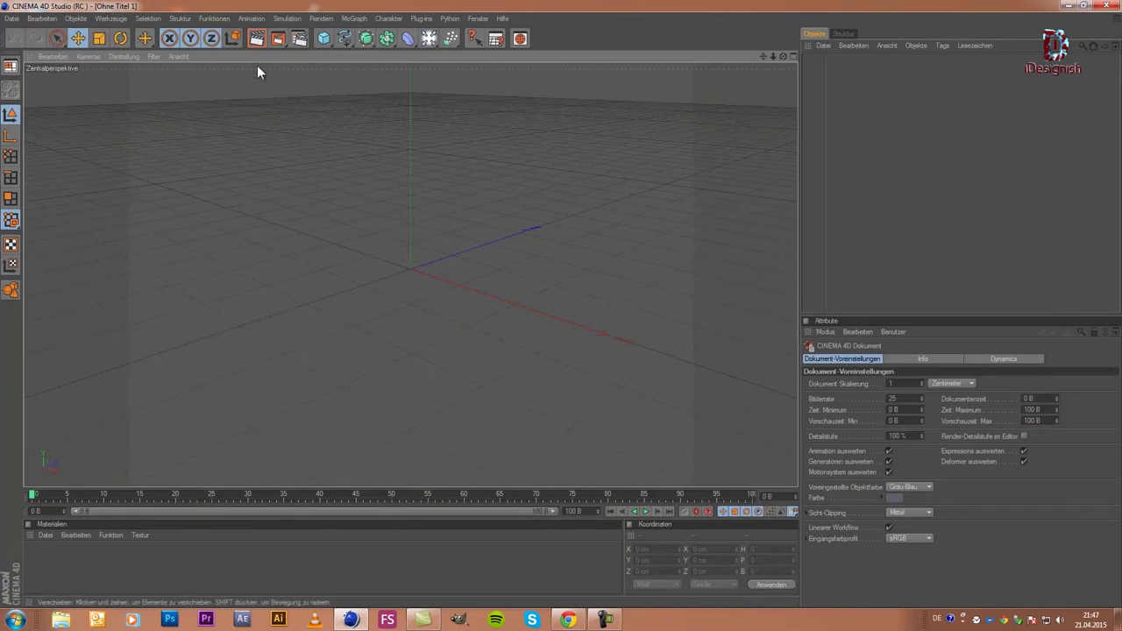
- Save the empty scene to the Desktop as Tutorial.c4d
{"action": "left_click", "coordinate": [11, 20]}
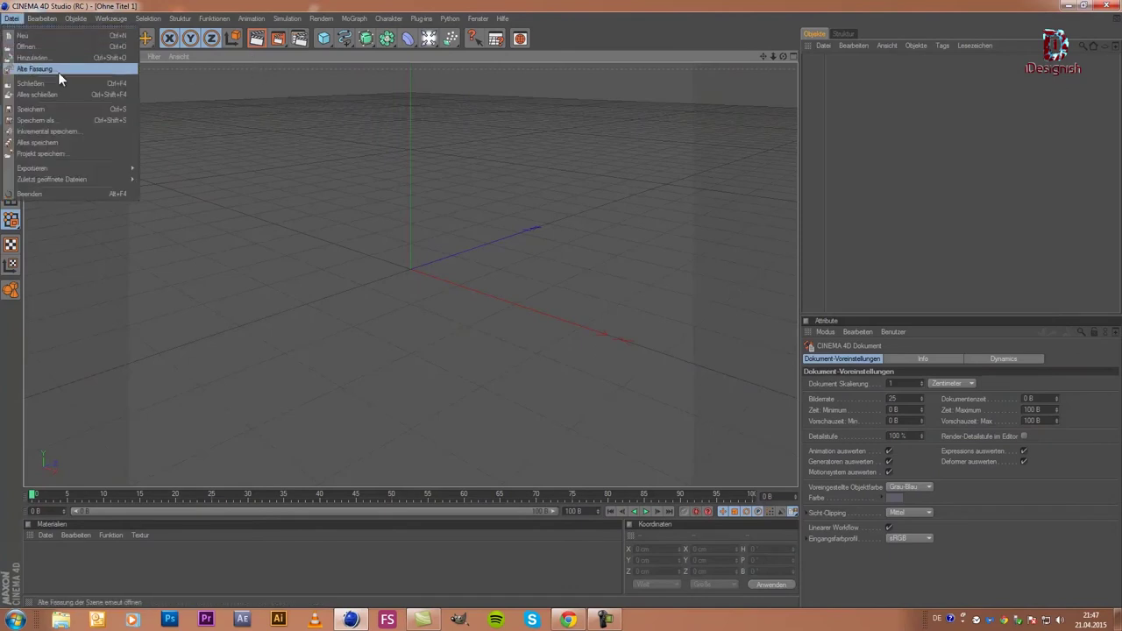
{"action": "left_click", "coordinate": [80, 119]}
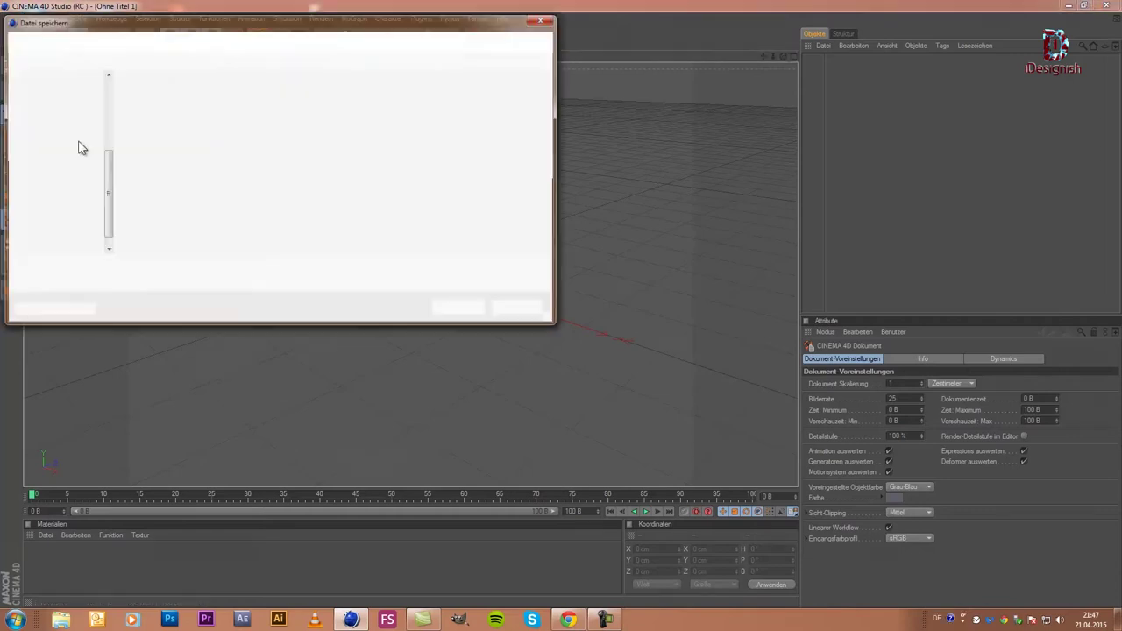
{"action": "scroll", "coordinate": [110, 176], "scroll_direction": "down", "scroll_amount": 1}
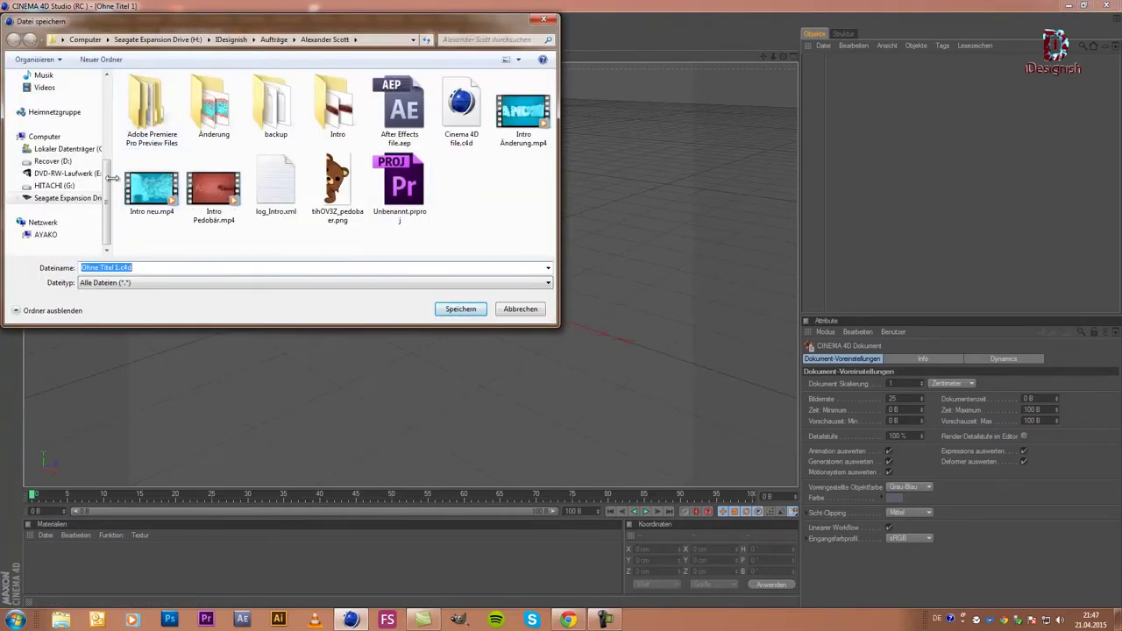
{"action": "scroll", "coordinate": [105, 184], "scroll_direction": "up", "scroll_amount": 5}
{"action": "left_click", "coordinate": [47, 92]}
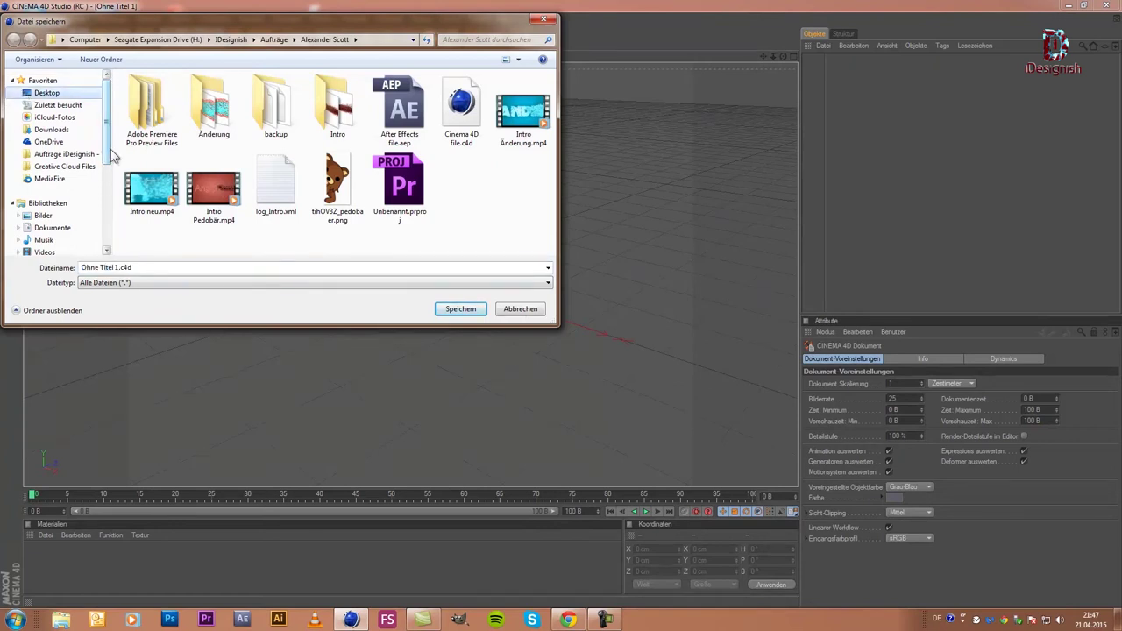
{"action": "left_click", "coordinate": [79, 93]}
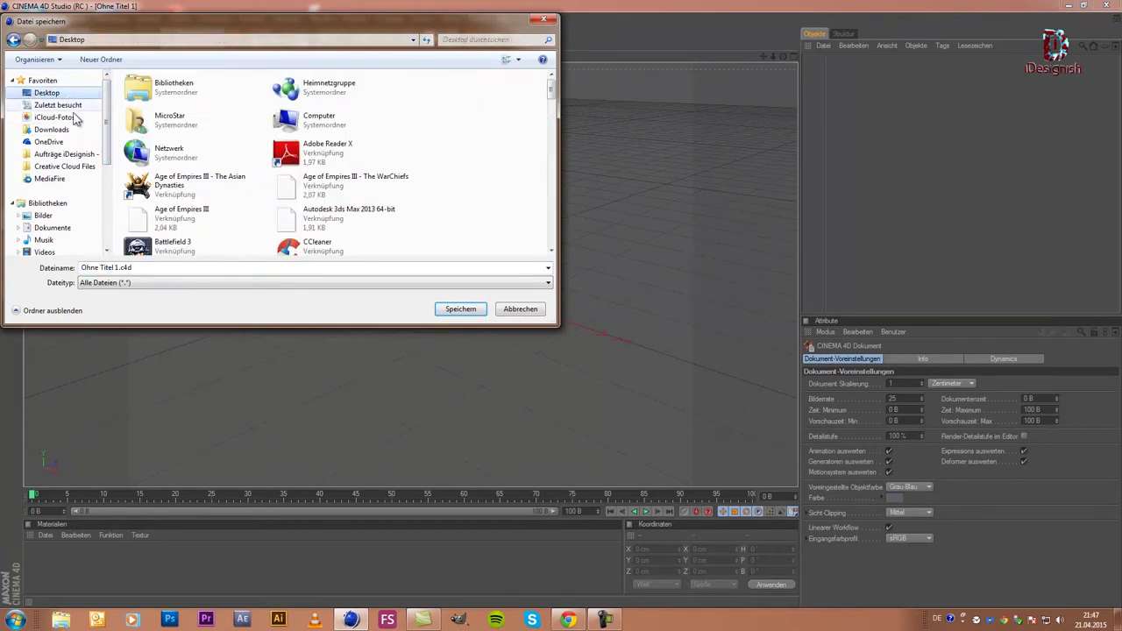
{"action": "left_click", "coordinate": [163, 268]}
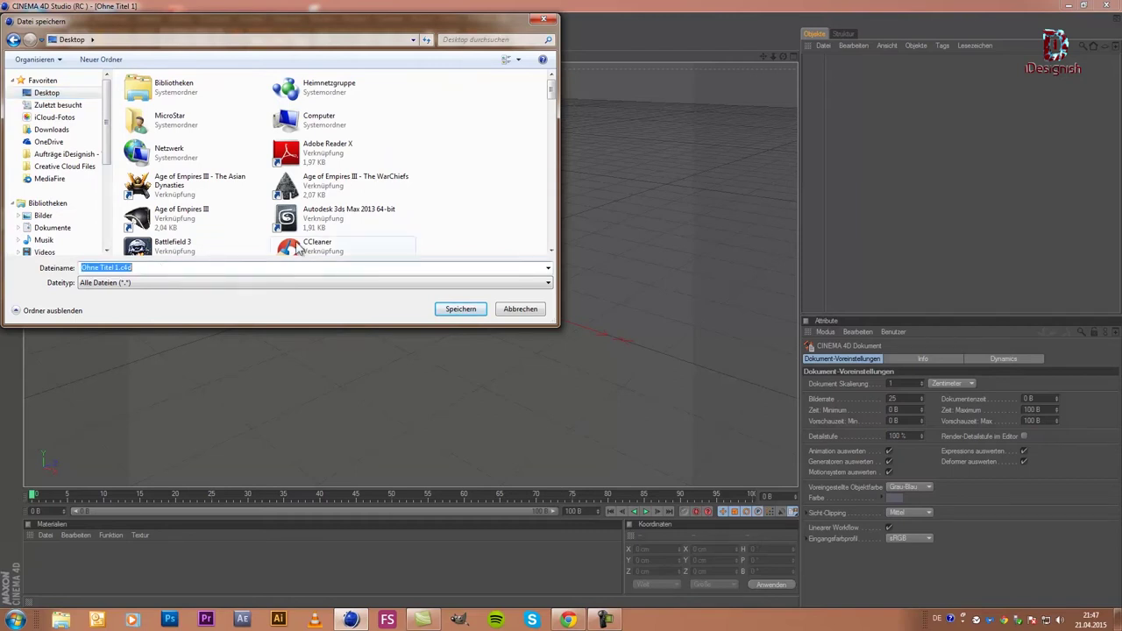
{"action": "type", "text": "Tutorial"}
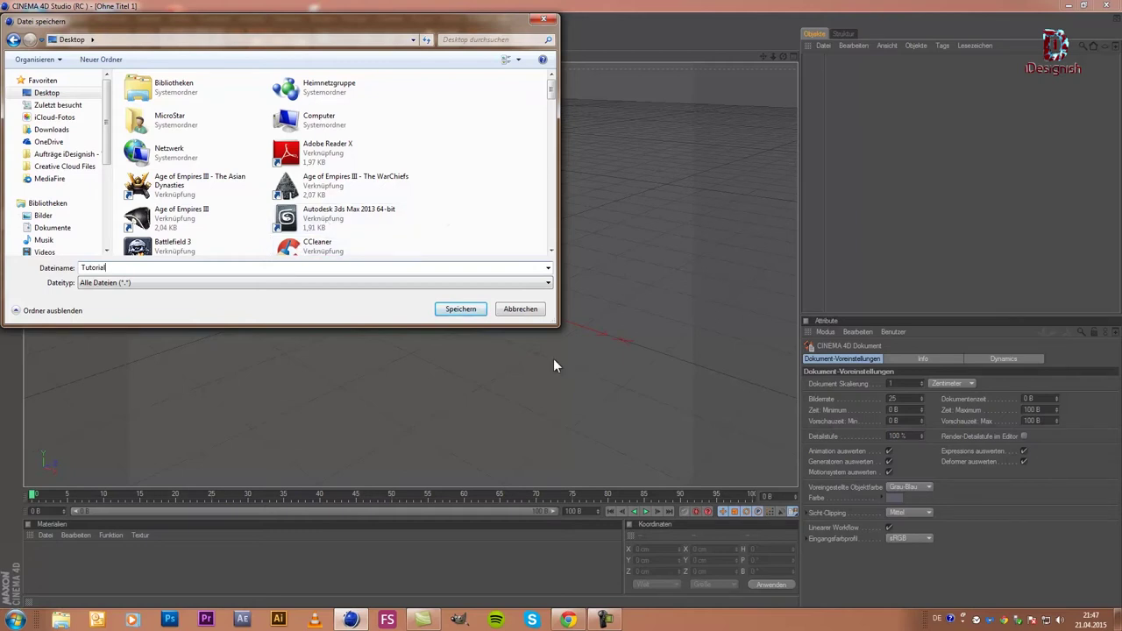
{"action": "left_click", "coordinate": [463, 311]}
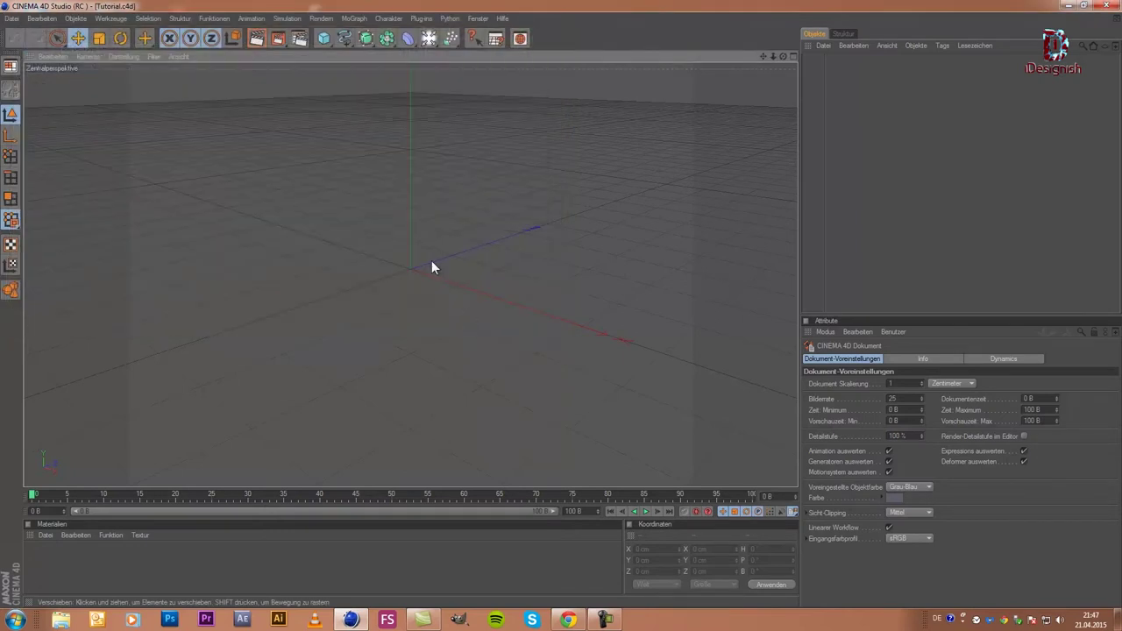
- Apply the HDTV 1080 24 output preset (1920×1080, 24 fps) in Render Settings
{"action": "left_click", "coordinate": [301, 40]}
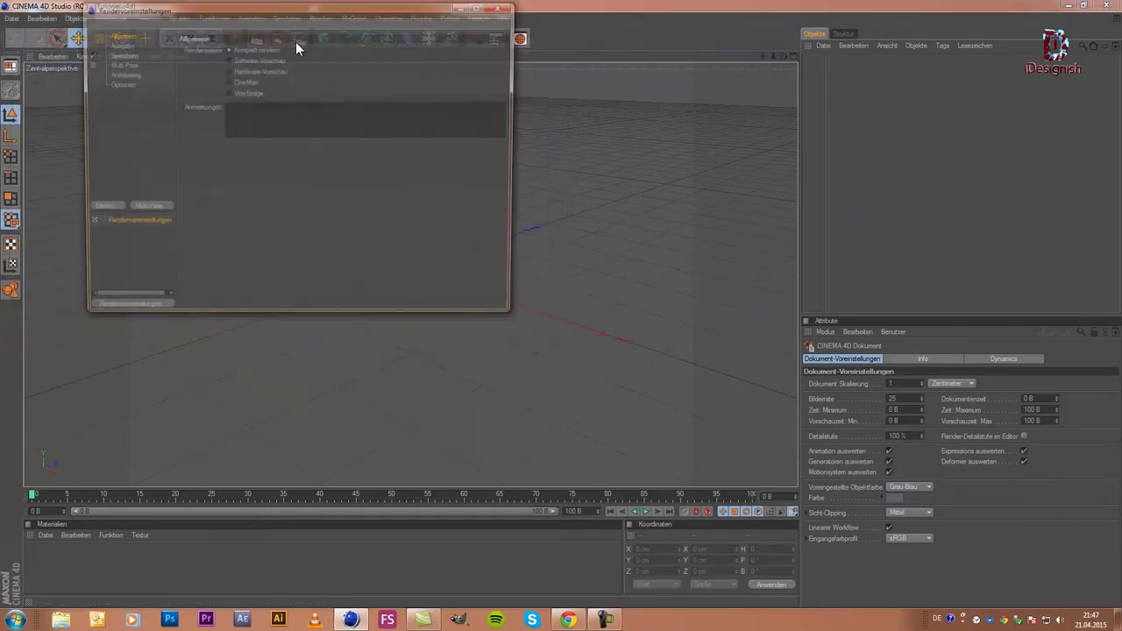
{"action": "left_click", "coordinate": [121, 44]}
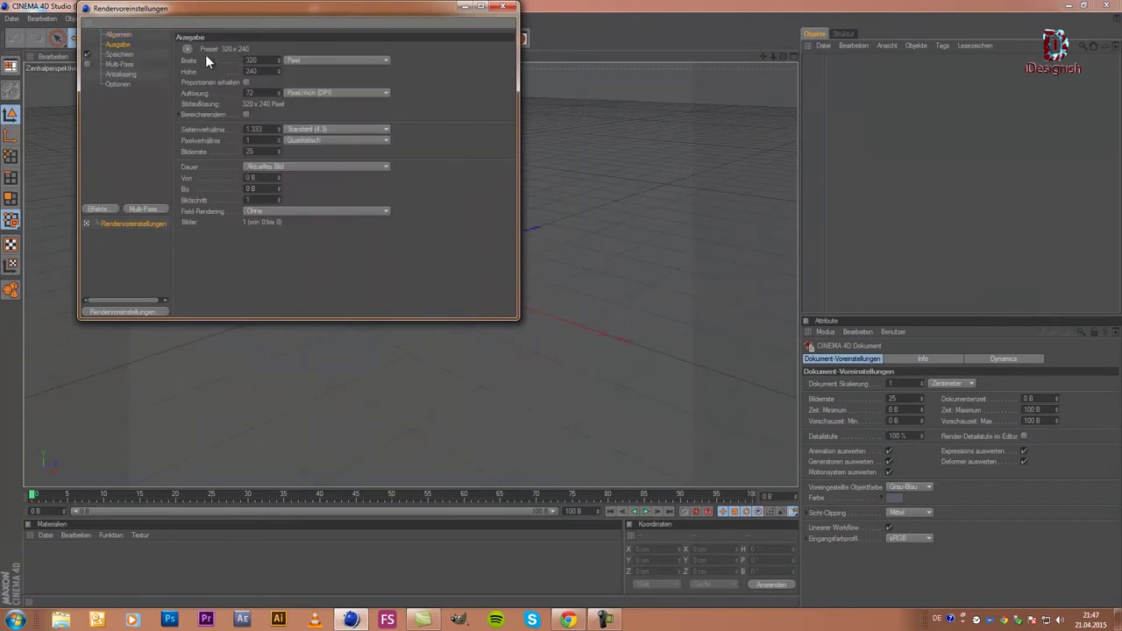
{"action": "left_click", "coordinate": [186, 49]}
{"action": "mouse_move", "coordinate": [210, 82]}
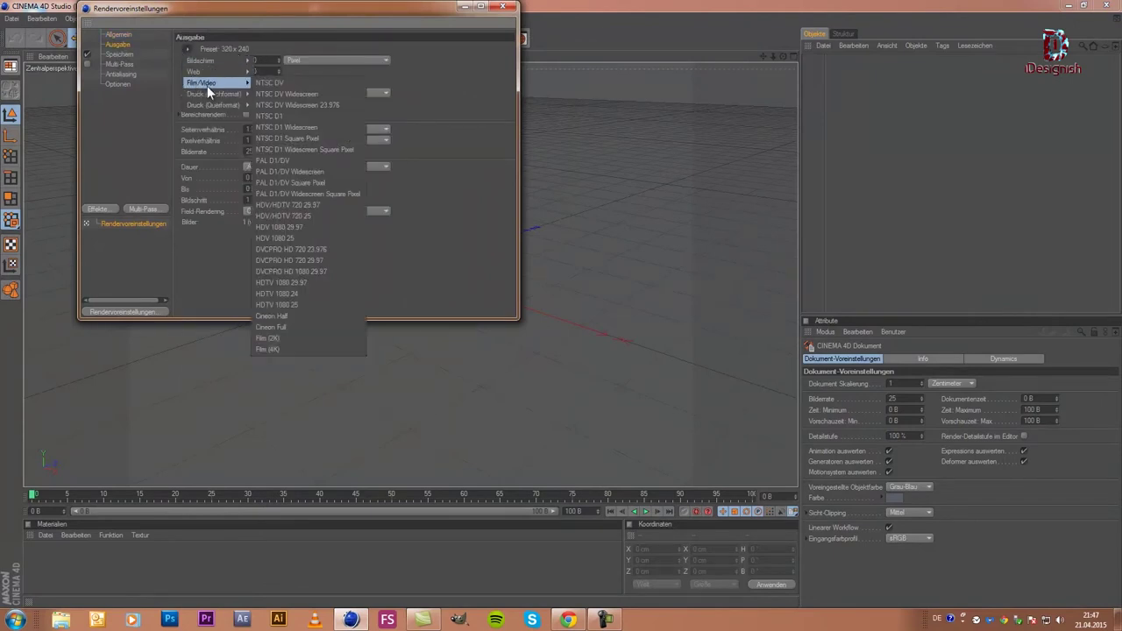
{"action": "left_click", "coordinate": [292, 295]}
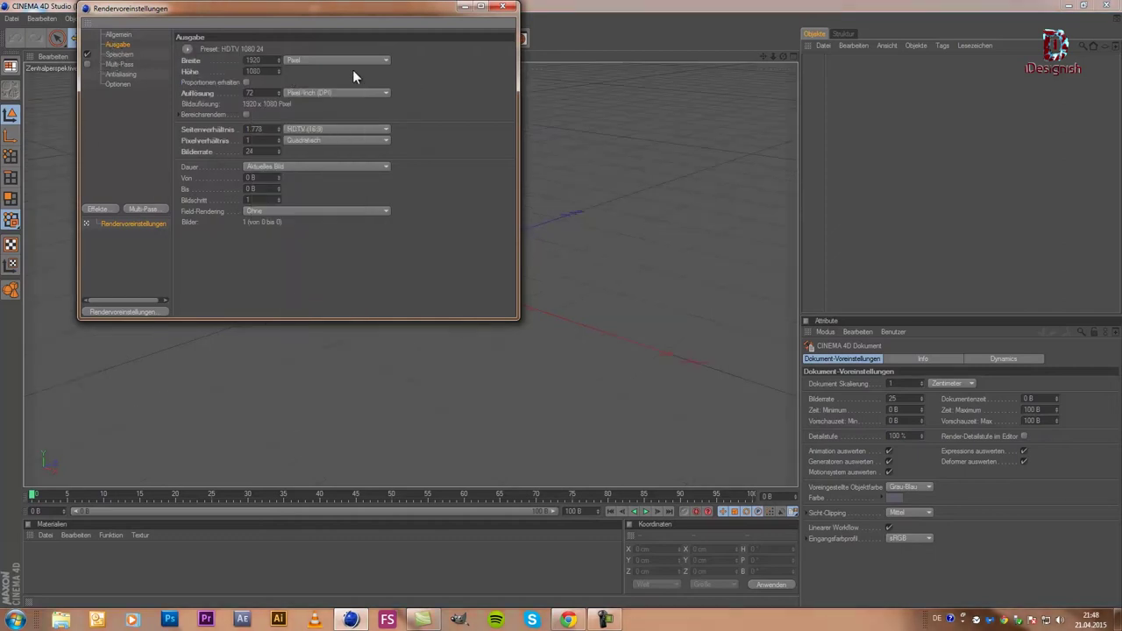
{"action": "left_click", "coordinate": [116, 55]}
- Save renders as JPEG to Desktop\Tutorial and close Render Settings
{"action": "left_click", "coordinate": [503, 69]}
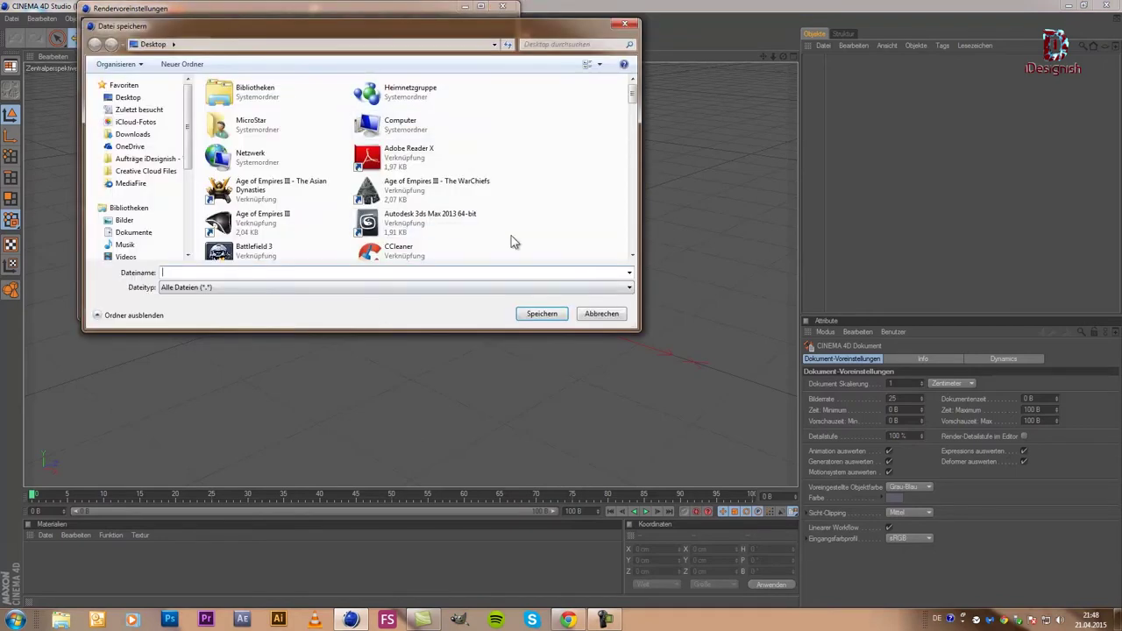
{"action": "type", "text": "Tutorial"}
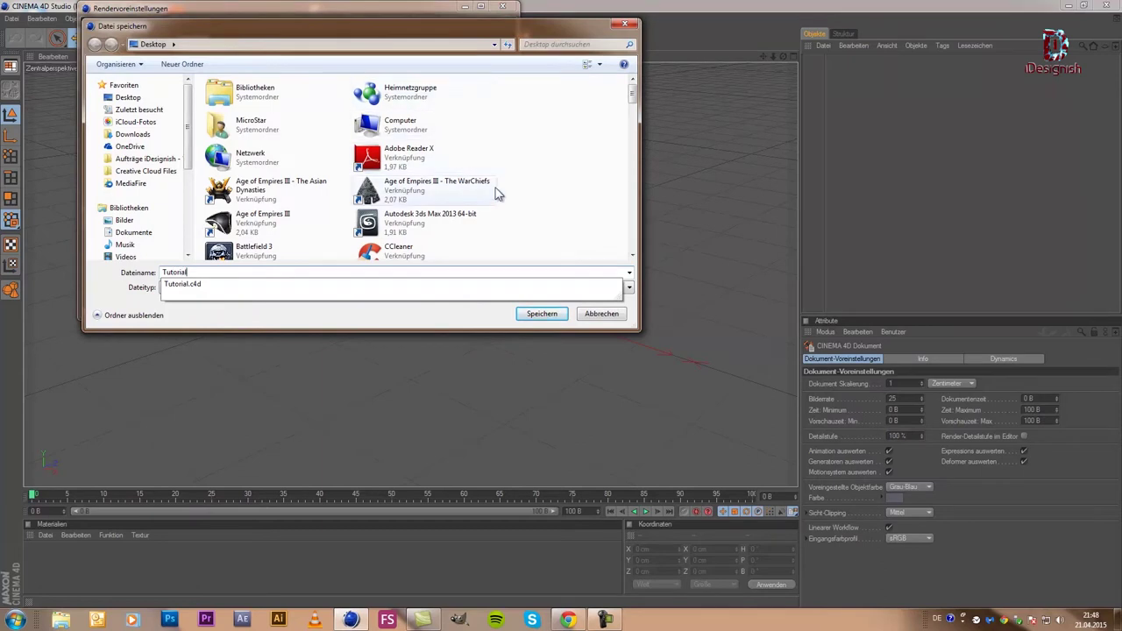
{"action": "left_click", "coordinate": [539, 313]}
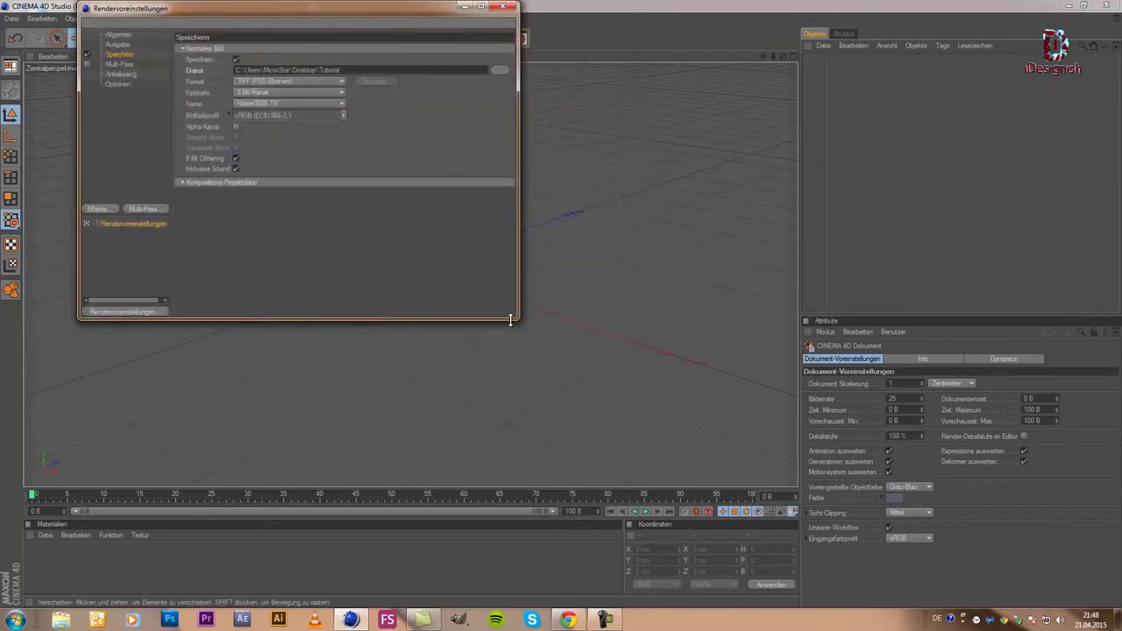
{"action": "left_click", "coordinate": [326, 81]}
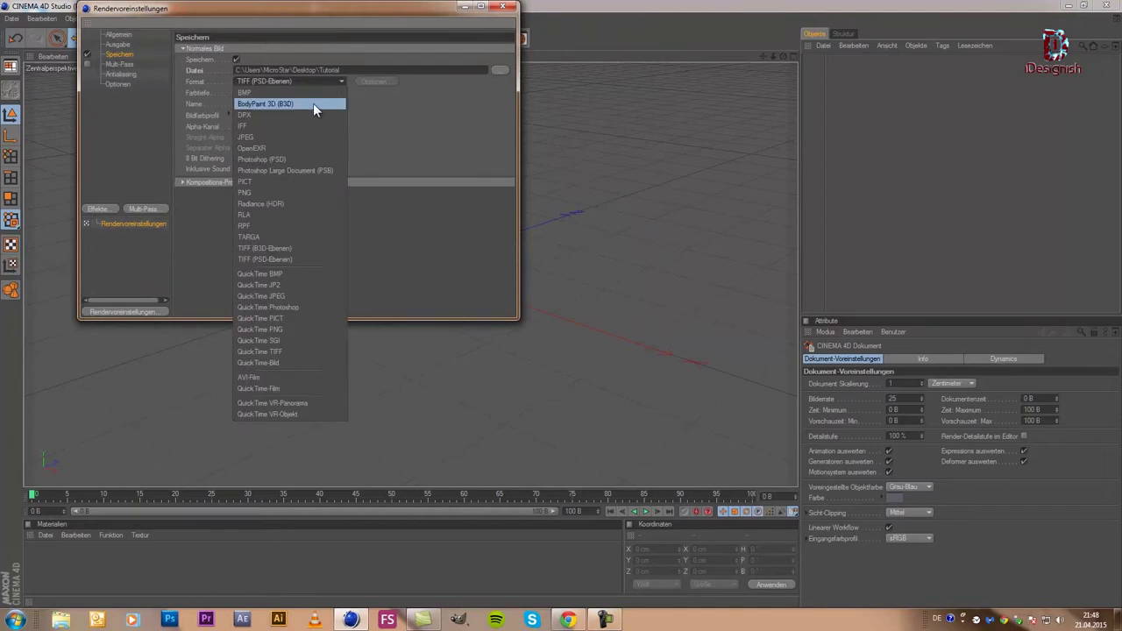
{"action": "left_click", "coordinate": [269, 137]}
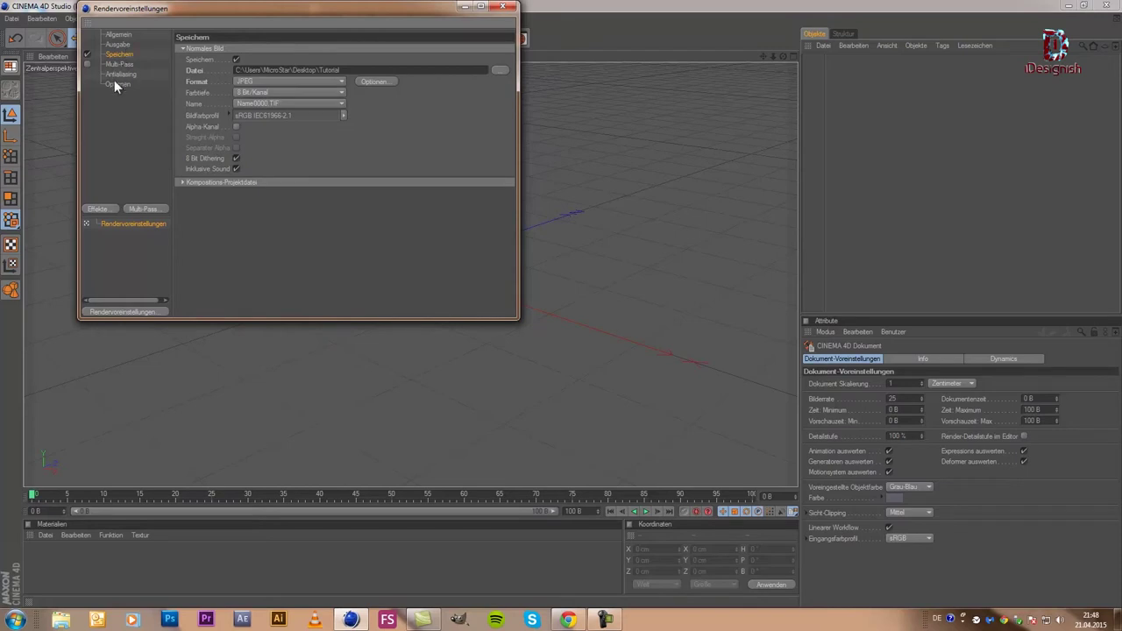
{"action": "left_click", "coordinate": [502, 7]}
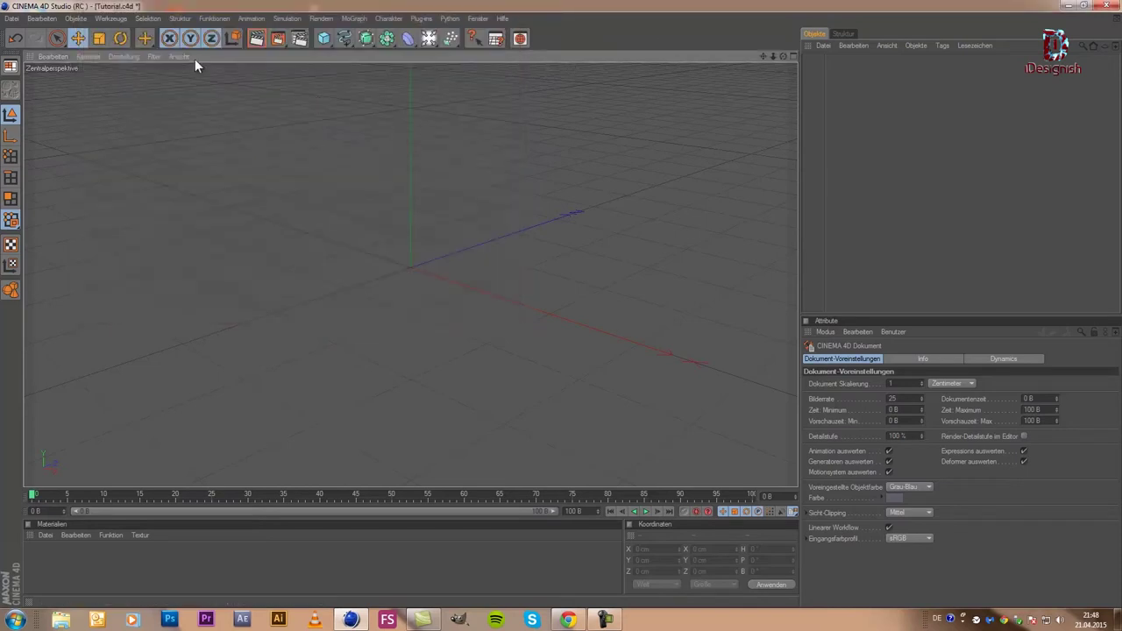
- Activate the Linear spline tool and maximise the Rechts side view
{"action": "left_click", "coordinate": [350, 39]}
{"action": "left_click", "coordinate": [503, 71]}
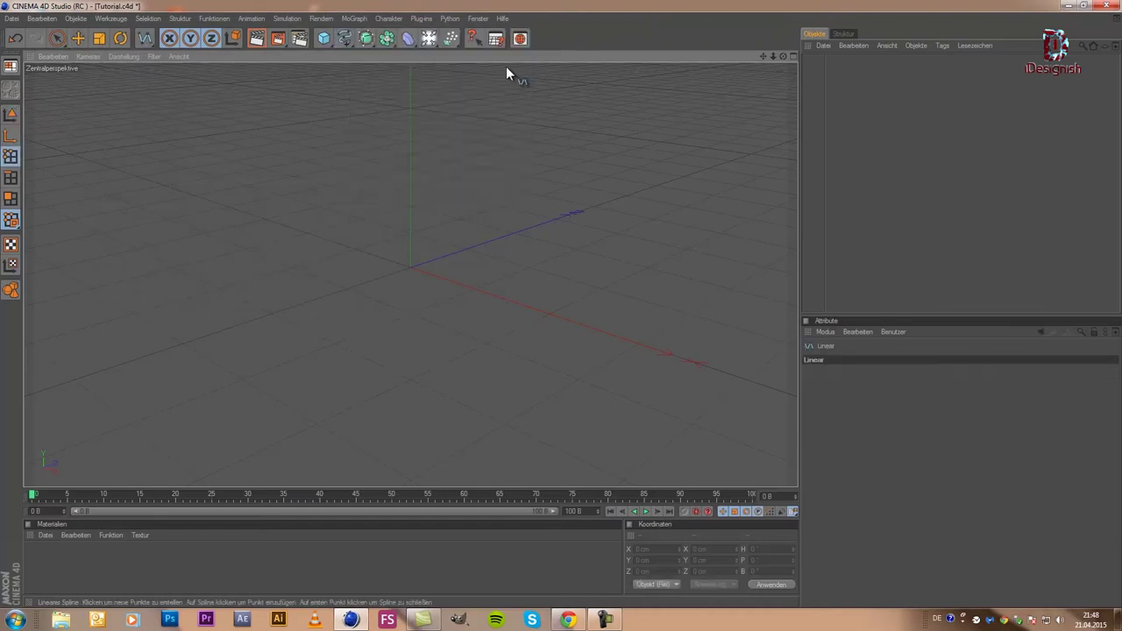
{"action": "left_click", "coordinate": [333, 39]}
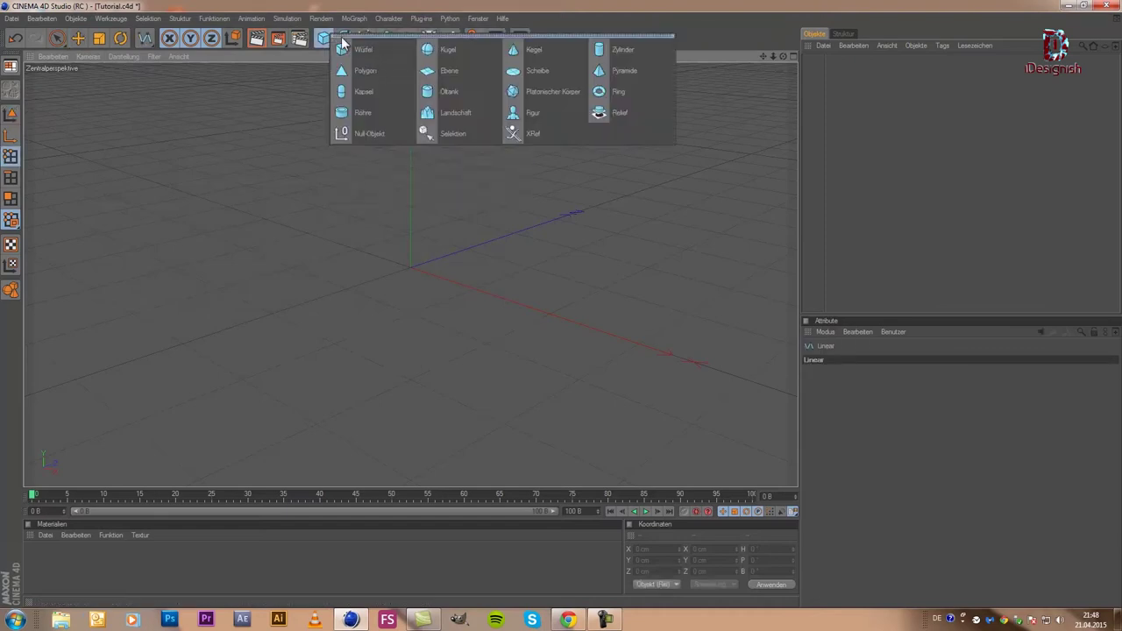
{"action": "left_click", "coordinate": [350, 39]}
{"action": "left_click", "coordinate": [493, 76]}
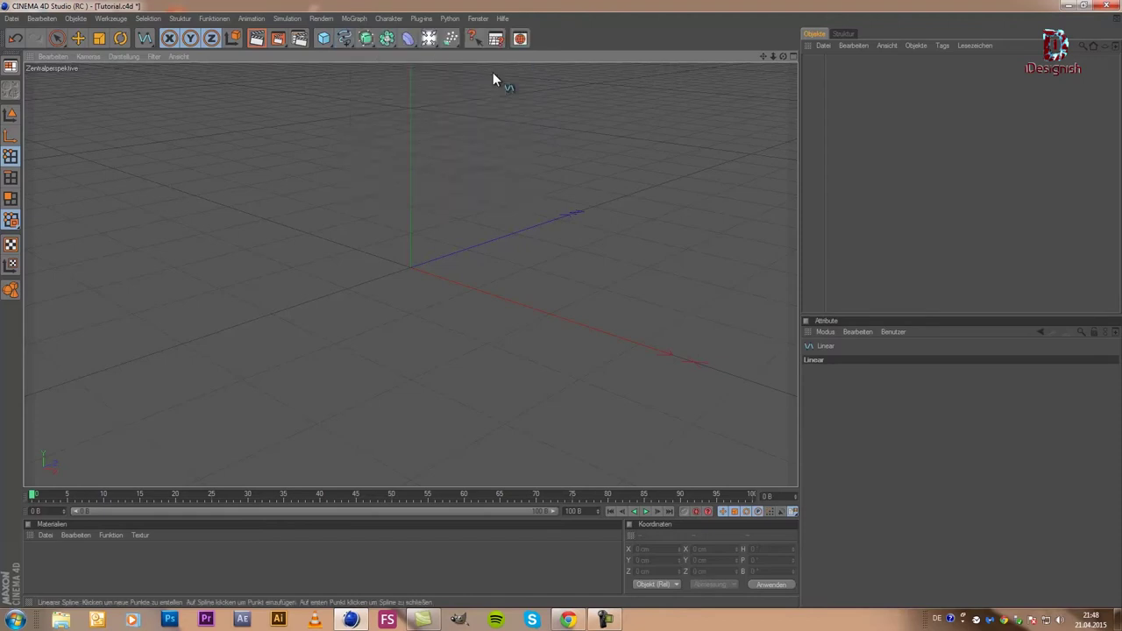
{"action": "middle_click", "coordinate": [377, 296]}
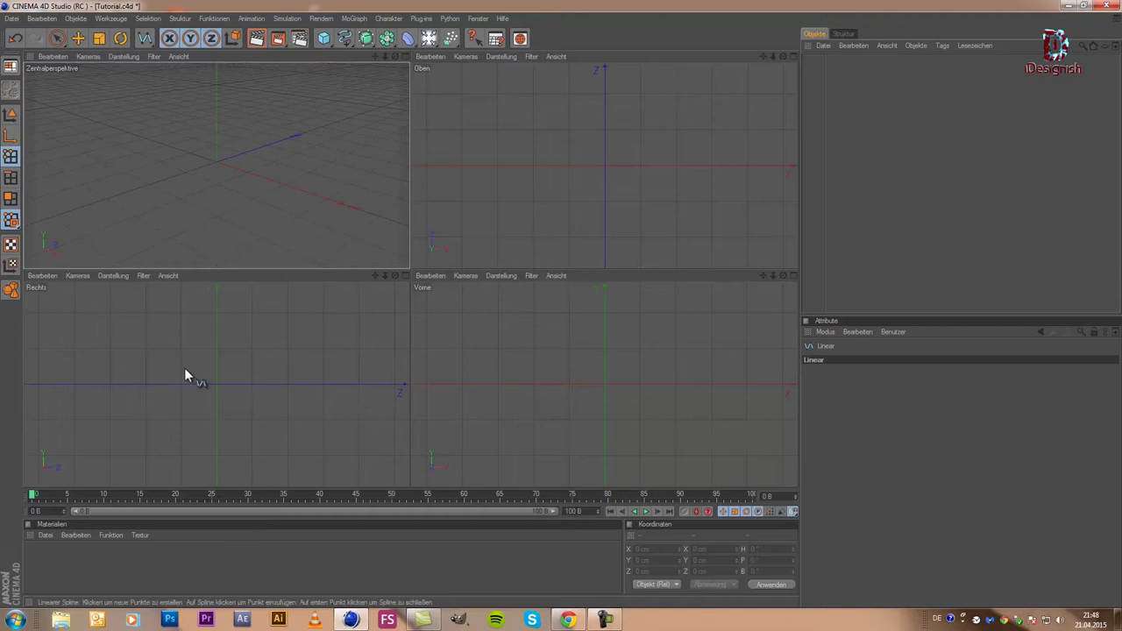
{"action": "middle_click", "coordinate": [236, 368]}
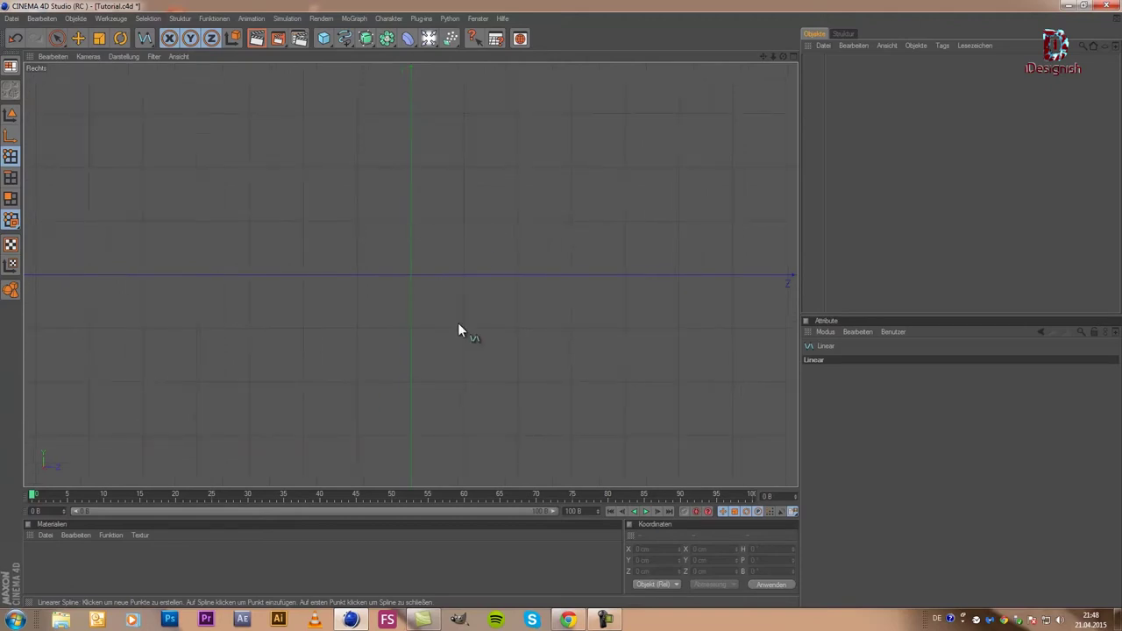
- Draw a five-point linear zigzag profile from top-centre down to the origin
{"action": "left_click", "coordinate": [410, 112]}
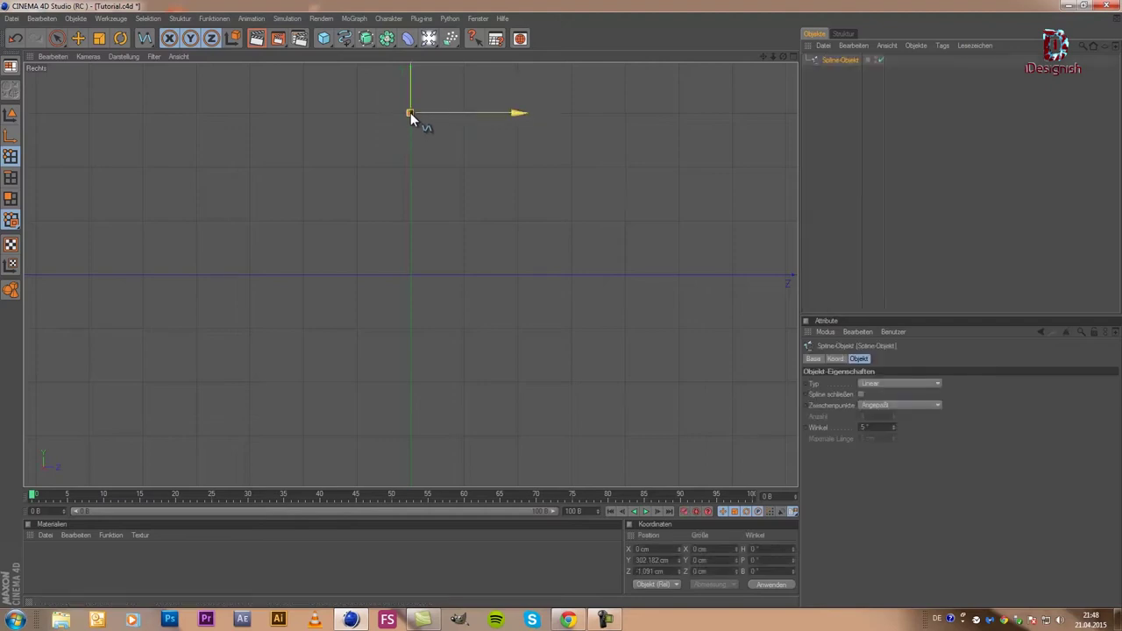
{"action": "left_click", "coordinate": [537, 113]}
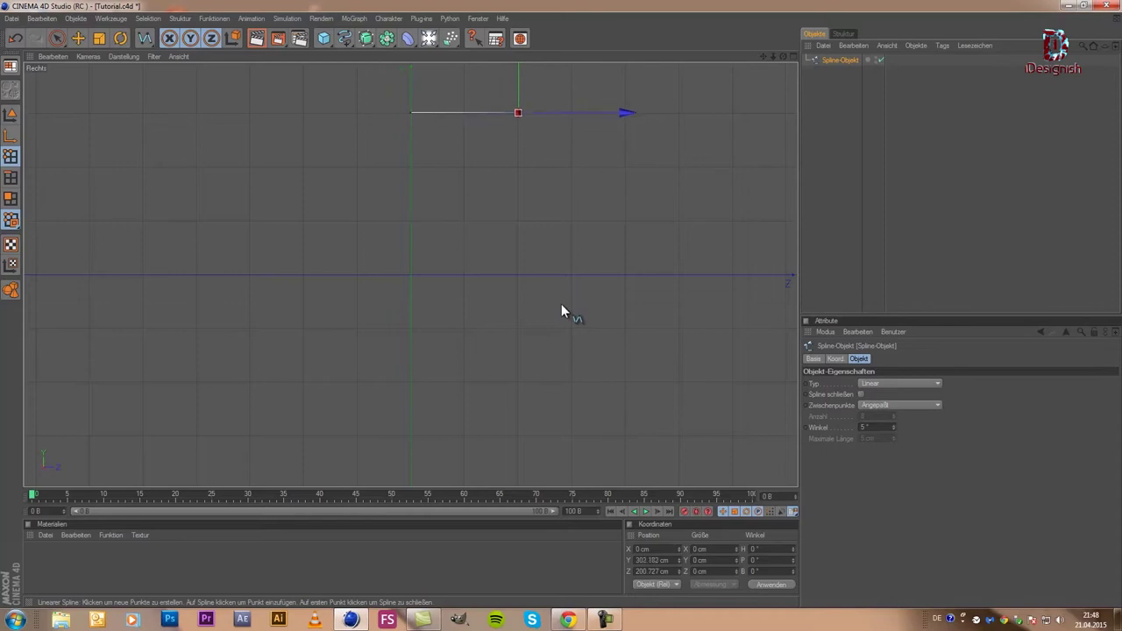
{"action": "left_click", "coordinate": [410, 167]}
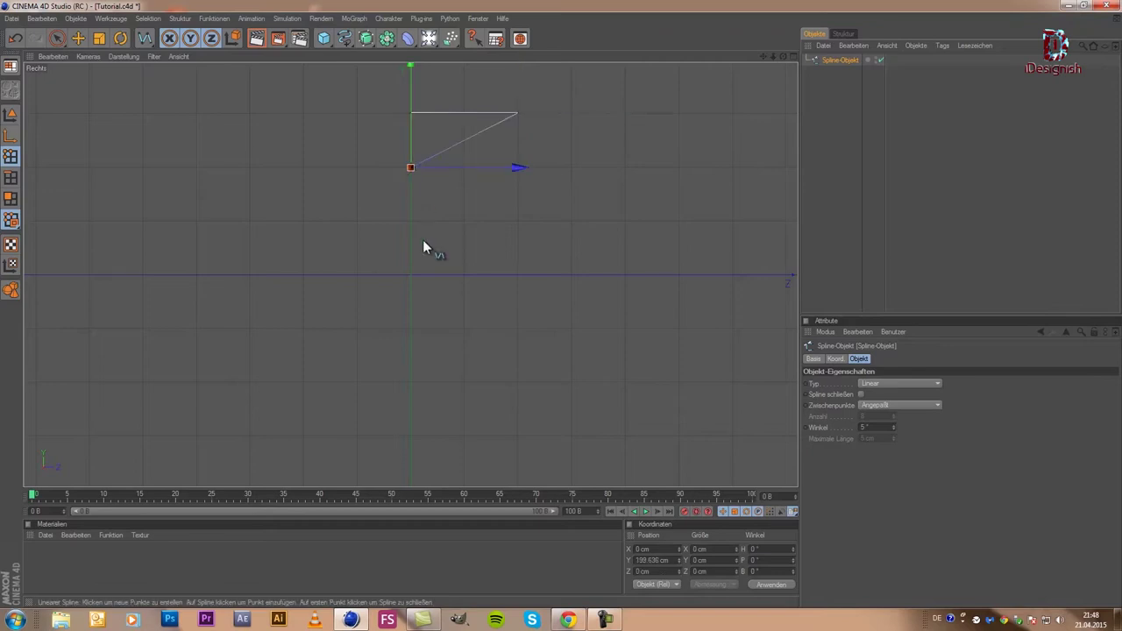
{"action": "left_click", "coordinate": [517, 273]}
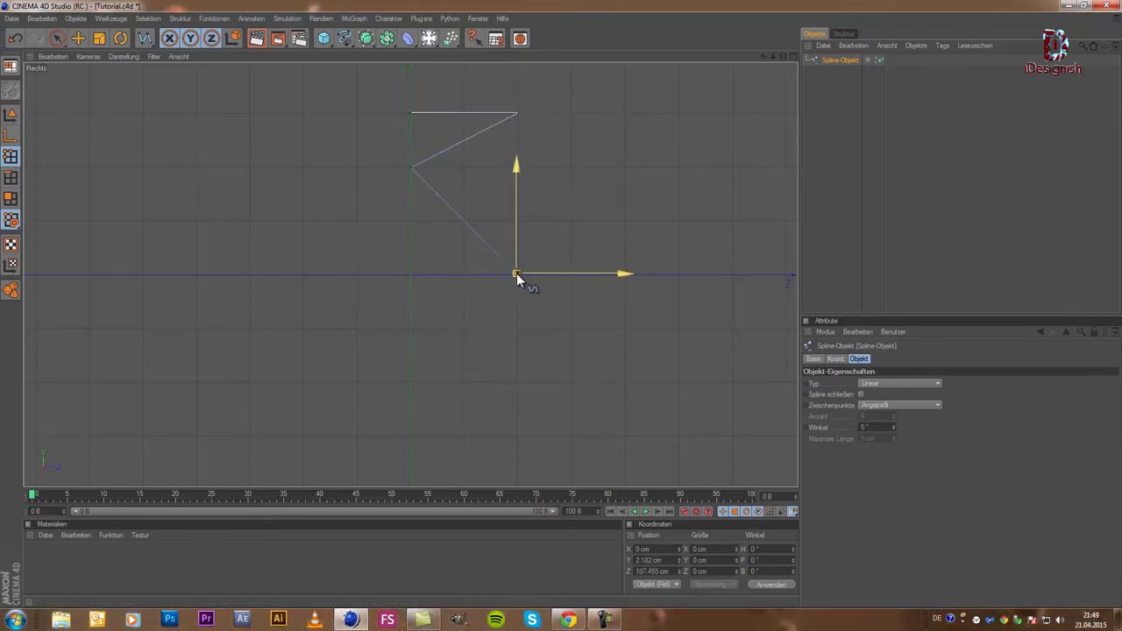
{"action": "left_click", "coordinate": [411, 275]}
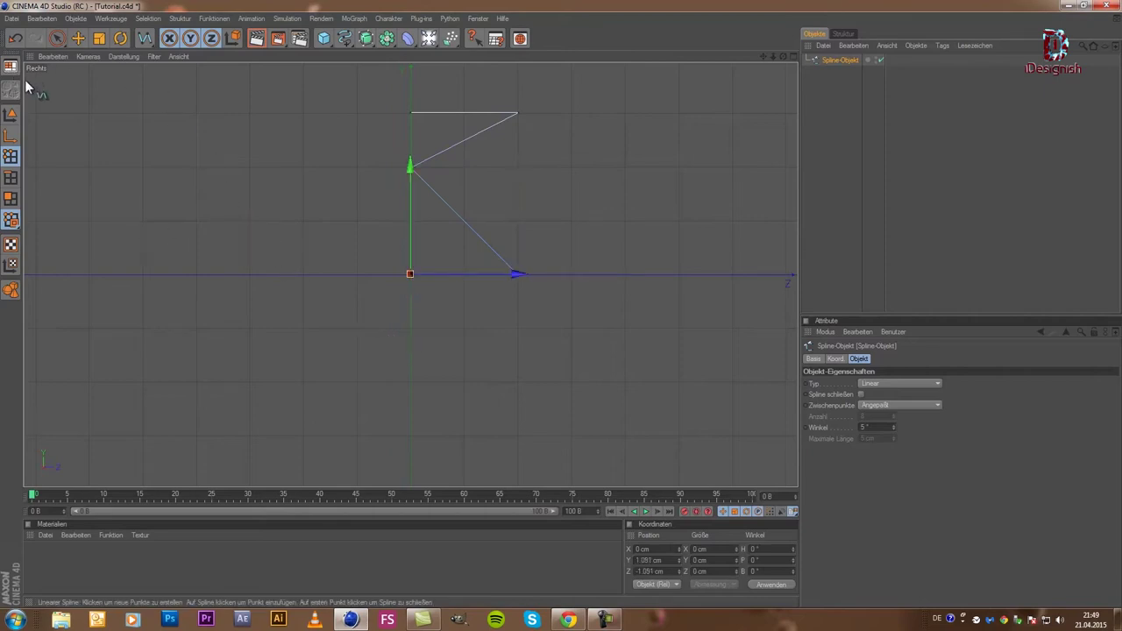
{"action": "left_click", "coordinate": [56, 42]}
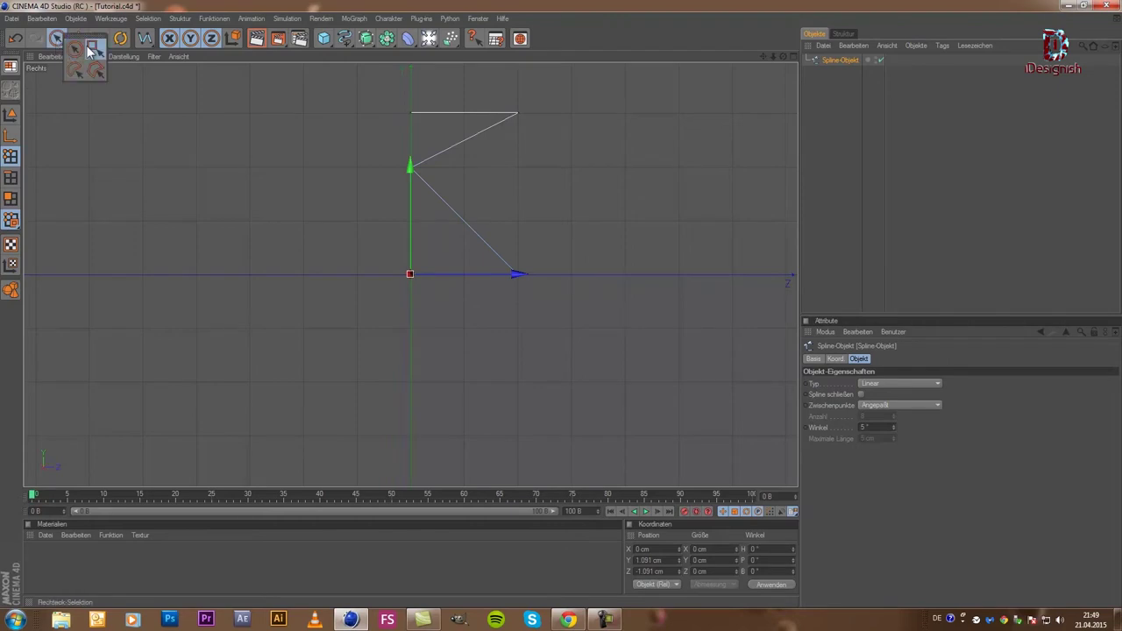
- Box-select the spline points and slide the top point out to about 200 cm
{"action": "left_click", "coordinate": [91, 50]}
{"action": "left_click_drag", "start_coordinate": [353, 79], "coordinate": [426, 118]}
{"action": "left_click_drag", "start_coordinate": [295, 80], "coordinate": [665, 483]}
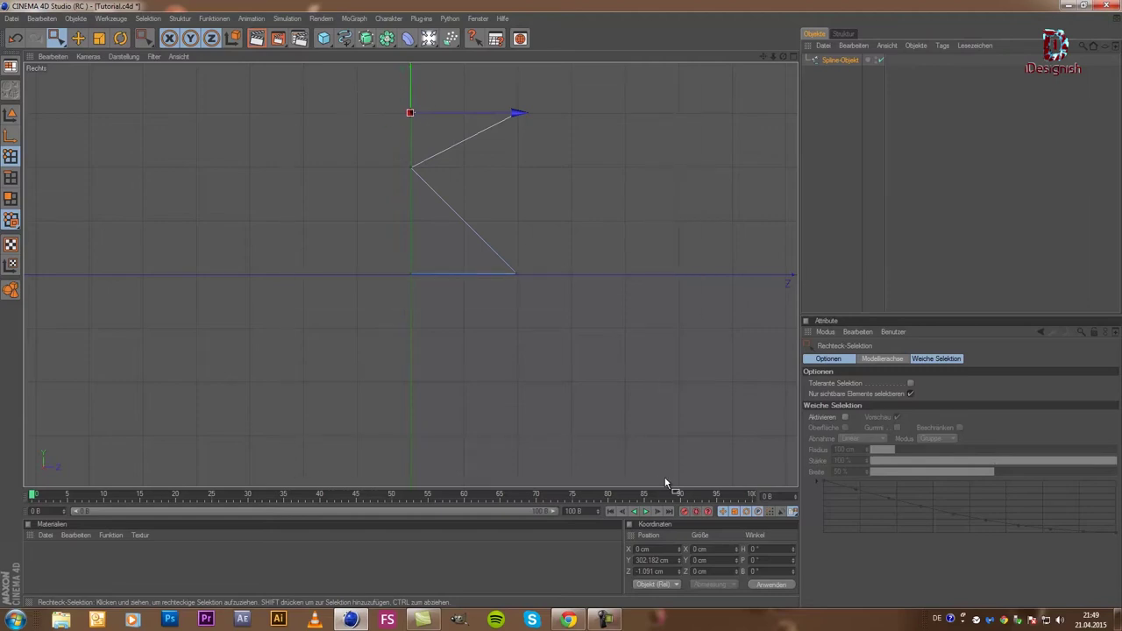
{"action": "left_click_drag", "start_coordinate": [298, 89], "coordinate": [601, 394]}
{"action": "mouse_move", "coordinate": [360, 78]}
{"action": "left_mouse_down"}
{"action": "mouse_move", "coordinate": [451, 147]}
{"action": "mouse_move", "coordinate": [417, 115]}
{"action": "left_mouse_up"}
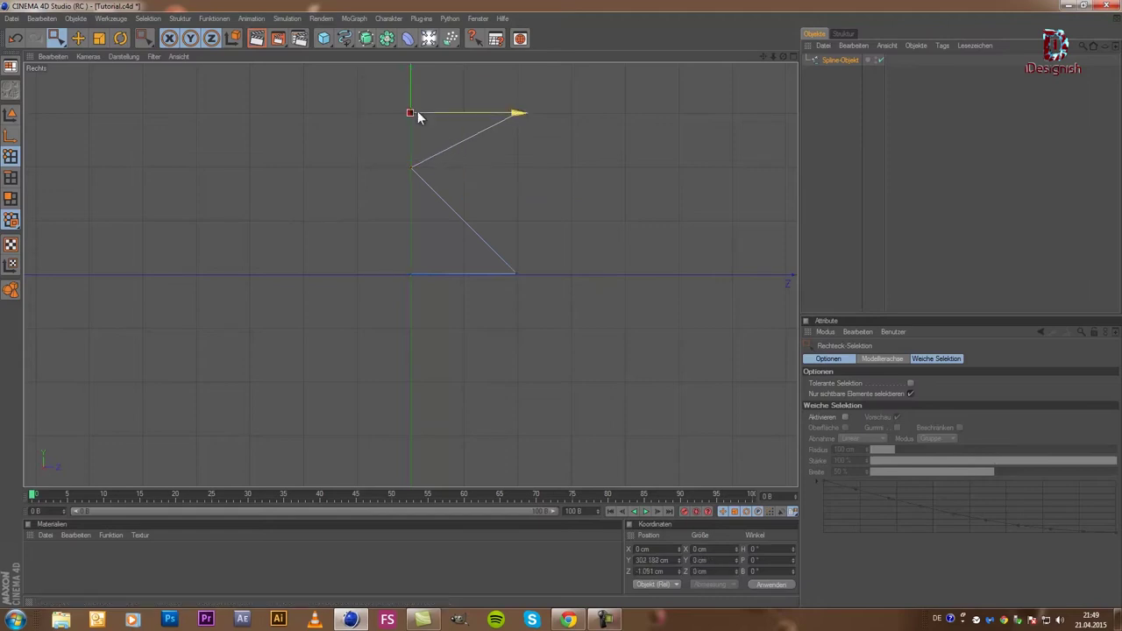
{"action": "left_click", "coordinate": [668, 549]}
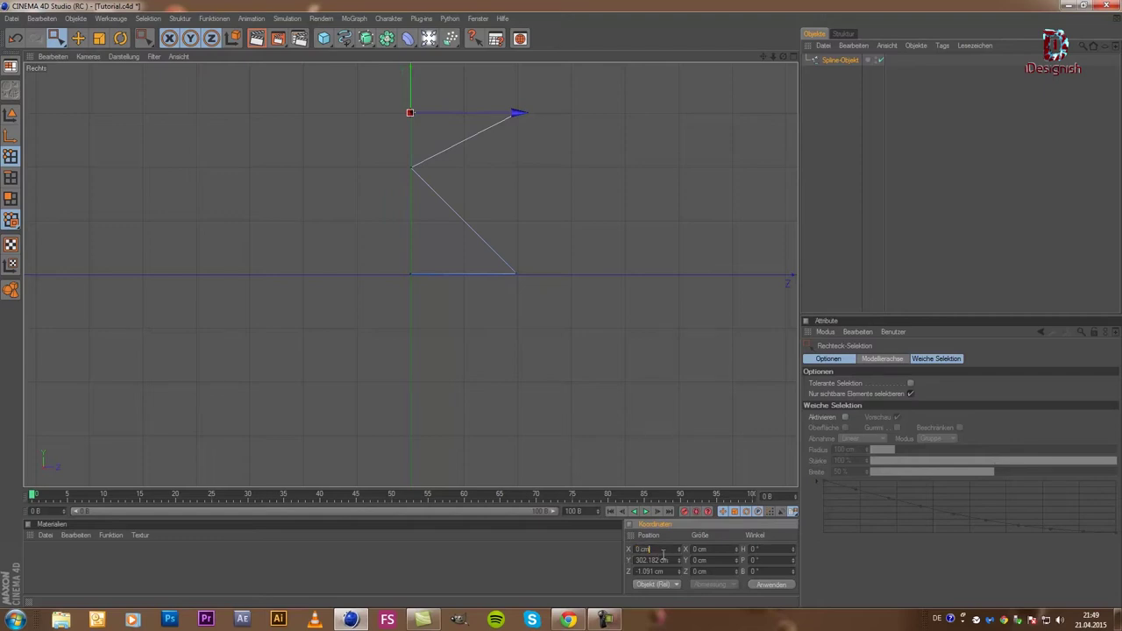
{"action": "key", "text": "Tab"}
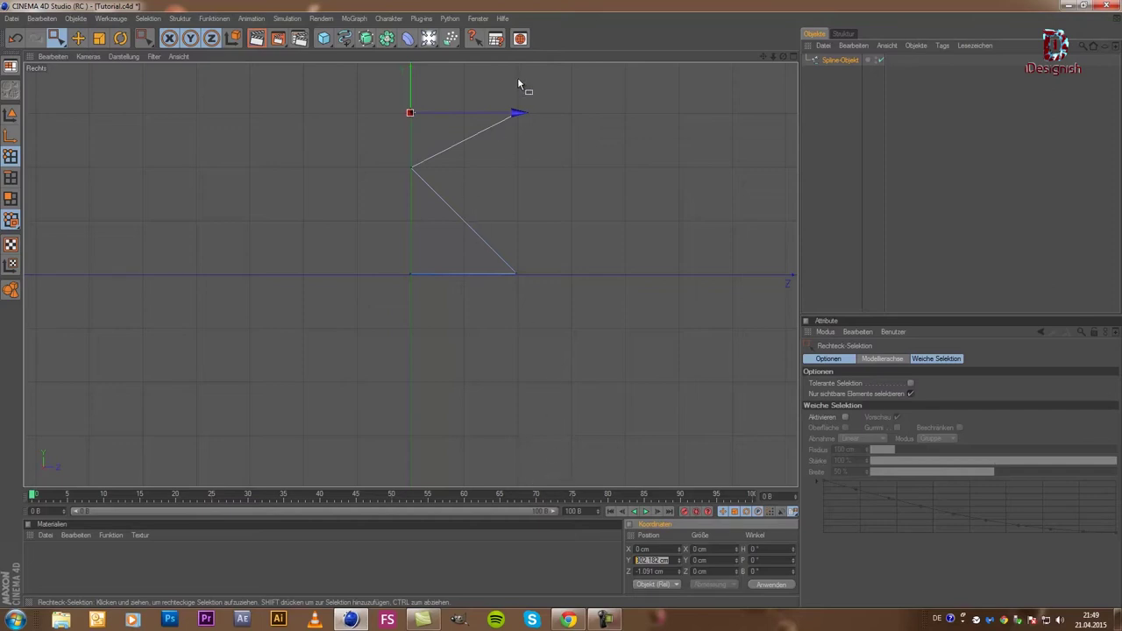
{"action": "left_click_drag", "start_coordinate": [508, 113], "coordinate": [616, 234]}
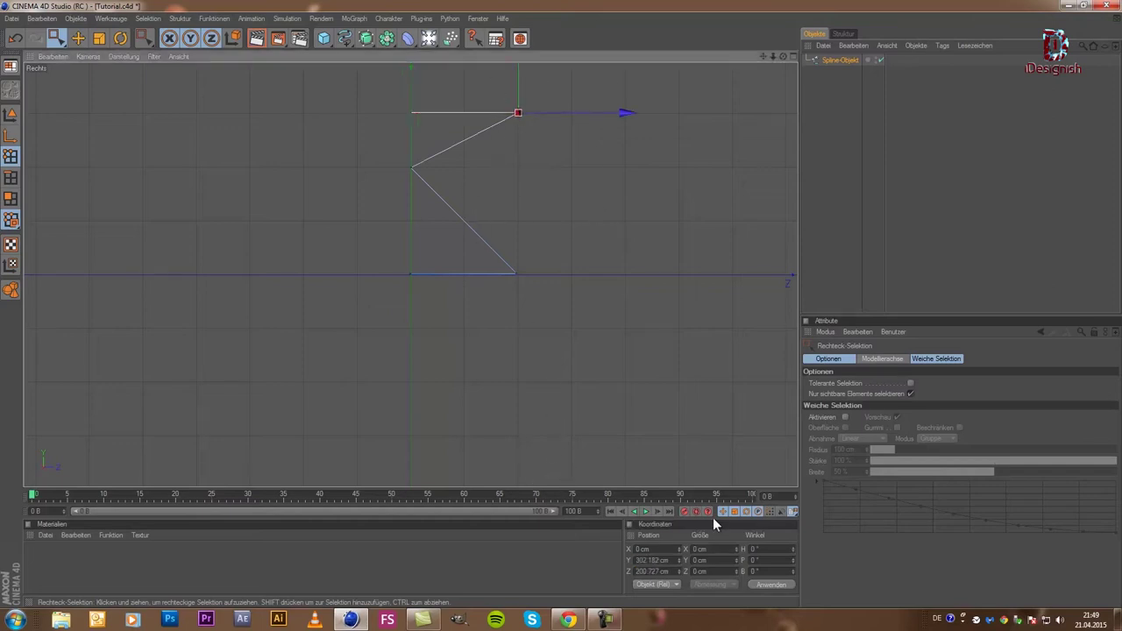
{"action": "left_click", "coordinate": [669, 560]}
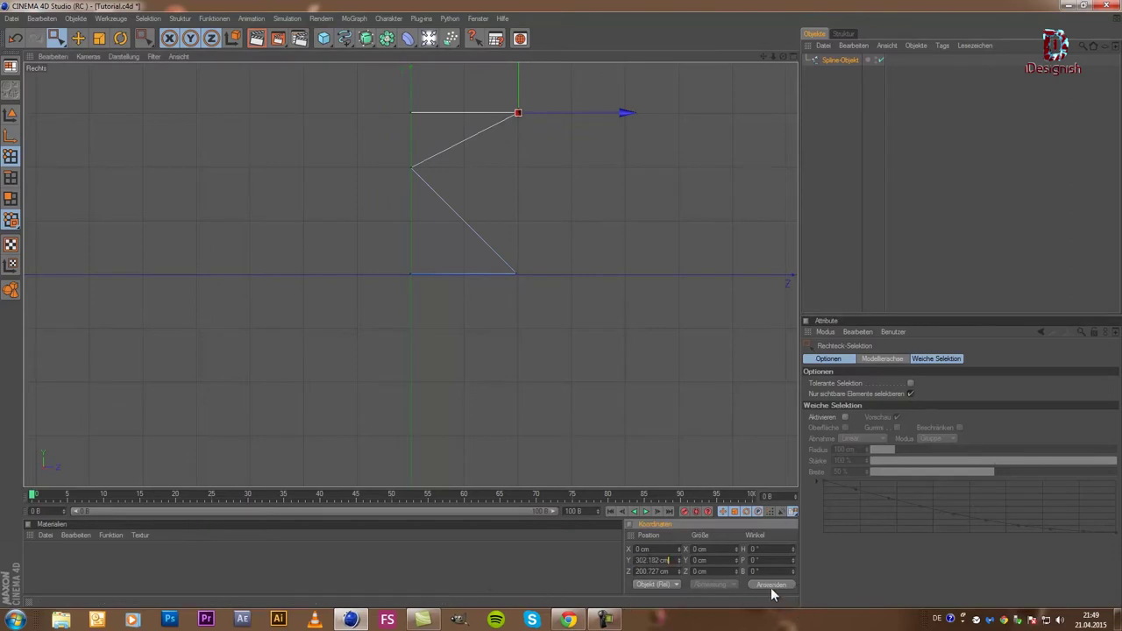
- Set the bottom-left and bottom-right spline points to Y 0 cm
{"action": "left_click_drag", "start_coordinate": [343, 151], "coordinate": [446, 213]}
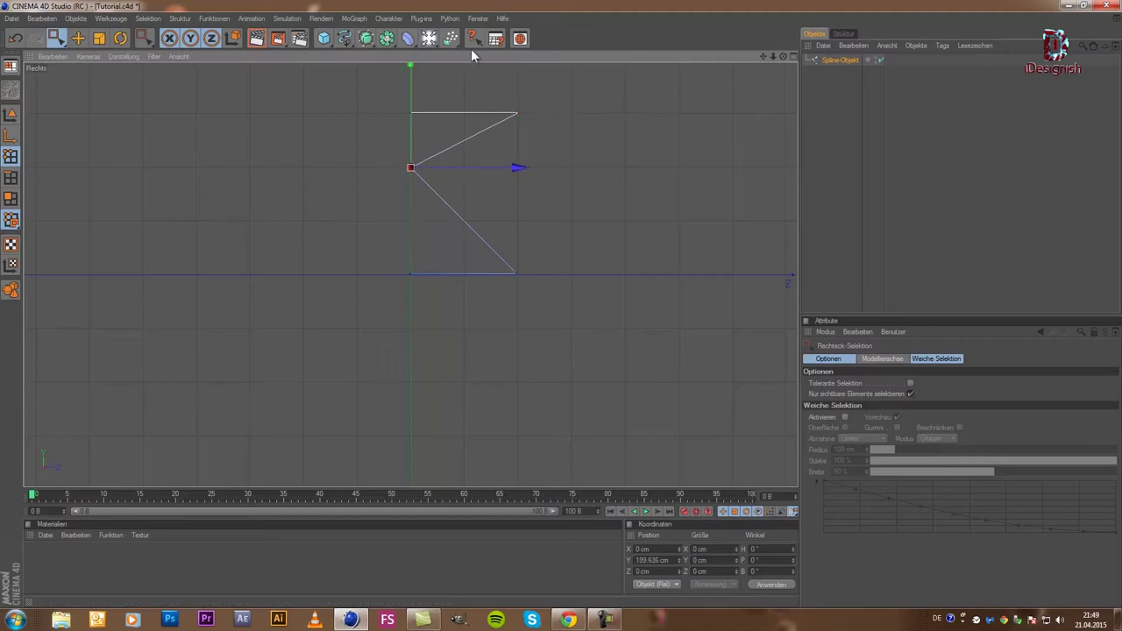
{"action": "left_click_drag", "start_coordinate": [494, 98], "coordinate": [541, 155]}
{"action": "left_click_drag", "start_coordinate": [366, 252], "coordinate": [432, 325]}
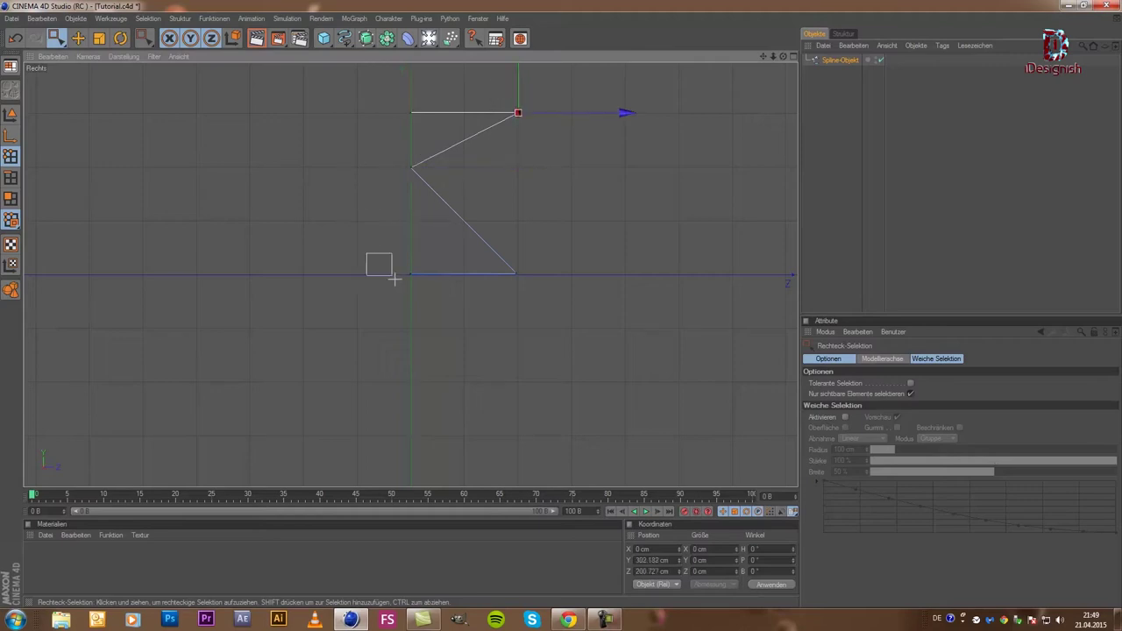
{"action": "double_click", "coordinate": [672, 560]}
{"action": "type", "text": "0"}
{"action": "key", "text": "Return"}
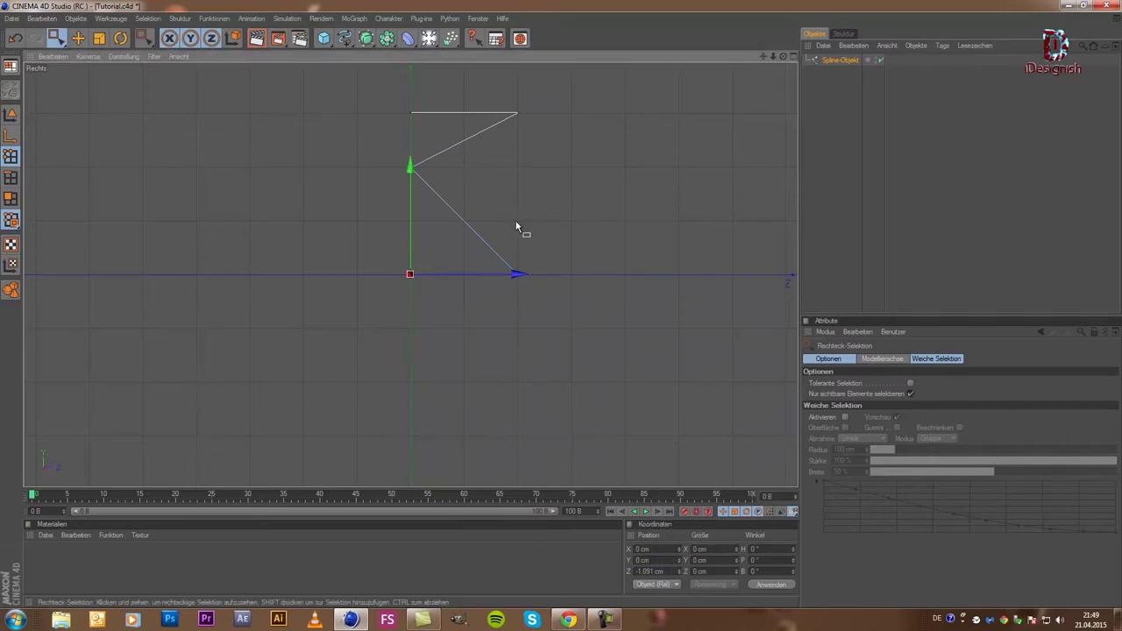
{"action": "left_click", "coordinate": [773, 586]}
{"action": "mouse_move", "coordinate": [453, 233]}
{"action": "left_mouse_down"}
{"action": "mouse_move", "coordinate": [594, 339]}
{"action": "mouse_move", "coordinate": [580, 326]}
{"action": "left_mouse_up"}
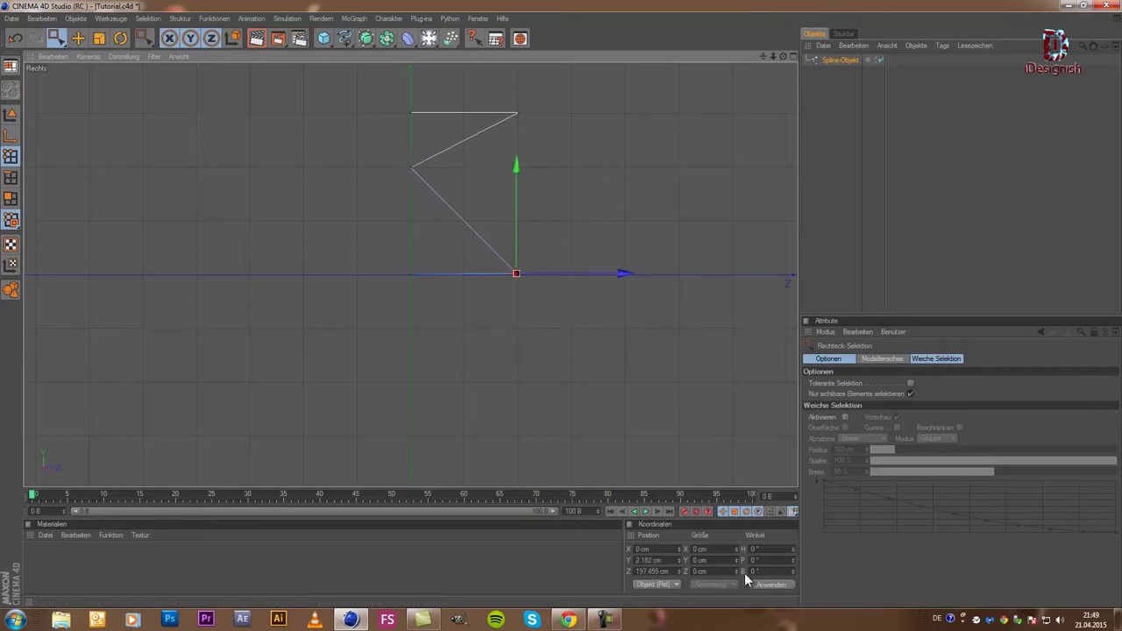
{"action": "type", "text": "0"}
{"action": "left_click", "coordinate": [769, 584]}
{"action": "left_click_drag", "start_coordinate": [392, 257], "coordinate": [443, 298]}
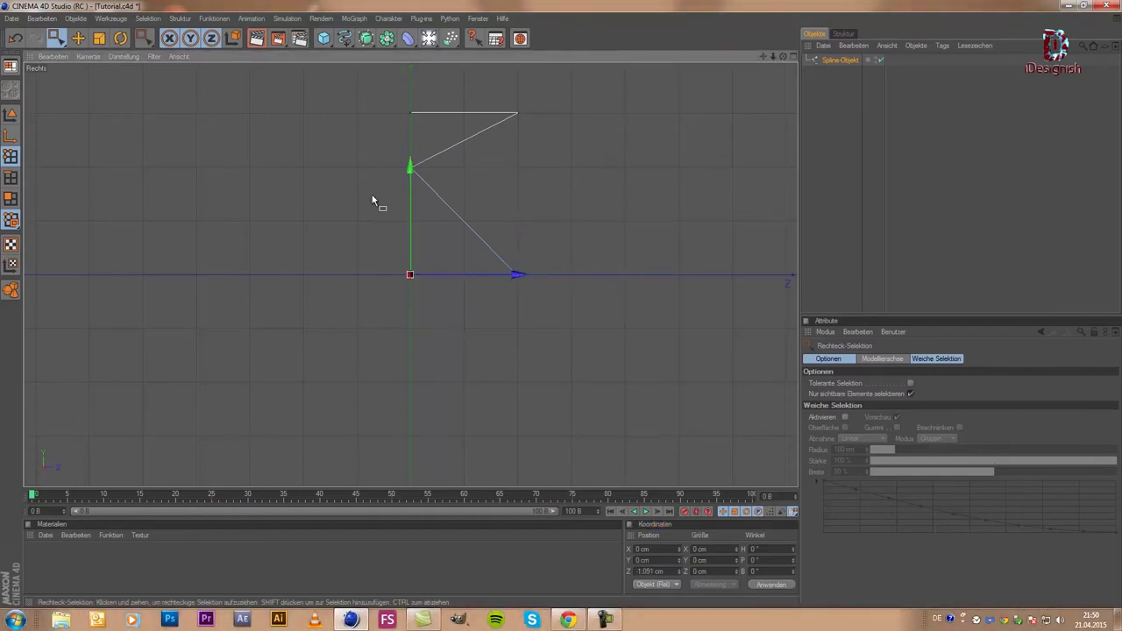
- Nest the spline under a new Symmetrie object mirrored on XY, then reselect its top-right point
{"action": "left_click", "coordinate": [389, 44]}
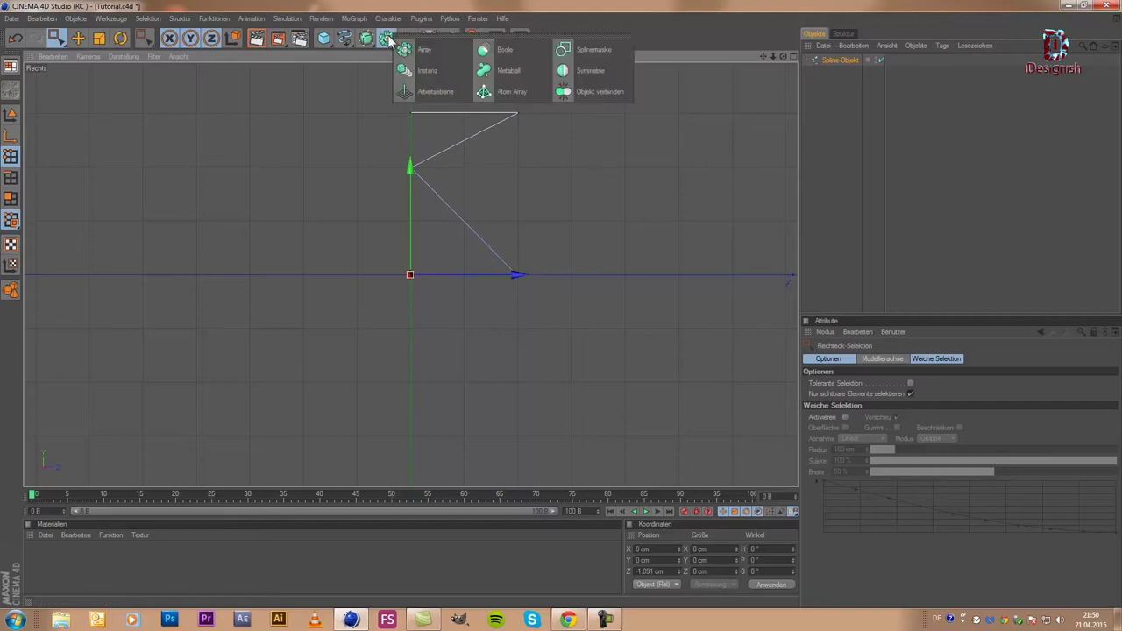
{"action": "left_click", "coordinate": [585, 70]}
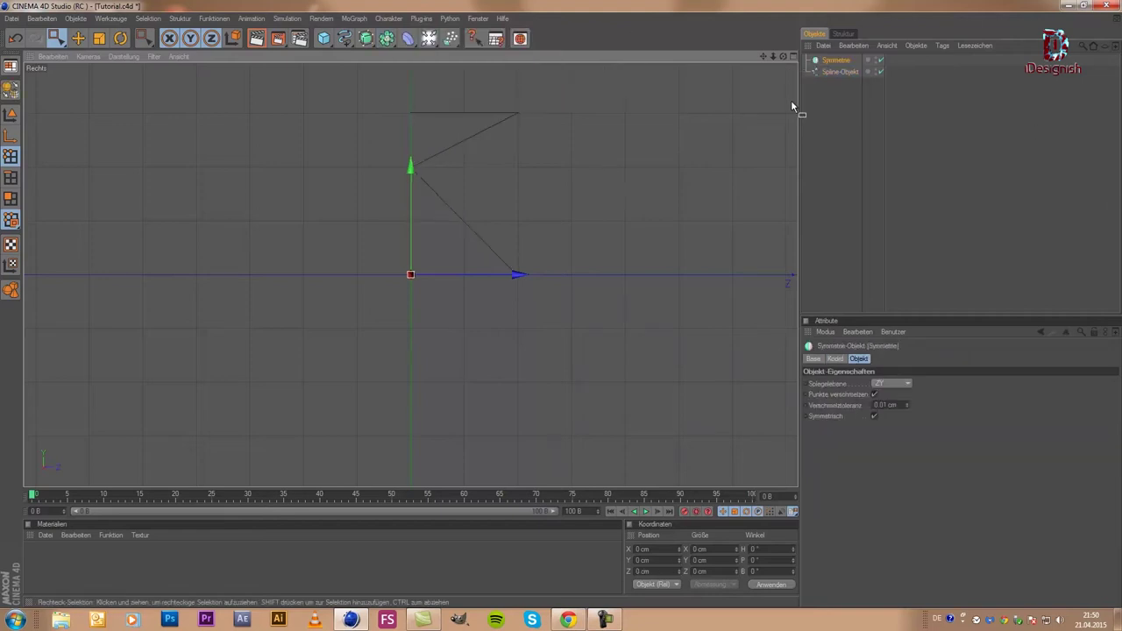
{"action": "left_click", "coordinate": [841, 74]}
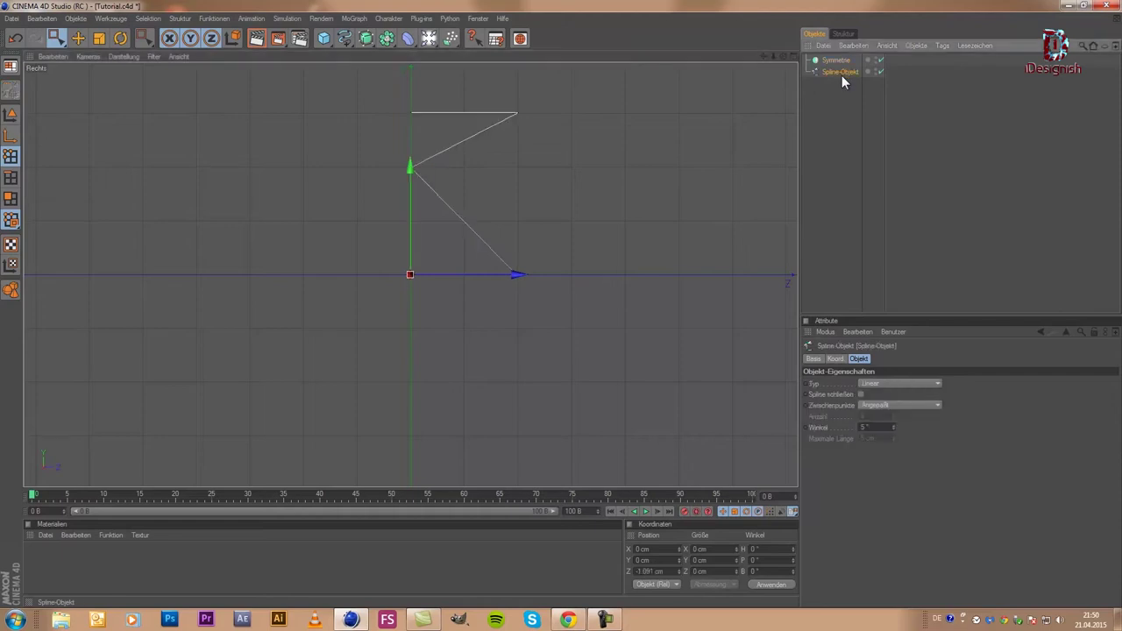
{"action": "left_click_drag", "start_coordinate": [841, 73], "coordinate": [837, 61]}
{"action": "left_click", "coordinate": [835, 62]}
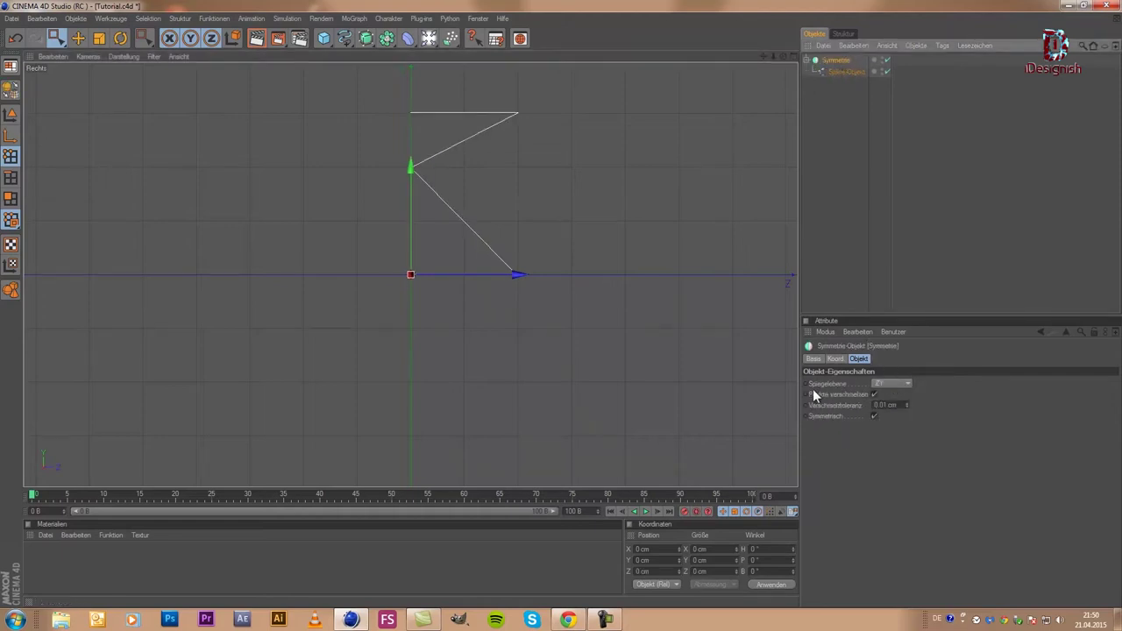
{"action": "left_click", "coordinate": [884, 386]}
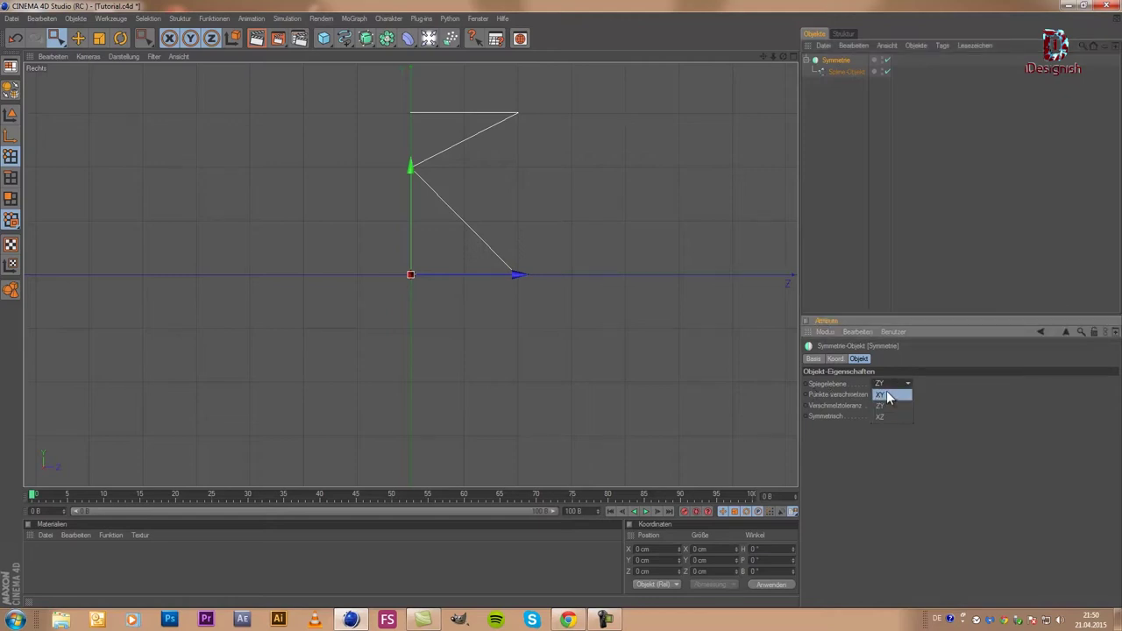
{"action": "left_click", "coordinate": [888, 395]}
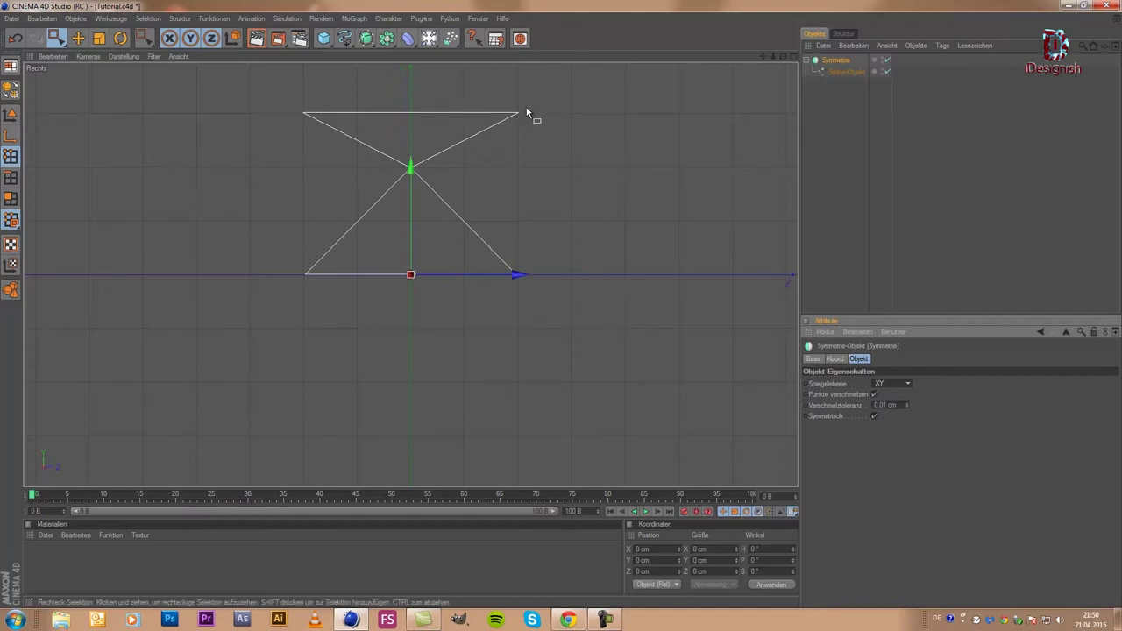
{"action": "left_click", "coordinate": [853, 71]}
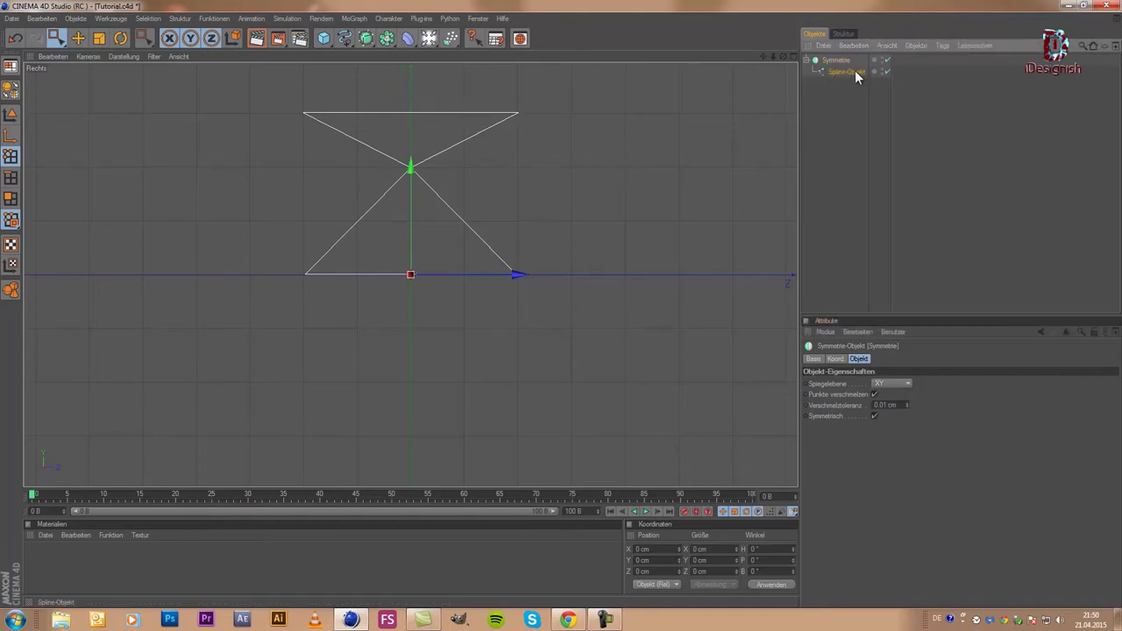
{"action": "mouse_move", "coordinate": [454, 85]}
{"action": "left_mouse_down"}
{"action": "mouse_move", "coordinate": [614, 188]}
{"action": "mouse_move", "coordinate": [569, 150]}
{"action": "mouse_move", "coordinate": [525, 137]}
{"action": "mouse_move", "coordinate": [561, 119]}
{"action": "left_mouse_up"}
{"action": "mouse_move", "coordinate": [457, 67]}
{"action": "left_mouse_down"}
{"action": "mouse_move", "coordinate": [532, 128]}
{"action": "mouse_move", "coordinate": [571, 117]}
{"action": "mouse_move", "coordinate": [564, 311]}
{"action": "mouse_move", "coordinate": [491, 246]}
{"action": "left_mouse_up"}
- Pull the bottom-right point inward and move the top-right corner to Z 55.636 cm
{"action": "left_click_drag", "start_coordinate": [623, 274], "coordinate": [562, 305]}
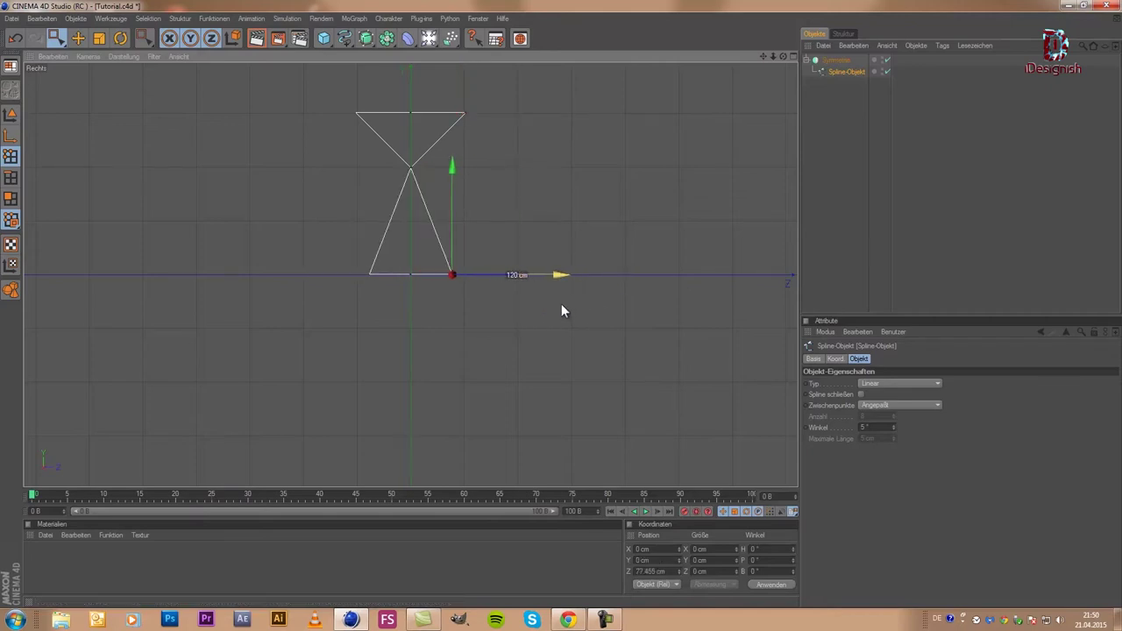
{"action": "mouse_move", "coordinate": [542, 131]}
{"action": "left_mouse_down"}
{"action": "mouse_move", "coordinate": [452, 99]}
{"action": "mouse_move", "coordinate": [560, 304]}
{"action": "left_mouse_up"}
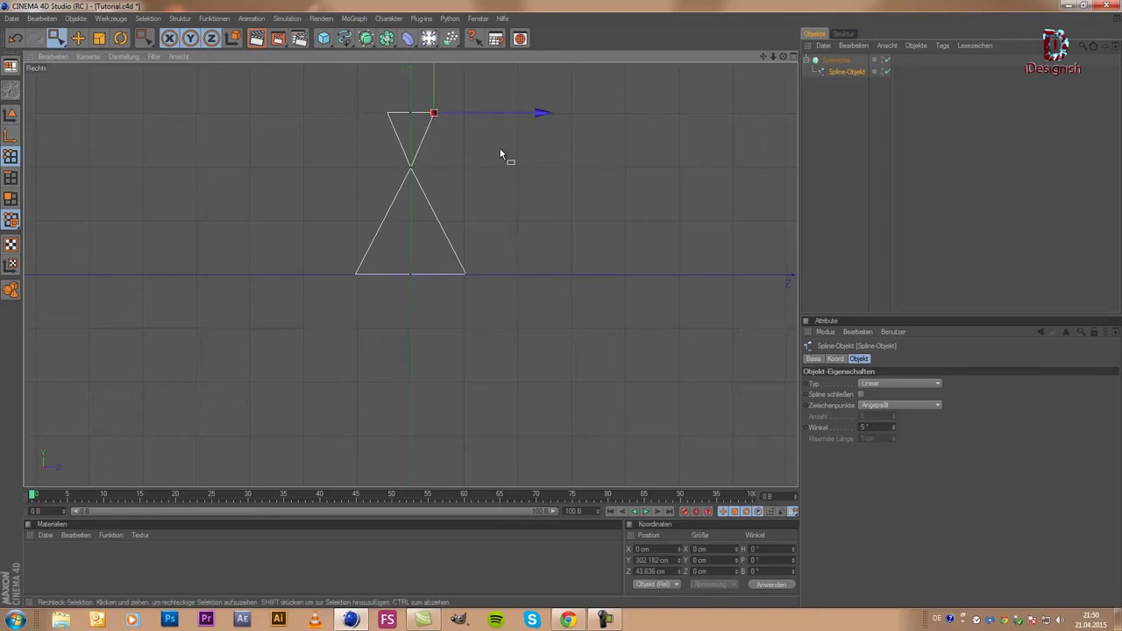
{"action": "left_click_drag", "start_coordinate": [506, 117], "coordinate": [562, 310]}
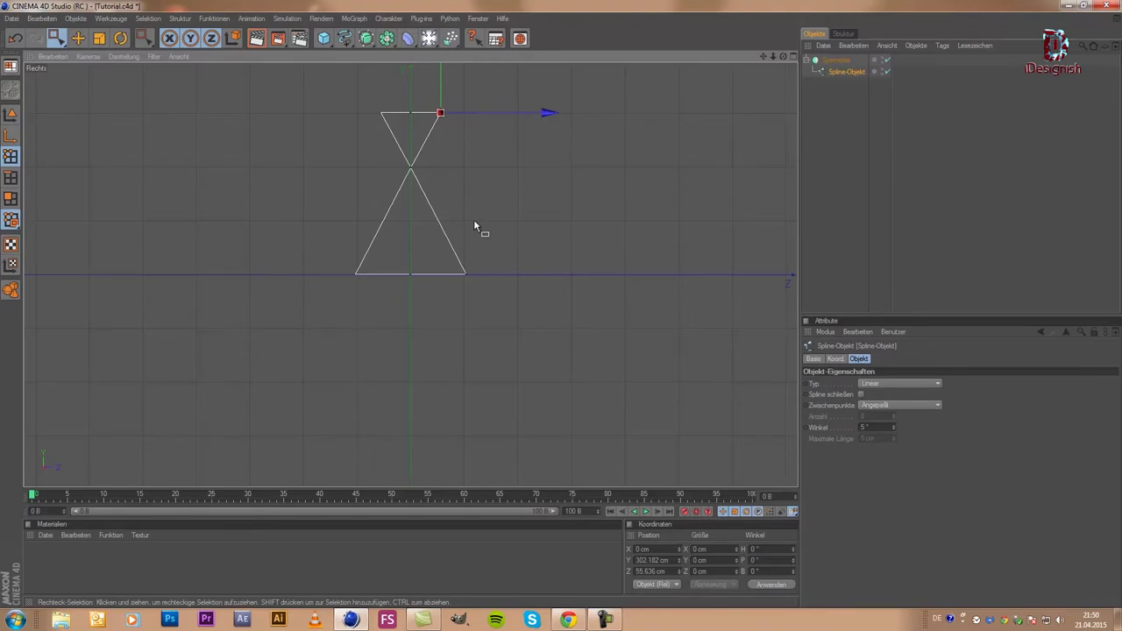
{"action": "middle_click", "coordinate": [308, 163]}
{"action": "middle_click", "coordinate": [268, 163]}
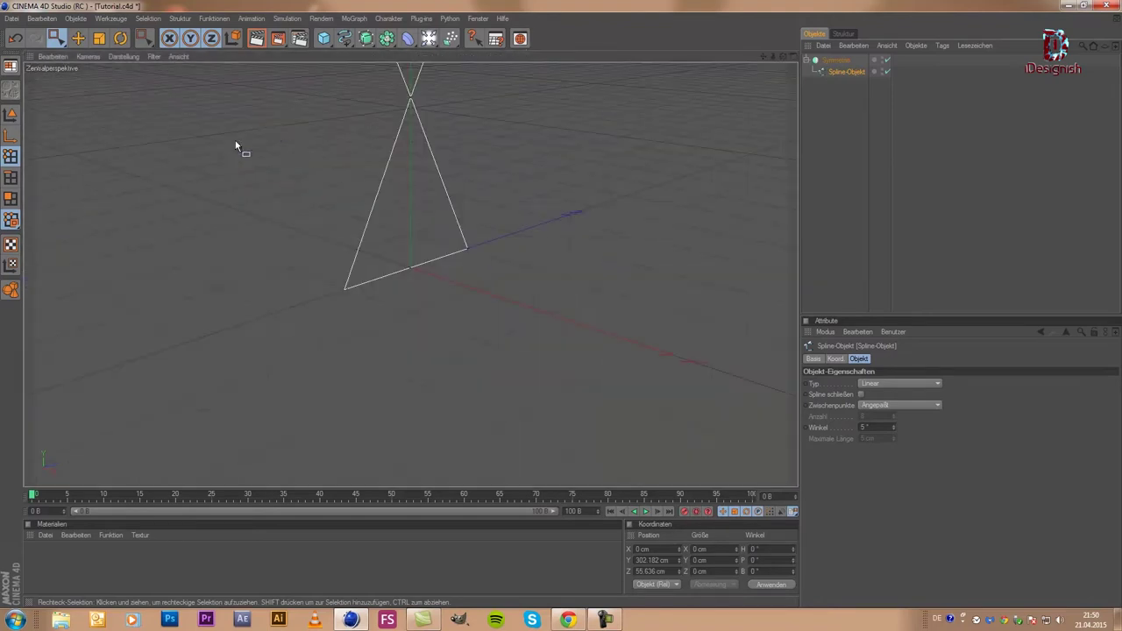
{"action": "middle_click", "coordinate": [413, 230]}
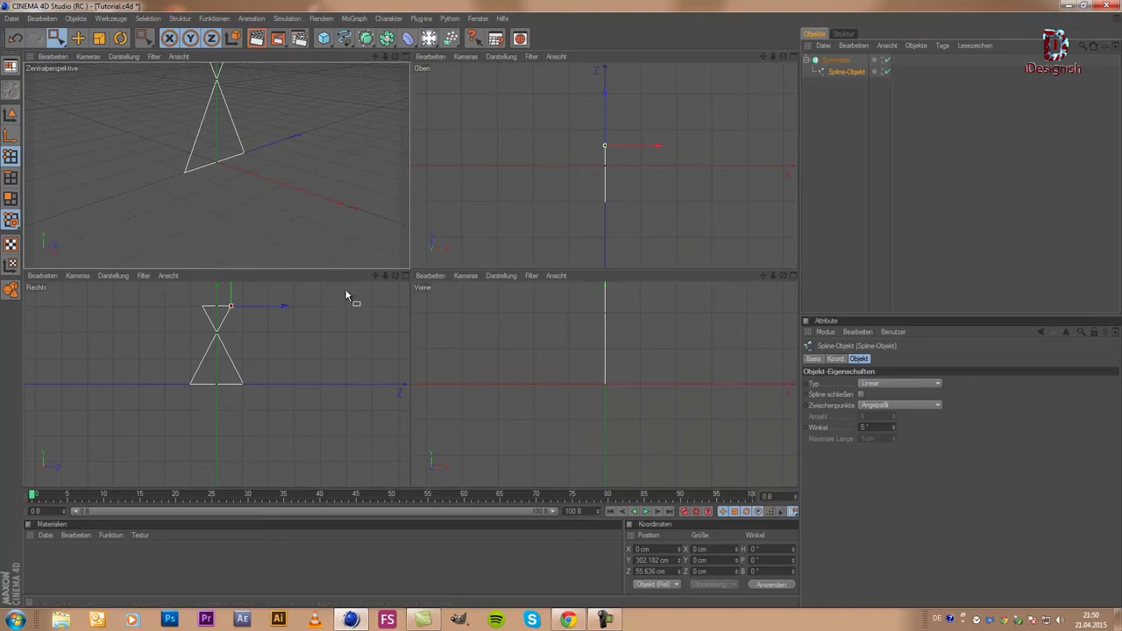
{"action": "middle_click", "coordinate": [323, 346]}
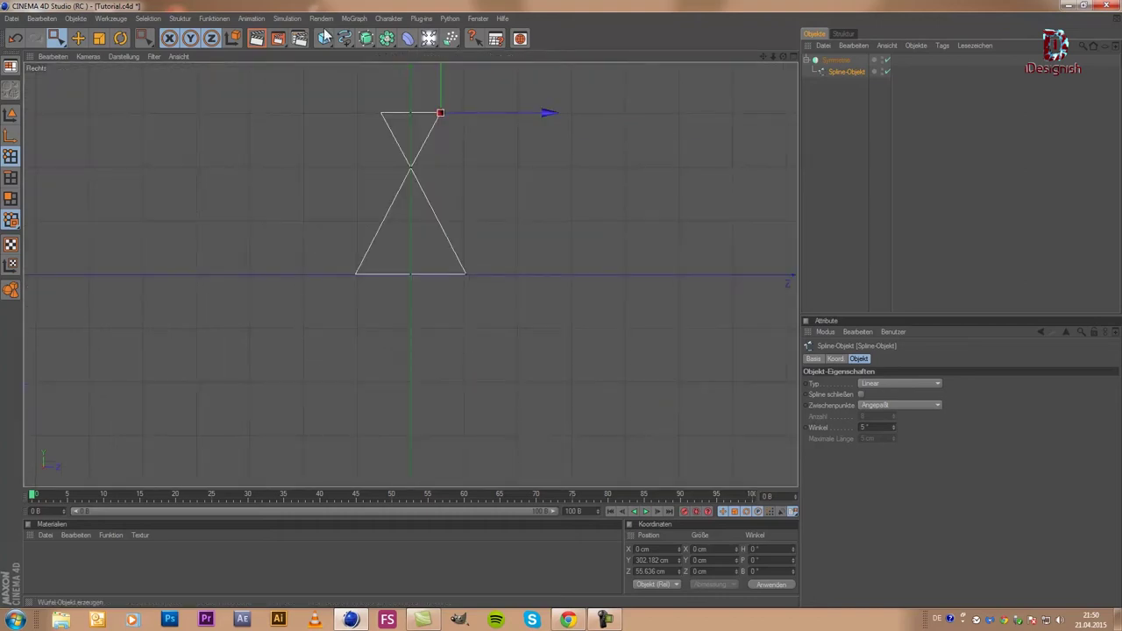
- Add a 400 × 400 cm Rechteck spline at the top level, outside Symmetrie
{"action": "left_click", "coordinate": [349, 41]}
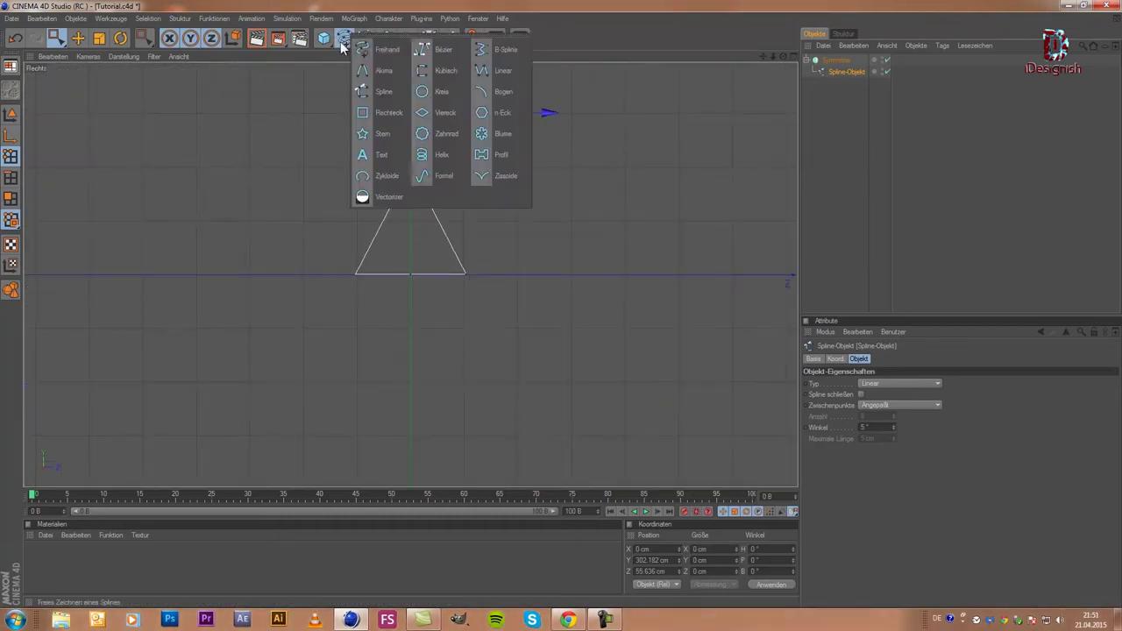
{"action": "left_click", "coordinate": [397, 114]}
{"action": "left_click_drag", "start_coordinate": [838, 60], "coordinate": [838, 79]}
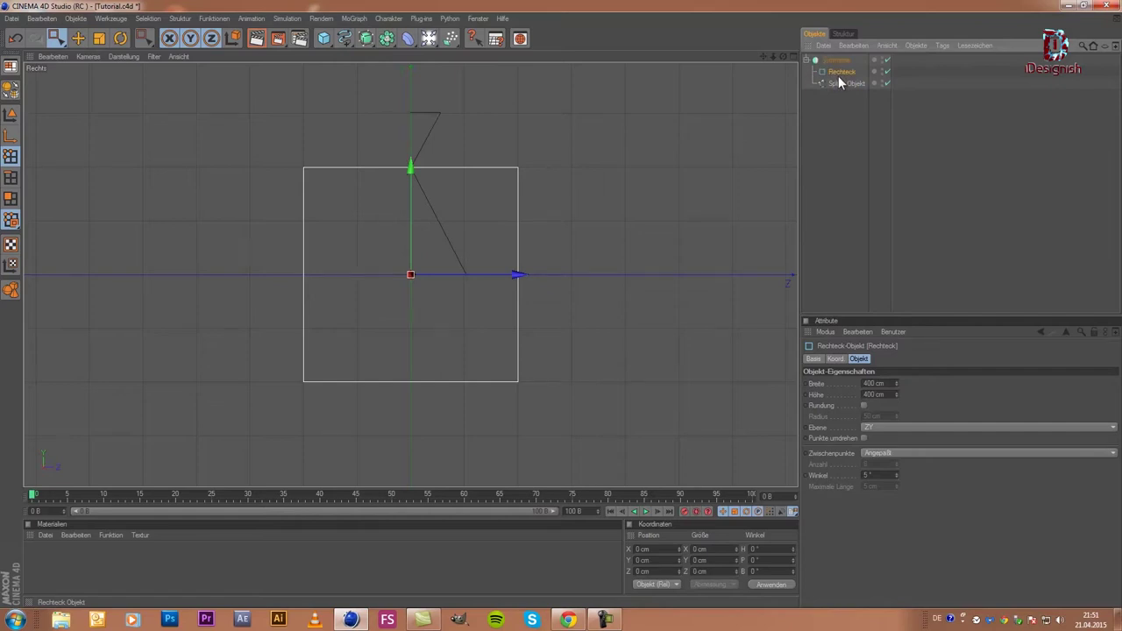
{"action": "left_click_drag", "start_coordinate": [838, 79], "coordinate": [840, 88]}
{"action": "left_click", "coordinate": [837, 61]}
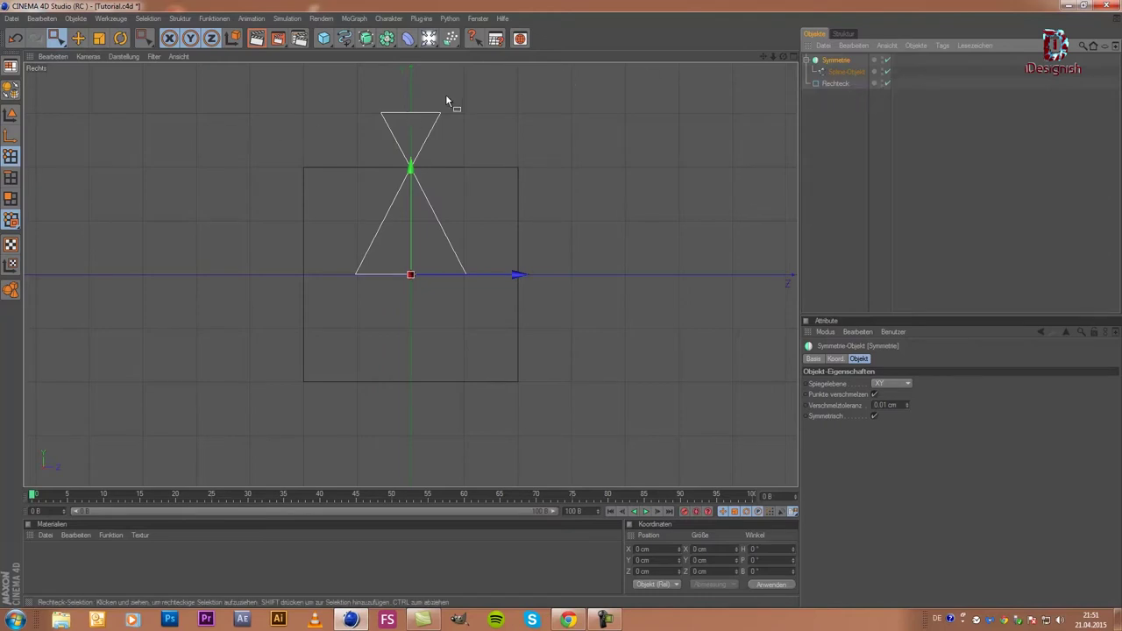
- Add a Sweep-NURBS with Rechteck as profile placed above Symmetrie
{"action": "left_click", "coordinate": [376, 38]}
{"action": "left_click", "coordinate": [397, 70]}
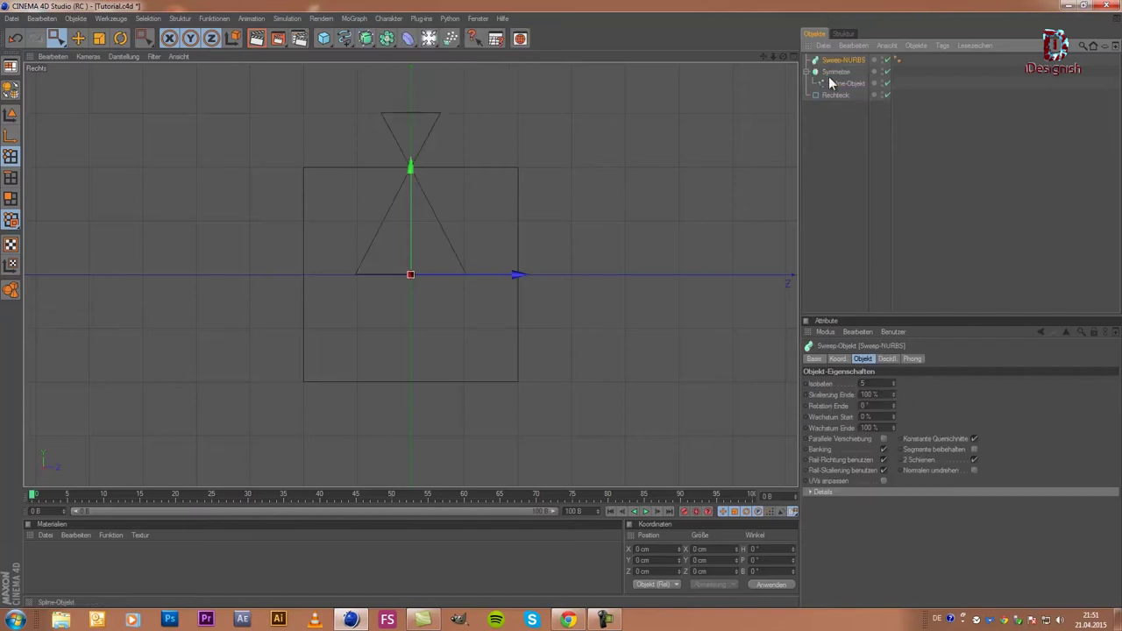
{"action": "mouse_move", "coordinate": [833, 93]}
{"action": "left_mouse_down"}
{"action": "mouse_move", "coordinate": [839, 65]}
{"action": "mouse_move", "coordinate": [852, 76]}
{"action": "mouse_move", "coordinate": [848, 60]}
{"action": "left_mouse_up"}
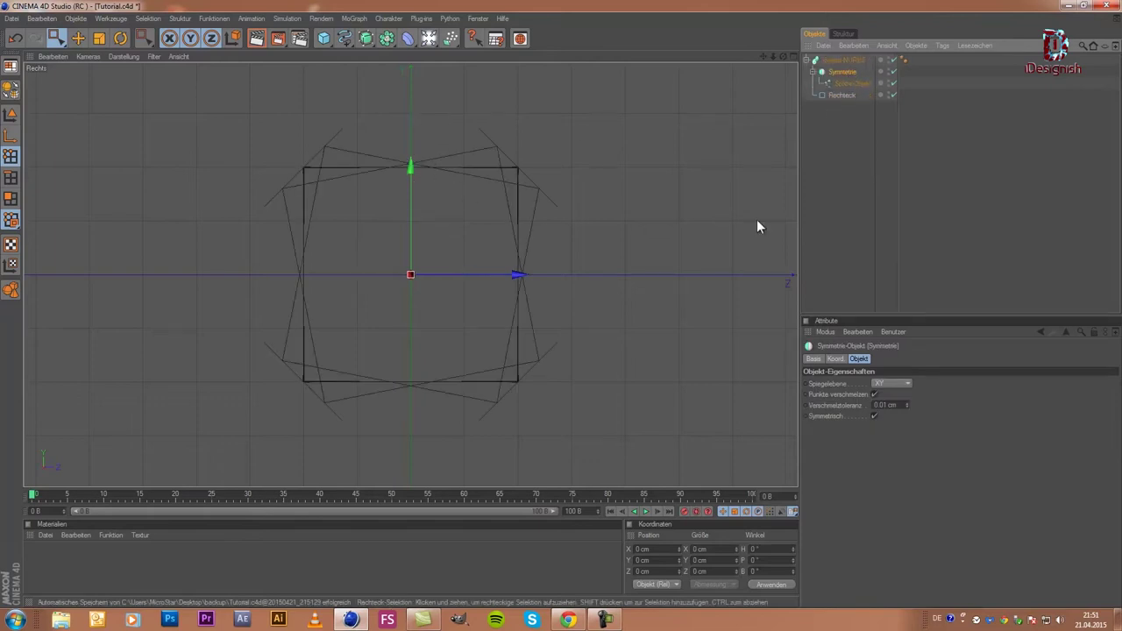
{"action": "left_click", "coordinate": [840, 96]}
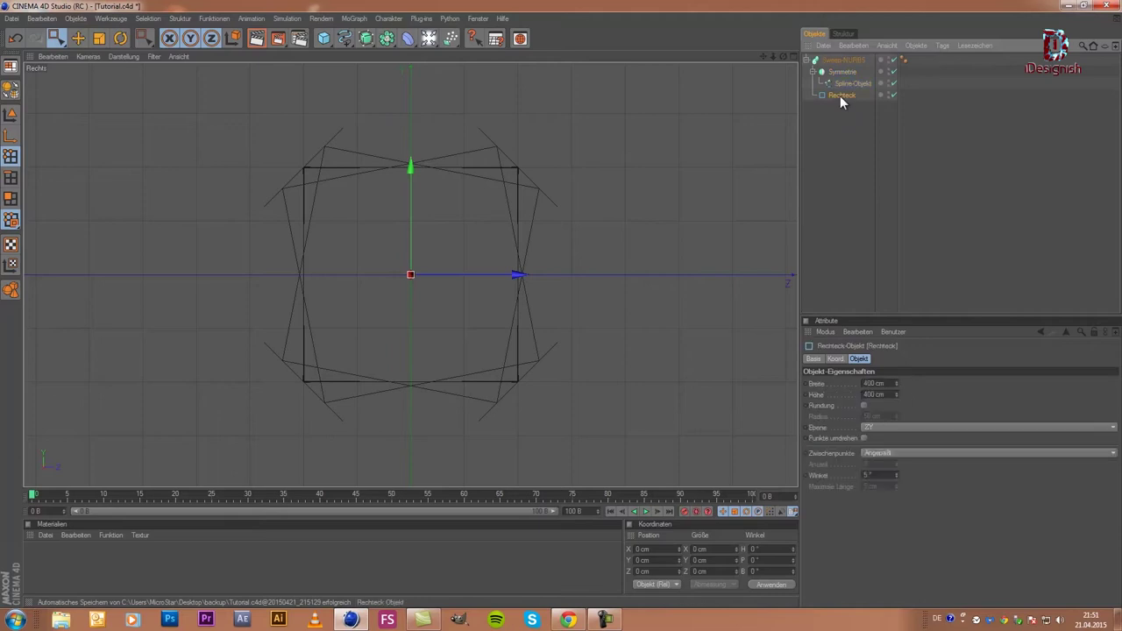
{"action": "left_click_drag", "start_coordinate": [840, 96], "coordinate": [837, 73]}
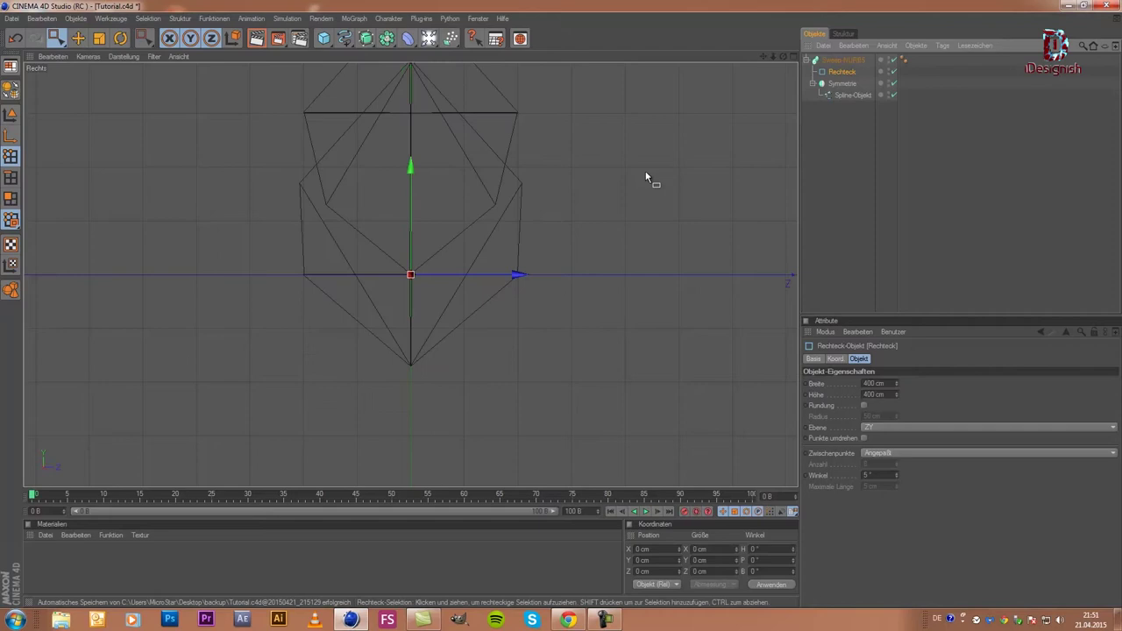
- Recenter the side view and begin editing the rectangle's width
{"action": "left_click_drag", "start_coordinate": [761, 55], "coordinate": [561, 309]}
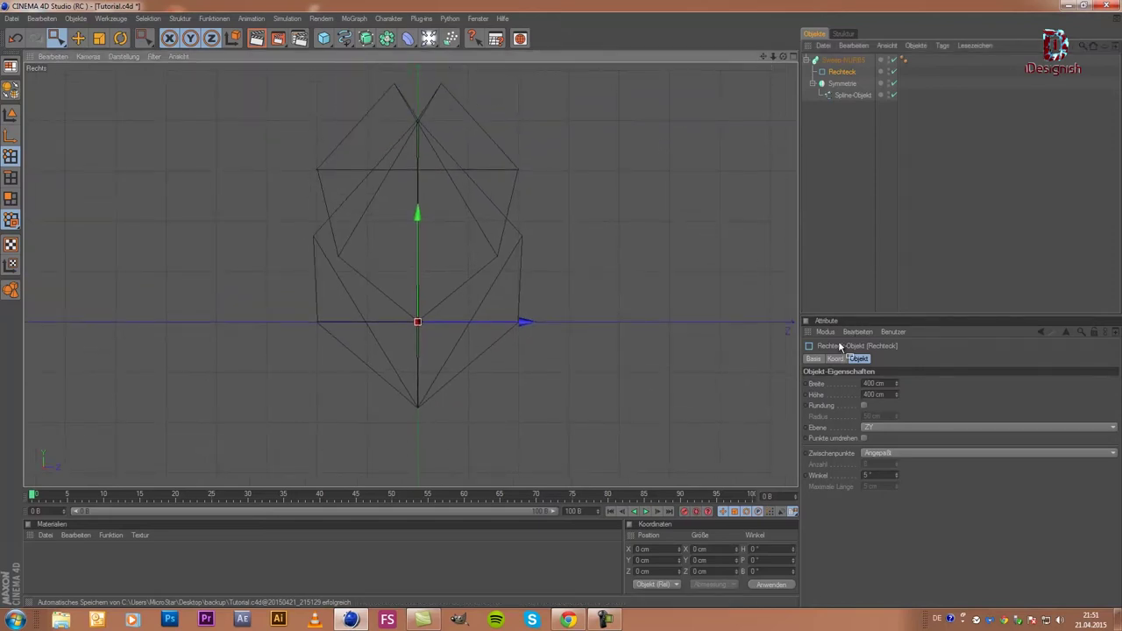
{"action": "middle_click", "coordinate": [387, 293]}
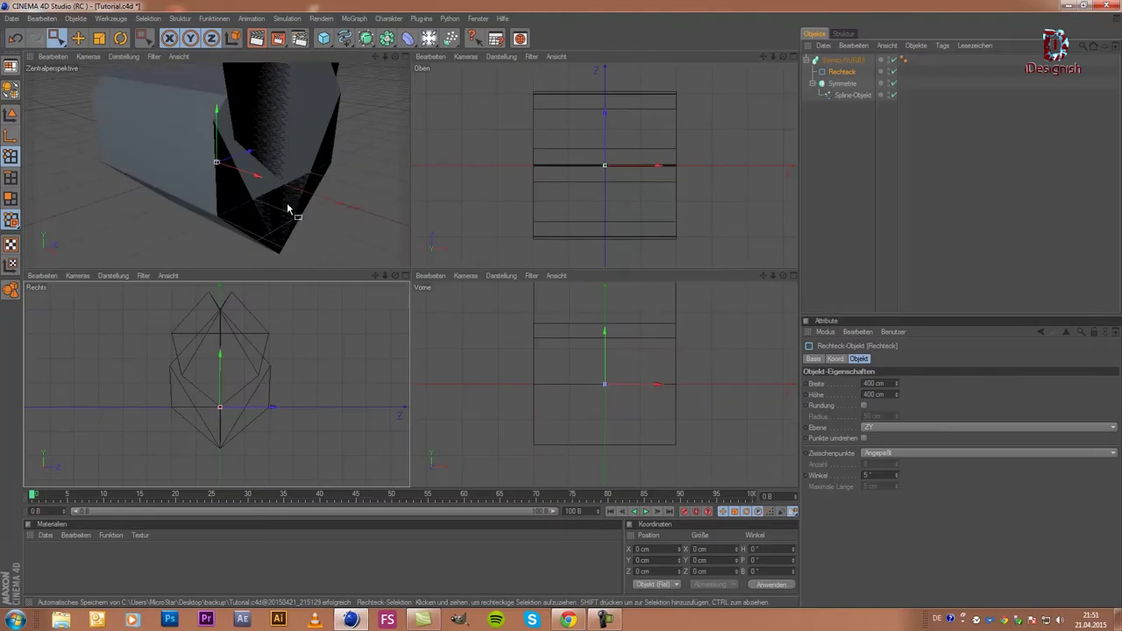
{"action": "middle_click", "coordinate": [247, 375]}
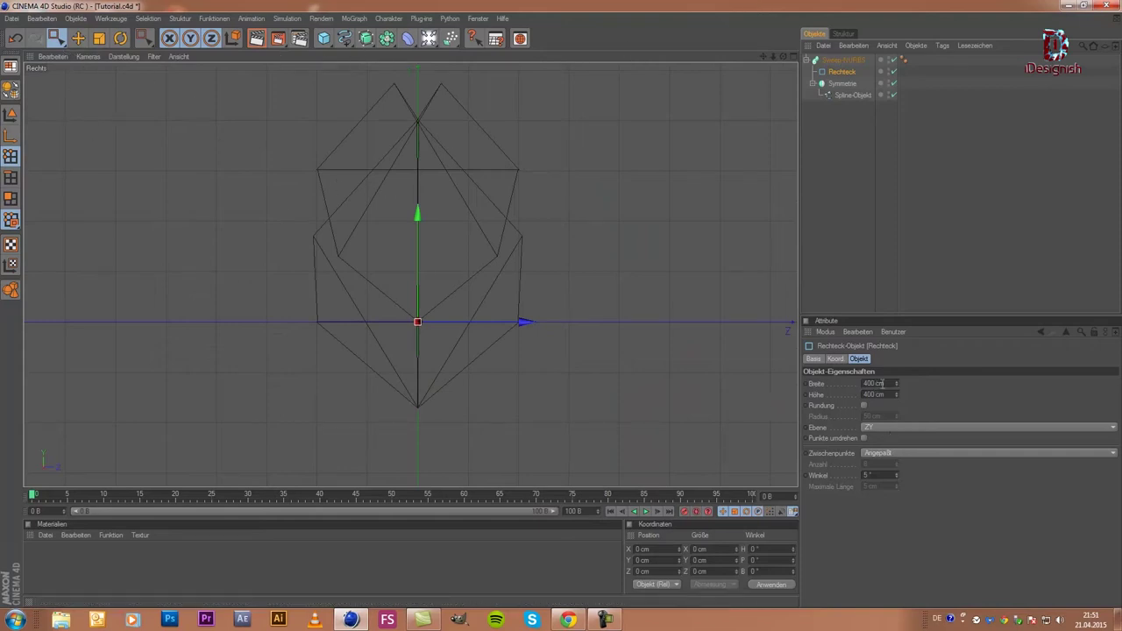
{"action": "left_click", "coordinate": [889, 383]}
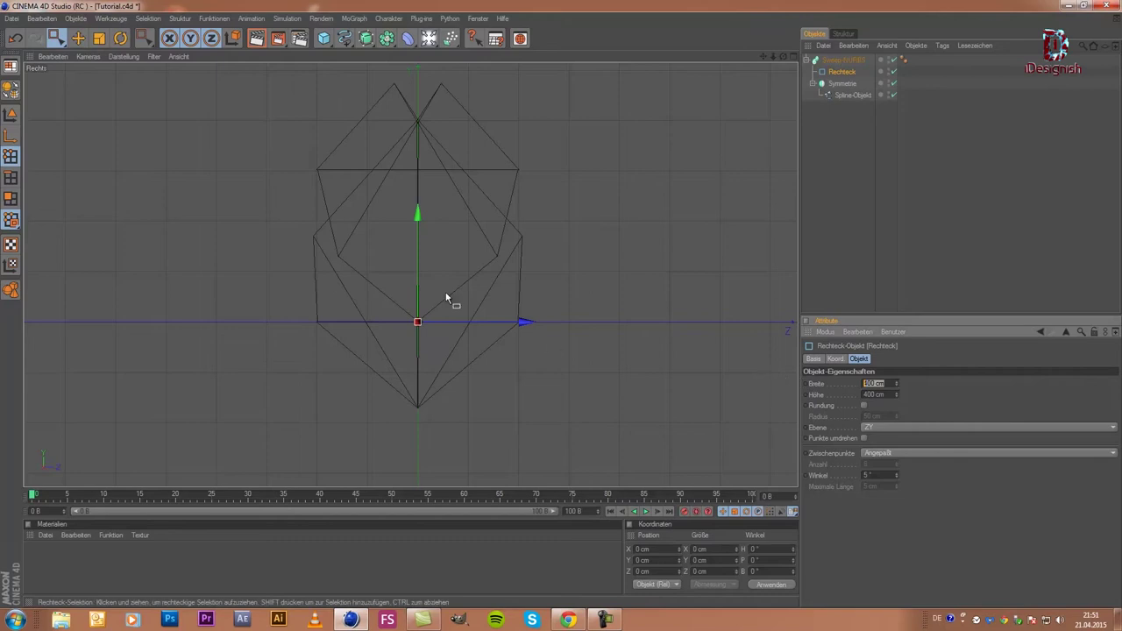
{"action": "middle_click", "coordinate": [467, 275]}
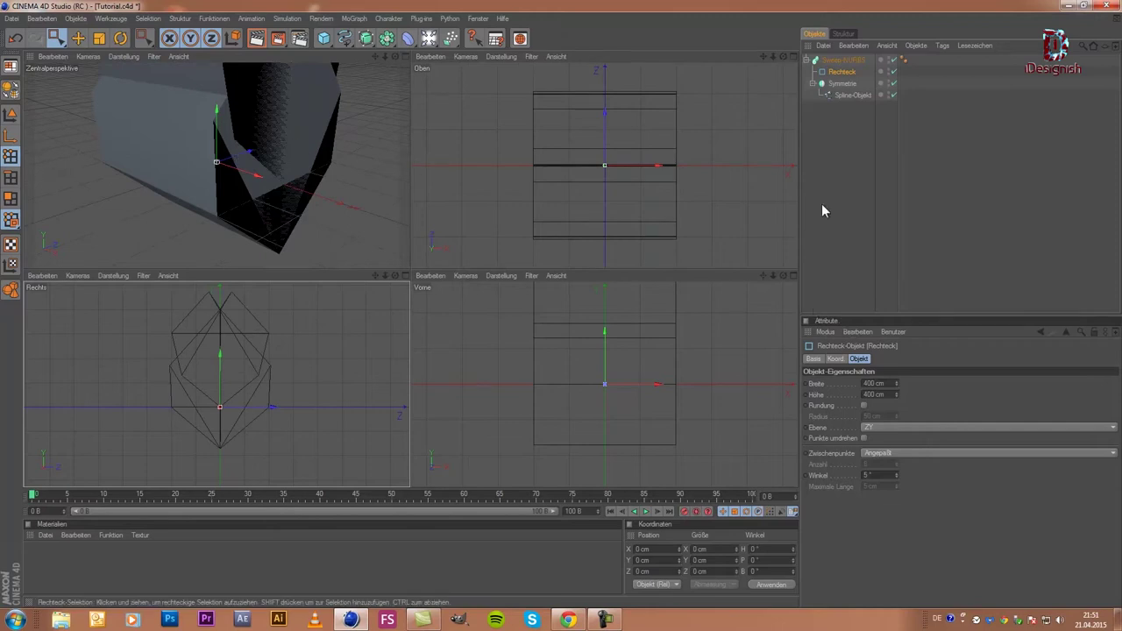
{"action": "left_click", "coordinate": [879, 383]}
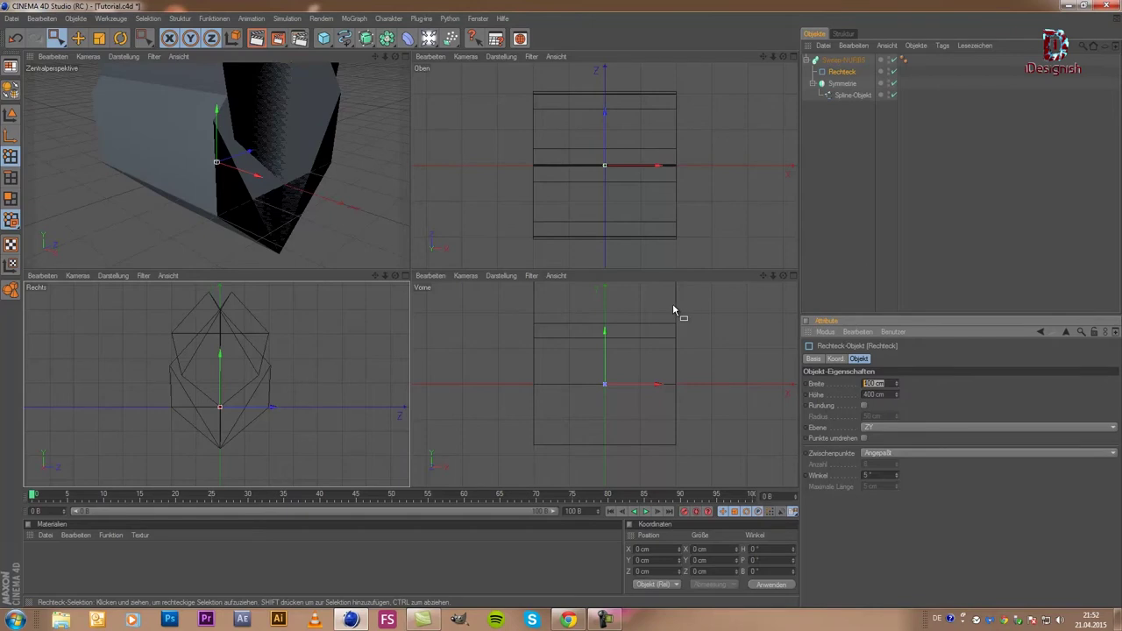
- Set the Rechteck profile's Breite to 10 cm
{"action": "type", "text": "1"}
{"action": "key", "text": "BackSpace"}
{"action": "type", "text": "5"}
{"action": "key", "text": "Return"}
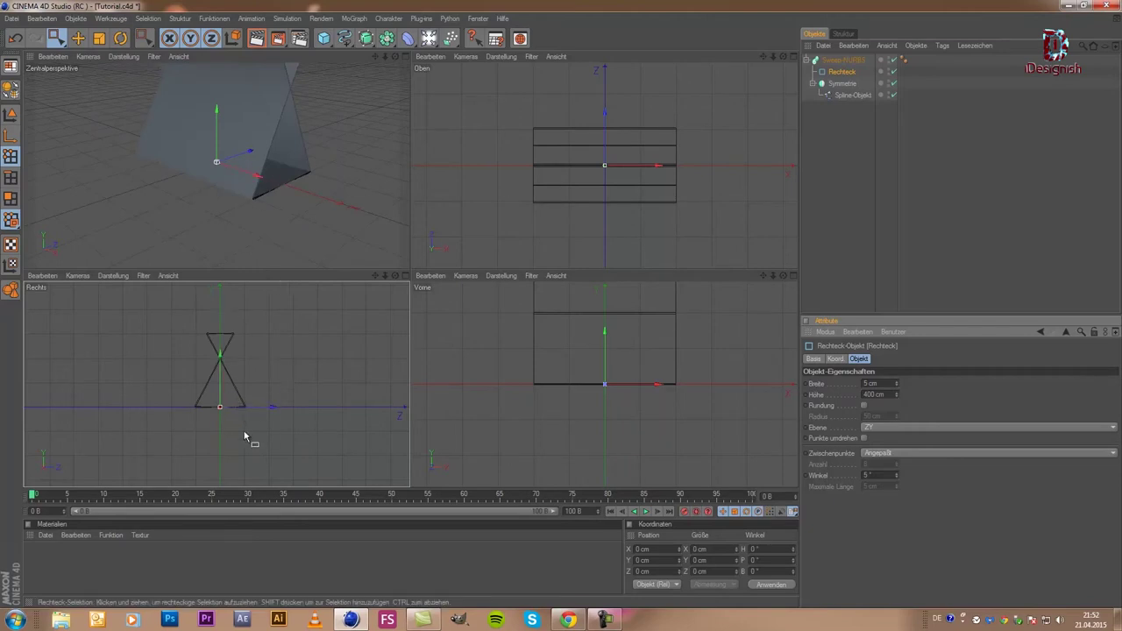
{"action": "scroll", "coordinate": [220, 372], "scroll_direction": "up", "scroll_amount": 1}
{"action": "scroll", "coordinate": [220, 371], "scroll_direction": "up", "scroll_amount": 3}
{"action": "scroll", "coordinate": [220, 372], "scroll_direction": "up", "scroll_amount": 3}
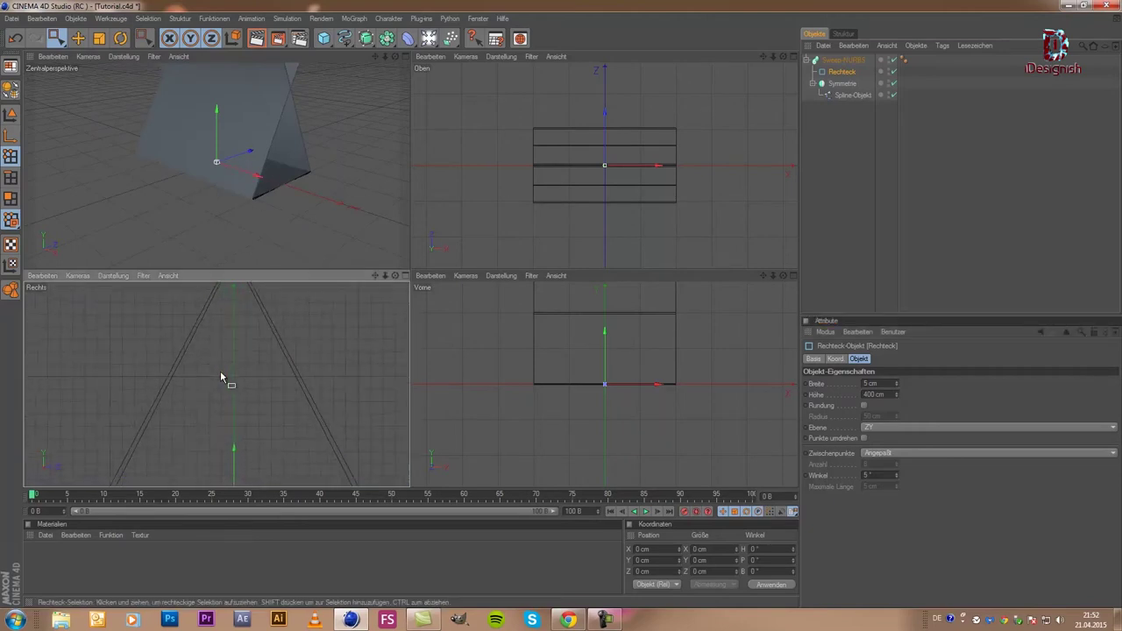
{"action": "scroll", "coordinate": [355, 386], "scroll_direction": "down", "scroll_amount": 2}
{"action": "scroll", "coordinate": [338, 363], "scroll_direction": "down", "scroll_amount": 3}
{"action": "scroll", "coordinate": [246, 403], "scroll_direction": "up", "scroll_amount": 1}
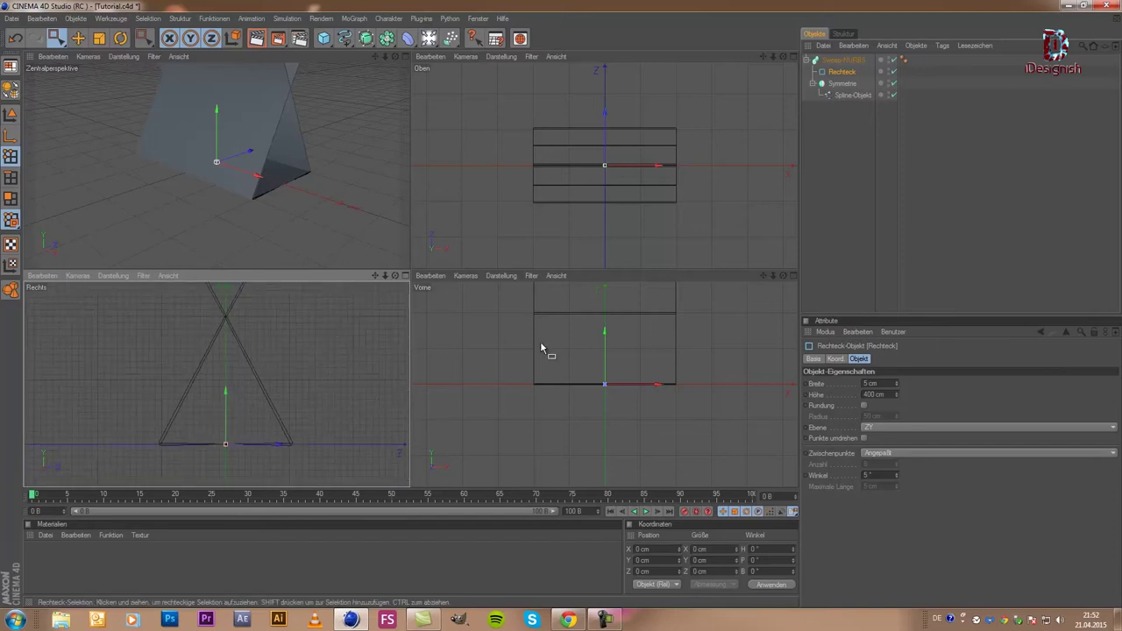
{"action": "left_click", "coordinate": [875, 383]}
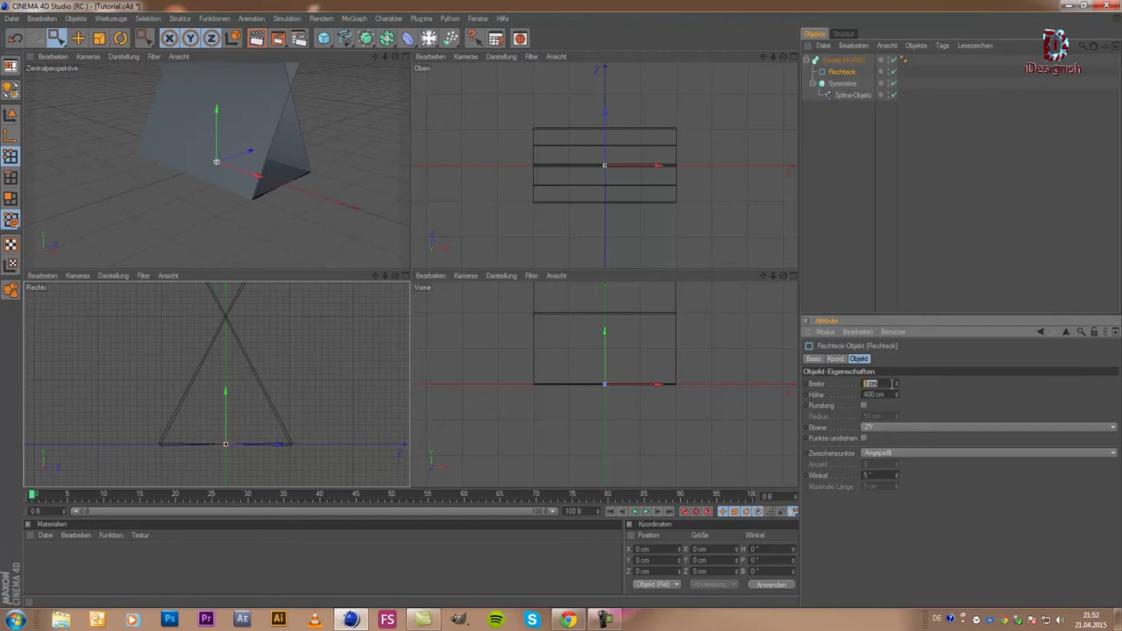
{"action": "type", "text": "10"}
{"action": "key", "text": "Return"}
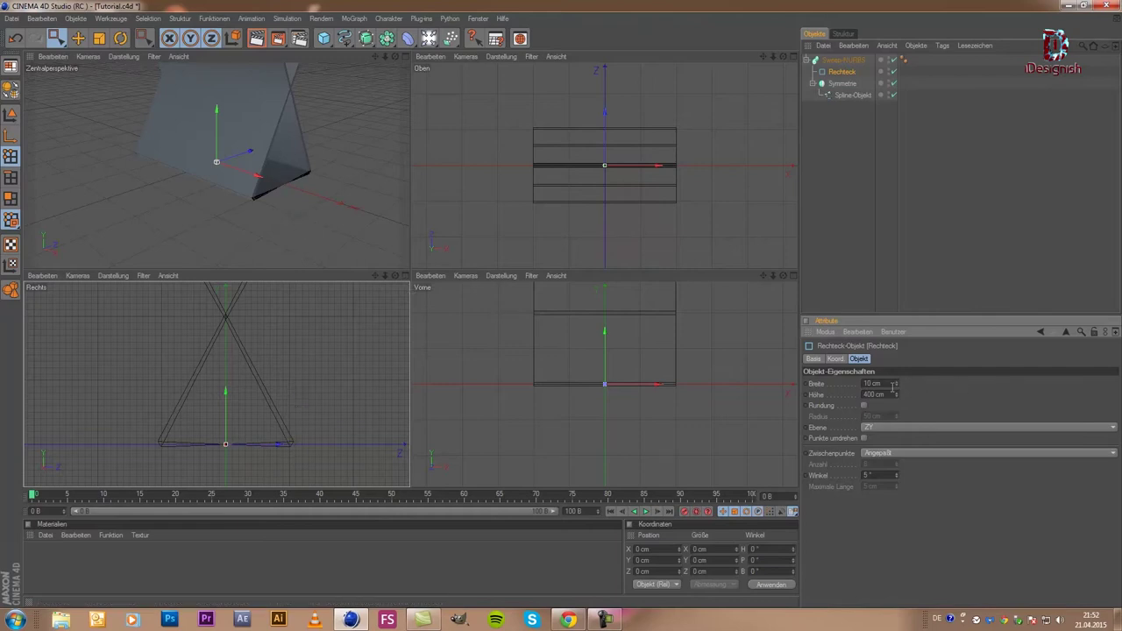
- Set the Rechteck profile's Höhe to 20 cm and enlarge the Perspective view
{"action": "left_click_drag", "start_coordinate": [889, 394], "coordinate": [839, 395]}
{"action": "mouse_move", "coordinate": [896, 396]}
{"action": "left_mouse_down"}
{"action": "mouse_move", "coordinate": [874, 489]}
{"action": "mouse_move", "coordinate": [943, 517]}
{"action": "mouse_move", "coordinate": [880, 319]}
{"action": "mouse_move", "coordinate": [900, 440]}
{"action": "mouse_move", "coordinate": [892, 395]}
{"action": "left_mouse_up"}
{"action": "type", "text": "48"}
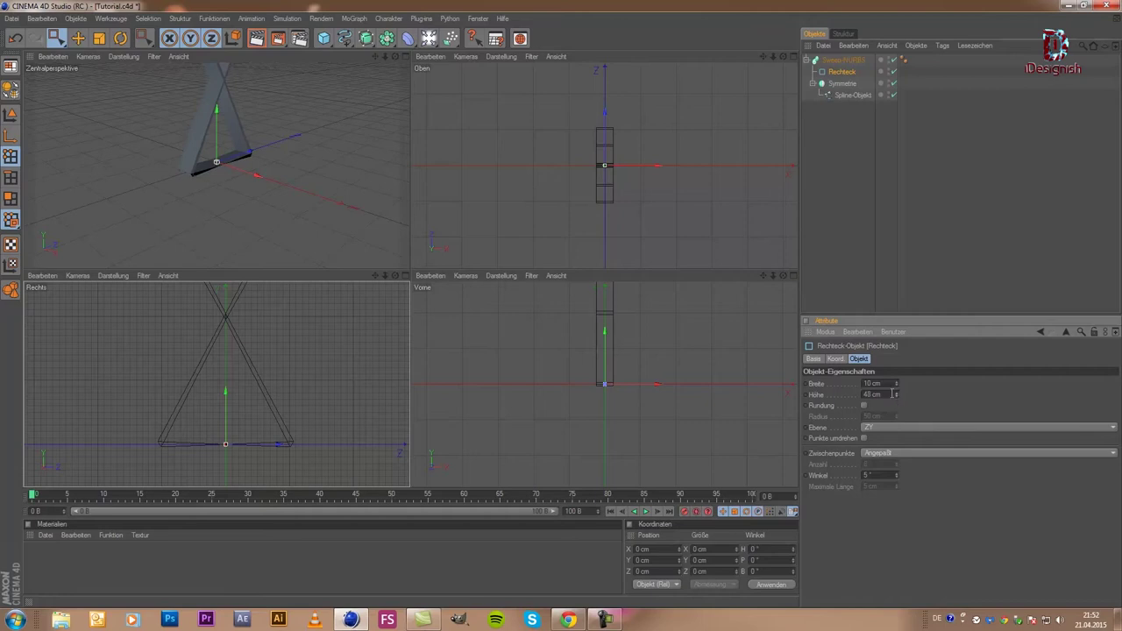
{"action": "left_click", "coordinate": [881, 394]}
{"action": "type", "text": "20"}
{"action": "key", "text": "Return"}
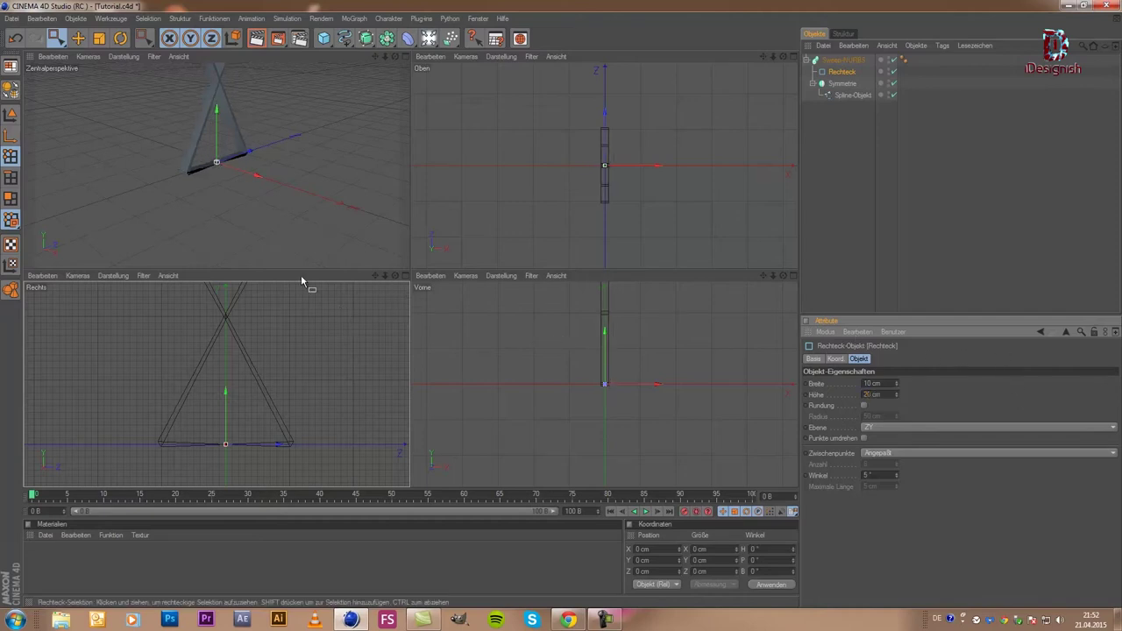
{"action": "middle_click", "coordinate": [256, 185]}
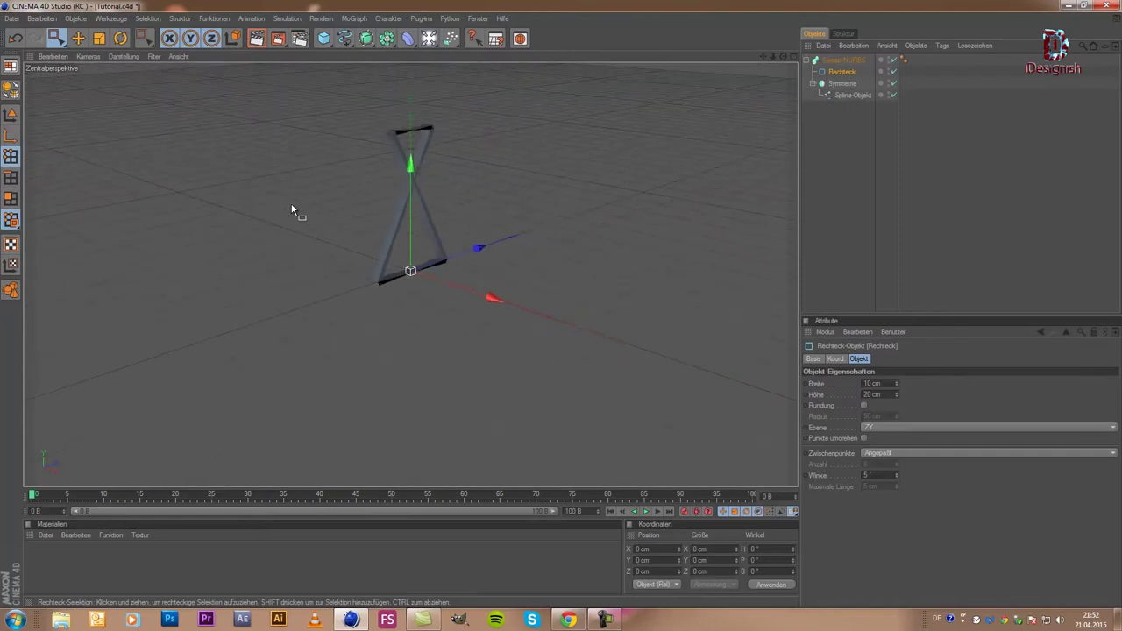
- Narrow the Rechteck to 5 cm wide, keep the 20 cm height, and inspect the thinner frame
{"action": "double_click", "coordinate": [886, 386]}
{"action": "type", "text": "1"}
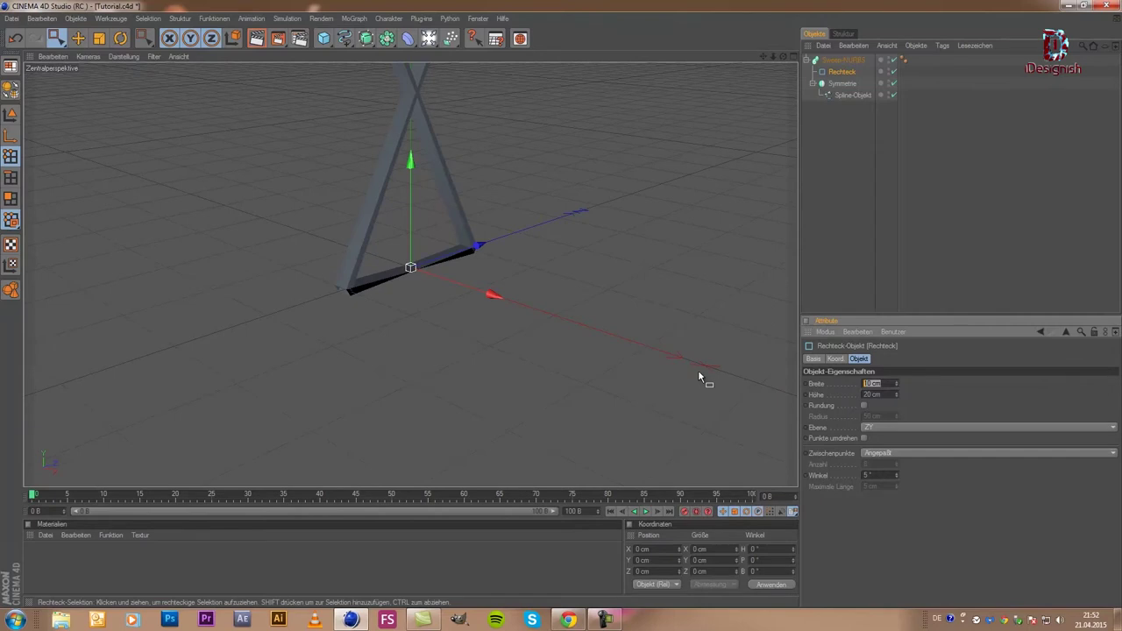
{"action": "type", "text": "5"}
{"action": "key", "text": "Return"}
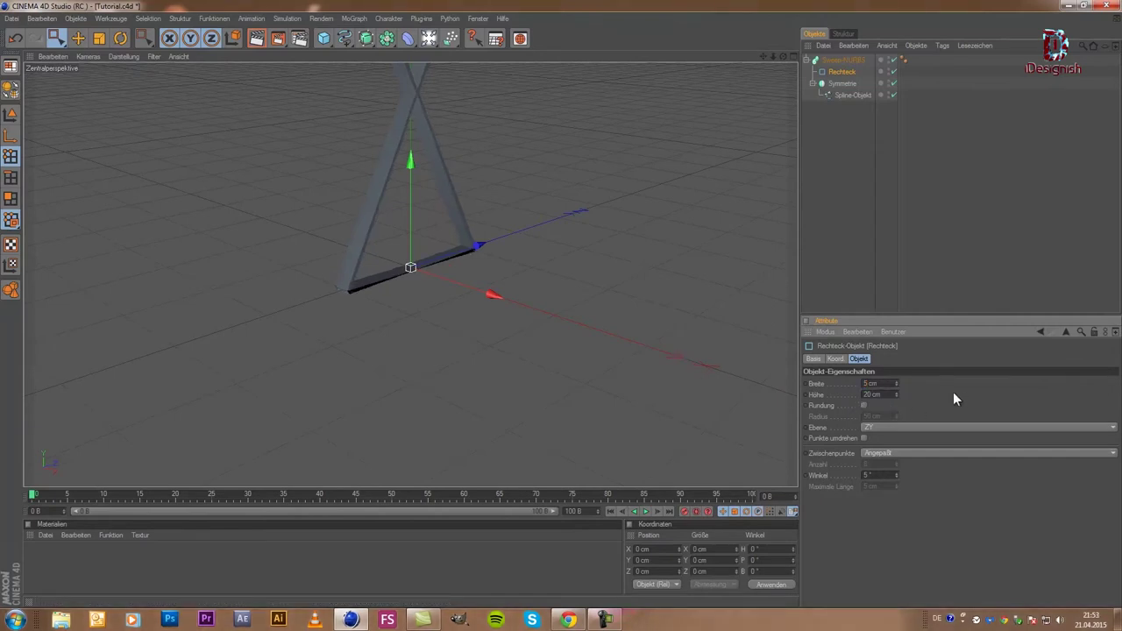
{"action": "scroll", "coordinate": [674, 237], "scroll_direction": "up", "scroll_amount": 2}
{"action": "scroll", "coordinate": [640, 174], "scroll_direction": "up", "scroll_amount": 3}
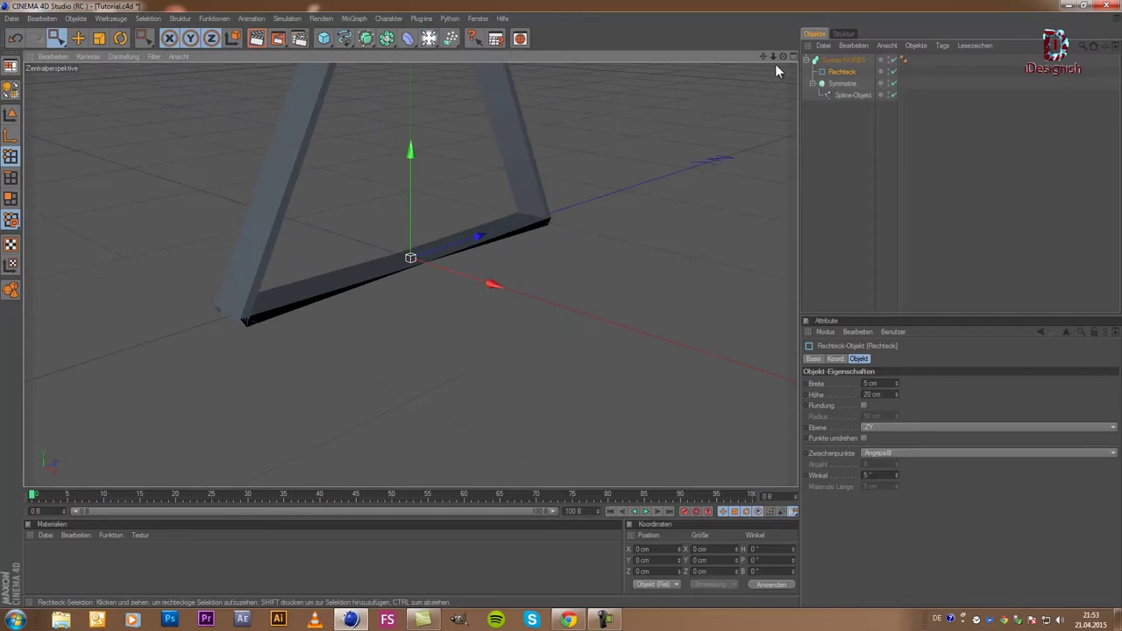
{"action": "left_click_drag", "start_coordinate": [569, 307], "coordinate": [563, 311], "text": "alt"}
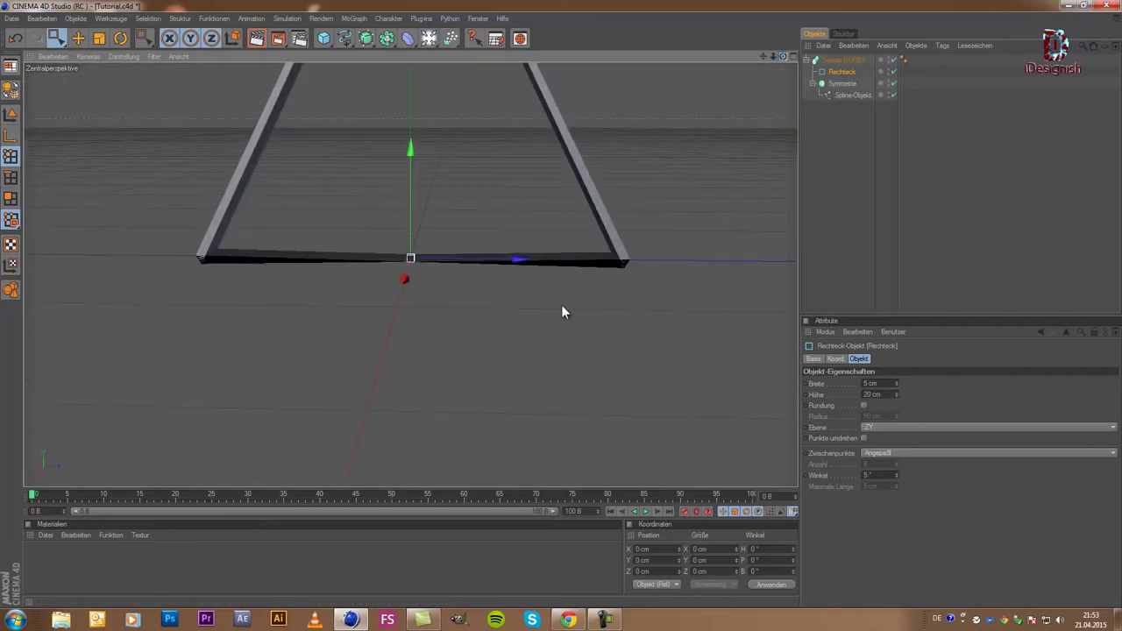
{"action": "middle_click_drag", "start_coordinate": [561, 304], "coordinate": [529, 474], "text": "alt"}
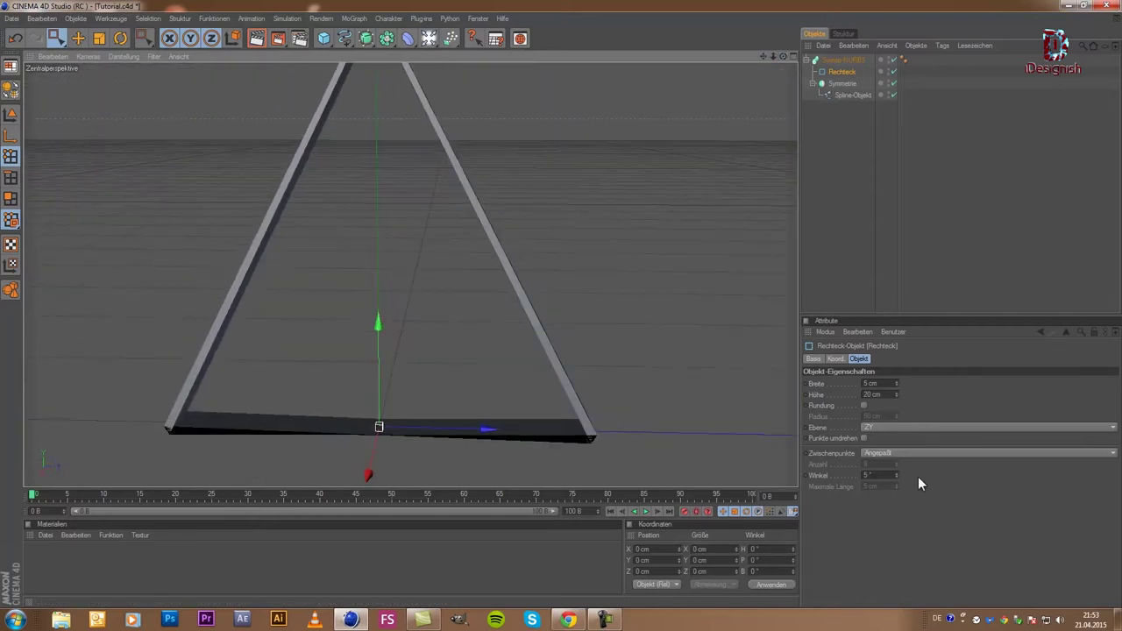
{"action": "double_click", "coordinate": [885, 397]}
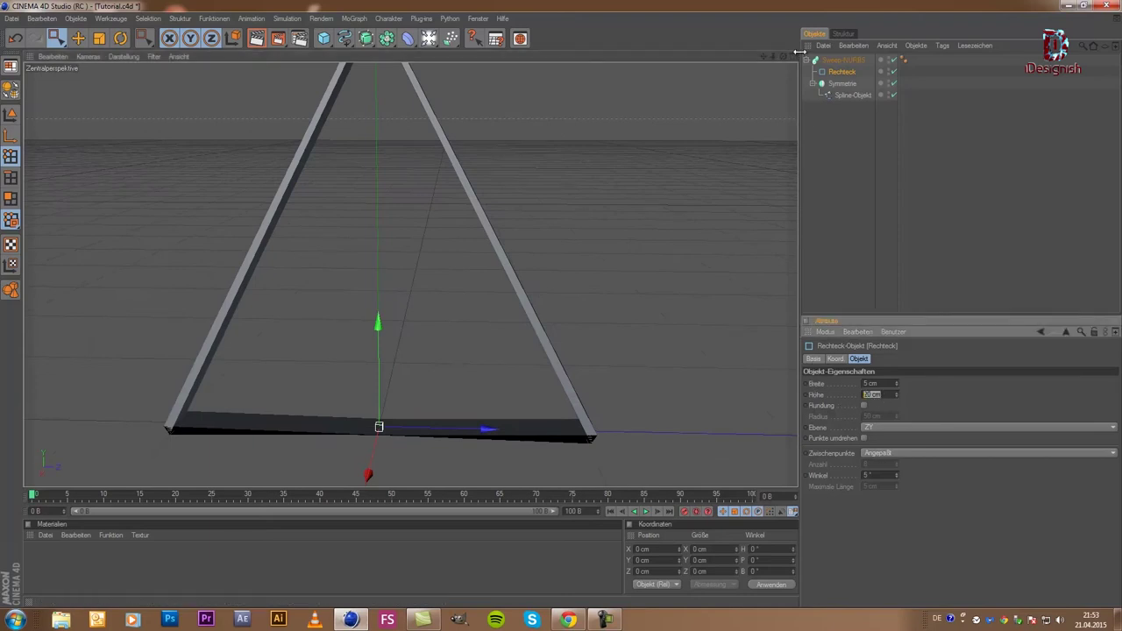
{"action": "mouse_move", "coordinate": [789, 54]}
{"action": "left_mouse_down", "text": "alt"}
{"action": "mouse_move", "coordinate": [533, 300]}
{"action": "mouse_move", "coordinate": [559, 303]}
{"action": "left_mouse_up", "text": "alt"}
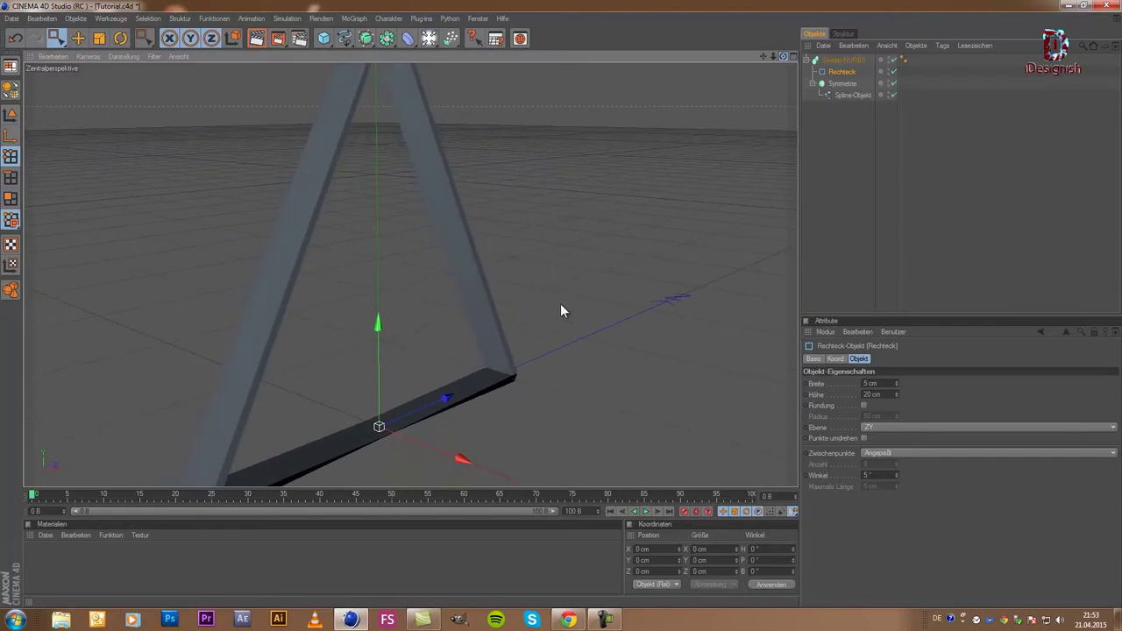
{"action": "key", "text": "ctrl+shift+z"}
{"action": "key", "text": "ctrl+shift+z"}
{"action": "key", "text": "ctrl+shift+z"}
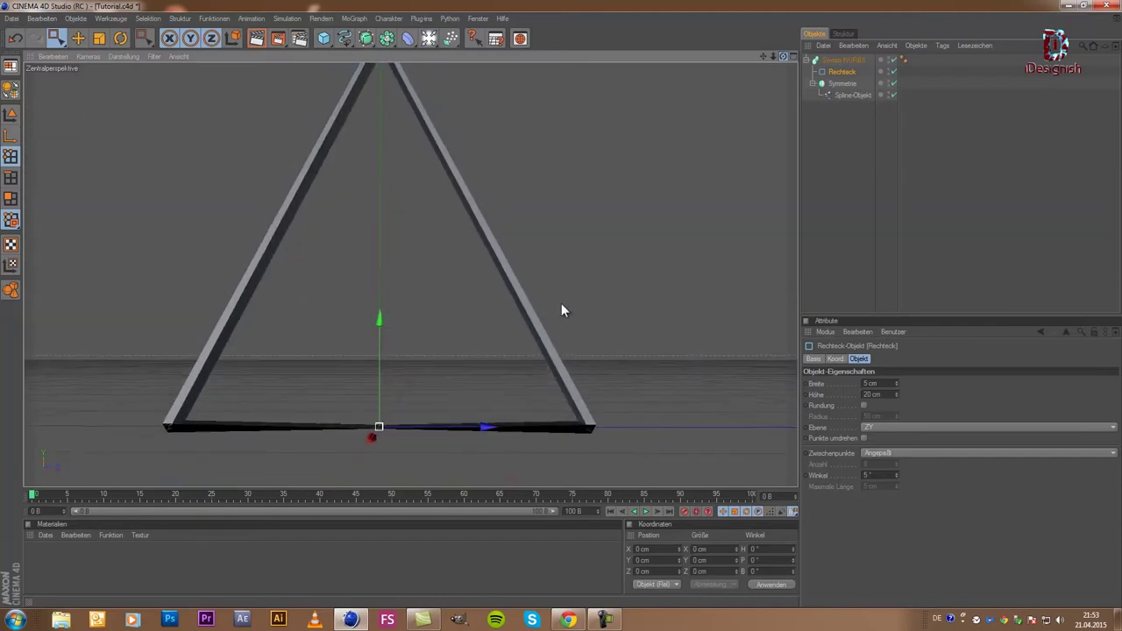
{"action": "key", "text": "ctrl+shift+z"}
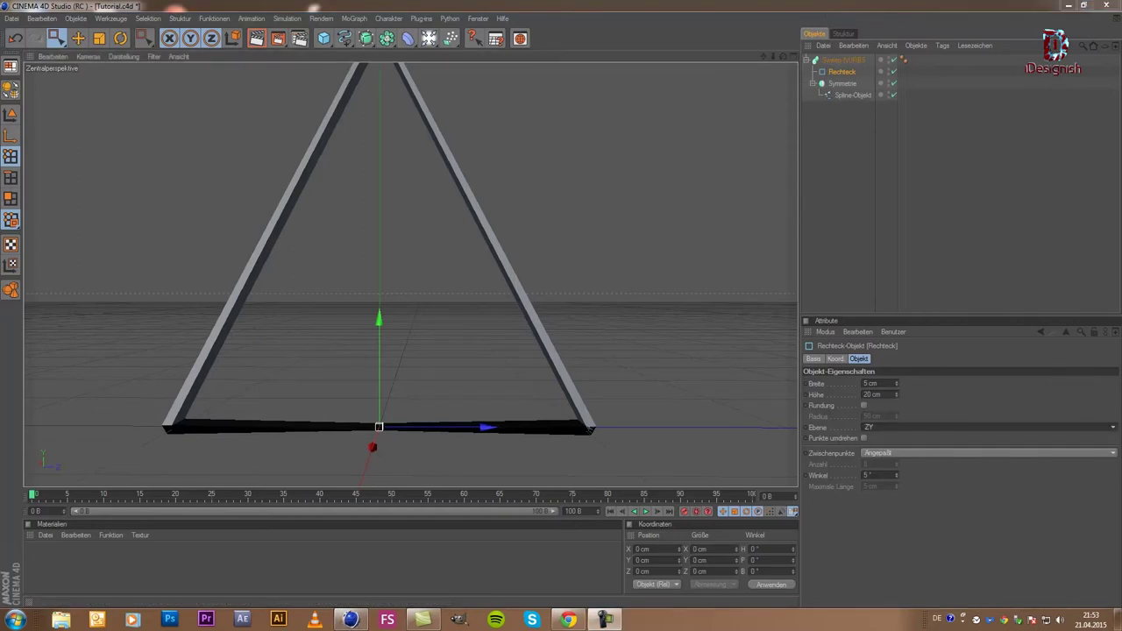
- Try the XY plane for the Rechteck profile, then set it back to ZY
{"action": "left_click", "coordinate": [871, 427]}
{"action": "left_click", "coordinate": [878, 430]}
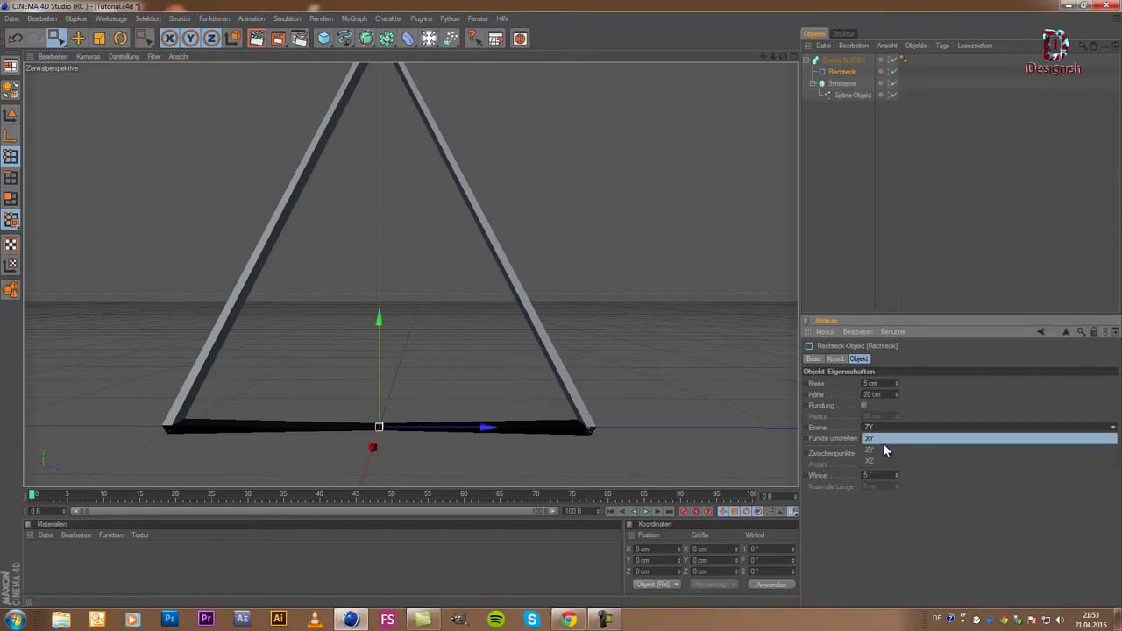
{"action": "left_click", "coordinate": [885, 439]}
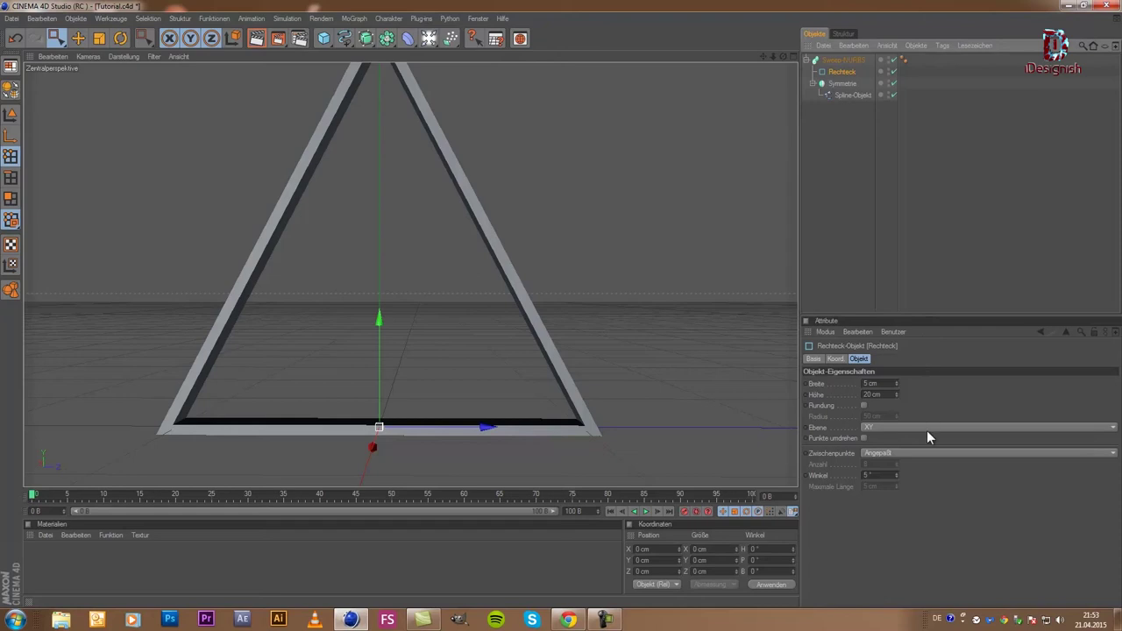
{"action": "scroll", "coordinate": [413, 288], "scroll_direction": "down", "scroll_amount": 2}
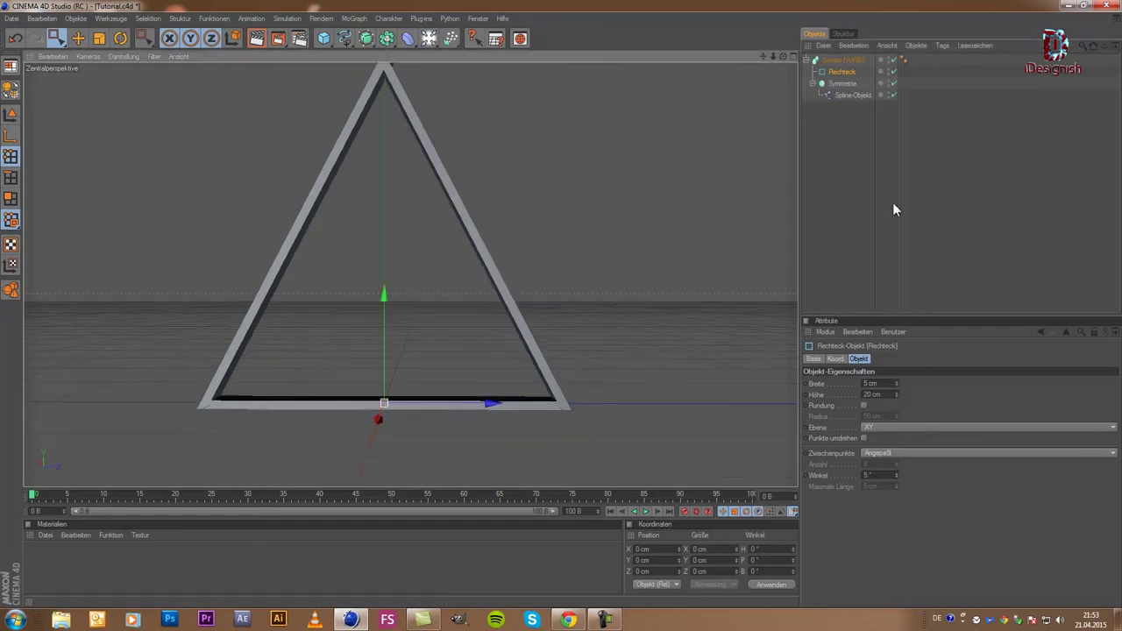
{"action": "left_click", "coordinate": [959, 425]}
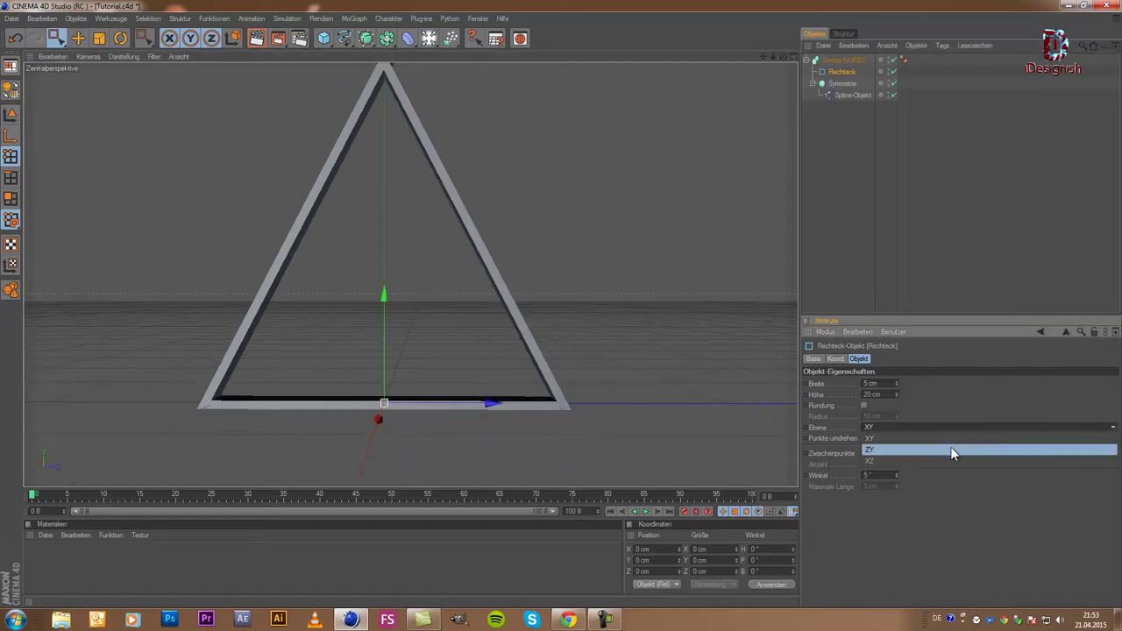
{"action": "left_click", "coordinate": [951, 447]}
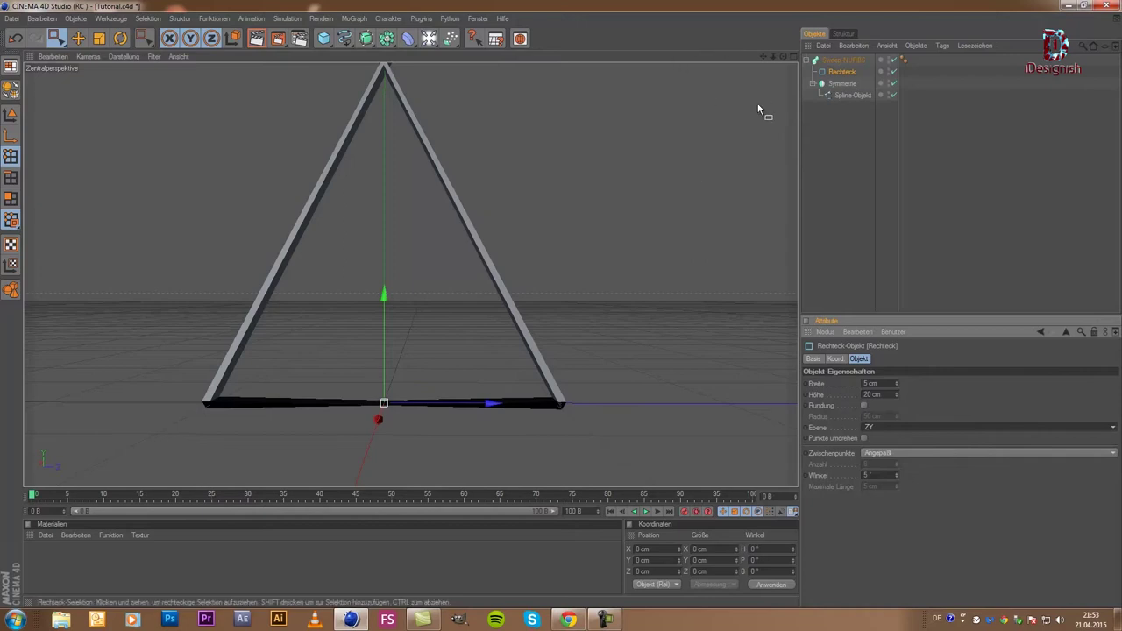
{"action": "left_click_drag", "start_coordinate": [762, 56], "coordinate": [561, 306]}
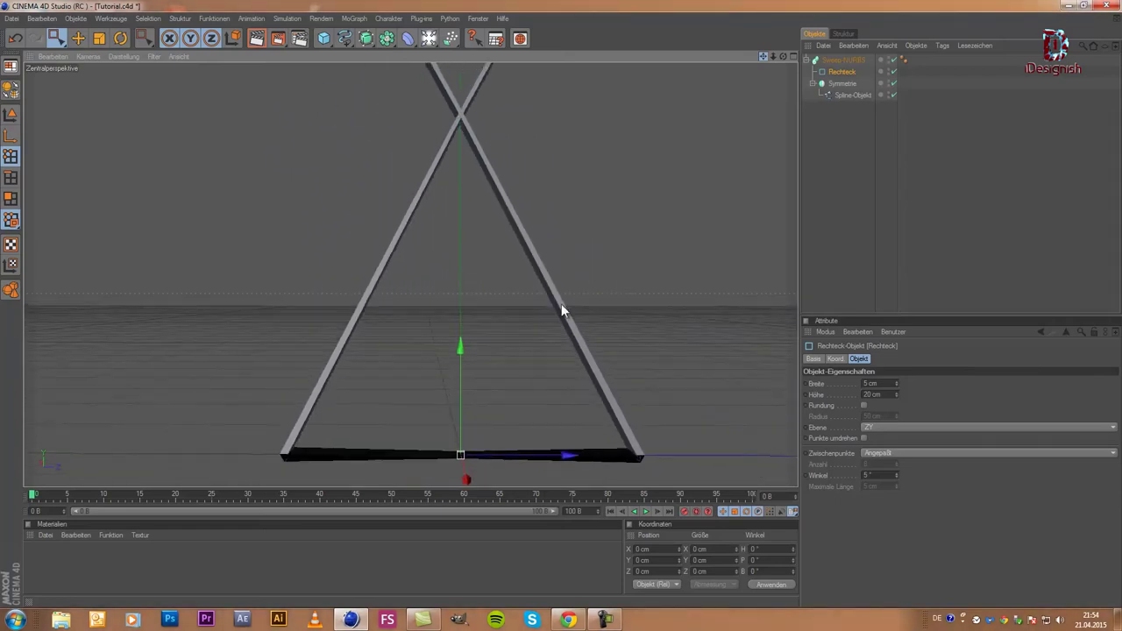
- Set the Rechteck profile's Ebene to XY
{"action": "left_click", "coordinate": [909, 427]}
{"action": "left_click", "coordinate": [909, 437]}
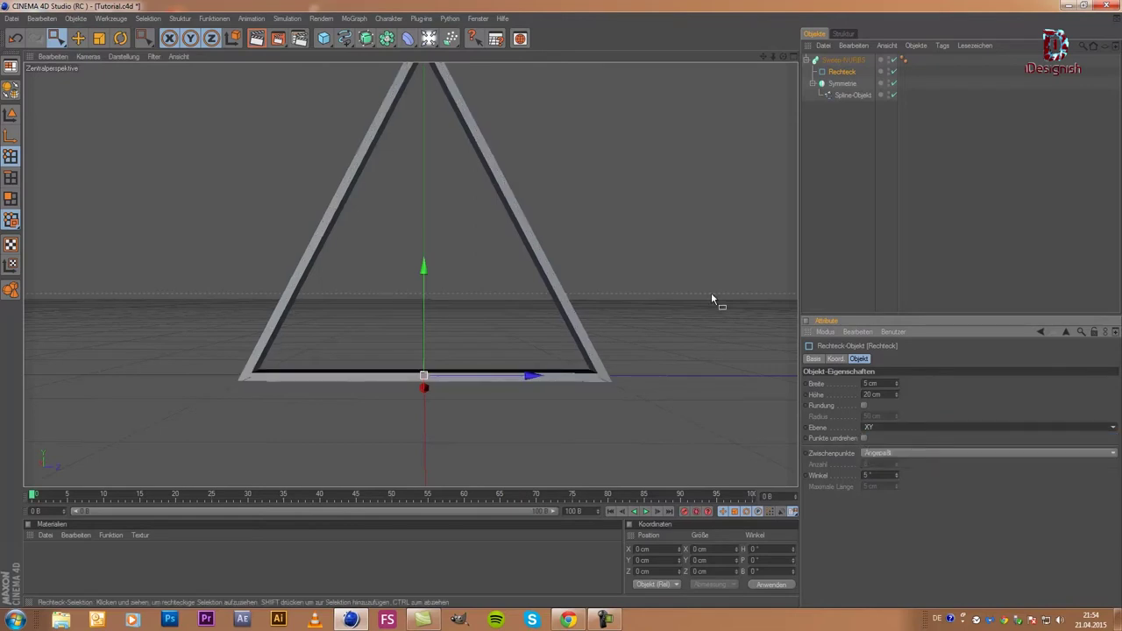
{"action": "scroll", "coordinate": [674, 110], "scroll_direction": "down", "scroll_amount": 1}
{"action": "left_click_drag", "start_coordinate": [762, 56], "coordinate": [561, 310]}
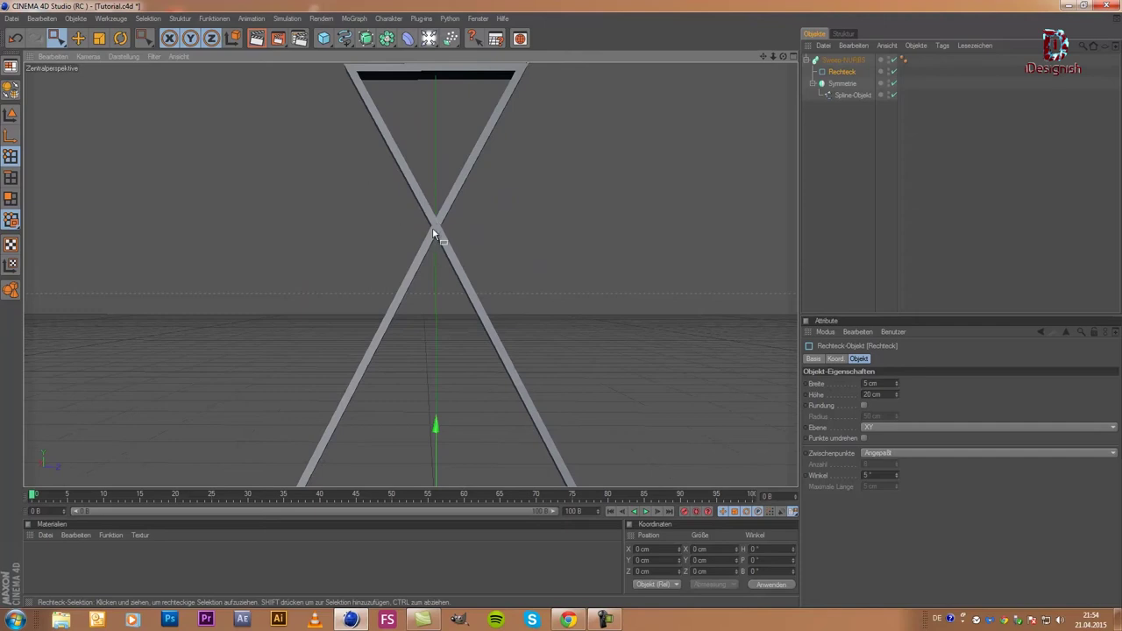
- Maximize the Right view and centre the X-shaped frame in it
{"action": "middle_click", "coordinate": [344, 178]}
{"action": "middle_click", "coordinate": [266, 349]}
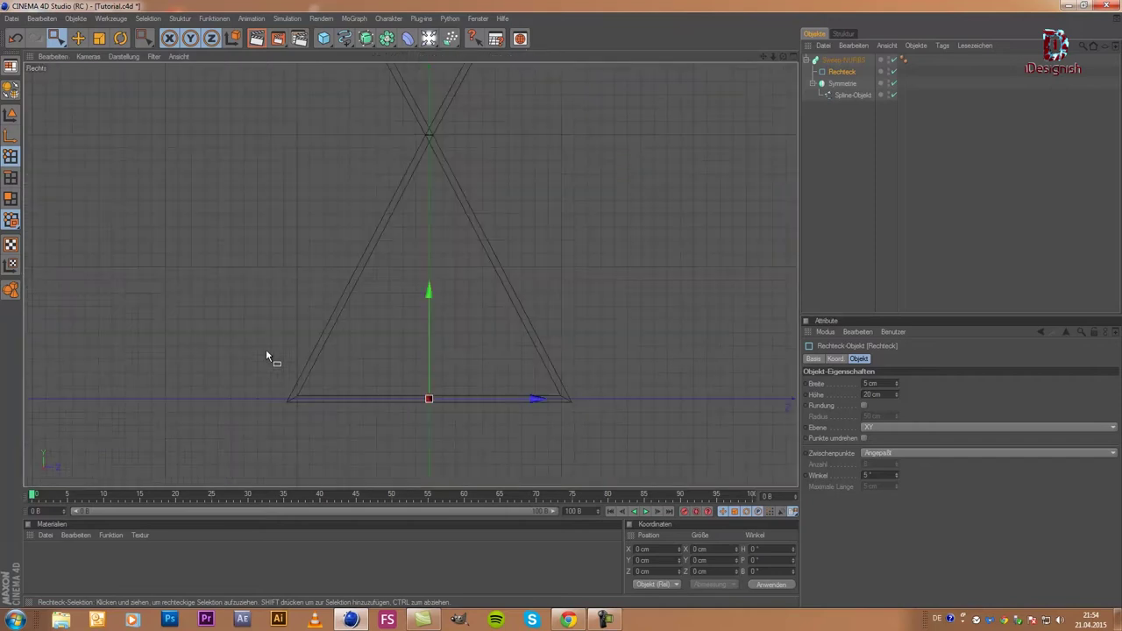
{"action": "scroll", "coordinate": [256, 233], "scroll_direction": "down", "scroll_amount": 2}
{"action": "left_click_drag", "start_coordinate": [762, 55], "coordinate": [561, 308]}
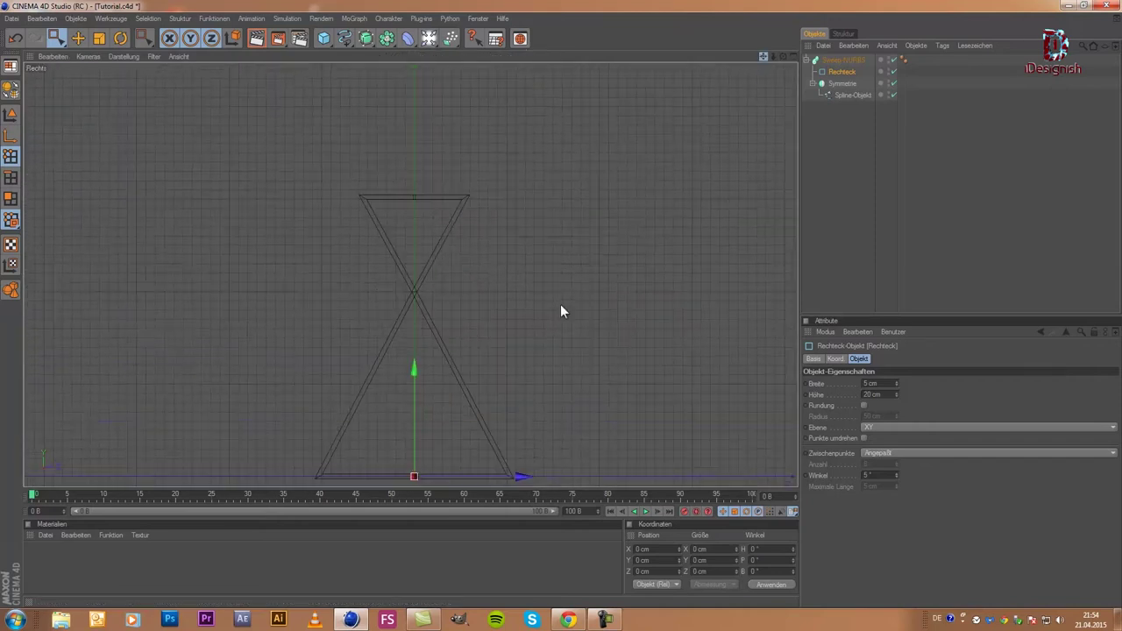
- Select the Spline-Objekt's crossing point and move it along X to open a waist
{"action": "left_click", "coordinate": [852, 95]}
{"action": "left_click_drag", "start_coordinate": [359, 256], "coordinate": [493, 342]}
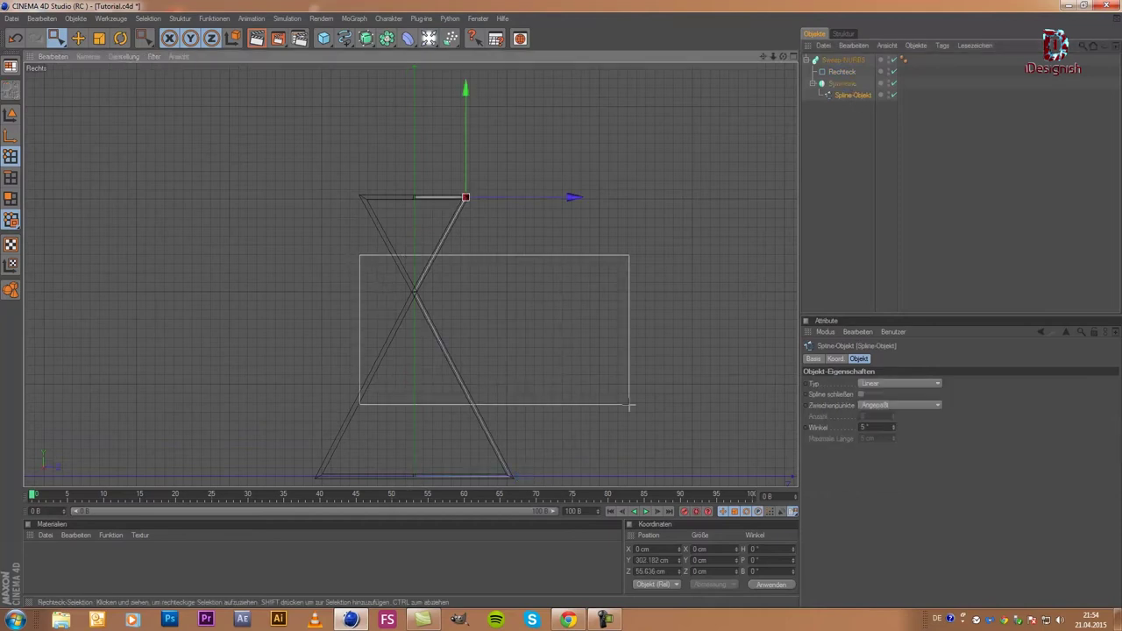
{"action": "scroll", "coordinate": [455, 294], "scroll_direction": "up", "scroll_amount": 1}
{"action": "scroll", "coordinate": [453, 295], "scroll_direction": "up", "scroll_amount": 2}
{"action": "left_click_drag", "start_coordinate": [463, 316], "coordinate": [562, 310]}
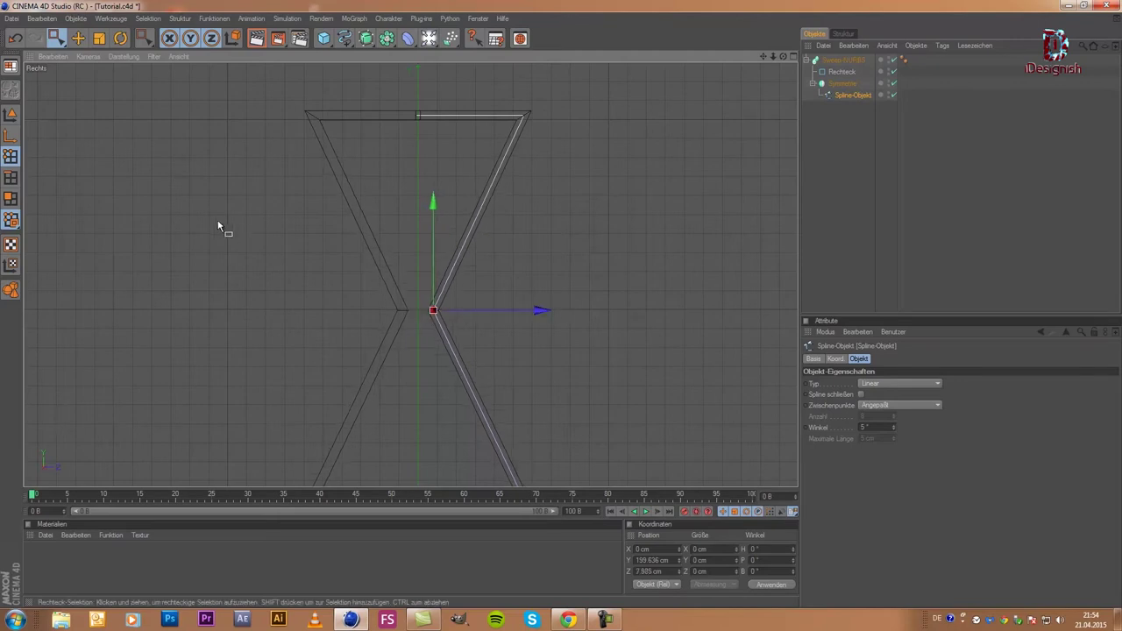
- Return to the maximized Perspective view to see the whole hourglass frame
{"action": "middle_click", "coordinate": [301, 252]}
{"action": "middle_click", "coordinate": [296, 179]}
{"action": "scroll", "coordinate": [303, 173], "scroll_direction": "down", "scroll_amount": 2}
{"action": "scroll", "coordinate": [676, 175], "scroll_direction": "down", "scroll_amount": 2}
{"action": "left_click_drag", "start_coordinate": [782, 56], "coordinate": [559, 306]}
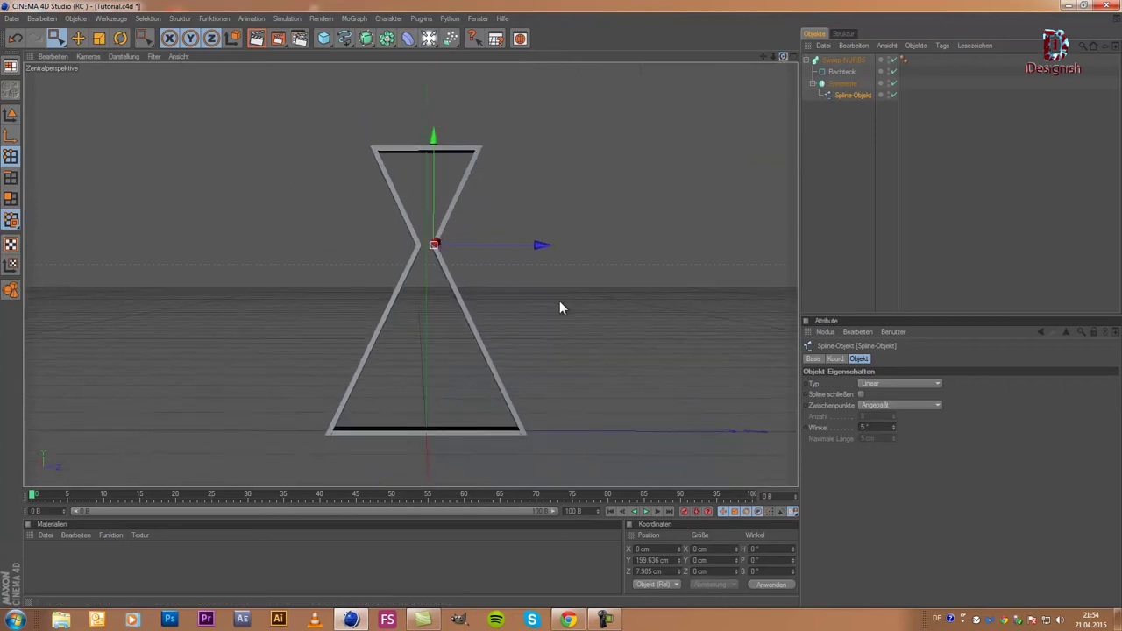
- Add a Zylinder primitive and switch to Model mode
{"action": "left_click", "coordinate": [323, 39]}
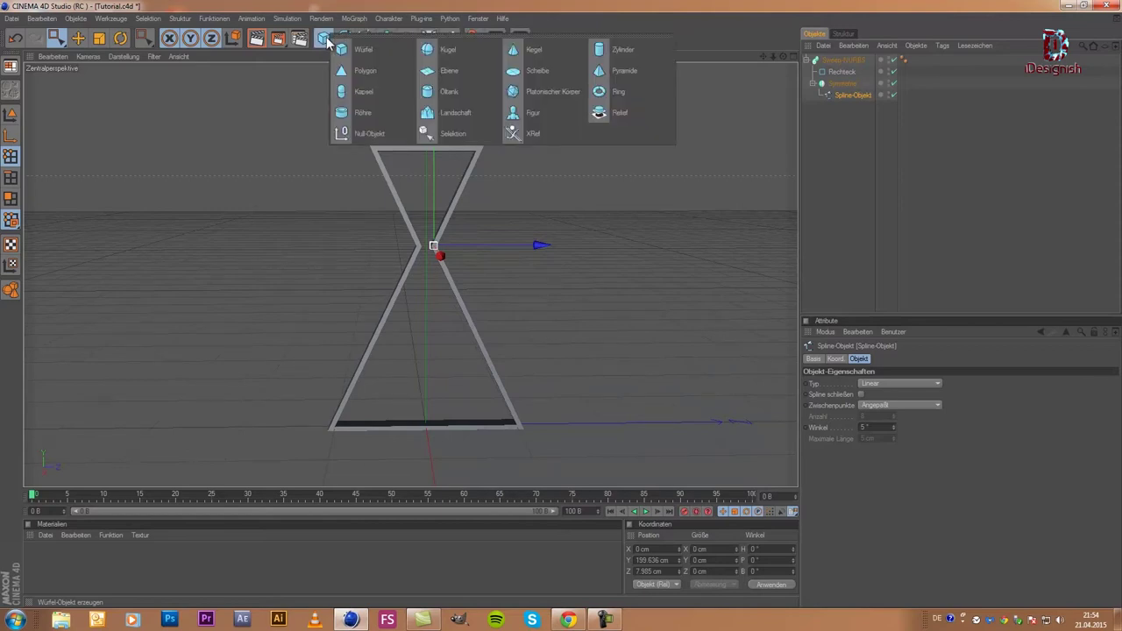
{"action": "left_click", "coordinate": [324, 40]}
{"action": "left_click", "coordinate": [325, 39]}
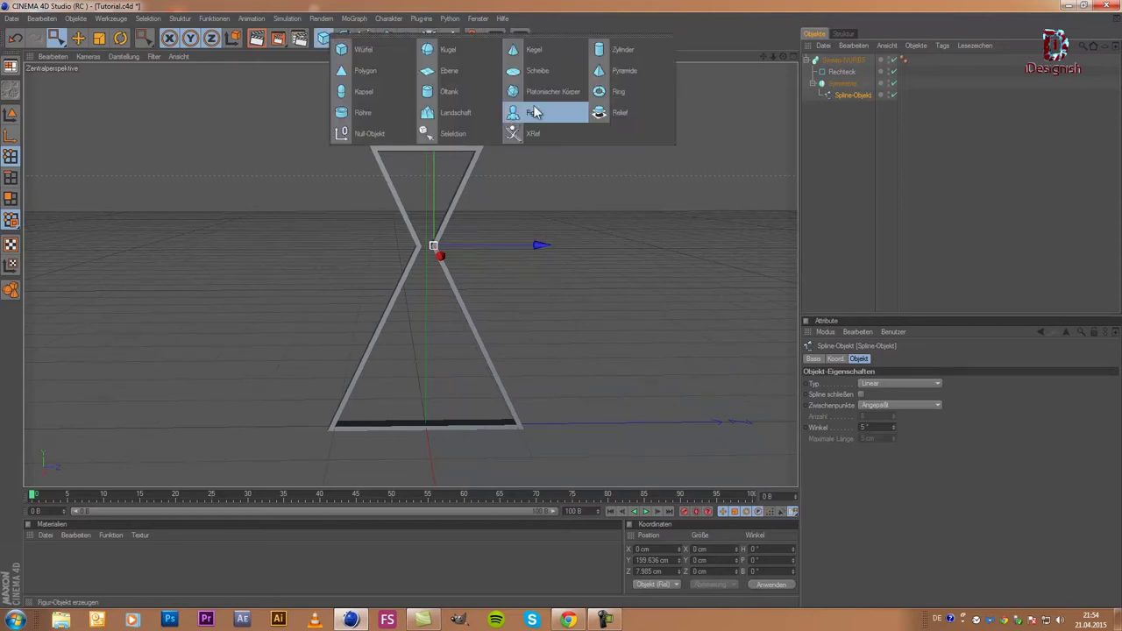
{"action": "left_click", "coordinate": [626, 49]}
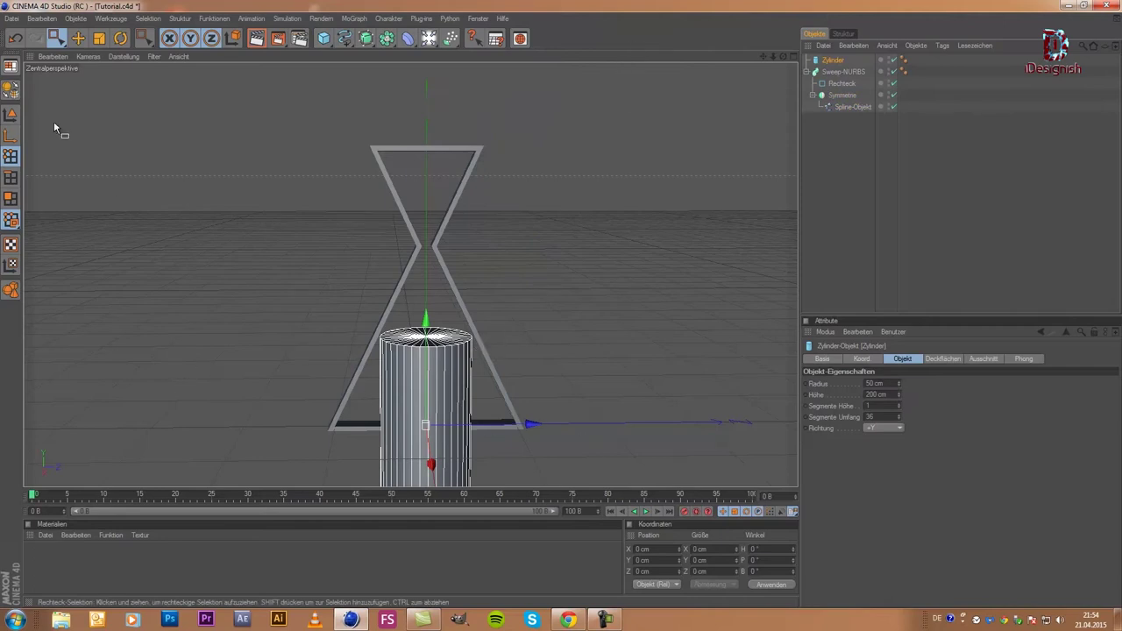
{"action": "left_click", "coordinate": [8, 120]}
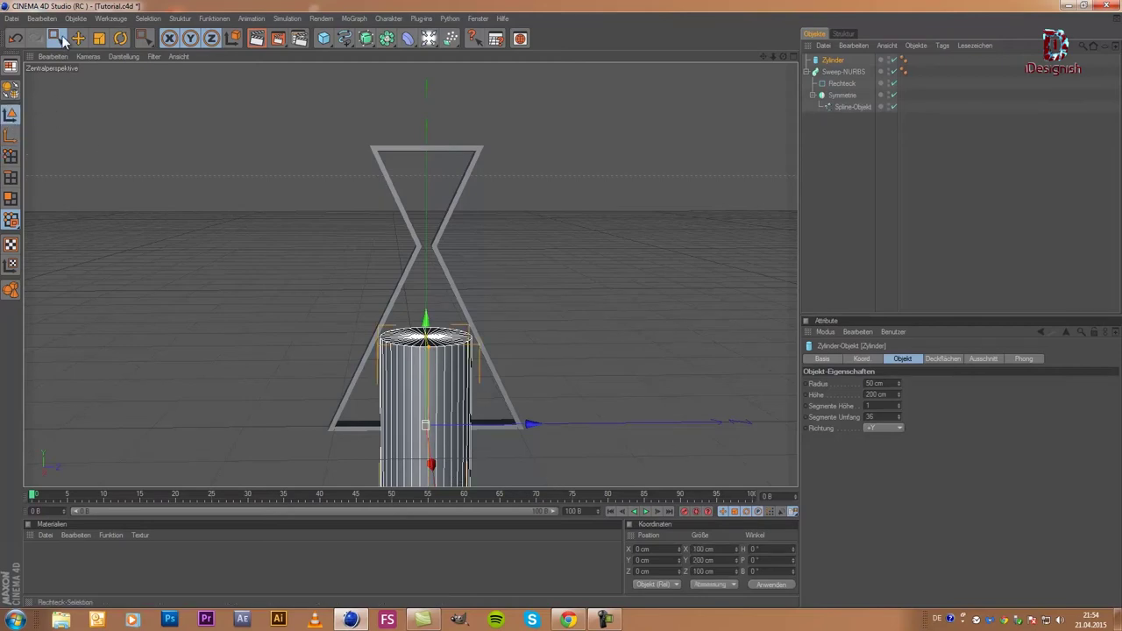
- Scale and move the Zylinder to radius 6.875 cm, standing upright through the frame
{"action": "mouse_move", "coordinate": [562, 311]}
{"action": "left_mouse_down"}
{"action": "mouse_move", "coordinate": [486, 322]}
{"action": "mouse_move", "coordinate": [546, 296]}
{"action": "mouse_move", "coordinate": [514, 338]}
{"action": "mouse_move", "coordinate": [574, 306]}
{"action": "mouse_move", "coordinate": [559, 309]}
{"action": "mouse_move", "coordinate": [564, 318]}
{"action": "mouse_move", "coordinate": [571, 300]}
{"action": "mouse_move", "coordinate": [541, 295]}
{"action": "mouse_move", "coordinate": [559, 308]}
{"action": "left_mouse_up"}
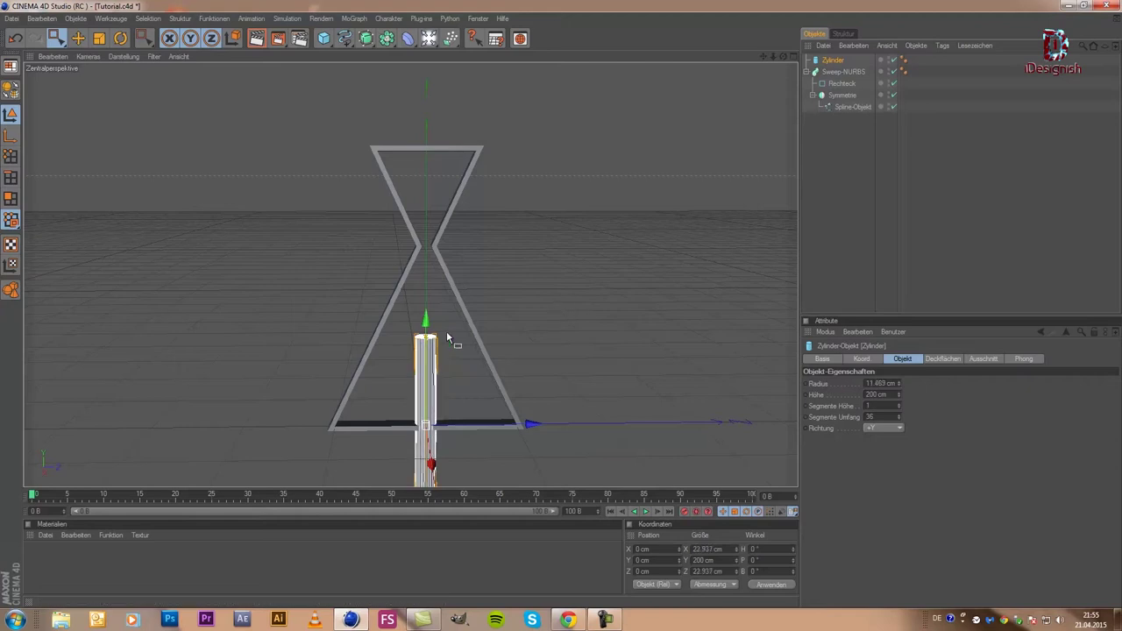
{"action": "left_click_drag", "start_coordinate": [424, 319], "coordinate": [563, 311]}
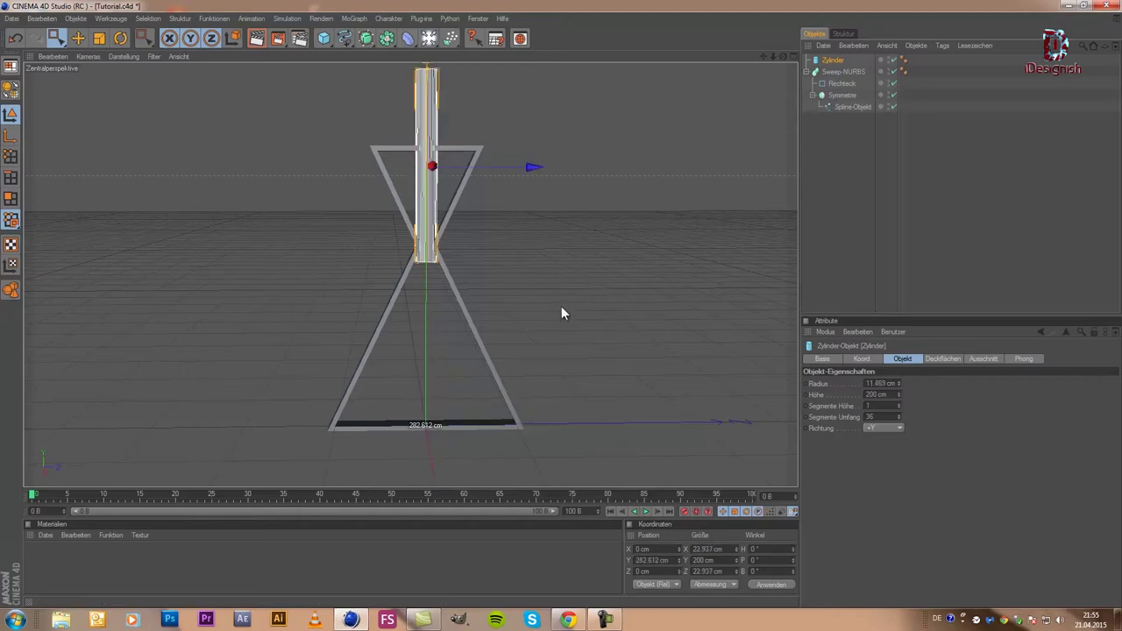
{"action": "key", "text": "ctrl+z"}
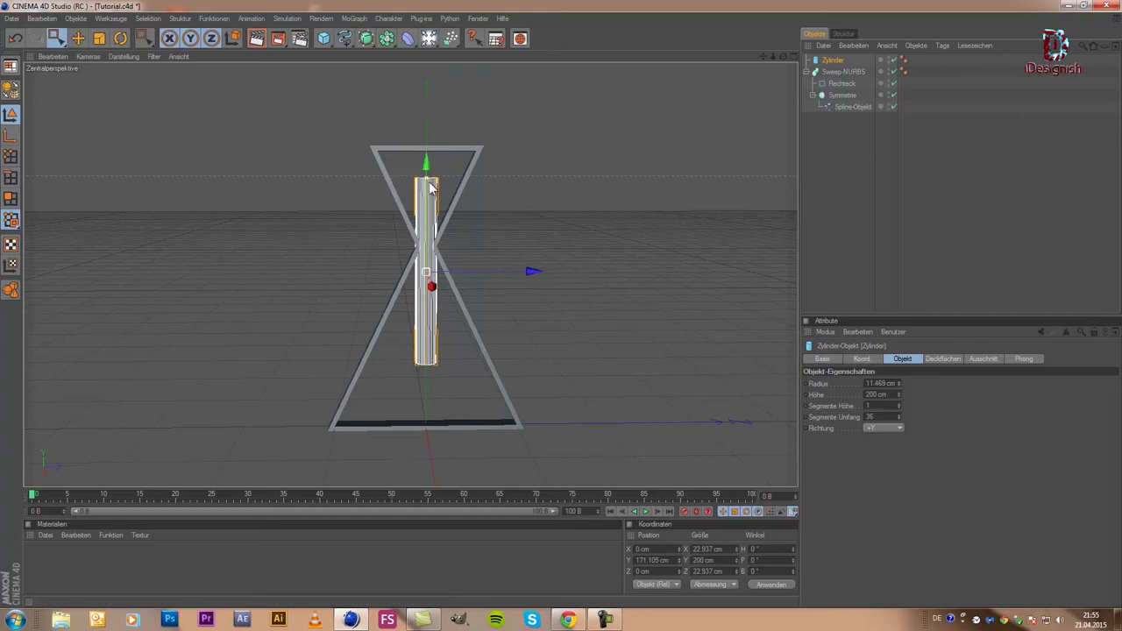
{"action": "left_click_drag", "start_coordinate": [428, 182], "coordinate": [561, 311]}
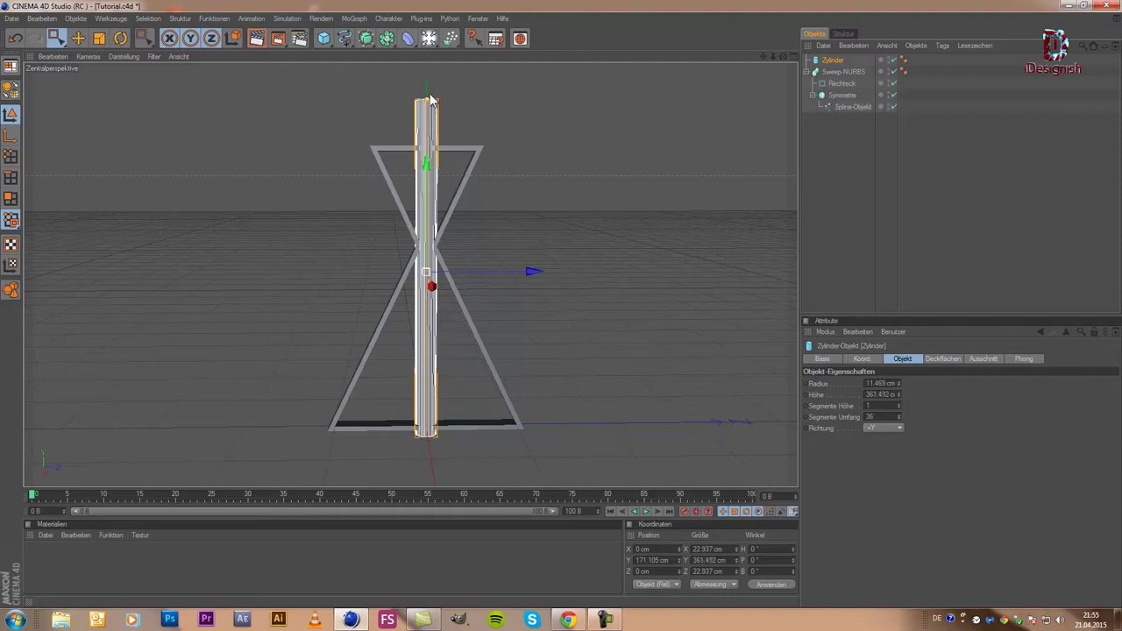
{"action": "left_click_drag", "start_coordinate": [430, 99], "coordinate": [562, 311]}
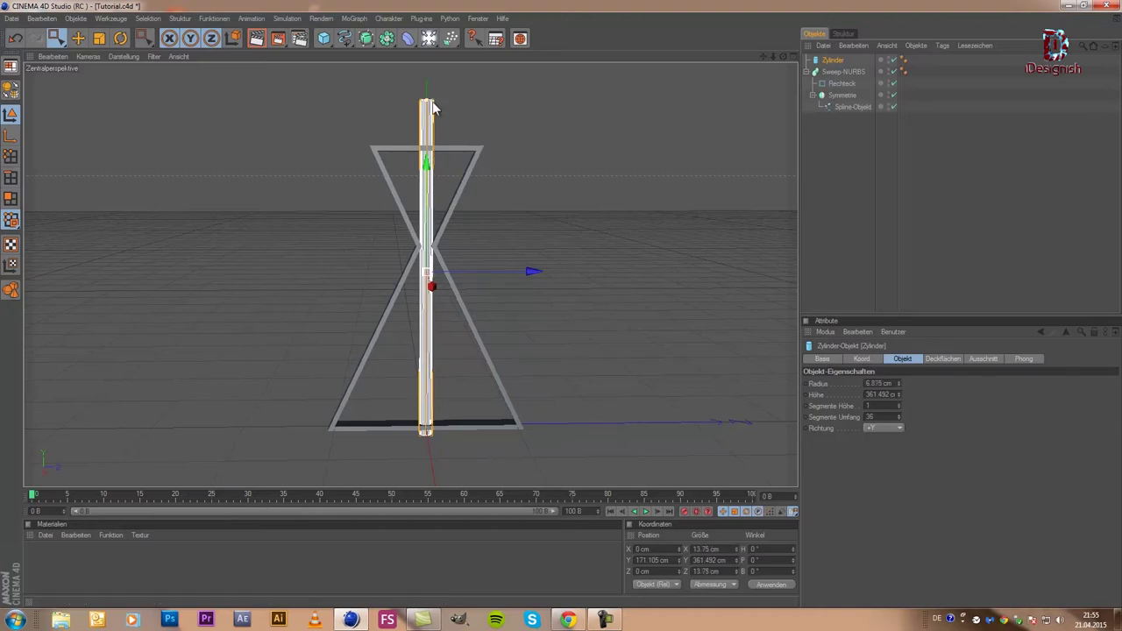
{"action": "left_click_drag", "start_coordinate": [428, 104], "coordinate": [562, 313]}
{"action": "scroll", "coordinate": [451, 243], "scroll_direction": "up", "scroll_amount": 2}
{"action": "left_click_drag", "start_coordinate": [431, 210], "coordinate": [564, 313]}
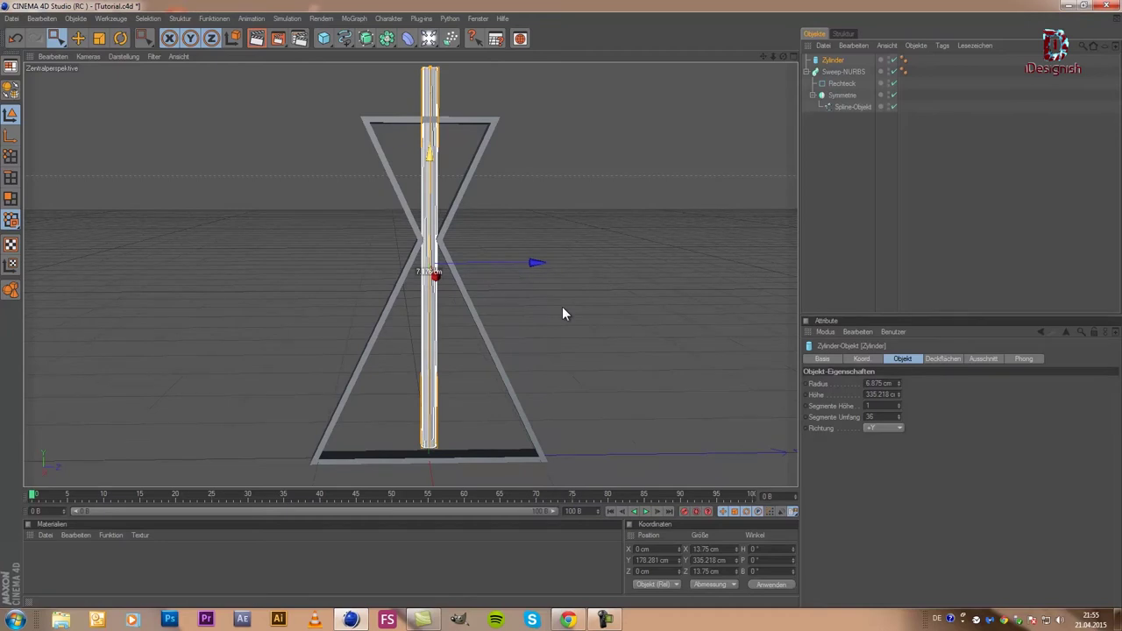
{"action": "scroll", "coordinate": [702, 109], "scroll_direction": "up", "scroll_amount": 2}
{"action": "scroll", "coordinate": [701, 109], "scroll_direction": "up", "scroll_amount": 2}
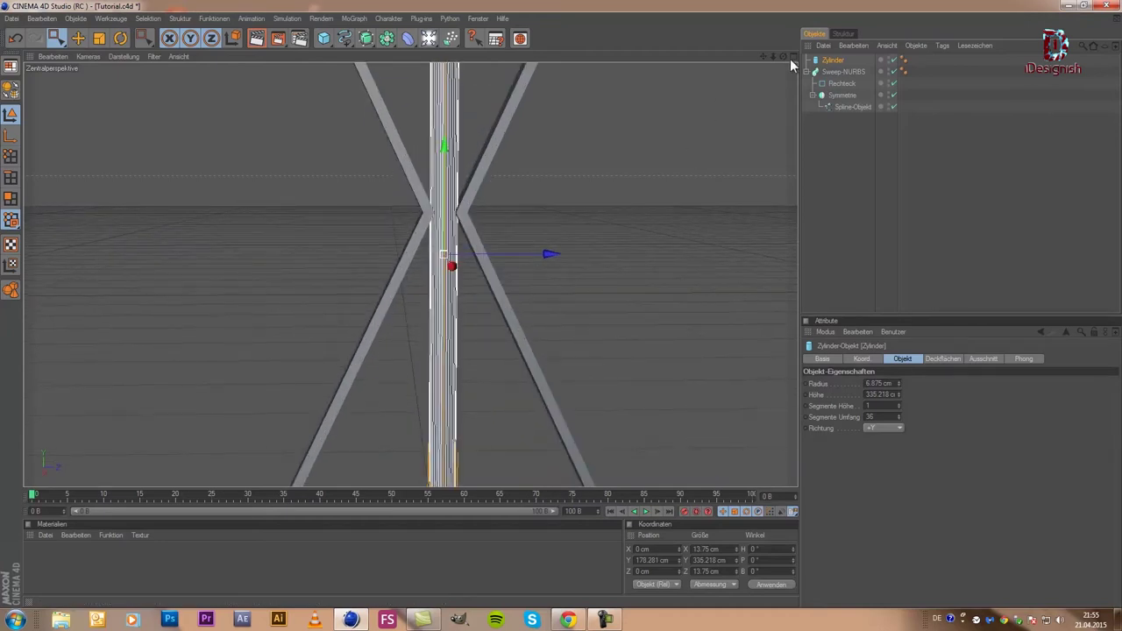
- Zoom in on the Zylinder's base and make it editable with C
{"action": "mouse_move", "coordinate": [763, 57]}
{"action": "left_mouse_down"}
{"action": "mouse_move", "coordinate": [561, 312]}
{"action": "mouse_move", "coordinate": [541, 150]}
{"action": "mouse_move", "coordinate": [525, 213]}
{"action": "mouse_move", "coordinate": [544, 208]}
{"action": "left_mouse_up"}
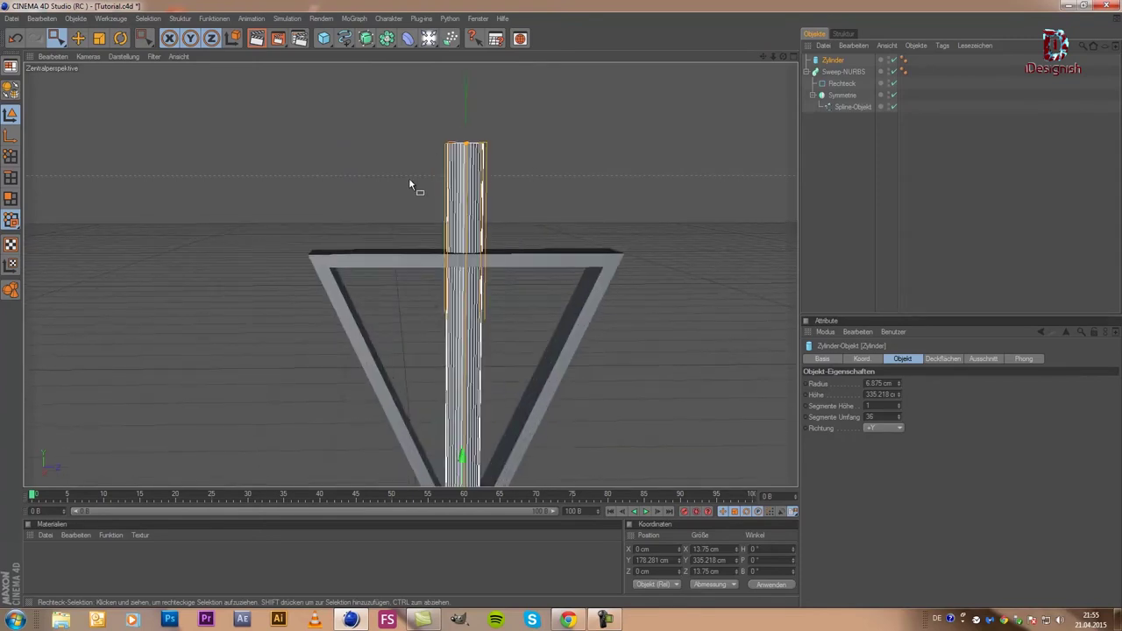
{"action": "mouse_move", "coordinate": [688, 135]}
{"action": "left_mouse_down", "text": "alt"}
{"action": "mouse_move", "coordinate": [455, 149]}
{"action": "mouse_move", "coordinate": [462, 182]}
{"action": "left_mouse_up", "text": "alt"}
{"action": "mouse_move", "coordinate": [784, 53]}
{"action": "left_mouse_down"}
{"action": "mouse_move", "coordinate": [564, 313]}
{"action": "mouse_move", "coordinate": [671, 158]}
{"action": "mouse_move", "coordinate": [764, 55]}
{"action": "mouse_move", "coordinate": [561, 306]}
{"action": "mouse_move", "coordinate": [762, 58]}
{"action": "mouse_move", "coordinate": [552, 335]}
{"action": "mouse_move", "coordinate": [562, 300]}
{"action": "left_mouse_up"}
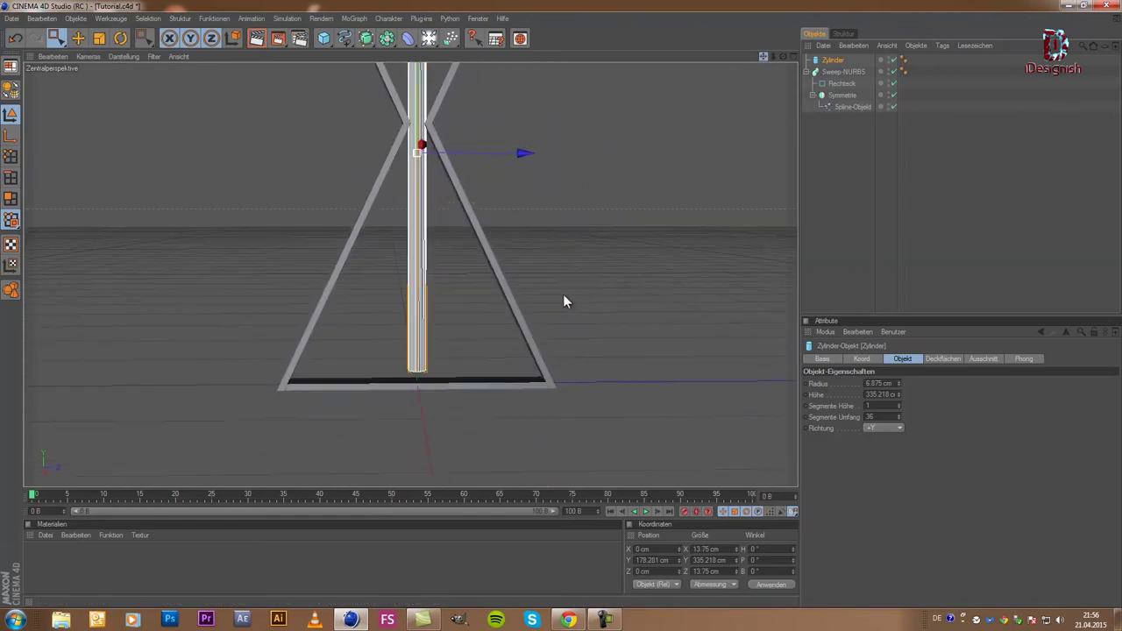
{"action": "scroll", "coordinate": [658, 214], "scroll_direction": "up", "scroll_amount": 5}
{"action": "scroll", "coordinate": [651, 210], "scroll_direction": "up", "scroll_amount": 2}
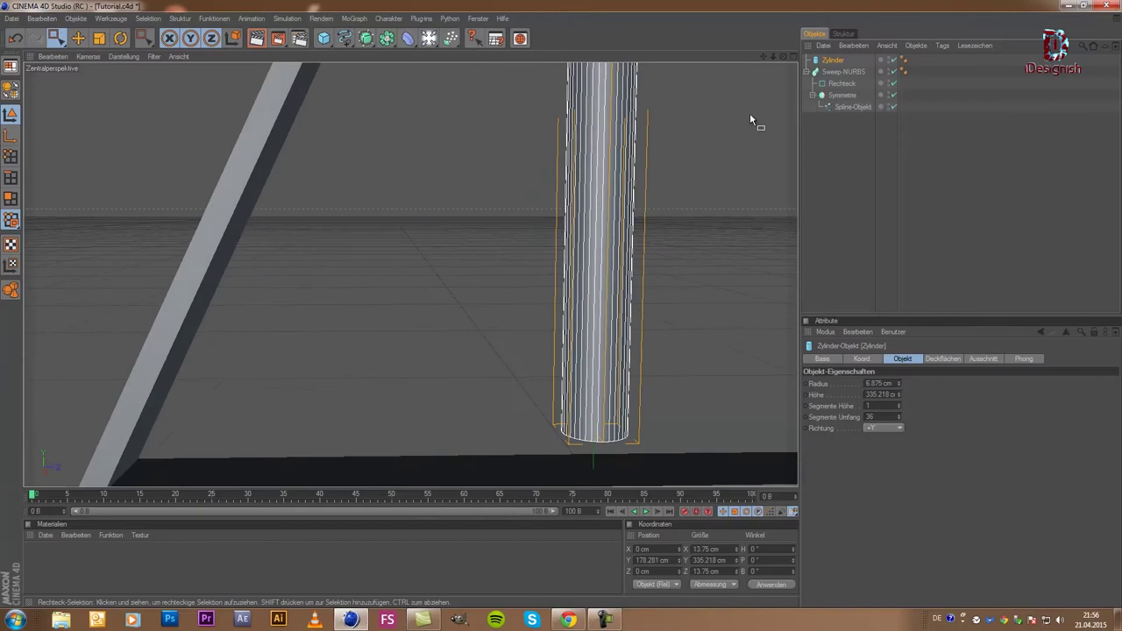
{"action": "mouse_move", "coordinate": [764, 58]}
{"action": "left_mouse_down"}
{"action": "mouse_move", "coordinate": [556, 308]}
{"action": "mouse_move", "coordinate": [578, 300]}
{"action": "left_mouse_up"}
{"action": "scroll", "coordinate": [579, 296], "scroll_direction": "up", "scroll_amount": 4}
{"action": "scroll", "coordinate": [570, 291], "scroll_direction": "down", "scroll_amount": 3}
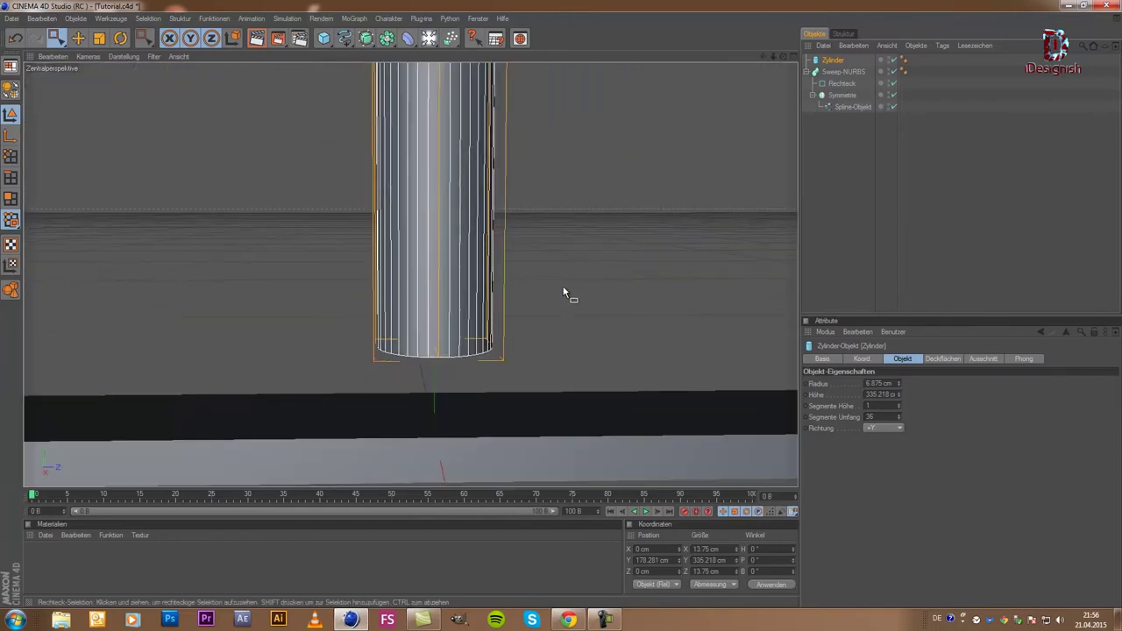
{"action": "key", "text": "c"}
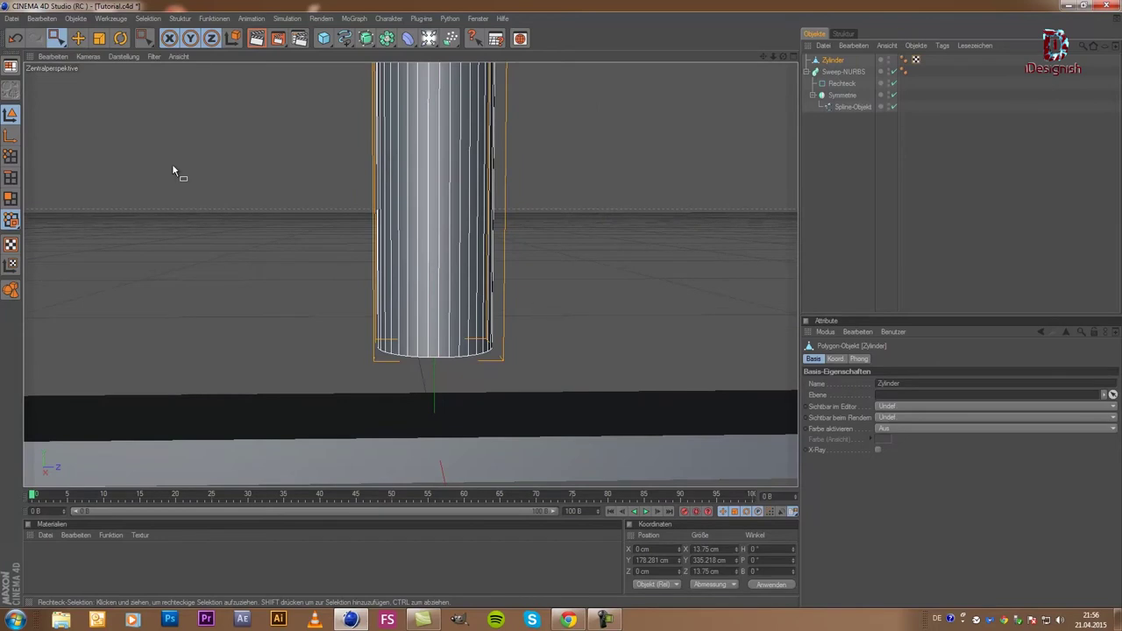
- Select the cylinder's bottom edge loop using Edge mode and Loop-Selektion
{"action": "left_click", "coordinate": [13, 179]}
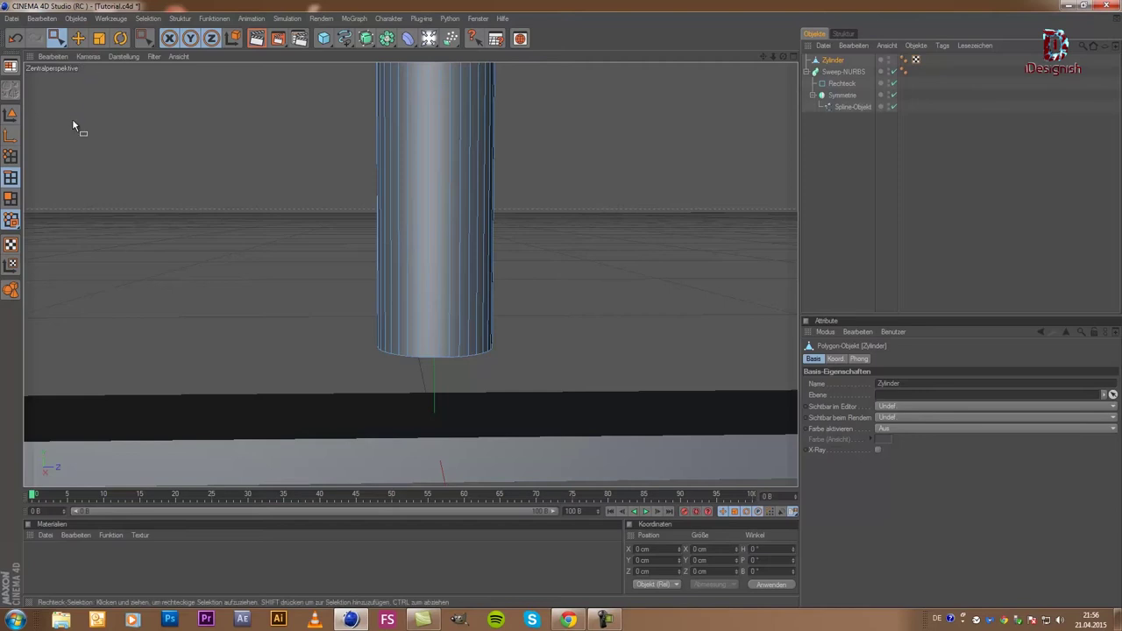
{"action": "left_click", "coordinate": [148, 18]}
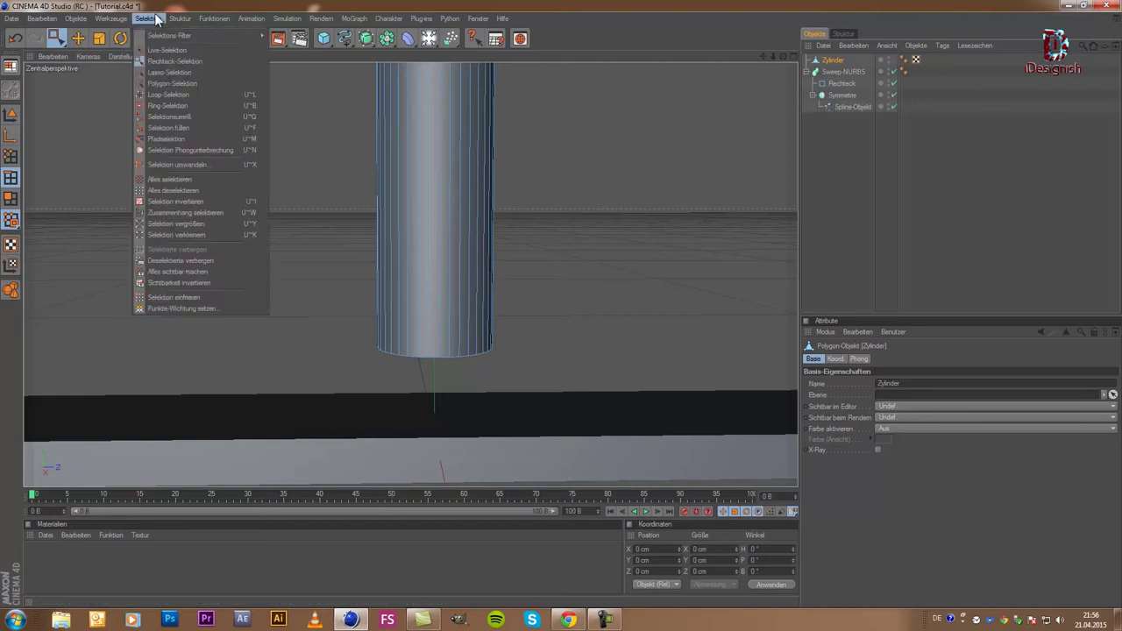
{"action": "left_click", "coordinate": [211, 95]}
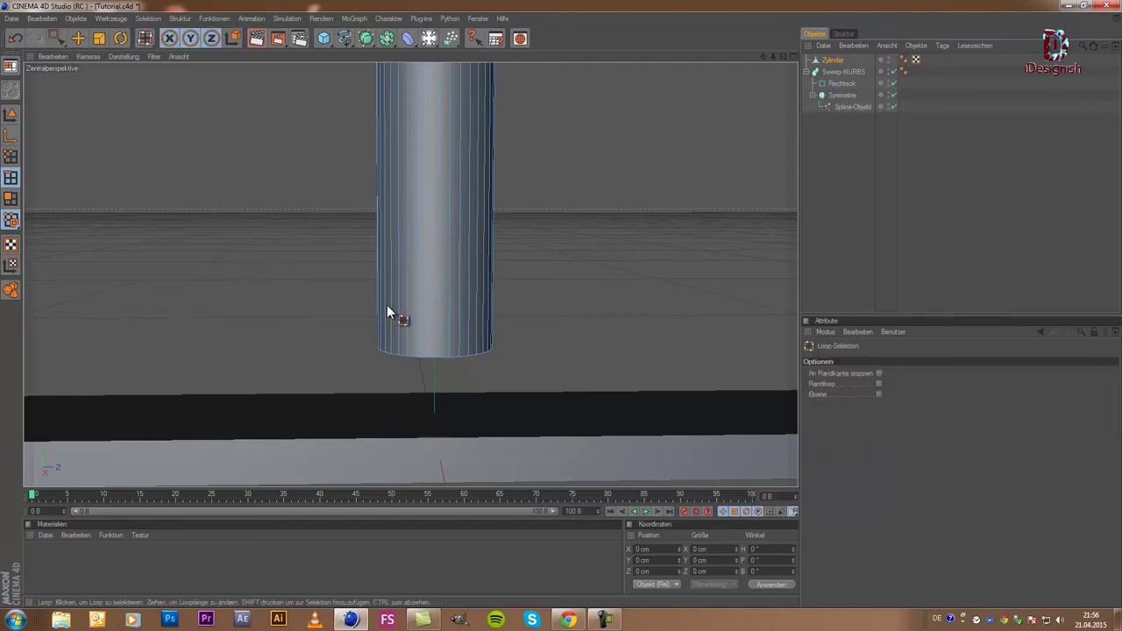
{"action": "left_click", "coordinate": [437, 359]}
{"action": "scroll", "coordinate": [394, 363], "scroll_direction": "up", "scroll_amount": 5}
{"action": "scroll", "coordinate": [395, 363], "scroll_direction": "down", "scroll_amount": 4}
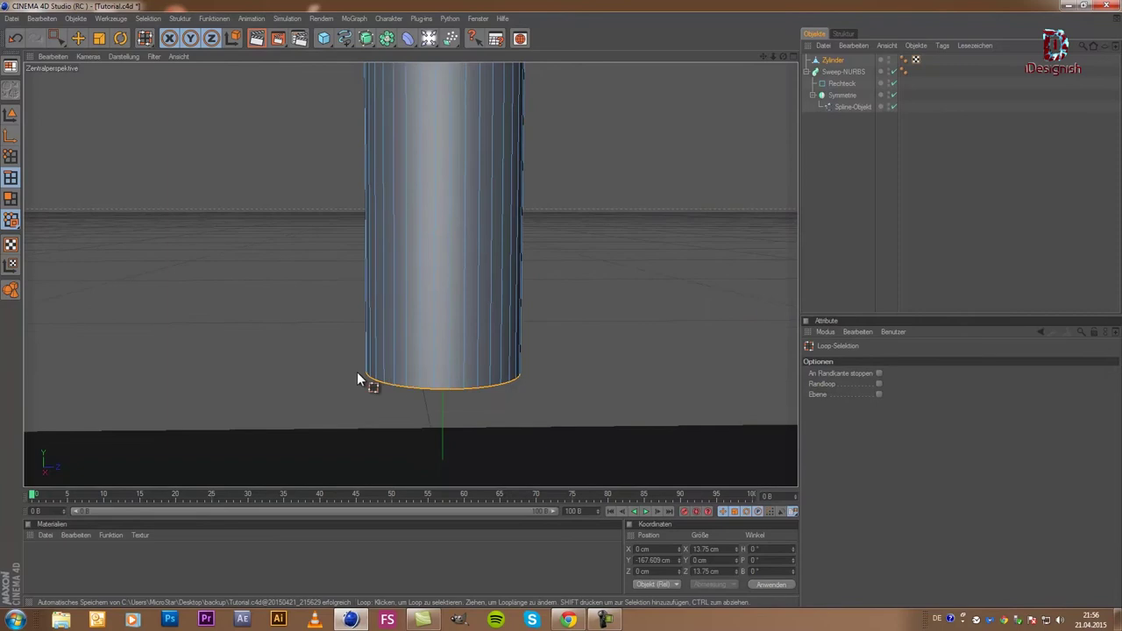
- Extrude the bottom edge loop downward with a 1.64 cm offset
{"action": "right_click", "coordinate": [356, 361]}
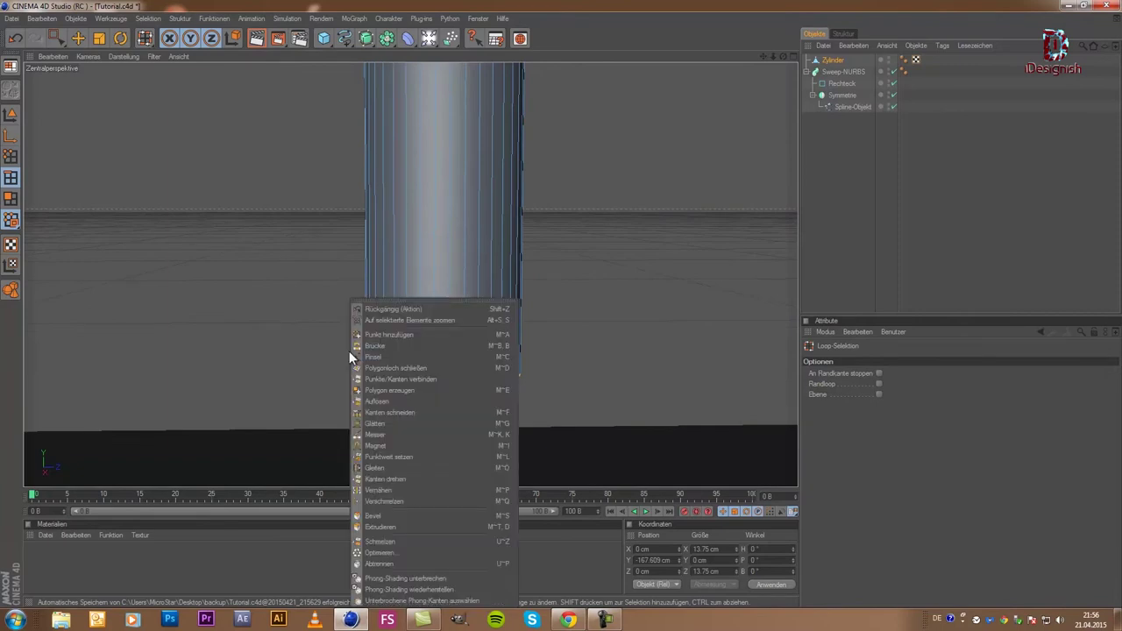
{"action": "left_click", "coordinate": [386, 528]}
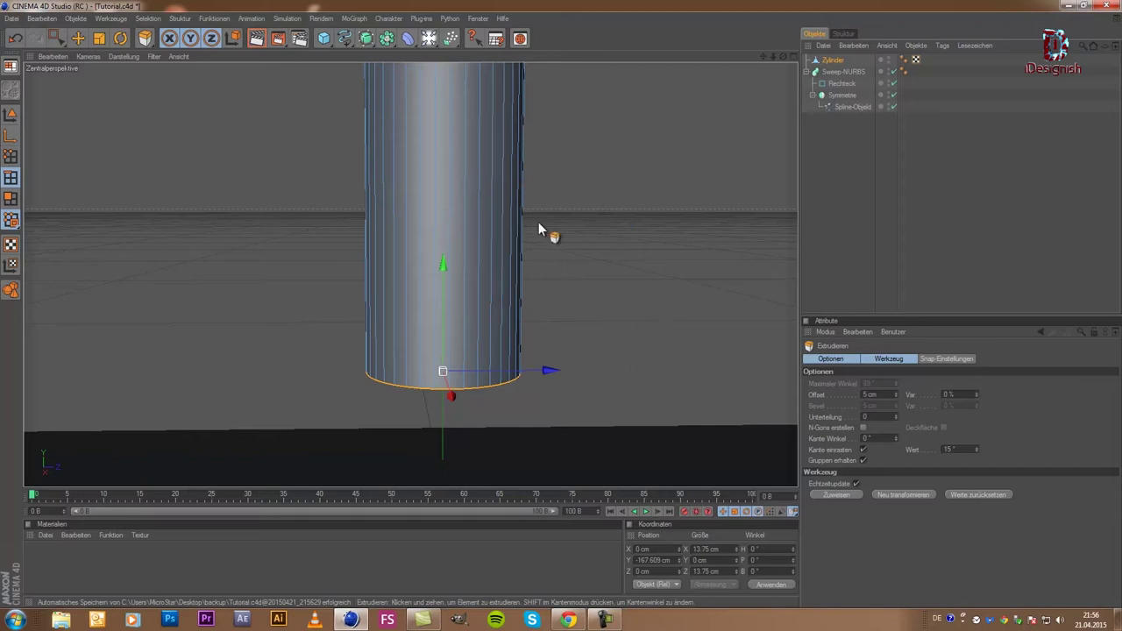
{"action": "mouse_move", "coordinate": [632, 287]}
{"action": "left_mouse_down"}
{"action": "mouse_move", "coordinate": [546, 316]}
{"action": "mouse_move", "coordinate": [570, 309]}
{"action": "mouse_move", "coordinate": [561, 311]}
{"action": "left_mouse_up"}
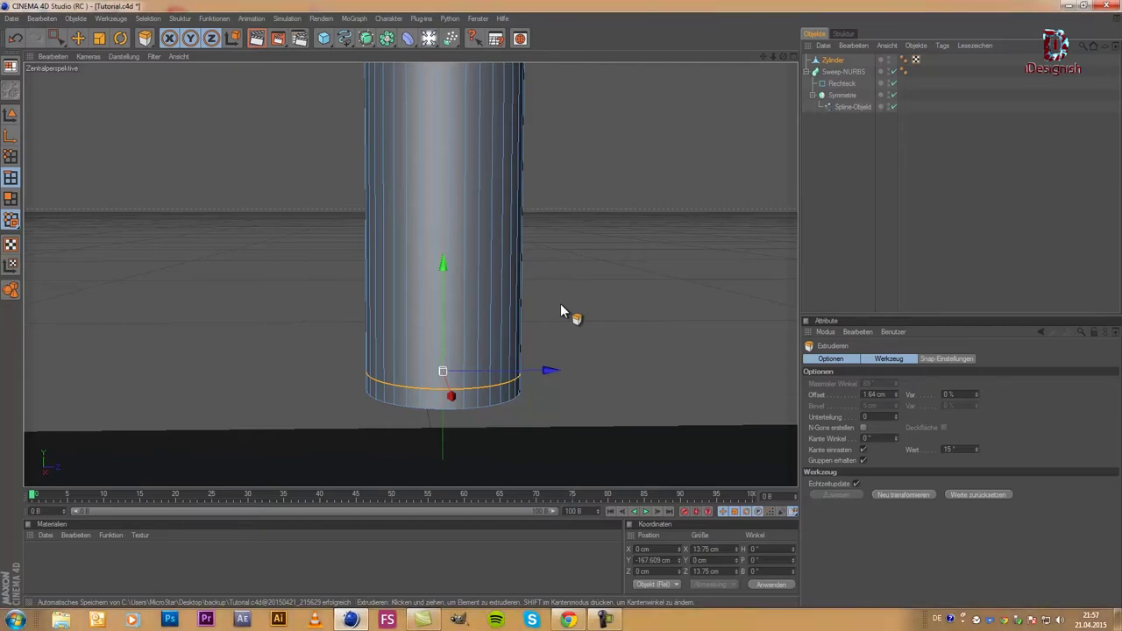
{"action": "left_click", "coordinate": [562, 311]}
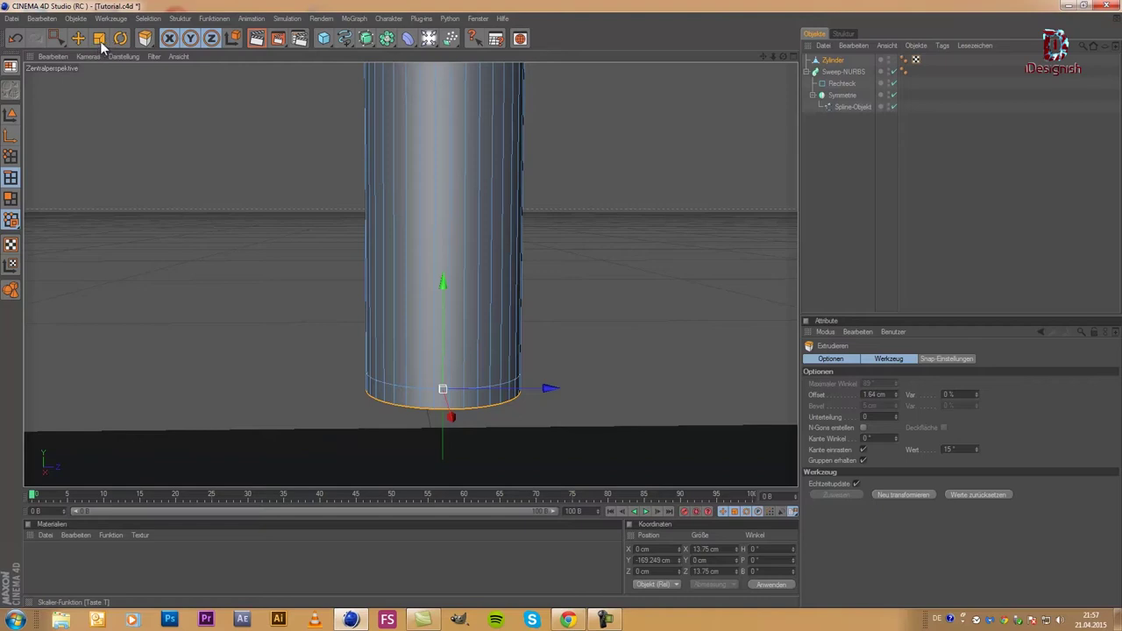
{"action": "left_click", "coordinate": [100, 42]}
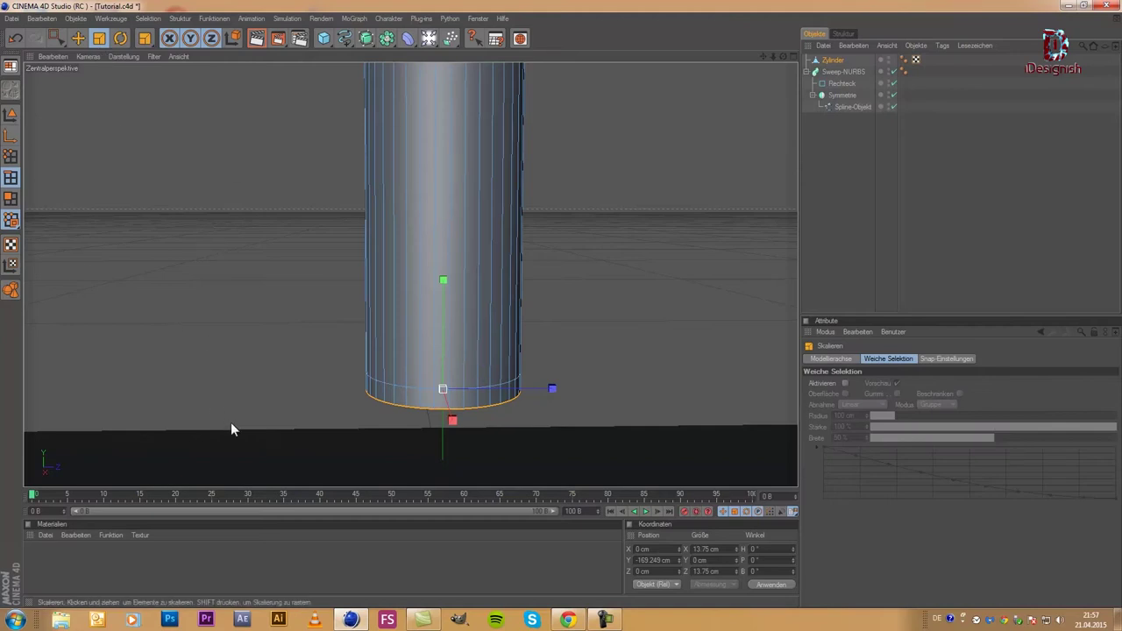
{"action": "left_click_drag", "start_coordinate": [563, 308], "coordinate": [540, 323]}
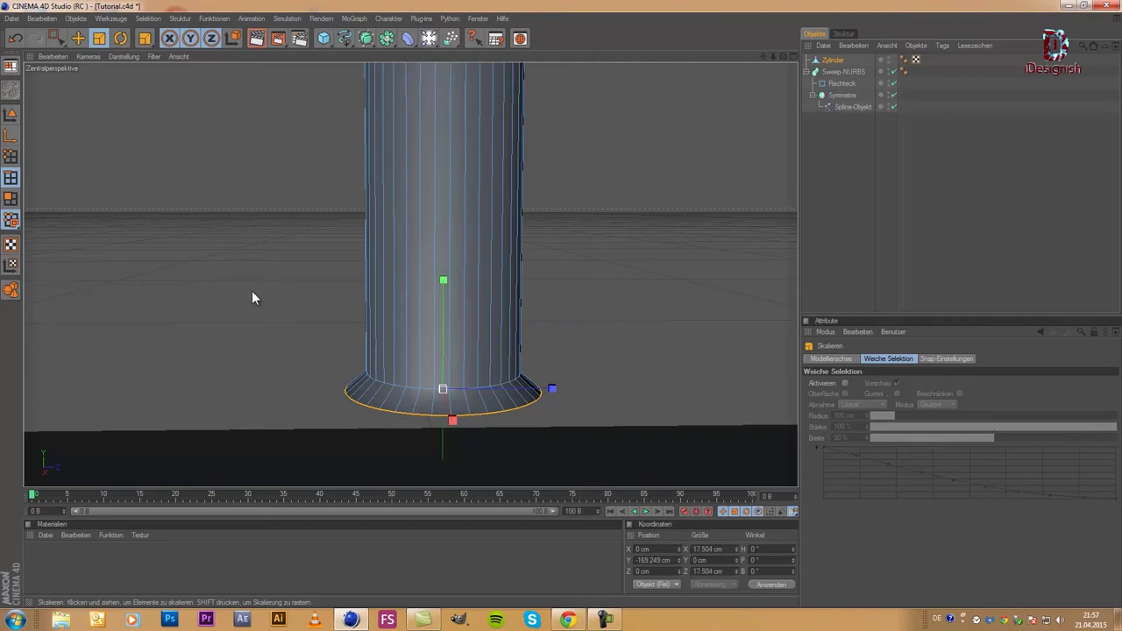
{"action": "left_click_drag", "start_coordinate": [561, 308], "coordinate": [550, 316]}
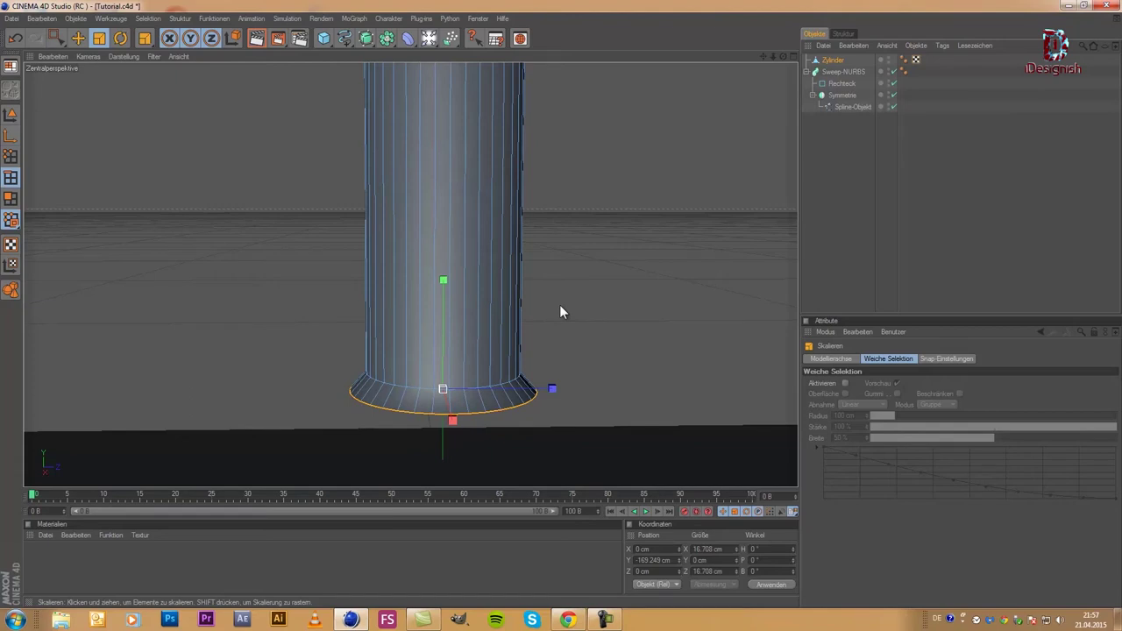
{"action": "left_click_drag", "start_coordinate": [560, 306], "coordinate": [563, 311]}
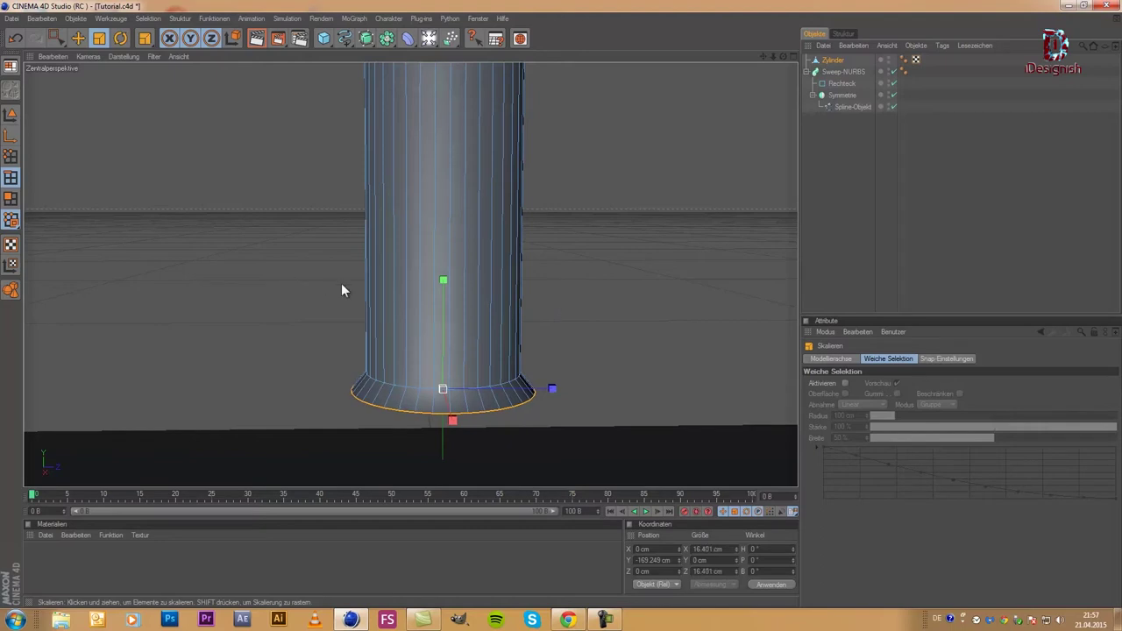
{"action": "key", "text": "ctrl+z"}
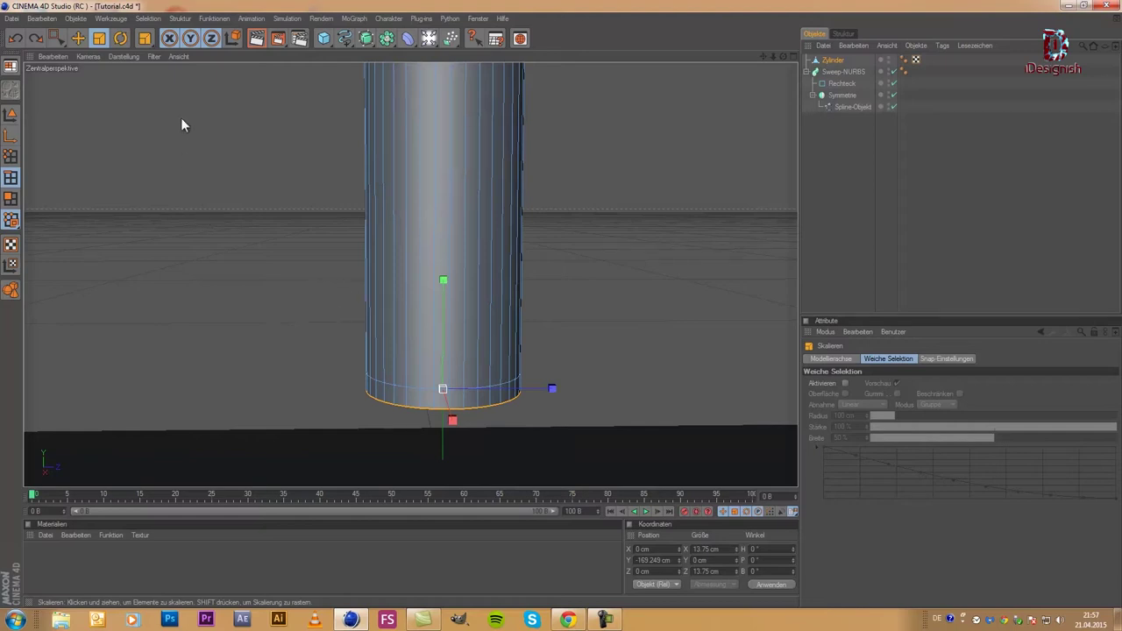
{"action": "left_click", "coordinate": [145, 39]}
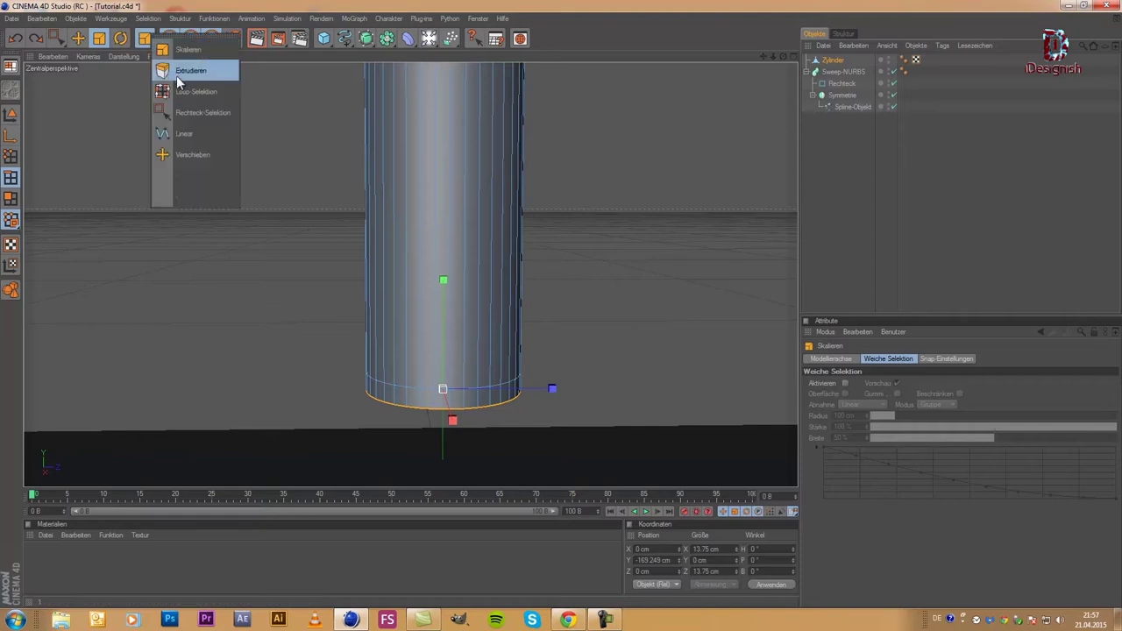
- Extrude the cylinder's bottom edge a further 5.5 cm downward
{"action": "left_click", "coordinate": [177, 78]}
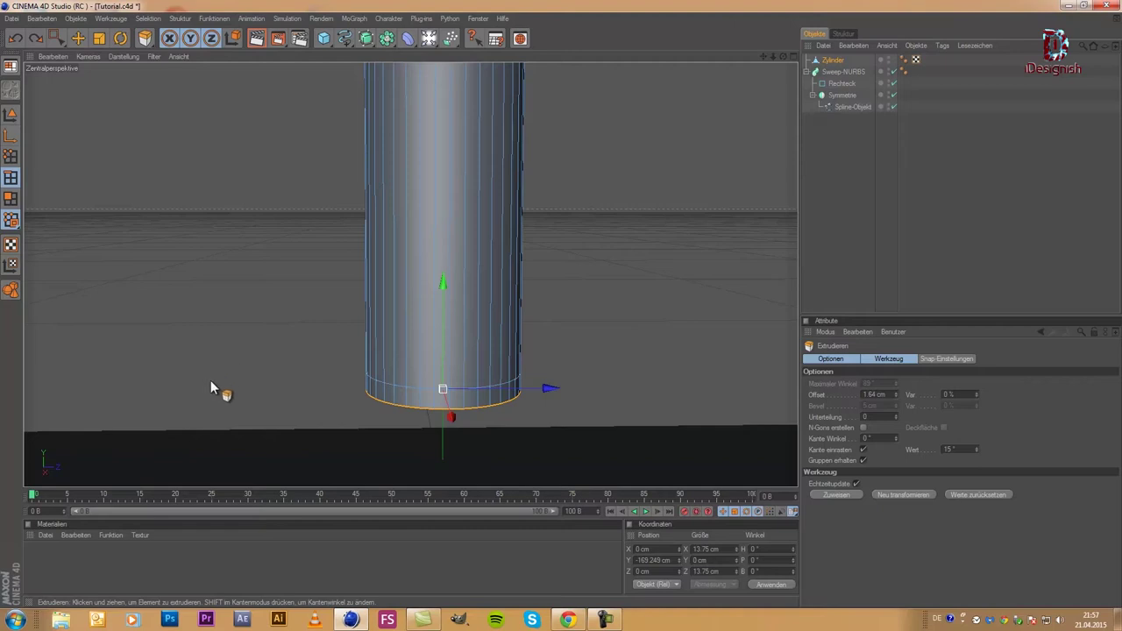
{"action": "left_click_drag", "start_coordinate": [210, 381], "coordinate": [587, 294]}
{"action": "left_click_drag", "start_coordinate": [531, 320], "coordinate": [563, 311]}
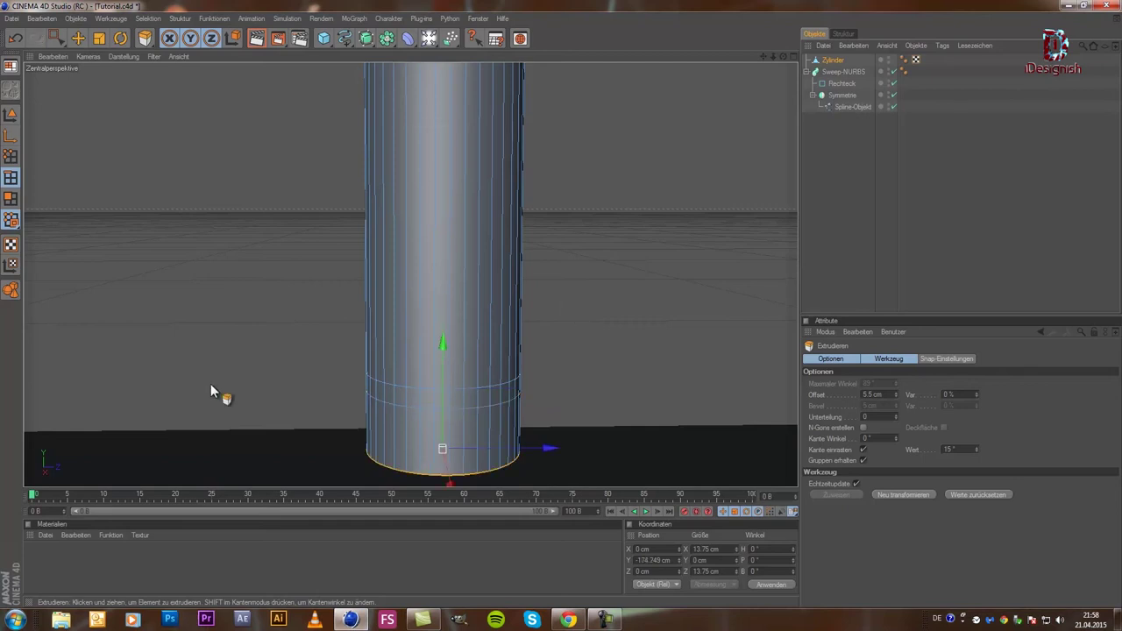
{"action": "scroll", "coordinate": [219, 368], "scroll_direction": "down", "scroll_amount": 3}
{"action": "scroll", "coordinate": [218, 367], "scroll_direction": "up", "scroll_amount": 3}
{"action": "scroll", "coordinate": [218, 366], "scroll_direction": "up", "scroll_amount": 3}
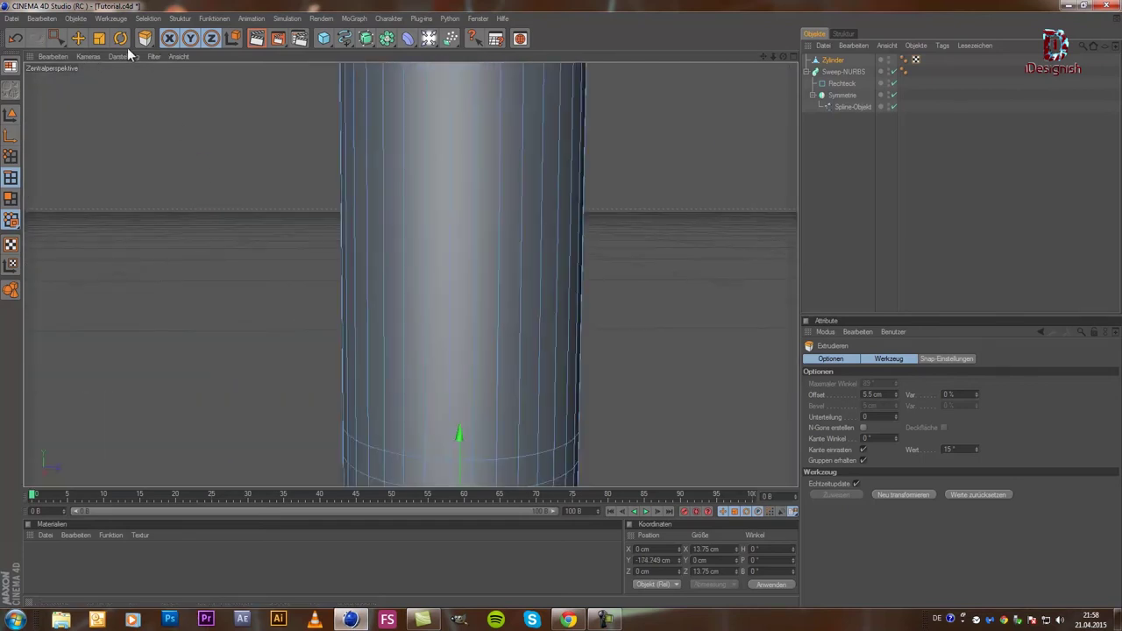
- Scale the cylinder's bottom edge loop outward to about 18.08 cm across
{"action": "left_click", "coordinate": [99, 37]}
{"action": "scroll", "coordinate": [152, 147], "scroll_direction": "down", "scroll_amount": 3}
{"action": "scroll", "coordinate": [215, 259], "scroll_direction": "up", "scroll_amount": 2}
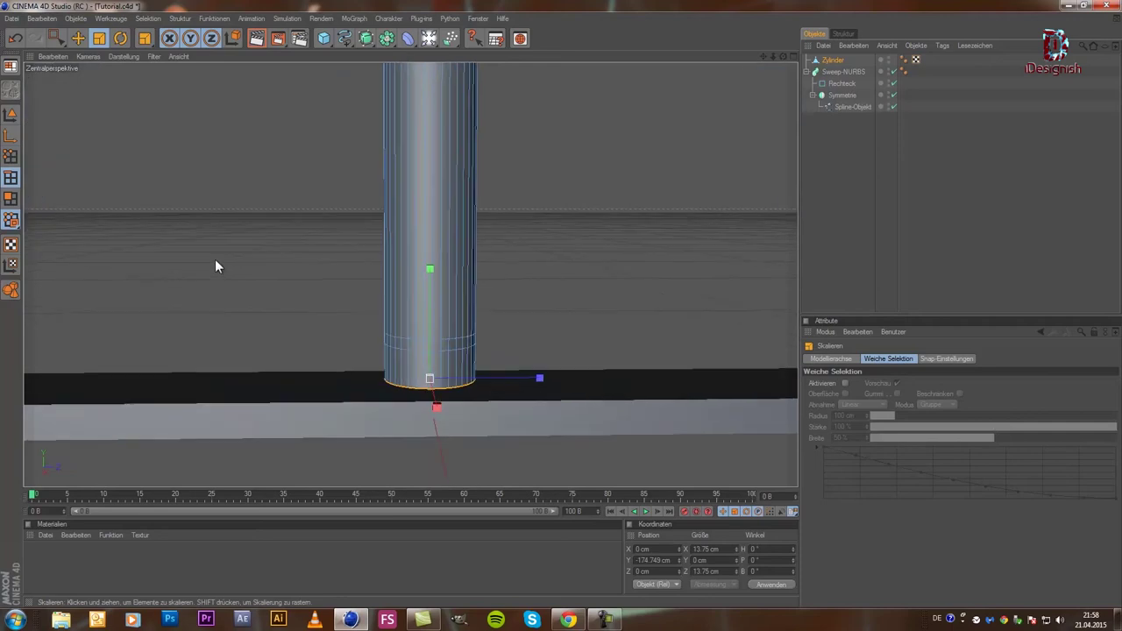
{"action": "scroll", "coordinate": [637, 103], "scroll_direction": "up", "scroll_amount": 2}
{"action": "scroll", "coordinate": [638, 103], "scroll_direction": "up", "scroll_amount": 2}
{"action": "scroll", "coordinate": [562, 306], "scroll_direction": "down", "scroll_amount": 3}
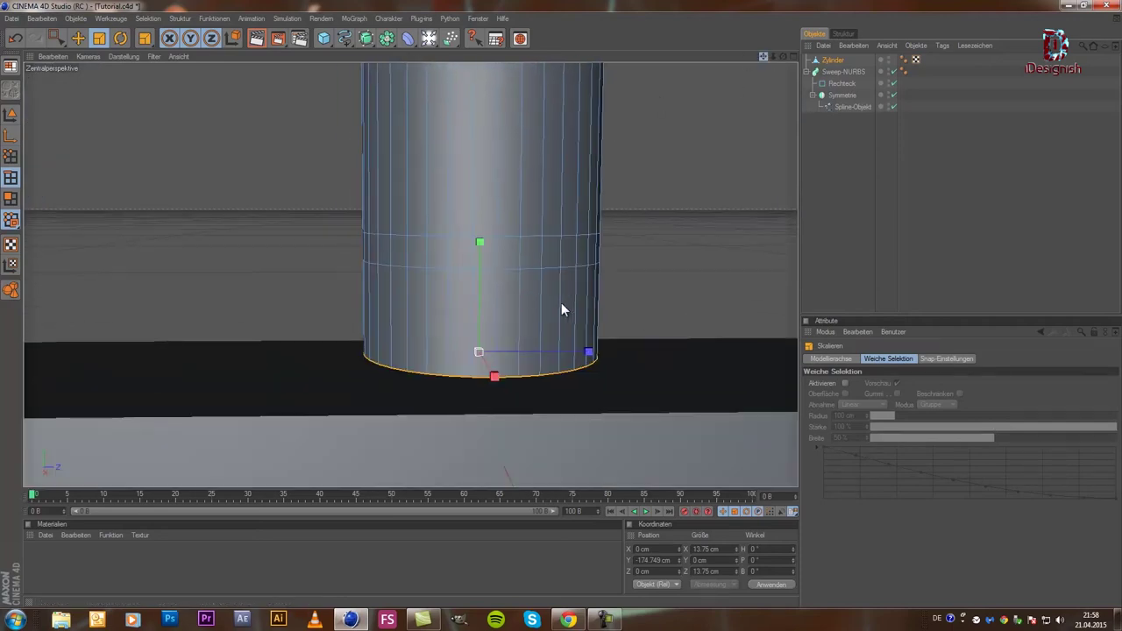
{"action": "left_click_drag", "start_coordinate": [176, 325], "coordinate": [566, 304]}
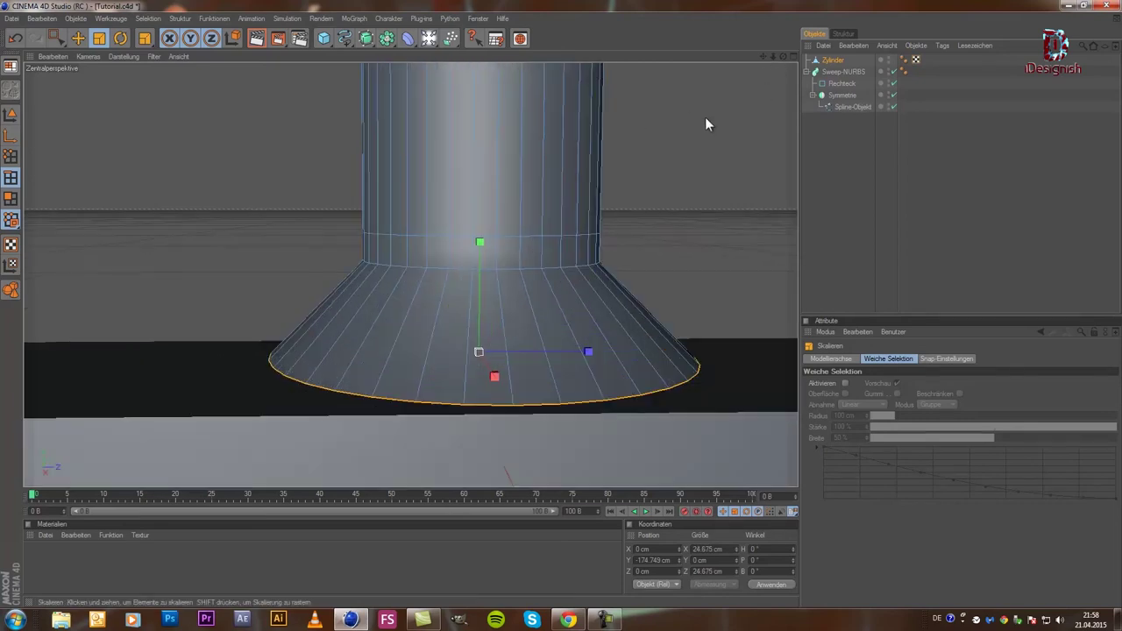
{"action": "left_click_drag", "start_coordinate": [780, 56], "coordinate": [561, 310]}
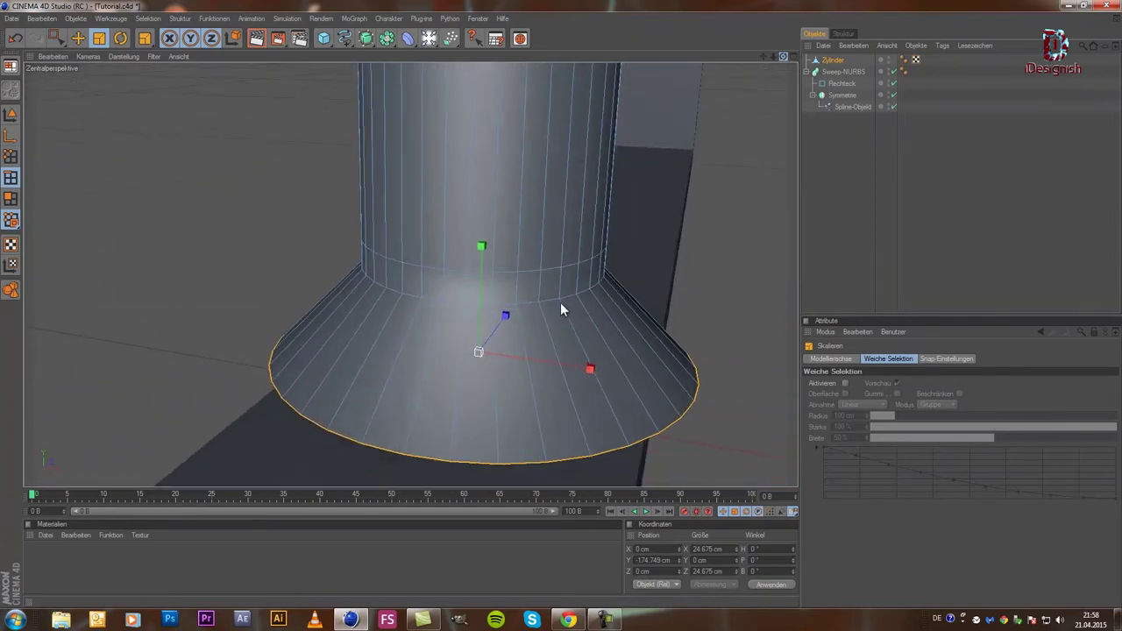
{"action": "left_click_drag", "start_coordinate": [561, 310], "coordinate": [562, 311]}
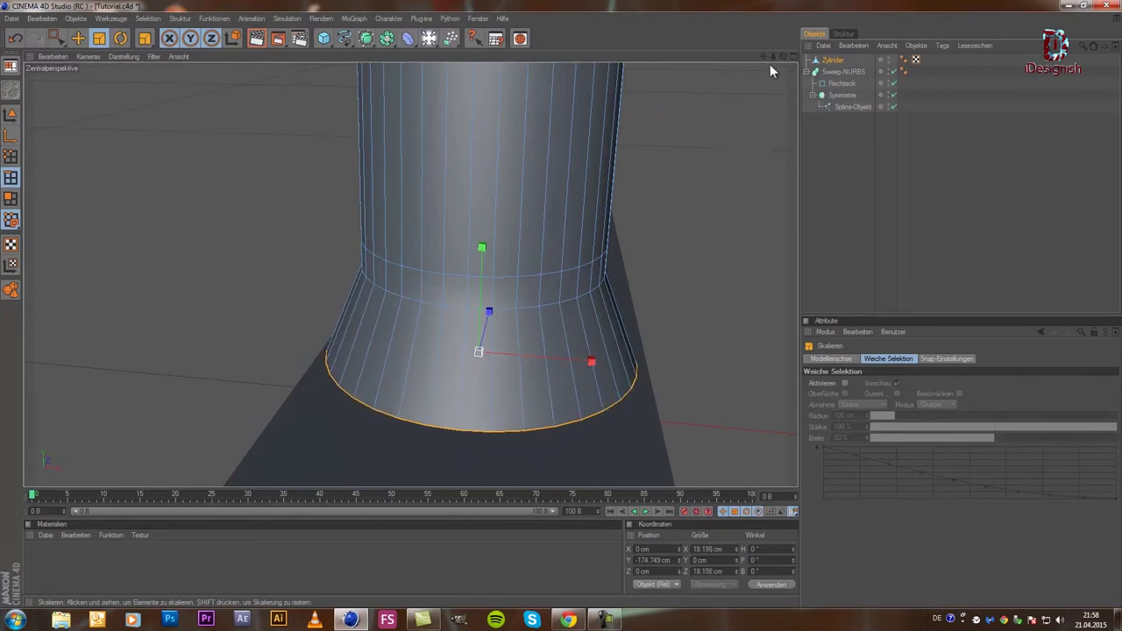
{"action": "left_click_drag", "start_coordinate": [783, 55], "coordinate": [562, 311]}
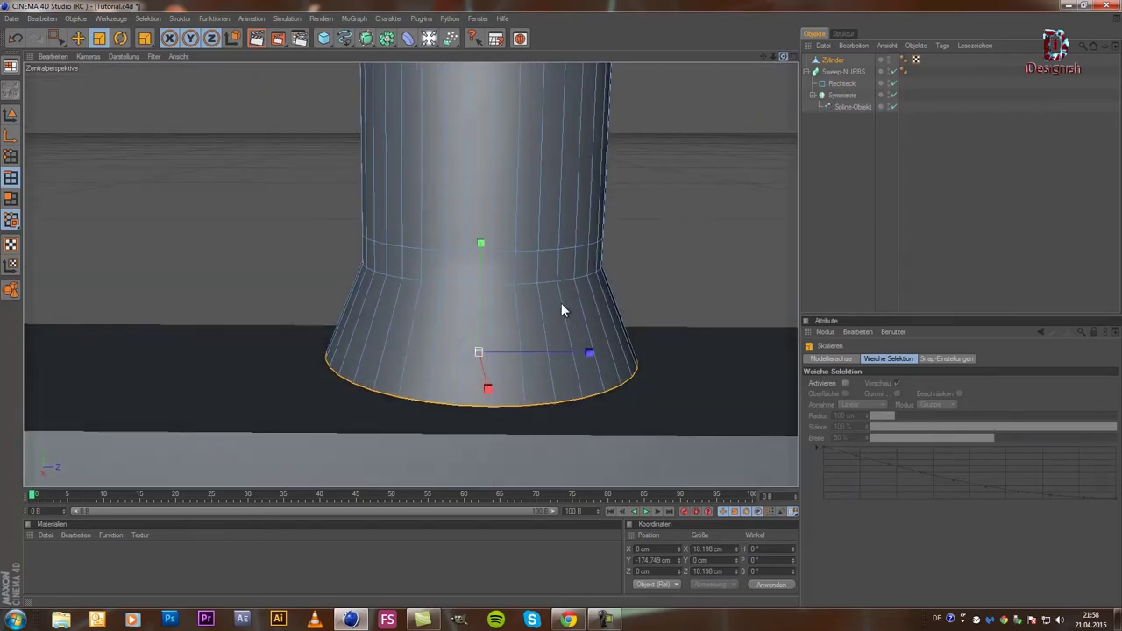
{"action": "left_click_drag", "start_coordinate": [158, 171], "coordinate": [150, 182]}
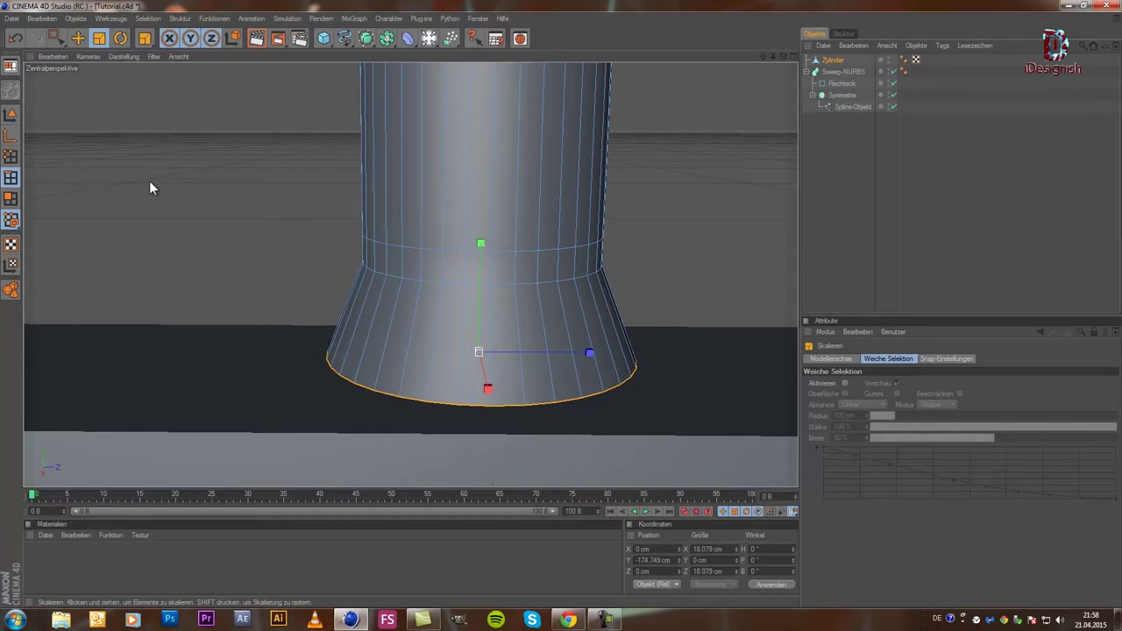
- Bevel the cylinder's bottom edge loop with an inner offset of -0.43 cm
{"action": "right_click", "coordinate": [174, 242]}
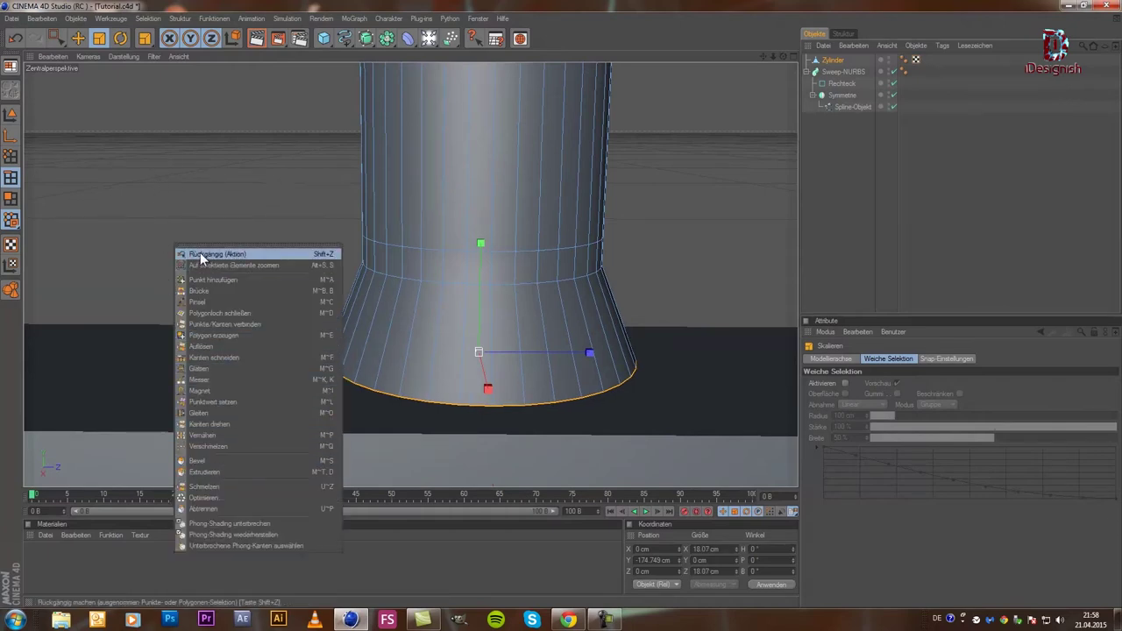
{"action": "left_click", "coordinate": [204, 460]}
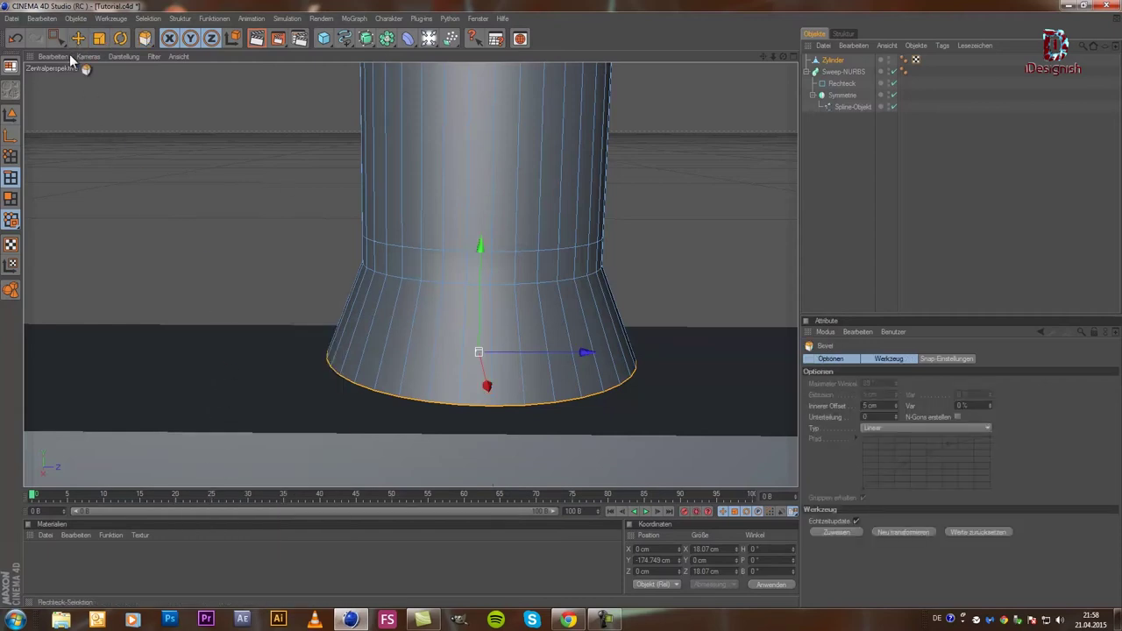
{"action": "left_click_drag", "start_coordinate": [243, 387], "coordinate": [562, 311]}
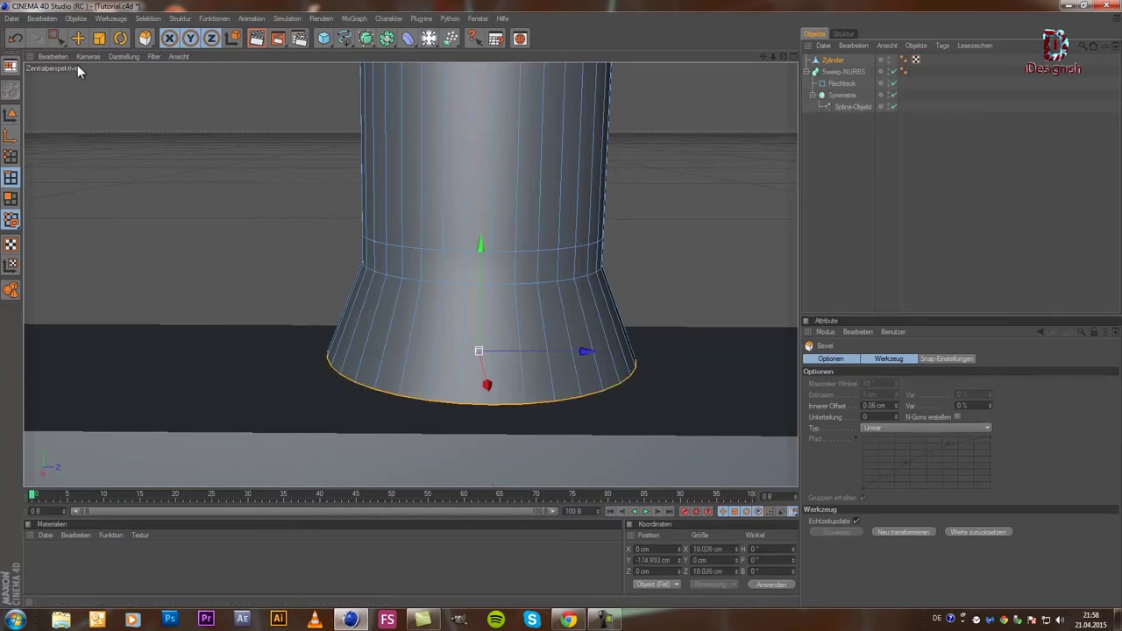
{"action": "left_click_drag", "start_coordinate": [59, 33], "coordinate": [74, 52]}
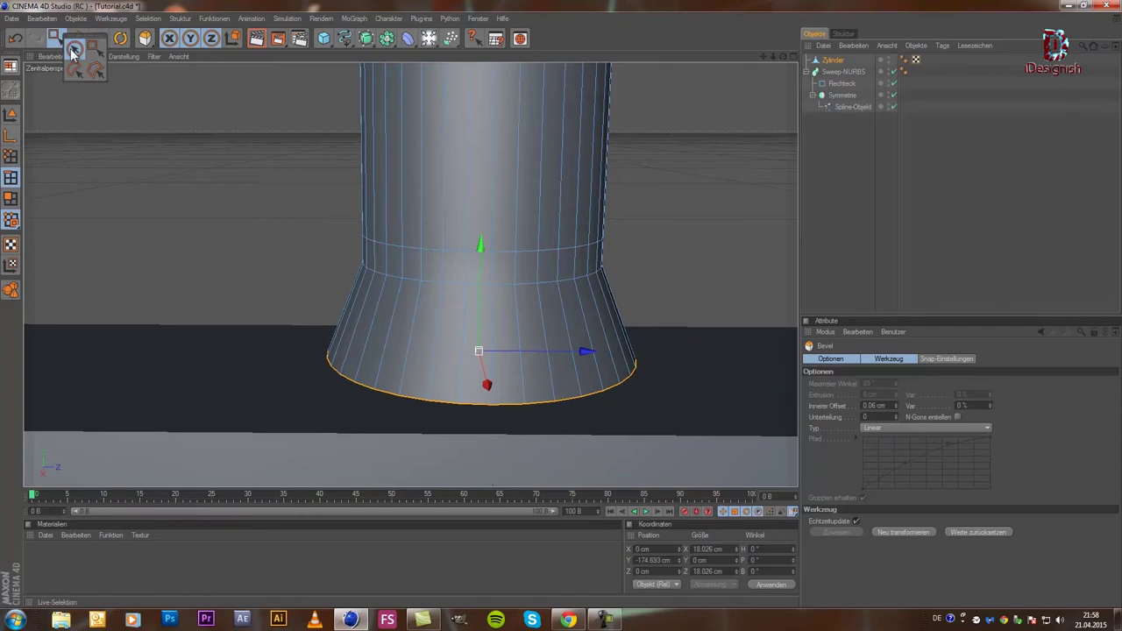
{"action": "left_click", "coordinate": [74, 53]}
{"action": "right_click", "coordinate": [161, 204]}
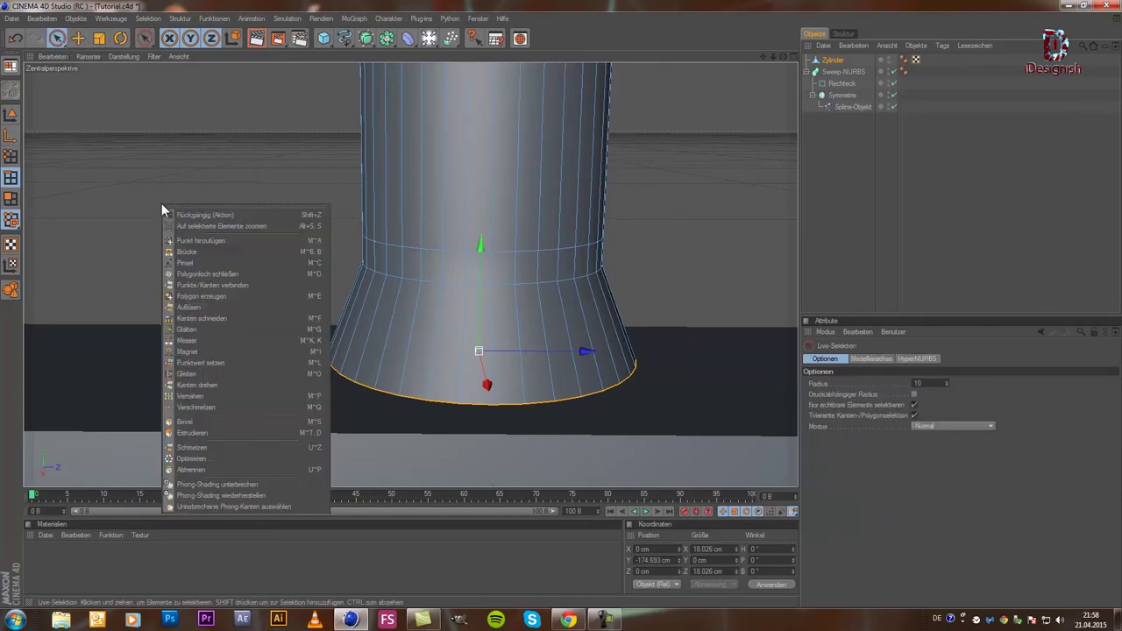
{"action": "left_click", "coordinate": [242, 421]}
{"action": "left_click_drag", "start_coordinate": [566, 313], "coordinate": [571, 308]}
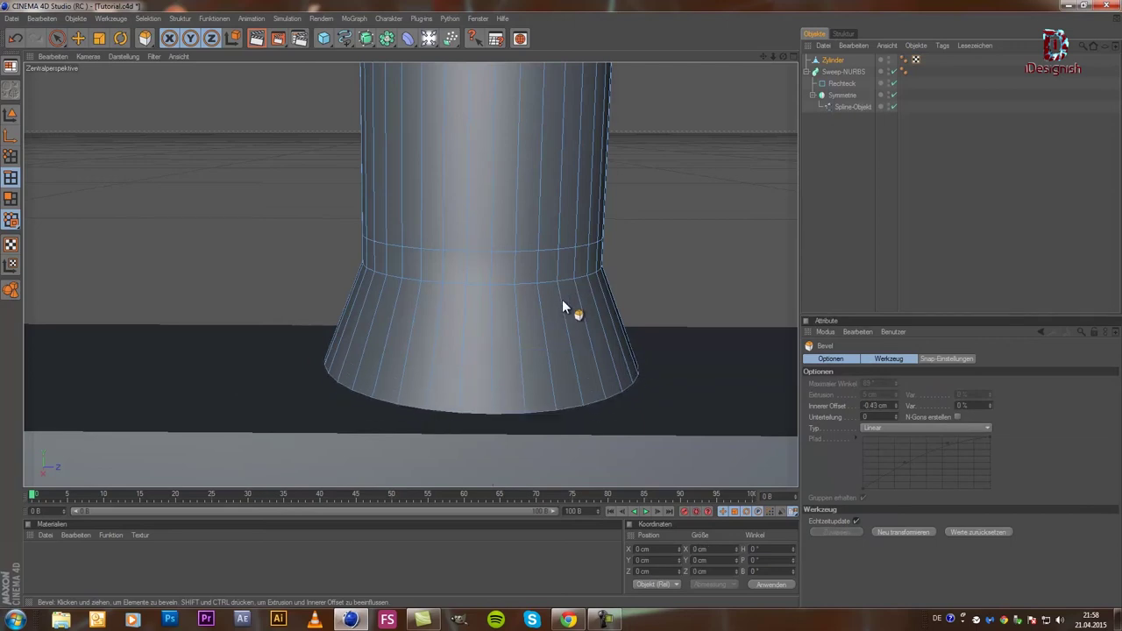
{"action": "left_click_drag", "start_coordinate": [782, 58], "coordinate": [562, 310]}
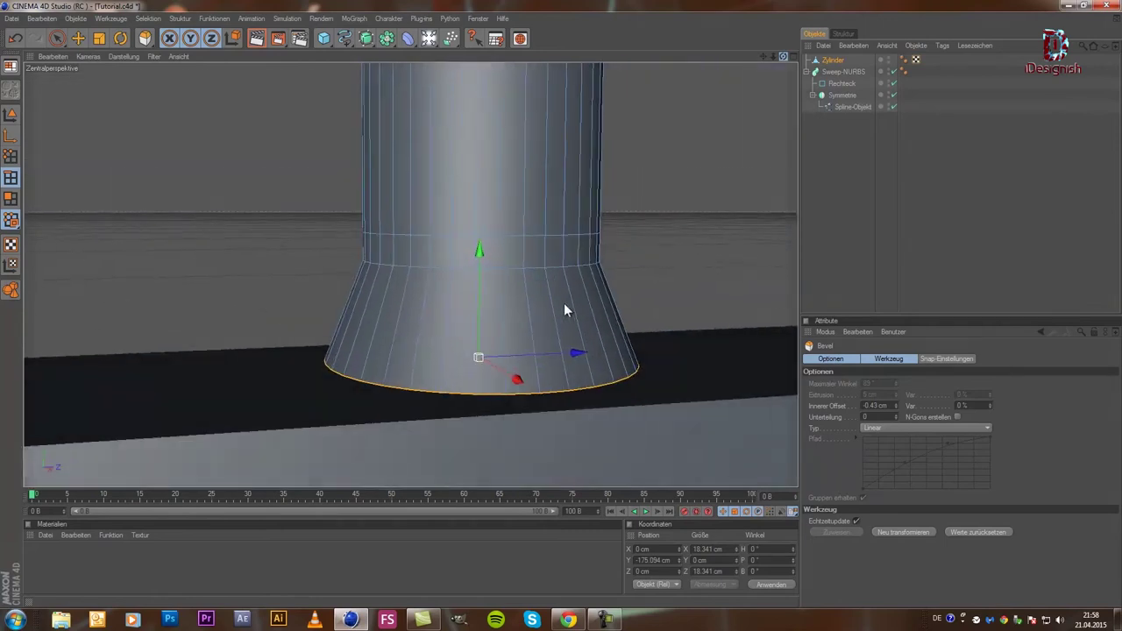
- Extrude a thin 0.83 cm rim from the cylinder's bottom edge, widening it to 18.948 cm
{"action": "right_click", "coordinate": [198, 286]}
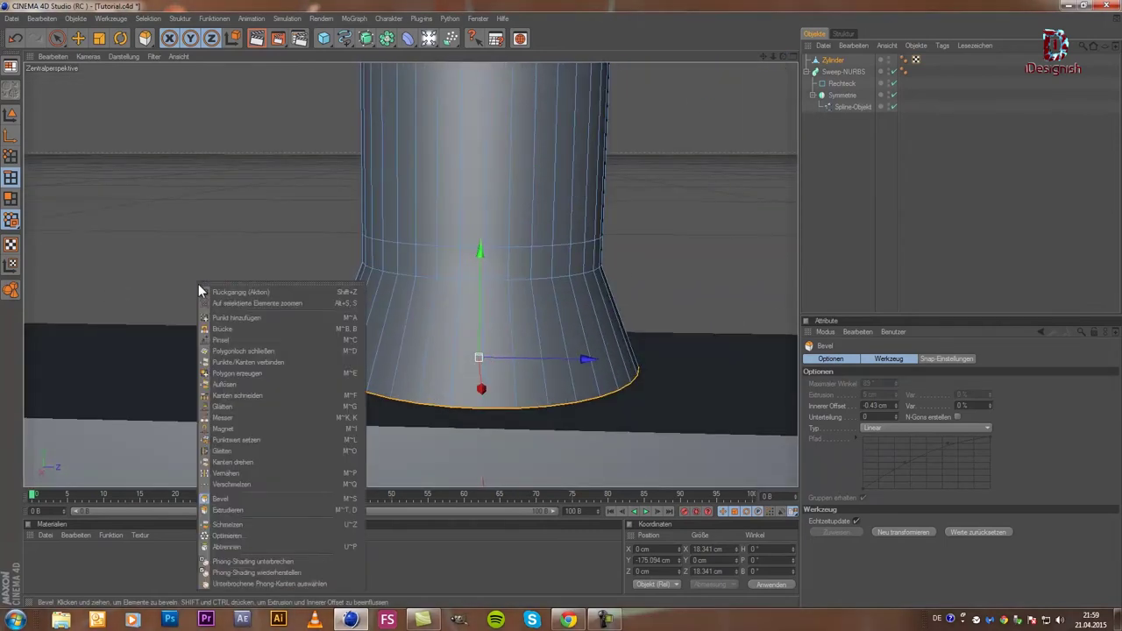
{"action": "left_click", "coordinate": [254, 510]}
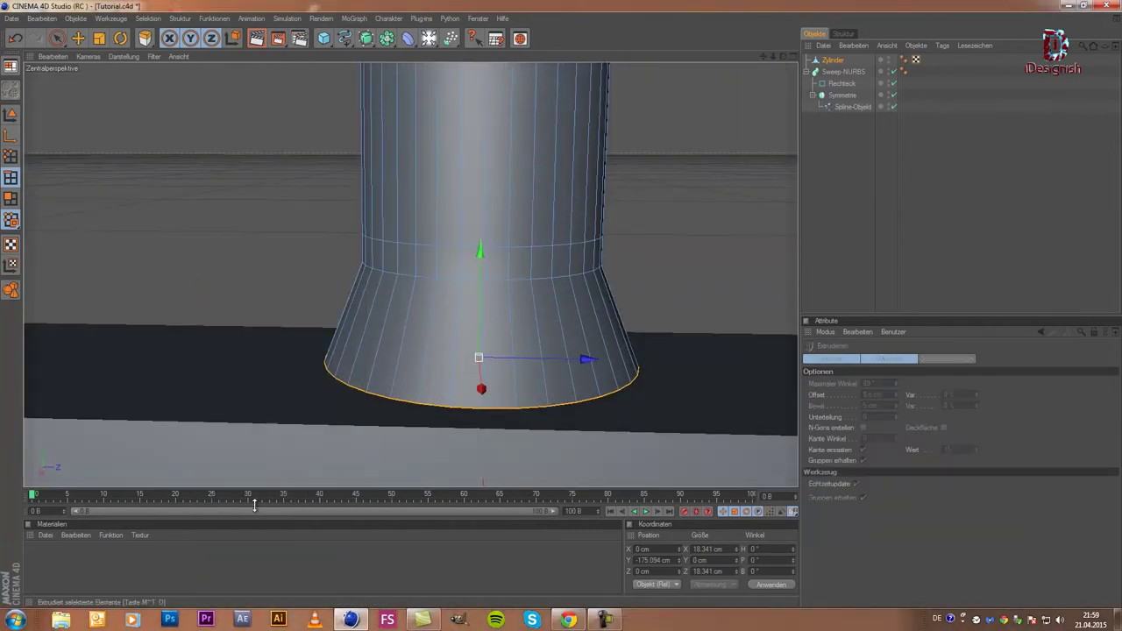
{"action": "left_click_drag", "start_coordinate": [249, 377], "coordinate": [578, 313]}
{"action": "scroll", "coordinate": [559, 226], "scroll_direction": "down", "scroll_amount": 5}
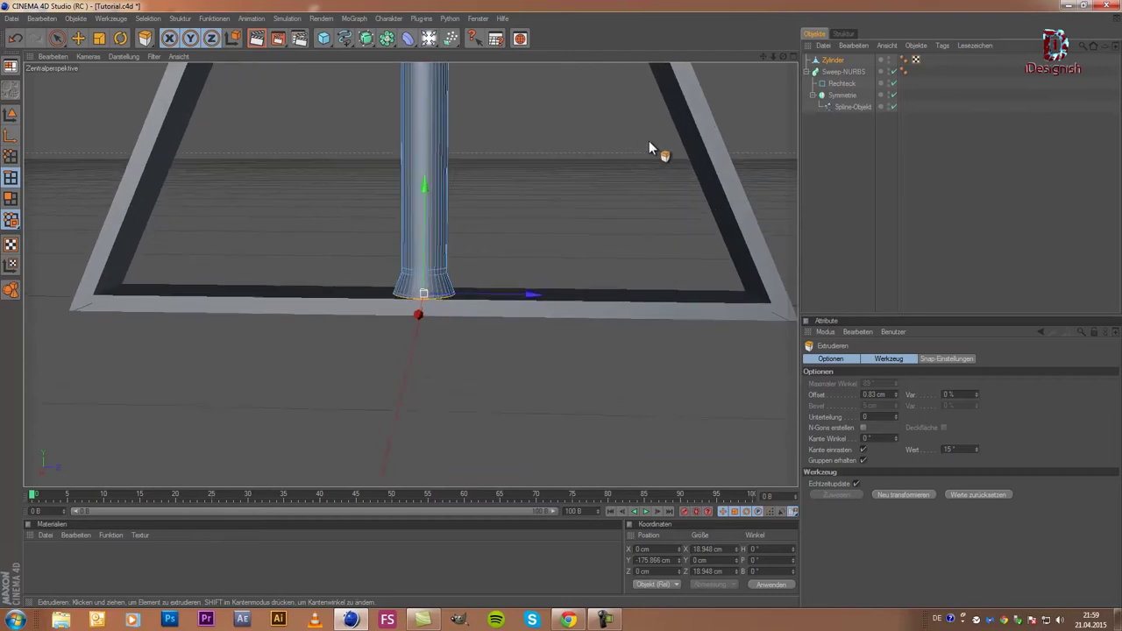
{"action": "scroll", "coordinate": [649, 149], "scroll_direction": "up", "scroll_amount": 3}
- Orbit, zoom and pan to inspect the flared base within the hourglass frame
{"action": "left_click_drag", "start_coordinate": [764, 56], "coordinate": [562, 311]}
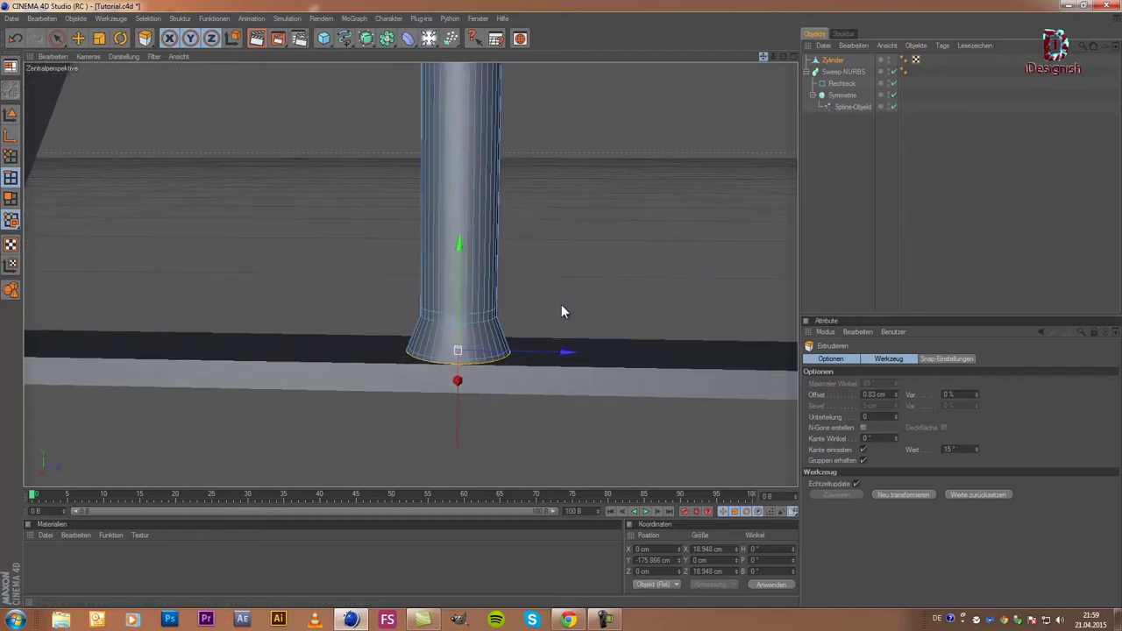
{"action": "scroll", "coordinate": [562, 311], "scroll_direction": "down", "scroll_amount": 4}
{"action": "mouse_move", "coordinate": [762, 55]}
{"action": "left_mouse_down"}
{"action": "mouse_move", "coordinate": [558, 251]}
{"action": "mouse_move", "coordinate": [562, 311]}
{"action": "left_mouse_up"}
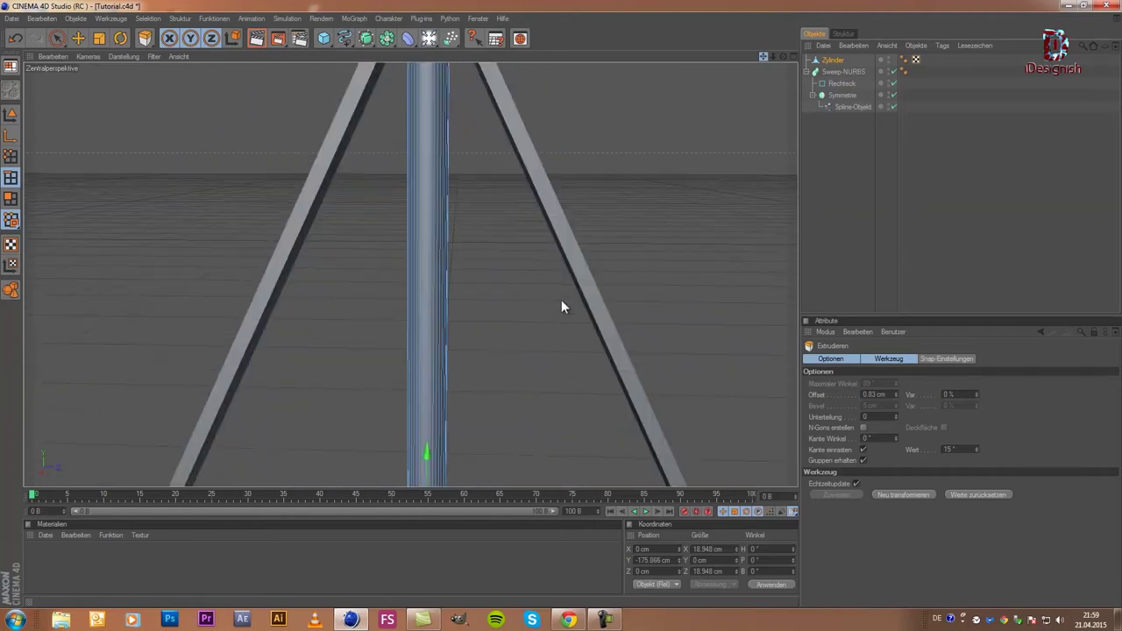
{"action": "left_click_drag", "start_coordinate": [562, 311], "coordinate": [761, 54]}
{"action": "scroll", "coordinate": [478, 461], "scroll_direction": "up", "scroll_amount": 2}
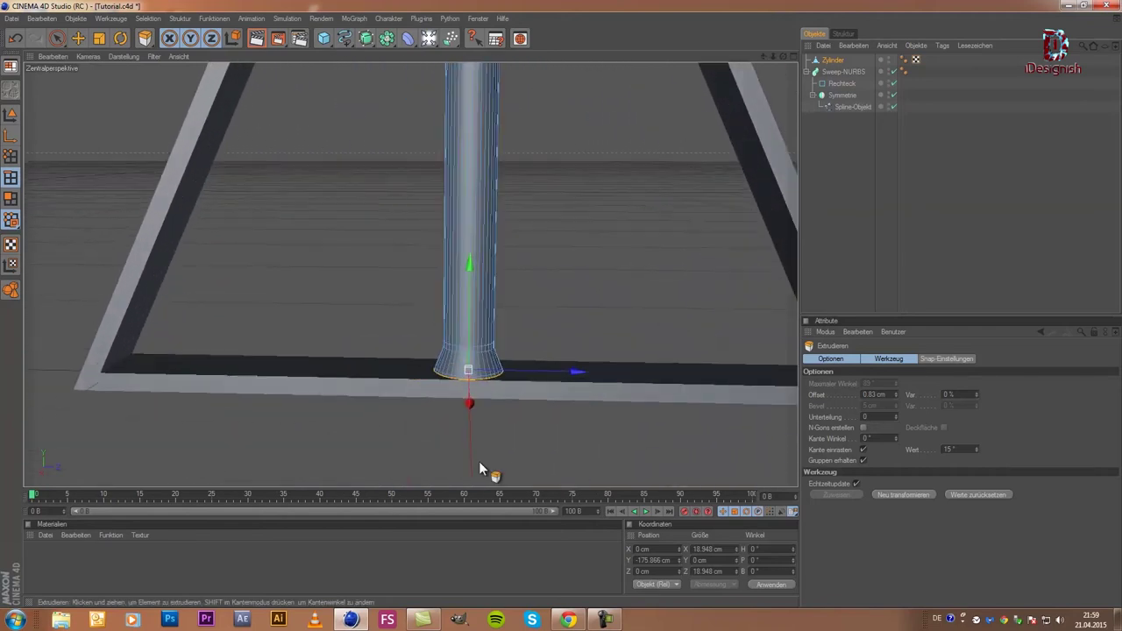
{"action": "scroll", "coordinate": [465, 464], "scroll_direction": "up", "scroll_amount": 2}
{"action": "scroll", "coordinate": [465, 465], "scroll_direction": "up", "scroll_amount": 2}
{"action": "scroll", "coordinate": [467, 438], "scroll_direction": "up", "scroll_amount": 2}
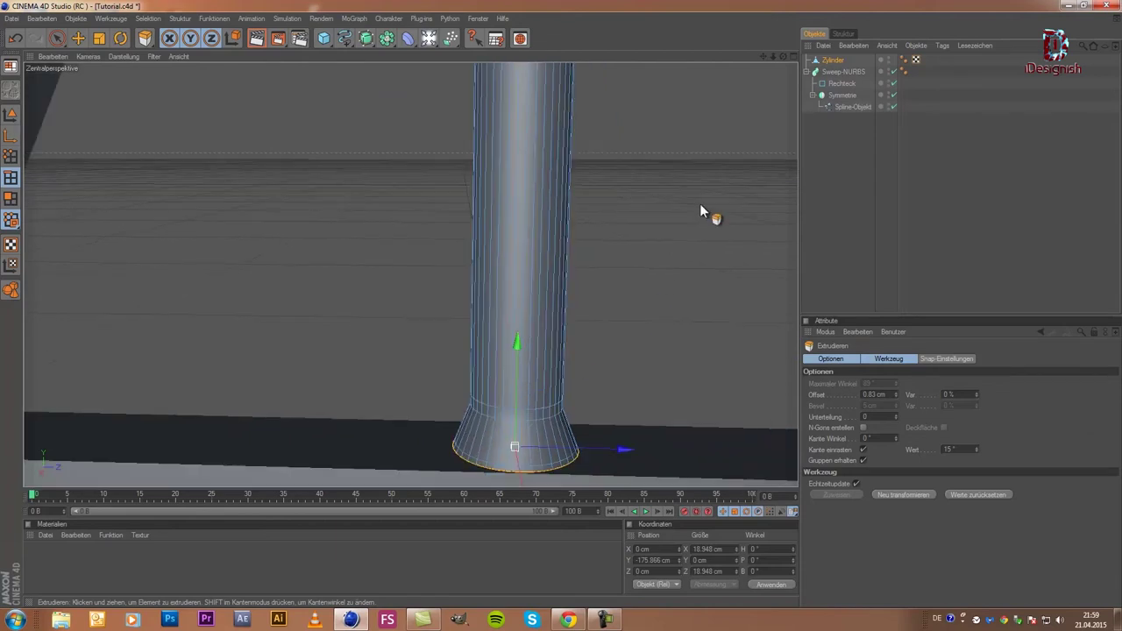
{"action": "left_click_drag", "start_coordinate": [784, 56], "coordinate": [562, 310]}
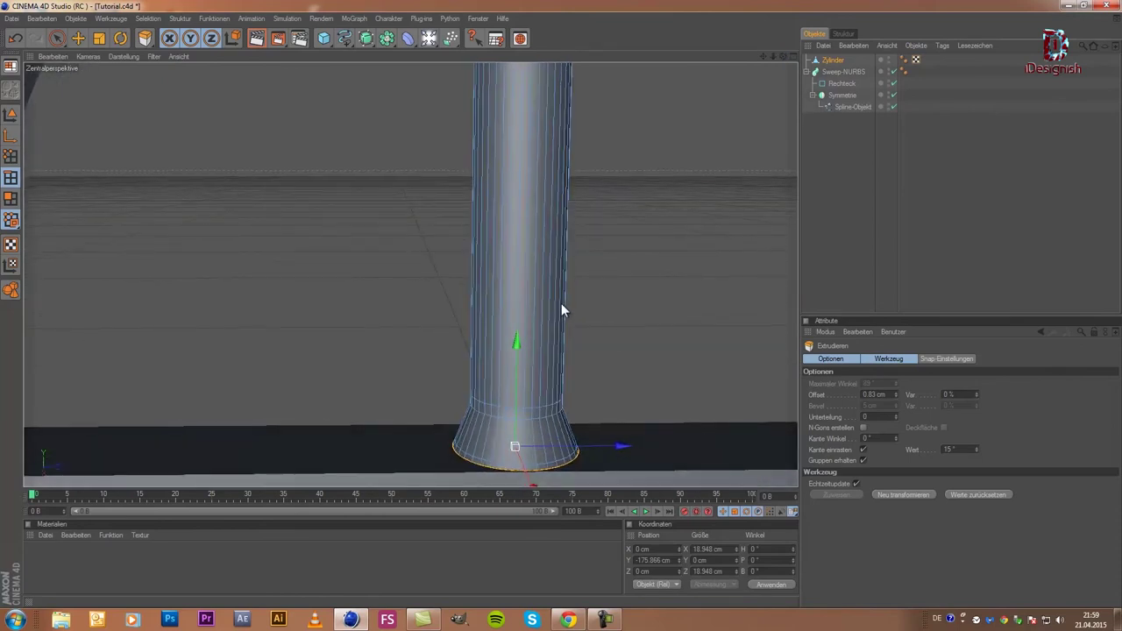
{"action": "left_click_drag", "start_coordinate": [769, 70], "coordinate": [751, 41]}
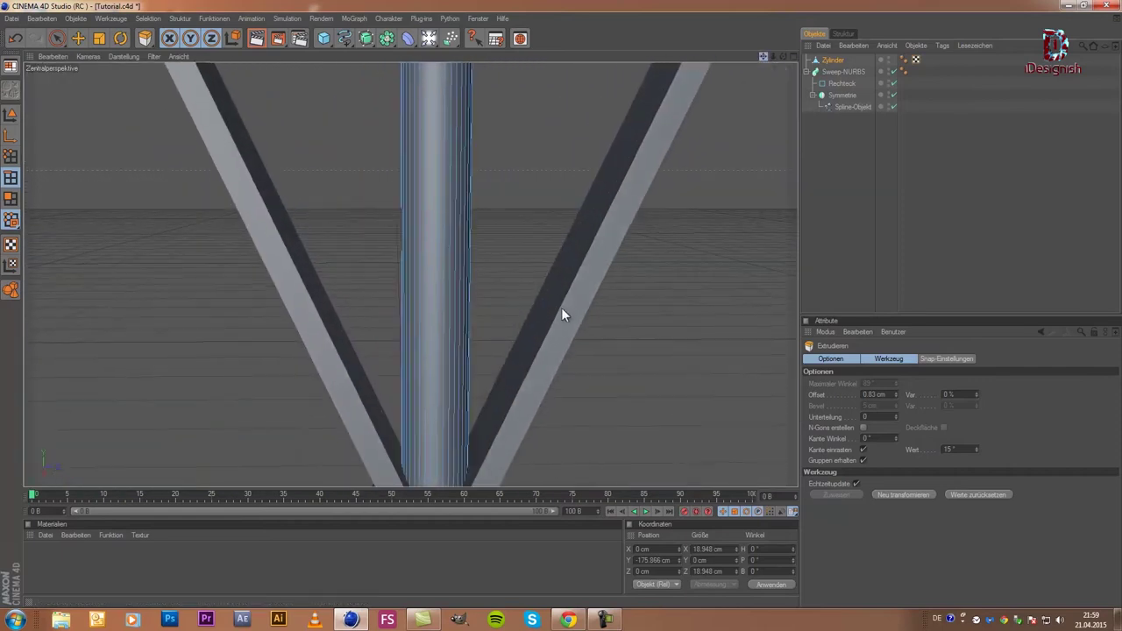
{"action": "mouse_move", "coordinate": [765, 55]}
{"action": "left_mouse_down"}
{"action": "mouse_move", "coordinate": [566, 313]}
{"action": "mouse_move", "coordinate": [737, 77]}
{"action": "mouse_move", "coordinate": [552, 310]}
{"action": "left_mouse_up"}
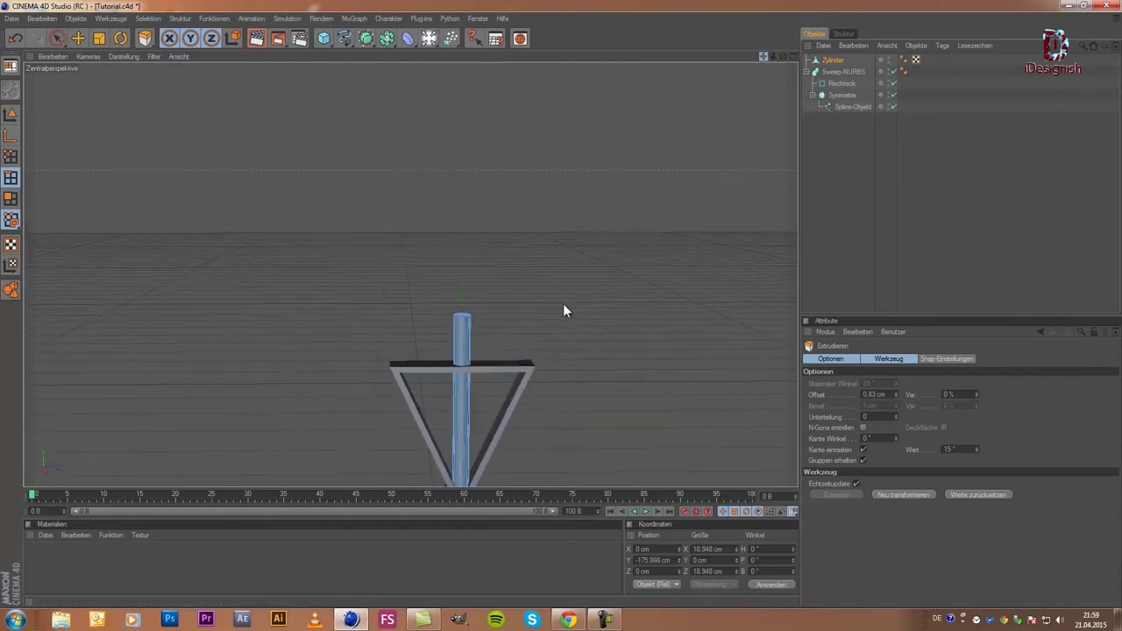
- Add a Licht light object and place it at the top of the lamp pole
{"action": "left_click", "coordinate": [428, 40]}
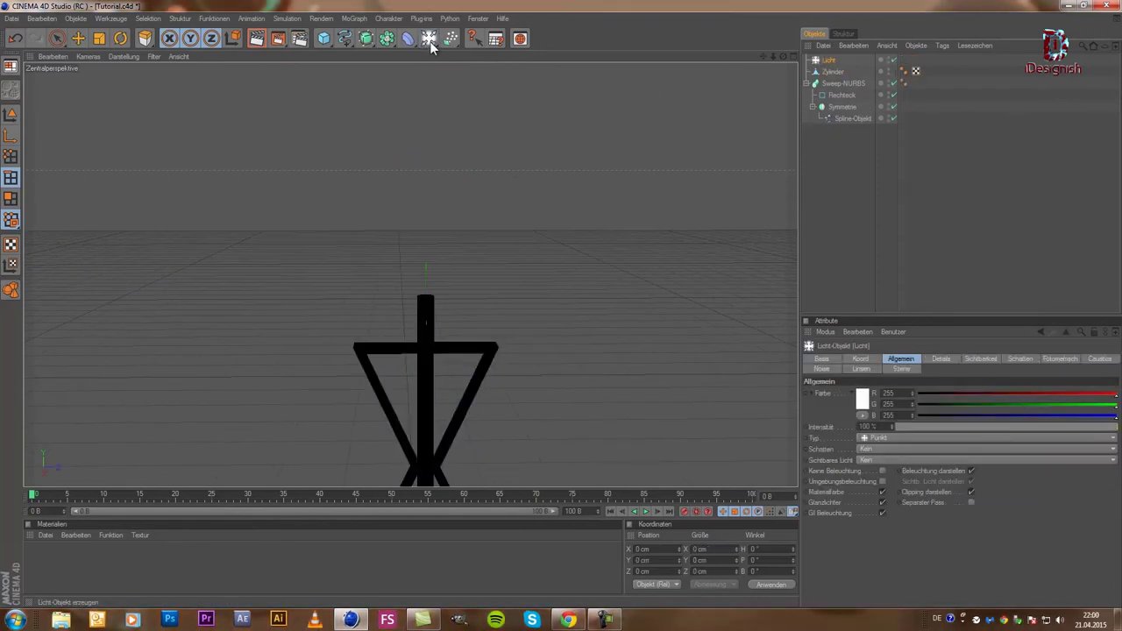
{"action": "scroll", "coordinate": [464, 166], "scroll_direction": "down", "scroll_amount": 3}
{"action": "scroll", "coordinate": [463, 165], "scroll_direction": "down", "scroll_amount": 2}
{"action": "left_click", "coordinate": [55, 42]}
{"action": "left_click", "coordinate": [75, 50]}
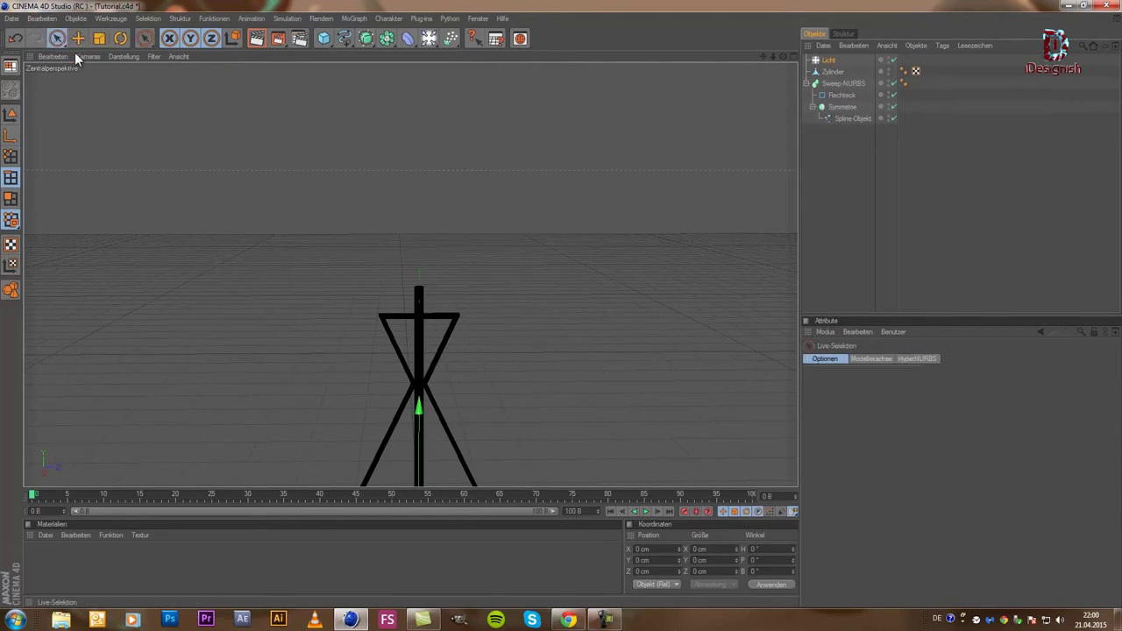
{"action": "left_click", "coordinate": [415, 428]}
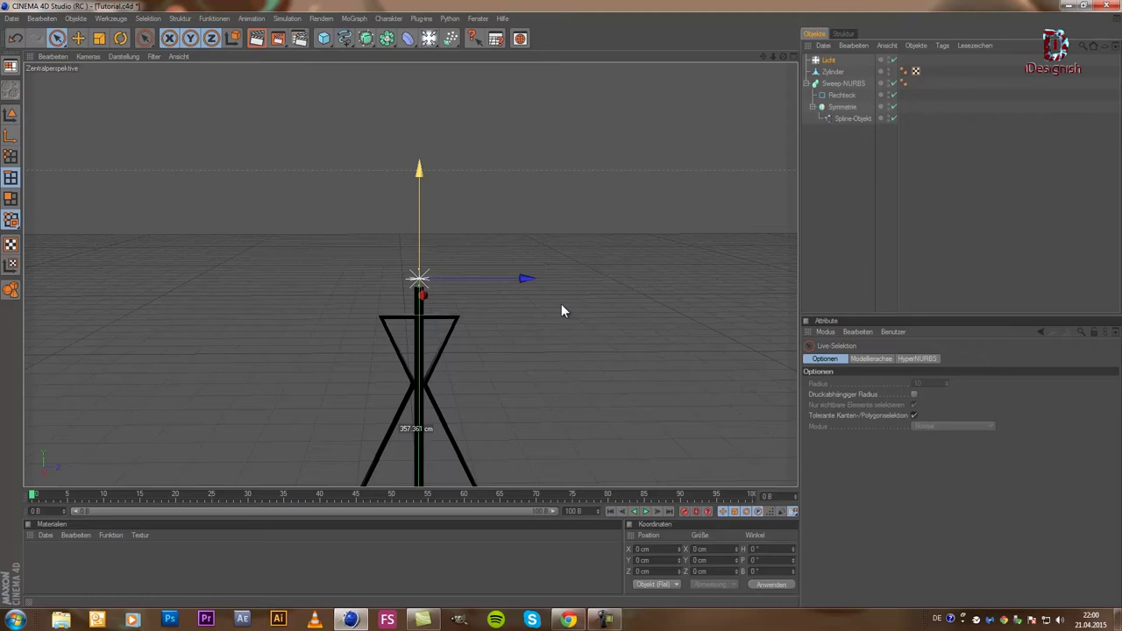
{"action": "left_click", "coordinate": [563, 311]}
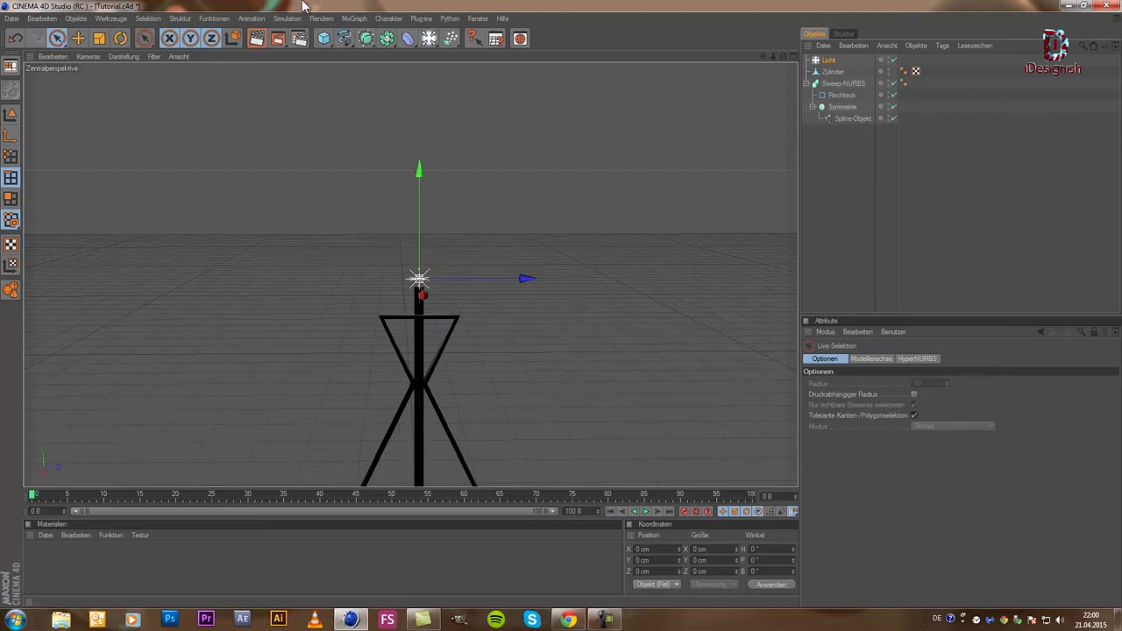
{"action": "left_click", "coordinate": [322, 46]}
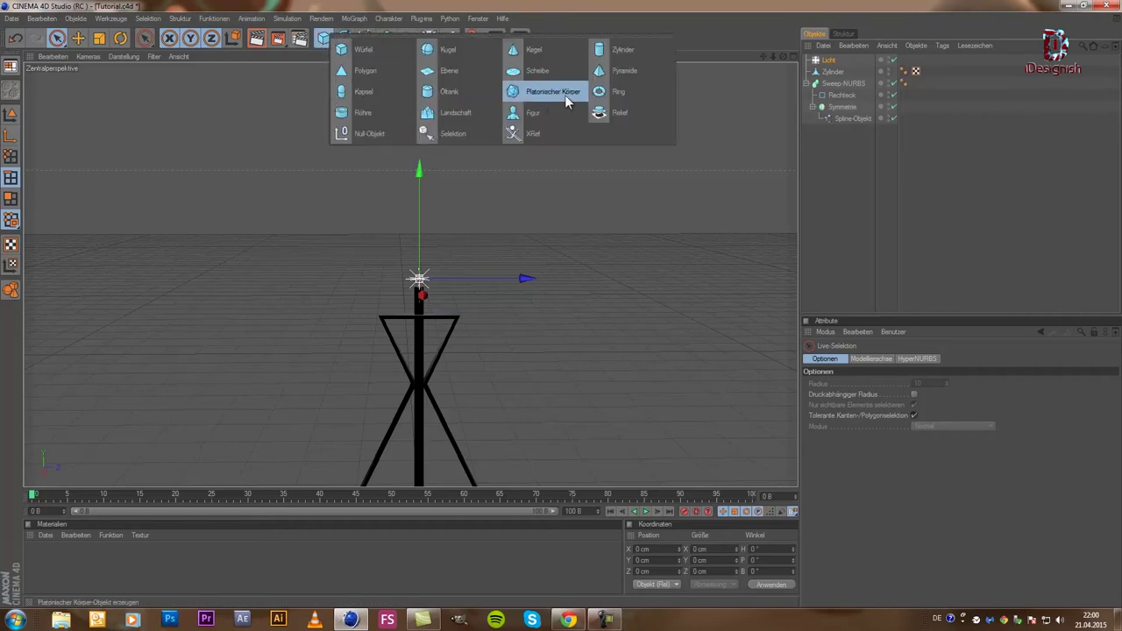
- Add a Röhre tube primitive and lift it above the lamp stand
{"action": "left_click", "coordinate": [374, 114]}
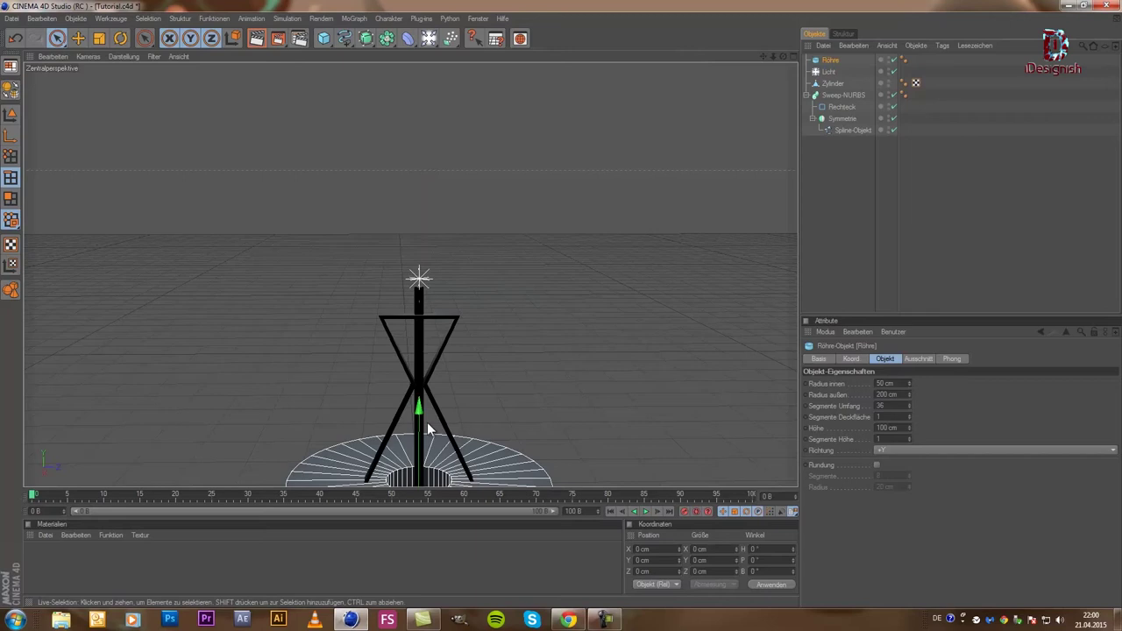
{"action": "left_click_drag", "start_coordinate": [427, 421], "coordinate": [562, 311]}
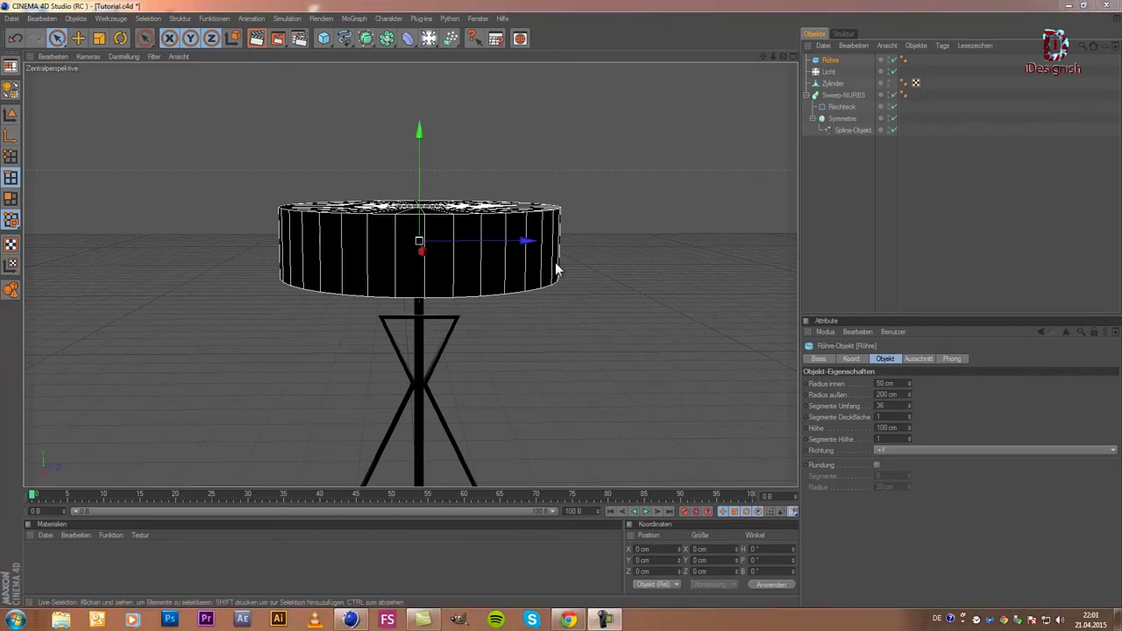
{"action": "scroll", "coordinate": [557, 256], "scroll_direction": "up", "scroll_amount": 2}
{"action": "scroll", "coordinate": [536, 242], "scroll_direction": "down", "scroll_amount": 2}
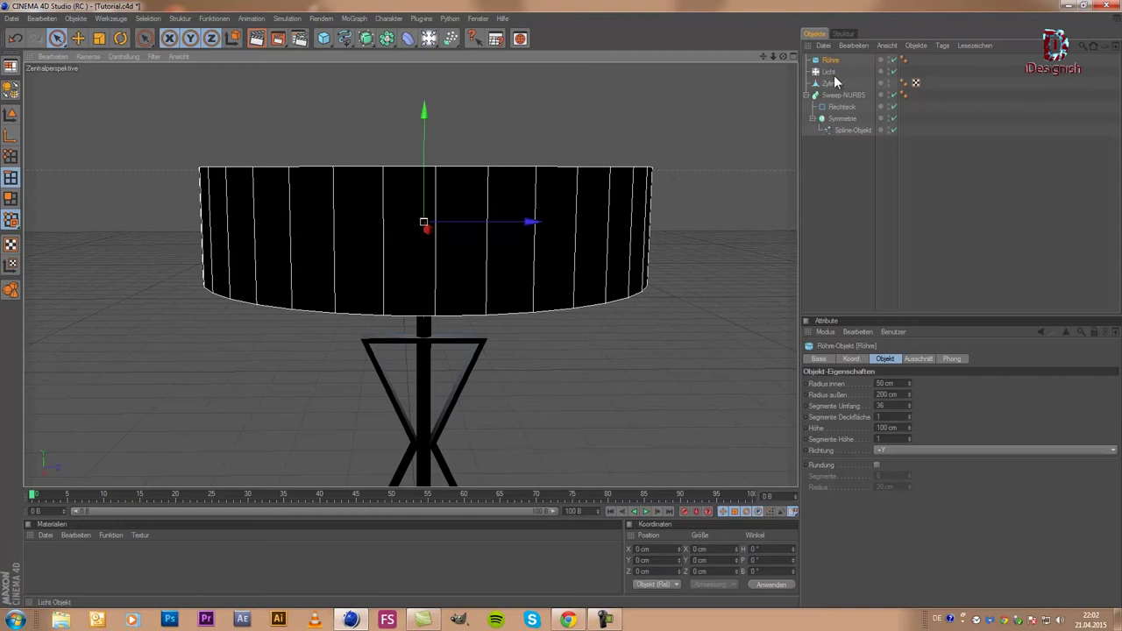
- Shape the tube to inner radius 78.424 cm, outer radius 88.78 cm, height 128.135 cm
{"action": "left_click", "coordinate": [11, 117]}
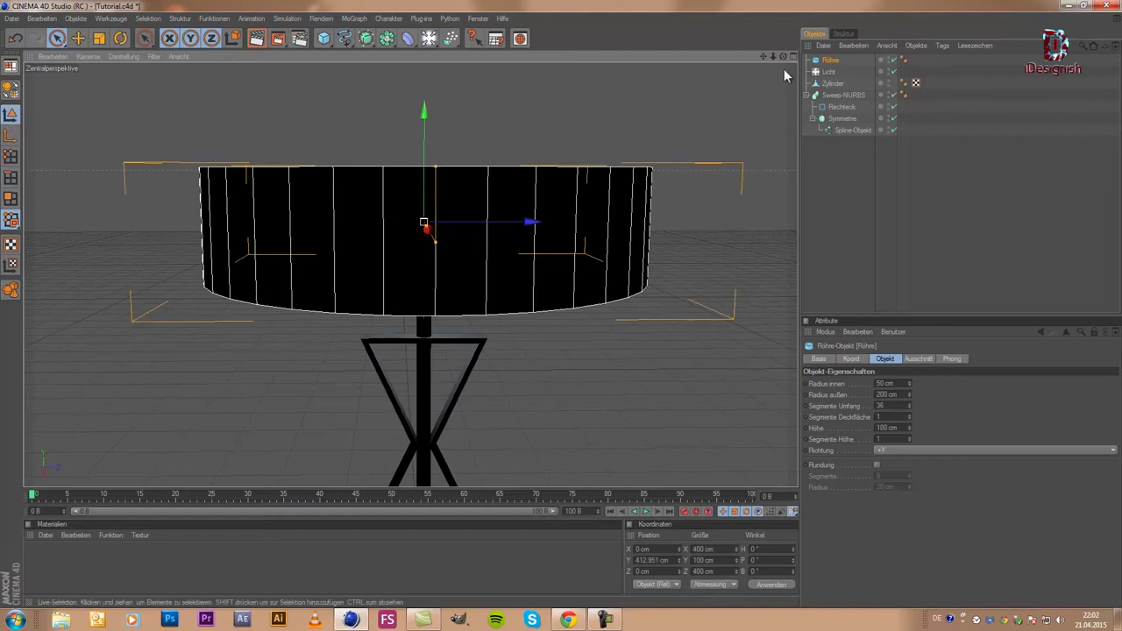
{"action": "mouse_move", "coordinate": [783, 57]}
{"action": "left_mouse_down"}
{"action": "mouse_move", "coordinate": [562, 308]}
{"action": "mouse_move", "coordinate": [651, 170]}
{"action": "left_mouse_up"}
{"action": "left_click_drag", "start_coordinate": [425, 253], "coordinate": [563, 311]}
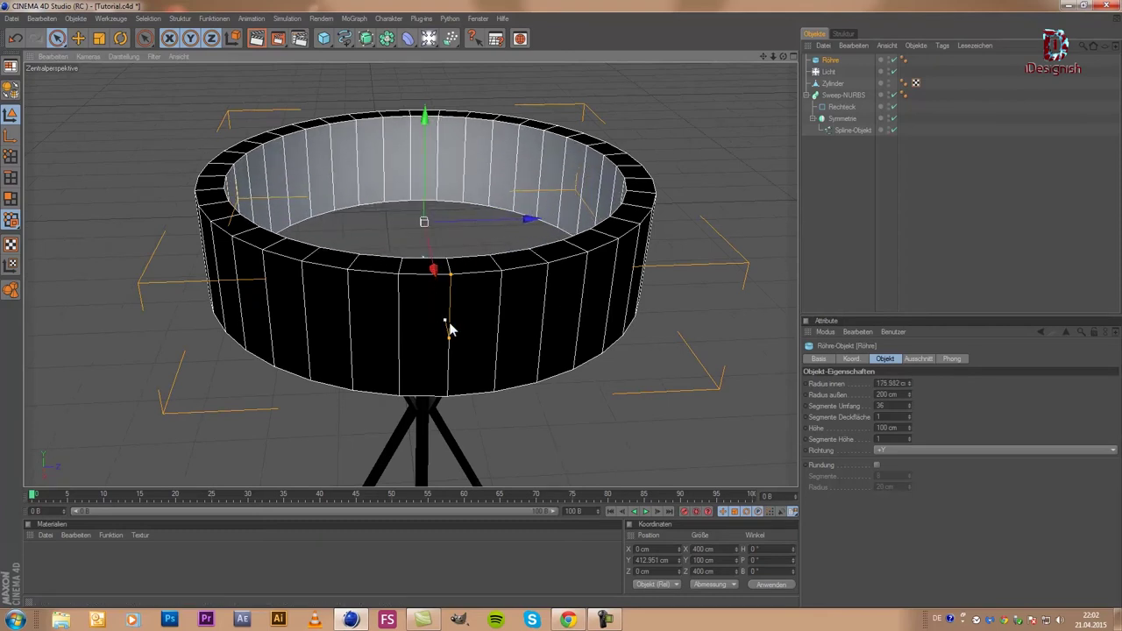
{"action": "mouse_move", "coordinate": [451, 277]}
{"action": "left_mouse_down"}
{"action": "mouse_move", "coordinate": [564, 311]}
{"action": "mouse_move", "coordinate": [433, 363]}
{"action": "mouse_move", "coordinate": [551, 310]}
{"action": "left_mouse_up"}
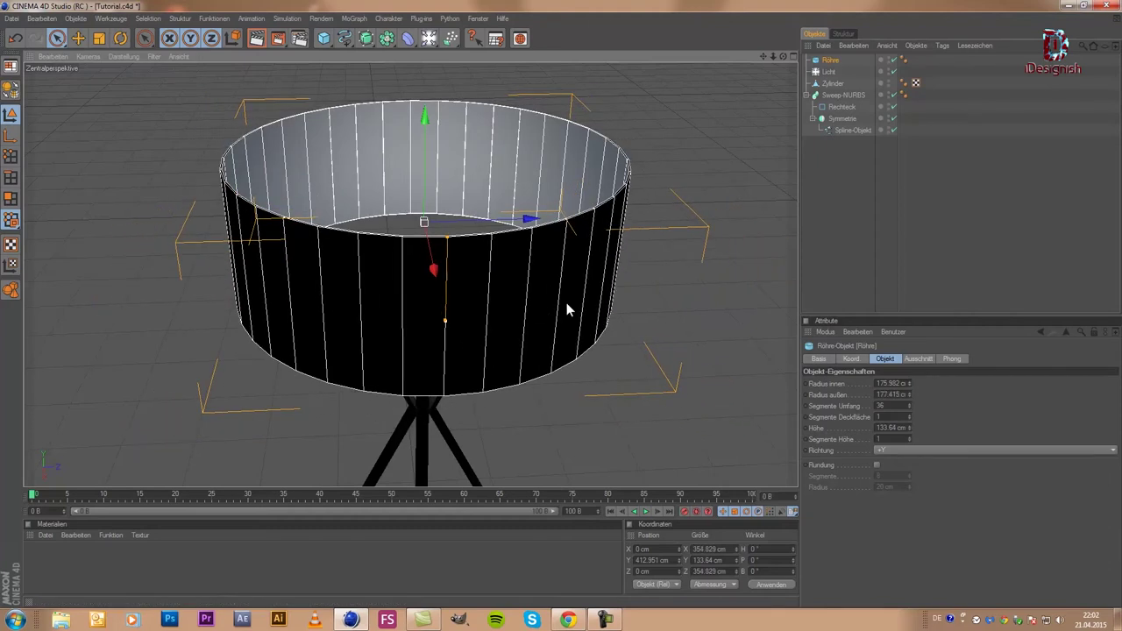
{"action": "left_click_drag", "start_coordinate": [448, 240], "coordinate": [566, 307]}
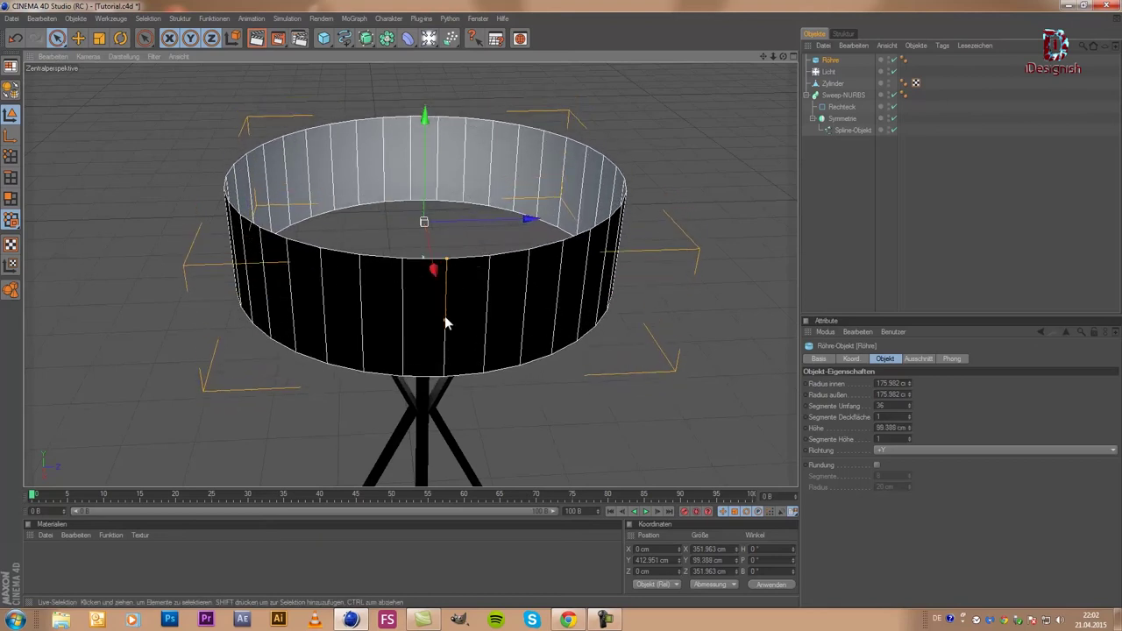
{"action": "left_click_drag", "start_coordinate": [445, 316], "coordinate": [574, 309]}
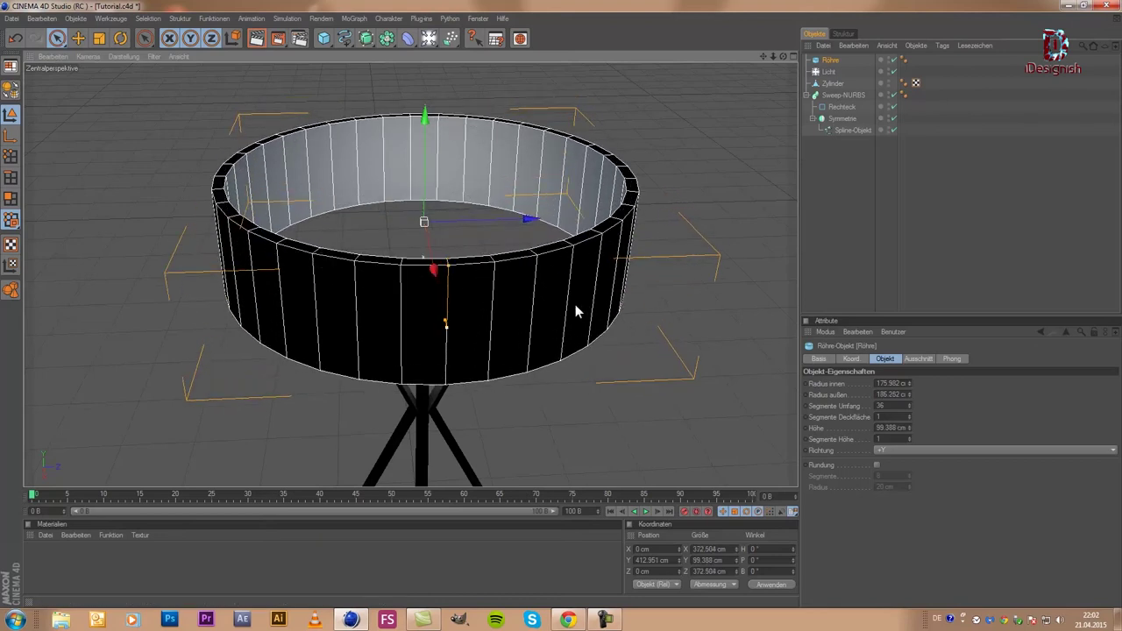
{"action": "left_click_drag", "start_coordinate": [455, 299], "coordinate": [566, 308]}
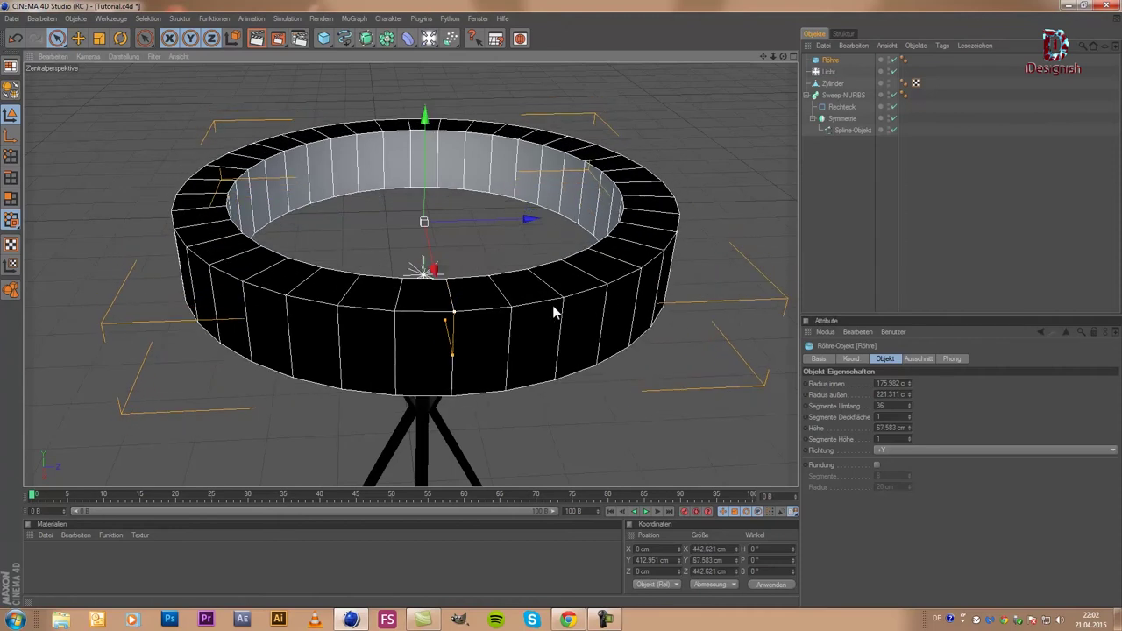
{"action": "left_click_drag", "start_coordinate": [455, 343], "coordinate": [562, 310]}
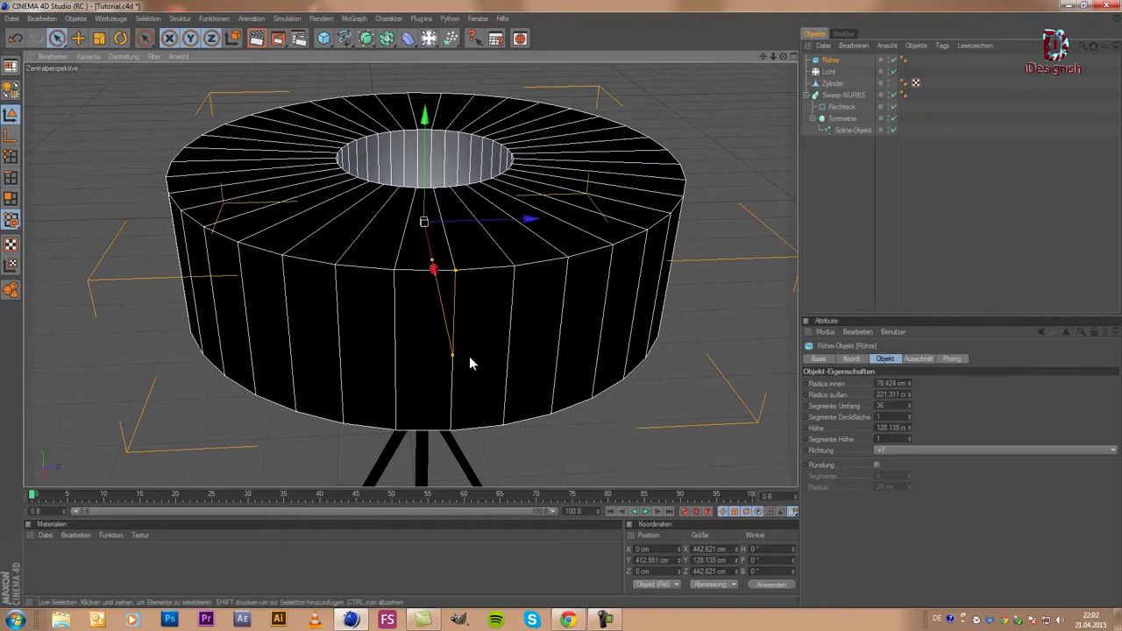
{"action": "left_click_drag", "start_coordinate": [453, 356], "coordinate": [563, 310]}
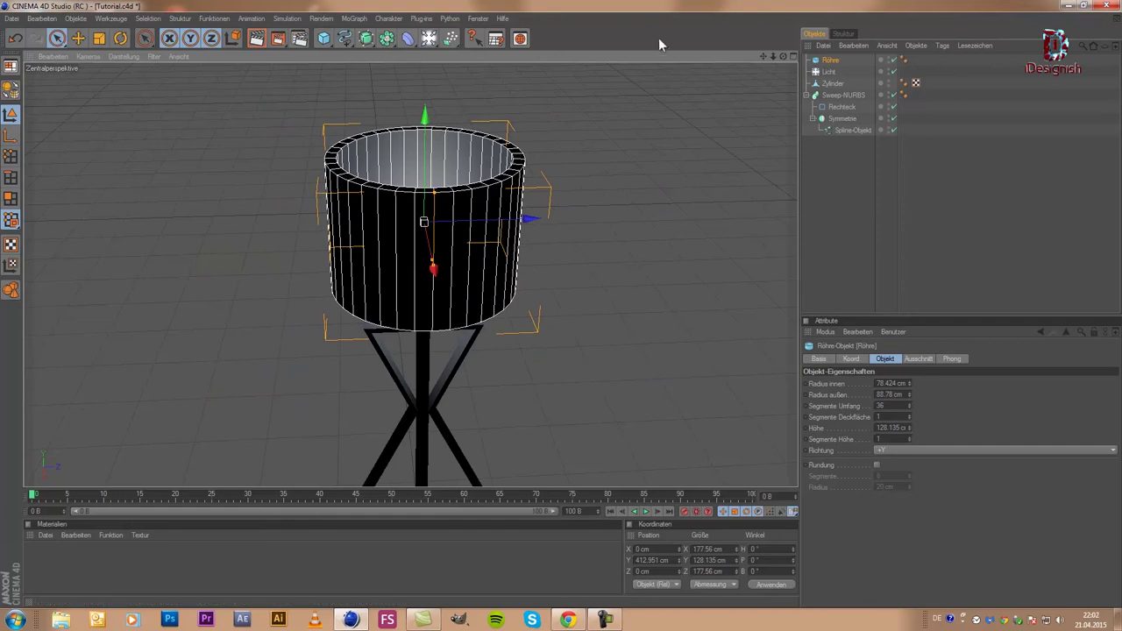
{"action": "mouse_move", "coordinate": [785, 57]}
{"action": "left_mouse_down"}
{"action": "mouse_move", "coordinate": [568, 317]}
{"action": "mouse_move", "coordinate": [561, 306]}
{"action": "left_mouse_up"}
{"action": "left_click_drag", "start_coordinate": [428, 155], "coordinate": [563, 311]}
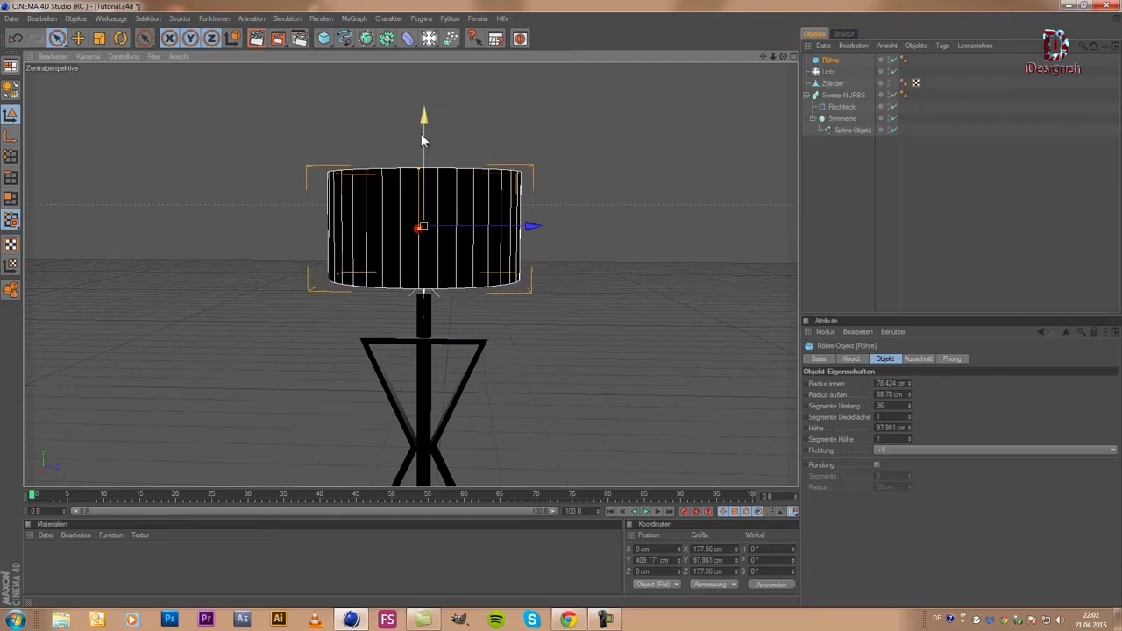
{"action": "left_click_drag", "start_coordinate": [422, 140], "coordinate": [564, 311]}
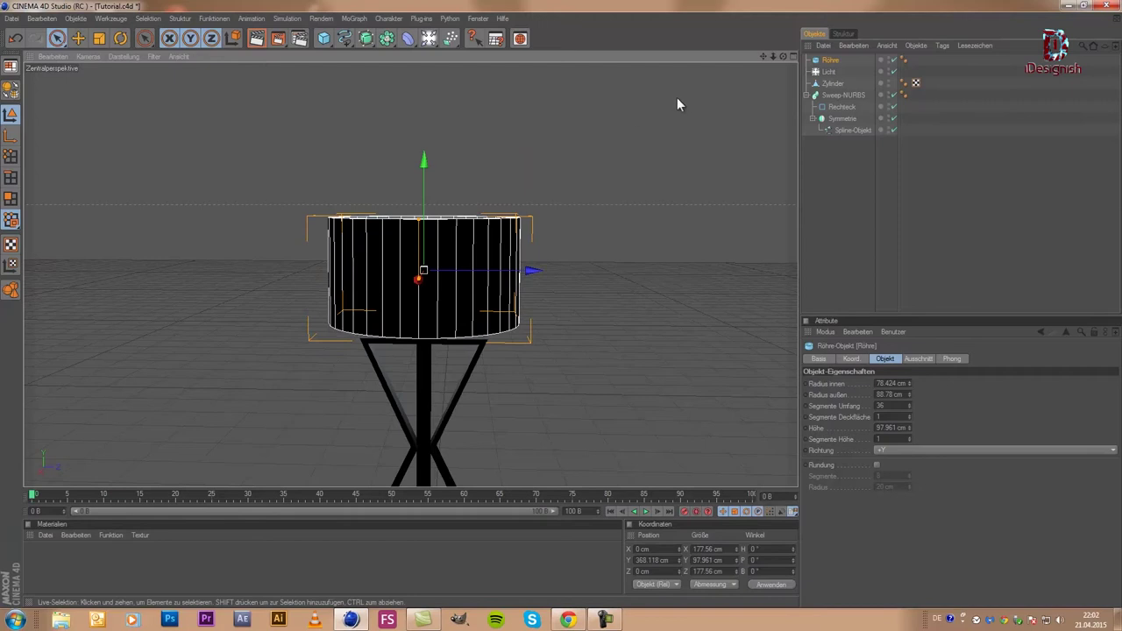
{"action": "left_click_drag", "start_coordinate": [682, 98], "coordinate": [575, 187]}
{"action": "left_click_drag", "start_coordinate": [421, 163], "coordinate": [563, 308]}
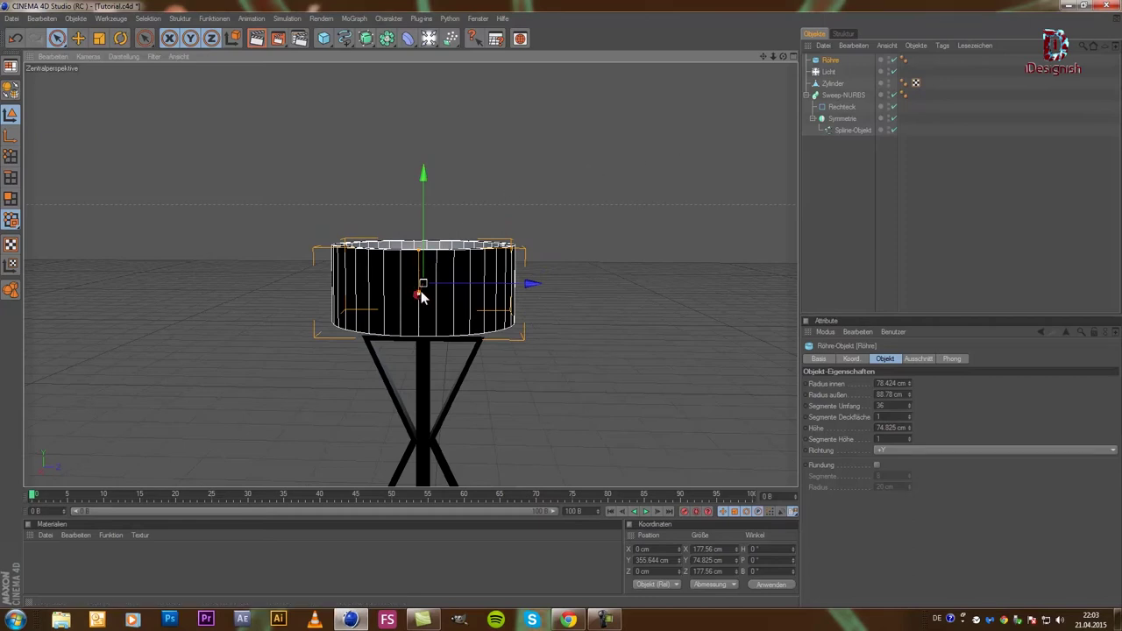
{"action": "left_click_drag", "start_coordinate": [561, 311], "coordinate": [563, 311]}
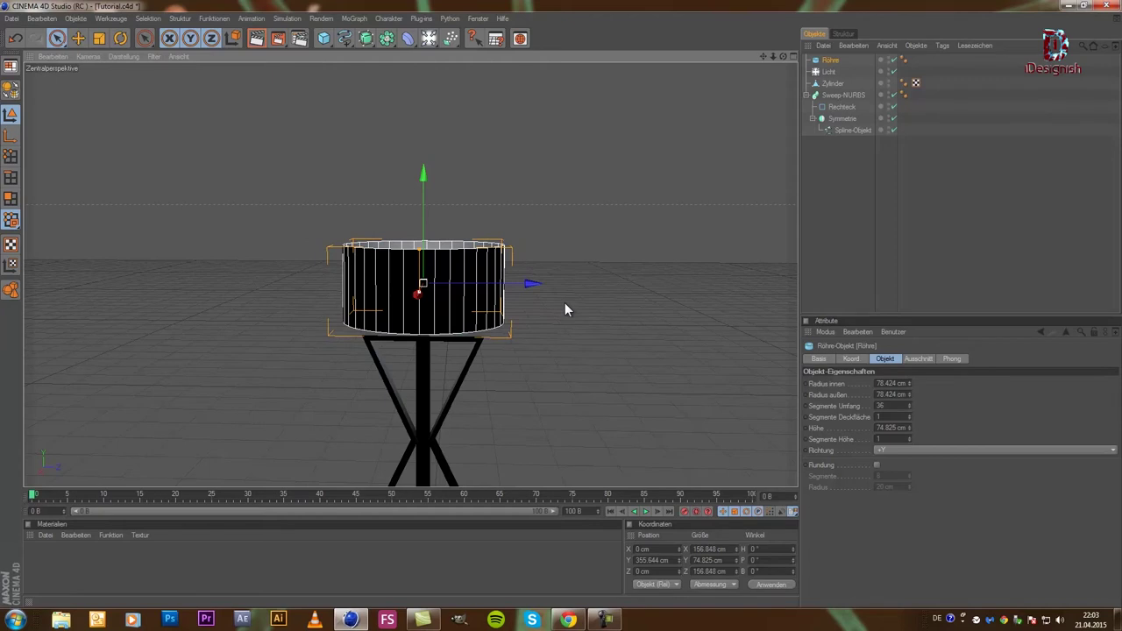
{"action": "mouse_move", "coordinate": [420, 298]}
{"action": "left_mouse_down"}
{"action": "mouse_move", "coordinate": [570, 306]}
{"action": "mouse_move", "coordinate": [563, 310]}
{"action": "left_mouse_up"}
{"action": "mouse_move", "coordinate": [419, 306]}
{"action": "left_mouse_down"}
{"action": "mouse_move", "coordinate": [584, 316]}
{"action": "mouse_move", "coordinate": [552, 313]}
{"action": "mouse_move", "coordinate": [566, 308]}
{"action": "left_mouse_up"}
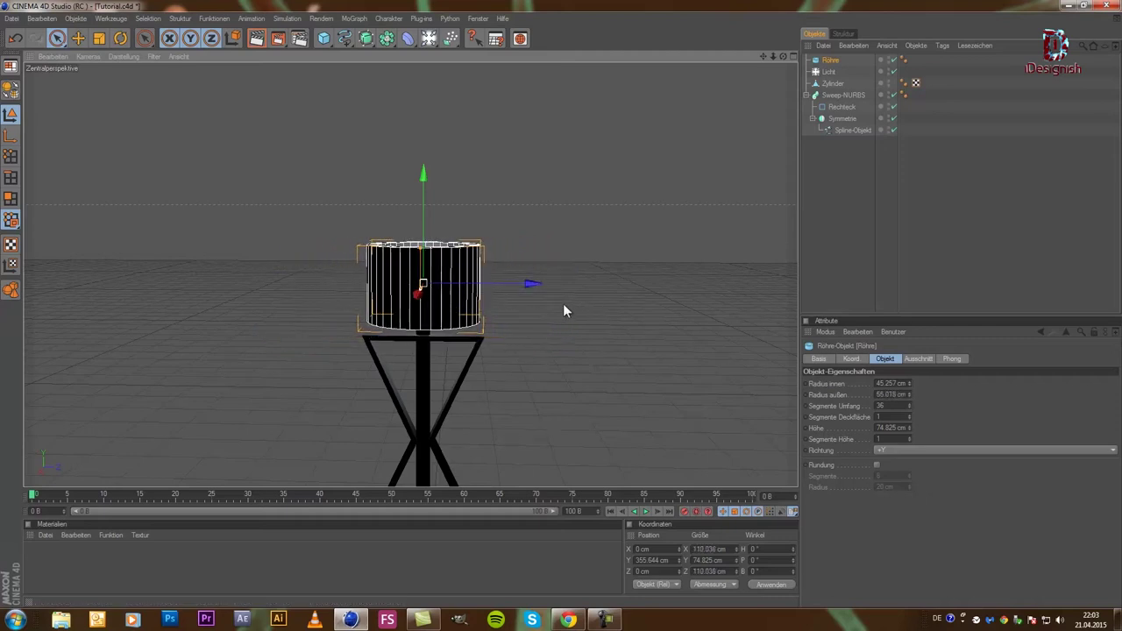
{"action": "mouse_move", "coordinate": [783, 55]}
{"action": "left_mouse_down"}
{"action": "mouse_move", "coordinate": [562, 310]}
{"action": "mouse_move", "coordinate": [651, 218]}
{"action": "mouse_move", "coordinate": [615, 248]}
{"action": "mouse_move", "coordinate": [606, 227]}
{"action": "left_mouse_up"}
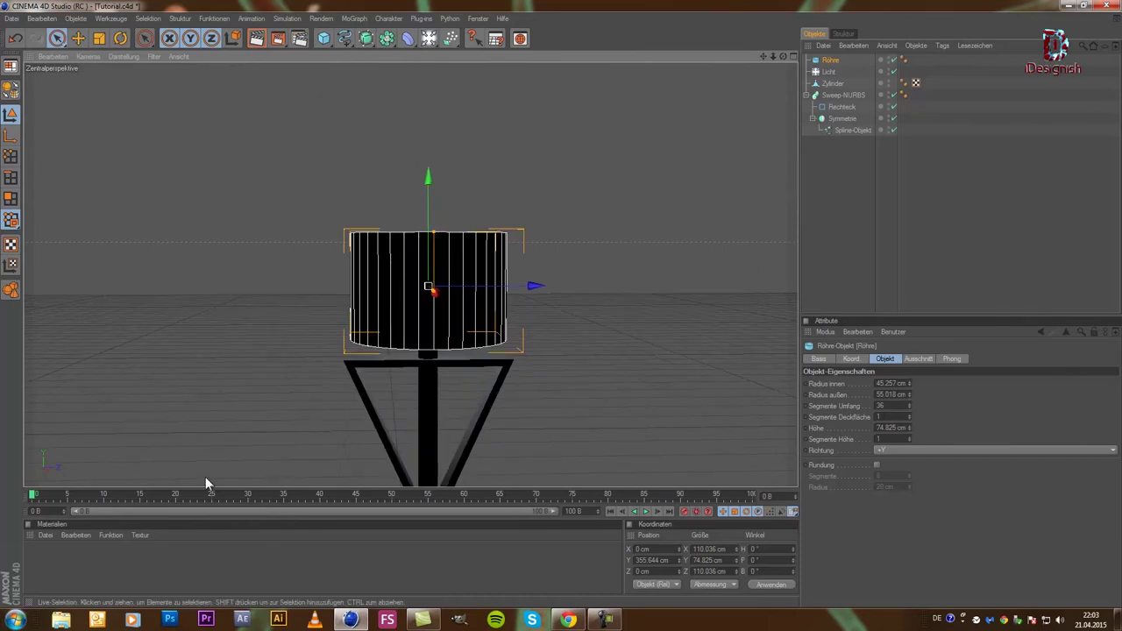
{"action": "middle_click", "coordinate": [219, 240]}
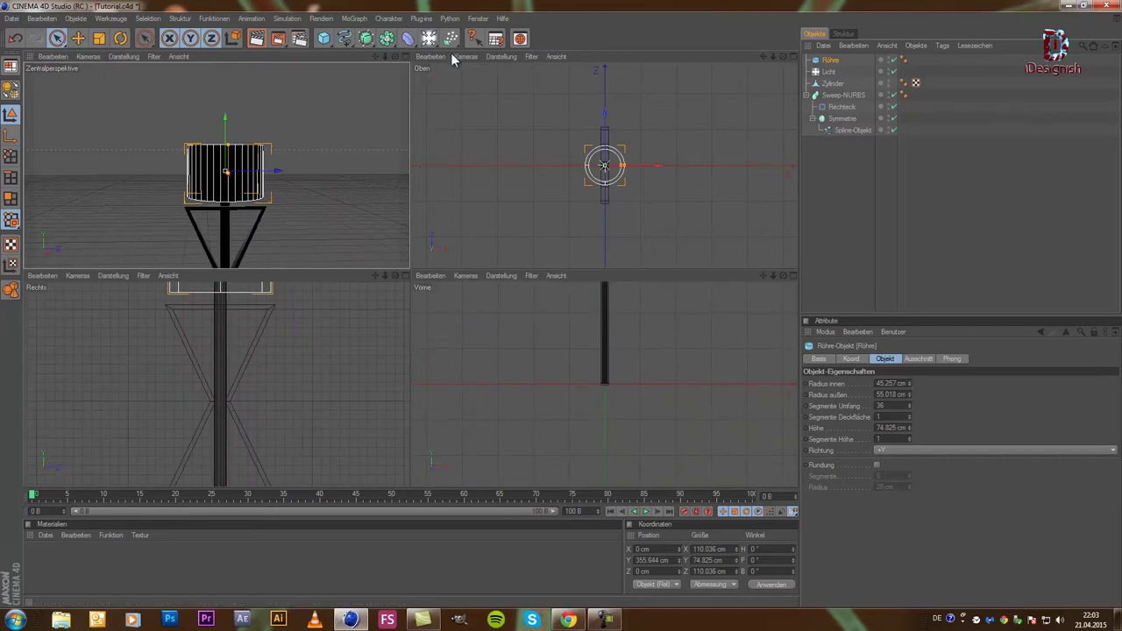
{"action": "middle_click", "coordinate": [198, 121]}
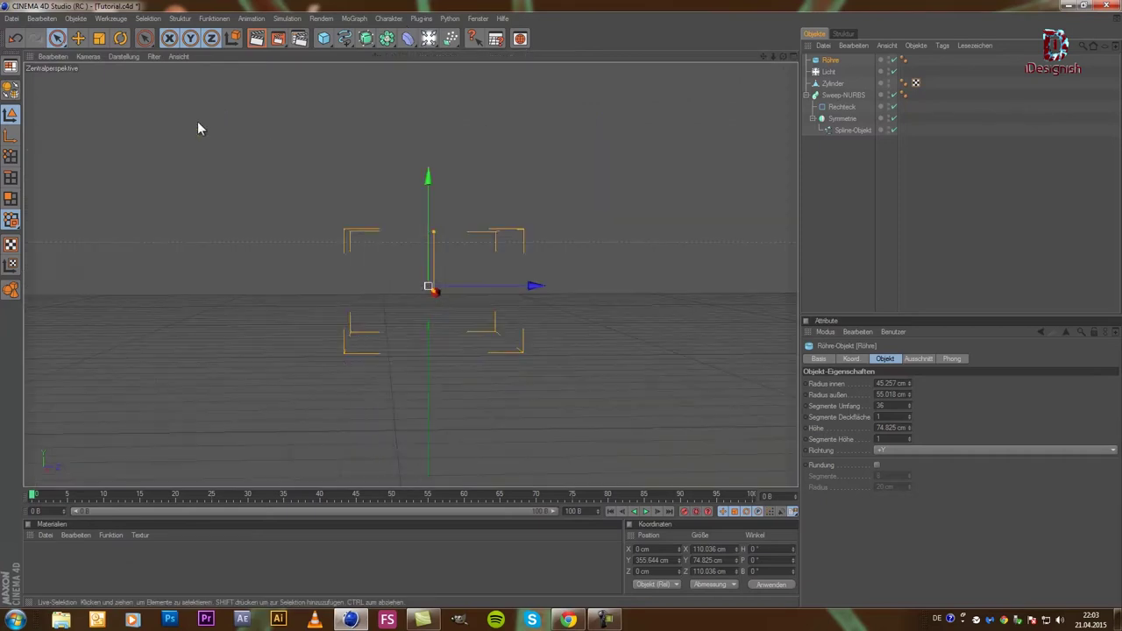
- Add a Ring primitive and raise it toward the lampshade
{"action": "left_click", "coordinate": [323, 37]}
{"action": "left_click", "coordinate": [656, 96]}
{"action": "scroll", "coordinate": [448, 399], "scroll_direction": "down", "scroll_amount": 3}
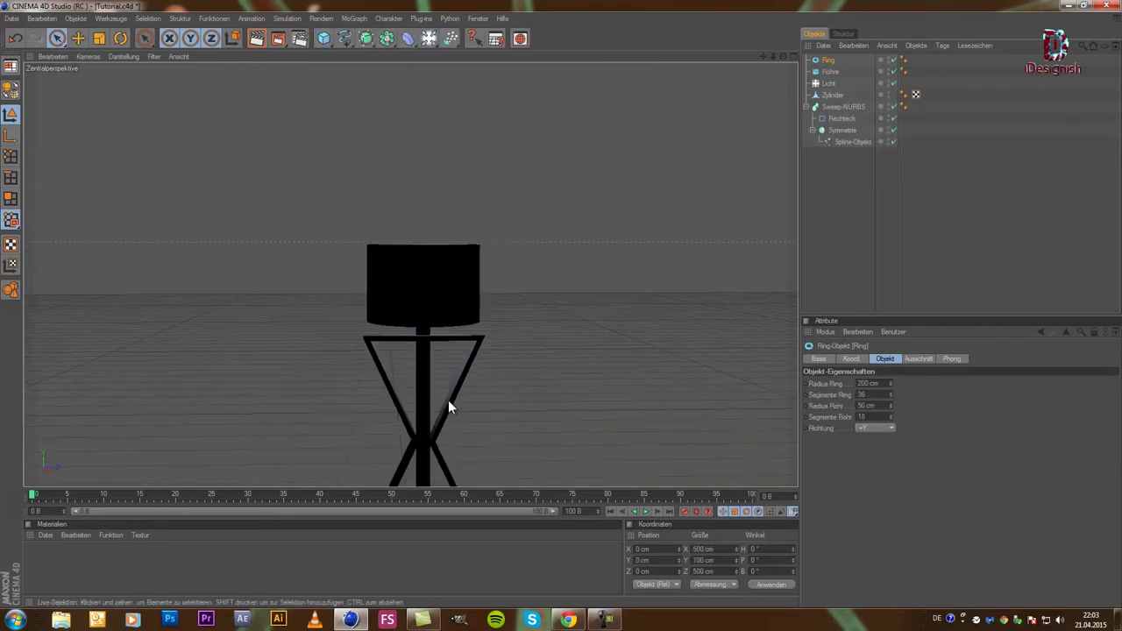
{"action": "scroll", "coordinate": [440, 399], "scroll_direction": "down", "scroll_amount": 2}
{"action": "scroll", "coordinate": [436, 416], "scroll_direction": "down", "scroll_amount": 1}
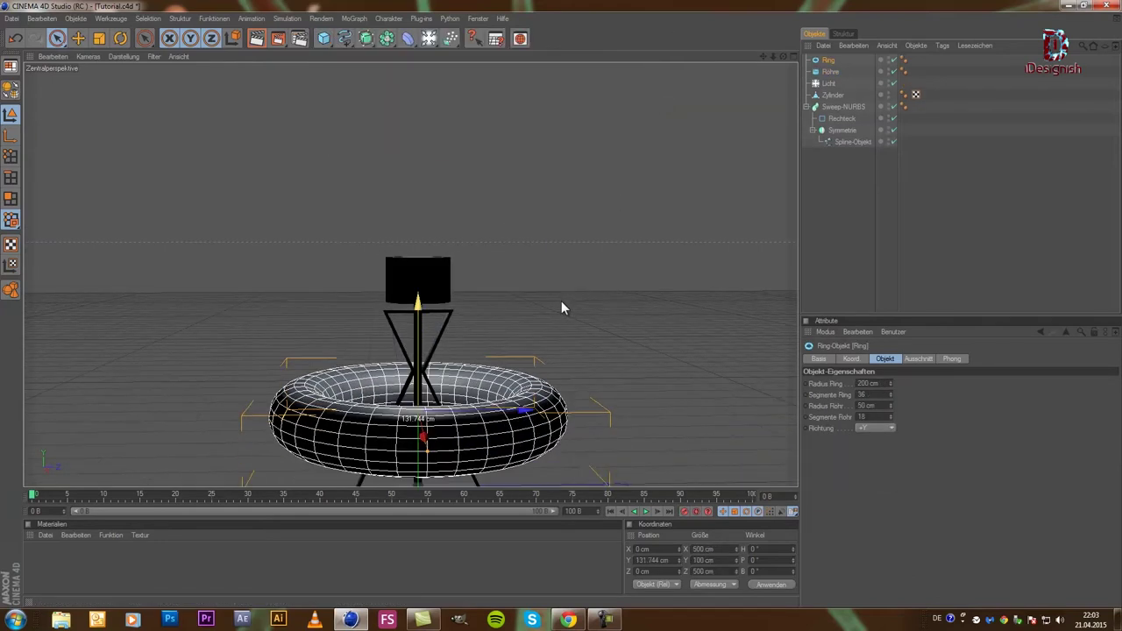
{"action": "left_click_drag", "start_coordinate": [419, 390], "coordinate": [399, 348]}
{"action": "scroll", "coordinate": [403, 351], "scroll_direction": "up", "scroll_amount": 2}
{"action": "scroll", "coordinate": [425, 355], "scroll_direction": "up", "scroll_amount": 3}
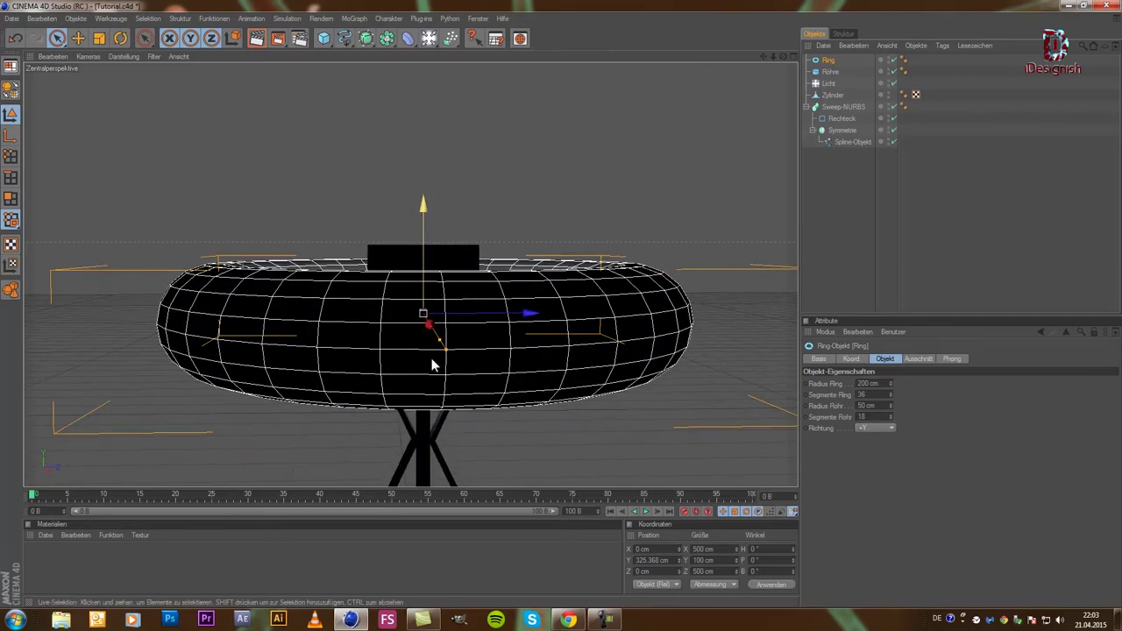
- Shrink the ring's radius and thin its tube into a slim band
{"action": "mouse_move", "coordinate": [558, 314]}
{"action": "left_mouse_down"}
{"action": "mouse_move", "coordinate": [534, 306]}
{"action": "mouse_move", "coordinate": [556, 313]}
{"action": "mouse_move", "coordinate": [523, 318]}
{"action": "mouse_move", "coordinate": [550, 321]}
{"action": "left_mouse_up"}
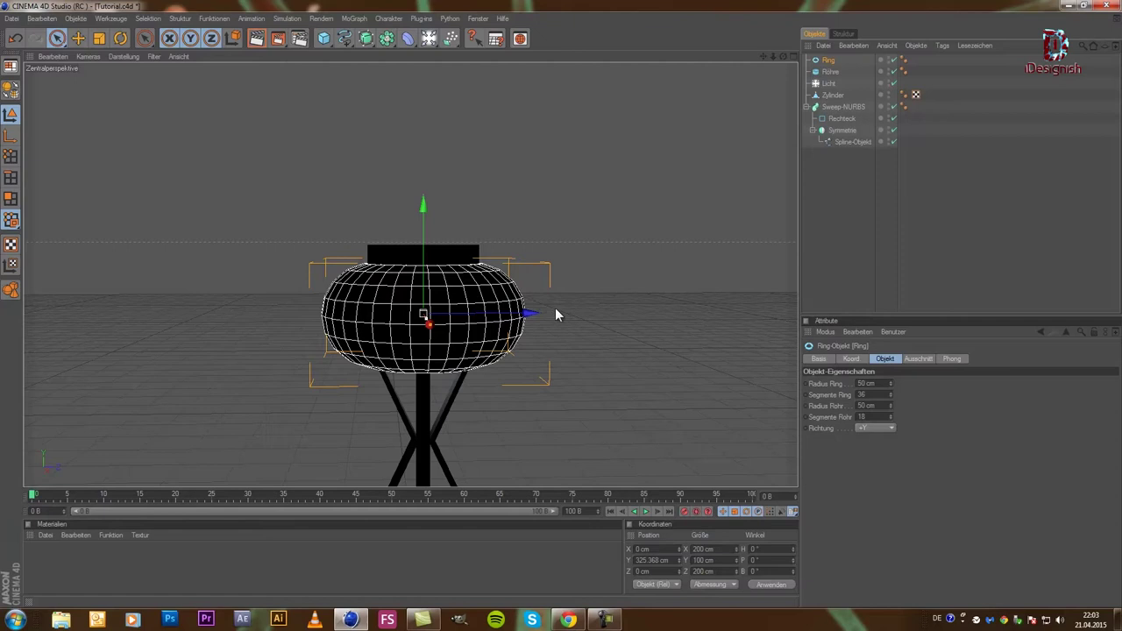
{"action": "left_click_drag", "start_coordinate": [555, 315], "coordinate": [562, 311]}
{"action": "left_click_drag", "start_coordinate": [429, 332], "coordinate": [562, 311]}
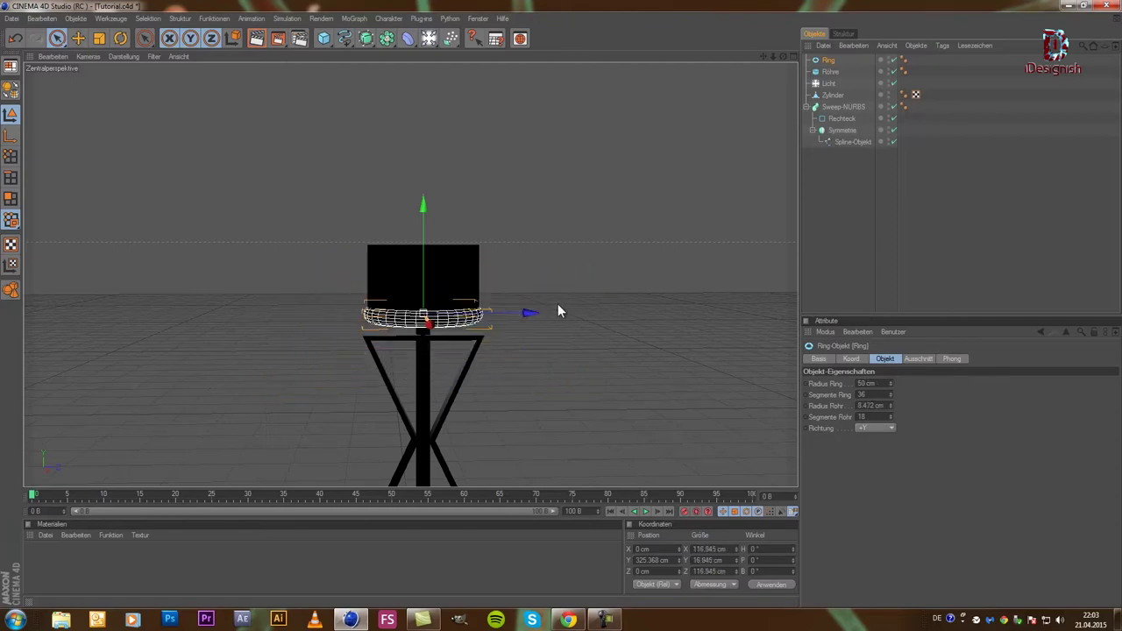
{"action": "mouse_move", "coordinate": [562, 311]}
{"action": "left_mouse_down"}
{"action": "mouse_move", "coordinate": [420, 313]}
{"action": "mouse_move", "coordinate": [434, 279]}
{"action": "left_mouse_up"}
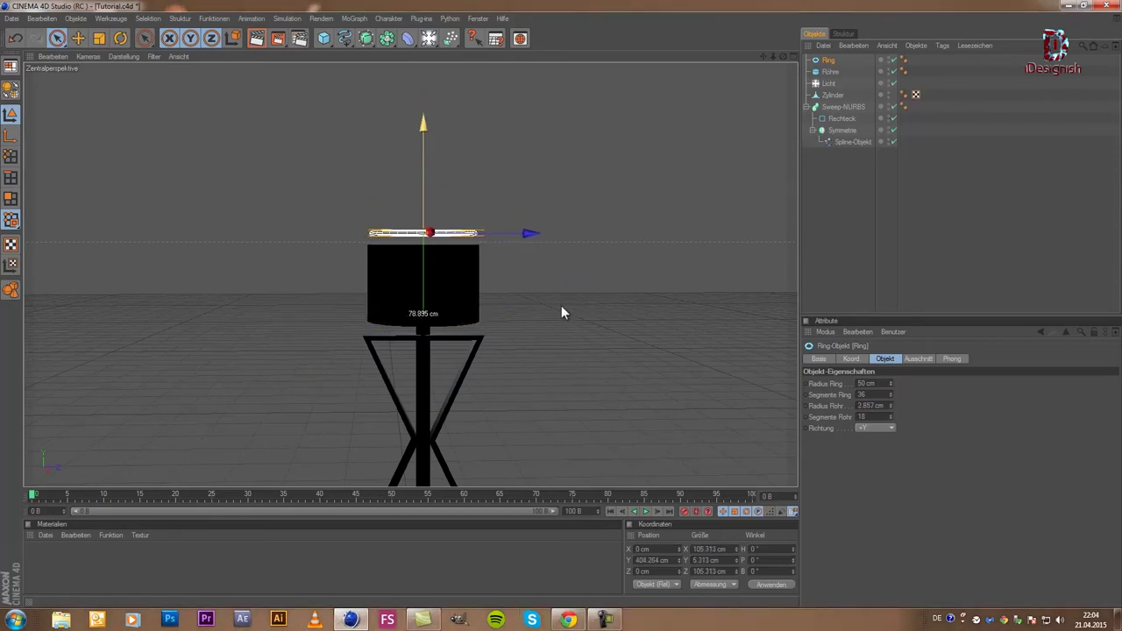
{"action": "scroll", "coordinate": [447, 225], "scroll_direction": "up", "scroll_amount": 2}
{"action": "scroll", "coordinate": [448, 210], "scroll_direction": "up", "scroll_amount": 2}
{"action": "scroll", "coordinate": [438, 193], "scroll_direction": "up", "scroll_amount": 3}
{"action": "scroll", "coordinate": [438, 199], "scroll_direction": "down", "scroll_amount": 2}
{"action": "scroll", "coordinate": [446, 167], "scroll_direction": "down", "scroll_amount": 1}
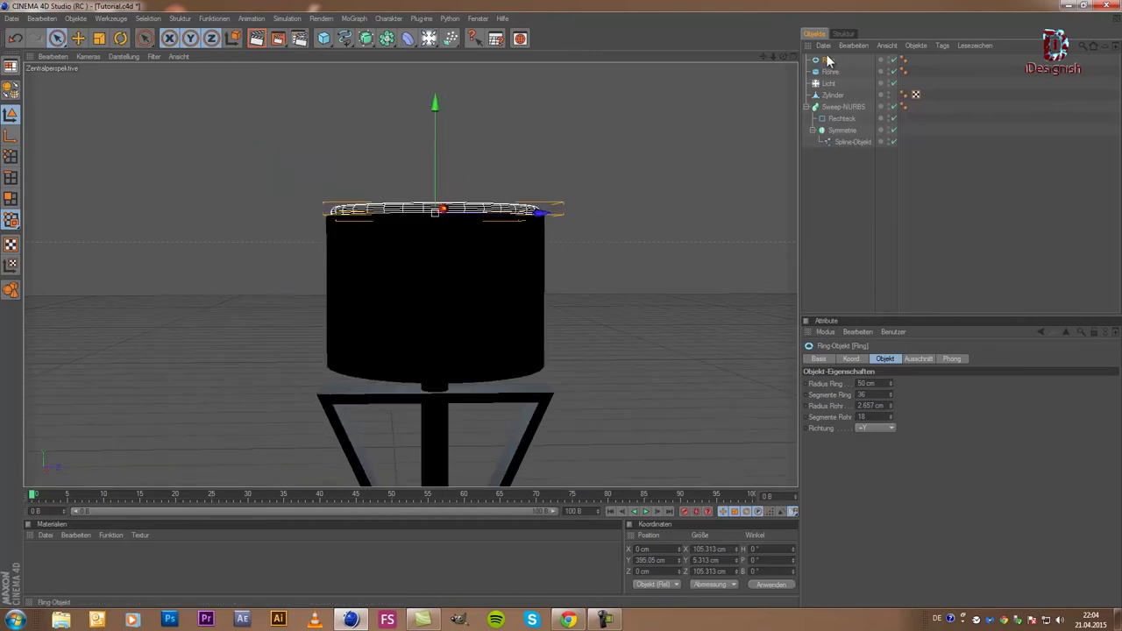
- Fit the ring onto the shade's top rim: ring radius 54.677 cm, tube radius 2.514 cm
{"action": "left_click_drag", "start_coordinate": [784, 57], "coordinate": [561, 308]}
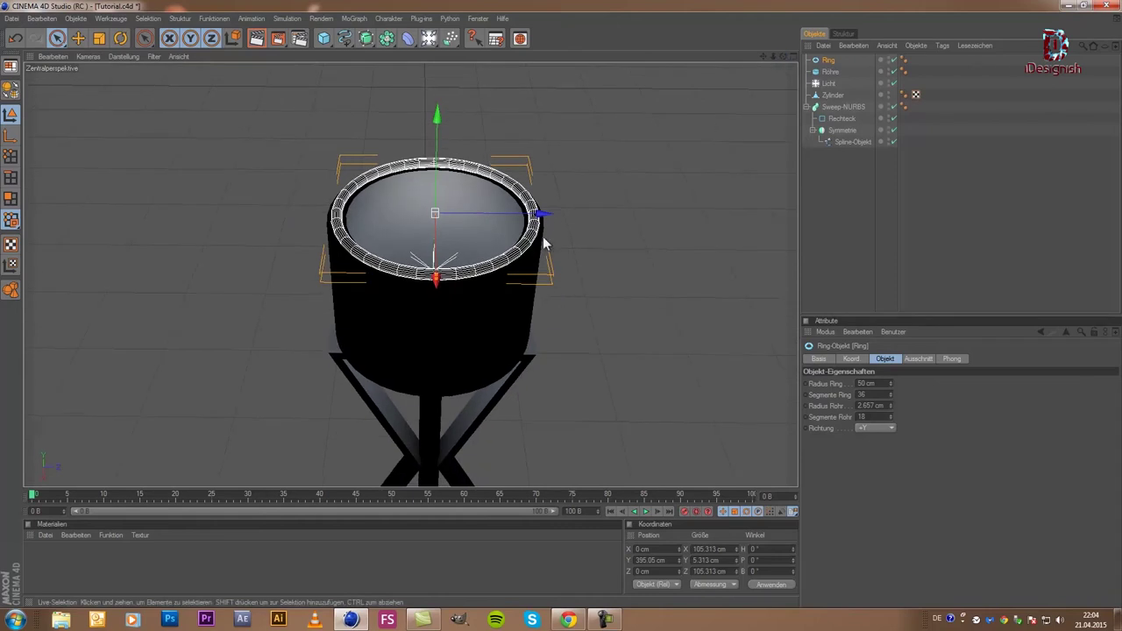
{"action": "left_click_drag", "start_coordinate": [442, 281], "coordinate": [563, 311]}
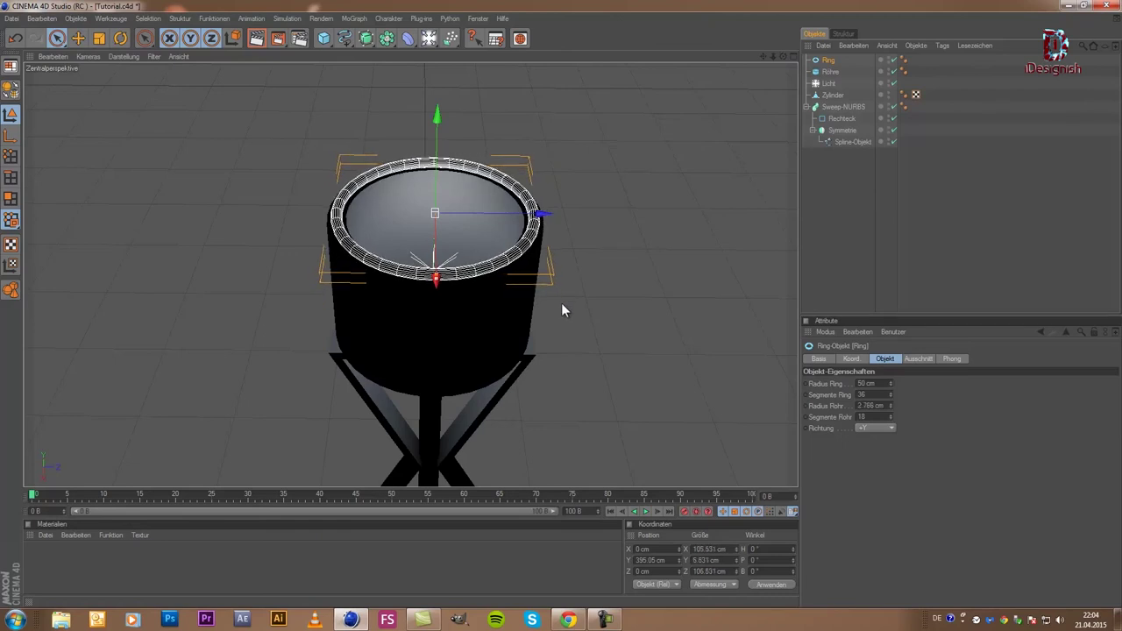
{"action": "left_click_drag", "start_coordinate": [440, 277], "coordinate": [563, 311]}
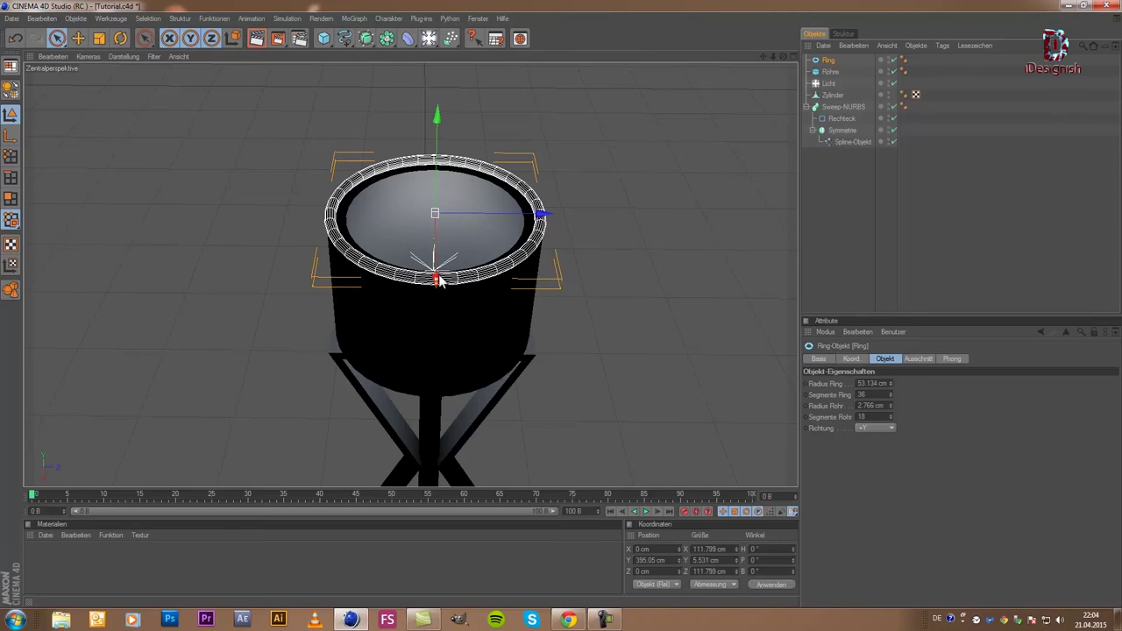
{"action": "left_click_drag", "start_coordinate": [440, 286], "coordinate": [562, 310]}
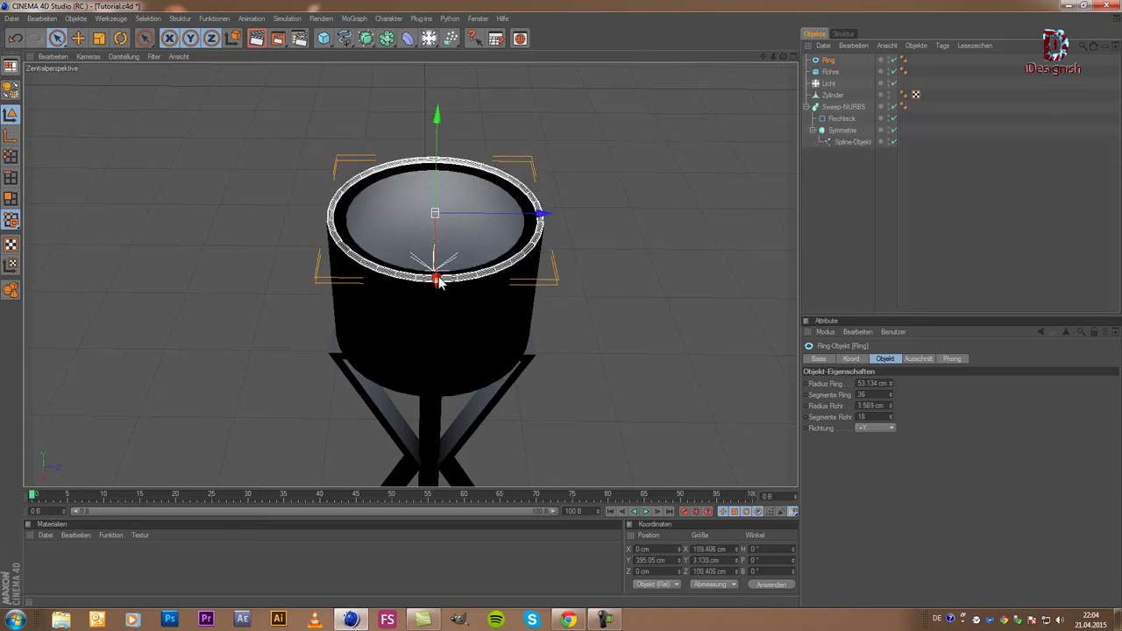
{"action": "left_click_drag", "start_coordinate": [438, 279], "coordinate": [563, 311]}
{"action": "left_click_drag", "start_coordinate": [436, 172], "coordinate": [563, 310]}
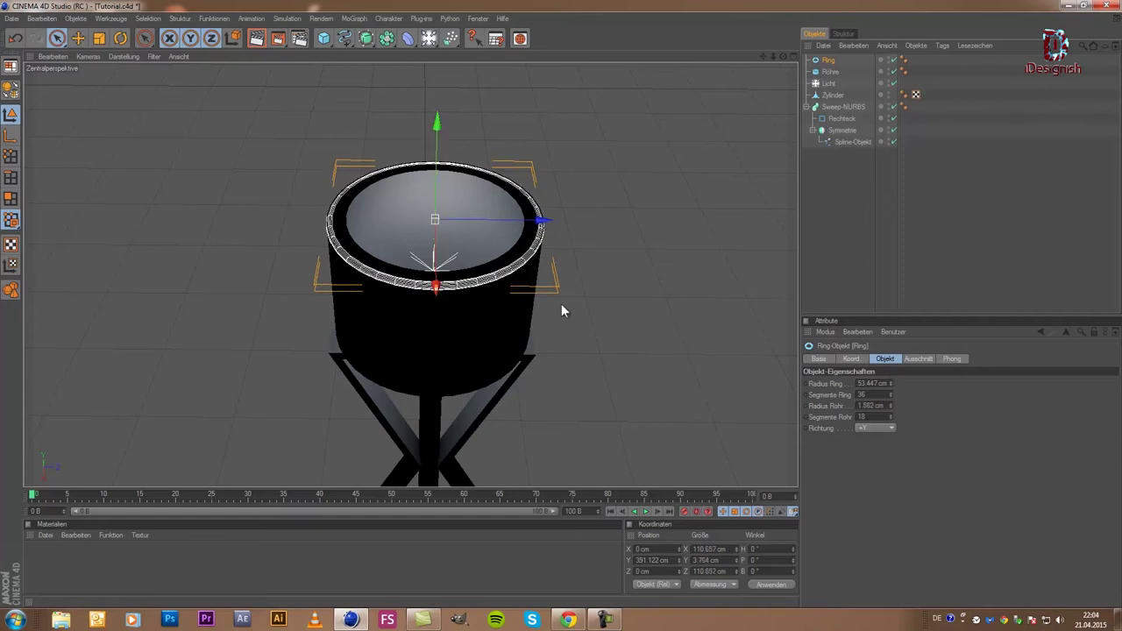
{"action": "left_click_drag", "start_coordinate": [561, 310], "coordinate": [563, 310]}
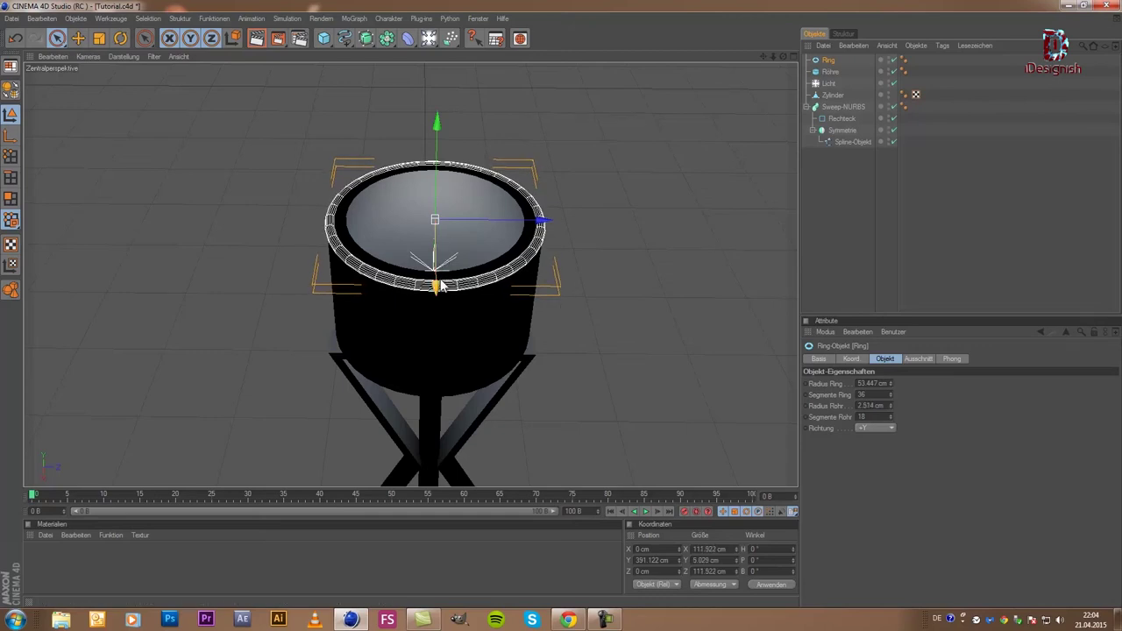
{"action": "left_click_drag", "start_coordinate": [438, 290], "coordinate": [564, 311]}
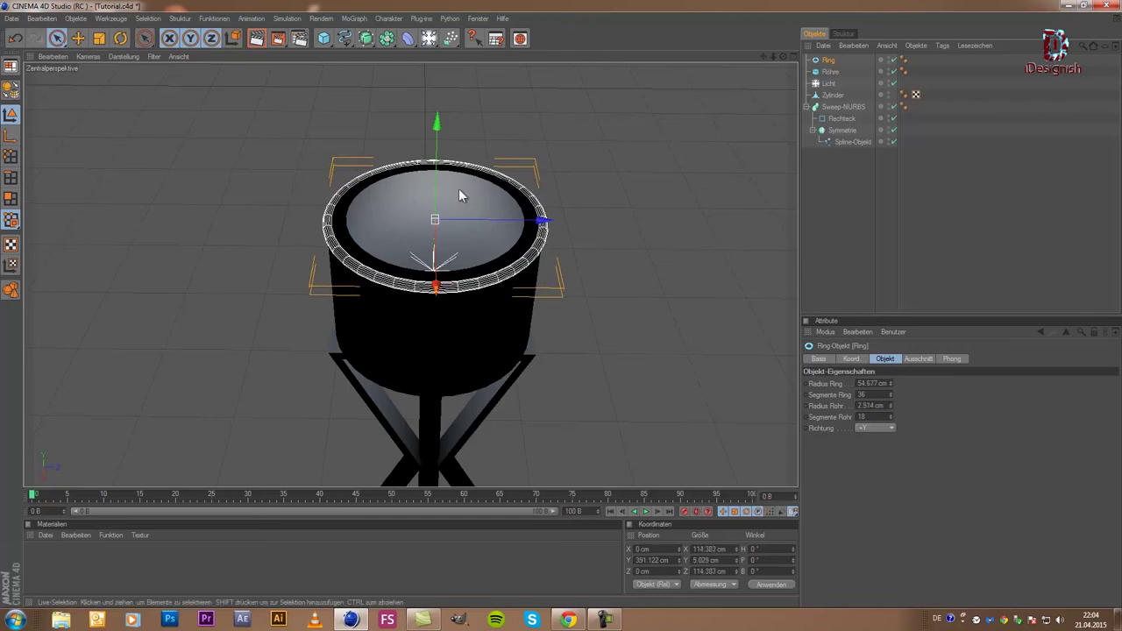
{"action": "left_click_drag", "start_coordinate": [438, 182], "coordinate": [561, 306]}
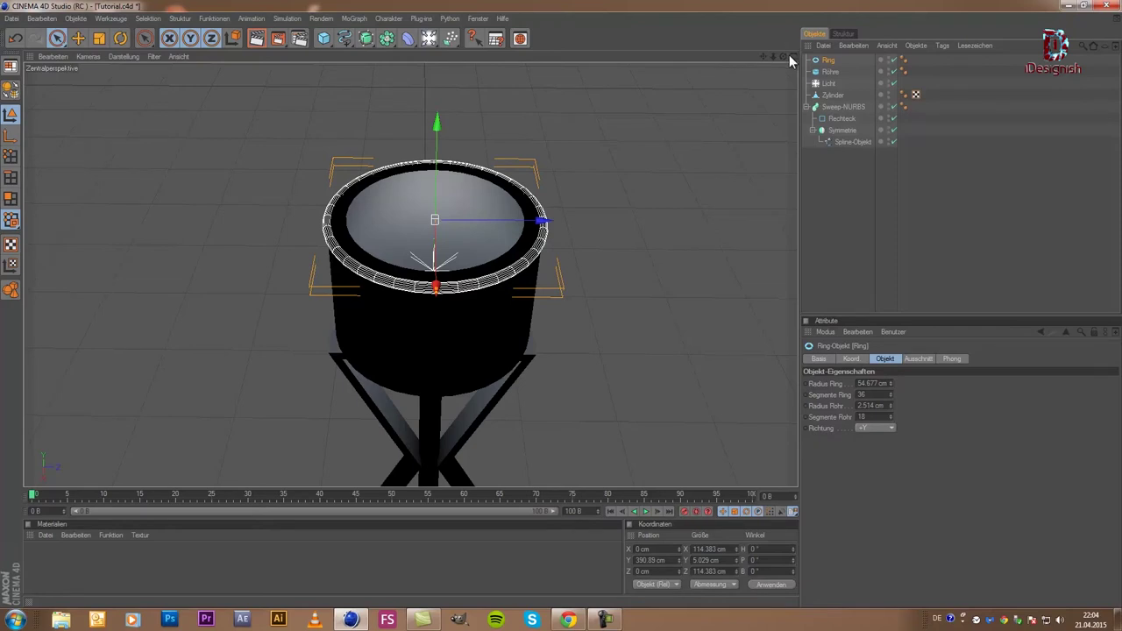
{"action": "left_click_drag", "start_coordinate": [783, 56], "coordinate": [563, 313]}
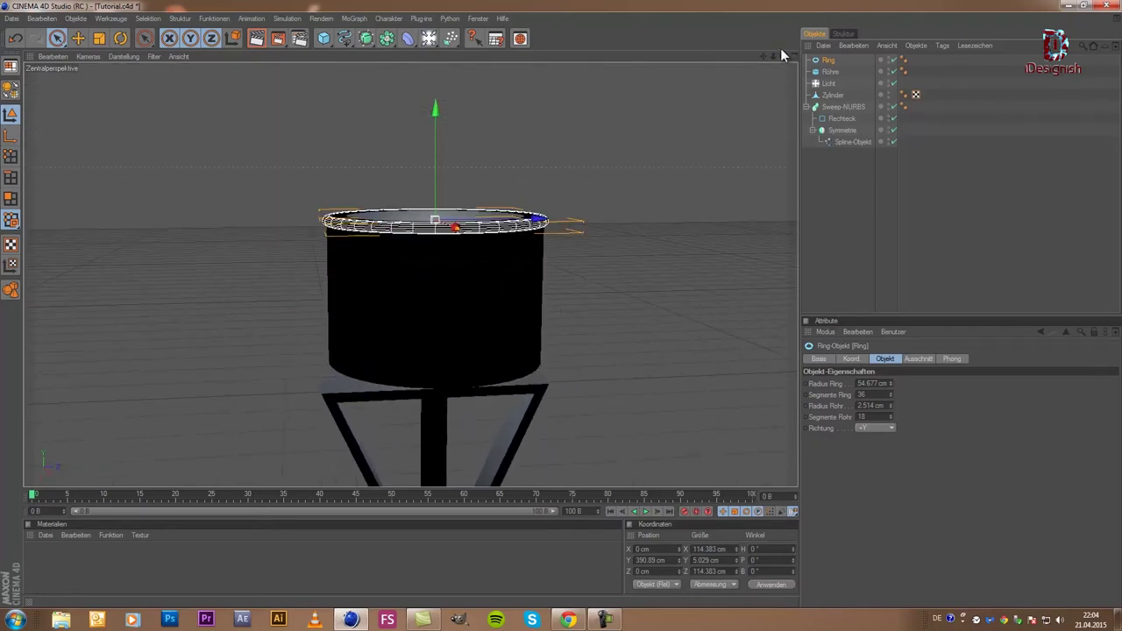
- Duplicate the ring as Ring.1 and move it down to the shade's bottom rim at Y 316.726 cm
{"action": "key", "text": "ctrl+c"}
{"action": "key", "text": "ctrl+v"}
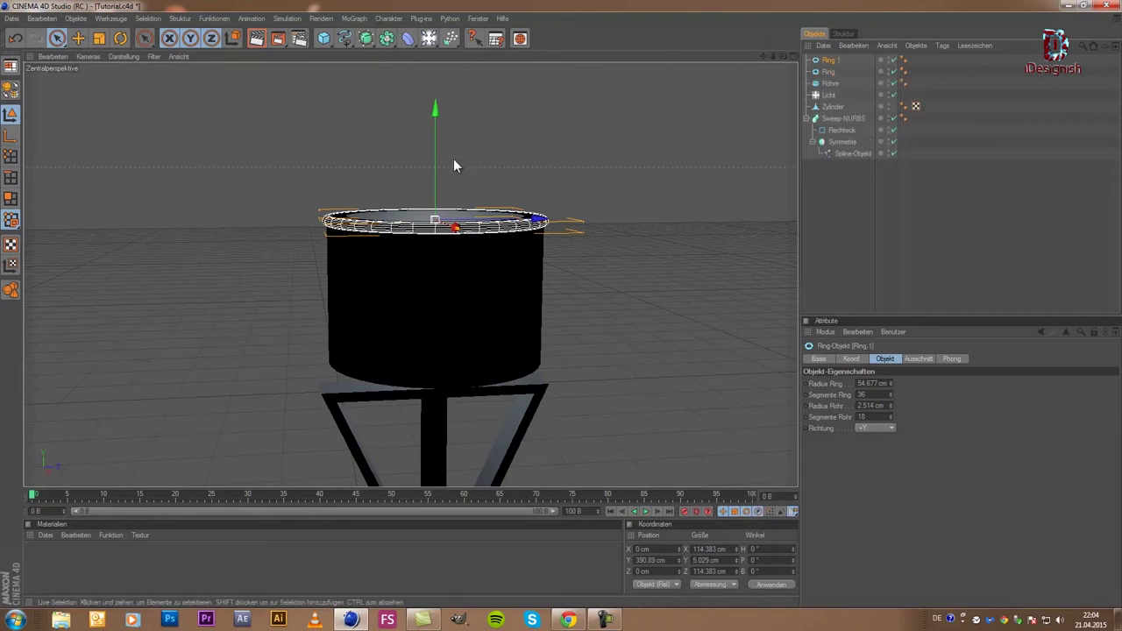
{"action": "left_click_drag", "start_coordinate": [433, 175], "coordinate": [563, 310]}
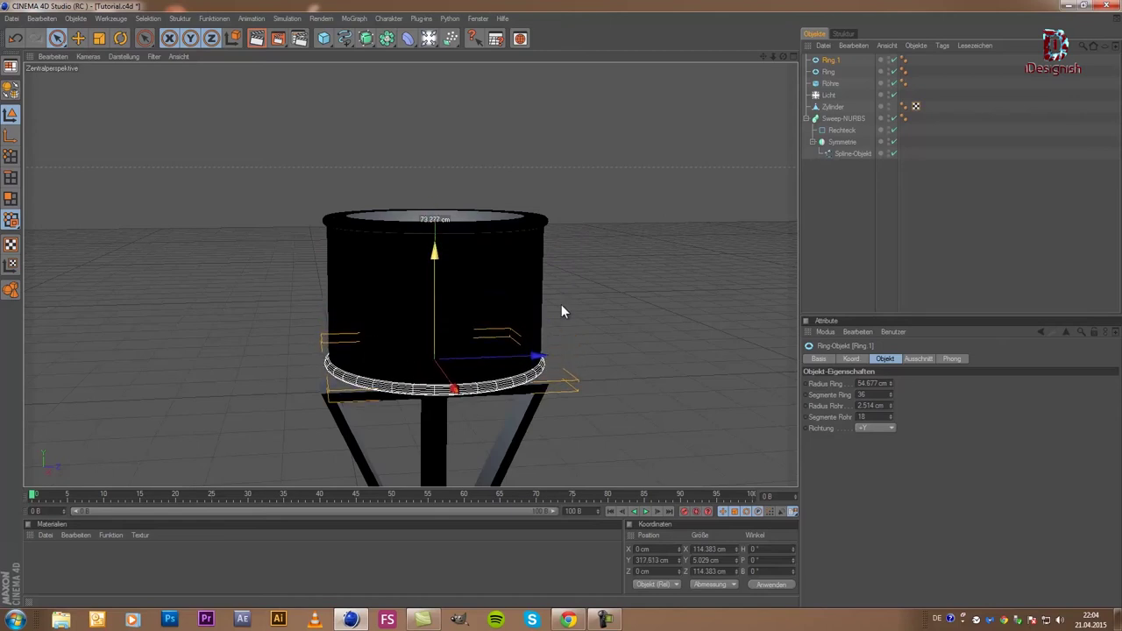
{"action": "left_click_drag", "start_coordinate": [563, 311], "coordinate": [562, 309]}
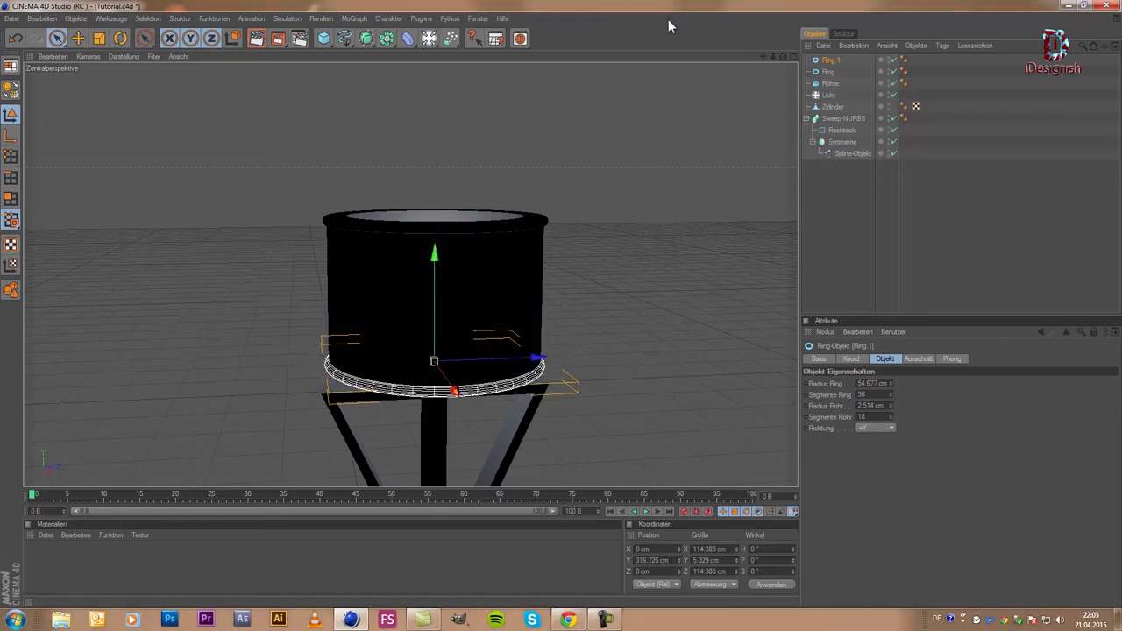
{"action": "left_click_drag", "start_coordinate": [788, 62], "coordinate": [563, 310]}
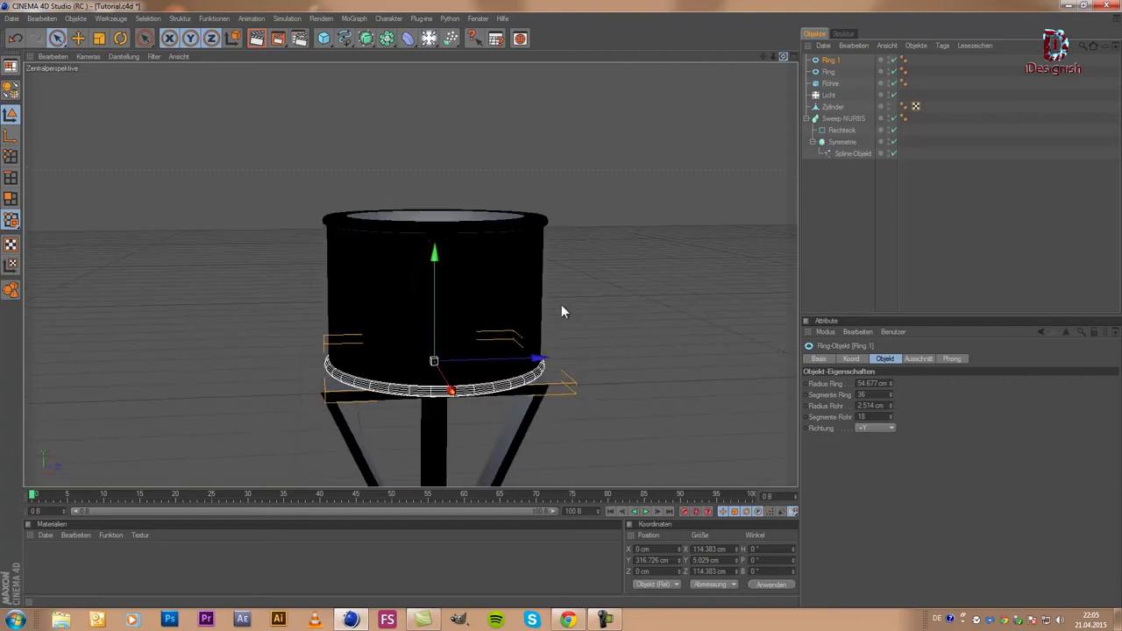
- Keep the original Ring at the shade top (Y 390.89 cm), undoing an accidental nudge
{"action": "left_click", "coordinate": [493, 215]}
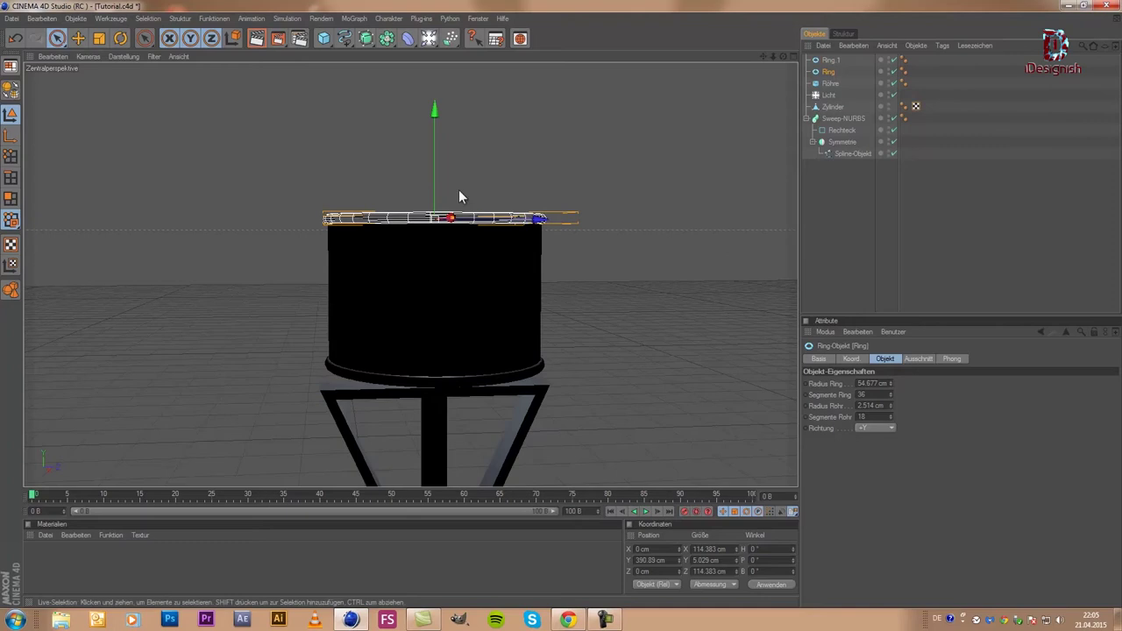
{"action": "left_click_drag", "start_coordinate": [435, 177], "coordinate": [563, 311]}
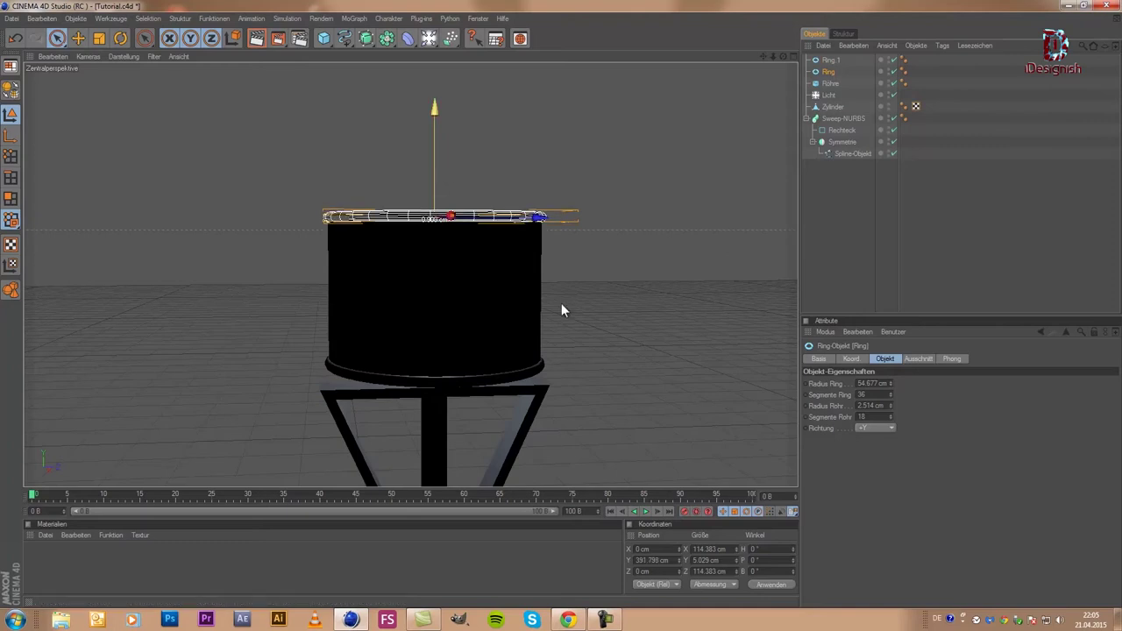
{"action": "key", "text": "ctrl+z"}
{"action": "scroll", "coordinate": [637, 252], "scroll_direction": "down", "scroll_amount": 2}
{"action": "scroll", "coordinate": [647, 264], "scroll_direction": "down", "scroll_amount": 2}
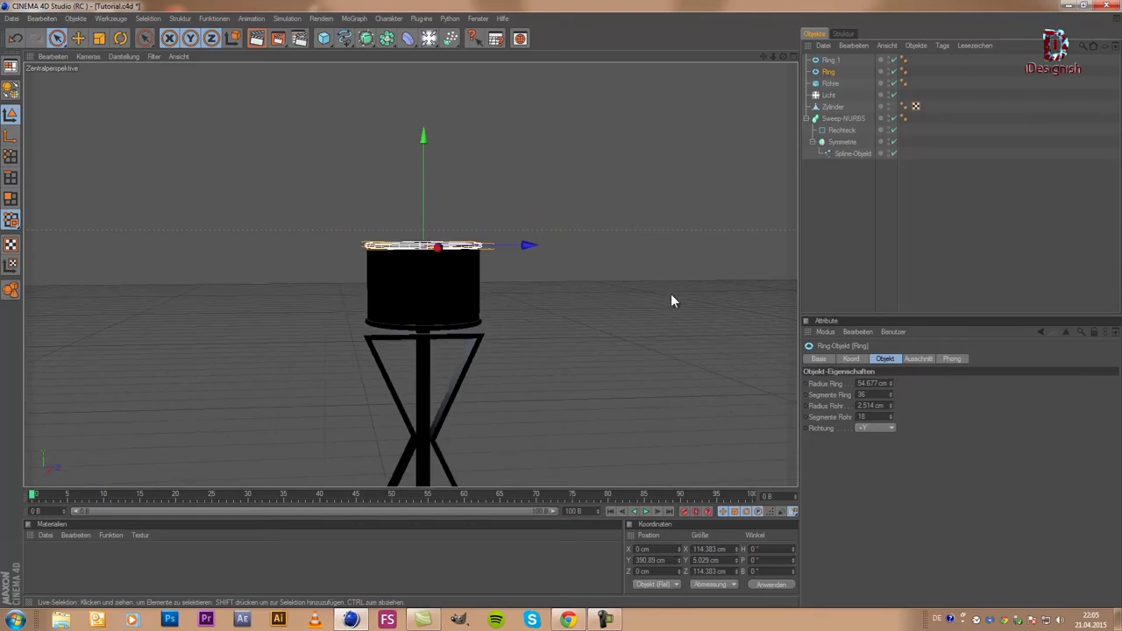
{"action": "scroll", "coordinate": [670, 293], "scroll_direction": "down", "scroll_amount": 3}
{"action": "scroll", "coordinate": [570, 381], "scroll_direction": "down", "scroll_amount": 2}
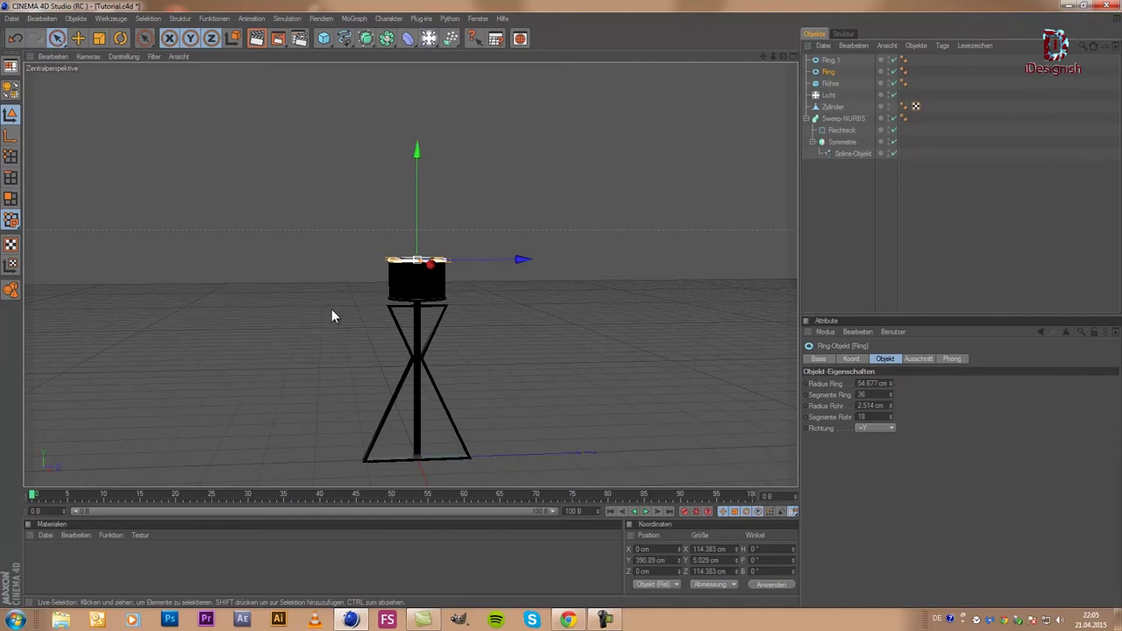
- Group all the lamp's objects under a null object named 'Lampe'
{"action": "left_click_drag", "start_coordinate": [852, 32], "coordinate": [851, 43]}
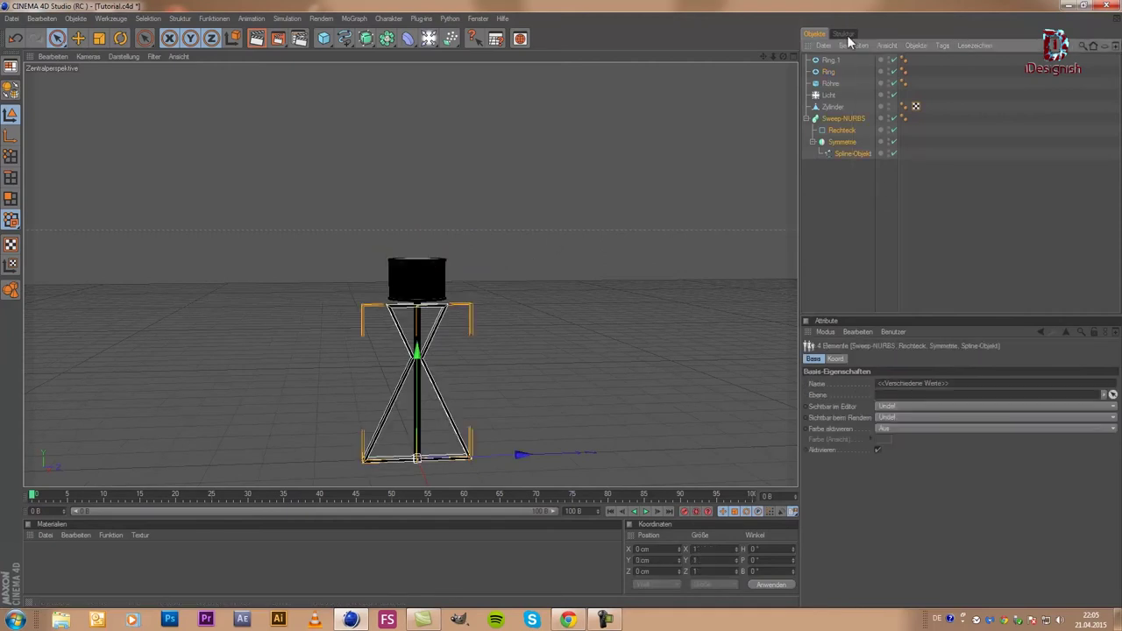
{"action": "left_click_drag", "start_coordinate": [830, 238], "coordinate": [827, 33]}
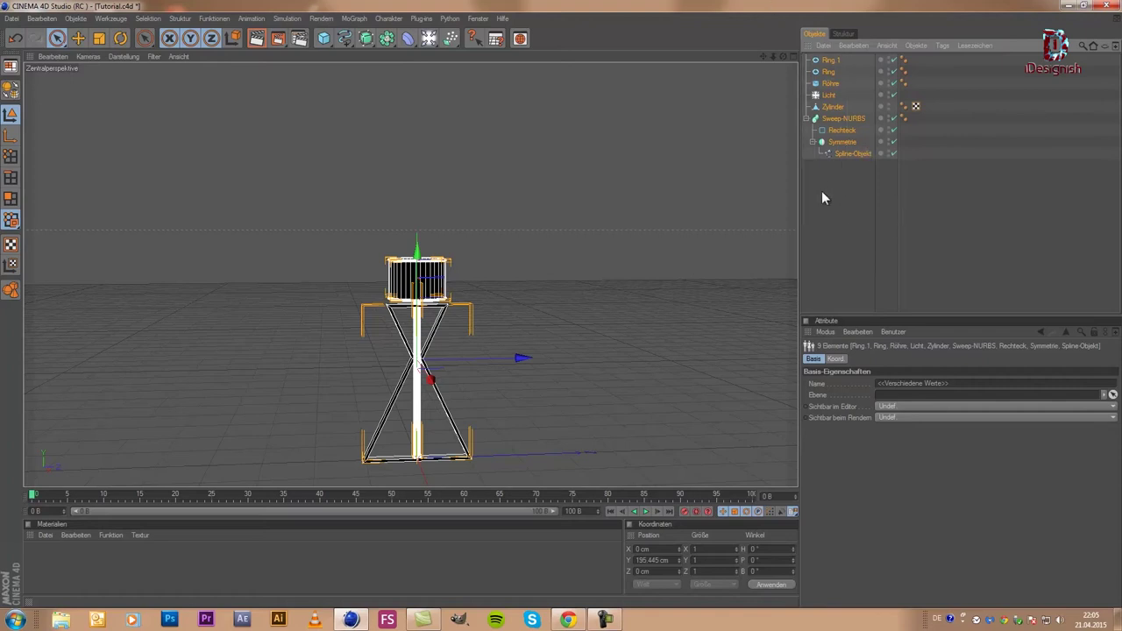
{"action": "key", "text": "alt+g"}
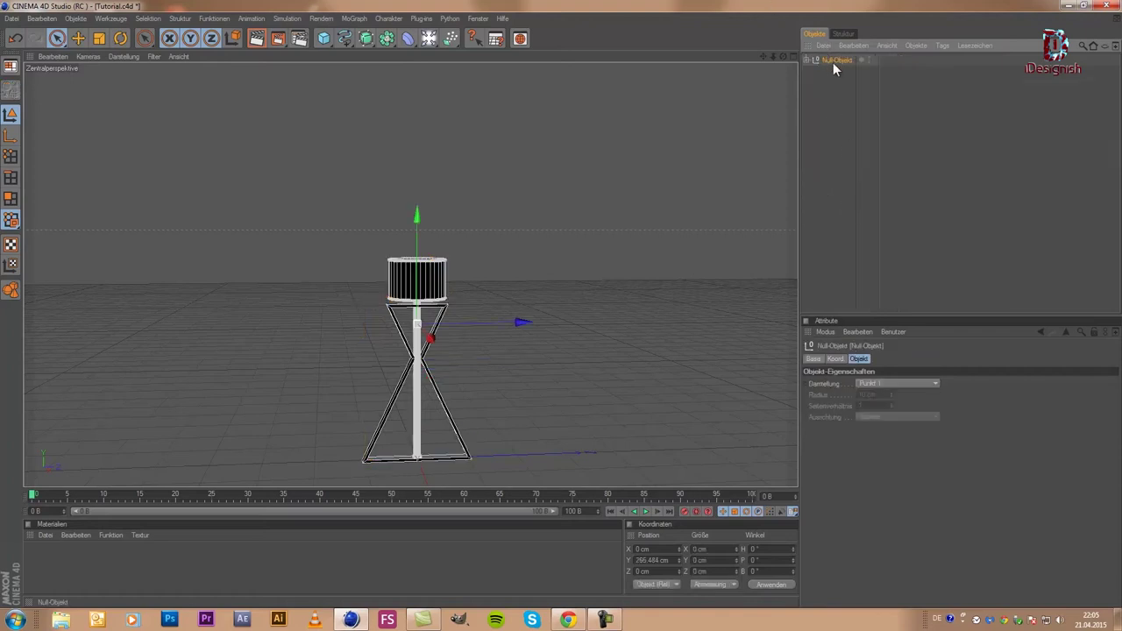
{"action": "double_click", "coordinate": [836, 60]}
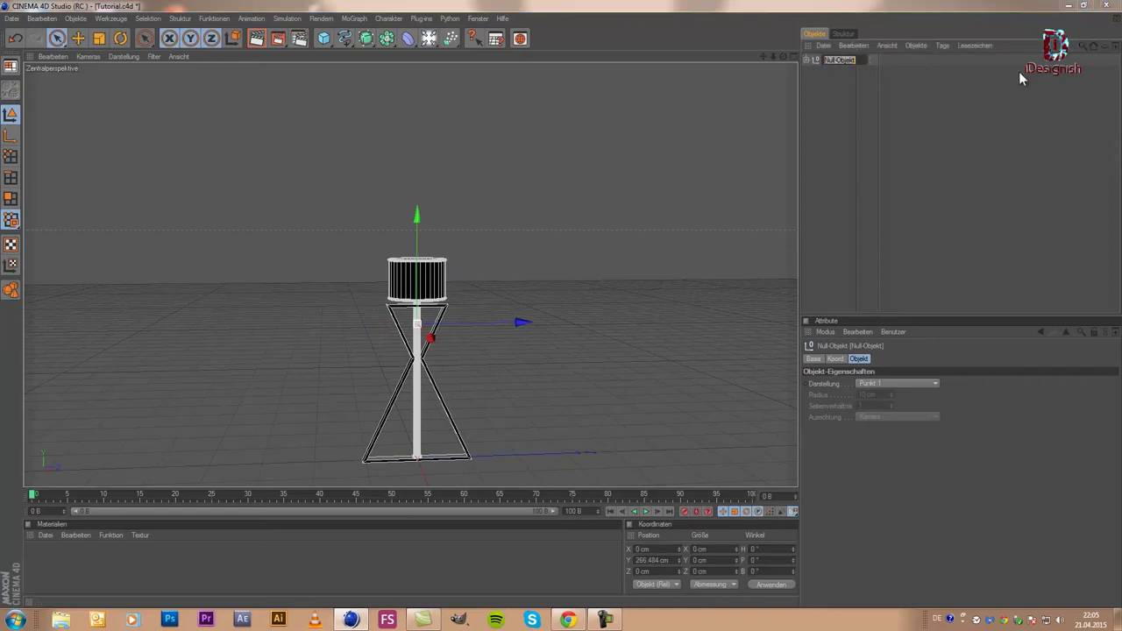
{"action": "type", "text": "Lampe"}
{"action": "key", "text": "Return"}
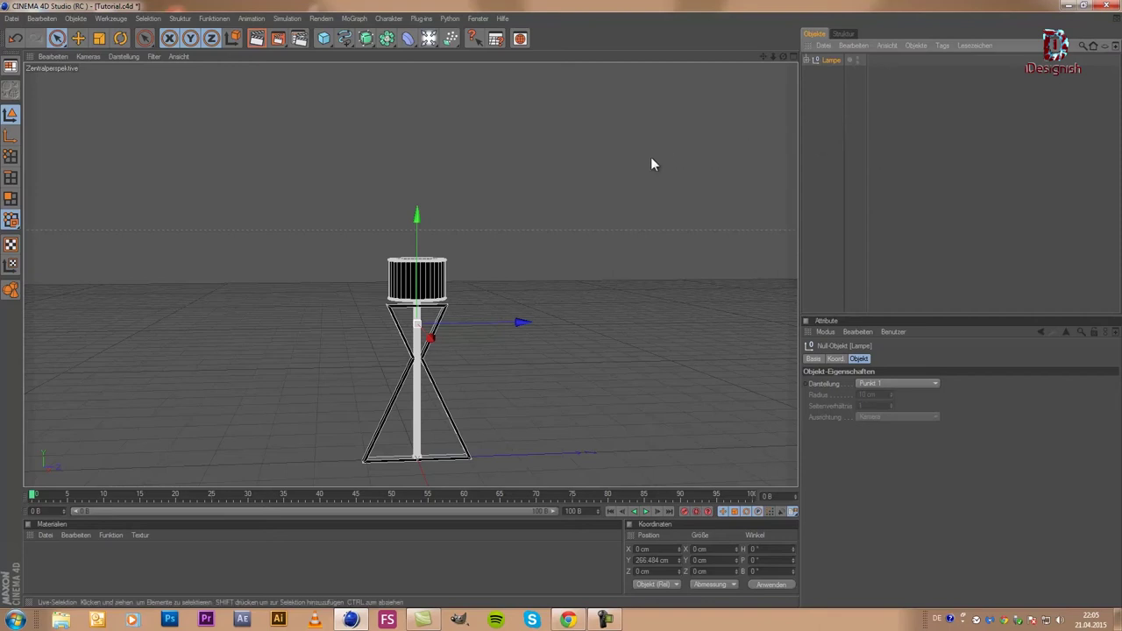
- Hide the Lampe group in the viewport
{"action": "scroll", "coordinate": [588, 252], "scroll_direction": "up", "scroll_amount": 1}
{"action": "scroll", "coordinate": [592, 246], "scroll_direction": "up", "scroll_amount": 1}
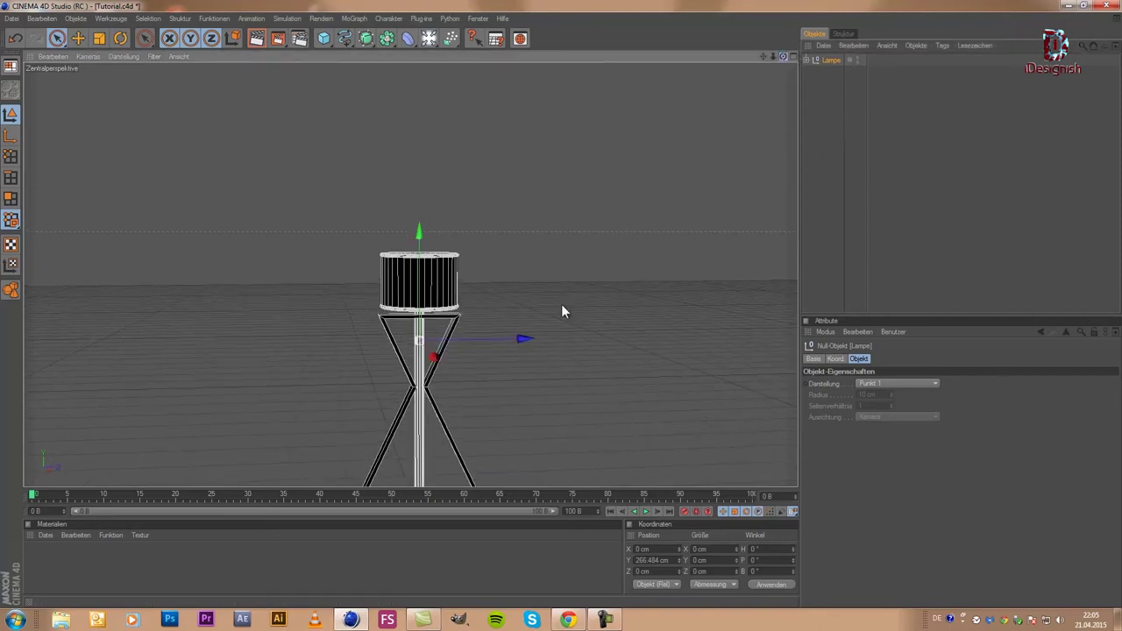
{"action": "scroll", "coordinate": [561, 303], "scroll_direction": "up", "scroll_amount": 1}
{"action": "scroll", "coordinate": [614, 158], "scroll_direction": "down", "scroll_amount": 1}
{"action": "scroll", "coordinate": [464, 207], "scroll_direction": "down", "scroll_amount": 1}
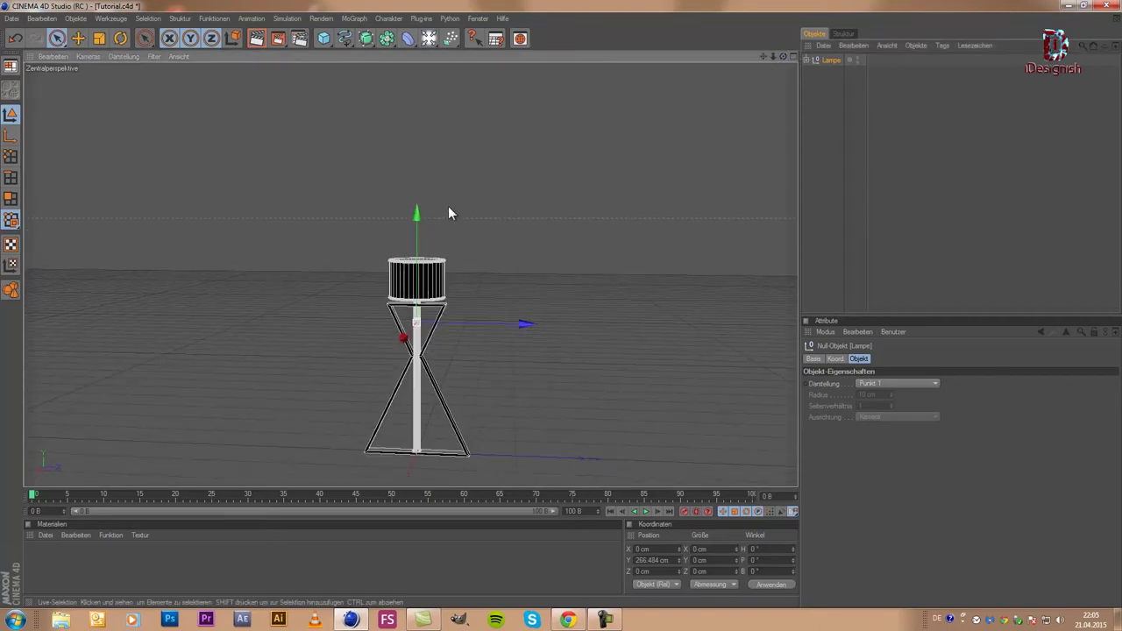
{"action": "left_click", "coordinate": [858, 58]}
{"action": "left_click", "coordinate": [858, 58]}
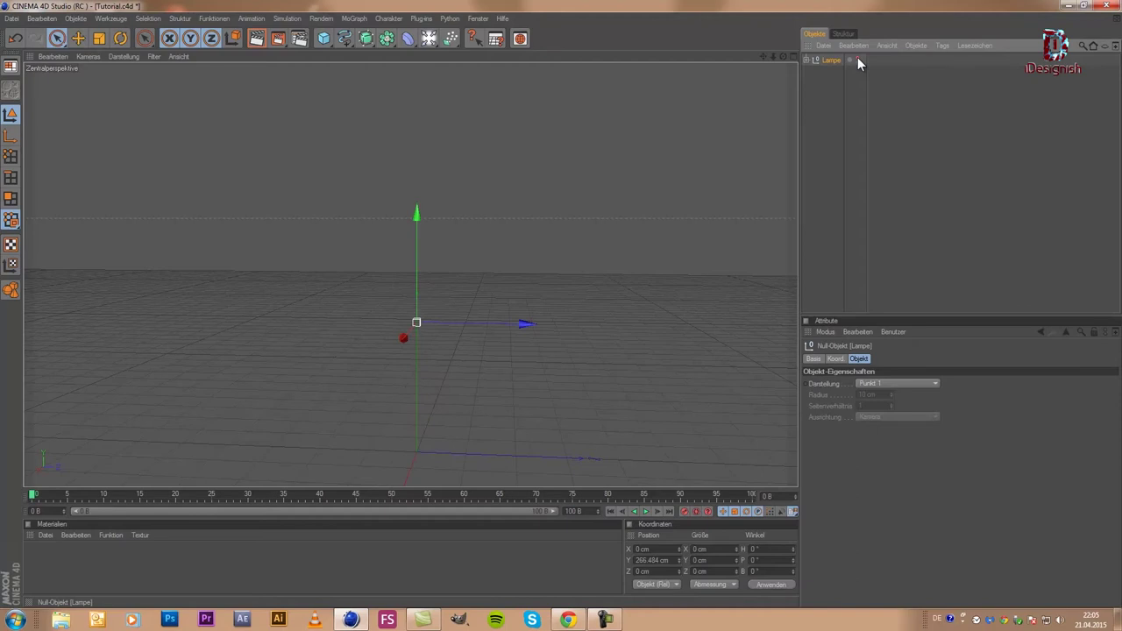
- Maximise the Rechts side view and pick the Linear spline tool
{"action": "middle_click", "coordinate": [513, 273]}
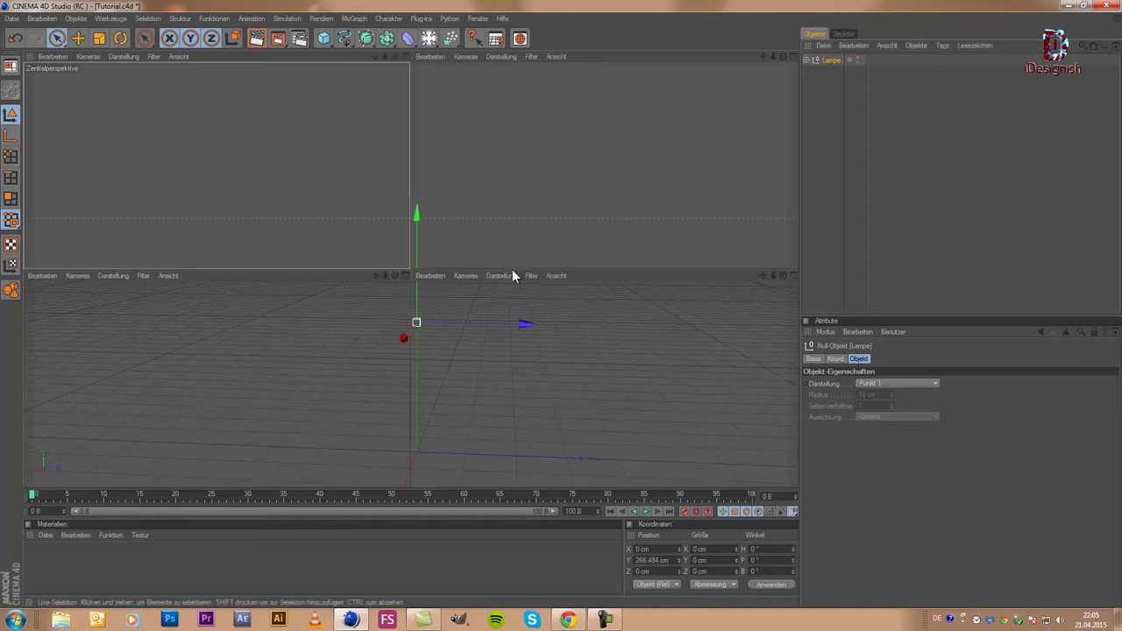
{"action": "middle_click", "coordinate": [171, 377]}
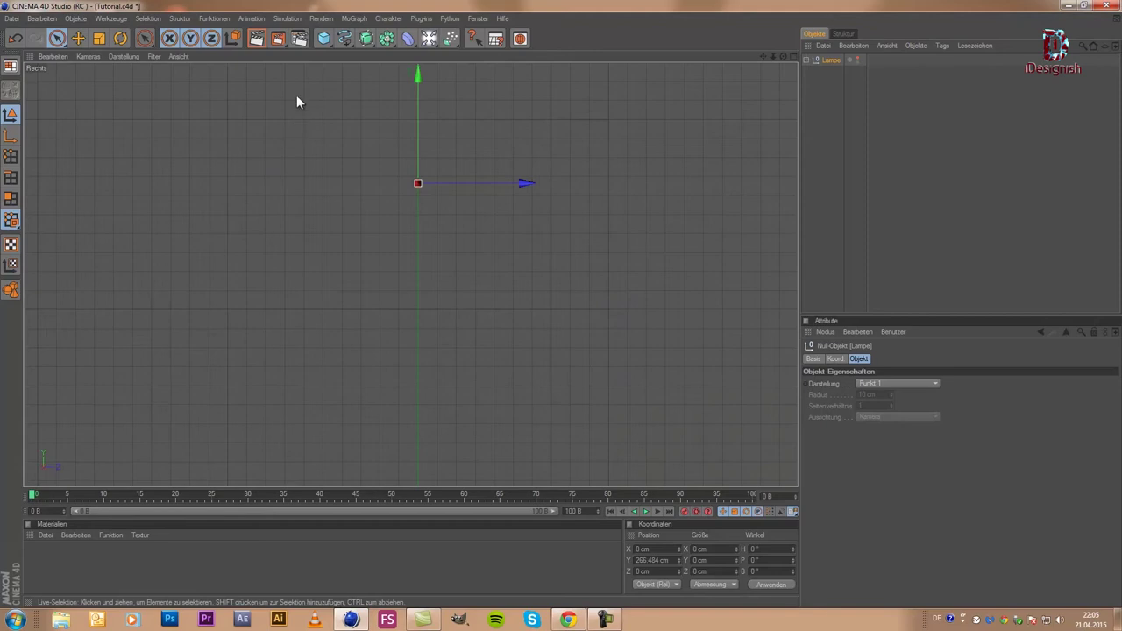
{"action": "left_click", "coordinate": [343, 39]}
{"action": "left_click", "coordinate": [498, 72]}
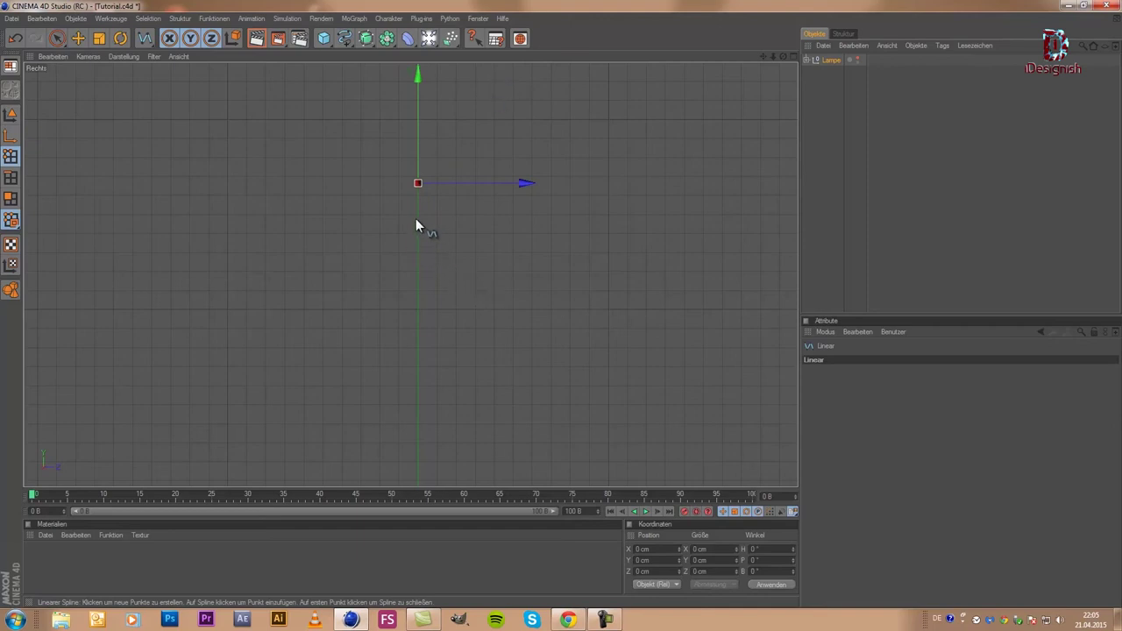
{"action": "scroll", "coordinate": [415, 224], "scroll_direction": "up", "scroll_amount": 1}
{"action": "scroll", "coordinate": [414, 223], "scroll_direction": "up", "scroll_amount": 2}
{"action": "scroll", "coordinate": [415, 223], "scroll_direction": "up", "scroll_amount": 1}
{"action": "scroll", "coordinate": [415, 223], "scroll_direction": "down", "scroll_amount": 1}
{"action": "scroll", "coordinate": [415, 221], "scroll_direction": "down", "scroll_amount": 1}
{"action": "scroll", "coordinate": [415, 221], "scroll_direction": "down", "scroll_amount": 1}
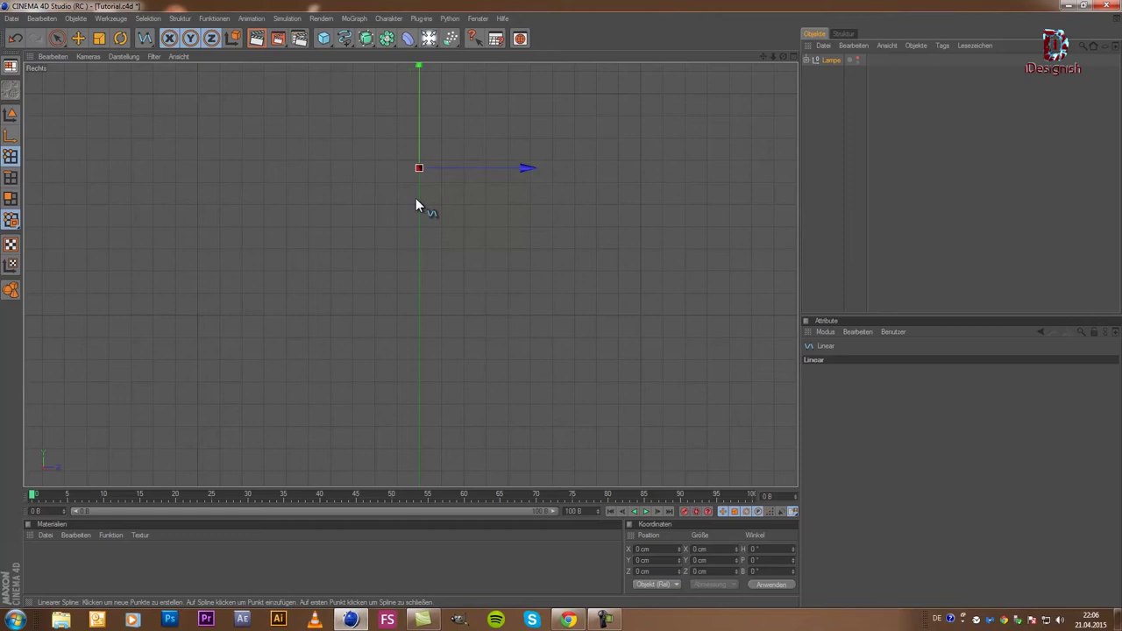
- Draw the points of a notched zigzag profile, undoing misplaced points
{"action": "left_click", "coordinate": [418, 206]}
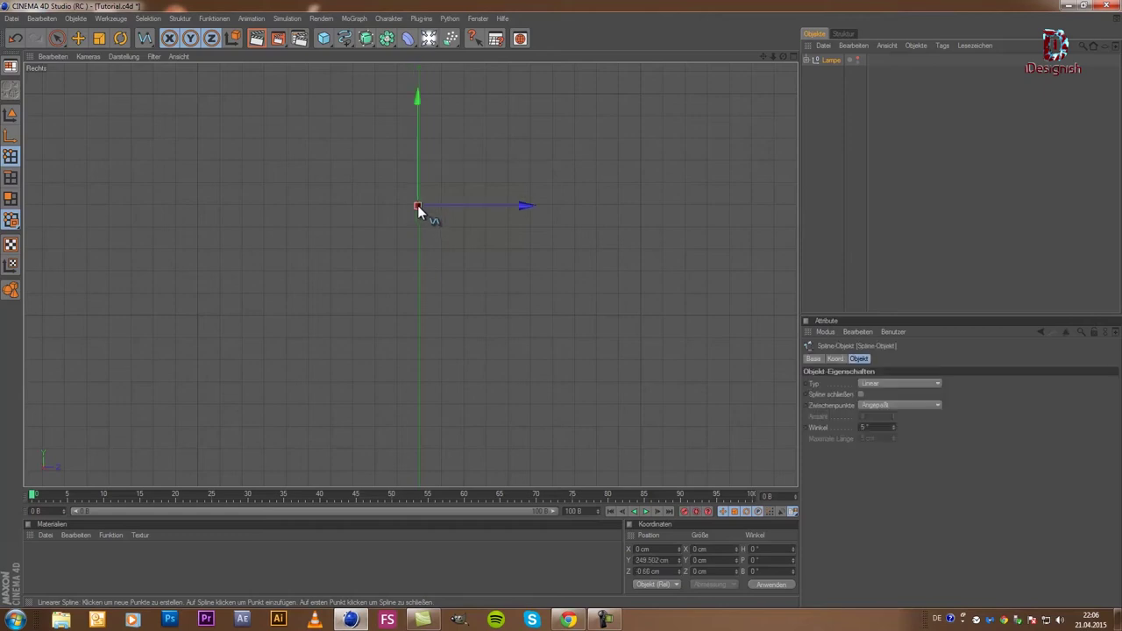
{"action": "left_click", "coordinate": [350, 205]}
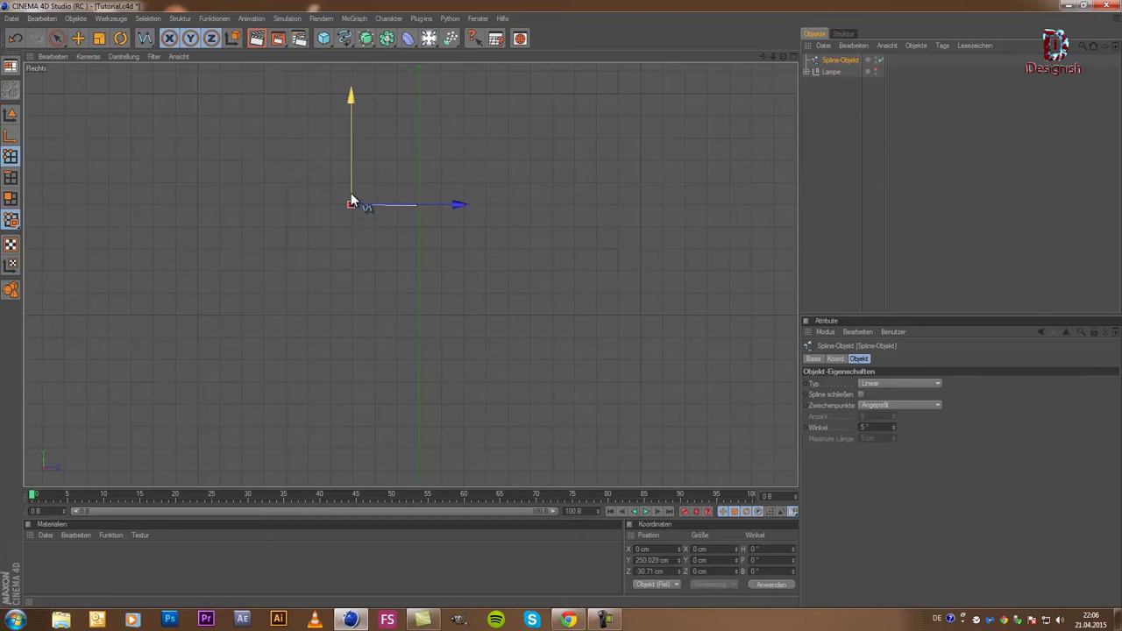
{"action": "left_click", "coordinate": [375, 248]}
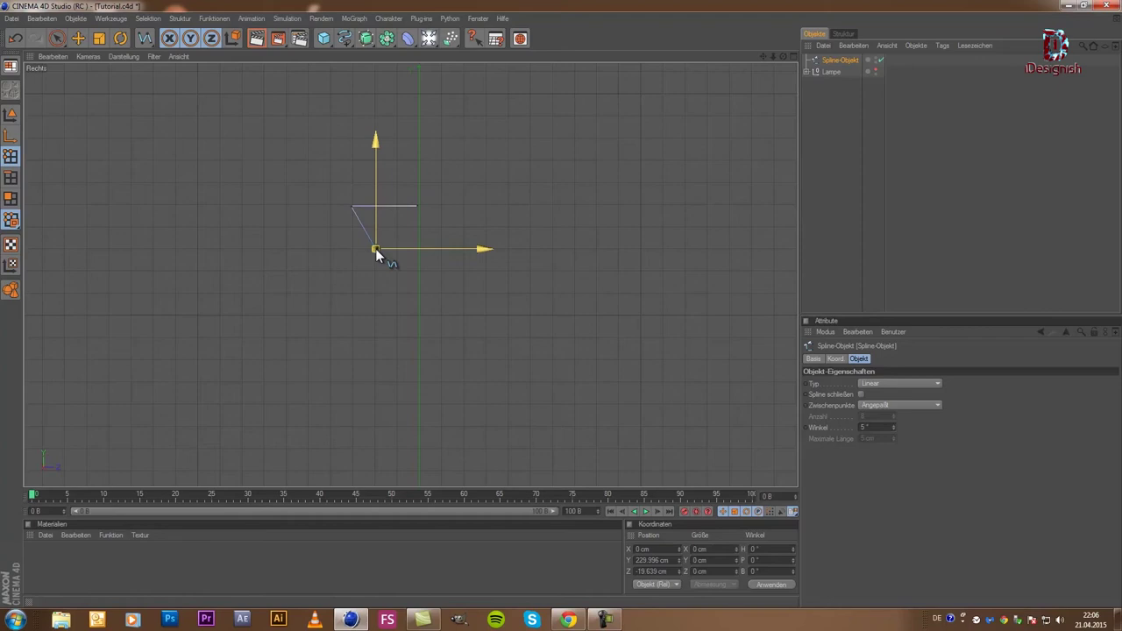
{"action": "left_click", "coordinate": [332, 317]}
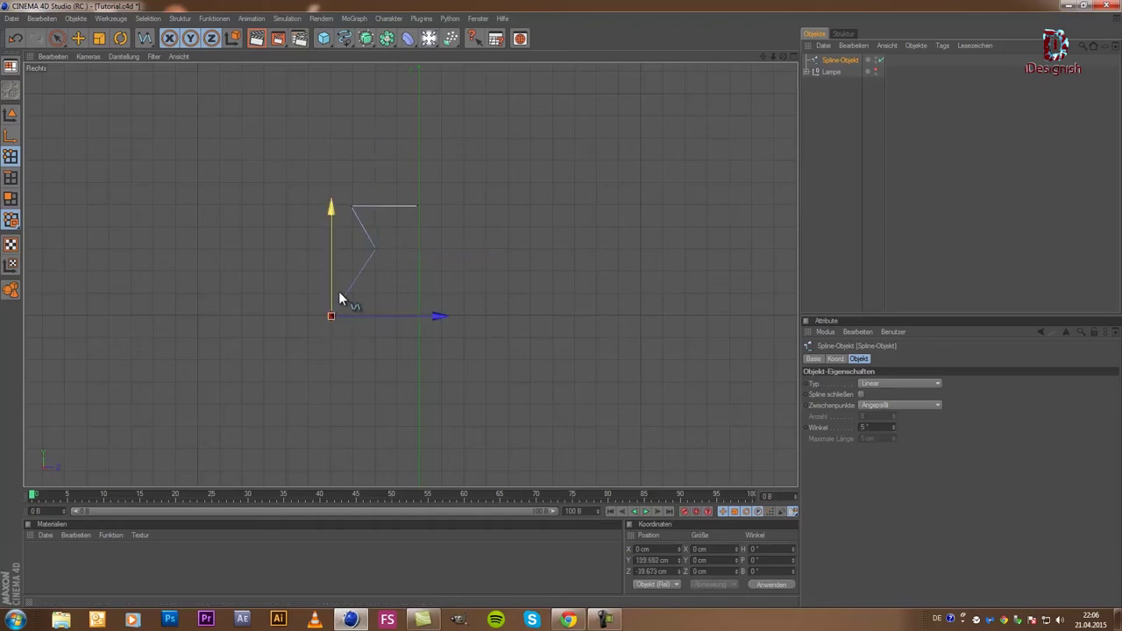
{"action": "key", "text": "ctrl+z"}
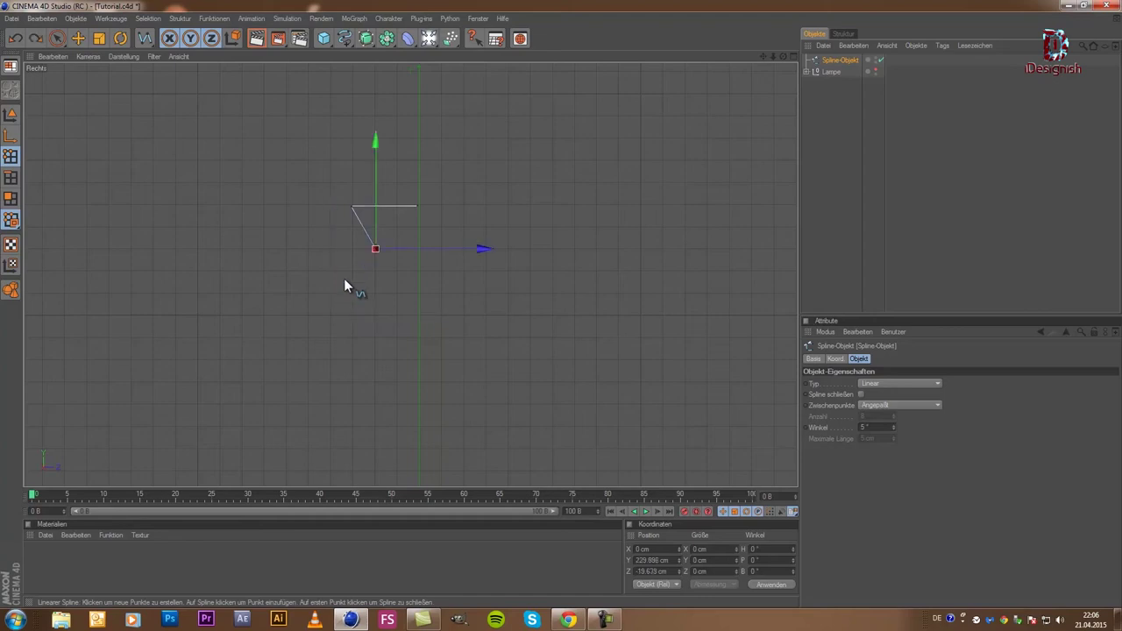
{"action": "left_click", "coordinate": [366, 273]}
{"action": "left_click", "coordinate": [340, 314]}
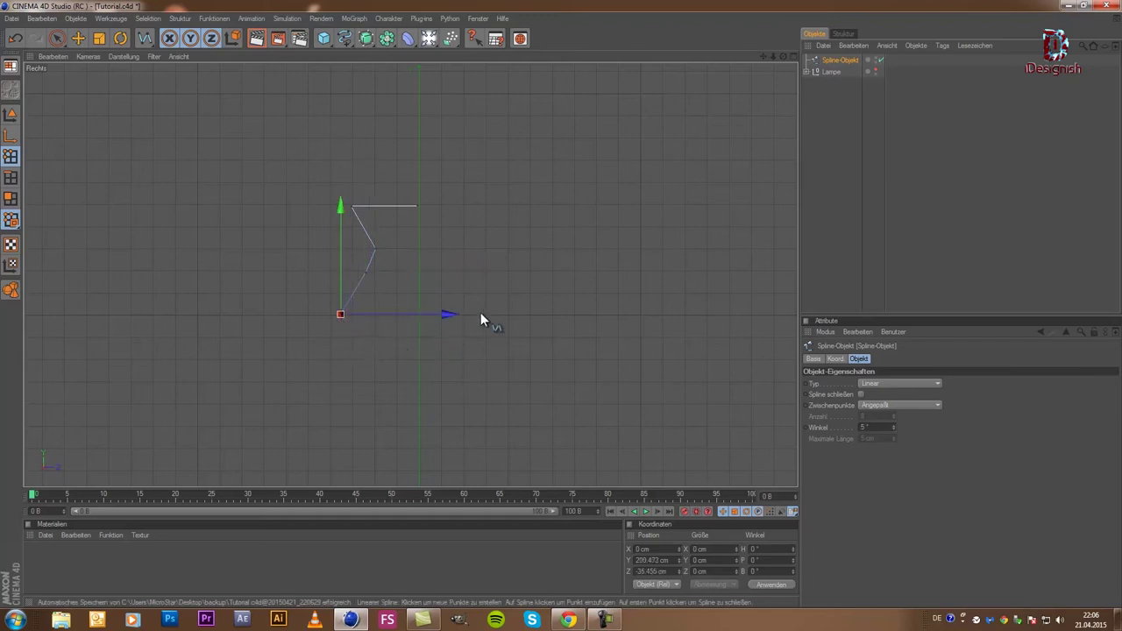
{"action": "left_click", "coordinate": [420, 313]}
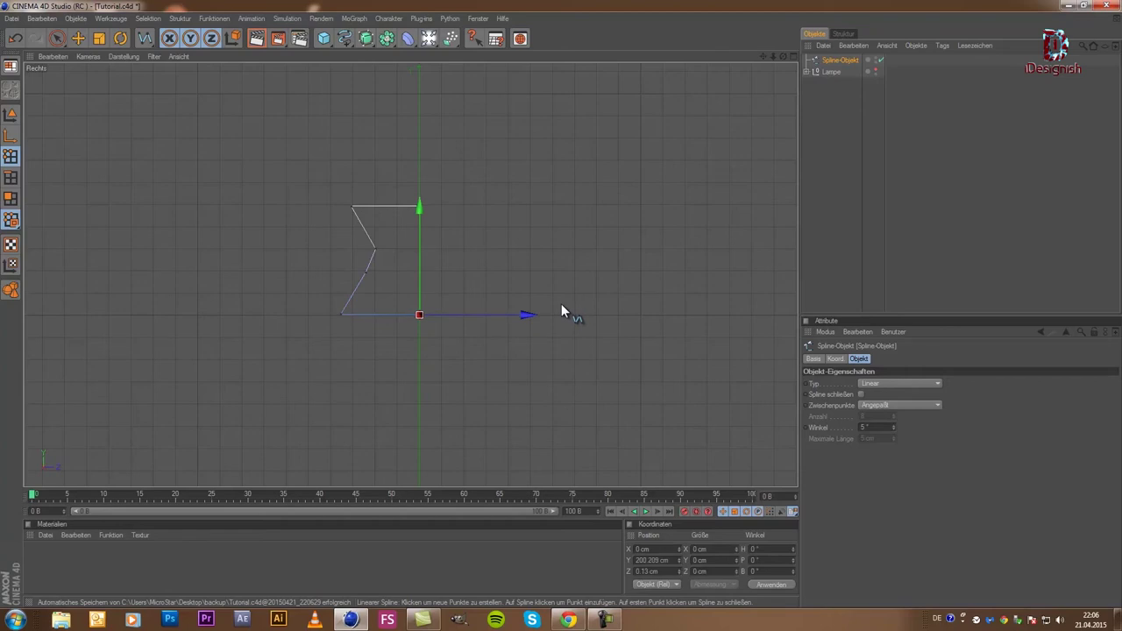
{"action": "mouse_move", "coordinate": [451, 216]}
{"action": "left_mouse_down"}
{"action": "mouse_move", "coordinate": [427, 206]}
{"action": "mouse_move", "coordinate": [434, 238]}
{"action": "left_mouse_up"}
{"action": "key", "text": "ctrl+z"}
{"action": "key", "text": "ctrl+z"}
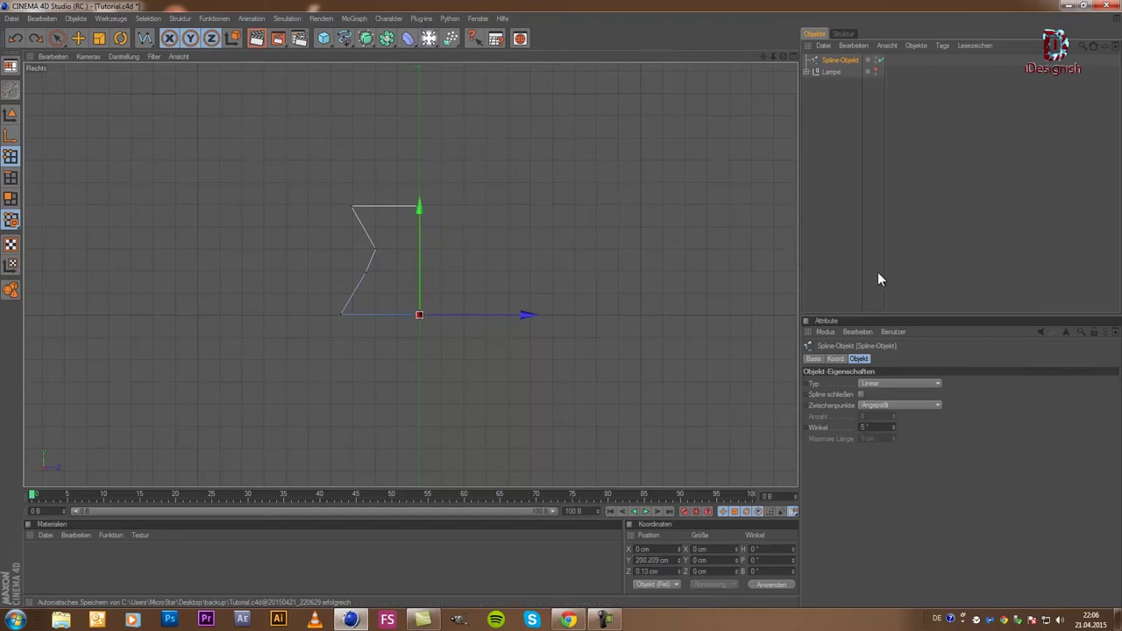
- Close the spline with Spline schließen and check it in the perspective and side views
{"action": "left_click", "coordinate": [861, 395]}
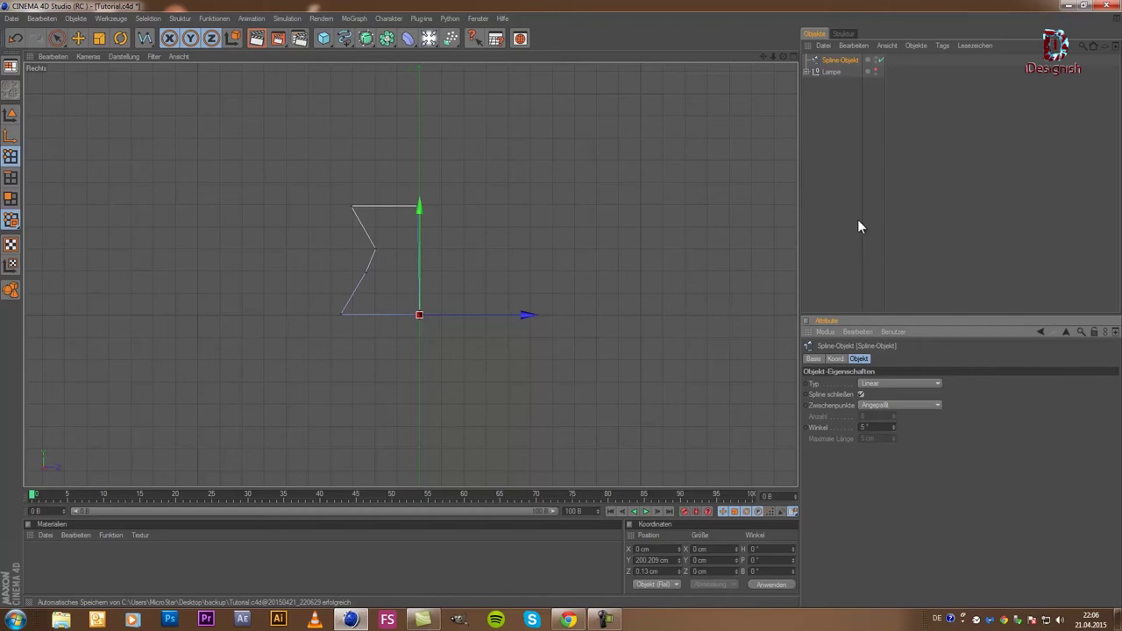
{"action": "middle_click", "coordinate": [521, 261]}
{"action": "middle_click", "coordinate": [251, 180]}
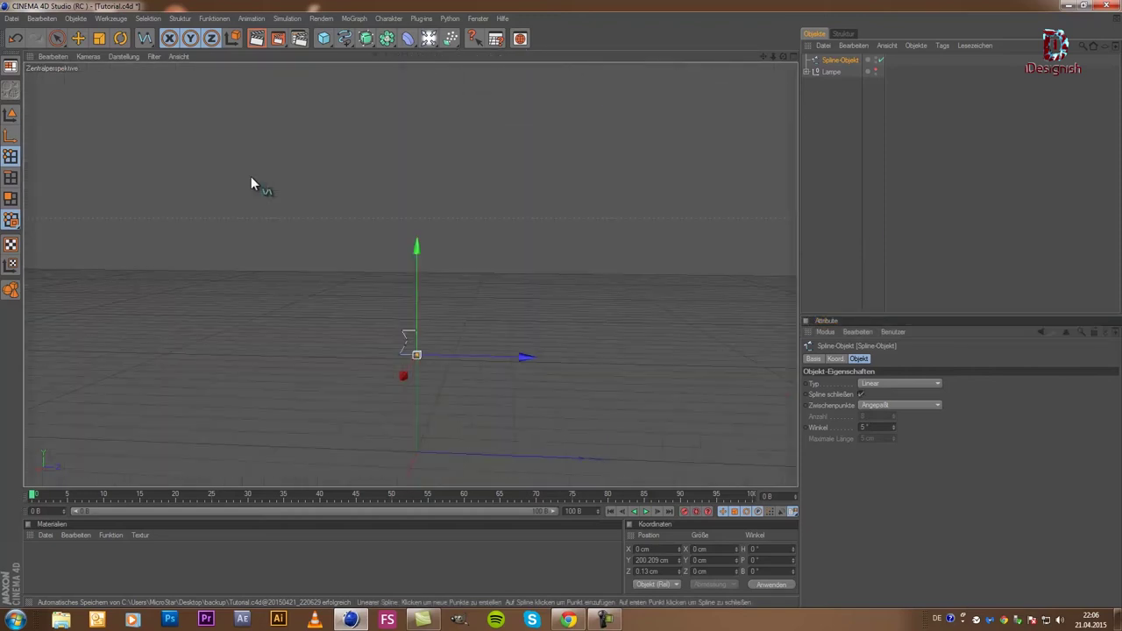
{"action": "middle_click", "coordinate": [235, 220]}
{"action": "middle_click", "coordinate": [306, 405]}
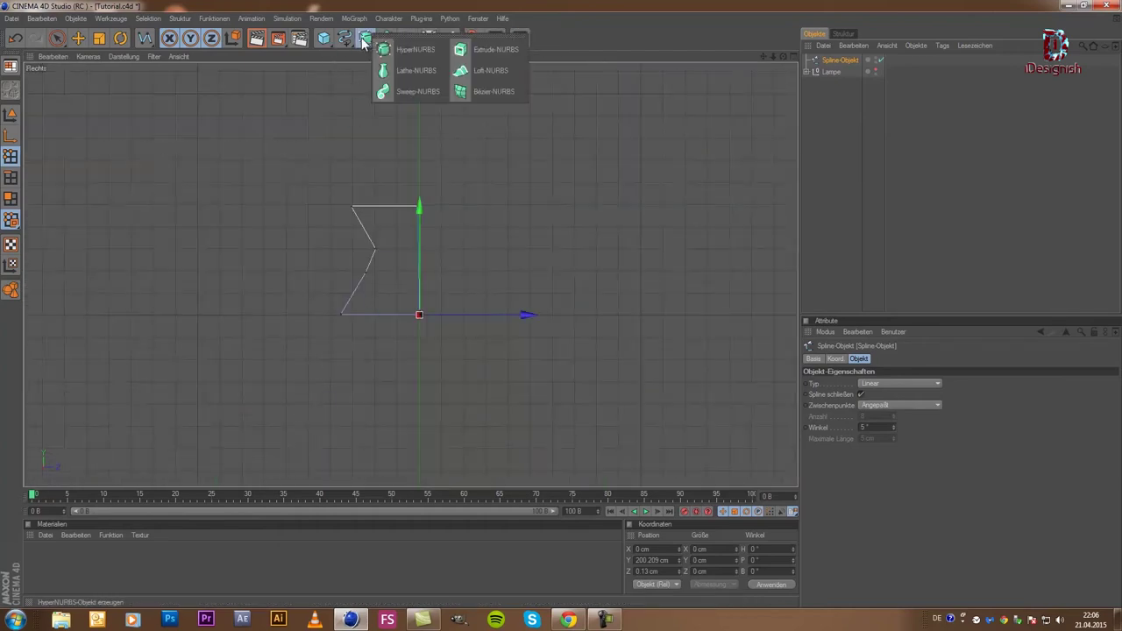
- Add an Extrude-NURBS object and place the Spline-Objekt inside it as a child
{"action": "left_click_drag", "start_coordinate": [362, 44], "coordinate": [500, 42]}
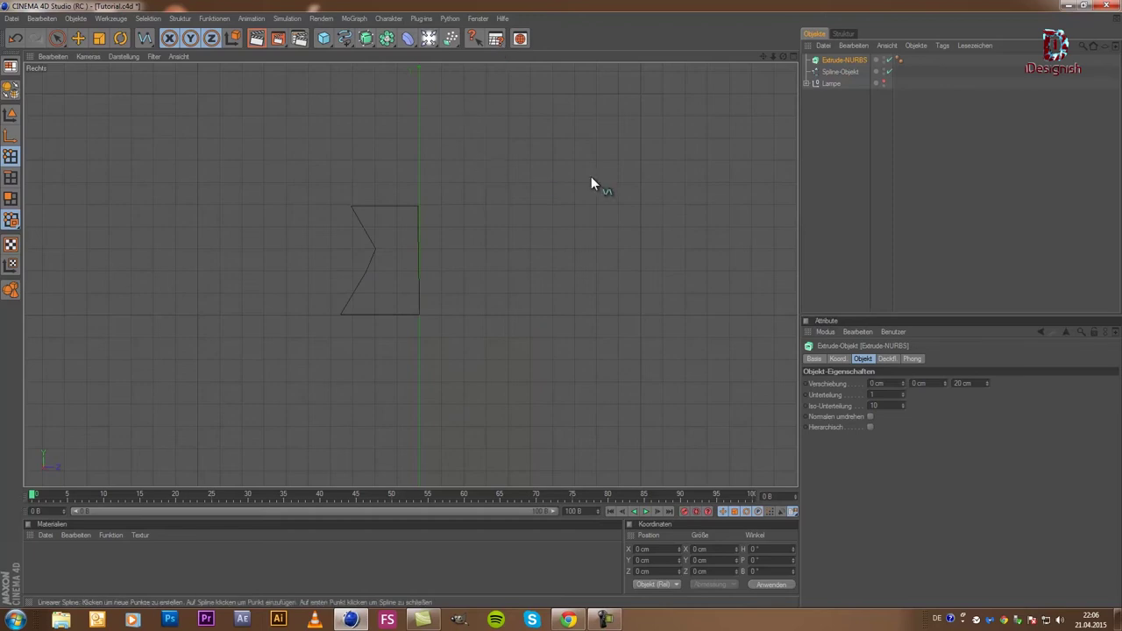
{"action": "middle_click", "coordinate": [421, 136]}
{"action": "middle_click", "coordinate": [291, 143]}
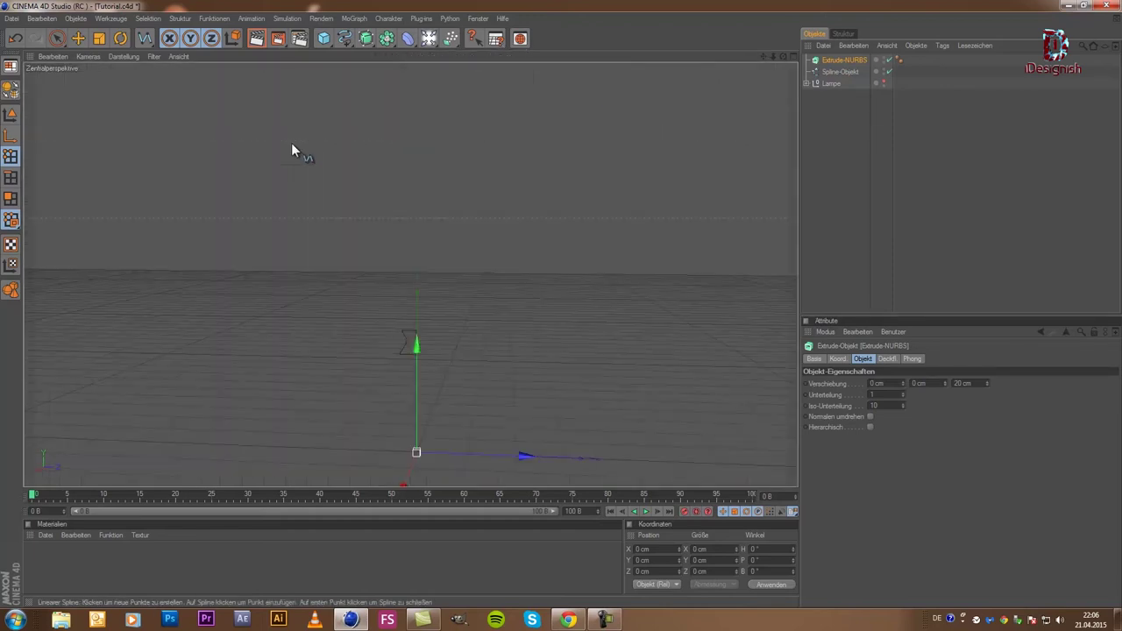
{"action": "left_click_drag", "start_coordinate": [840, 72], "coordinate": [840, 61]}
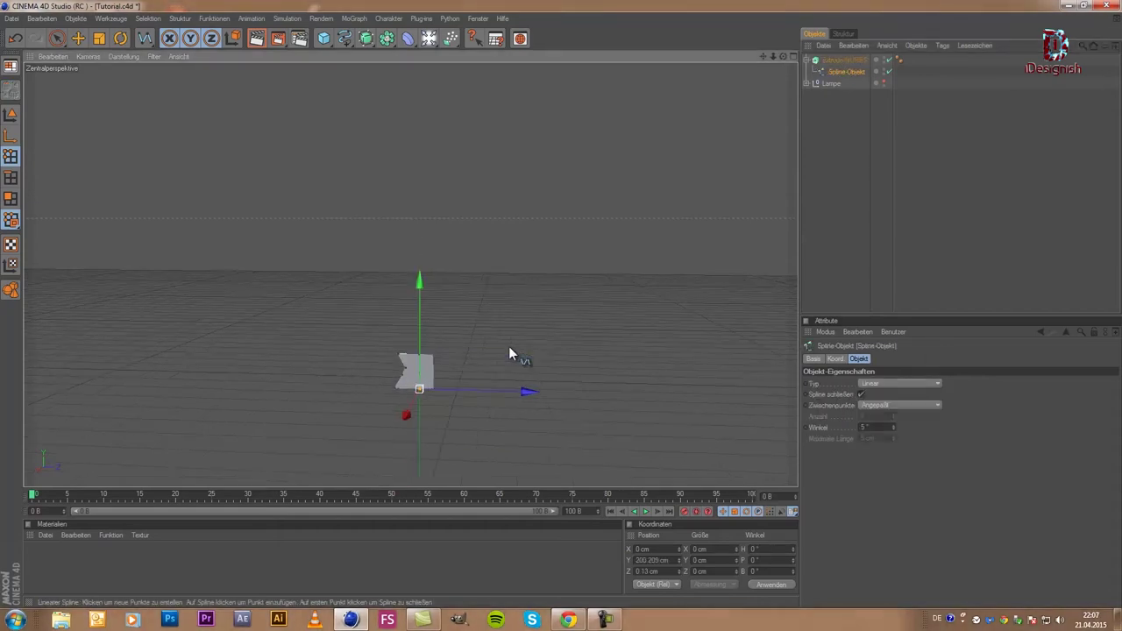
{"action": "mouse_move", "coordinate": [784, 57]}
{"action": "left_mouse_down"}
{"action": "mouse_move", "coordinate": [551, 303]}
{"action": "mouse_move", "coordinate": [662, 243]}
{"action": "left_mouse_up"}
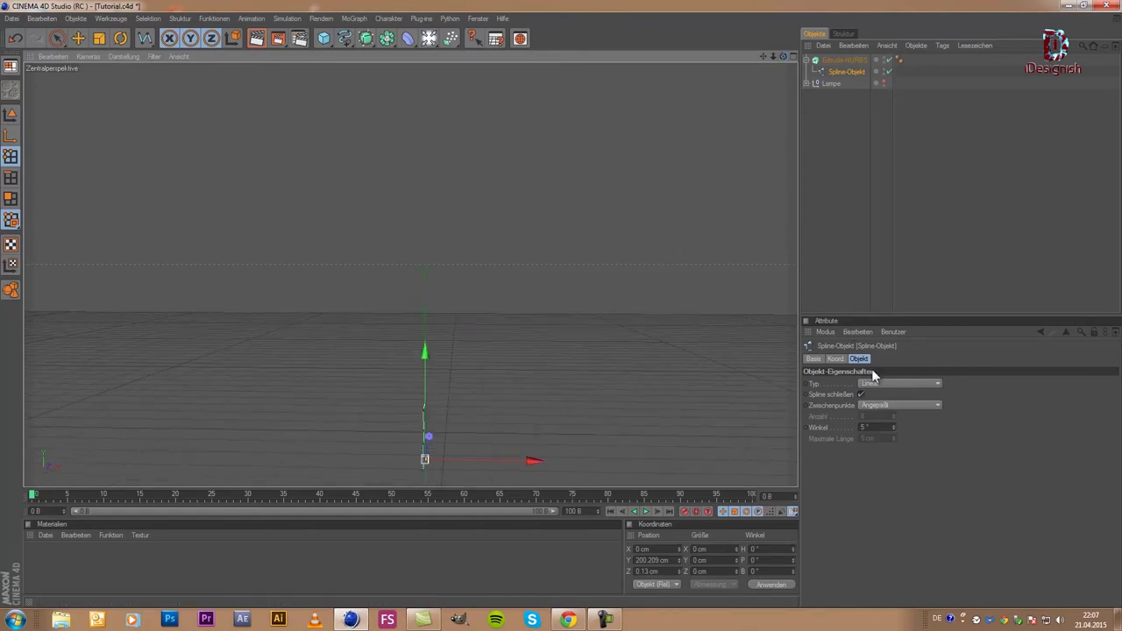
- Try a deeper extrusion, revert the Z offset to 20 cm, and move the spline back to top level
{"action": "left_click", "coordinate": [842, 60]}
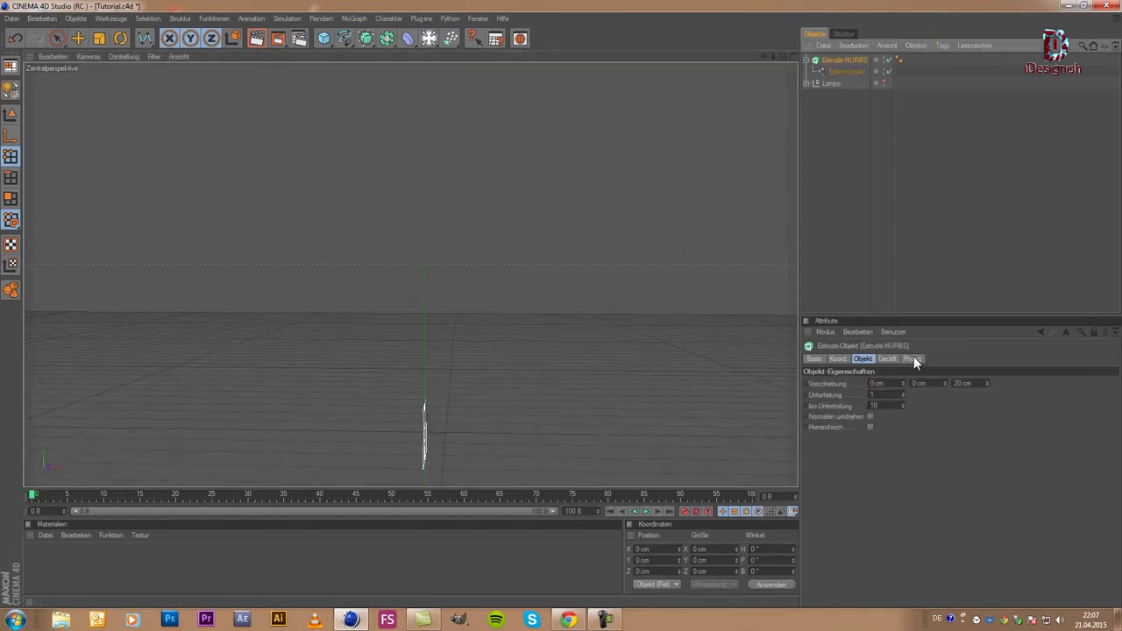
{"action": "mouse_move", "coordinate": [988, 383]}
{"action": "left_mouse_down"}
{"action": "mouse_move", "coordinate": [991, 355]}
{"action": "mouse_move", "coordinate": [976, 521]}
{"action": "mouse_move", "coordinate": [992, 339]}
{"action": "mouse_move", "coordinate": [989, 381]}
{"action": "left_mouse_up"}
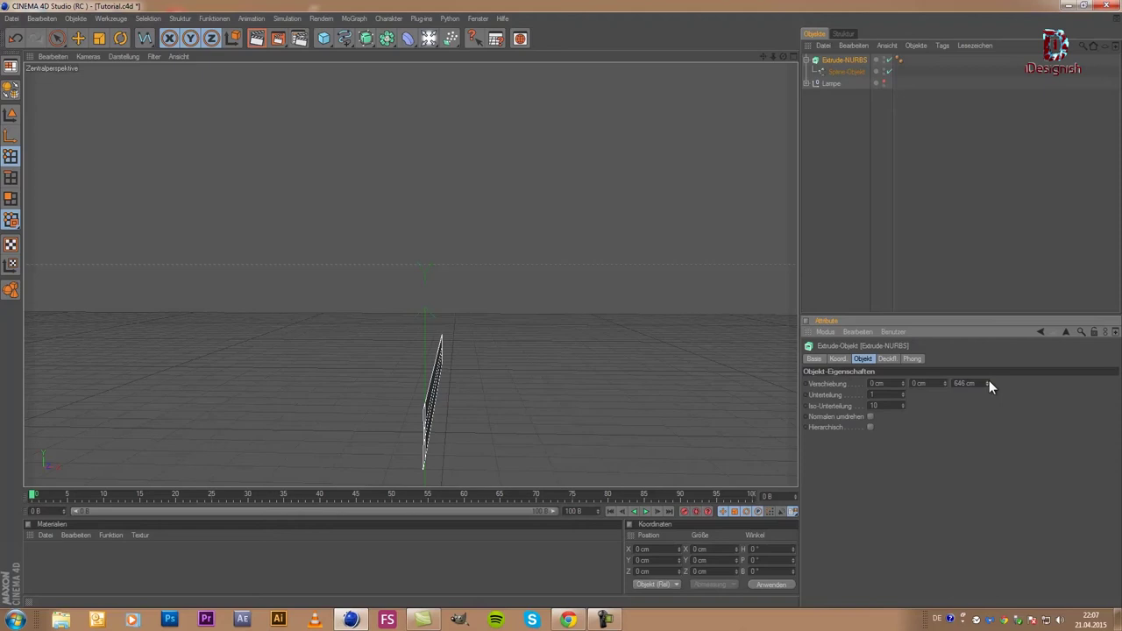
{"action": "key", "text": "ctrl+z"}
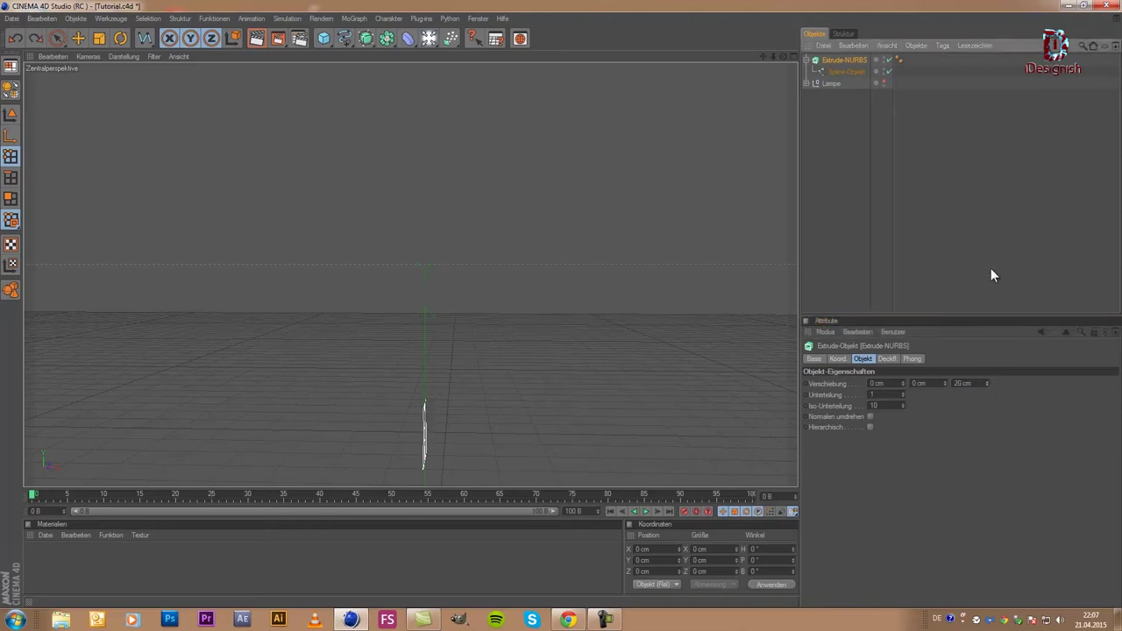
{"action": "left_click_drag", "start_coordinate": [850, 71], "coordinate": [841, 83]}
{"action": "left_click", "coordinate": [839, 59]}
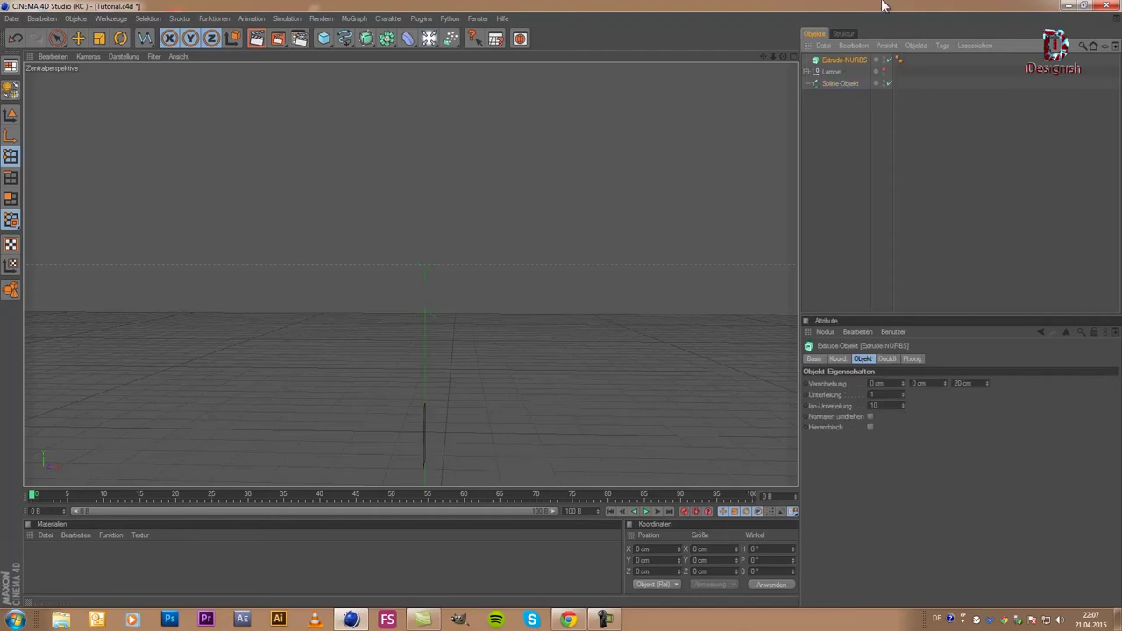
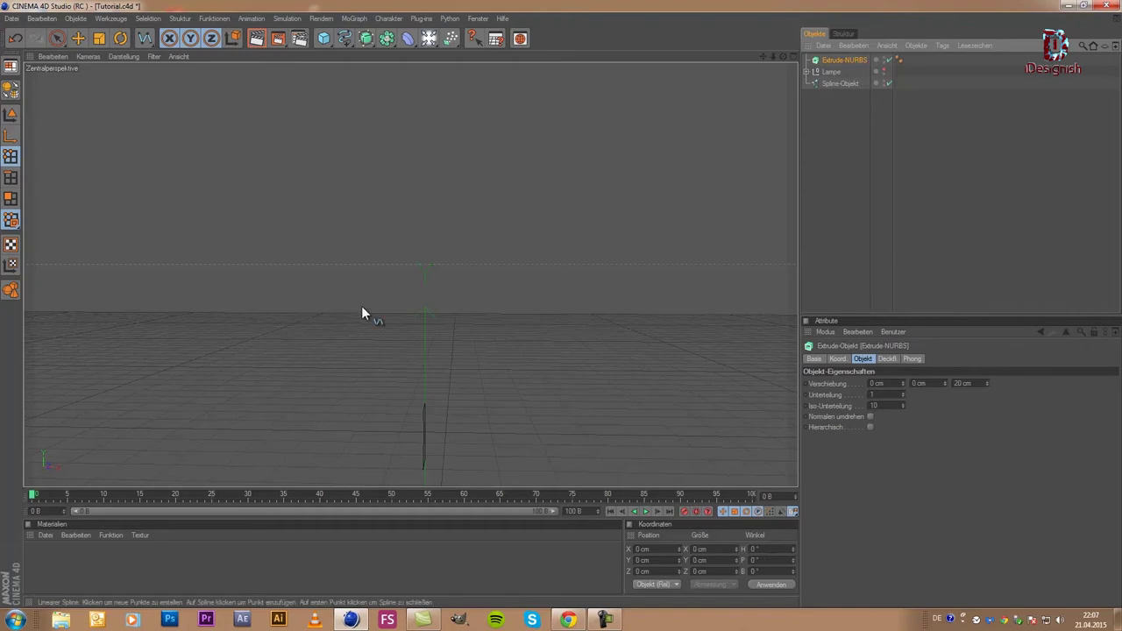
- Enter 90 as the Extrude-NURBS heading (H) angle, switching to Model mode so the edit applies
{"action": "left_click", "coordinate": [764, 549]}
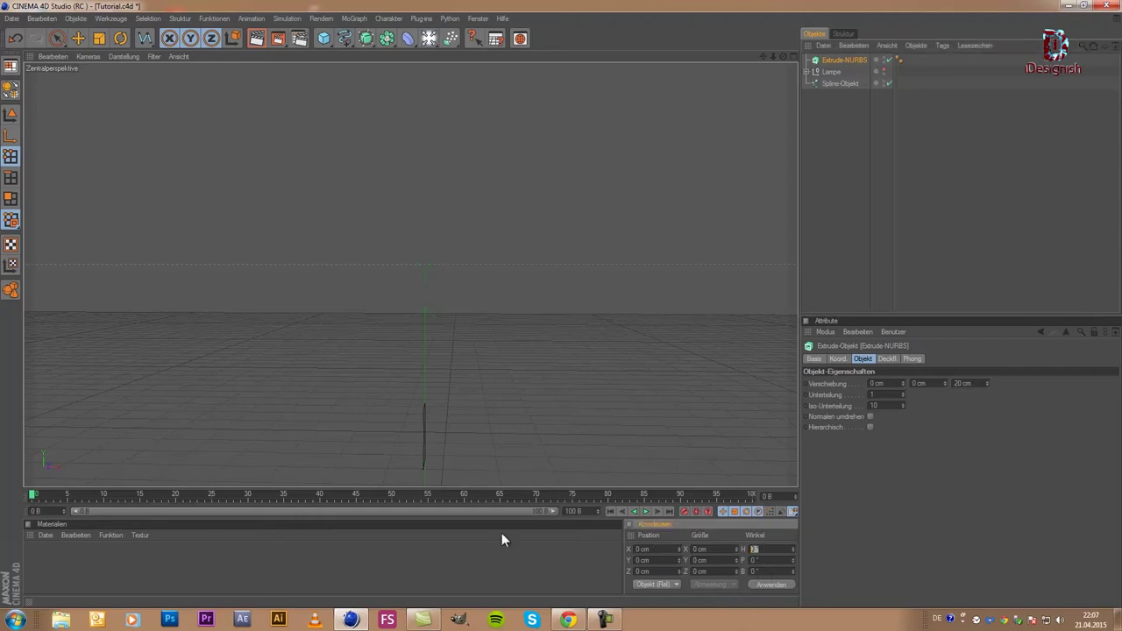
{"action": "type", "text": "90"}
{"action": "key", "text": "Escape"}
{"action": "left_click", "coordinate": [10, 114]}
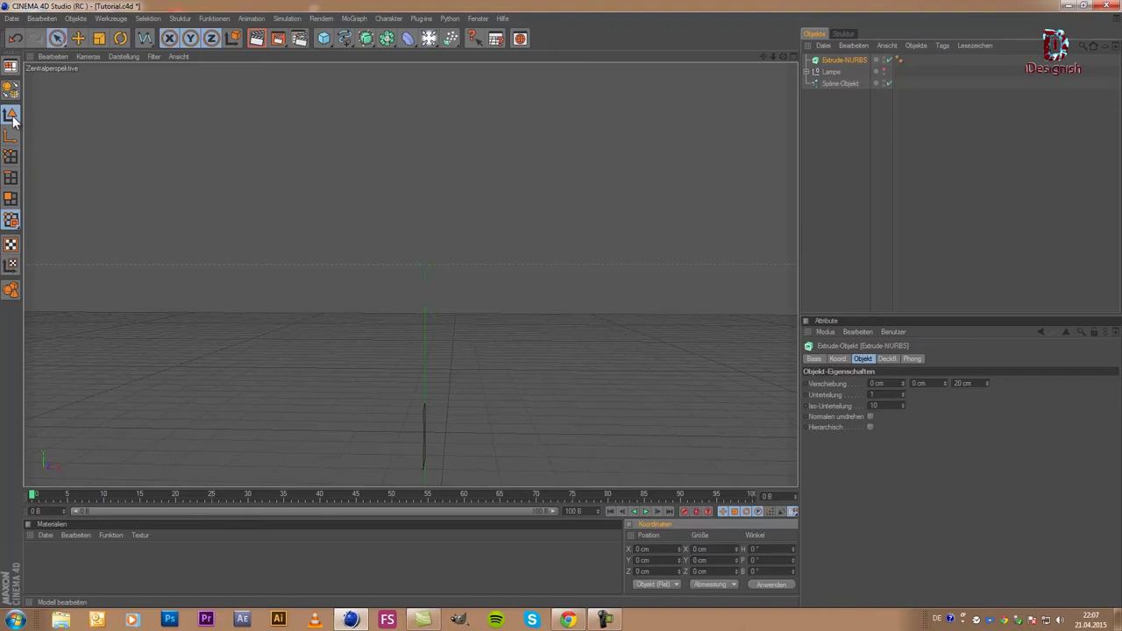
{"action": "left_click", "coordinate": [755, 548]}
{"action": "type", "text": "90"}
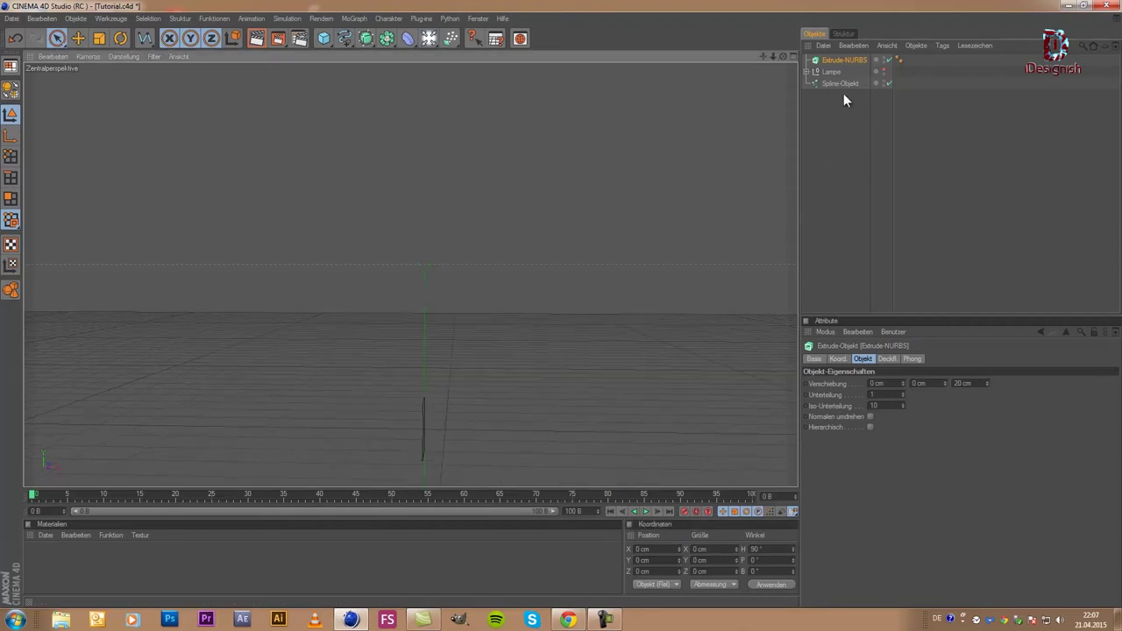
- Nest the spline under Extrude-NURBS and set the Z extrusion offset to 594 cm
{"action": "left_click_drag", "start_coordinate": [838, 82], "coordinate": [845, 60]}
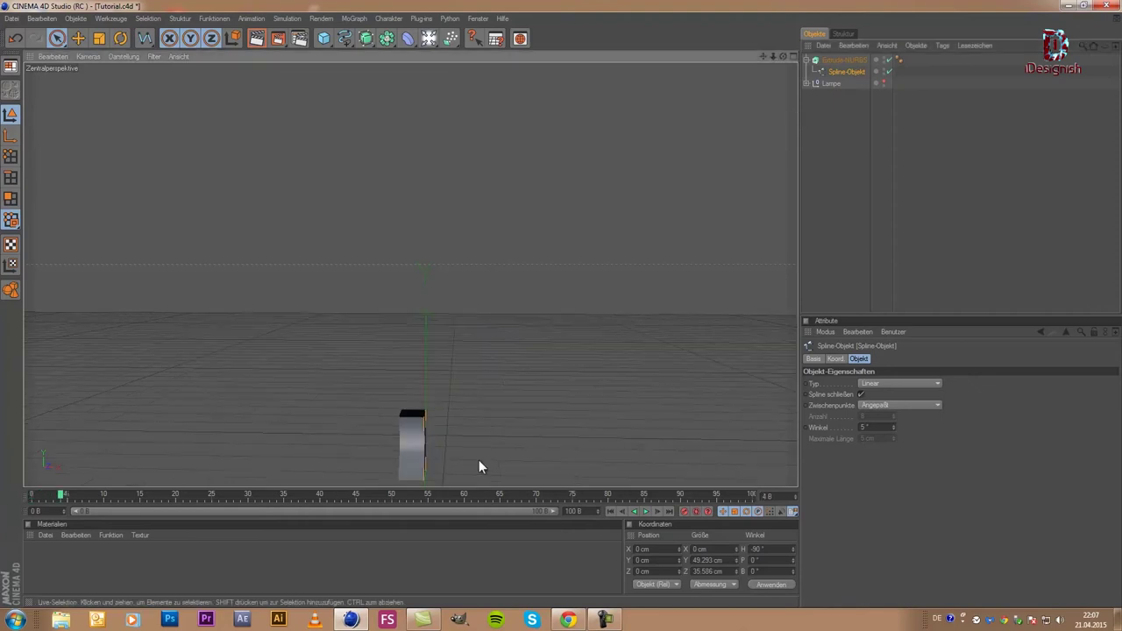
{"action": "left_click_drag", "start_coordinate": [764, 59], "coordinate": [558, 305]}
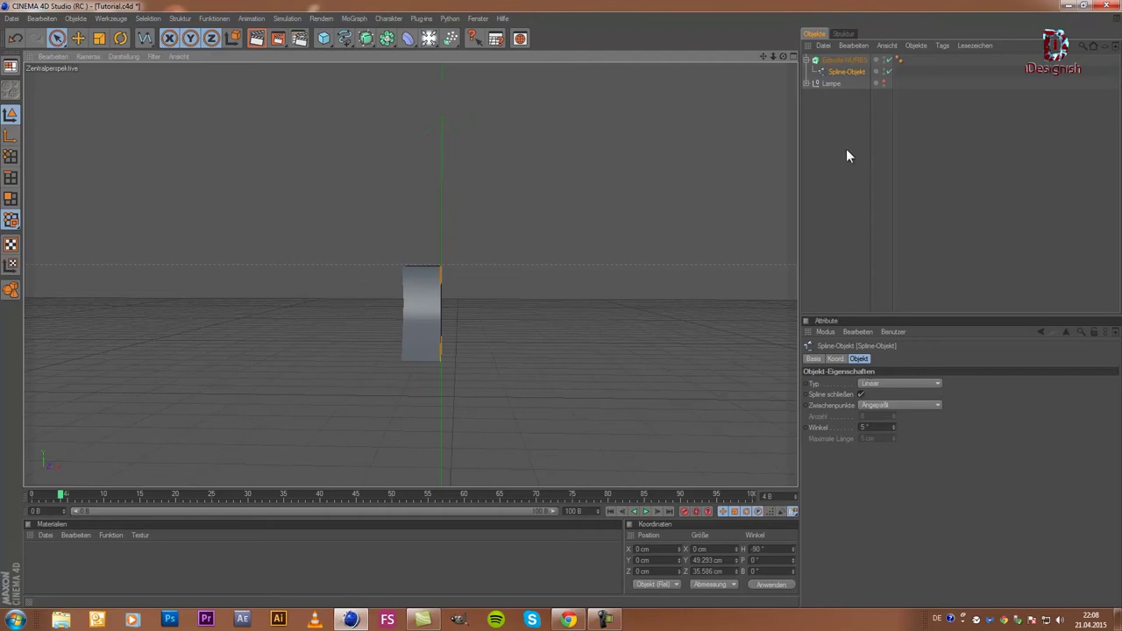
{"action": "left_click", "coordinate": [840, 61]}
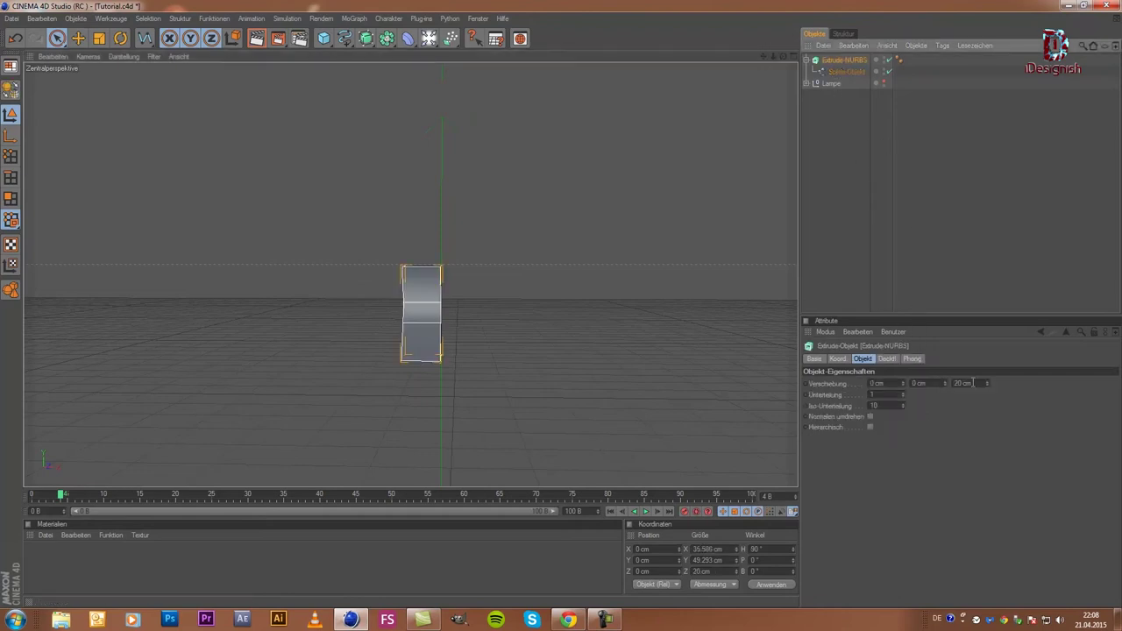
{"action": "left_click_drag", "start_coordinate": [987, 383], "coordinate": [983, 370]}
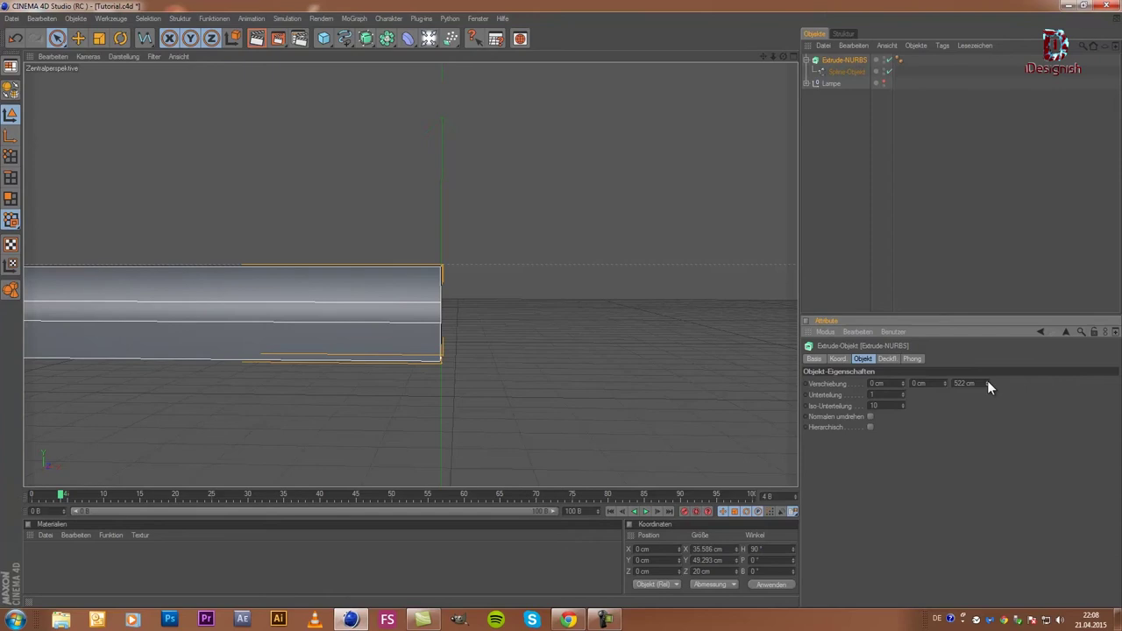
{"action": "scroll", "coordinate": [525, 330], "scroll_direction": "down", "scroll_amount": 2}
{"action": "scroll", "coordinate": [493, 269], "scroll_direction": "down", "scroll_amount": 2}
{"action": "scroll", "coordinate": [493, 276], "scroll_direction": "down", "scroll_amount": 2}
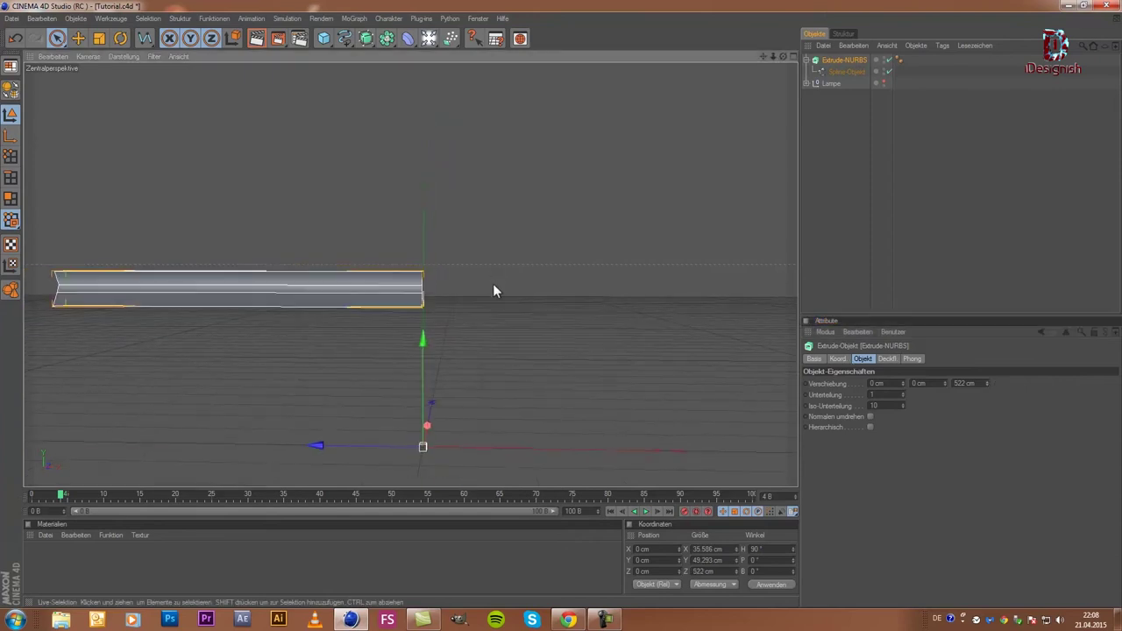
{"action": "scroll", "coordinate": [492, 284], "scroll_direction": "down", "scroll_amount": 1}
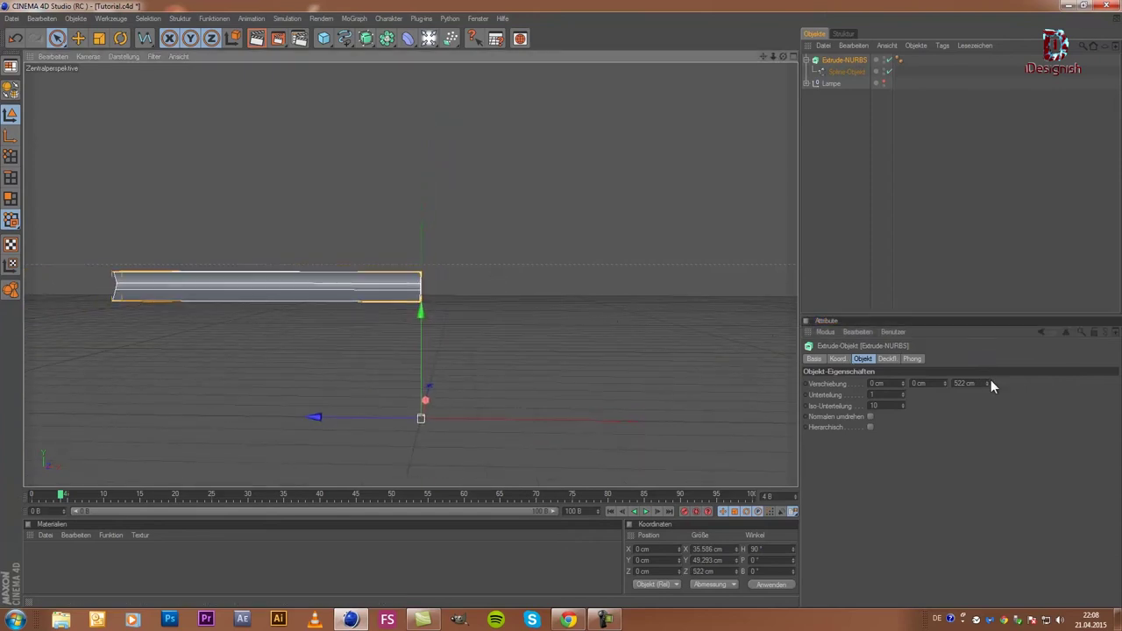
{"action": "left_click_drag", "start_coordinate": [990, 383], "coordinate": [987, 382]}
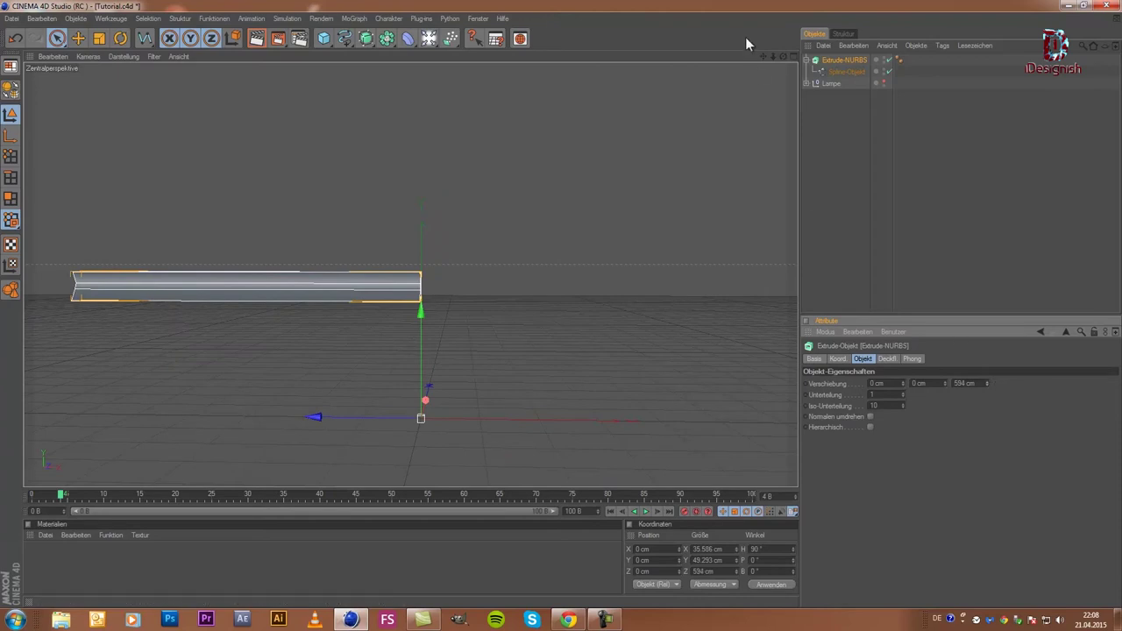
{"action": "left_click_drag", "start_coordinate": [785, 57], "coordinate": [561, 303]}
{"action": "scroll", "coordinate": [301, 280], "scroll_direction": "up", "scroll_amount": 2}
{"action": "scroll", "coordinate": [384, 263], "scroll_direction": "up", "scroll_amount": 3}
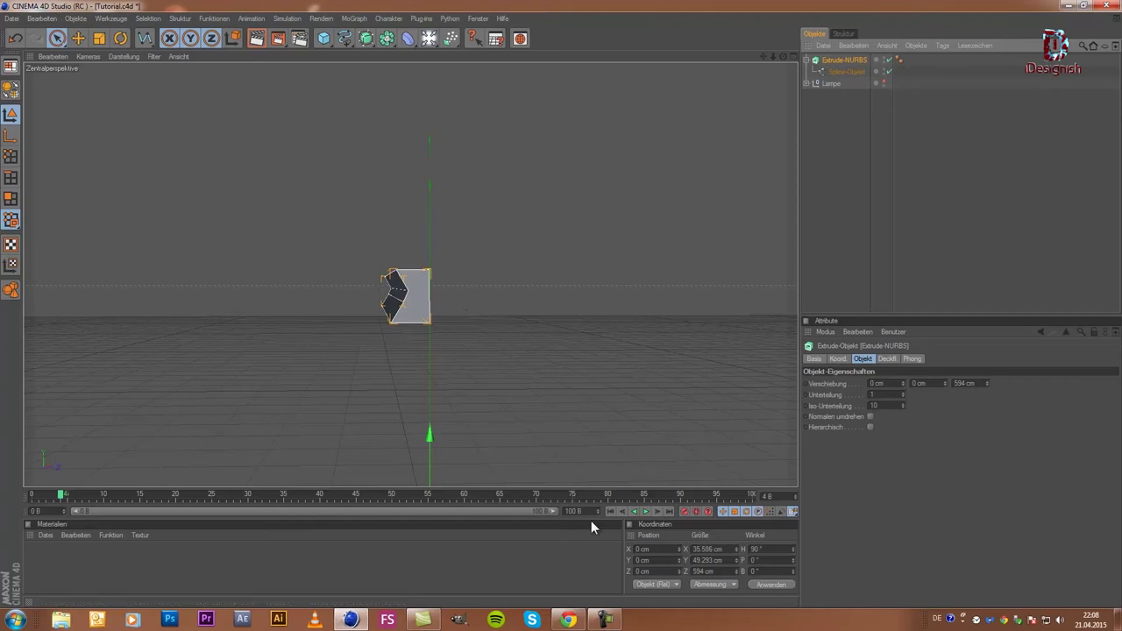
- Preview the spline with Cubic, Akima and B-Spline interpolation types
{"action": "left_click", "coordinate": [852, 72]}
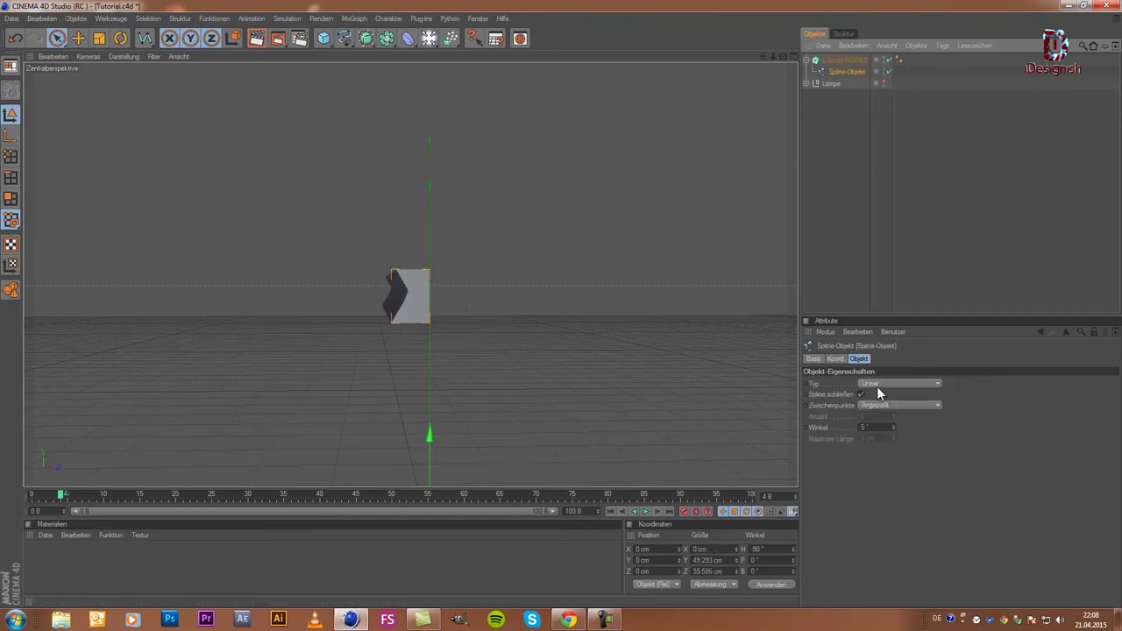
{"action": "left_click", "coordinate": [877, 384]}
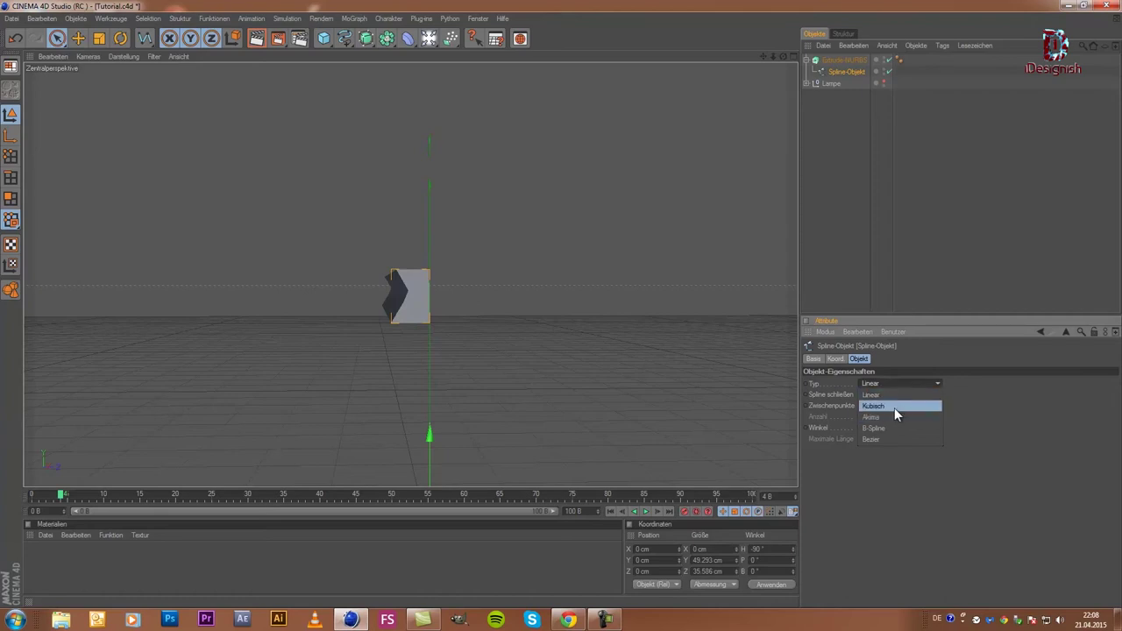
{"action": "left_click", "coordinate": [894, 407]}
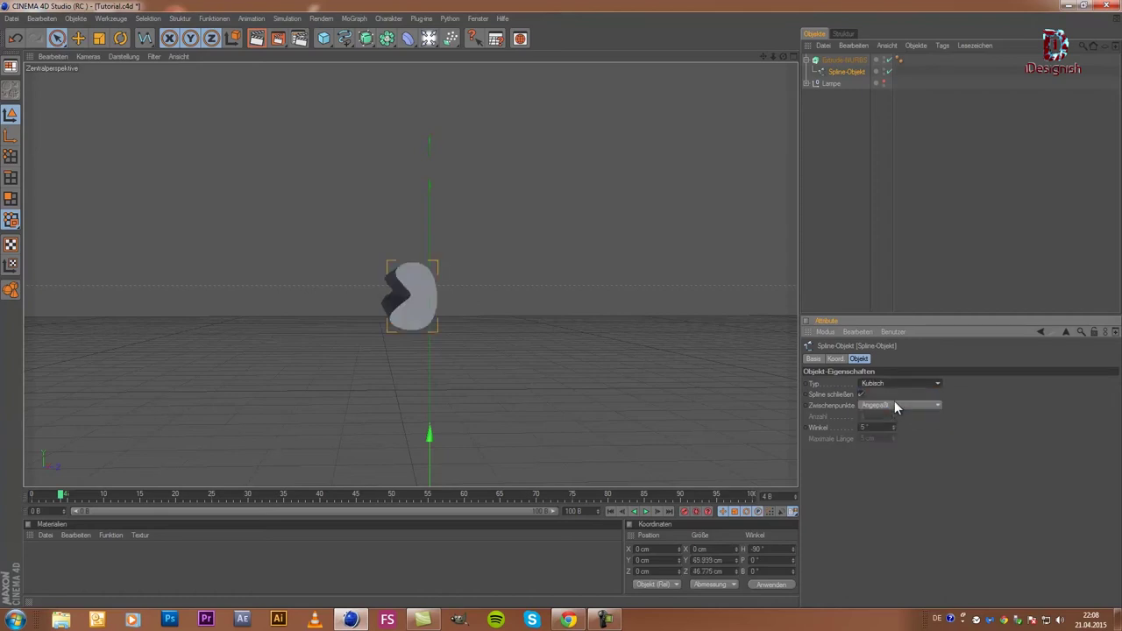
{"action": "left_click", "coordinate": [891, 385]}
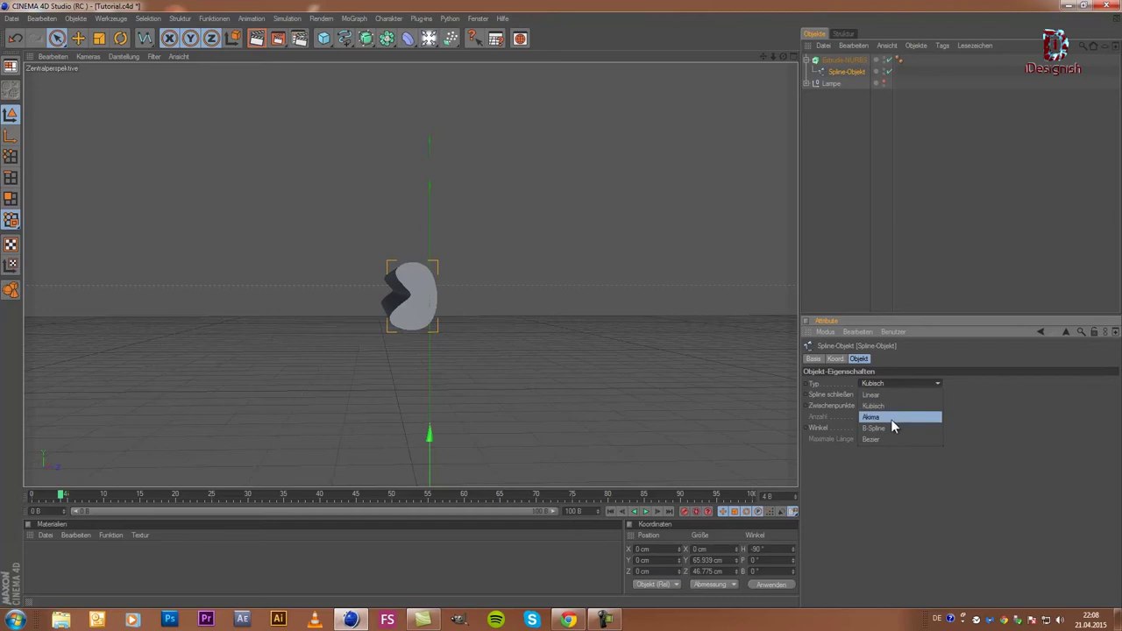
{"action": "left_click", "coordinate": [891, 419]}
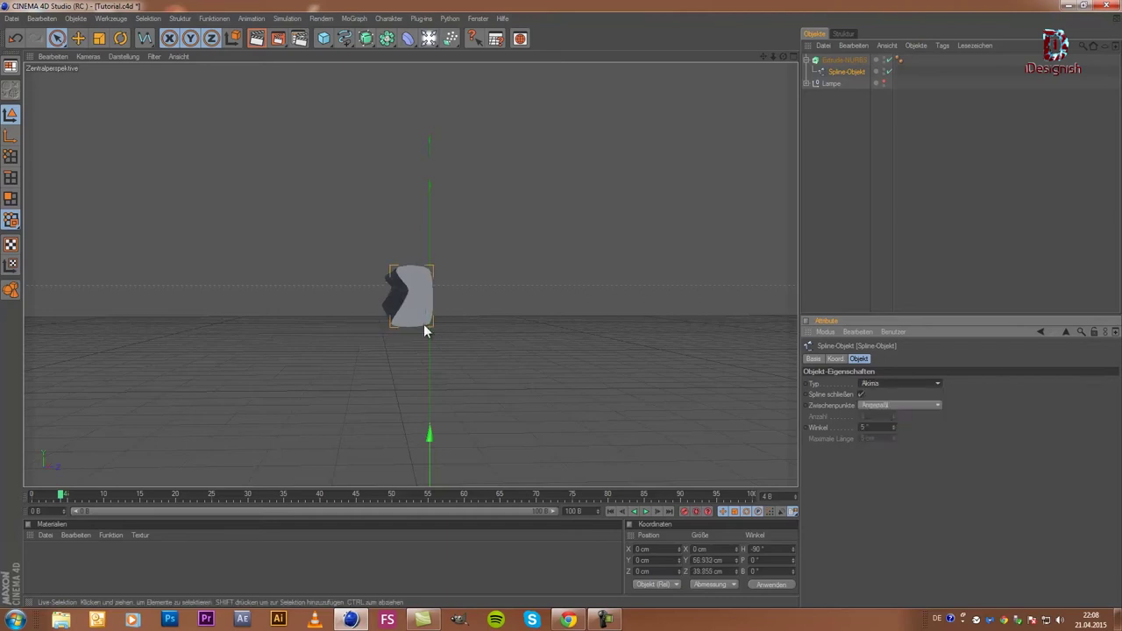
{"action": "left_click", "coordinate": [887, 385]}
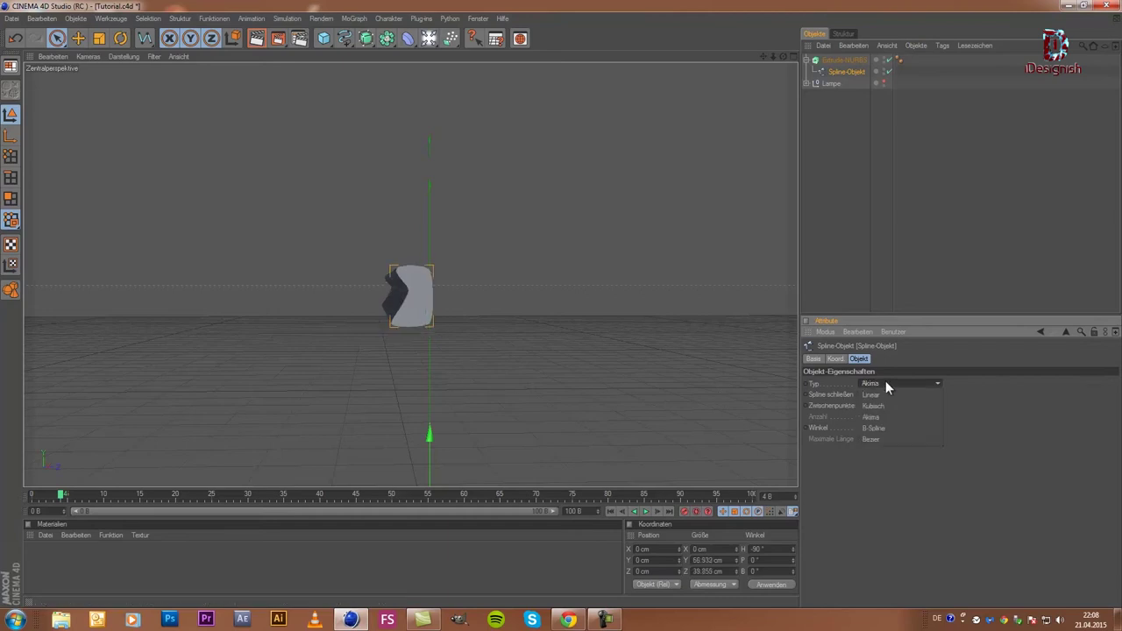
{"action": "left_click", "coordinate": [891, 428]}
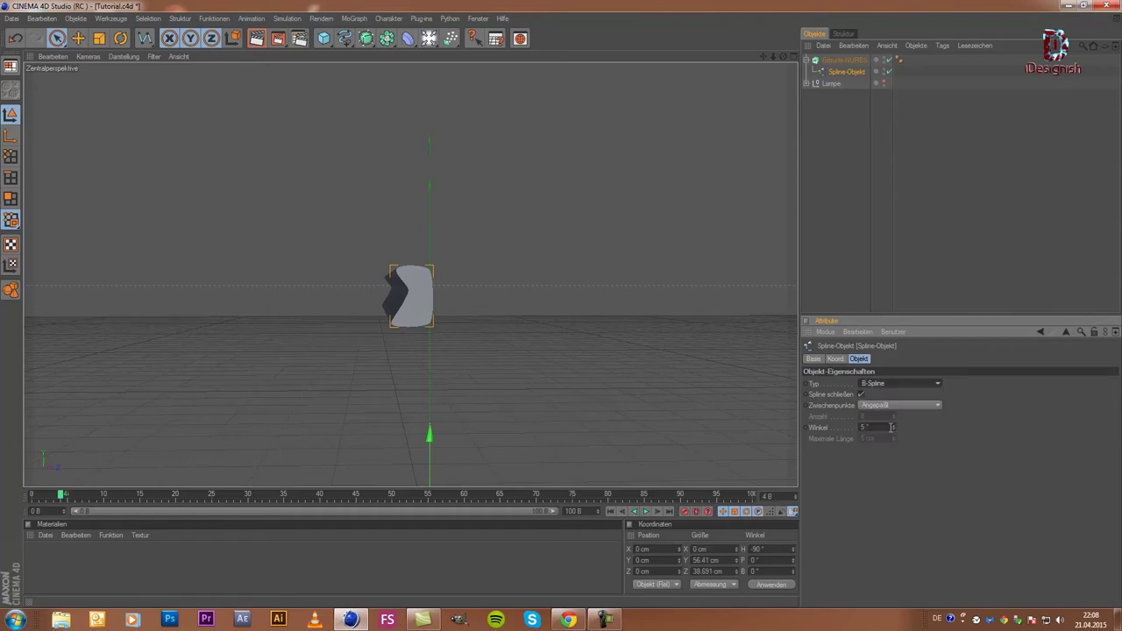
- Try Bezier, then set the spline type back to Akima
{"action": "left_click", "coordinate": [896, 381]}
{"action": "left_click", "coordinate": [885, 438]}
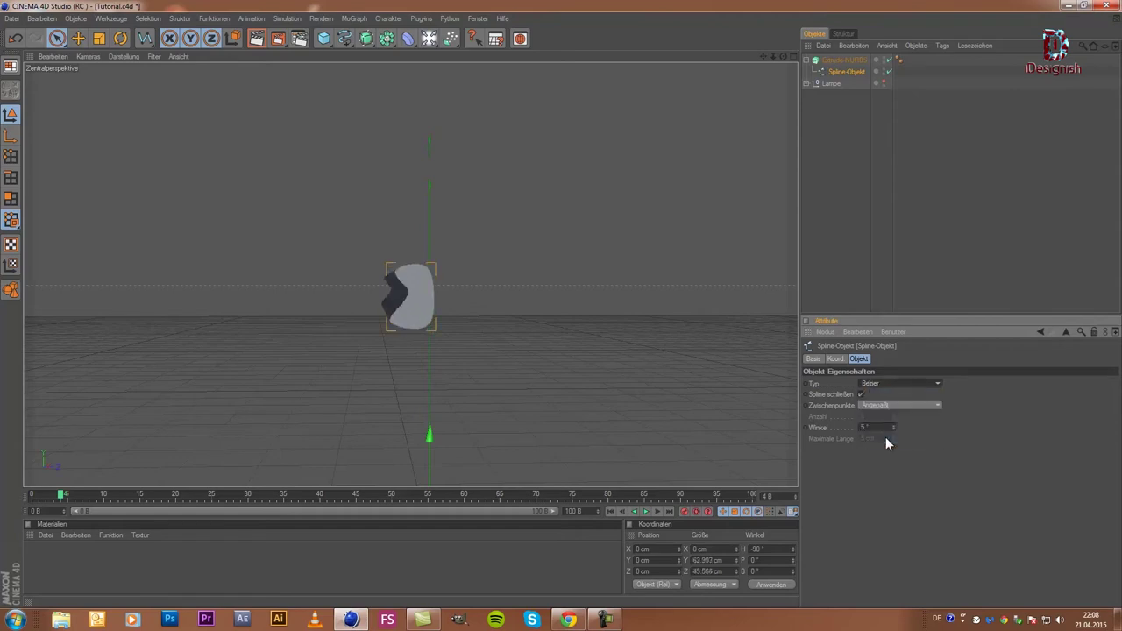
{"action": "left_click", "coordinate": [897, 383]}
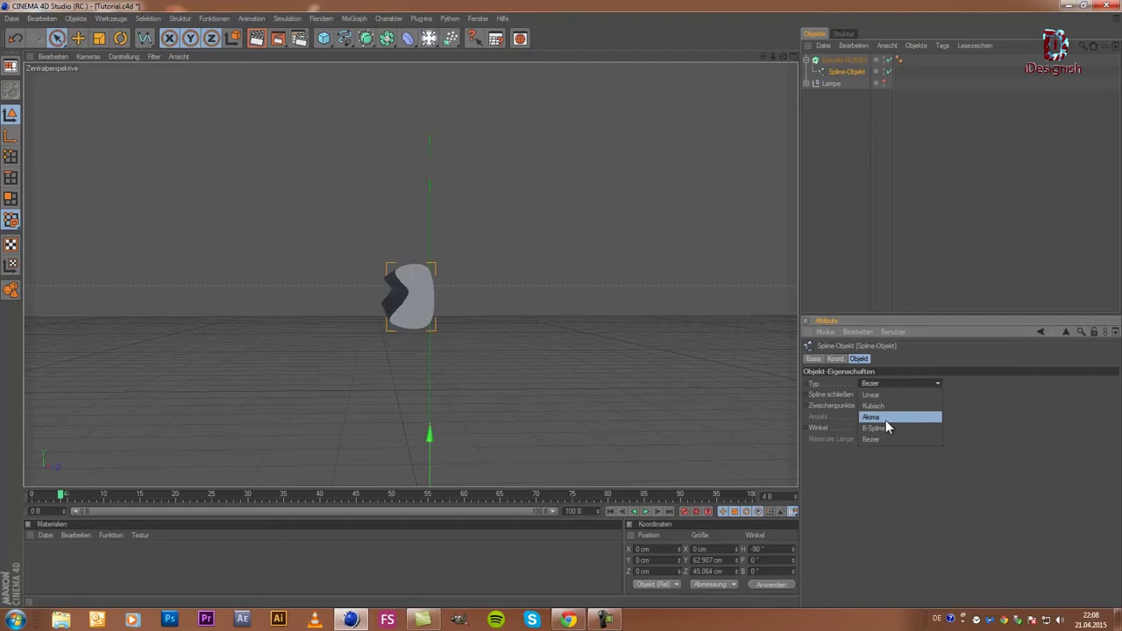
{"action": "left_click", "coordinate": [886, 419]}
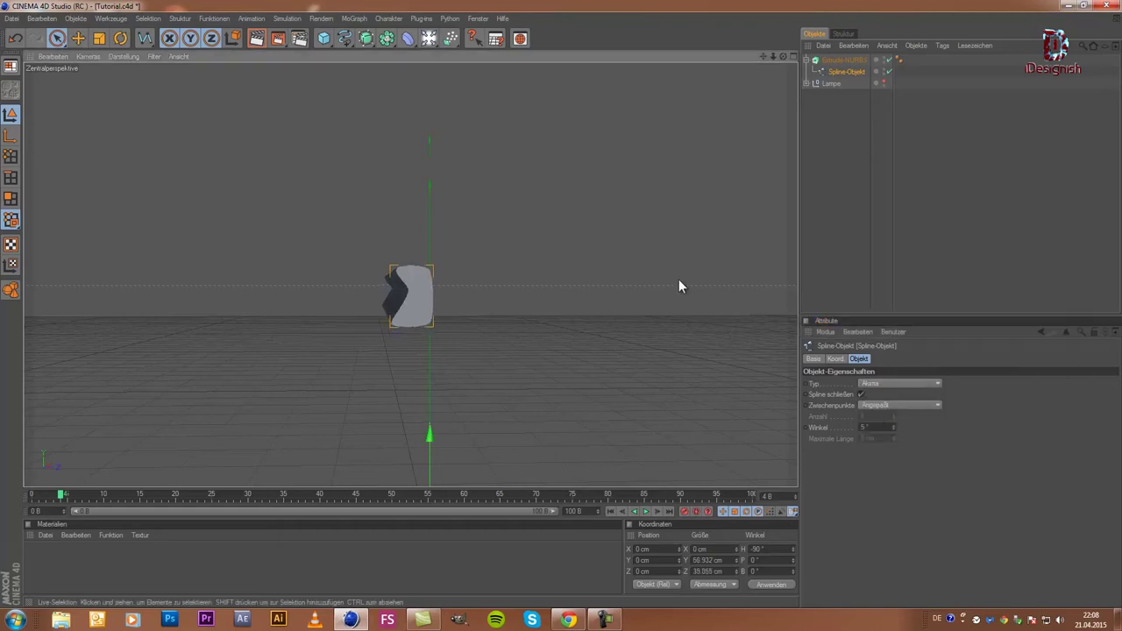
{"action": "mouse_move", "coordinate": [777, 57]}
{"action": "left_mouse_down"}
{"action": "mouse_move", "coordinate": [544, 309]}
{"action": "mouse_move", "coordinate": [556, 307]}
{"action": "left_mouse_up"}
{"action": "mouse_move", "coordinate": [782, 57]}
{"action": "left_mouse_down"}
{"action": "mouse_move", "coordinate": [733, 129]}
{"action": "mouse_move", "coordinate": [772, 110]}
{"action": "left_mouse_up"}
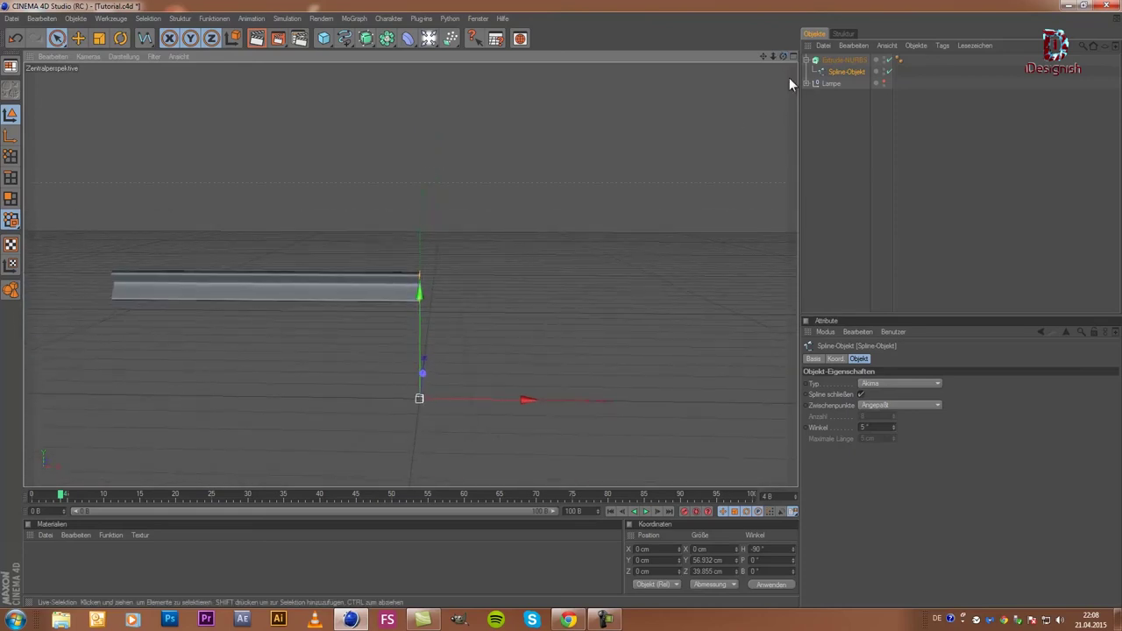
- Set the Extrude-NURBS Z extrusion depth to 2000 cm
{"action": "left_click", "coordinate": [835, 60]}
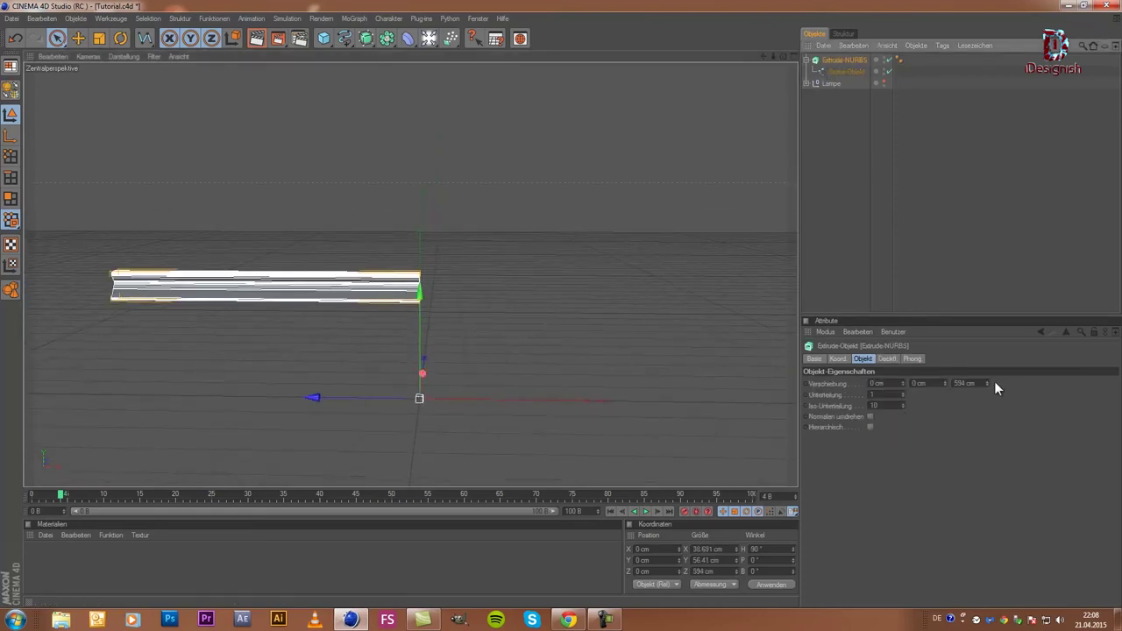
{"action": "mouse_move", "coordinate": [987, 383]}
{"action": "left_mouse_down"}
{"action": "mouse_move", "coordinate": [982, 348]}
{"action": "mouse_move", "coordinate": [1022, 411]}
{"action": "mouse_move", "coordinate": [984, 375]}
{"action": "left_mouse_up"}
{"action": "scroll", "coordinate": [289, 316], "scroll_direction": "down", "scroll_amount": 2}
{"action": "scroll", "coordinate": [289, 316], "scroll_direction": "down", "scroll_amount": 2}
{"action": "scroll", "coordinate": [290, 316], "scroll_direction": "down", "scroll_amount": 2}
{"action": "scroll", "coordinate": [292, 317], "scroll_direction": "down", "scroll_amount": 1}
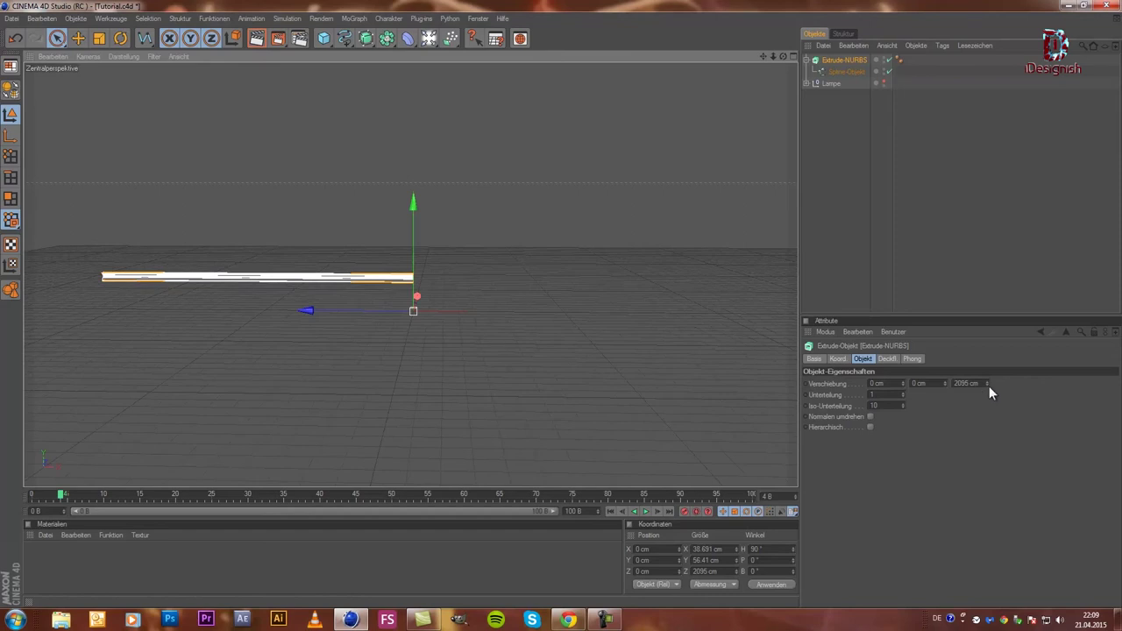
{"action": "left_click_drag", "start_coordinate": [988, 386], "coordinate": [986, 378]}
{"action": "type", "text": "2000"}
{"action": "key", "text": "Return"}
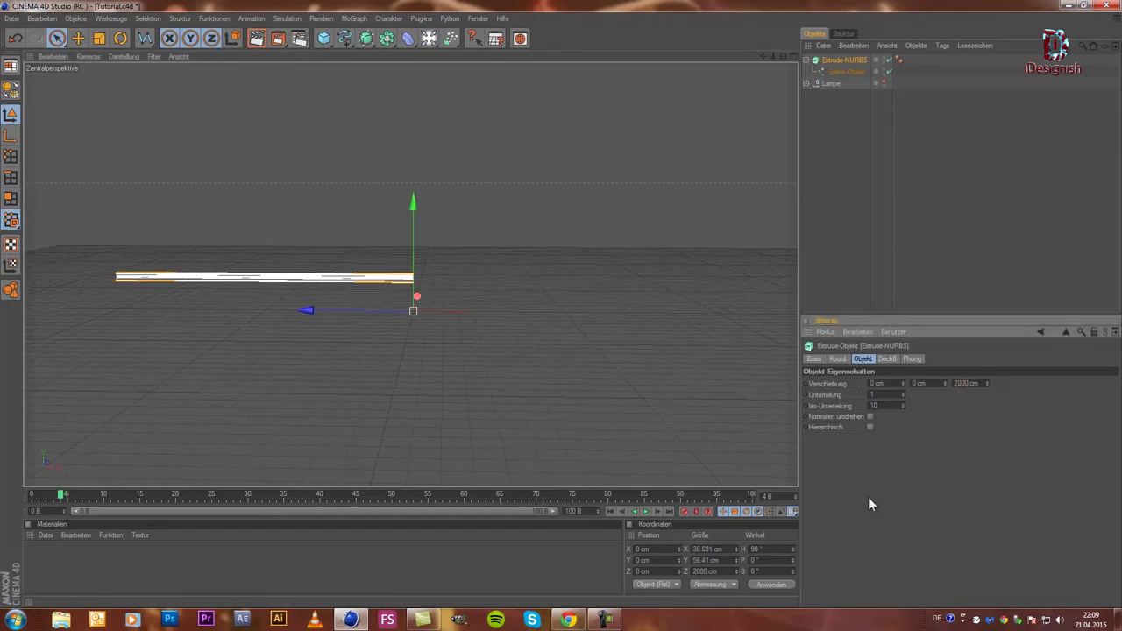
- Slide the bar right along X to 1263.137 cm
{"action": "left_click_drag", "start_coordinate": [389, 312], "coordinate": [561, 312]}
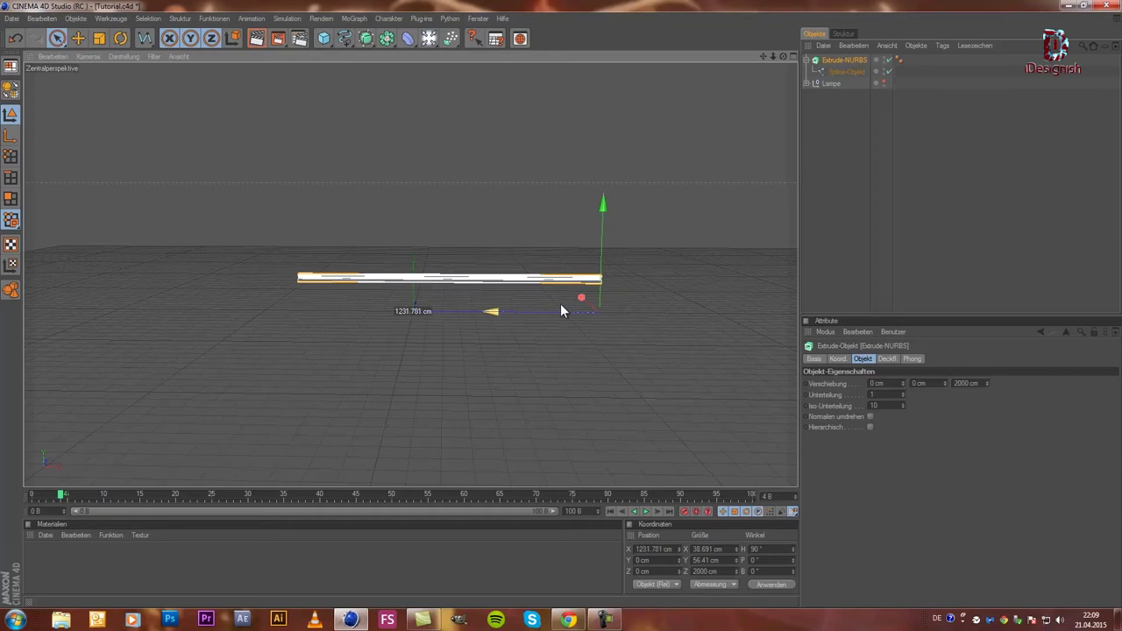
{"action": "left_click_drag", "start_coordinate": [561, 311], "coordinate": [573, 310]}
{"action": "scroll", "coordinate": [378, 278], "scroll_direction": "up", "scroll_amount": 2}
{"action": "scroll", "coordinate": [379, 278], "scroll_direction": "up", "scroll_amount": 2}
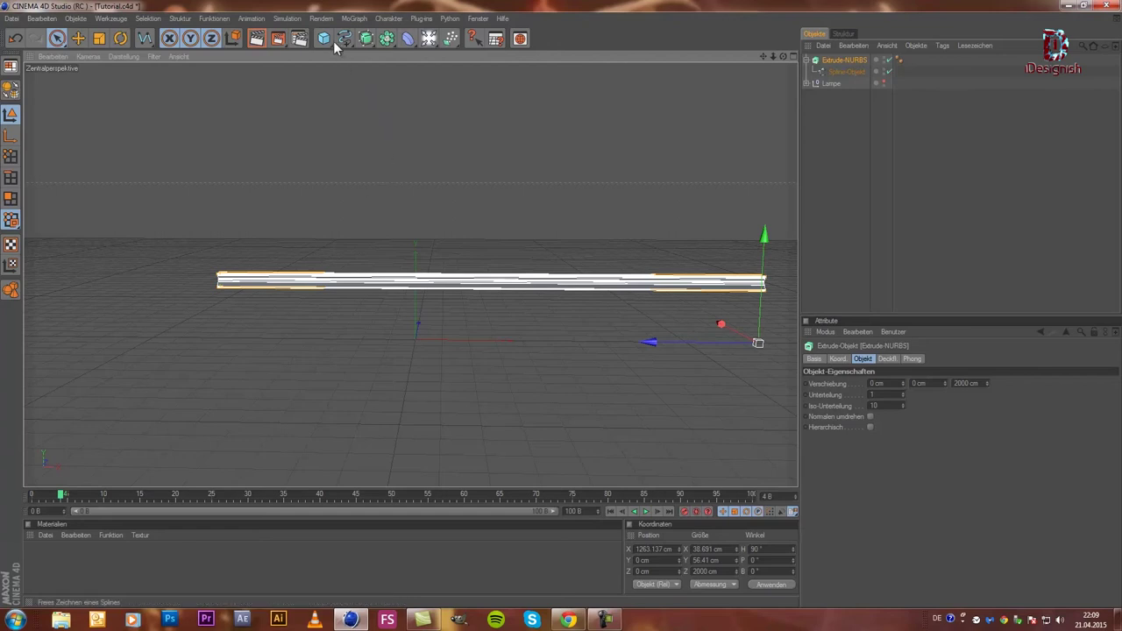
- Add a cube 42.657 cm wide in X and place it at the bar's left end, X -727.932 cm
{"action": "left_click_drag", "start_coordinate": [329, 40], "coordinate": [352, 53]}
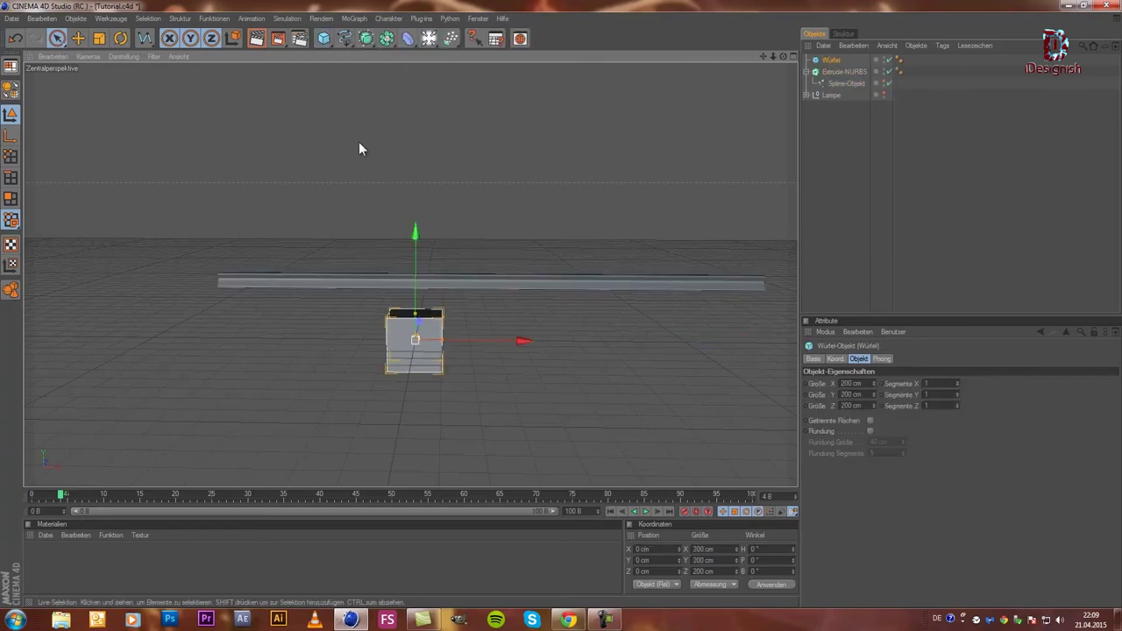
{"action": "left_click_drag", "start_coordinate": [412, 303], "coordinate": [366, 310]}
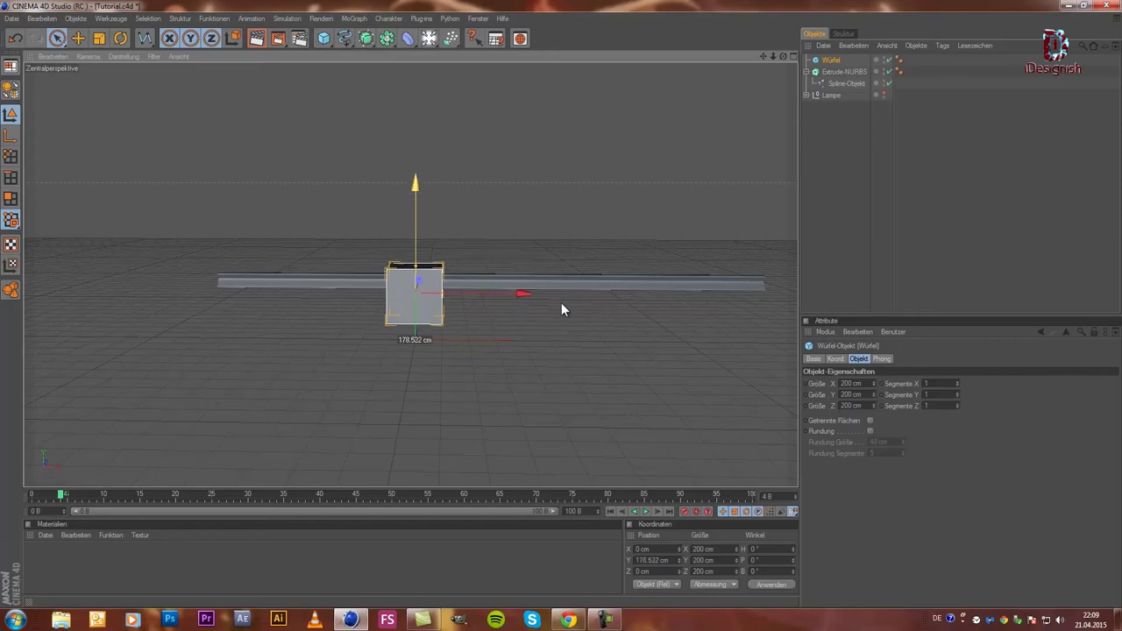
{"action": "middle_click", "coordinate": [313, 310]}
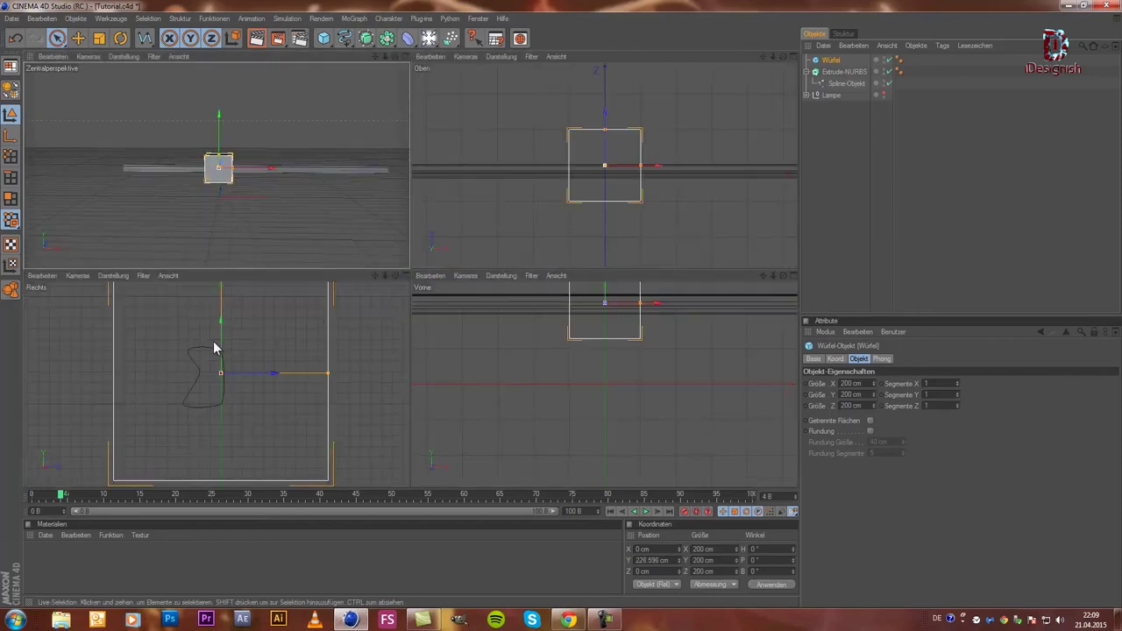
{"action": "scroll", "coordinate": [605, 170], "scroll_direction": "down", "scroll_amount": 3}
{"action": "scroll", "coordinate": [609, 172], "scroll_direction": "down", "scroll_amount": 3}
{"action": "left_click_drag", "start_coordinate": [631, 170], "coordinate": [561, 275]}
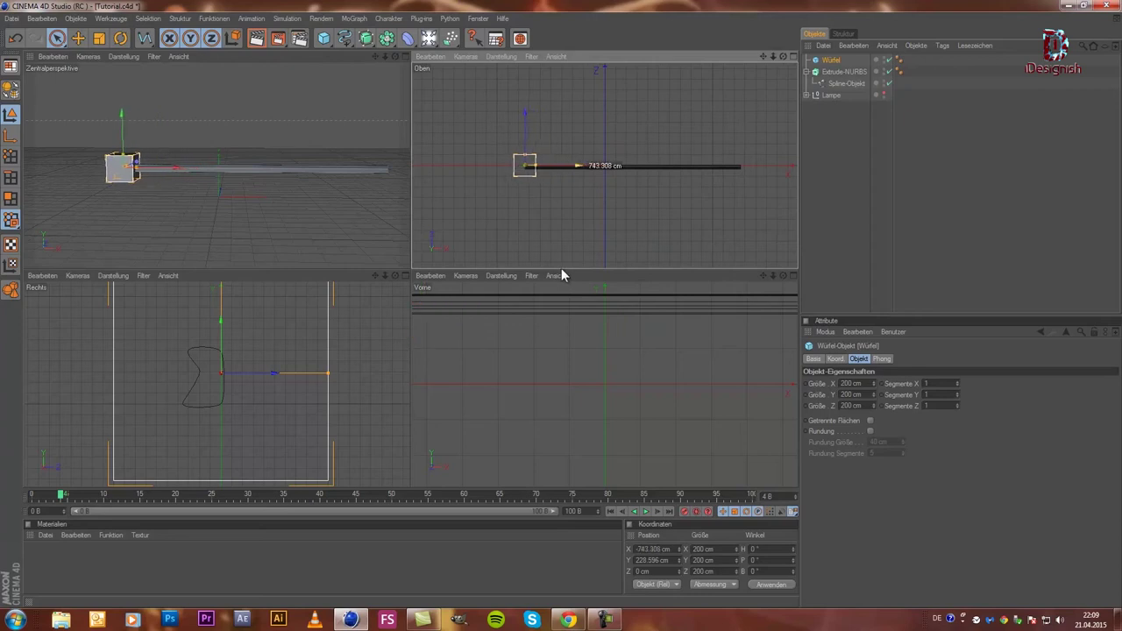
{"action": "mouse_move", "coordinate": [561, 275]}
{"action": "left_mouse_down"}
{"action": "mouse_move", "coordinate": [590, 177]}
{"action": "mouse_move", "coordinate": [539, 167]}
{"action": "mouse_move", "coordinate": [579, 166]}
{"action": "left_mouse_up"}
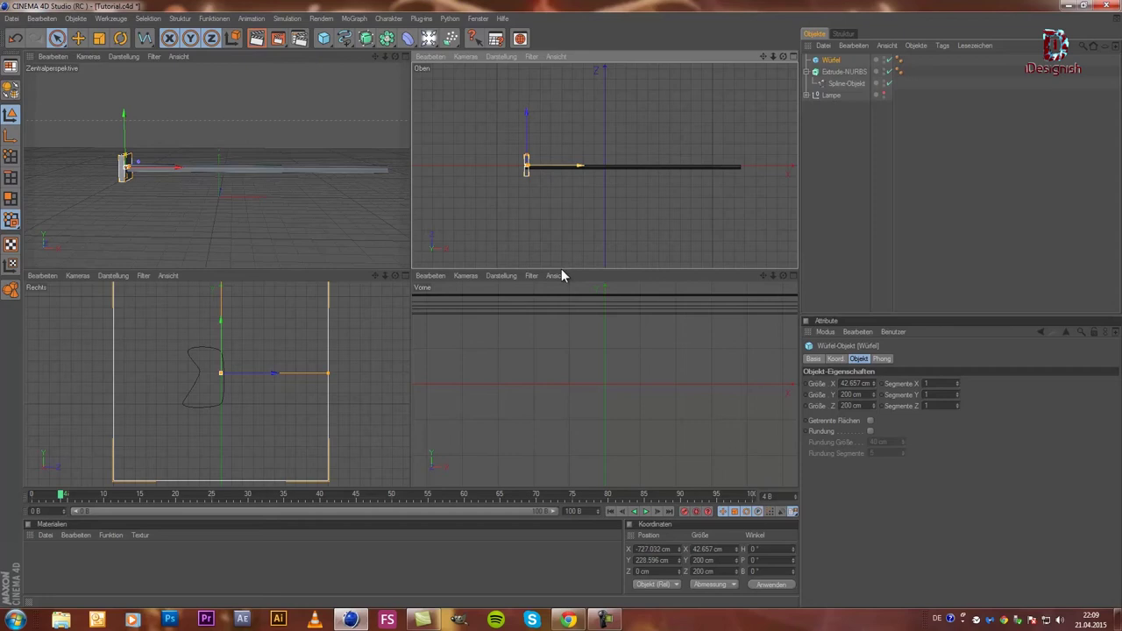
- In the maximised perspective view, stretch the cube into a tall, deep slab
{"action": "middle_click", "coordinate": [302, 166]}
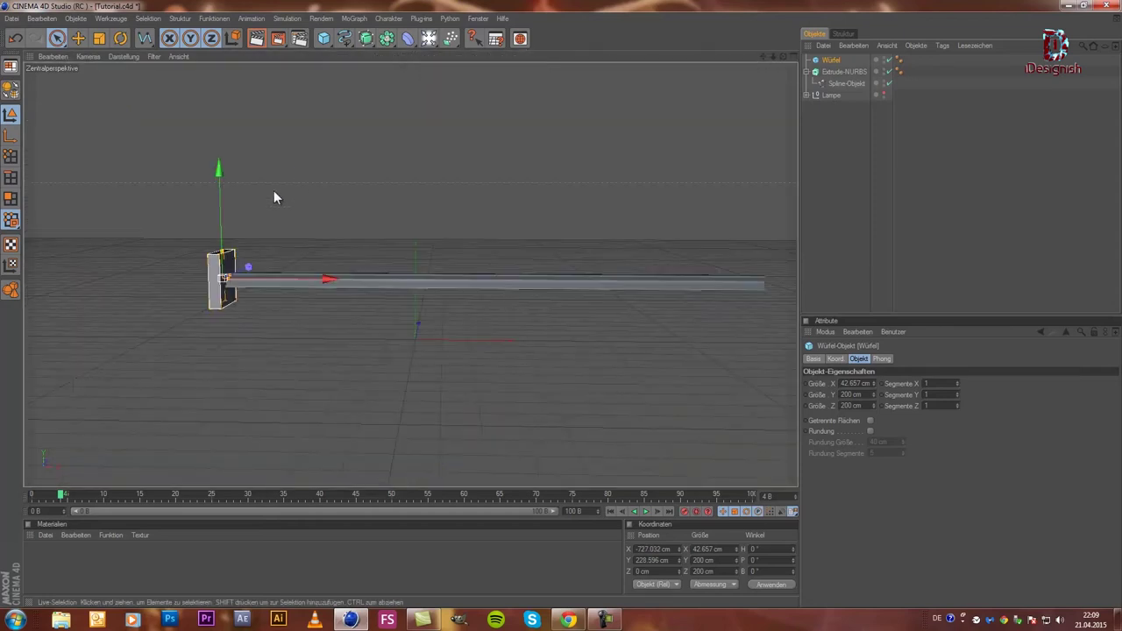
{"action": "mouse_move", "coordinate": [234, 260]}
{"action": "left_mouse_down"}
{"action": "mouse_move", "coordinate": [301, 301]}
{"action": "mouse_move", "coordinate": [416, 321]}
{"action": "mouse_move", "coordinate": [561, 307]}
{"action": "left_mouse_up"}
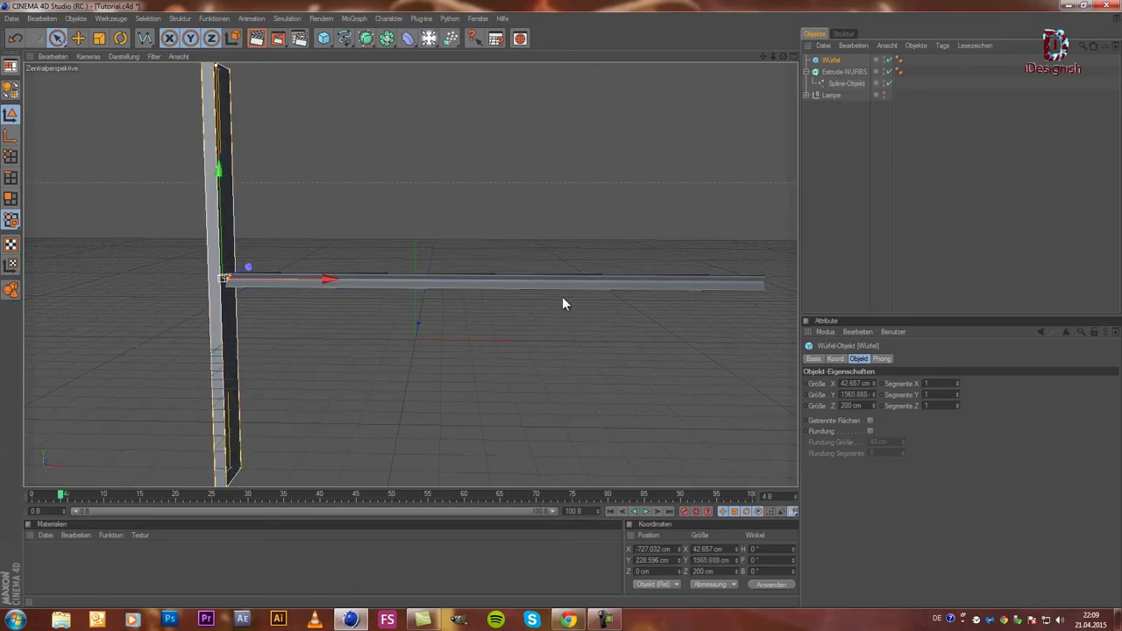
{"action": "mouse_move", "coordinate": [226, 278]}
{"action": "left_mouse_down"}
{"action": "mouse_move", "coordinate": [568, 310]}
{"action": "mouse_move", "coordinate": [874, 503]}
{"action": "mouse_move", "coordinate": [693, 303]}
{"action": "mouse_move", "coordinate": [629, 348]}
{"action": "mouse_move", "coordinate": [626, 286]}
{"action": "mouse_move", "coordinate": [563, 312]}
{"action": "left_mouse_up"}
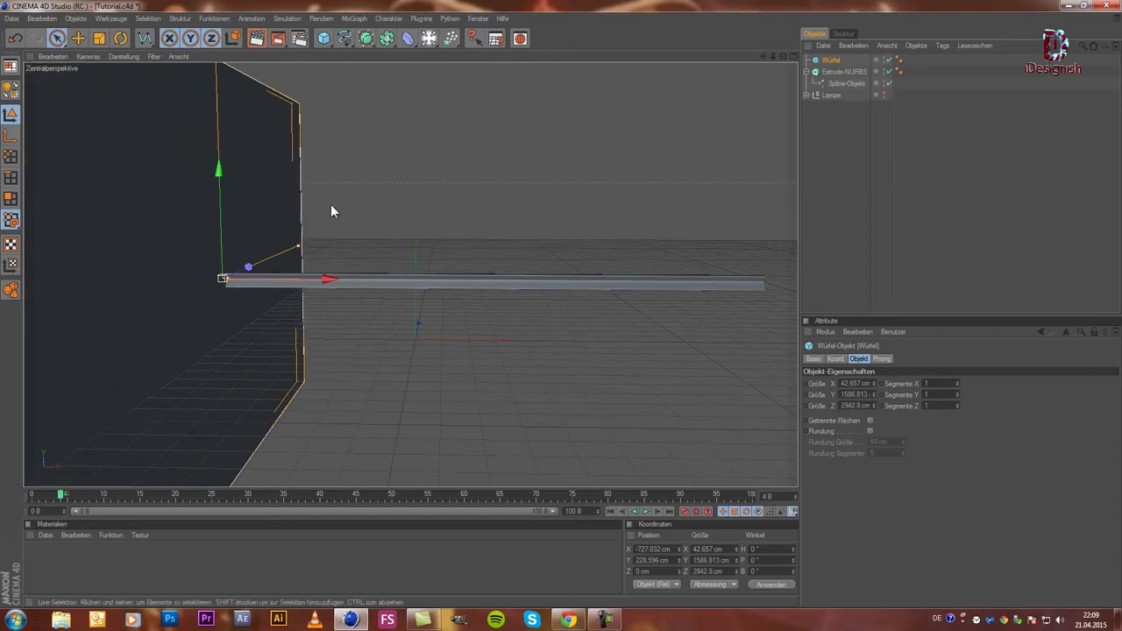
{"action": "left_click_drag", "start_coordinate": [192, 134], "coordinate": [237, 116], "text": "alt"}
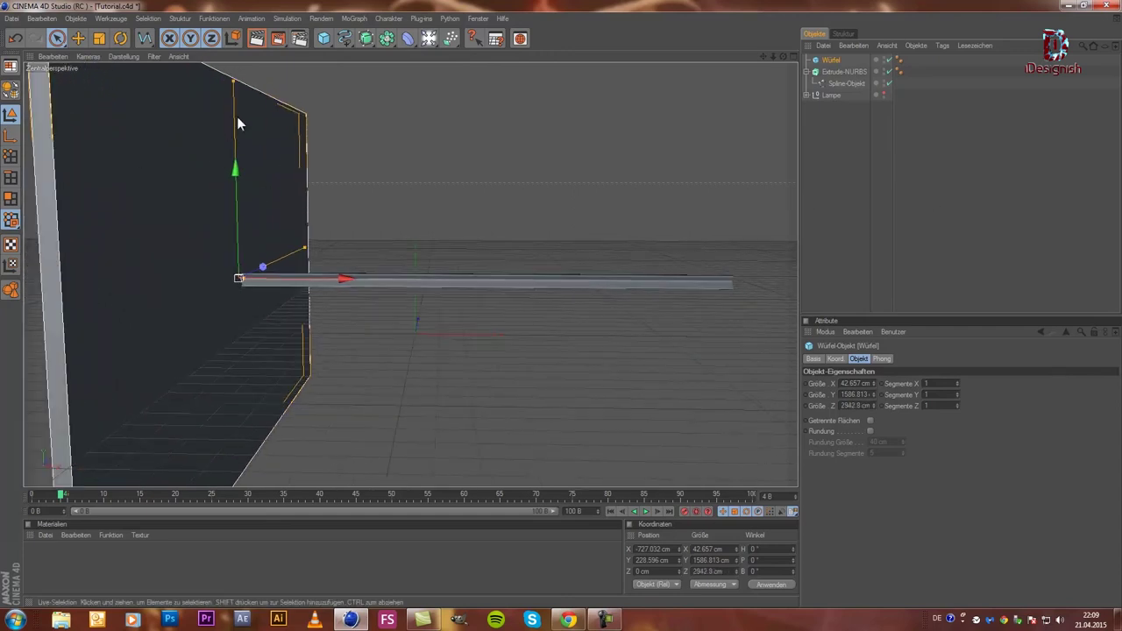
{"action": "key", "text": "ctrl+z"}
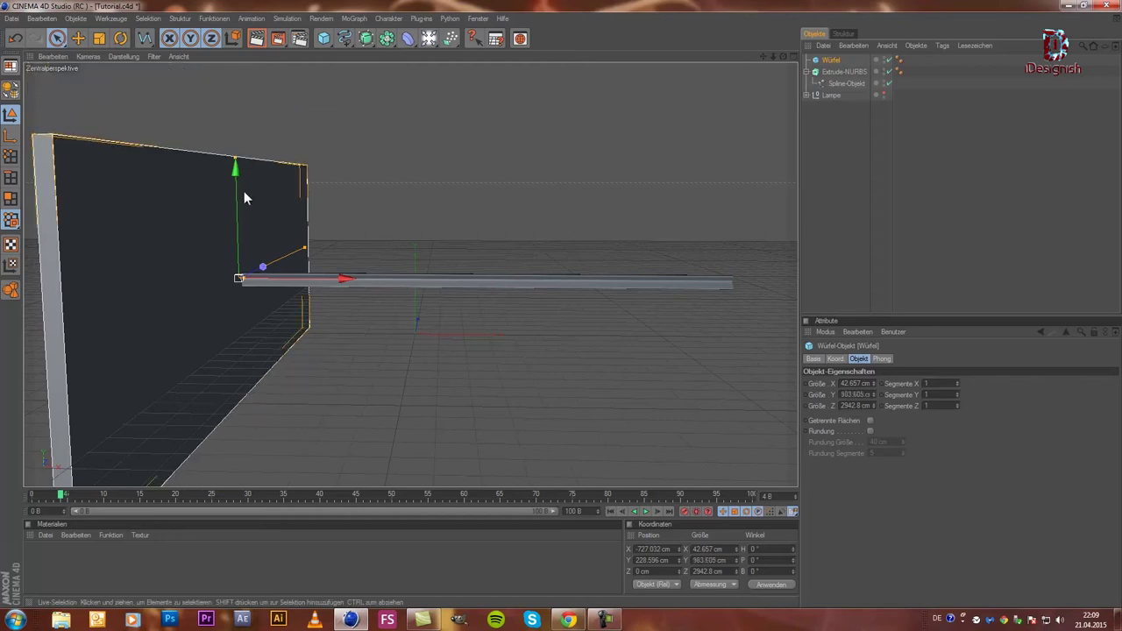
{"action": "left_click_drag", "start_coordinate": [238, 203], "coordinate": [561, 310]}
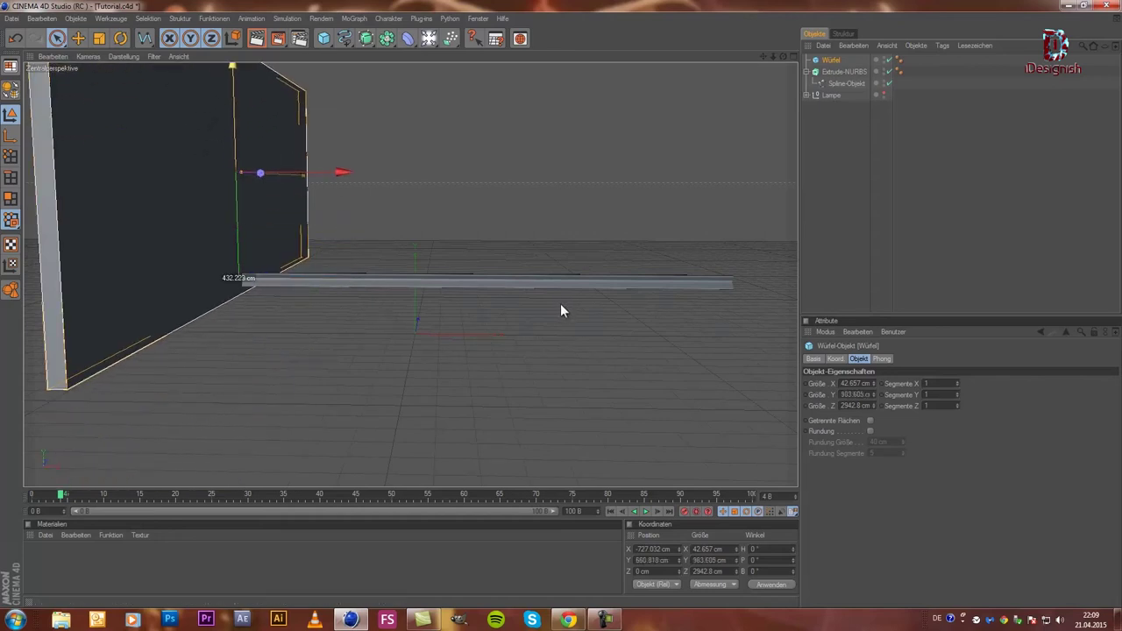
{"action": "scroll", "coordinate": [198, 130], "scroll_direction": "down", "scroll_amount": 1}
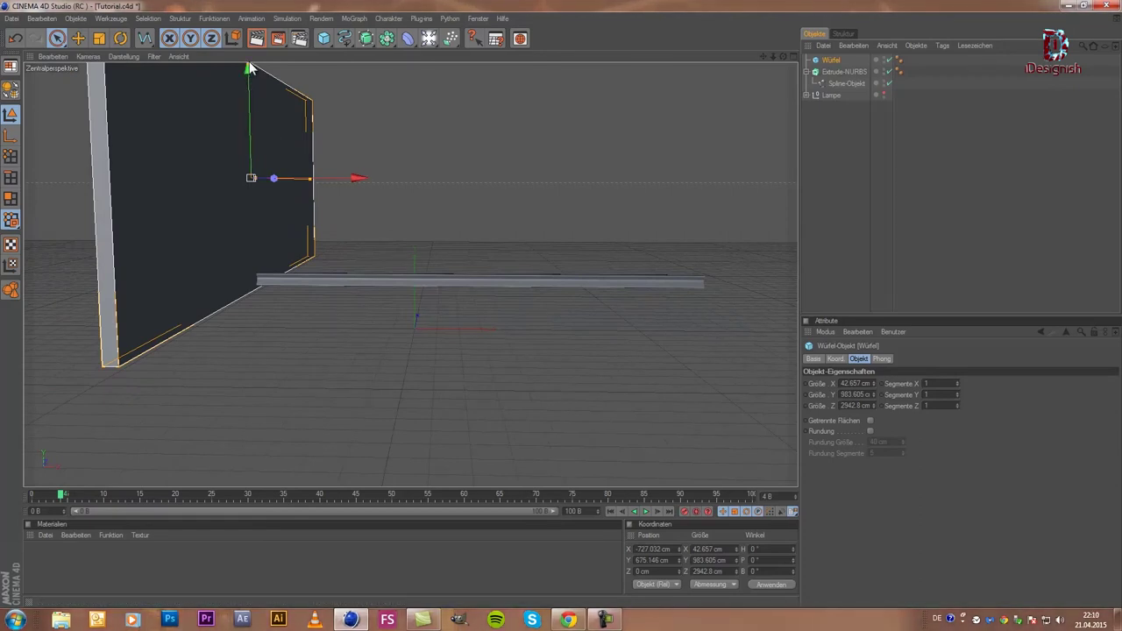
{"action": "mouse_move", "coordinate": [247, 70]}
{"action": "left_mouse_down"}
{"action": "mouse_move", "coordinate": [249, 109]}
{"action": "mouse_move", "coordinate": [561, 311]}
{"action": "left_mouse_up"}
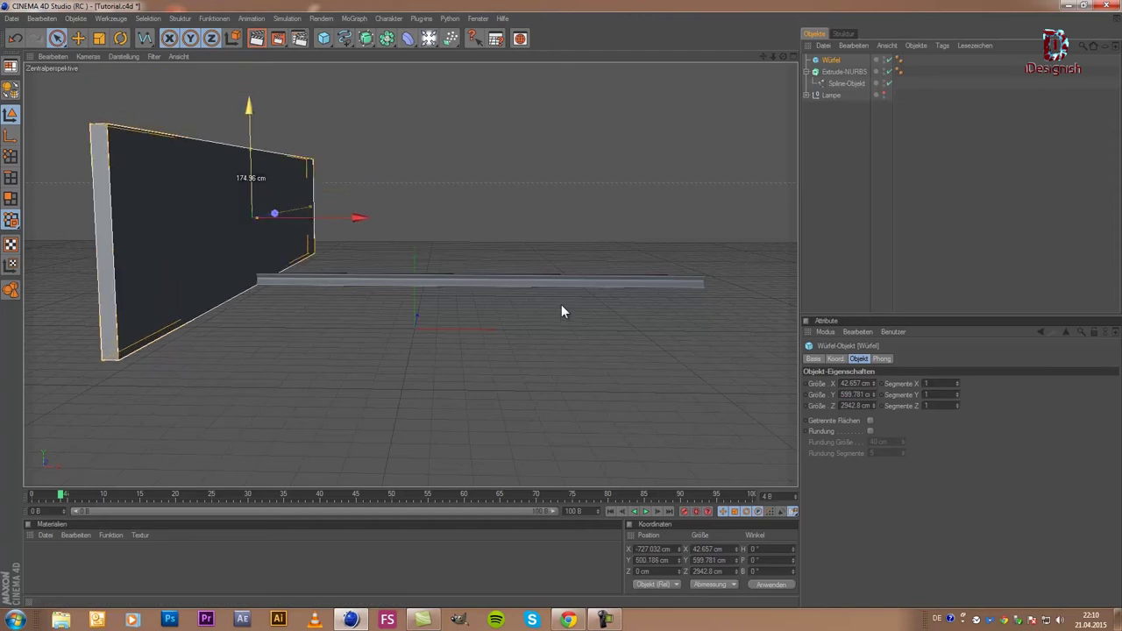
- Make the slab shallower and slide it toward the far end
{"action": "left_click_drag", "start_coordinate": [309, 210], "coordinate": [541, 311]}
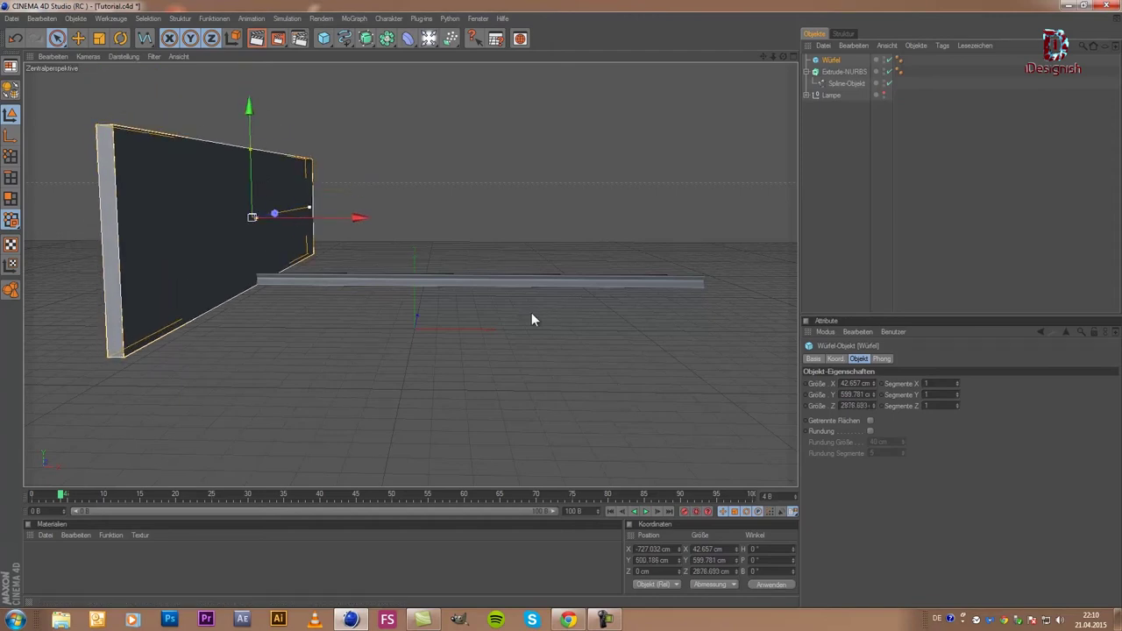
{"action": "mouse_move", "coordinate": [268, 218]}
{"action": "left_mouse_down"}
{"action": "mouse_move", "coordinate": [561, 312]}
{"action": "mouse_move", "coordinate": [471, 408]}
{"action": "mouse_move", "coordinate": [556, 313]}
{"action": "mouse_move", "coordinate": [547, 318]}
{"action": "left_mouse_up"}
{"action": "key", "text": "ctrl+z"}
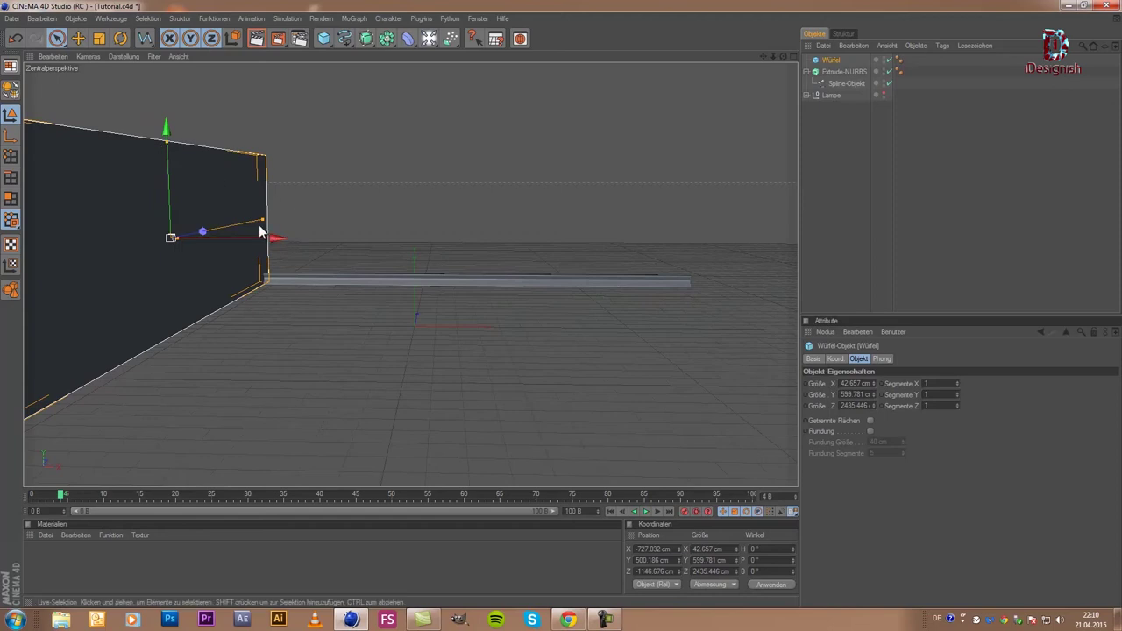
{"action": "key", "text": "ctrl+z"}
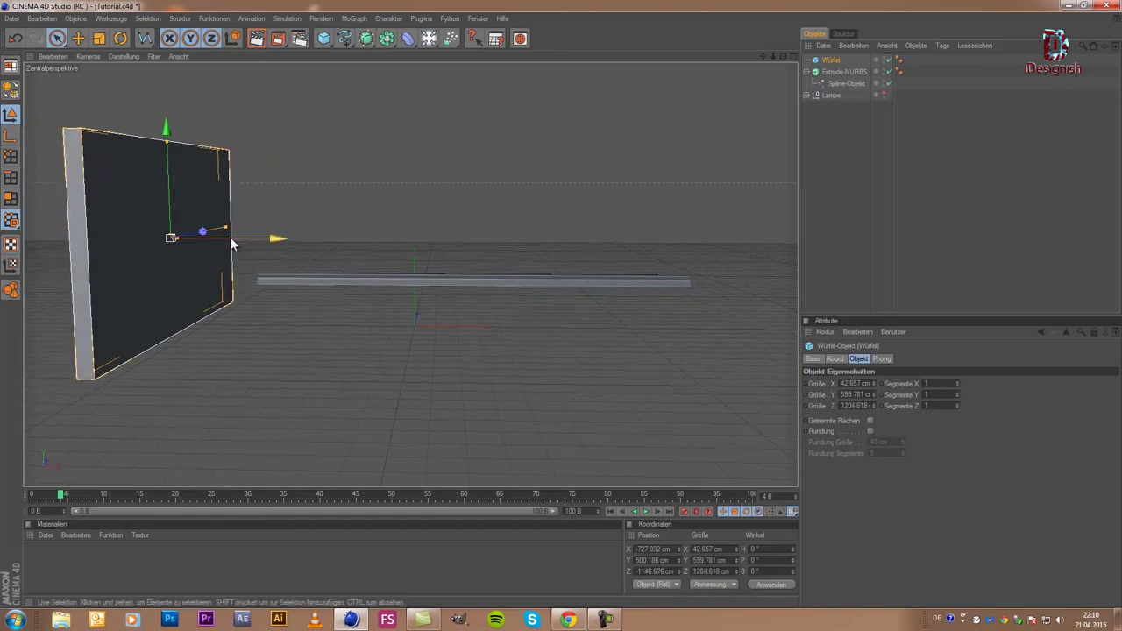
{"action": "mouse_move", "coordinate": [202, 233]}
{"action": "left_mouse_down"}
{"action": "mouse_move", "coordinate": [637, 279]}
{"action": "mouse_move", "coordinate": [598, 294]}
{"action": "left_mouse_up"}
{"action": "scroll", "coordinate": [263, 210], "scroll_direction": "up", "scroll_amount": 3}
{"action": "scroll", "coordinate": [270, 205], "scroll_direction": "up", "scroll_amount": 2}
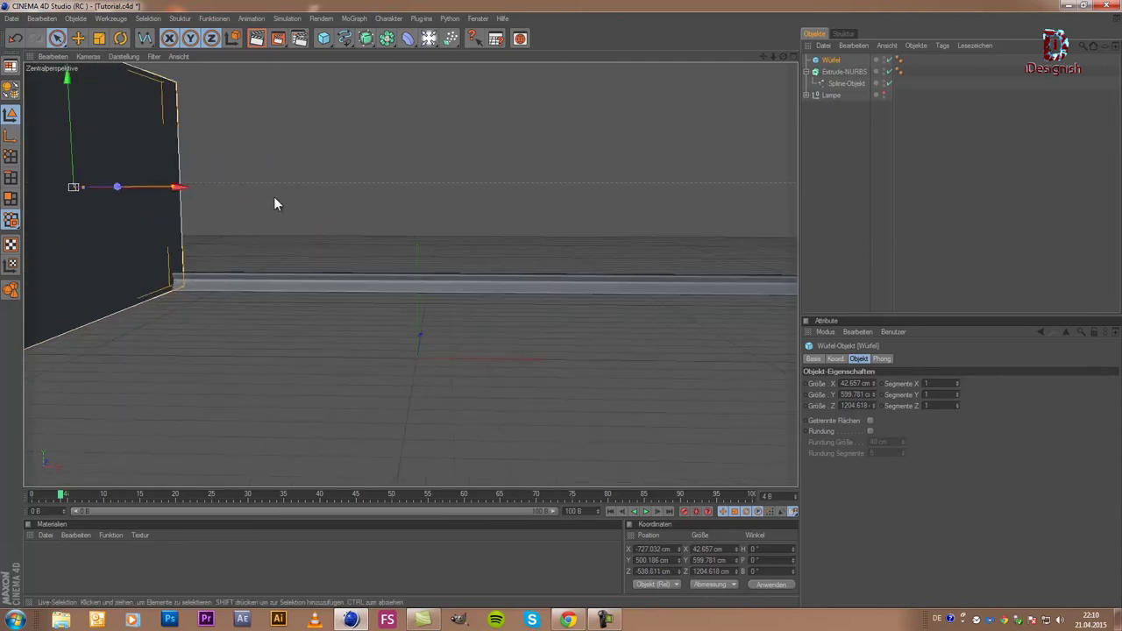
{"action": "scroll", "coordinate": [274, 200], "scroll_direction": "down", "scroll_amount": 1}
{"action": "scroll", "coordinate": [263, 193], "scroll_direction": "down", "scroll_amount": 2}
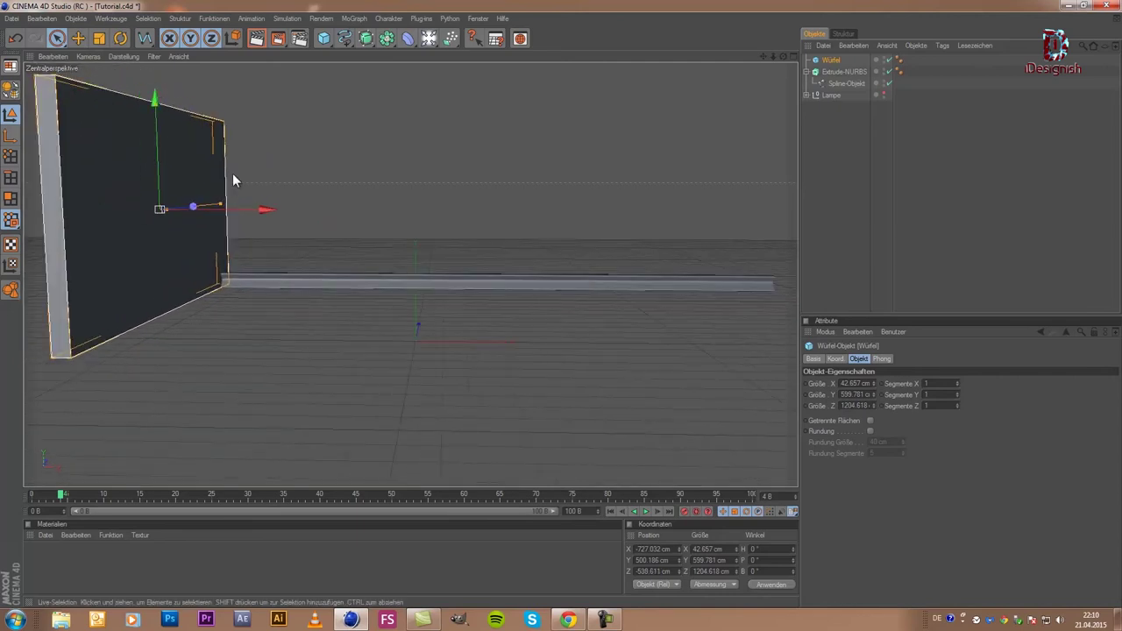
- Fine-tune the wall to 1519.038 cm deep and 782.569 cm high at Y 585.544 cm
{"action": "left_click_drag", "start_coordinate": [225, 205], "coordinate": [563, 310]}
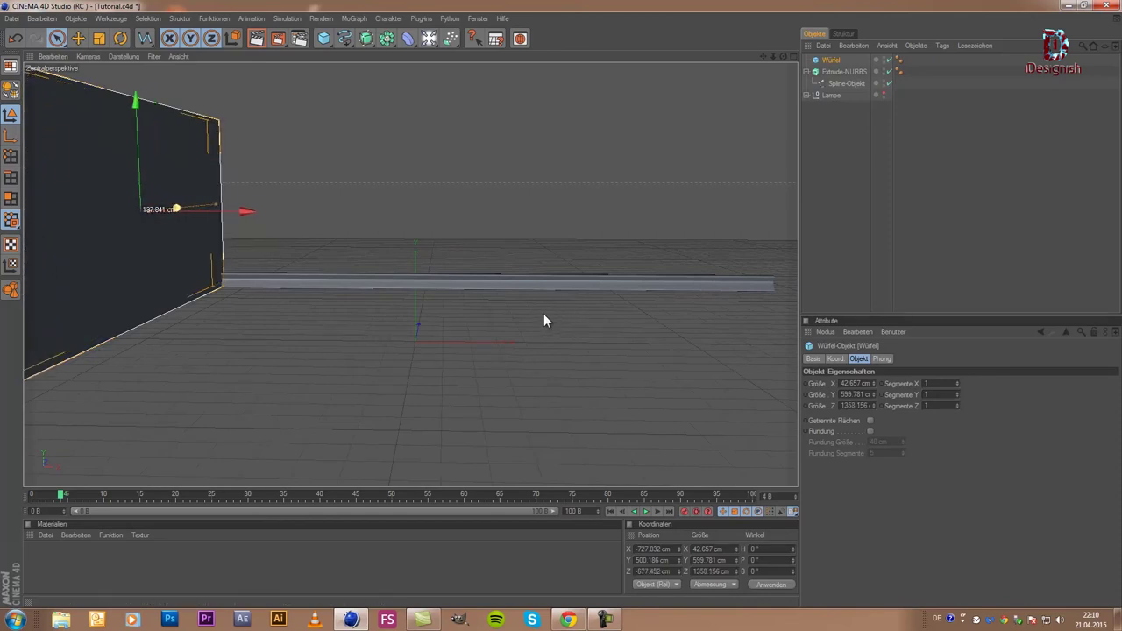
{"action": "left_click_drag", "start_coordinate": [246, 215], "coordinate": [563, 310]}
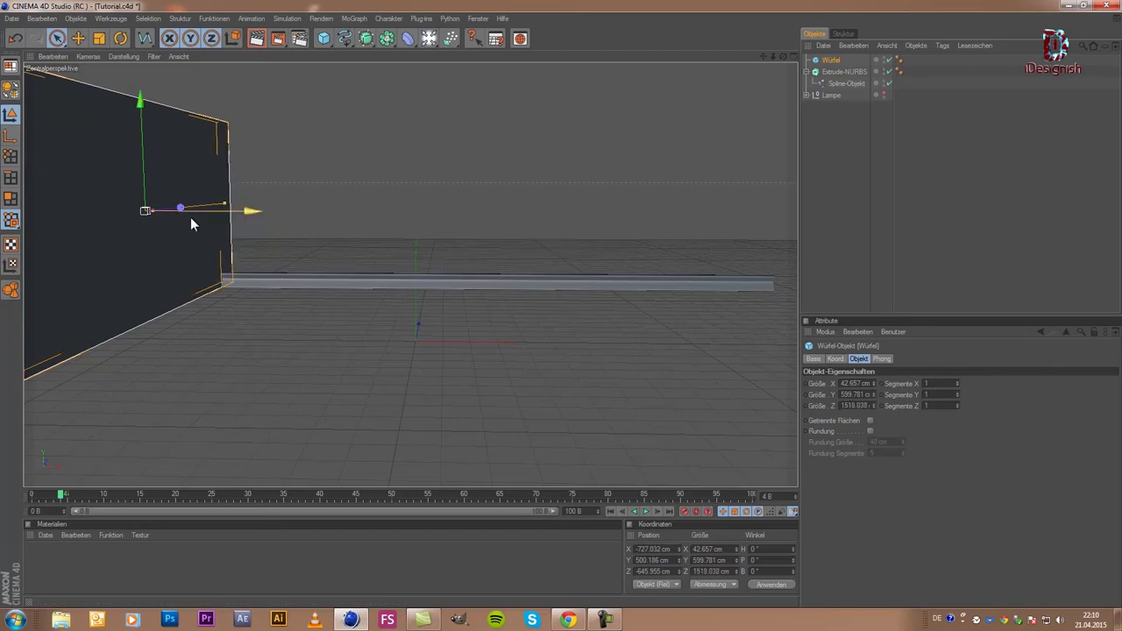
{"action": "left_click_drag", "start_coordinate": [181, 211], "coordinate": [561, 311]}
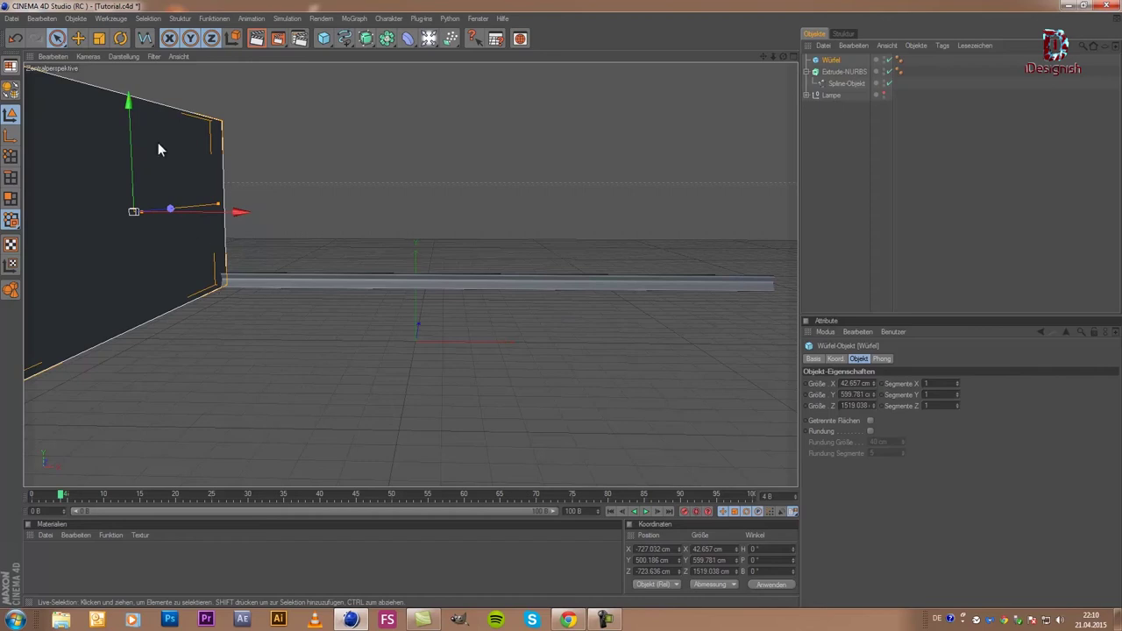
{"action": "left_click_drag", "start_coordinate": [128, 102], "coordinate": [562, 311]}
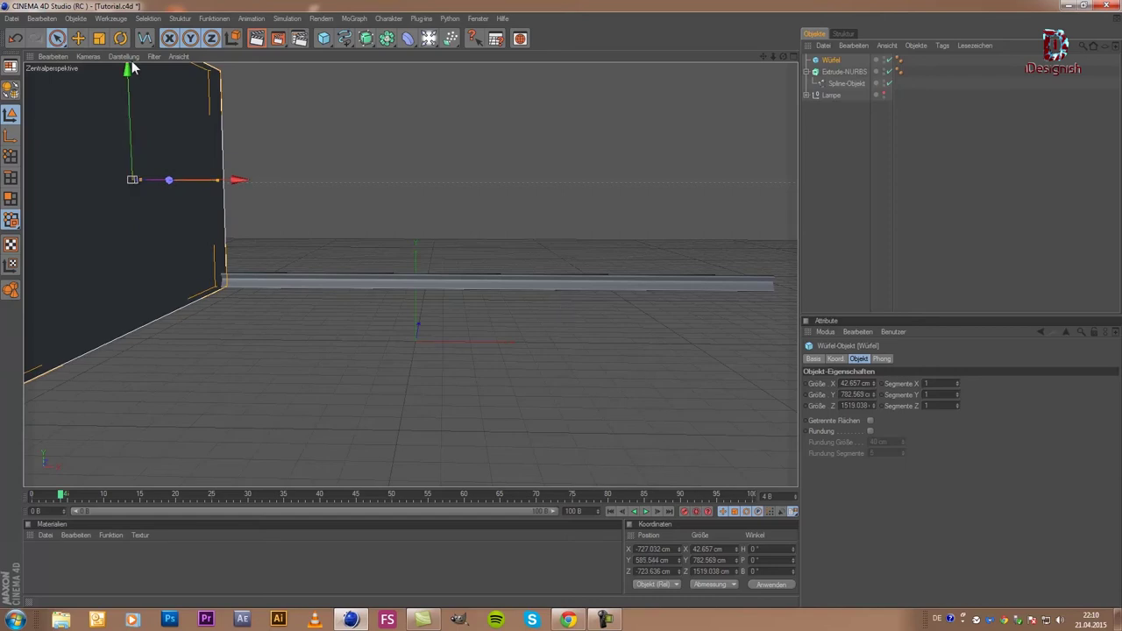
- Duplicate the wall and move the copy to the bar's right end at X 859.03 cm
{"action": "key", "text": "ctrl+c"}
{"action": "key", "text": "ctrl+v"}
{"action": "mouse_move", "coordinate": [192, 179]}
{"action": "left_mouse_down"}
{"action": "mouse_move", "coordinate": [566, 311]}
{"action": "mouse_move", "coordinate": [548, 310]}
{"action": "left_mouse_up"}
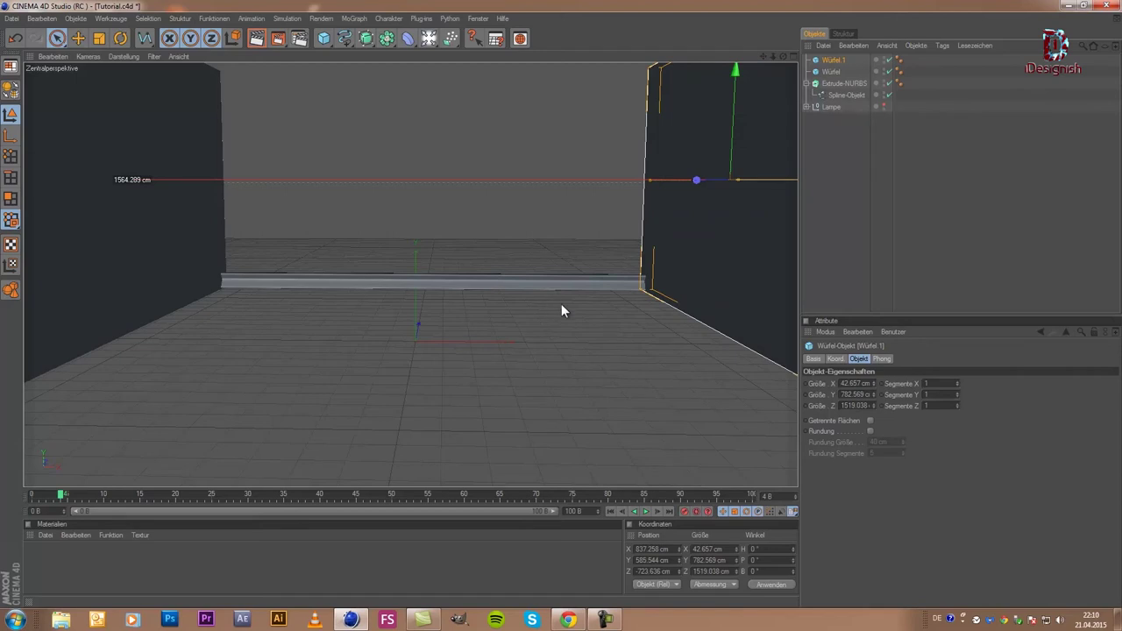
{"action": "left_click_drag", "start_coordinate": [562, 311], "coordinate": [563, 311]}
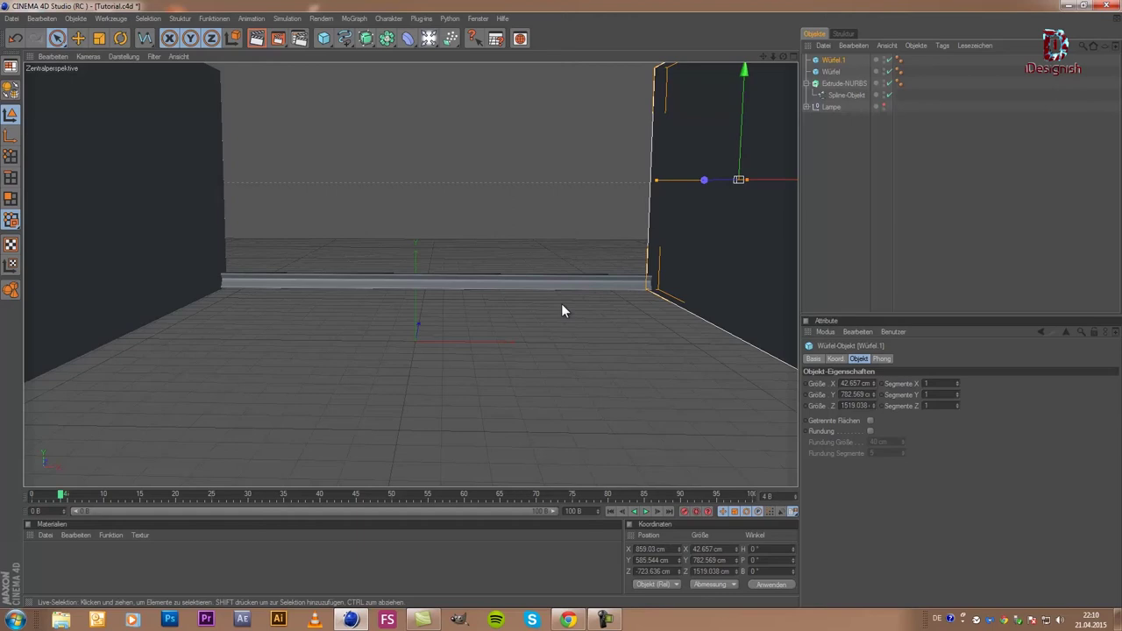
- Paste another copy of the right wall and nudge it along Z
{"action": "key", "text": "ctrl+c"}
{"action": "key", "text": "ctrl+v"}
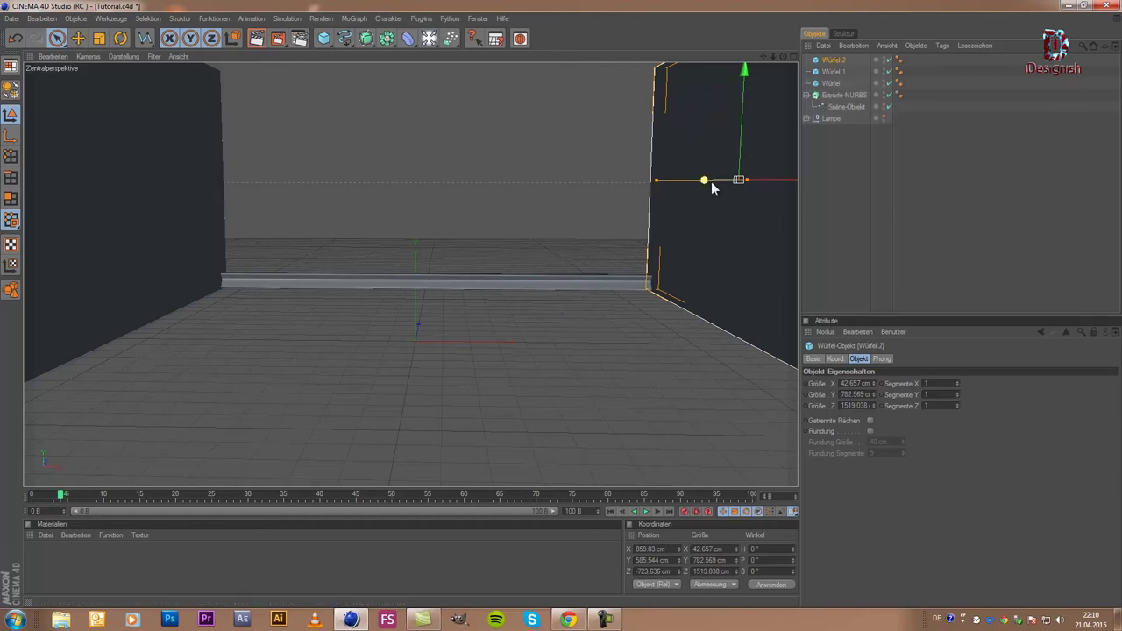
{"action": "left_click_drag", "start_coordinate": [711, 182], "coordinate": [557, 307]}
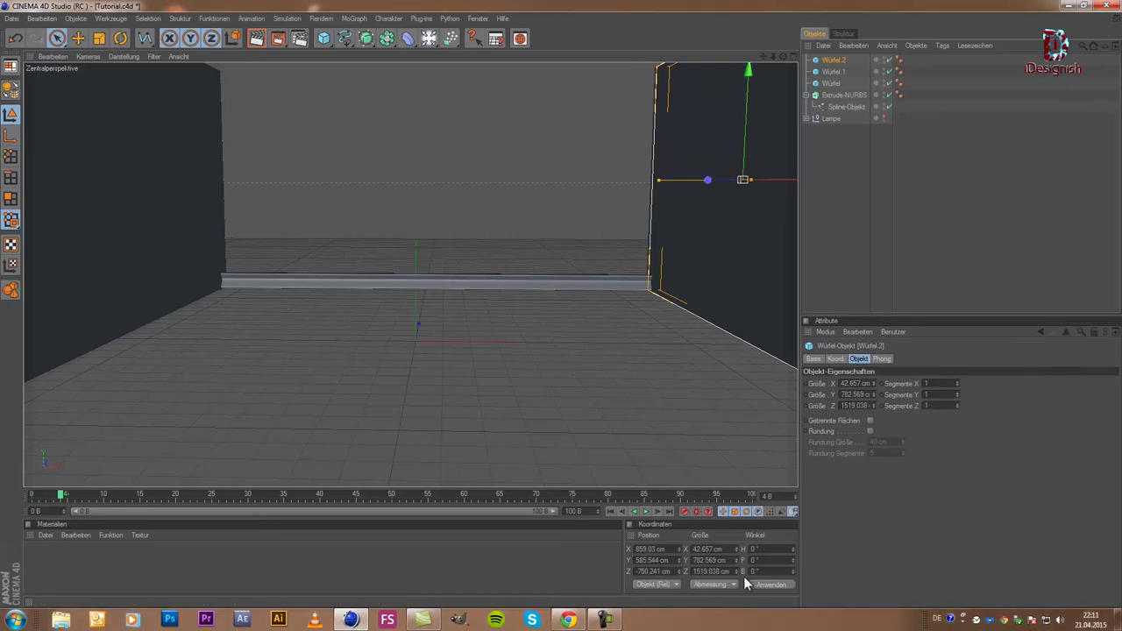
- Rotate Würfel.2 90° in bank so it lies flat
{"action": "left_click", "coordinate": [775, 563]}
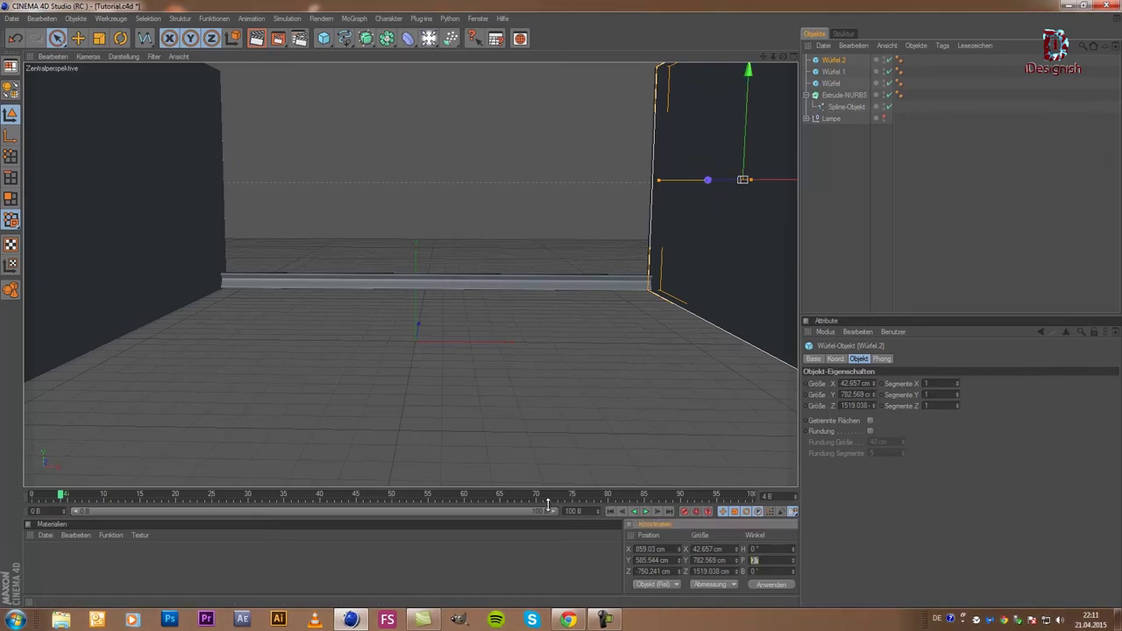
{"action": "type", "text": "90"}
{"action": "key", "text": "Return"}
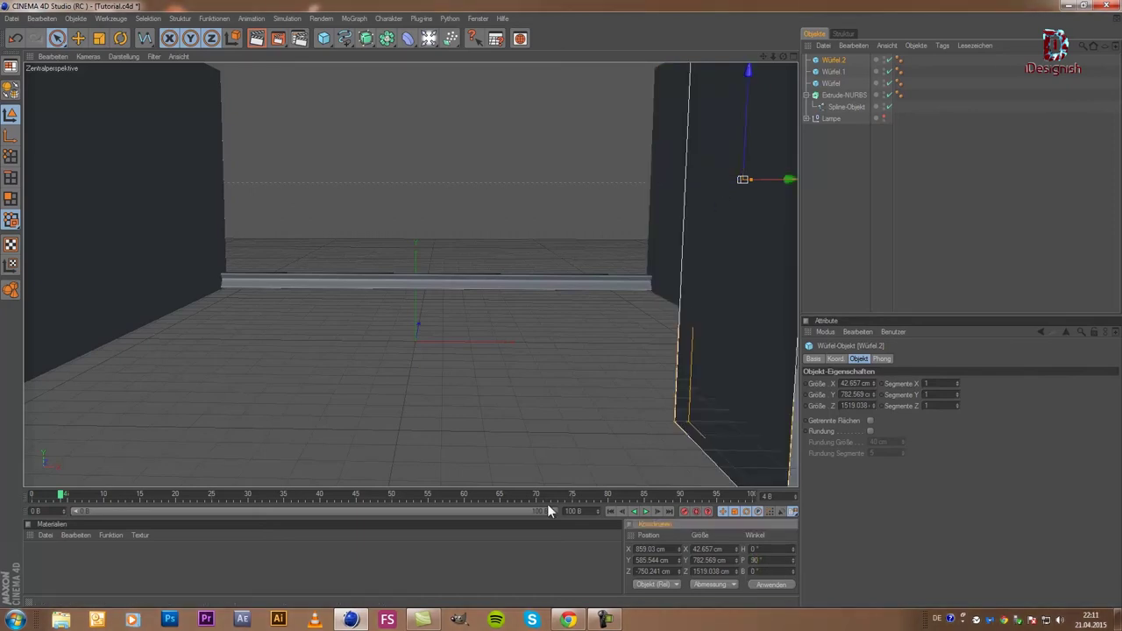
{"action": "key", "text": "ctrl+z"}
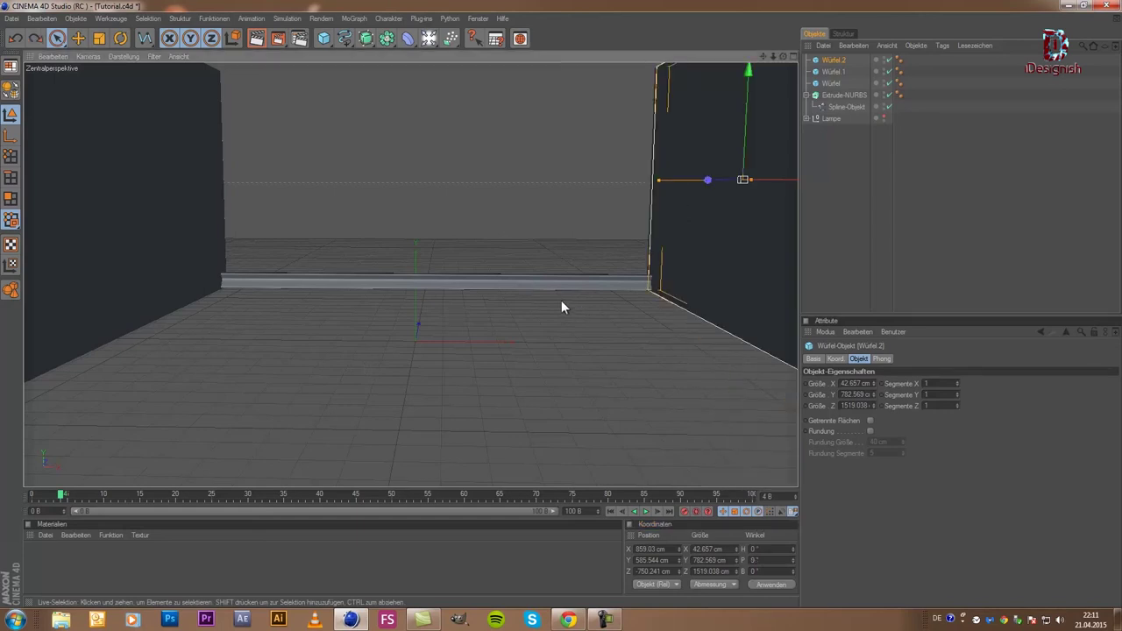
{"action": "left_click", "coordinate": [774, 571]}
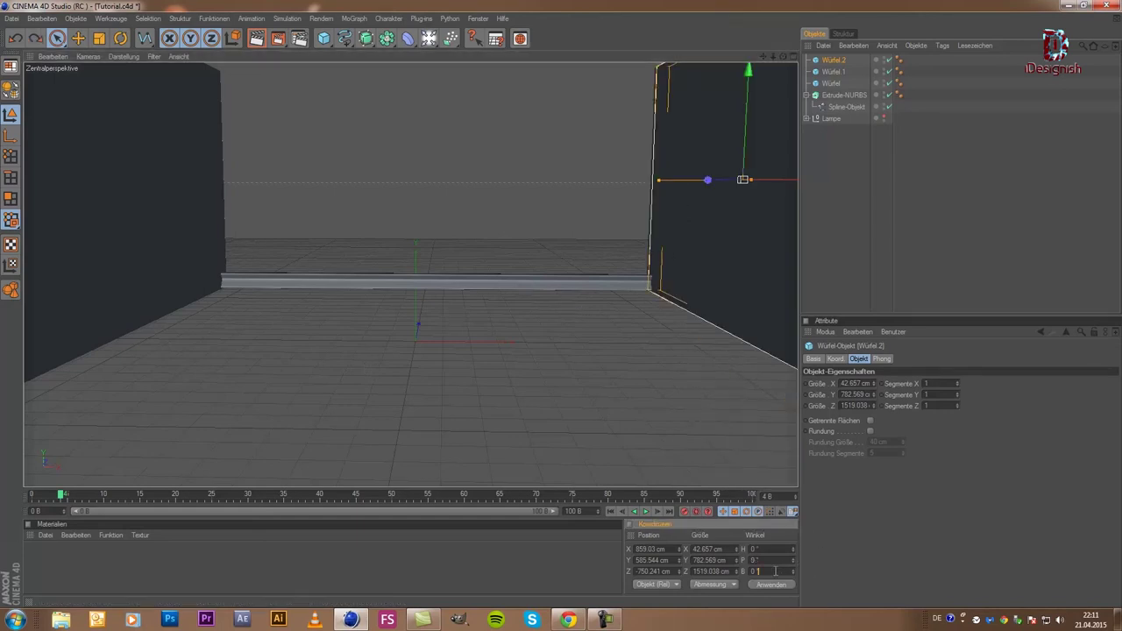
{"action": "type", "text": "90"}
{"action": "key", "text": "Return"}
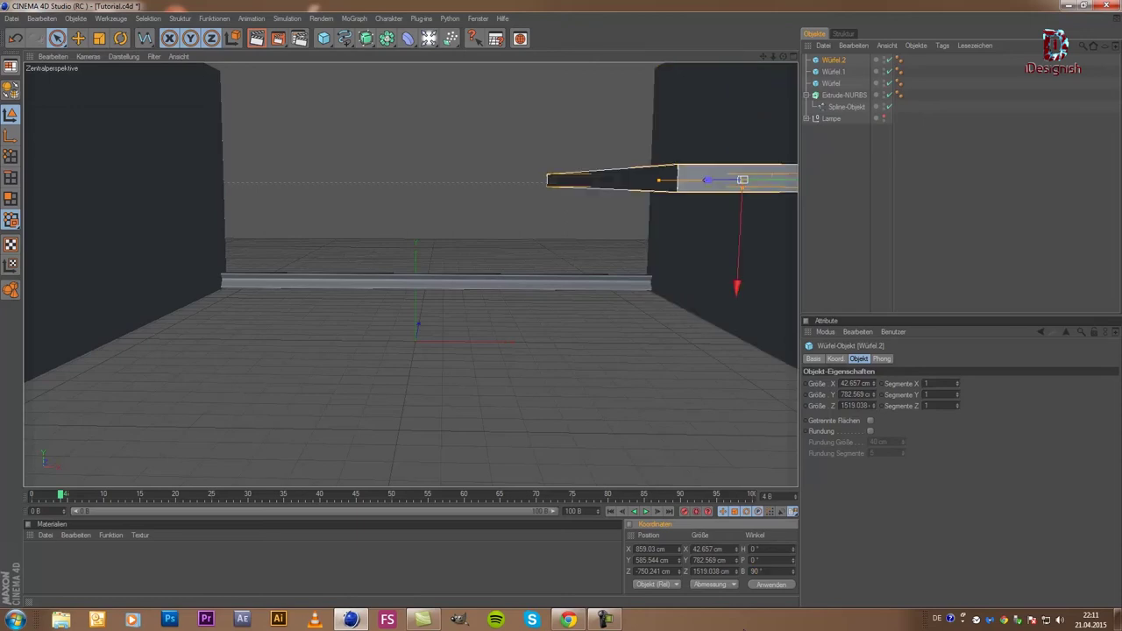
{"action": "mouse_move", "coordinate": [706, 183]}
{"action": "left_mouse_down"}
{"action": "mouse_move", "coordinate": [553, 308]}
{"action": "mouse_move", "coordinate": [571, 310]}
{"action": "left_mouse_up"}
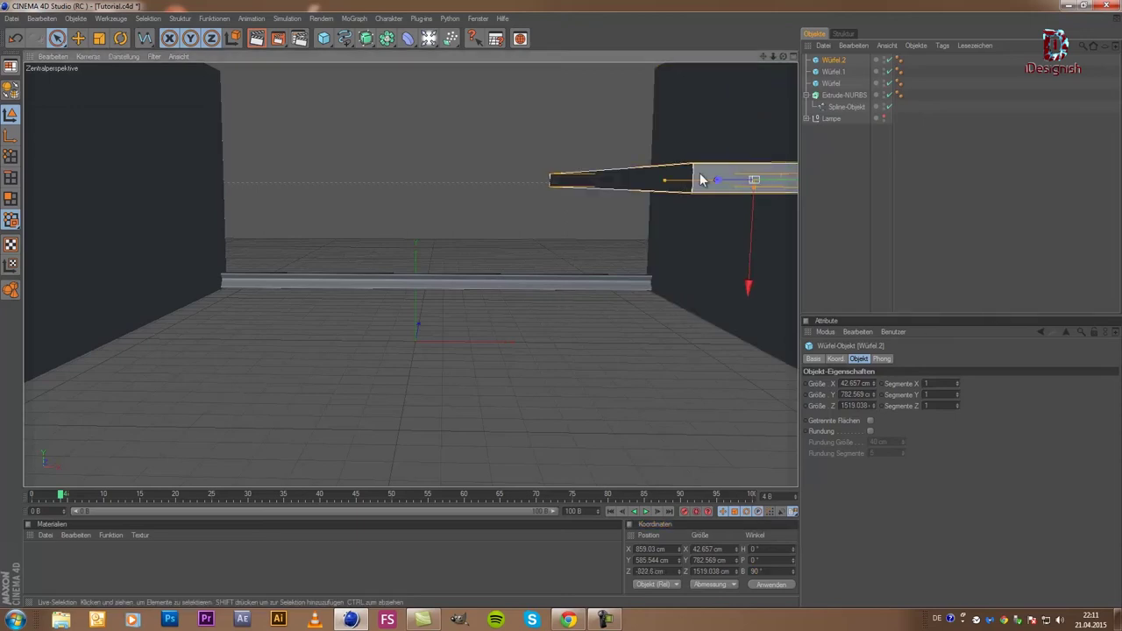
{"action": "key", "text": "ctrl+z"}
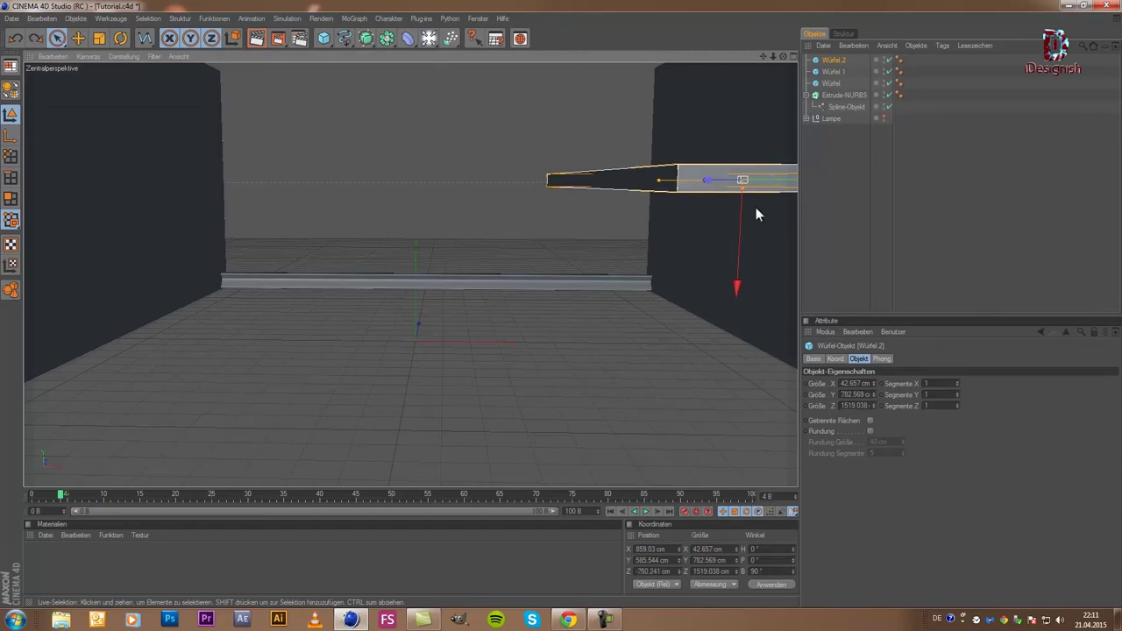
- Enlarge the floor slab to 1858.266 × 2786.223 cm at Y 168.124 cm, Z -1357.981 cm
{"action": "left_click_drag", "start_coordinate": [778, 179], "coordinate": [567, 308]}
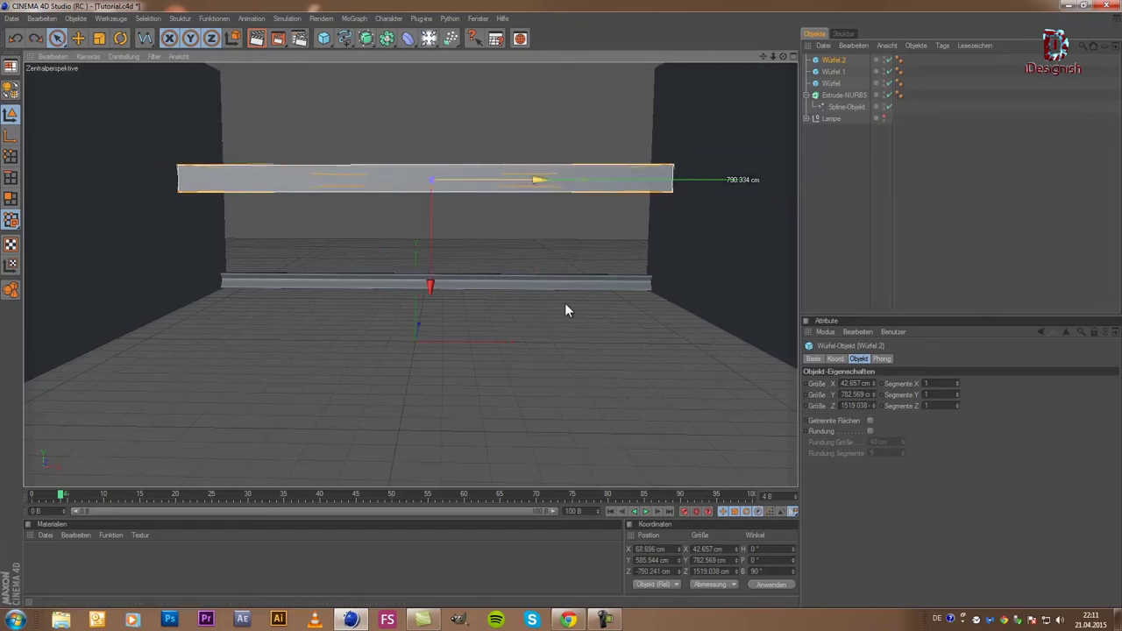
{"action": "mouse_move", "coordinate": [437, 255]}
{"action": "left_mouse_down"}
{"action": "mouse_move", "coordinate": [561, 307]}
{"action": "mouse_move", "coordinate": [447, 264]}
{"action": "left_mouse_up"}
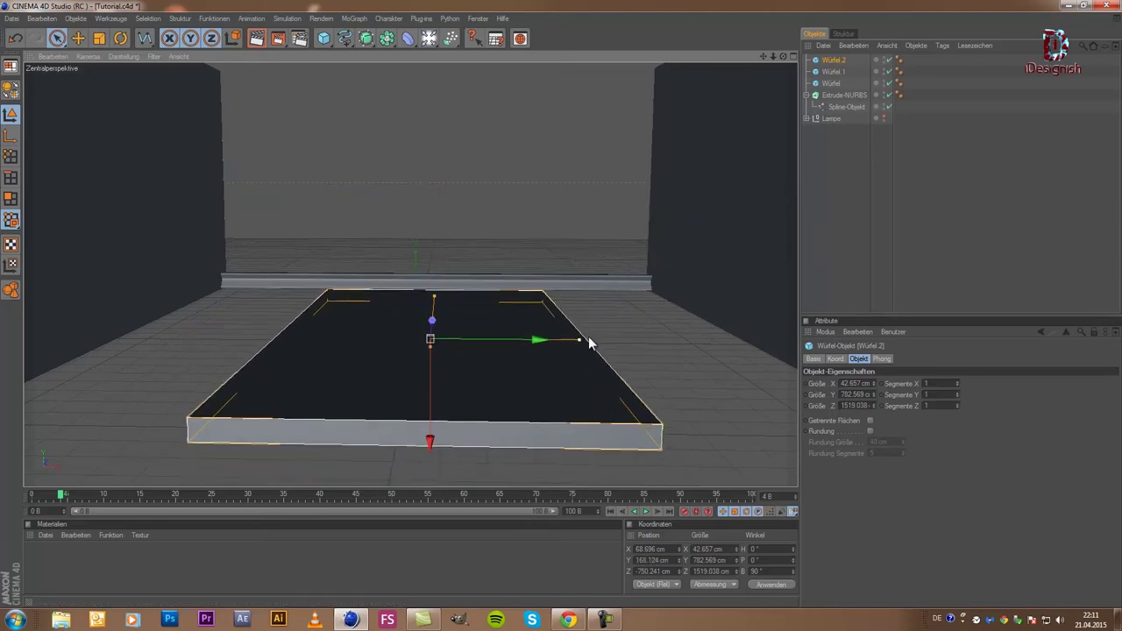
{"action": "left_click_drag", "start_coordinate": [581, 339], "coordinate": [547, 314]}
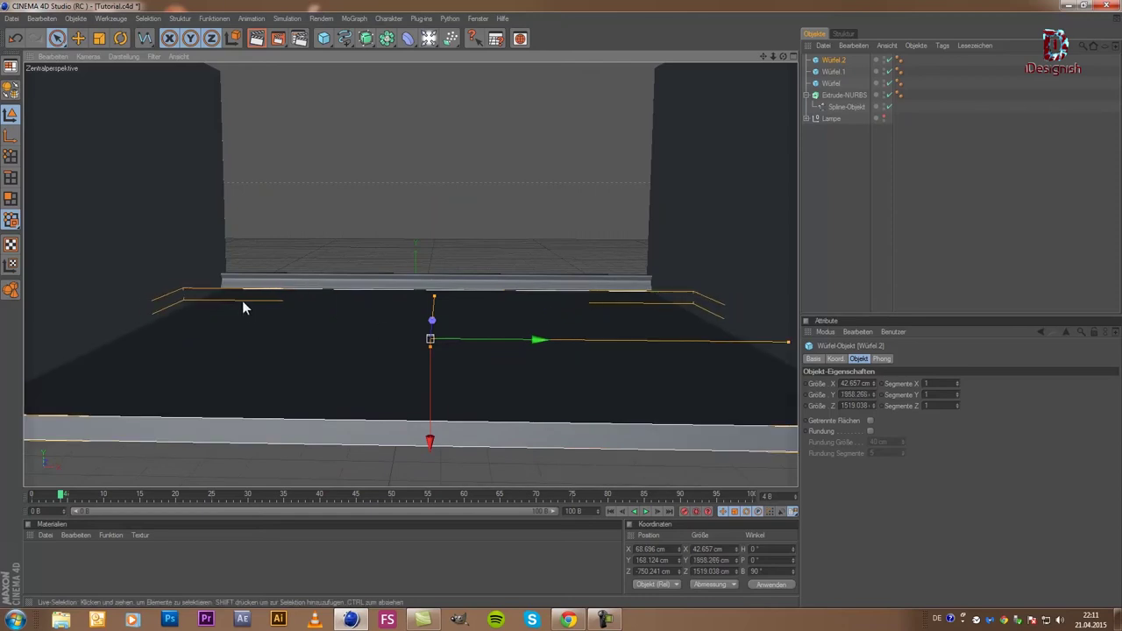
{"action": "left_click_drag", "start_coordinate": [433, 299], "coordinate": [693, 61]}
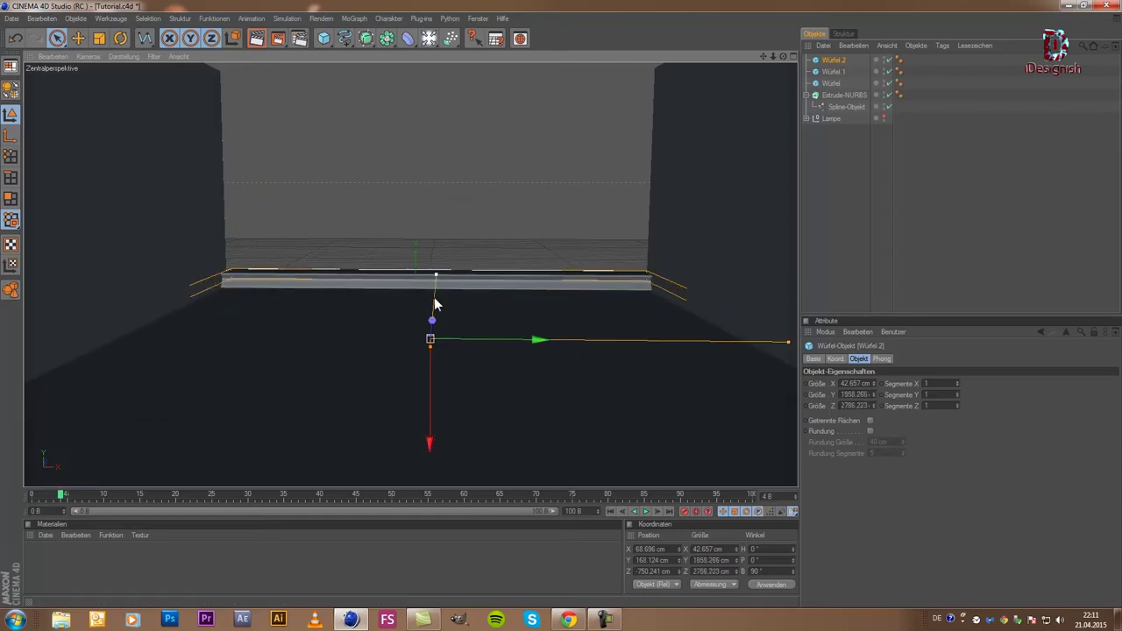
{"action": "left_click_drag", "start_coordinate": [434, 326], "coordinate": [561, 306]}
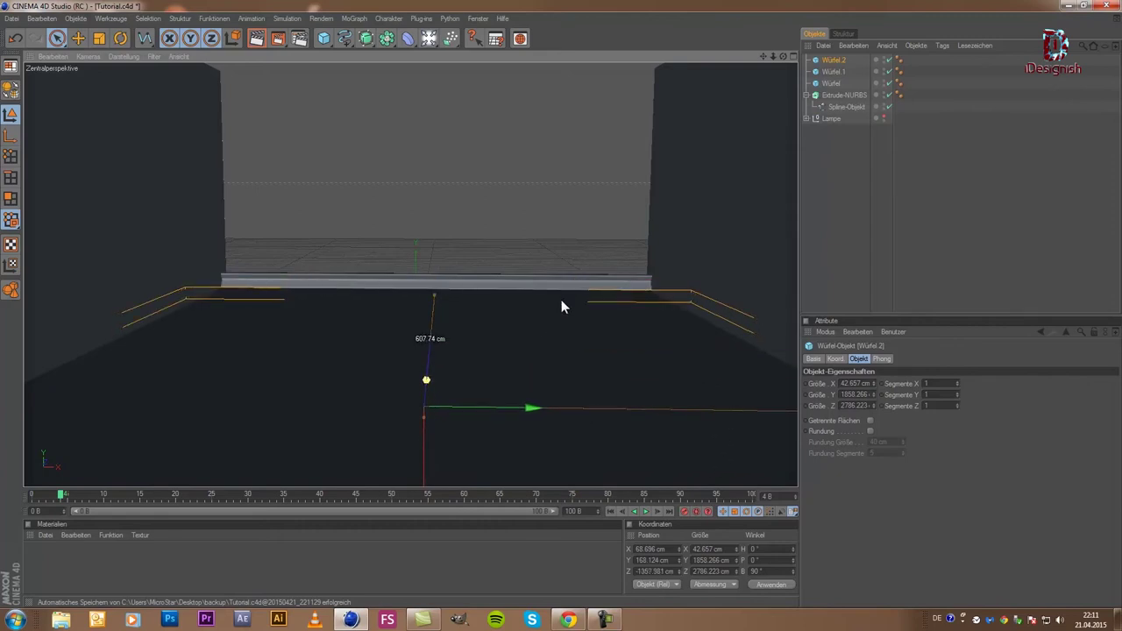
- In the four-view layout, raise the floor slab slightly
{"action": "middle_click", "coordinate": [295, 295]}
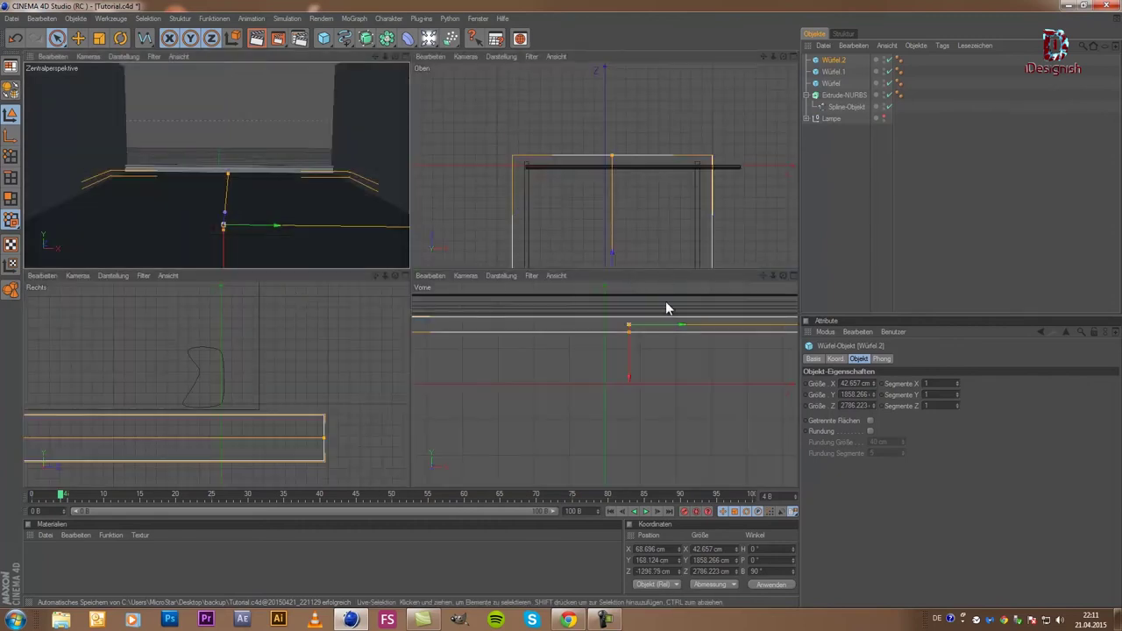
{"action": "left_click_drag", "start_coordinate": [766, 282], "coordinate": [561, 308]}
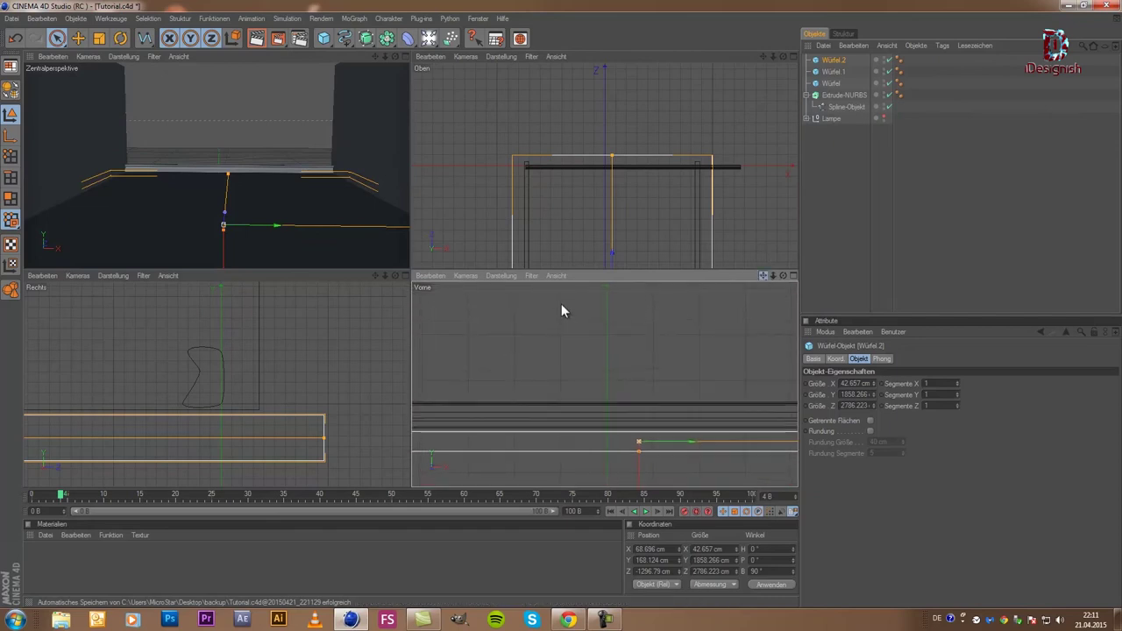
{"action": "left_click_drag", "start_coordinate": [638, 447], "coordinate": [563, 312]}
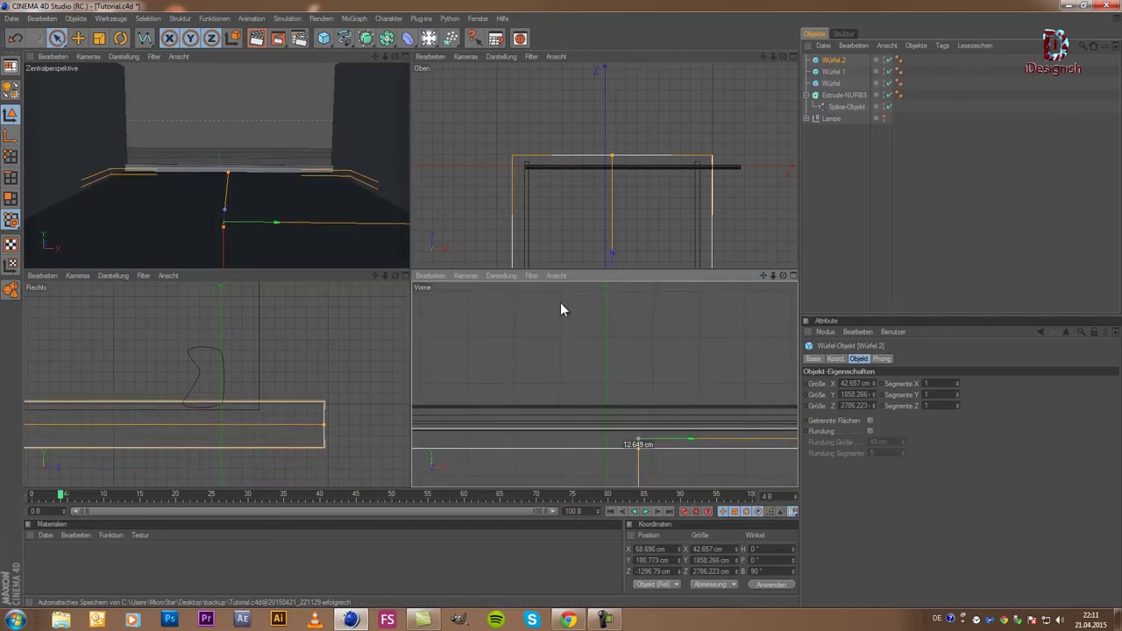
{"action": "scroll", "coordinate": [597, 415], "scroll_direction": "down", "scroll_amount": 3}
{"action": "scroll", "coordinate": [593, 406], "scroll_direction": "down", "scroll_amount": 2}
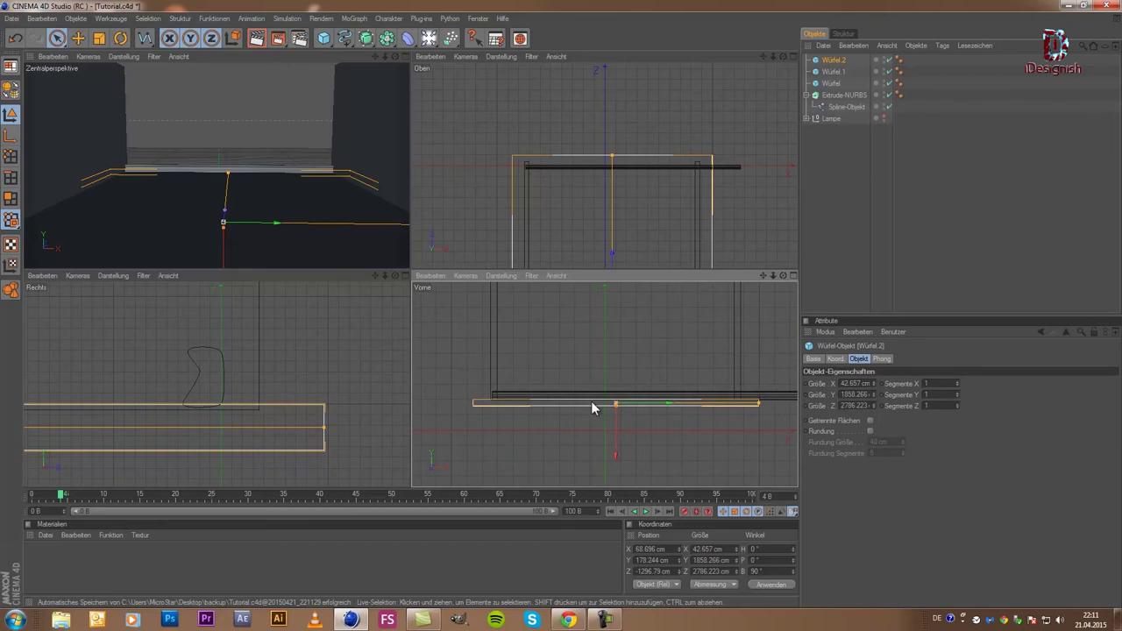
{"action": "scroll", "coordinate": [592, 407], "scroll_direction": "up", "scroll_amount": 1}
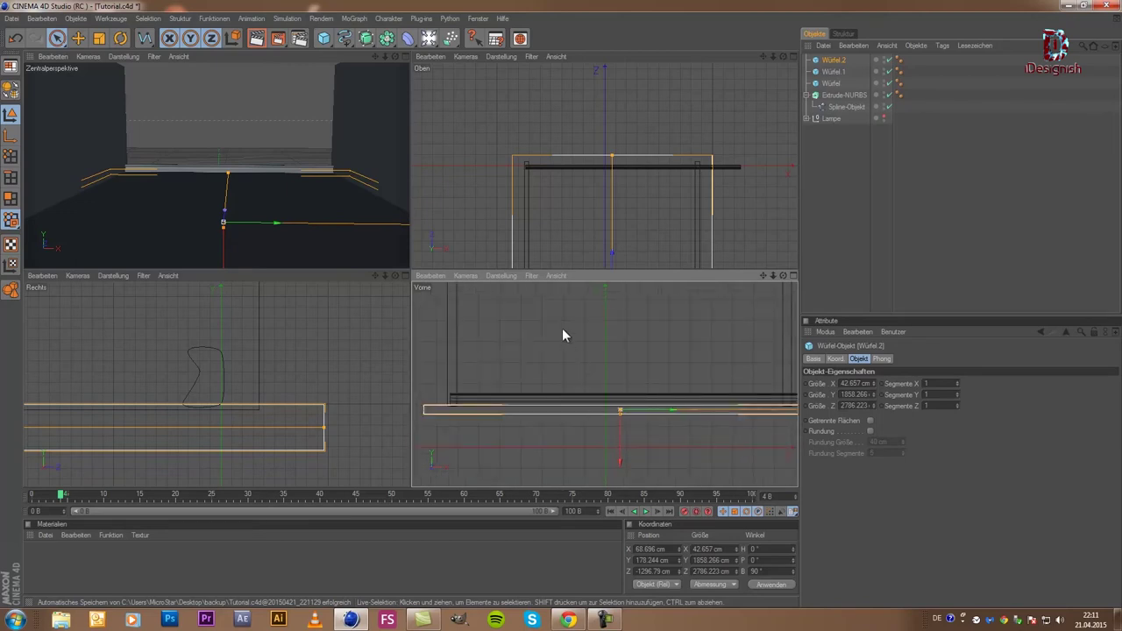
- Paste a copy of the slab, Würfel.3, and lift it to ceiling height
{"action": "key", "text": "ctrl+v"}
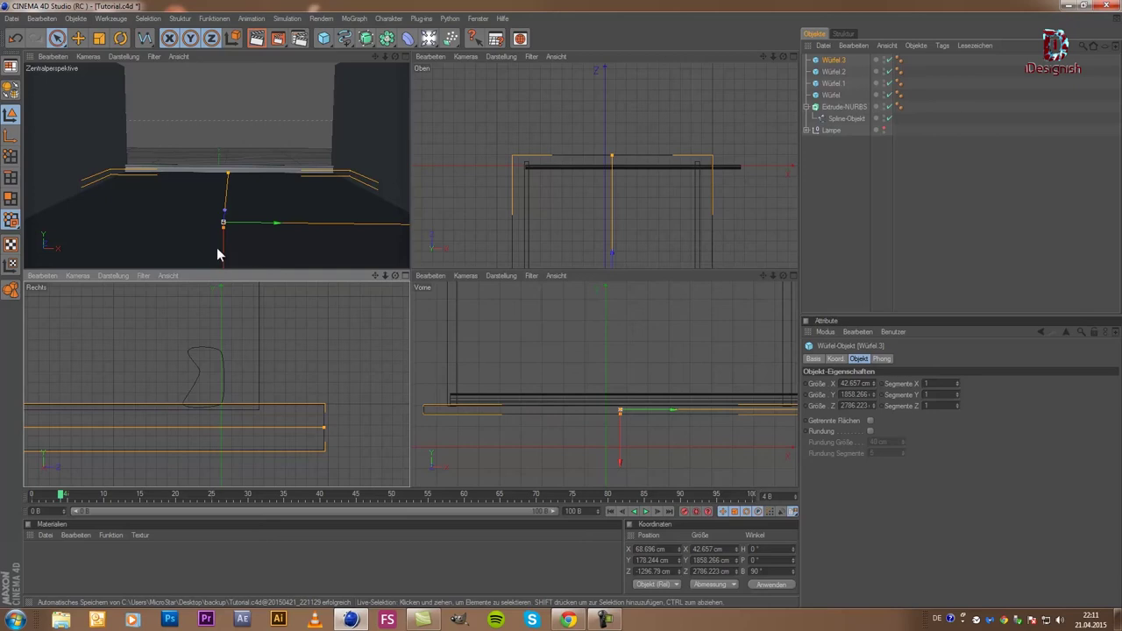
{"action": "left_click_drag", "start_coordinate": [216, 248], "coordinate": [409, 266]}
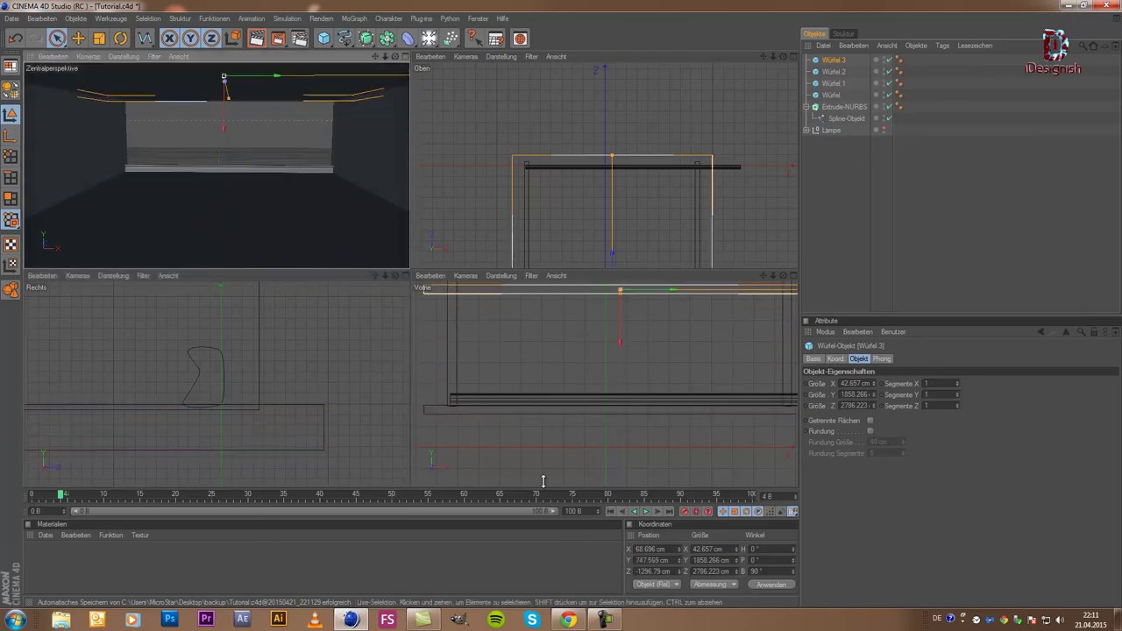
{"action": "scroll", "coordinate": [584, 379], "scroll_direction": "down", "scroll_amount": 3}
{"action": "scroll", "coordinate": [585, 378], "scroll_direction": "down", "scroll_amount": 2}
{"action": "left_click_drag", "start_coordinate": [612, 379], "coordinate": [562, 310]}
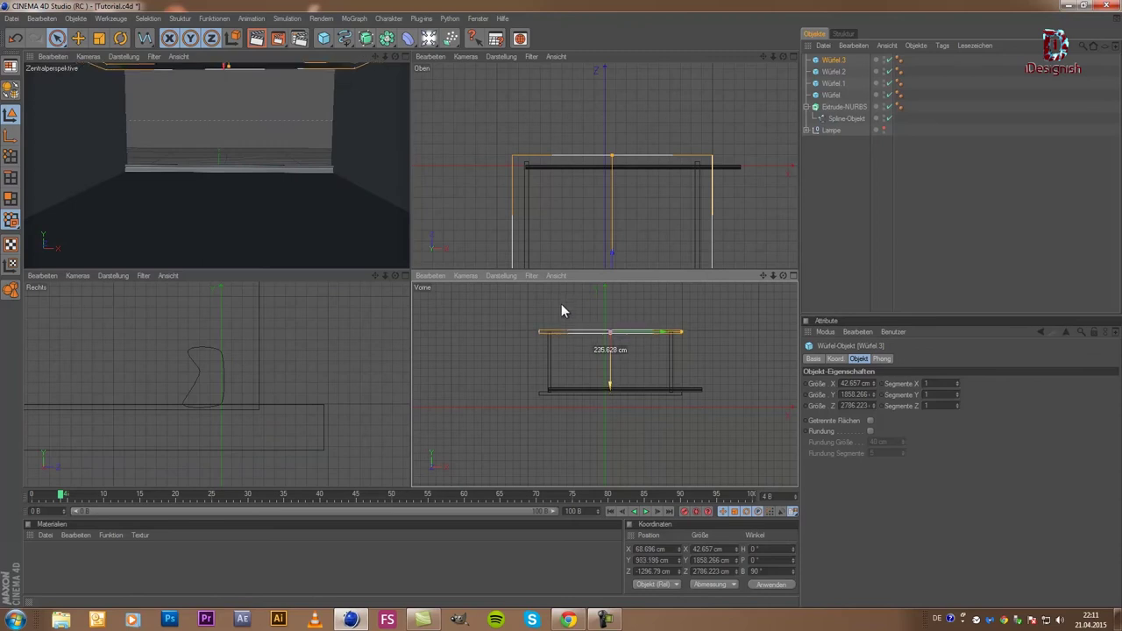
{"action": "left_click_drag", "start_coordinate": [562, 310], "coordinate": [562, 312]}
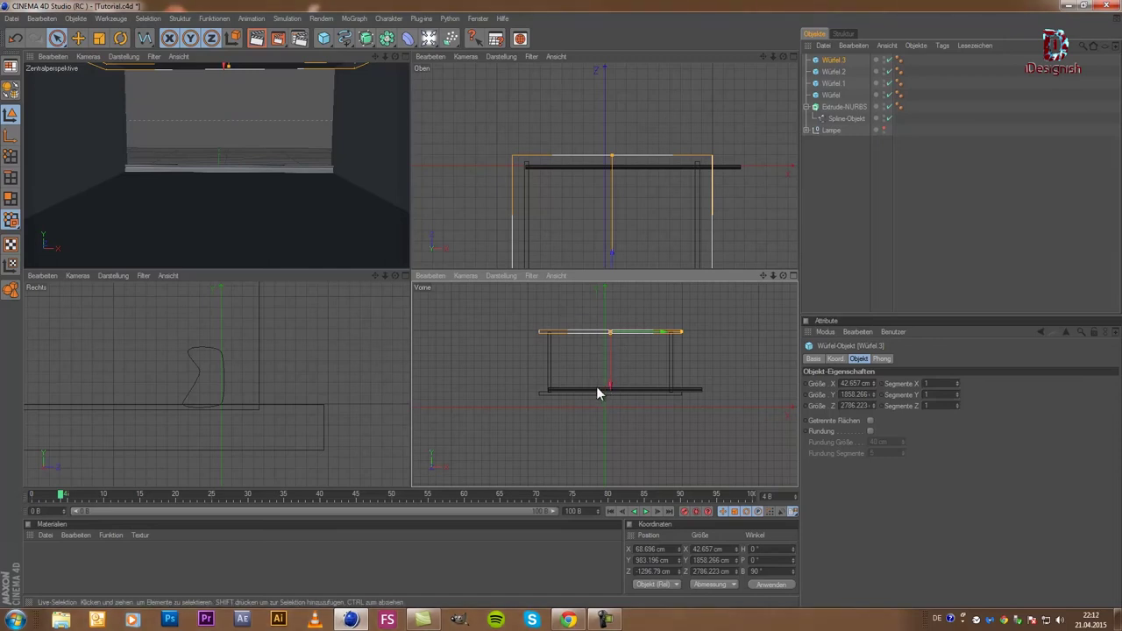
- Paste a third slab copy and edit its rotation, setting B 0° and trying P 90°
{"action": "key", "text": "ctrl+c"}
{"action": "key", "text": "ctrl+v"}
{"action": "scroll", "coordinate": [175, 53], "scroll_direction": "down", "scroll_amount": 3}
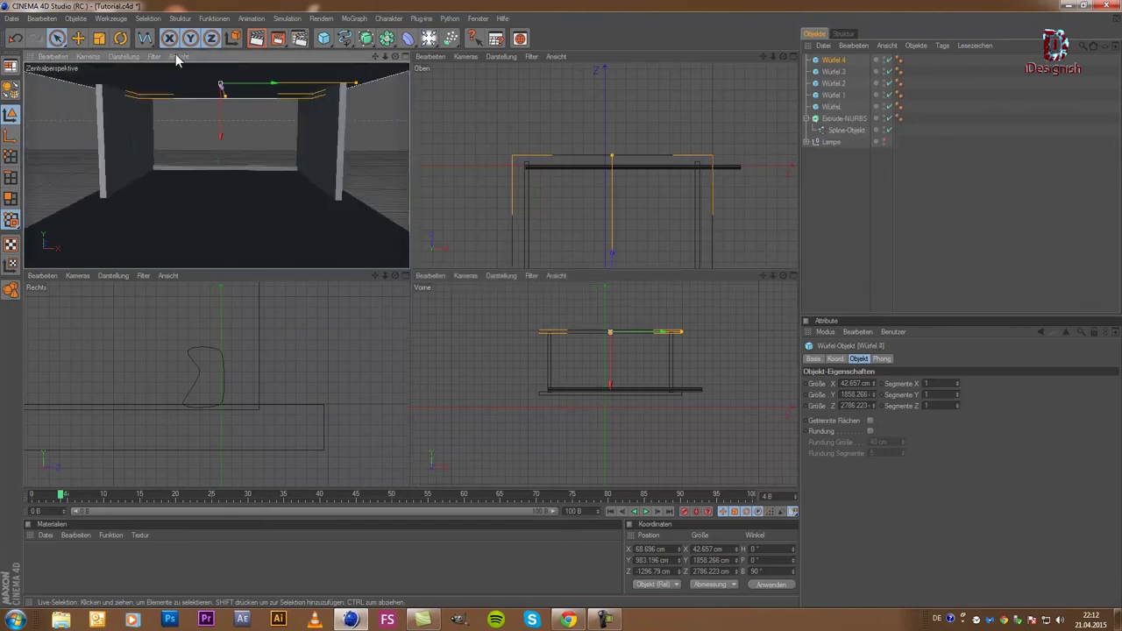
{"action": "scroll", "coordinate": [200, 95], "scroll_direction": "down", "scroll_amount": 3}
{"action": "double_click", "coordinate": [755, 570]}
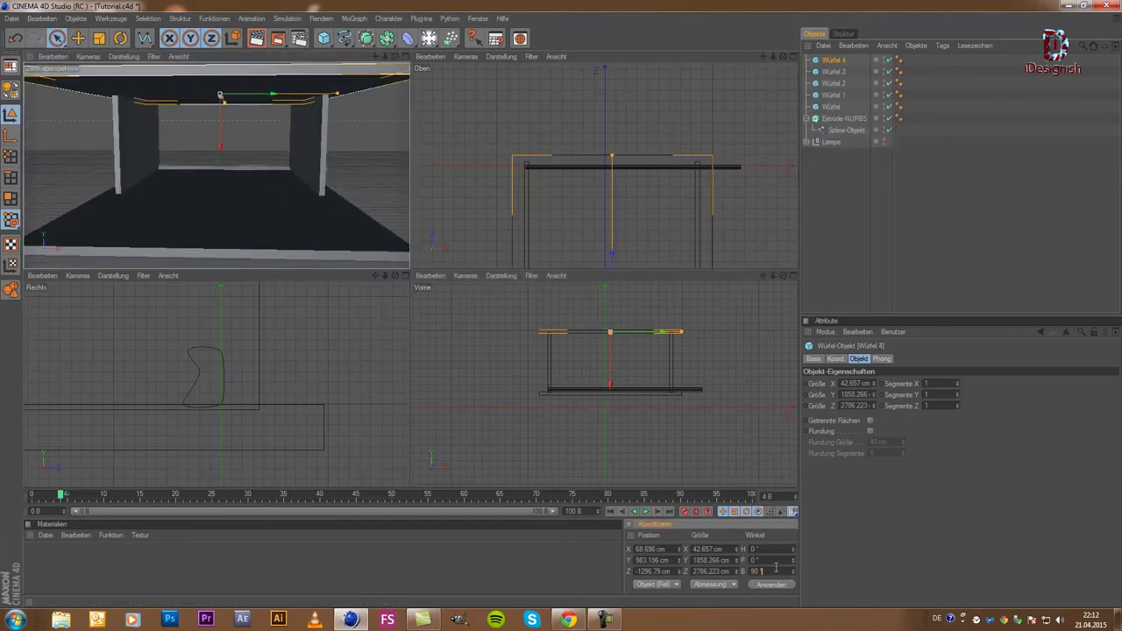
{"action": "type", "text": "0"}
{"action": "key", "text": "Return"}
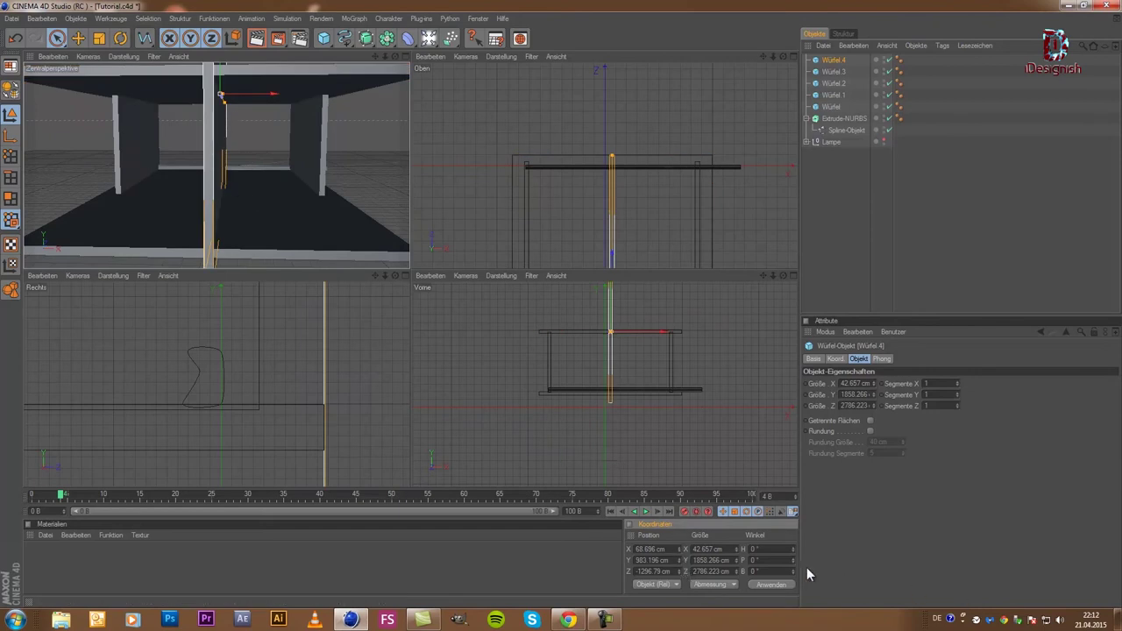
{"action": "double_click", "coordinate": [754, 549]}
{"action": "key", "text": "Tab"}
{"action": "type", "text": "90"}
{"action": "key", "text": "Return"}
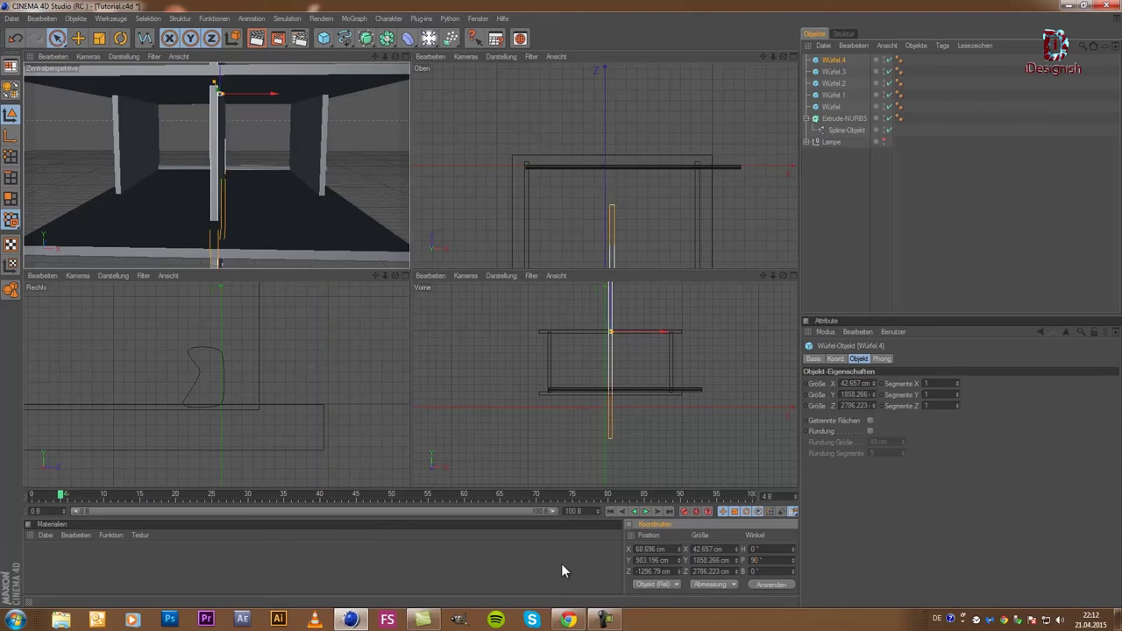
{"action": "left_click", "coordinate": [562, 566]}
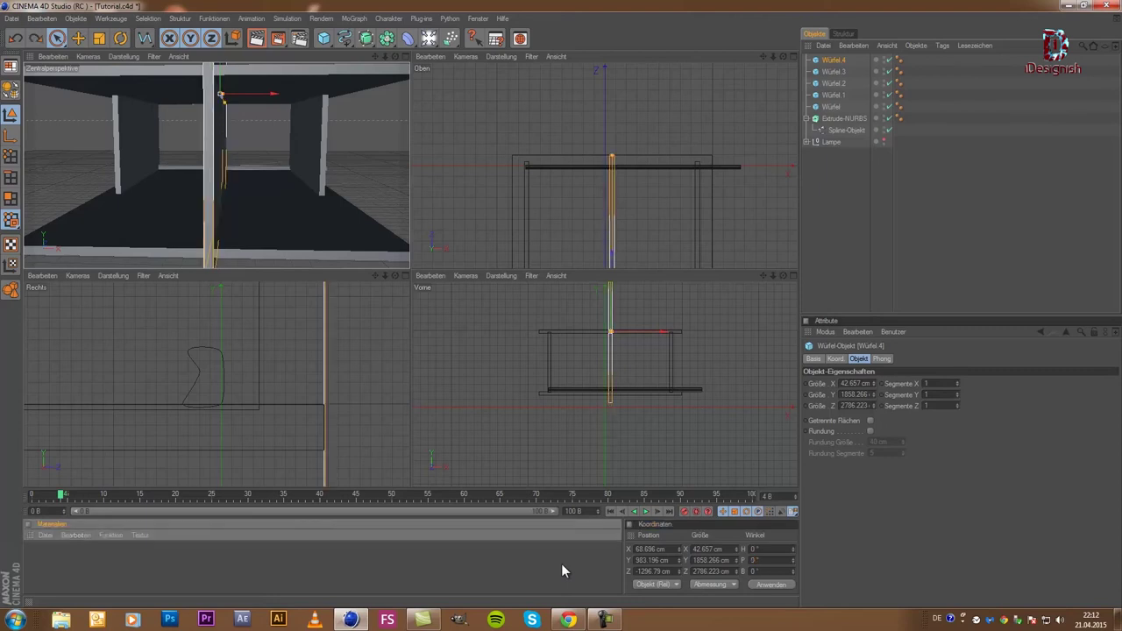
- Set the copy's rotation to H 90° with B back at 0°, standing it upright
{"action": "double_click", "coordinate": [756, 571]}
{"action": "type", "text": "90"}
{"action": "key", "text": "Return"}
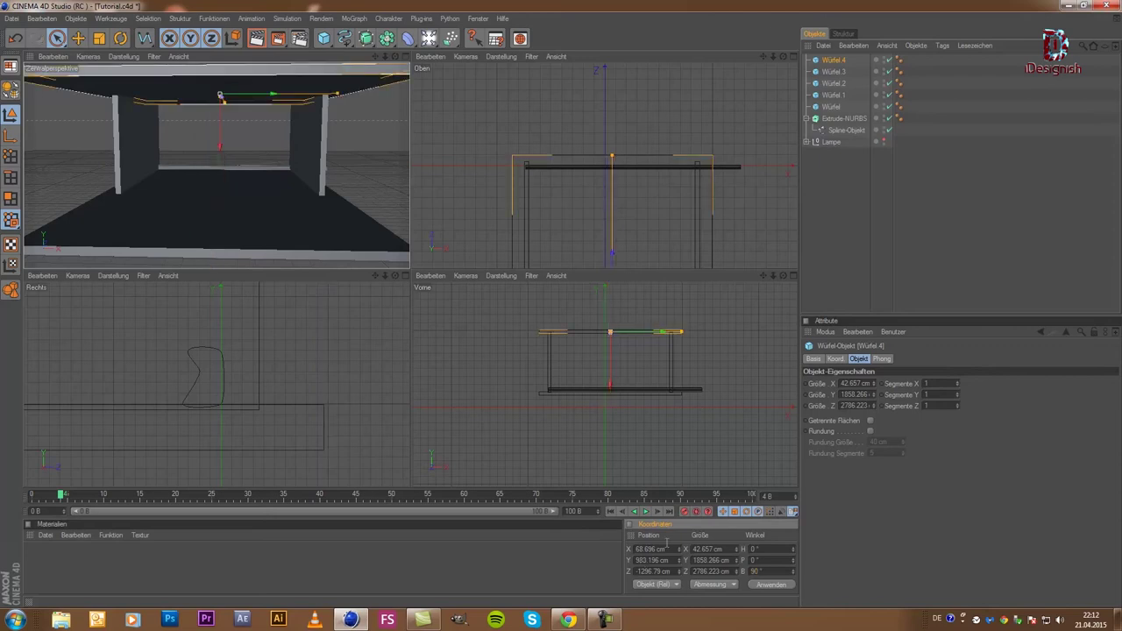
{"action": "type", "text": "0"}
{"action": "left_click", "coordinate": [760, 585]}
{"action": "double_click", "coordinate": [753, 549]}
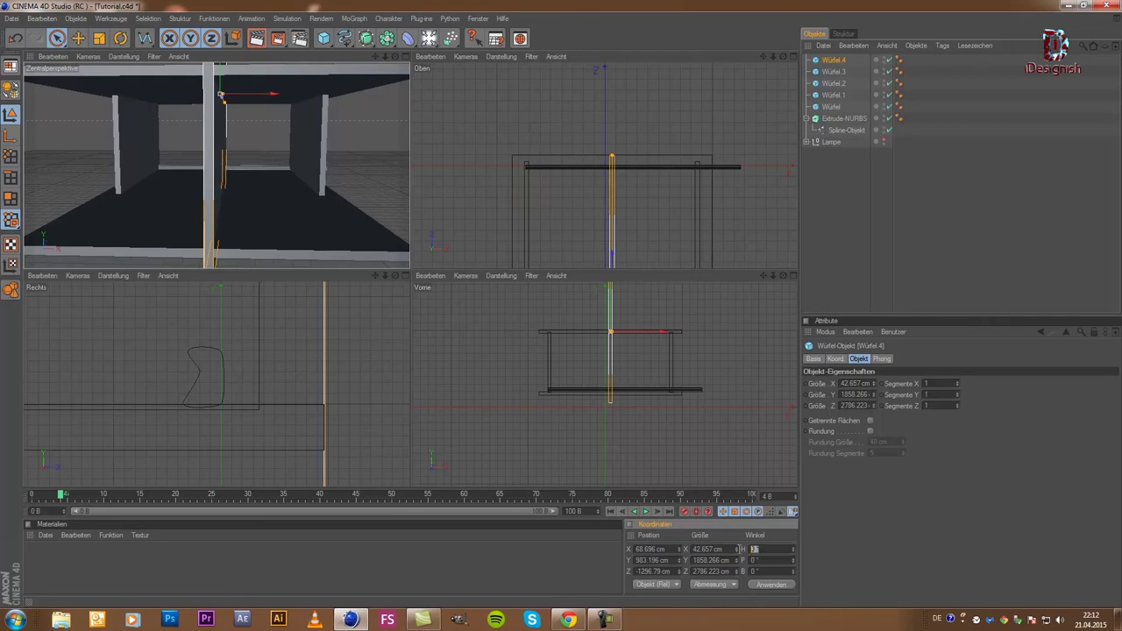
{"action": "type", "text": "90"}
{"action": "key", "text": "Return"}
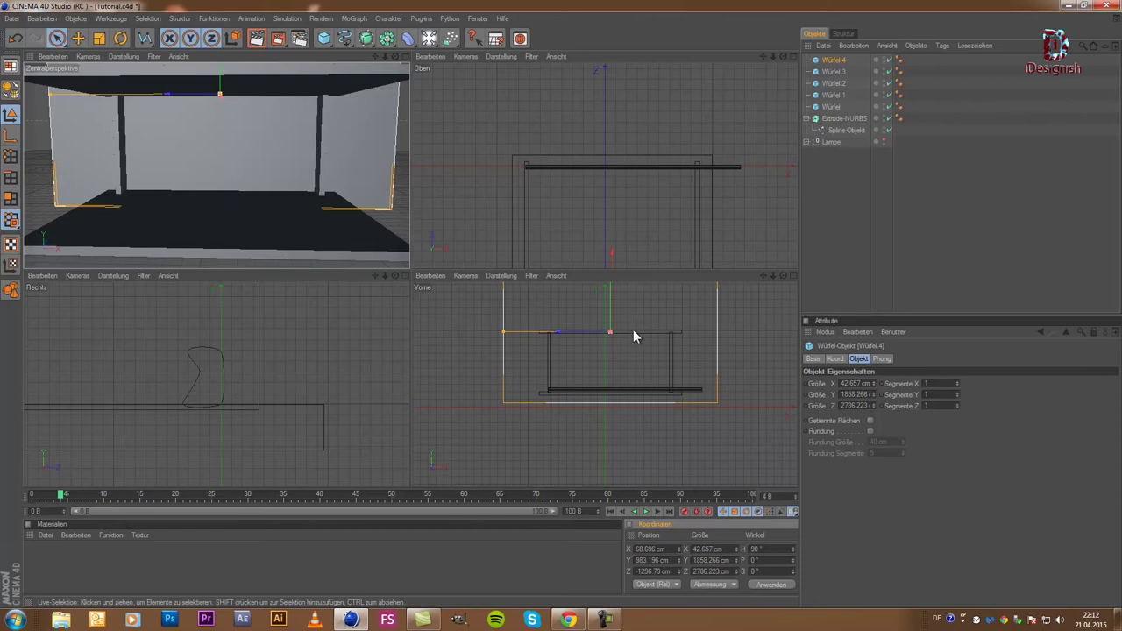
- Move the upright copy to the back of the room in the Top view
{"action": "scroll", "coordinate": [636, 351], "scroll_direction": "down", "scroll_amount": 1}
{"action": "scroll", "coordinate": [638, 362], "scroll_direction": "down", "scroll_amount": 1}
{"action": "scroll", "coordinate": [651, 160], "scroll_direction": "down", "scroll_amount": 1}
{"action": "scroll", "coordinate": [649, 195], "scroll_direction": "down", "scroll_amount": 1}
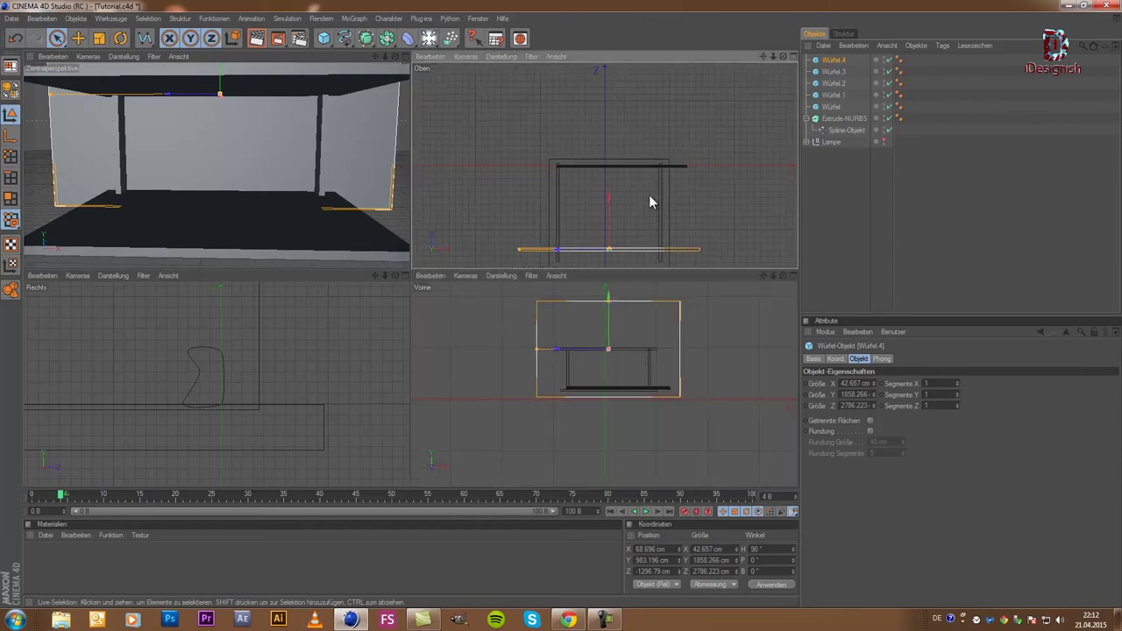
{"action": "left_click_drag", "start_coordinate": [611, 230], "coordinate": [562, 269]}
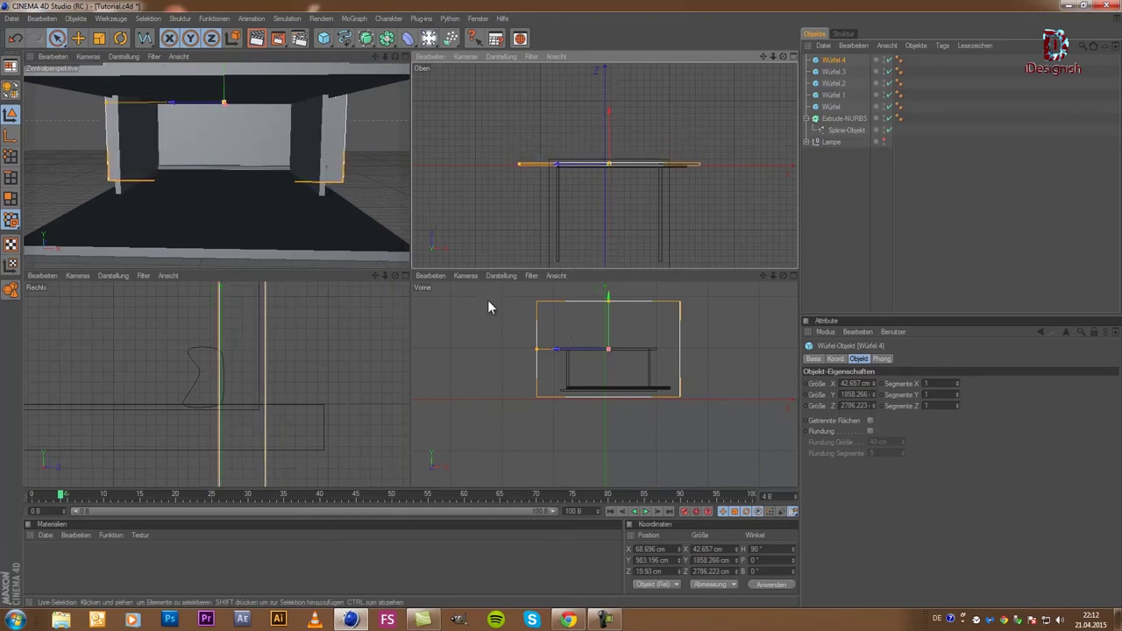
- Nudge the back wall along Z to 24.8 cm in the Right view
{"action": "scroll", "coordinate": [242, 408], "scroll_direction": "down", "scroll_amount": 2}
{"action": "scroll", "coordinate": [238, 394], "scroll_direction": "down", "scroll_amount": 2}
{"action": "scroll", "coordinate": [232, 368], "scroll_direction": "down", "scroll_amount": 2}
{"action": "scroll", "coordinate": [227, 343], "scroll_direction": "down", "scroll_amount": 1}
{"action": "left_click_drag", "start_coordinate": [234, 293], "coordinate": [410, 303]}
{"action": "scroll", "coordinate": [254, 346], "scroll_direction": "up", "scroll_amount": 2}
{"action": "scroll", "coordinate": [254, 347], "scroll_direction": "up", "scroll_amount": 2}
{"action": "scroll", "coordinate": [254, 346], "scroll_direction": "up", "scroll_amount": 2}
{"action": "scroll", "coordinate": [254, 347], "scroll_direction": "up", "scroll_amount": 2}
{"action": "scroll", "coordinate": [254, 347], "scroll_direction": "up", "scroll_amount": 1}
{"action": "scroll", "coordinate": [254, 347], "scroll_direction": "up", "scroll_amount": 1}
{"action": "scroll", "coordinate": [253, 346], "scroll_direction": "up", "scroll_amount": 1}
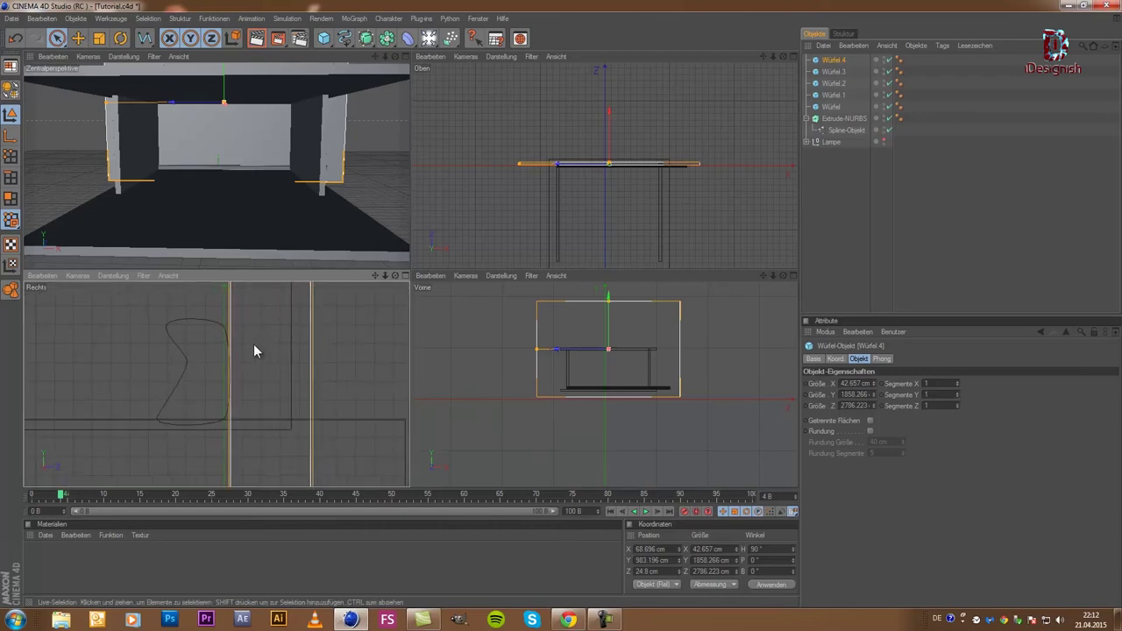
- Make the Lampe object visible in the scene and select it
{"action": "middle_click", "coordinate": [258, 245]}
{"action": "scroll", "coordinate": [263, 249], "scroll_direction": "up", "scroll_amount": 2}
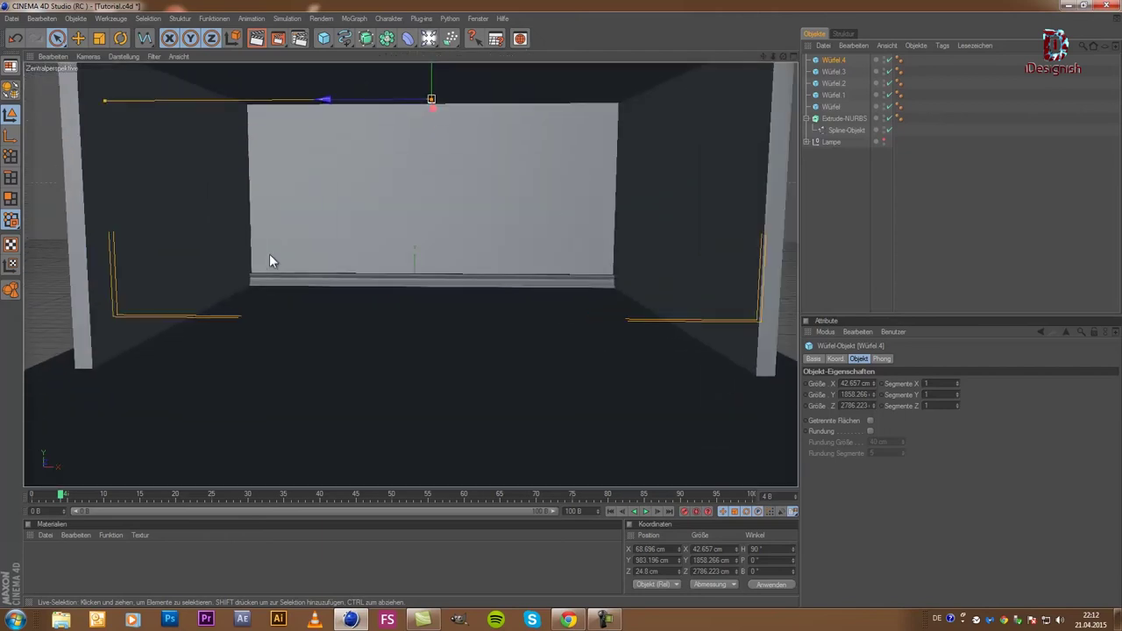
{"action": "scroll", "coordinate": [269, 261], "scroll_direction": "up", "scroll_amount": 2}
{"action": "scroll", "coordinate": [269, 259], "scroll_direction": "up", "scroll_amount": 2}
{"action": "scroll", "coordinate": [644, 156], "scroll_direction": "up", "scroll_amount": 1}
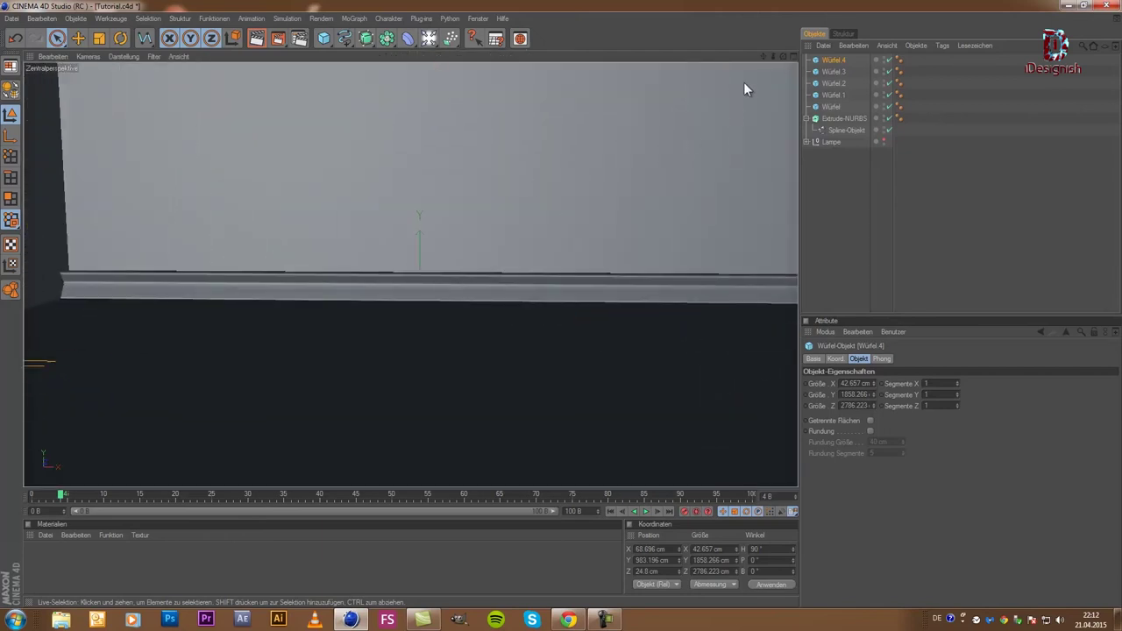
{"action": "left_click", "coordinate": [883, 141]}
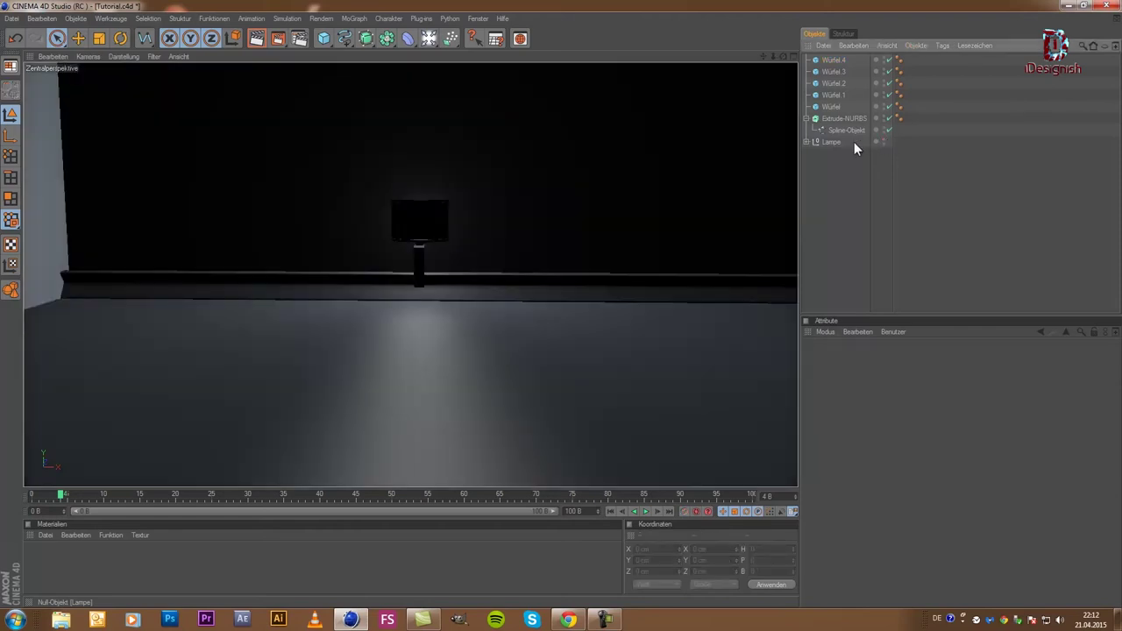
{"action": "scroll", "coordinate": [412, 253], "scroll_direction": "up", "scroll_amount": 1}
{"action": "left_click", "coordinate": [830, 142]}
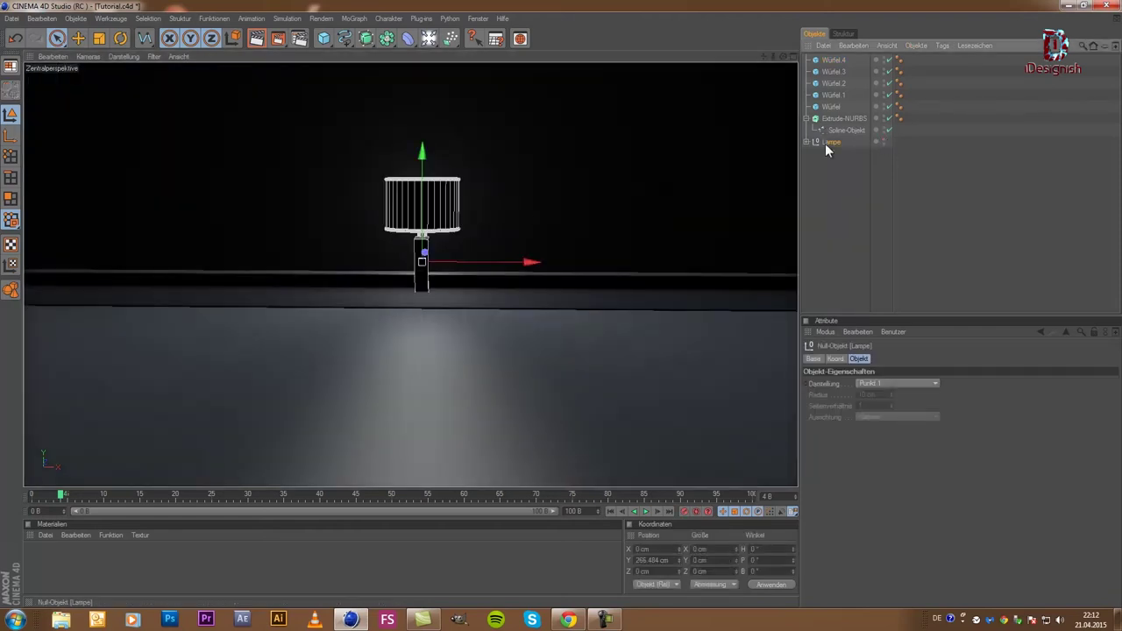
- Move the lamp in the four-view layout to Y 468.92 cm and Z -165.03 cm
{"action": "middle_click", "coordinate": [412, 307]}
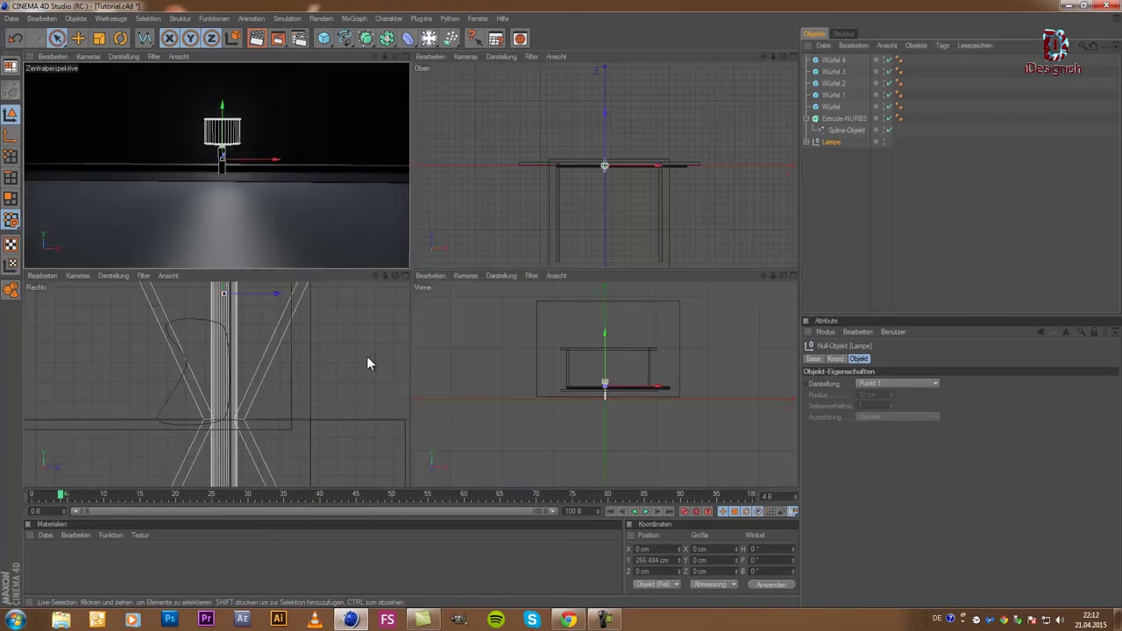
{"action": "scroll", "coordinate": [228, 386], "scroll_direction": "down", "scroll_amount": 3}
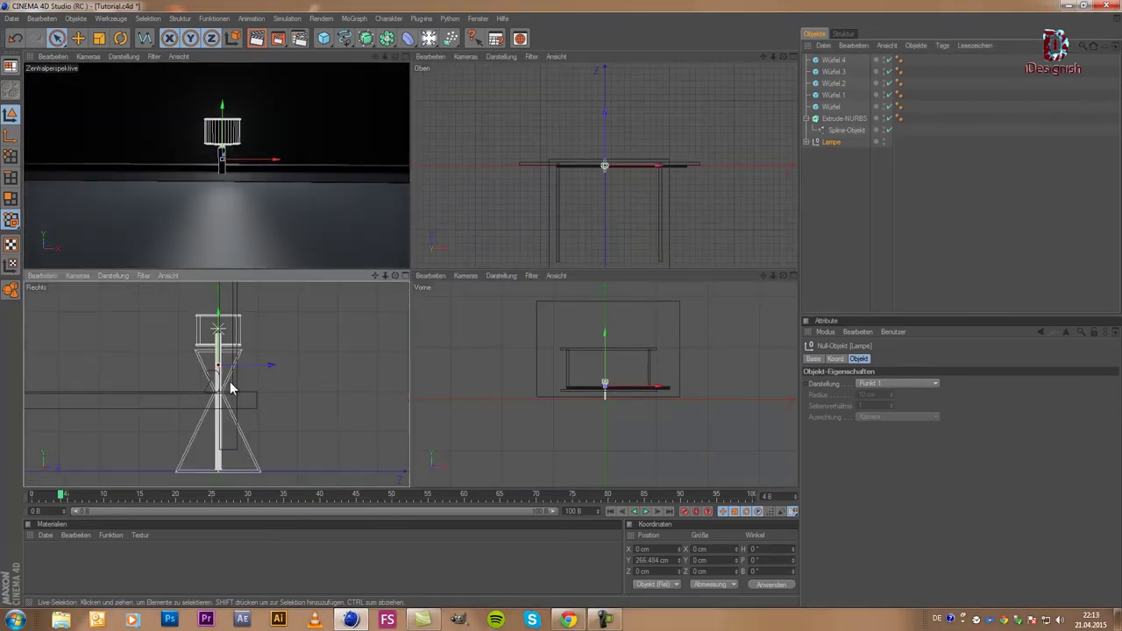
{"action": "left_click_drag", "start_coordinate": [219, 355], "coordinate": [408, 312]}
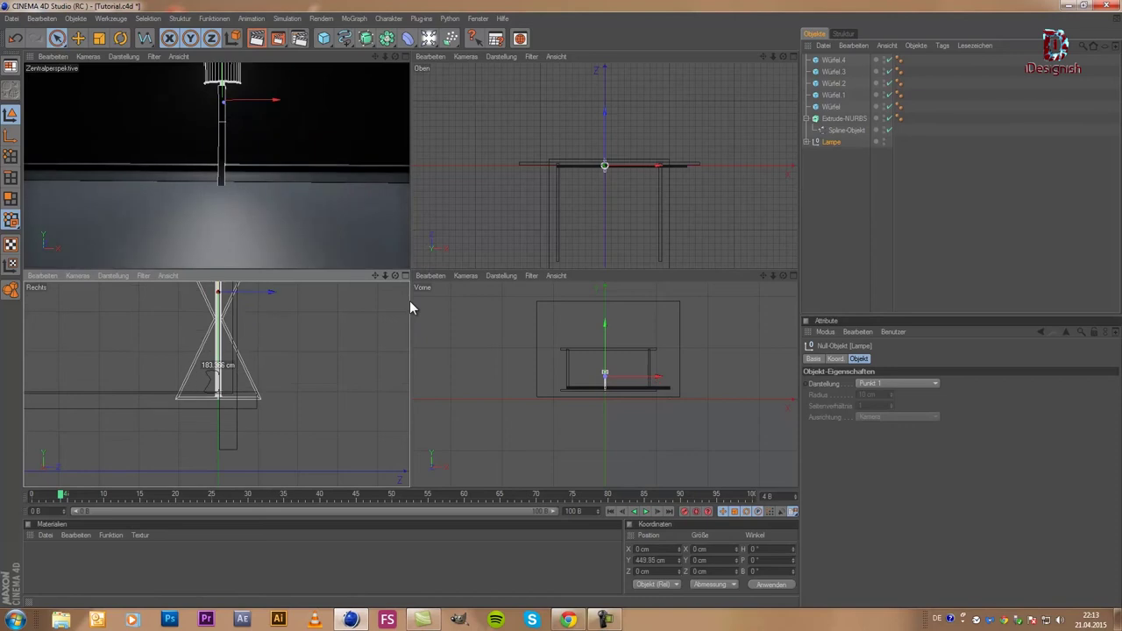
{"action": "left_click_drag", "start_coordinate": [220, 357], "coordinate": [238, 295]}
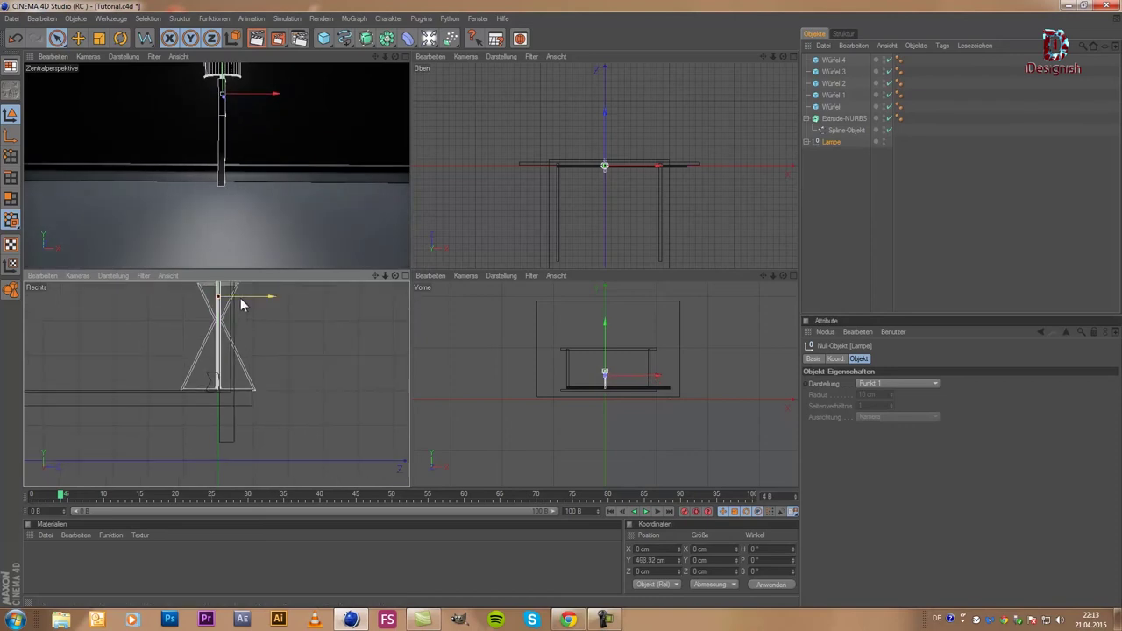
{"action": "left_click_drag", "start_coordinate": [409, 304], "coordinate": [240, 296]}
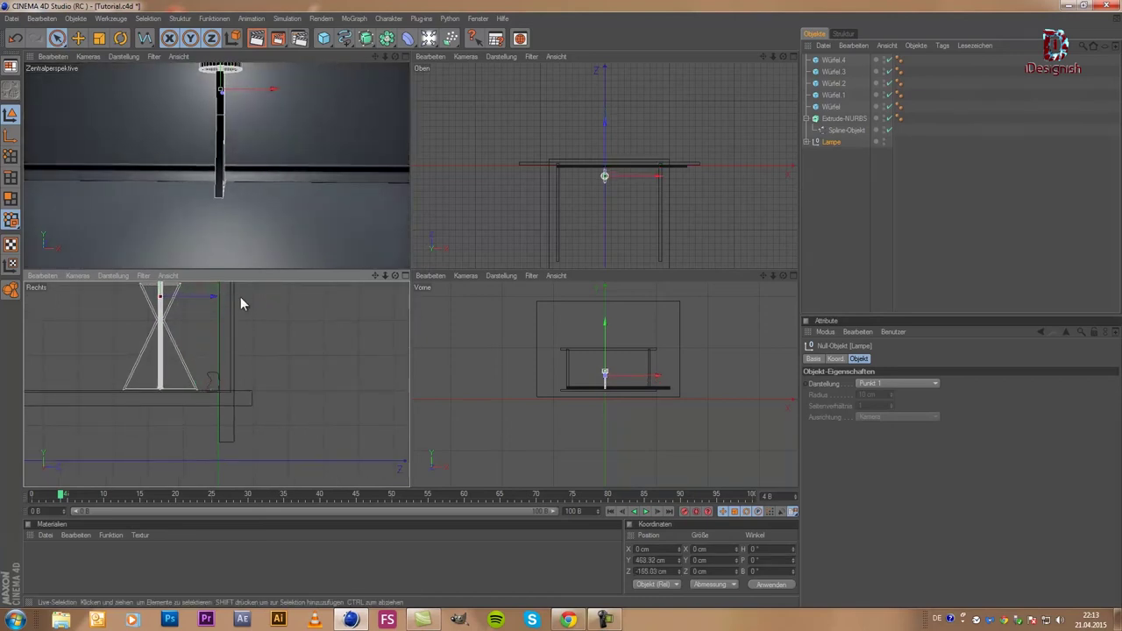
{"action": "middle_click", "coordinate": [280, 202]}
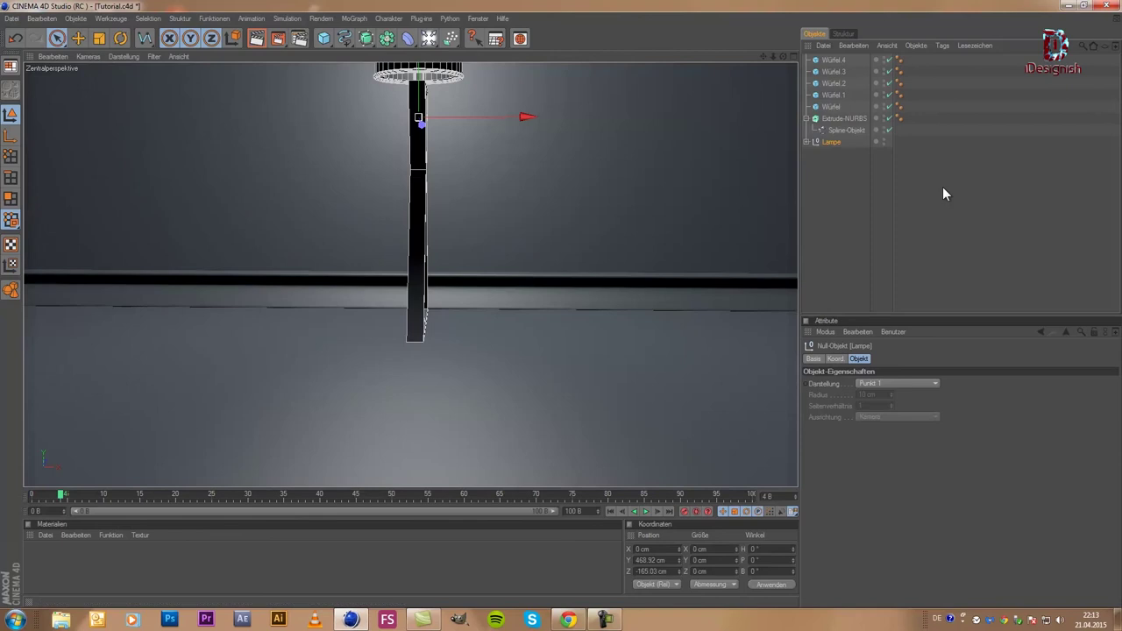
- Turn the lamp to heading 90° and slide it to X 50.598 cm
{"action": "left_click", "coordinate": [770, 549]}
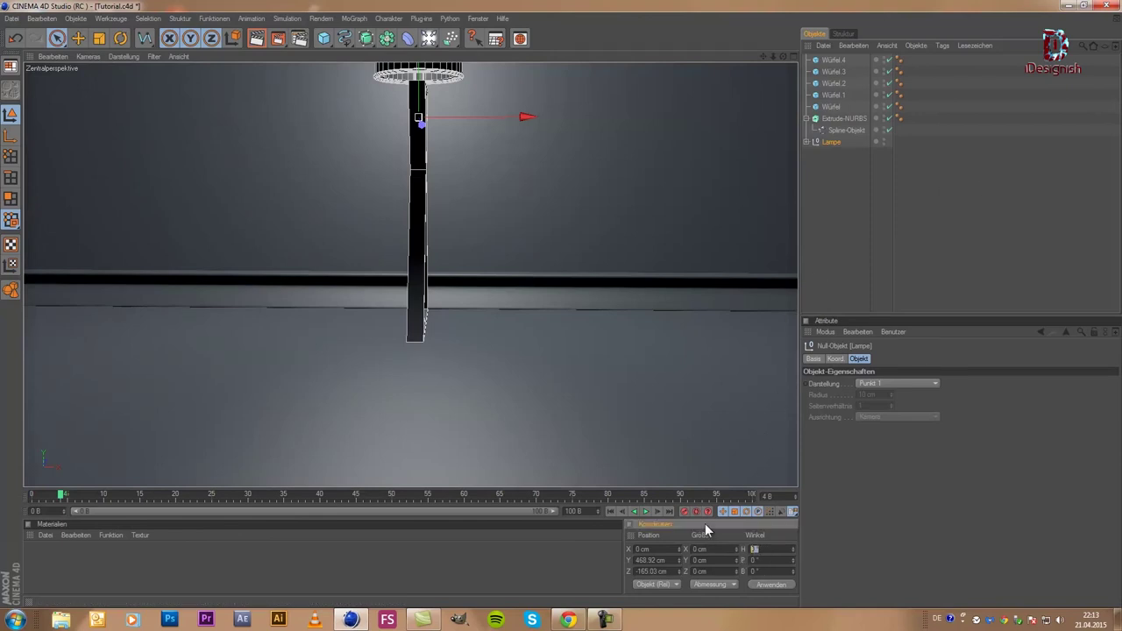
{"action": "type", "text": "90"}
{"action": "key", "text": "Return"}
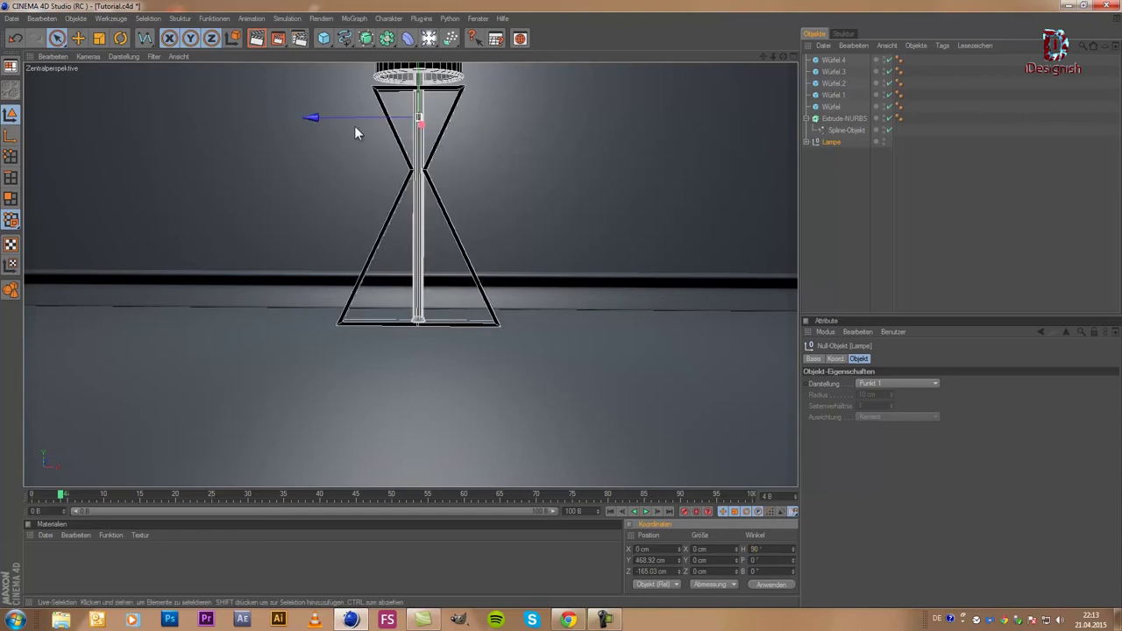
{"action": "left_click_drag", "start_coordinate": [764, 55], "coordinate": [561, 305]}
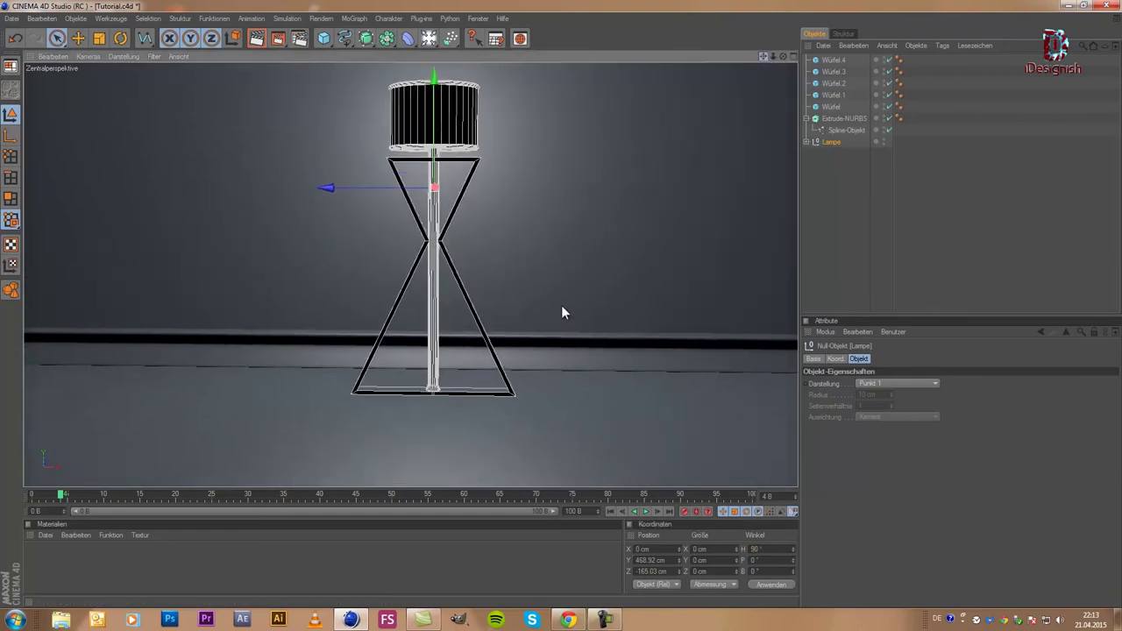
{"action": "left_click_drag", "start_coordinate": [384, 189], "coordinate": [563, 311]}
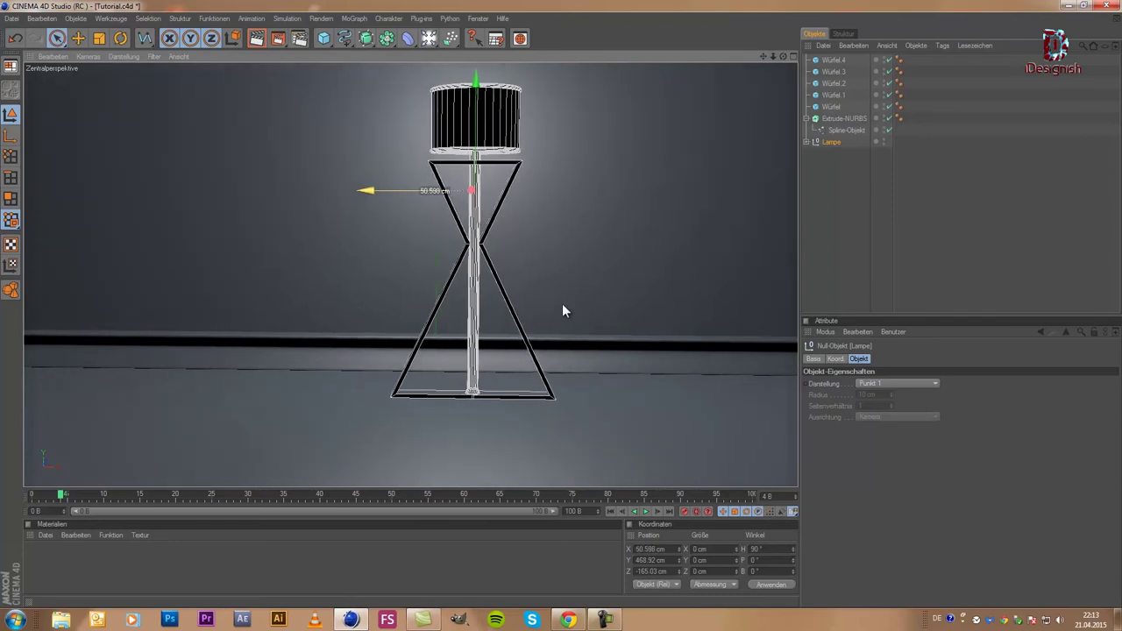
{"action": "mouse_move", "coordinate": [438, 313]}
{"action": "left_mouse_down", "text": "alt"}
{"action": "mouse_move", "coordinate": [474, 240]}
{"action": "mouse_move", "coordinate": [551, 204]}
{"action": "left_mouse_up", "text": "alt"}
{"action": "left_click_drag", "start_coordinate": [763, 57], "coordinate": [562, 310]}
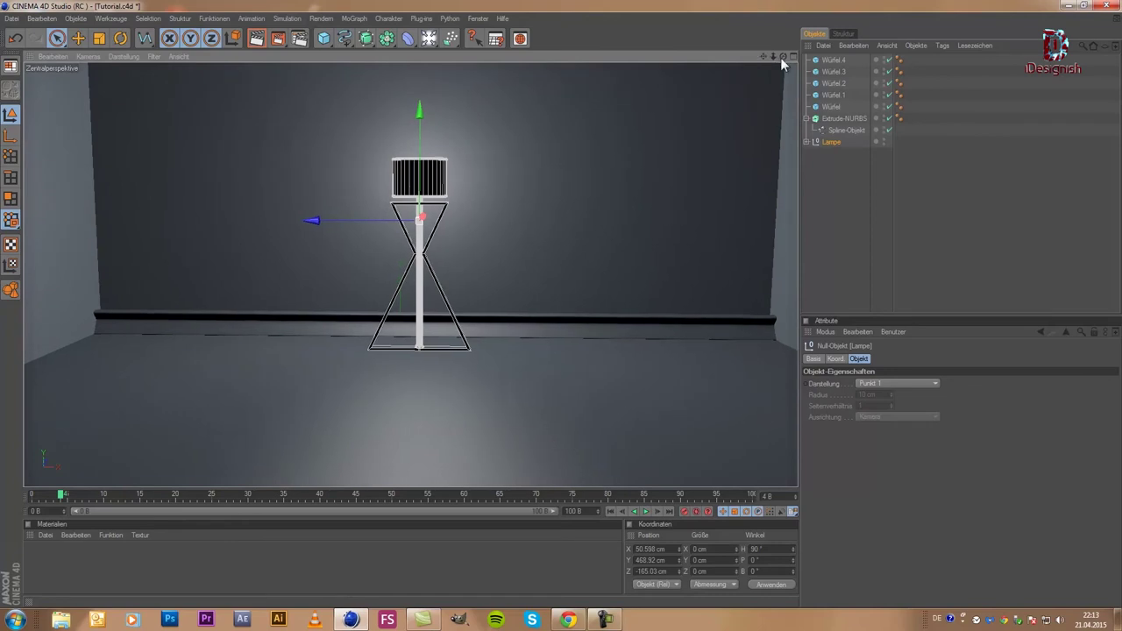
{"action": "left_click_drag", "start_coordinate": [783, 57], "coordinate": [558, 303]}
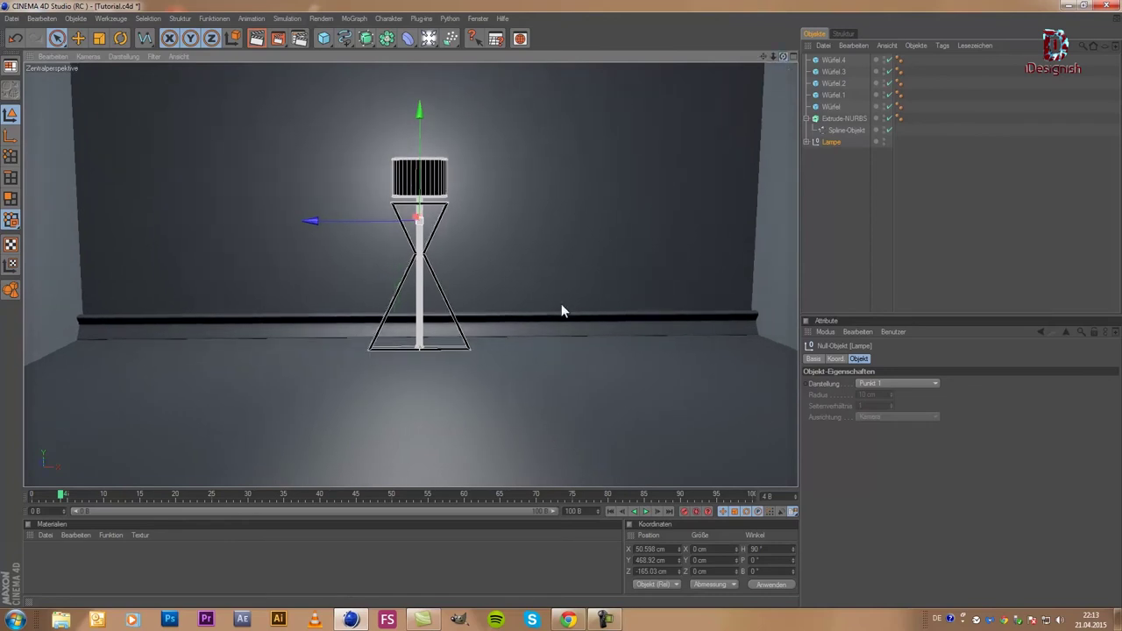
{"action": "left_click_drag", "start_coordinate": [773, 56], "coordinate": [561, 306]}
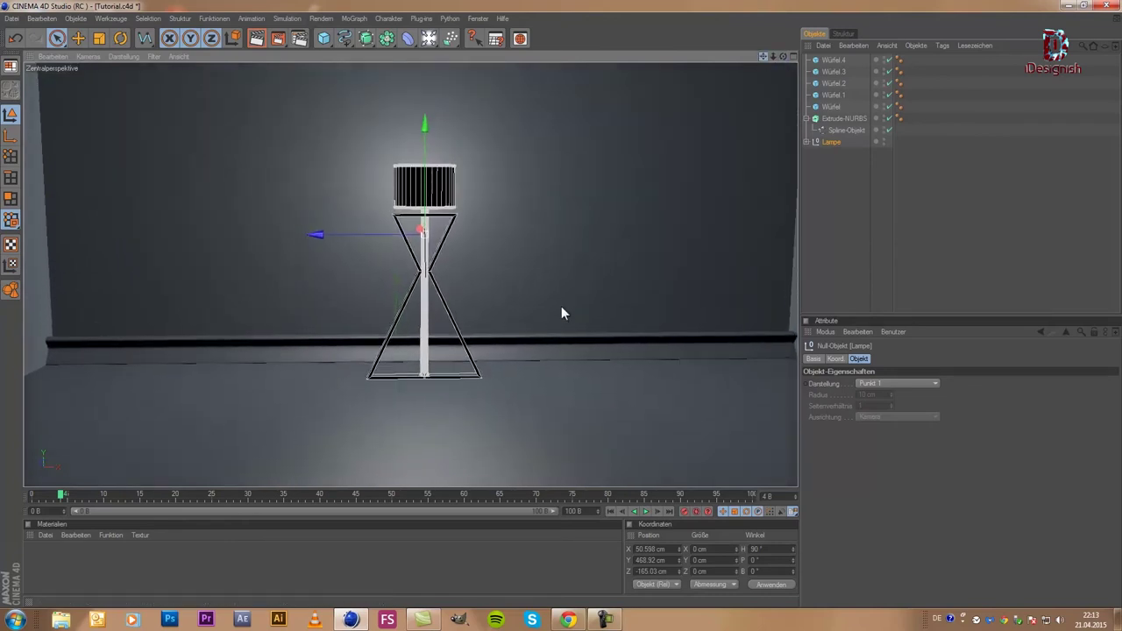
{"action": "left_click_drag", "start_coordinate": [773, 57], "coordinate": [615, 163]}
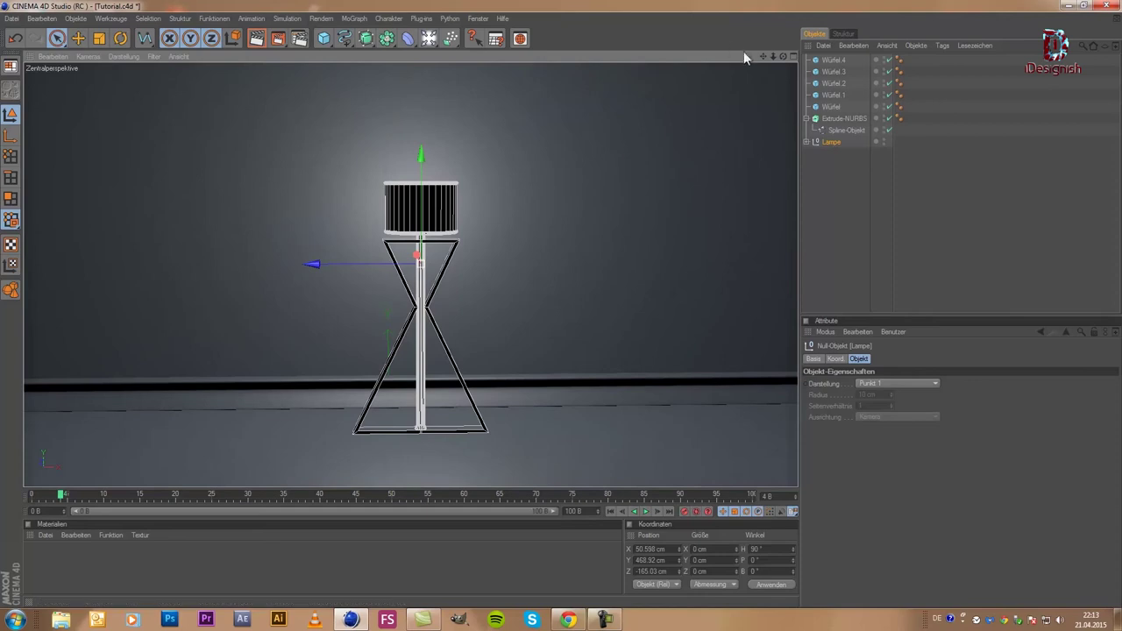
{"action": "left_click_drag", "start_coordinate": [760, 57], "coordinate": [561, 304]}
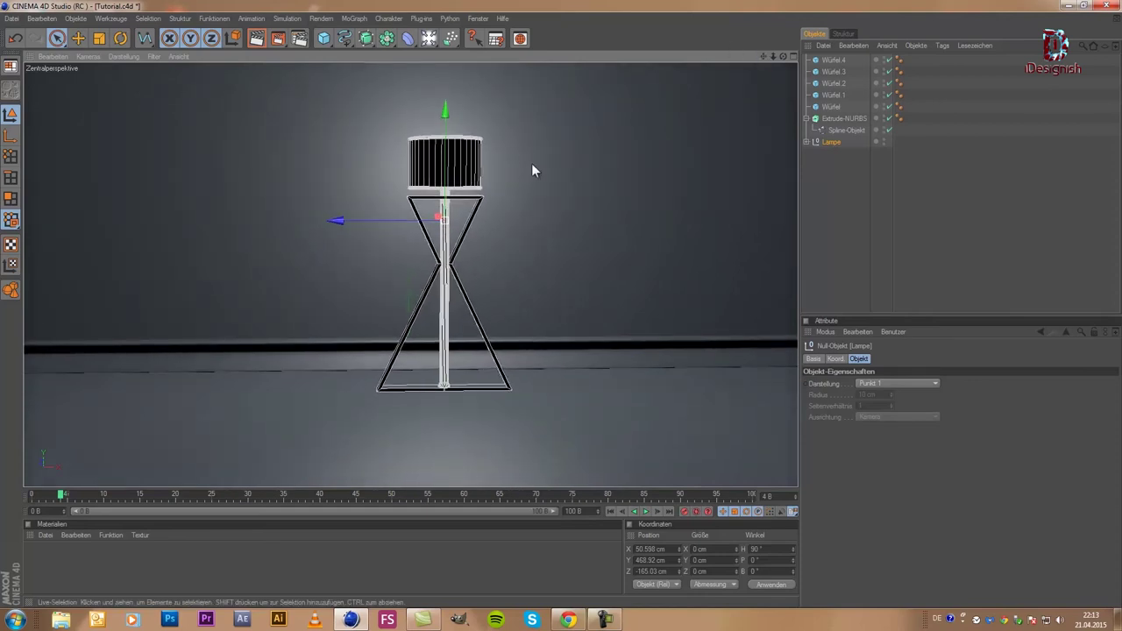
{"action": "middle_click", "coordinate": [526, 169]}
- Frame the lamp pole in the side view and lower the lamp about 4 cm
{"action": "scroll", "coordinate": [196, 373], "scroll_direction": "up", "scroll_amount": 2}
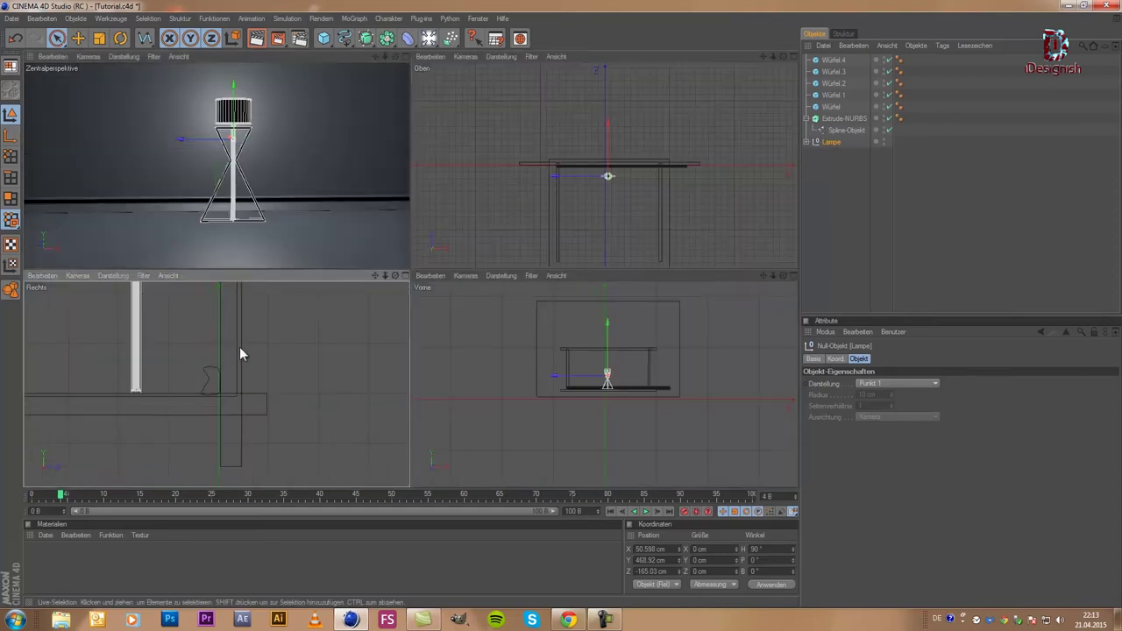
{"action": "scroll", "coordinate": [240, 346], "scroll_direction": "up", "scroll_amount": 2}
{"action": "left_click_drag", "start_coordinate": [375, 275], "coordinate": [410, 303]}
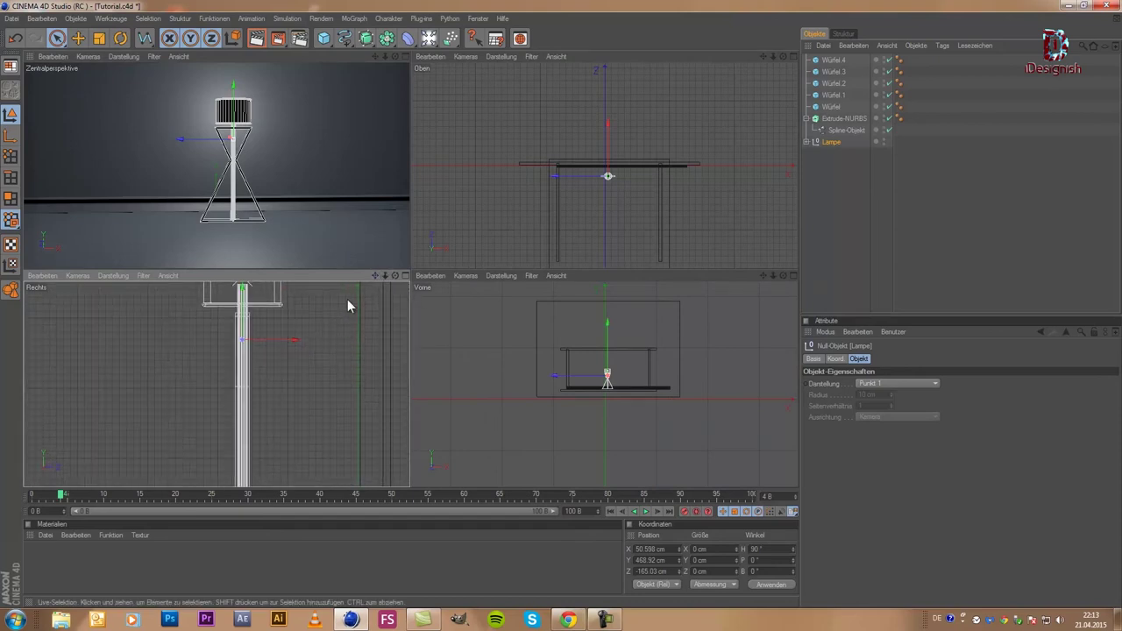
{"action": "left_click_drag", "start_coordinate": [380, 278], "coordinate": [300, 311]}
{"action": "left_click_drag", "start_coordinate": [377, 274], "coordinate": [409, 302]}
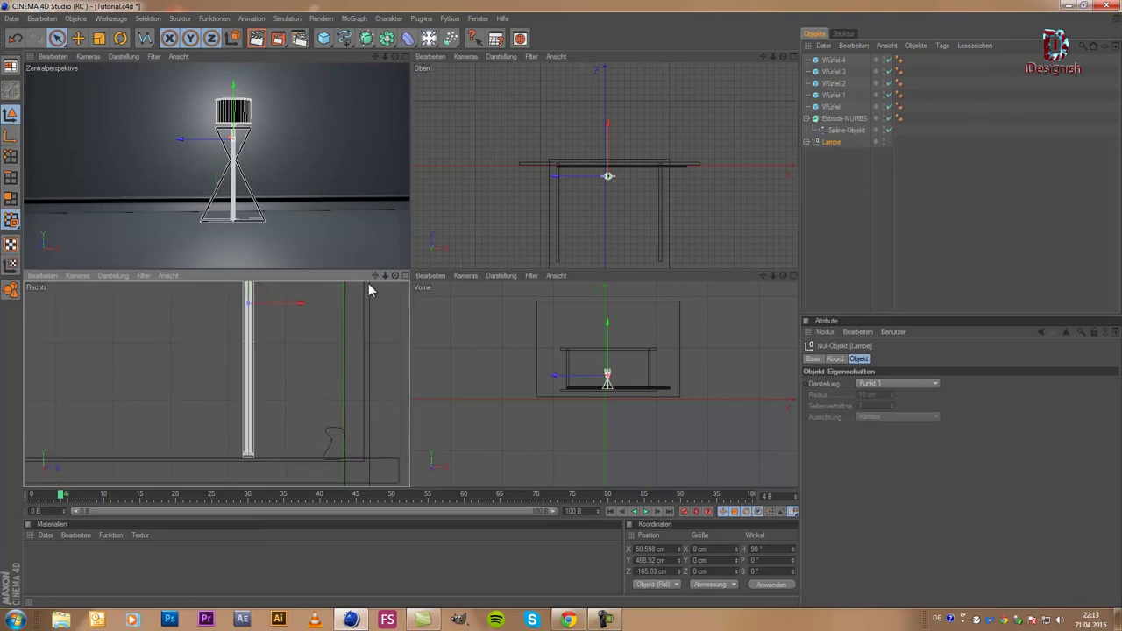
{"action": "left_click_drag", "start_coordinate": [252, 303], "coordinate": [410, 305]}
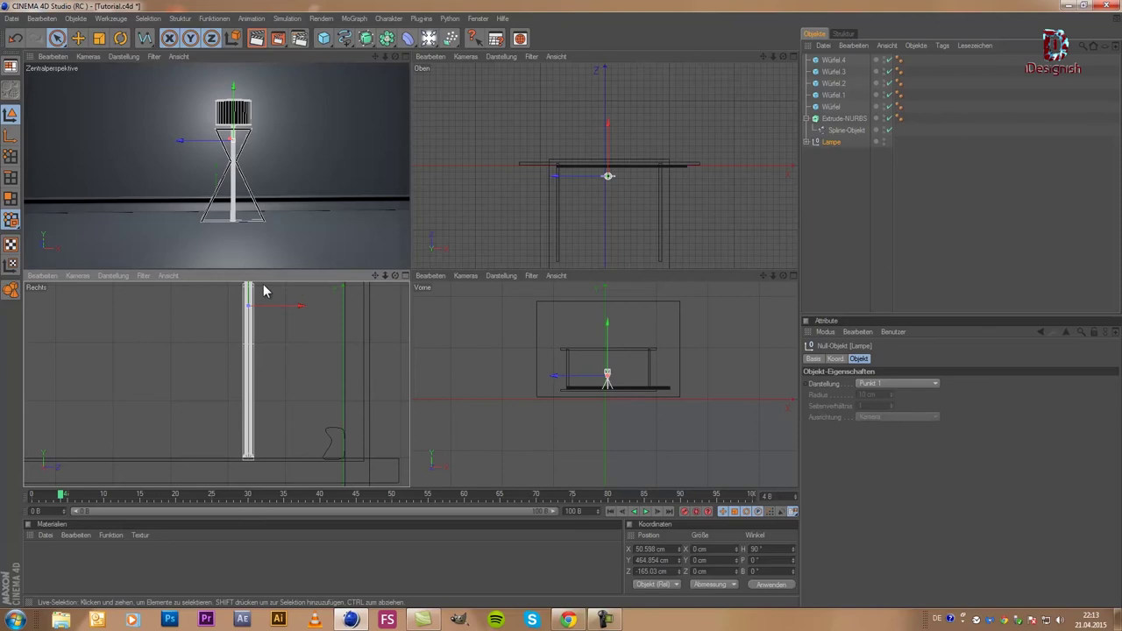
- Fine-tune the lamp height to Y 468.31 cm in the Front view, then maximise the perspective view
{"action": "scroll", "coordinate": [603, 371], "scroll_direction": "up", "scroll_amount": 1}
{"action": "scroll", "coordinate": [603, 371], "scroll_direction": "up", "scroll_amount": 2}
{"action": "scroll", "coordinate": [596, 342], "scroll_direction": "up", "scroll_amount": 2}
{"action": "scroll", "coordinate": [594, 326], "scroll_direction": "up", "scroll_amount": 1}
{"action": "scroll", "coordinate": [600, 338], "scroll_direction": "up", "scroll_amount": 2}
{"action": "scroll", "coordinate": [601, 337], "scroll_direction": "down", "scroll_amount": 1}
{"action": "scroll", "coordinate": [601, 340], "scroll_direction": "down", "scroll_amount": 1}
{"action": "scroll", "coordinate": [584, 303], "scroll_direction": "down", "scroll_amount": 2}
{"action": "scroll", "coordinate": [629, 298], "scroll_direction": "down", "scroll_amount": 1}
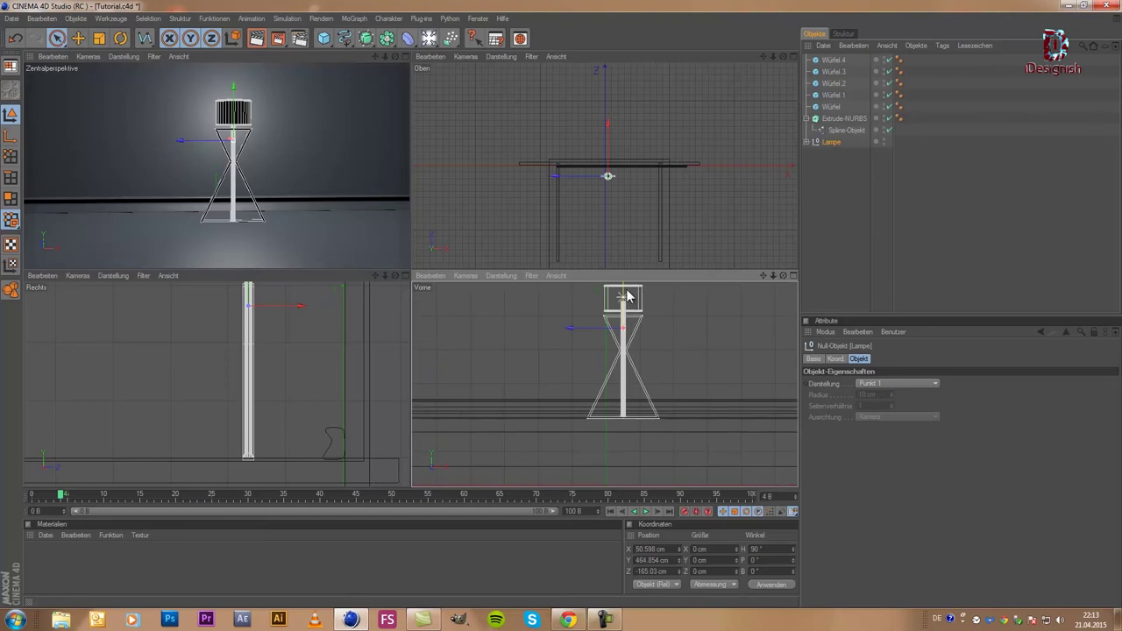
{"action": "left_click_drag", "start_coordinate": [626, 295], "coordinate": [561, 303]}
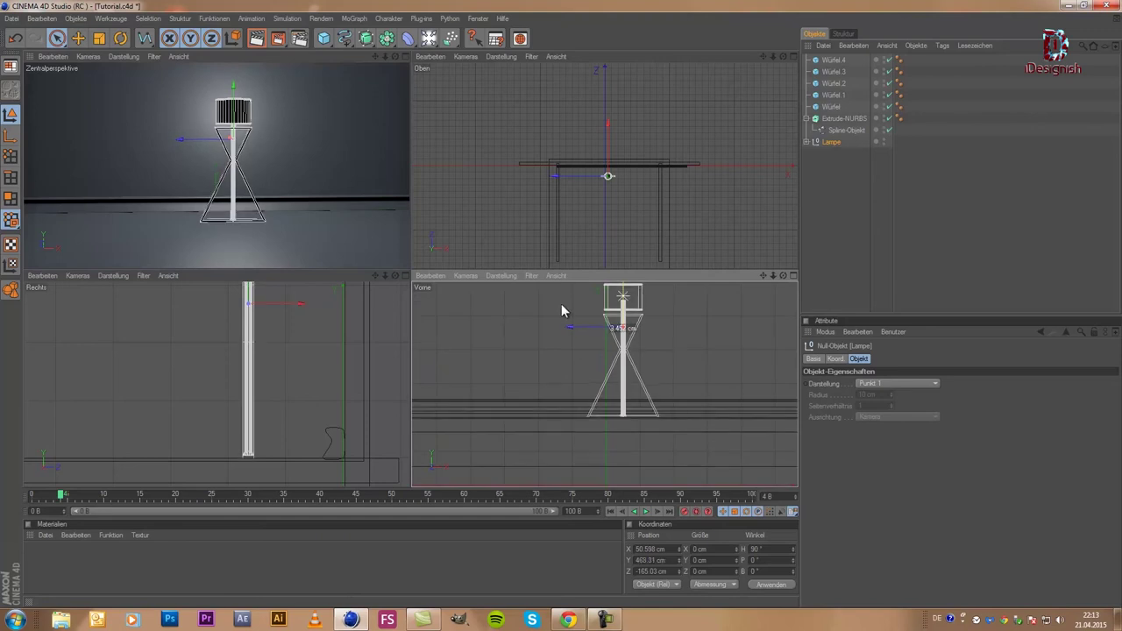
{"action": "middle_click", "coordinate": [361, 217]}
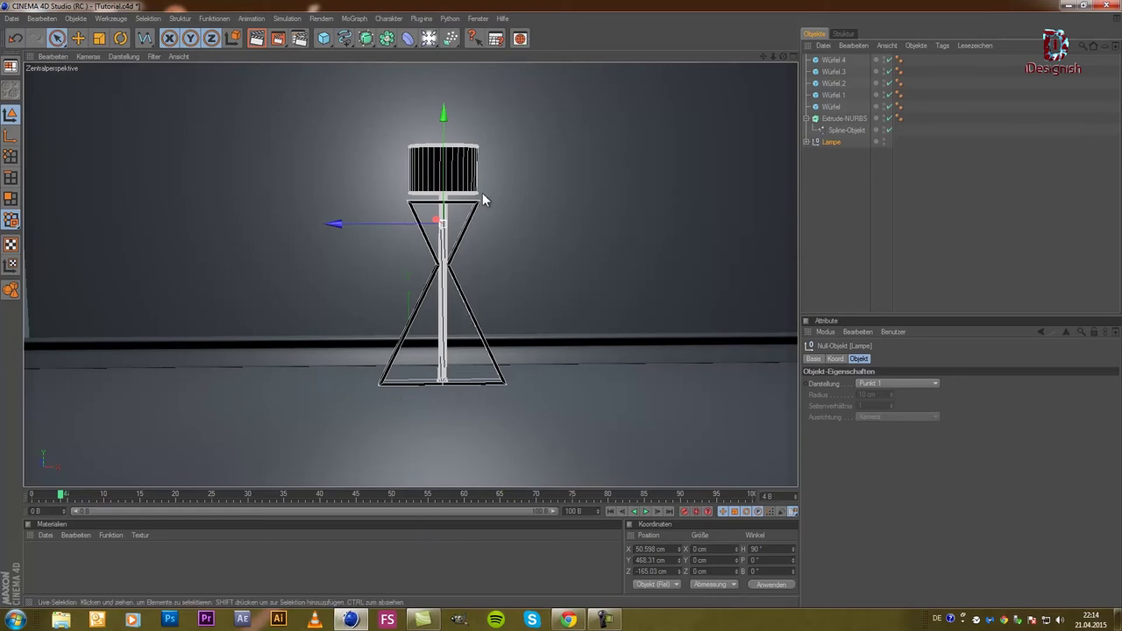
- Open the Content Browser and look through Prime's Materials folder before collapsing Prime
{"action": "left_click", "coordinate": [522, 40]}
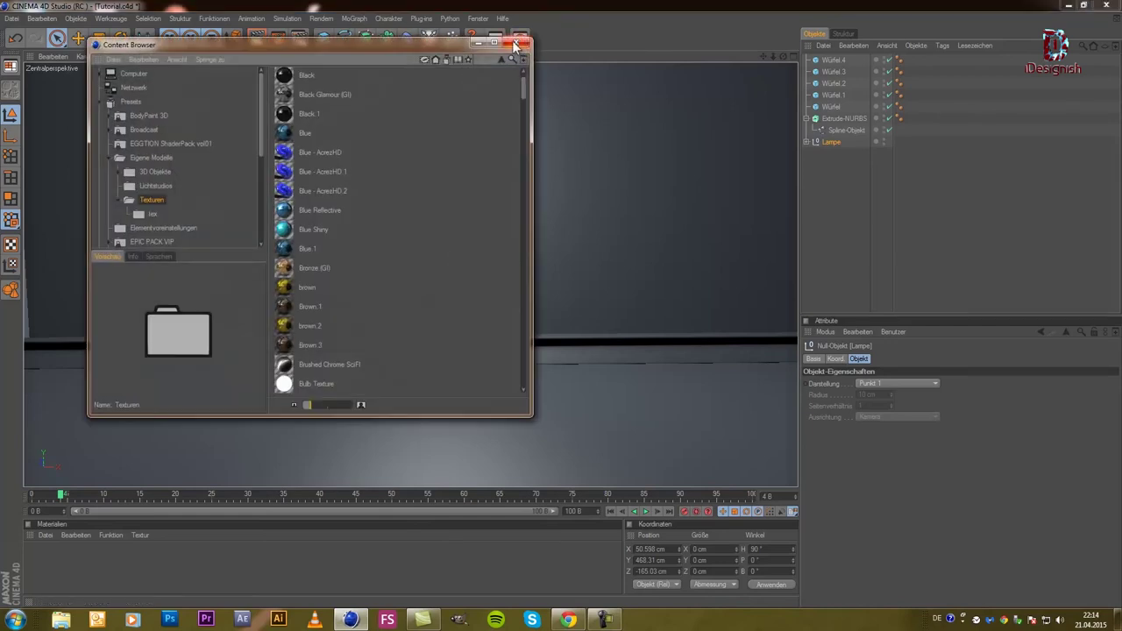
{"action": "scroll", "coordinate": [204, 196], "scroll_direction": "down", "scroll_amount": 3}
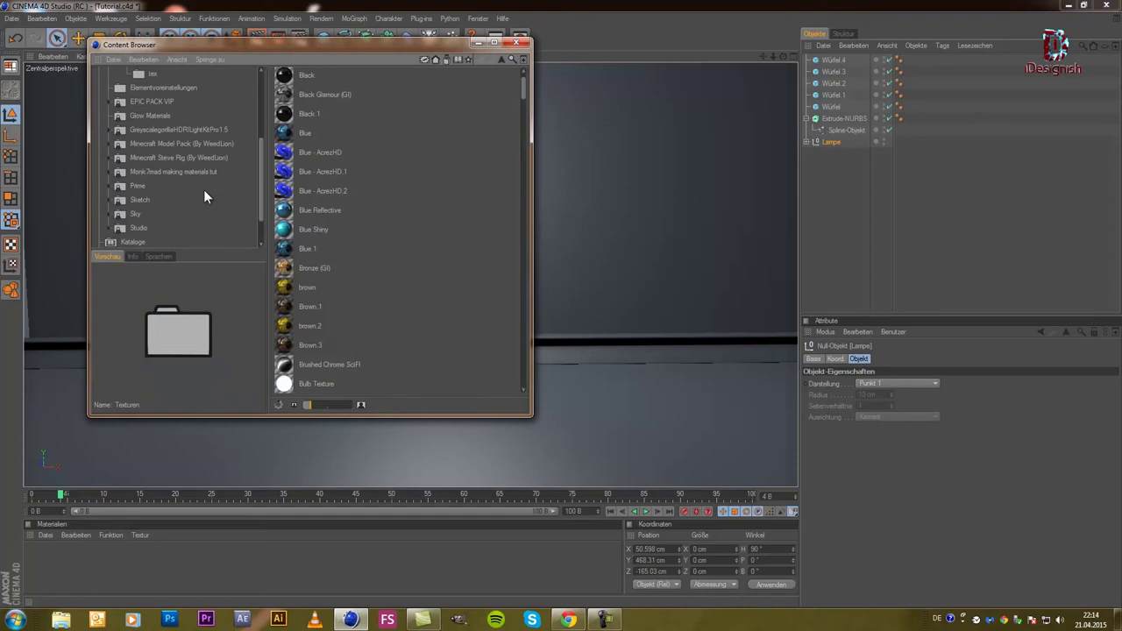
{"action": "left_click", "coordinate": [110, 185]}
{"action": "scroll", "coordinate": [130, 214], "scroll_direction": "down", "scroll_amount": 2}
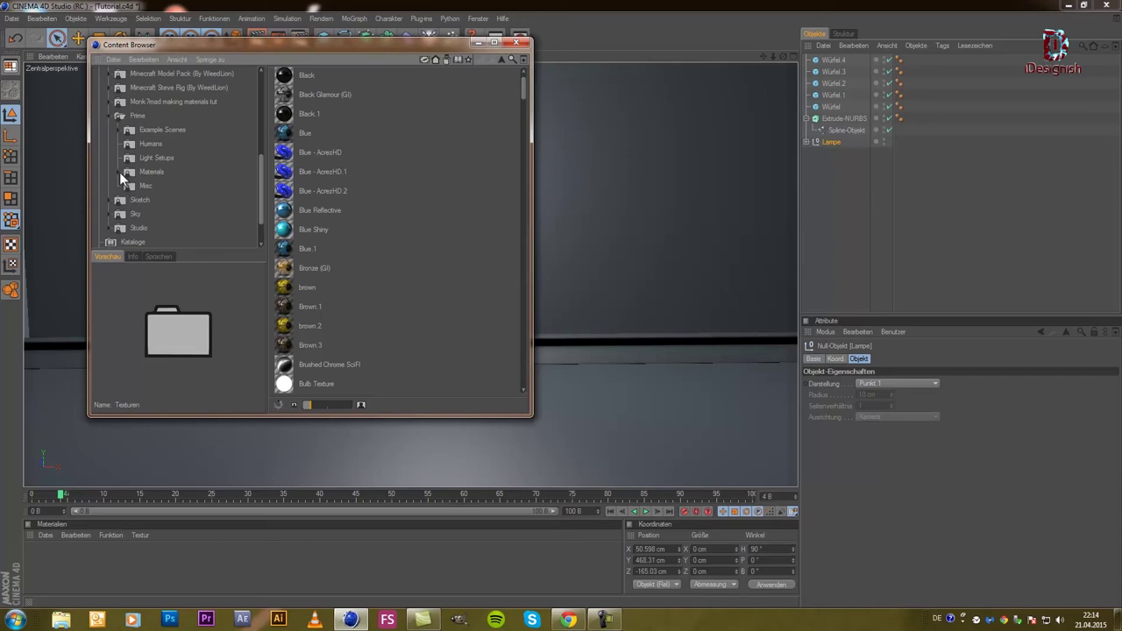
{"action": "left_click", "coordinate": [119, 172]}
{"action": "scroll", "coordinate": [118, 173], "scroll_direction": "down", "scroll_amount": 2}
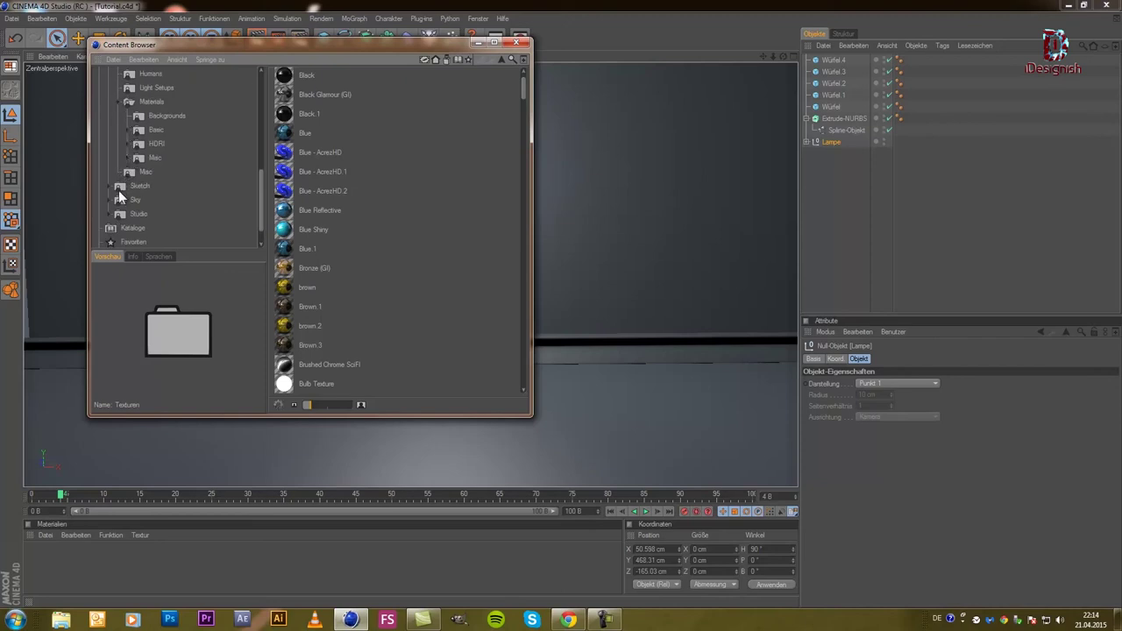
{"action": "scroll", "coordinate": [119, 190], "scroll_direction": "up", "scroll_amount": 2}
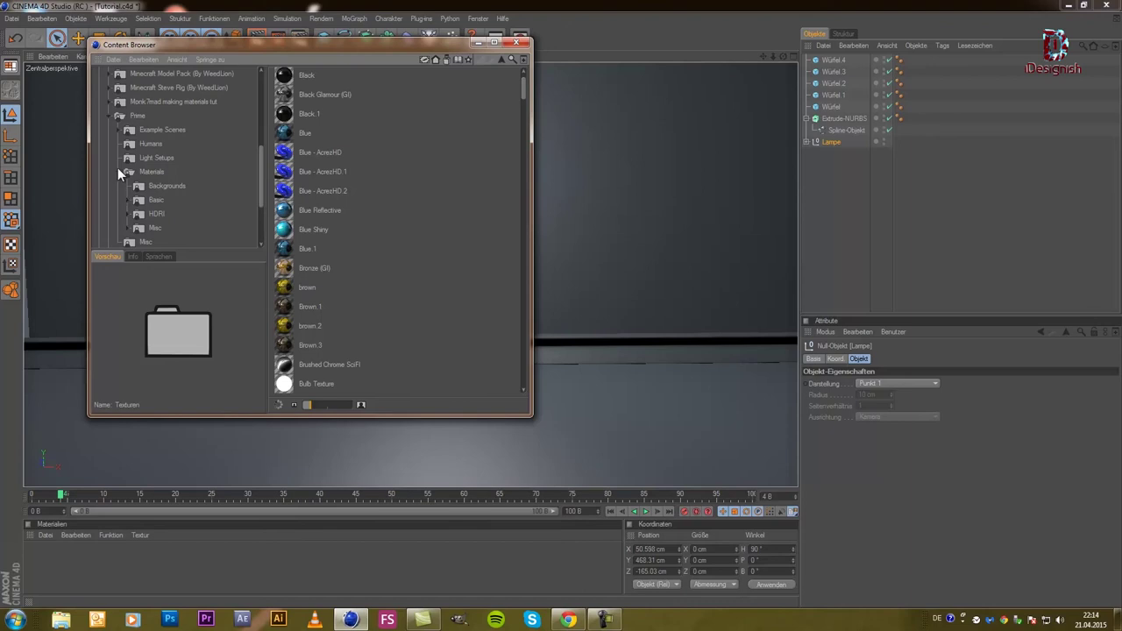
{"action": "left_click", "coordinate": [109, 117]}
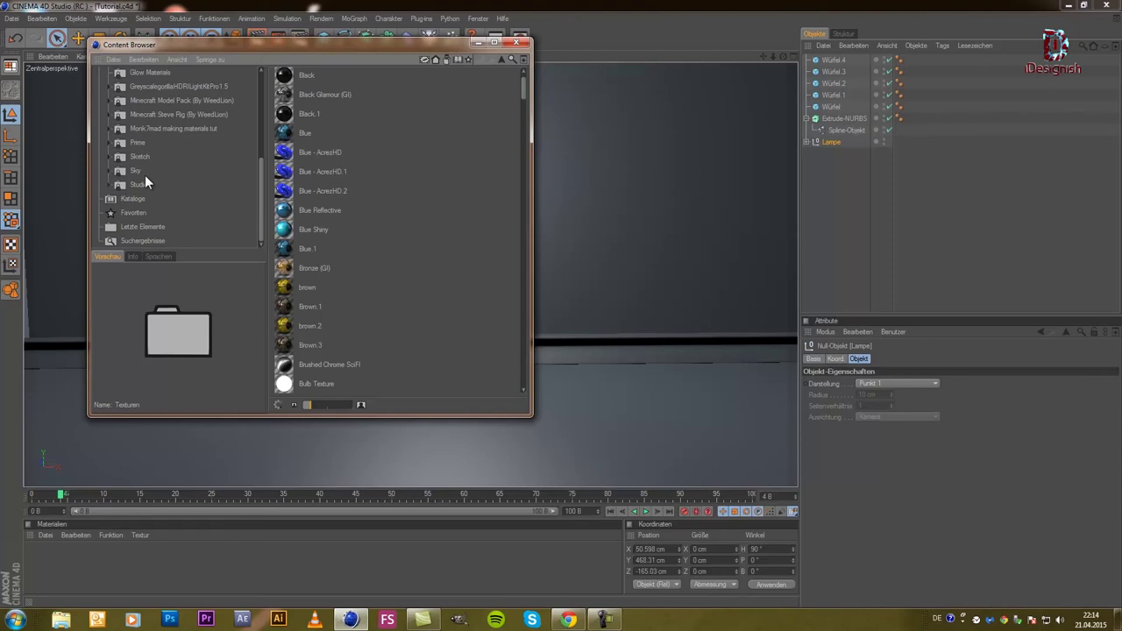
- Expand Broadcast > Ressourcen and show the Materialien subfolders
{"action": "scroll", "coordinate": [137, 193], "scroll_direction": "up", "scroll_amount": 2}
{"action": "scroll", "coordinate": [137, 193], "scroll_direction": "up", "scroll_amount": 2}
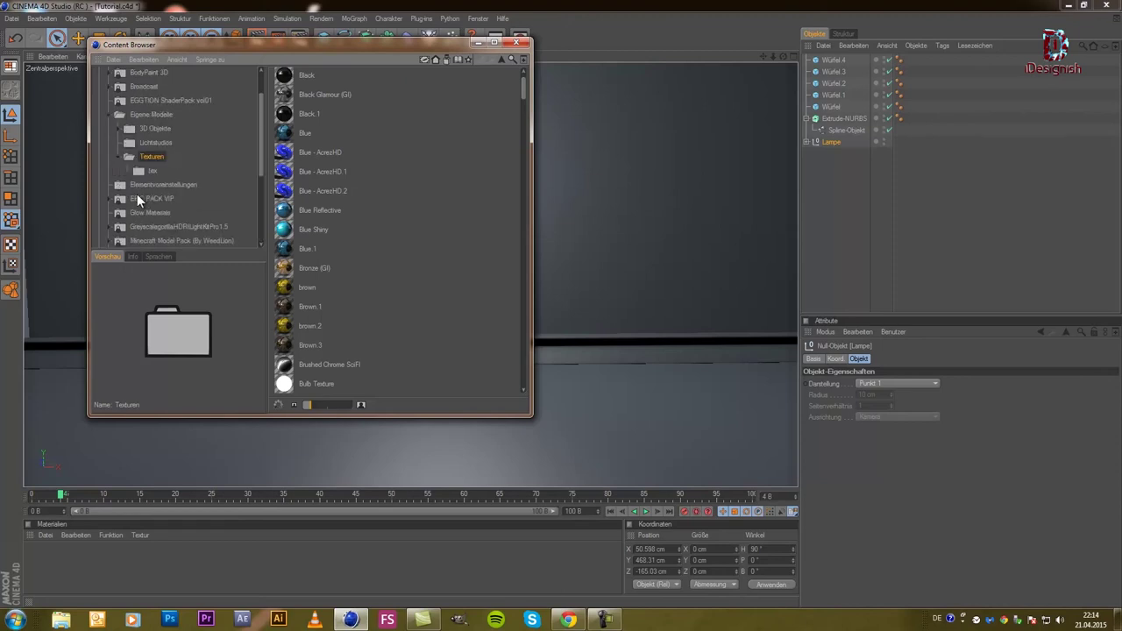
{"action": "scroll", "coordinate": [137, 193], "scroll_direction": "up", "scroll_amount": 2}
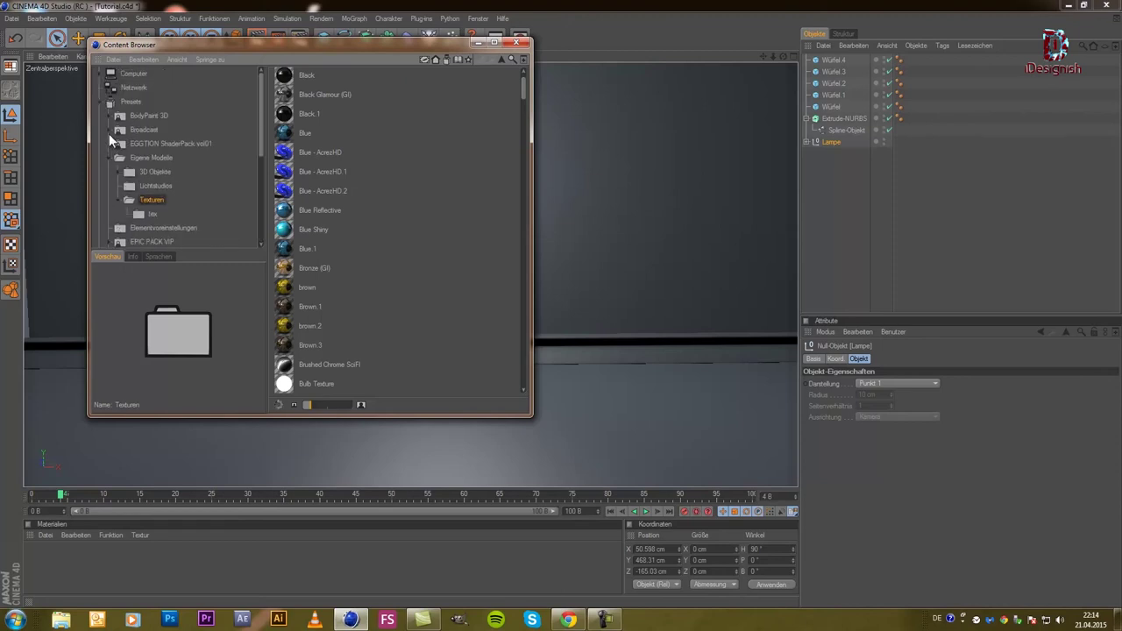
{"action": "left_click", "coordinate": [109, 130]}
{"action": "left_click", "coordinate": [119, 173]}
{"action": "scroll", "coordinate": [119, 175], "scroll_direction": "down", "scroll_amount": 2}
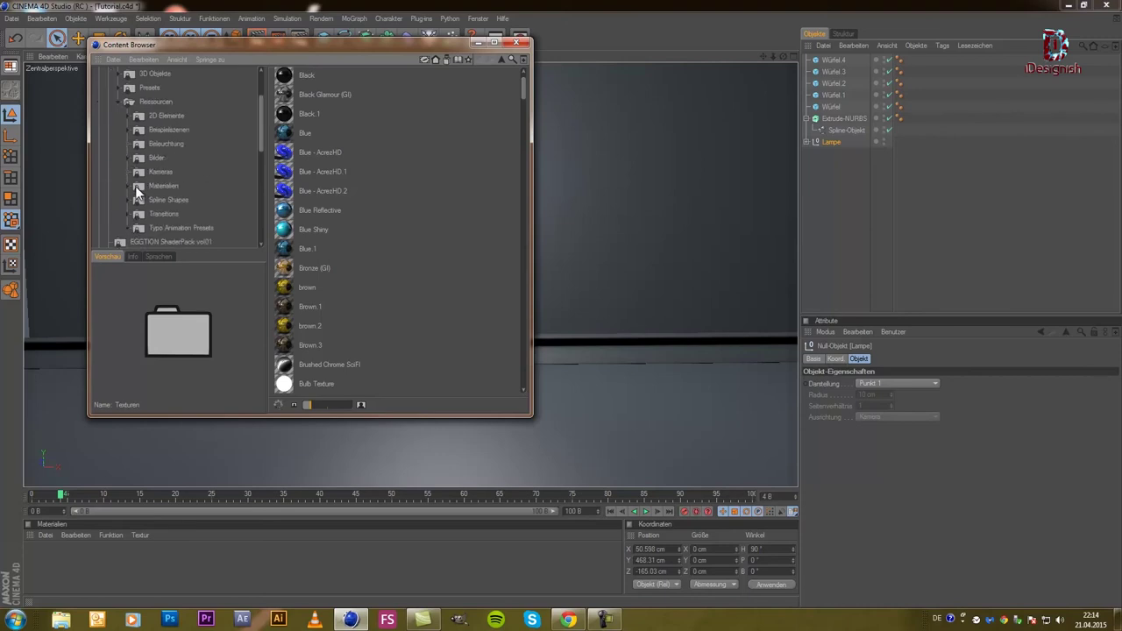
{"action": "left_click", "coordinate": [135, 186]}
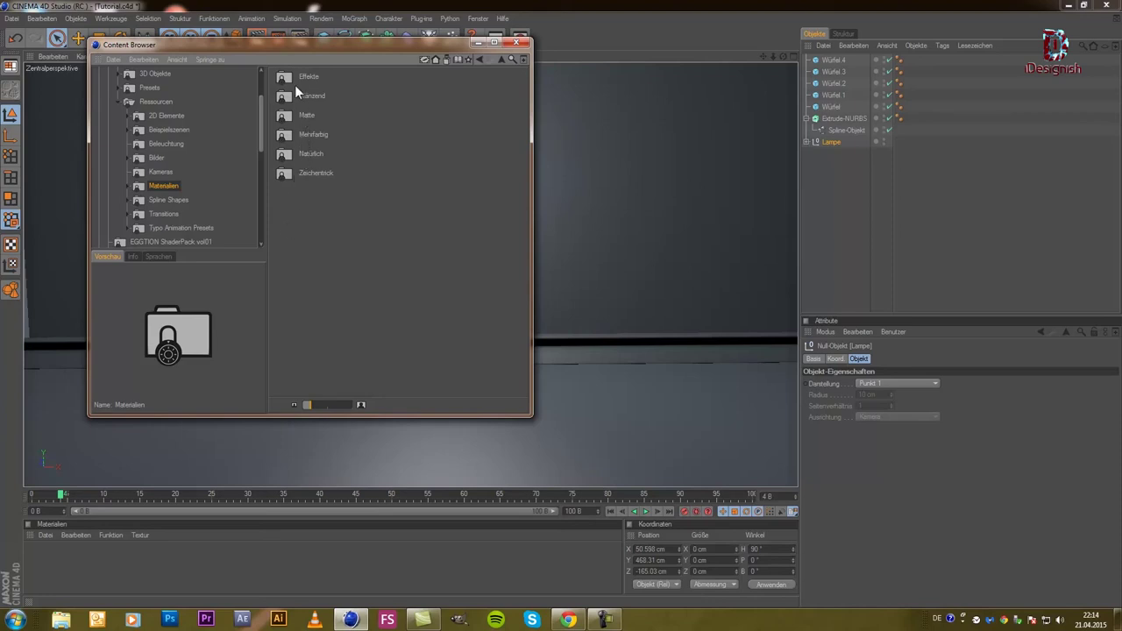
- Load Carpeting-red from Natürlich > Stoffe into the scene materials
{"action": "double_click", "coordinate": [284, 157]}
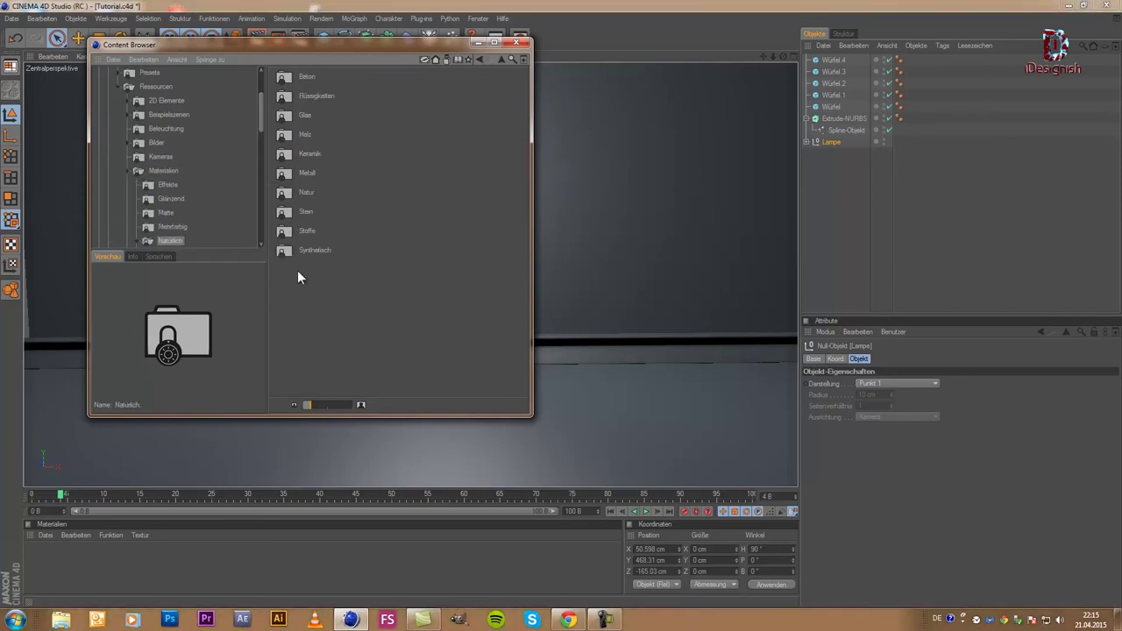
{"action": "double_click", "coordinate": [284, 230]}
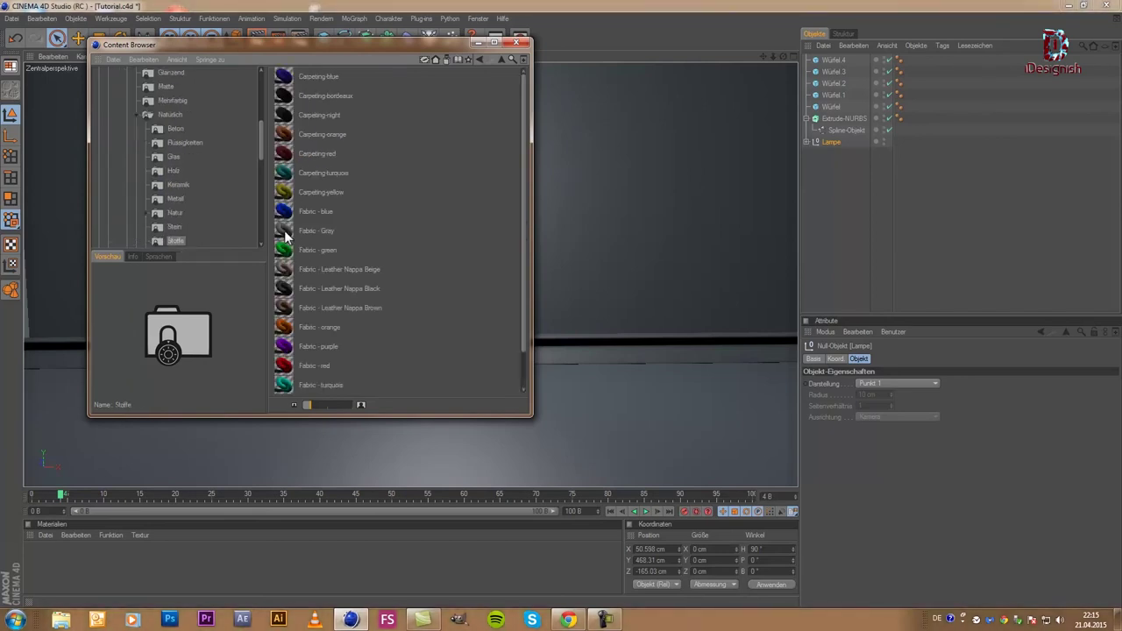
{"action": "left_click", "coordinate": [312, 153]}
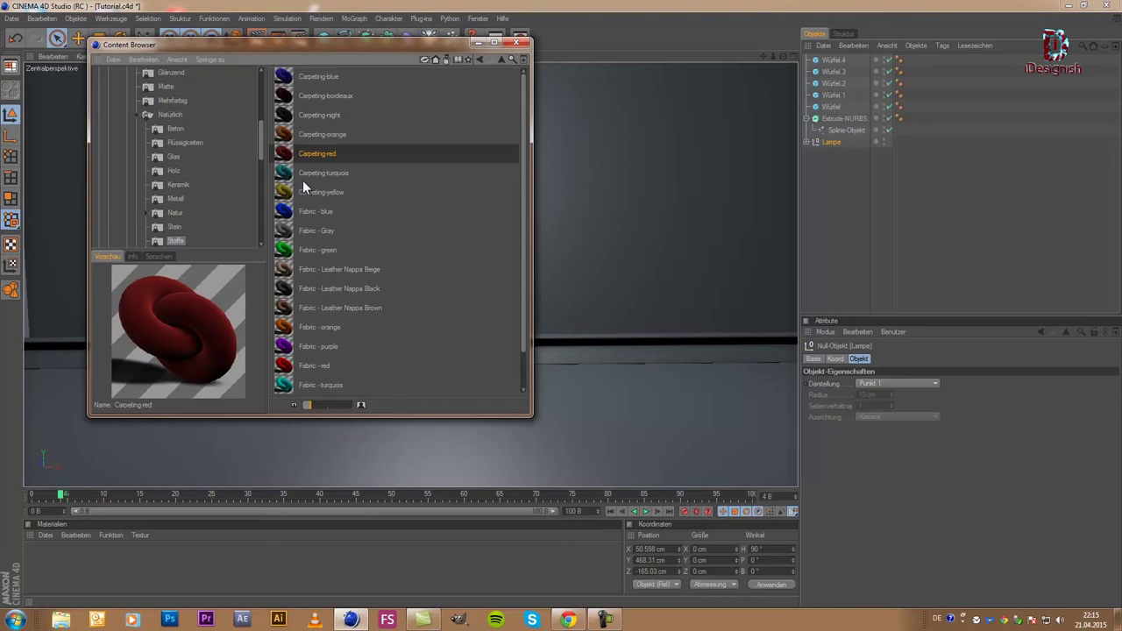
{"action": "double_click", "coordinate": [306, 154]}
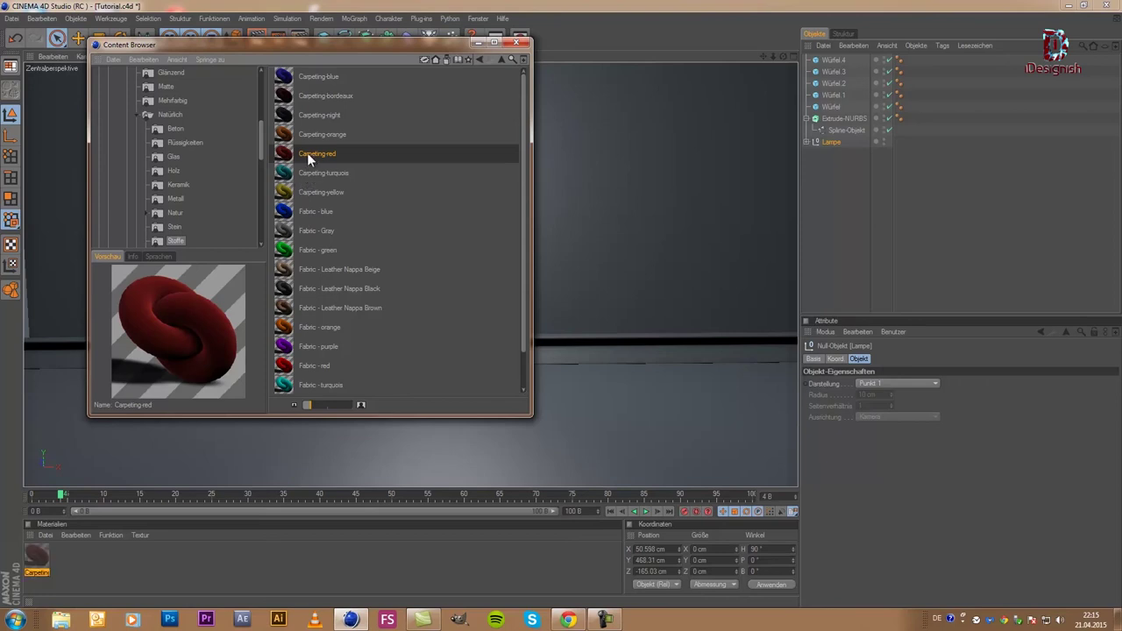
- Compare the Holz wood presets, load the orange Wood-05, and close the library
{"action": "left_click", "coordinate": [180, 172]}
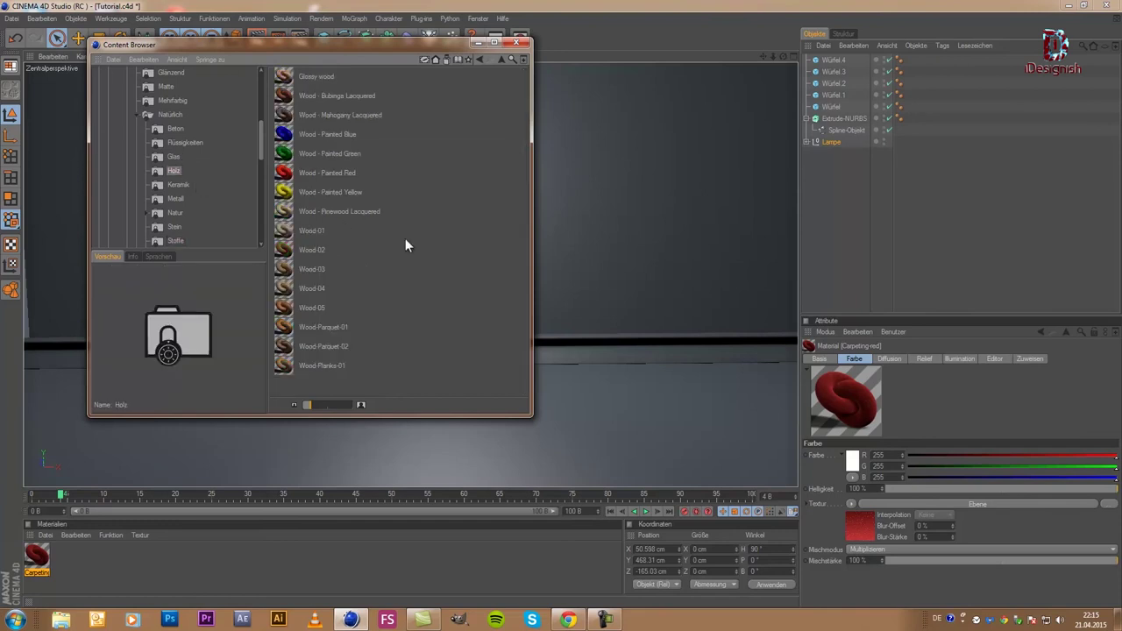
{"action": "left_click", "coordinate": [273, 235]}
{"action": "left_click", "coordinate": [299, 253]}
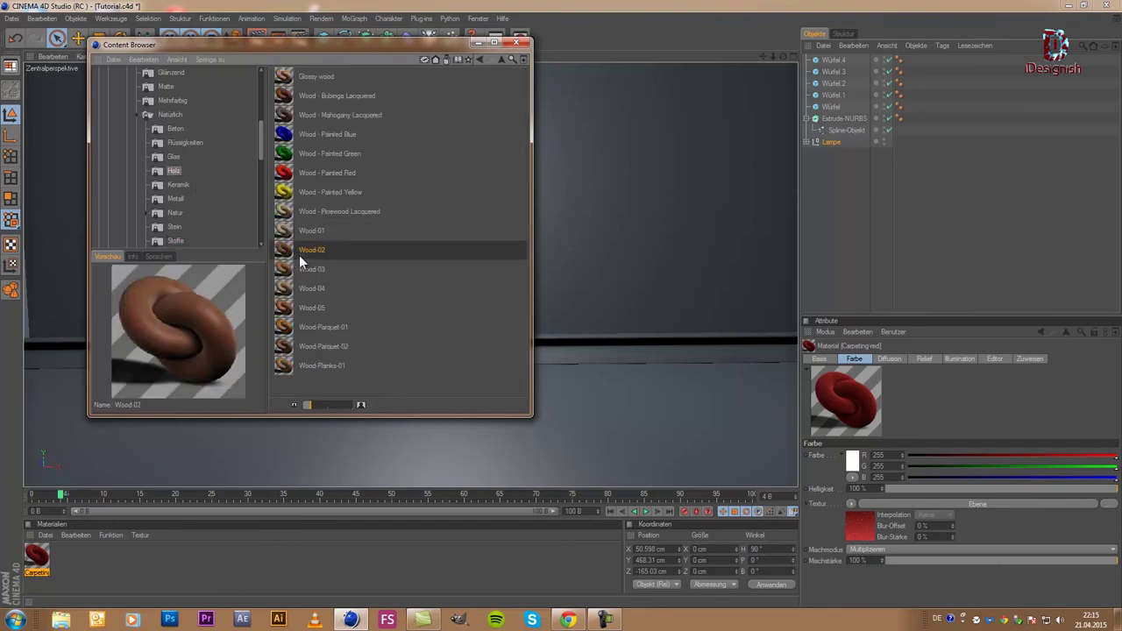
{"action": "left_click", "coordinate": [305, 270]}
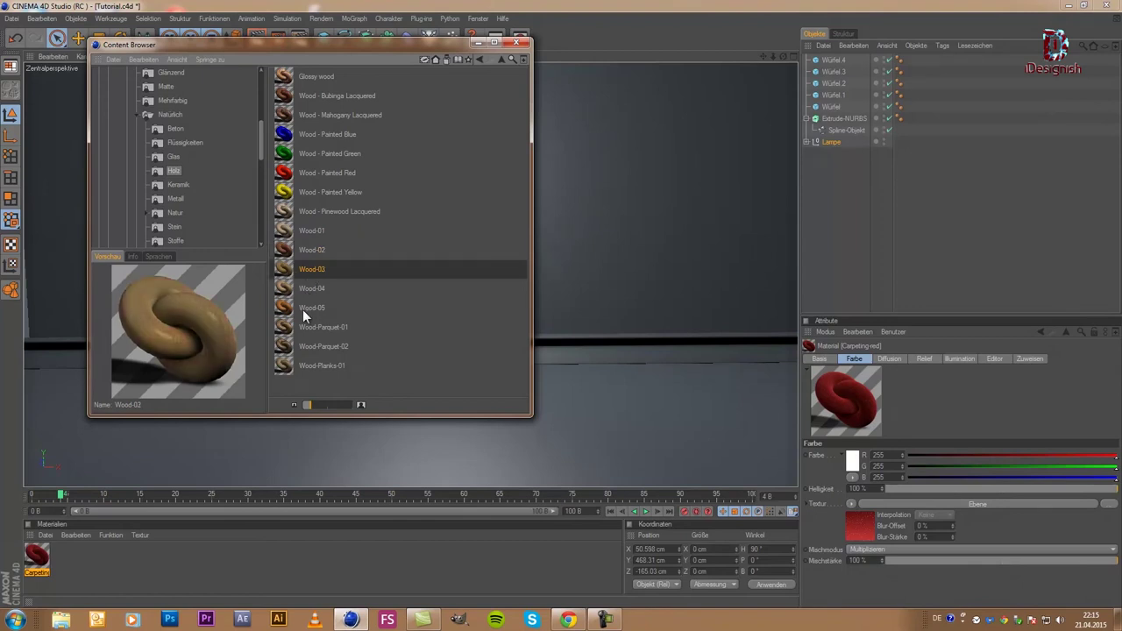
{"action": "left_click", "coordinate": [303, 309]}
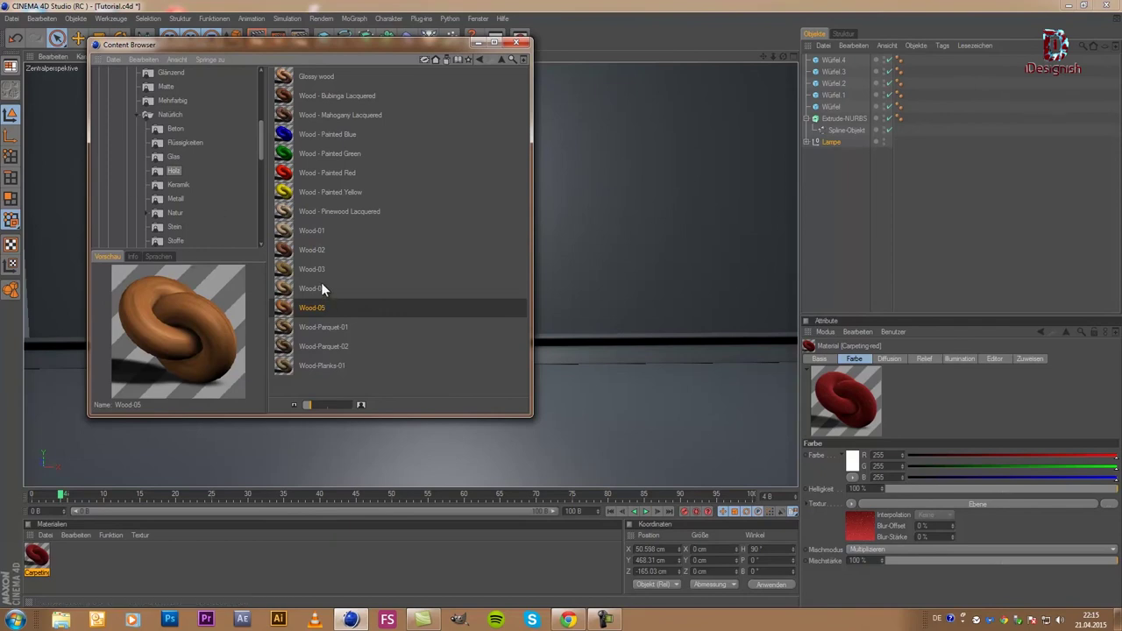
{"action": "double_click", "coordinate": [329, 307]}
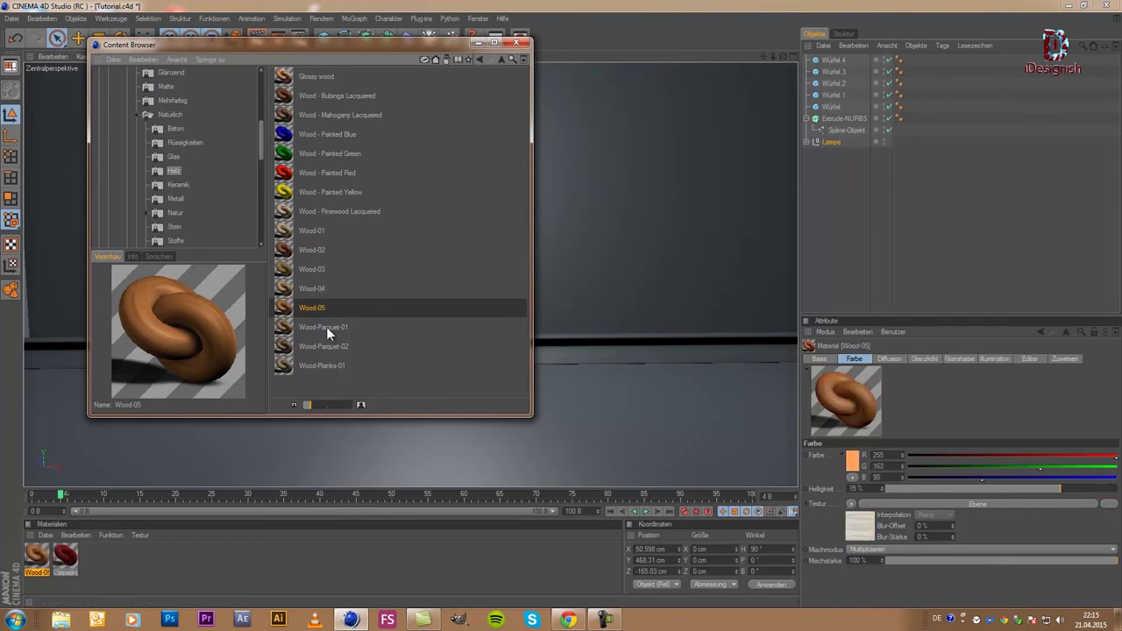
{"action": "left_click", "coordinate": [516, 42]}
- Apply Carpeting-red to the back wall and remove the stray texture tag from the ceiling
{"action": "left_click_drag", "start_coordinate": [68, 560], "coordinate": [242, 246]}
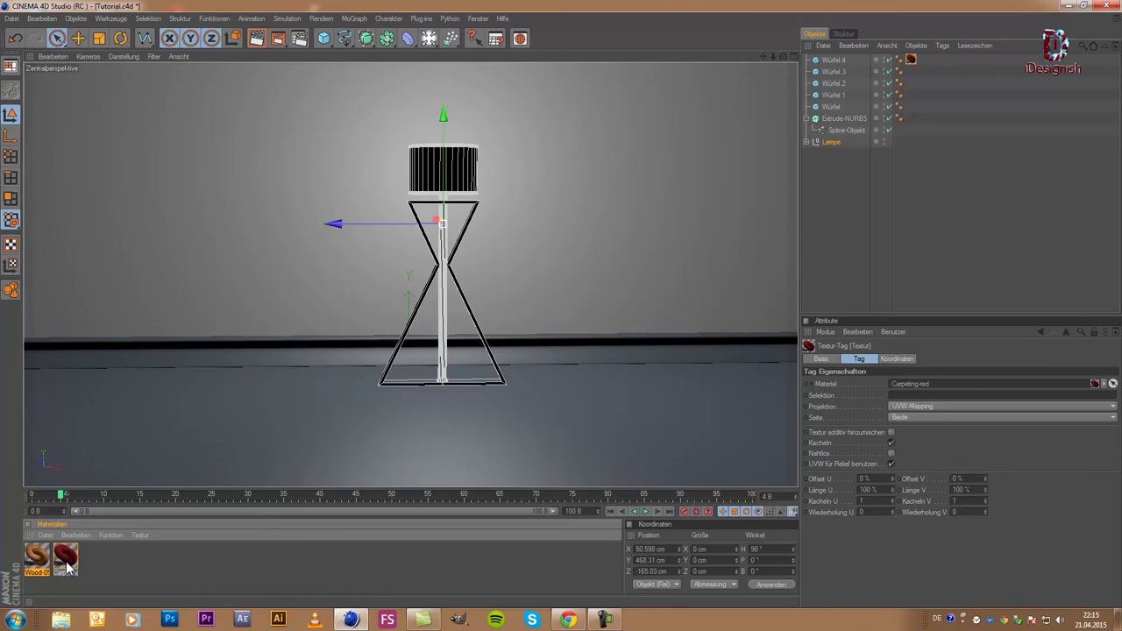
{"action": "left_click_drag", "start_coordinate": [833, 78], "coordinate": [840, 77], "text": "ctrl"}
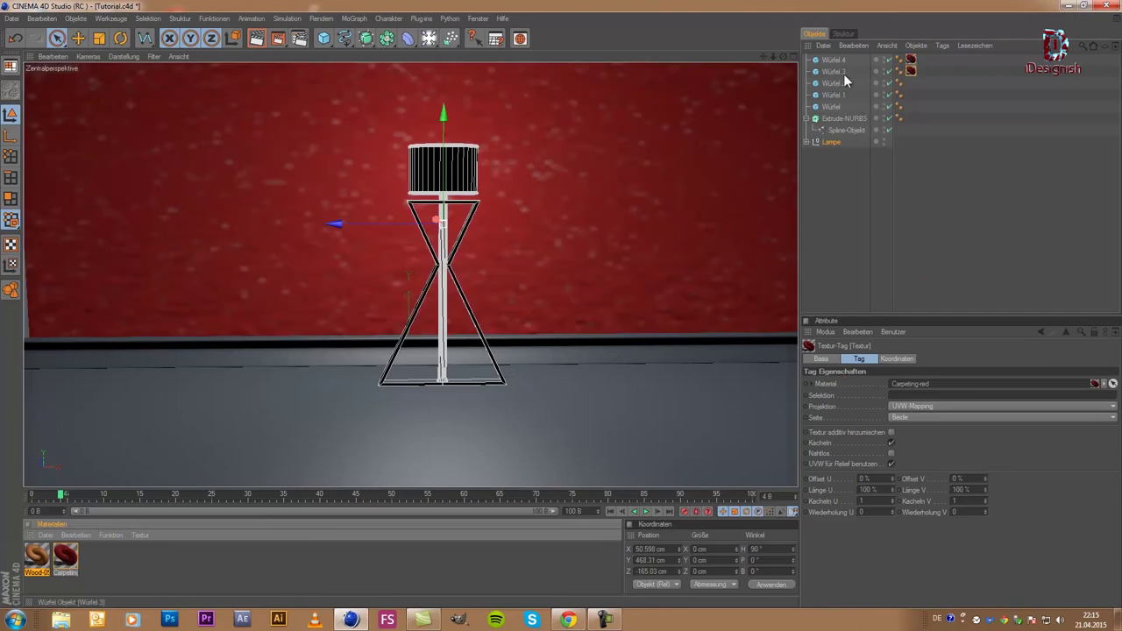
{"action": "left_click_drag", "start_coordinate": [912, 71], "coordinate": [905, 97], "text": "ctrl"}
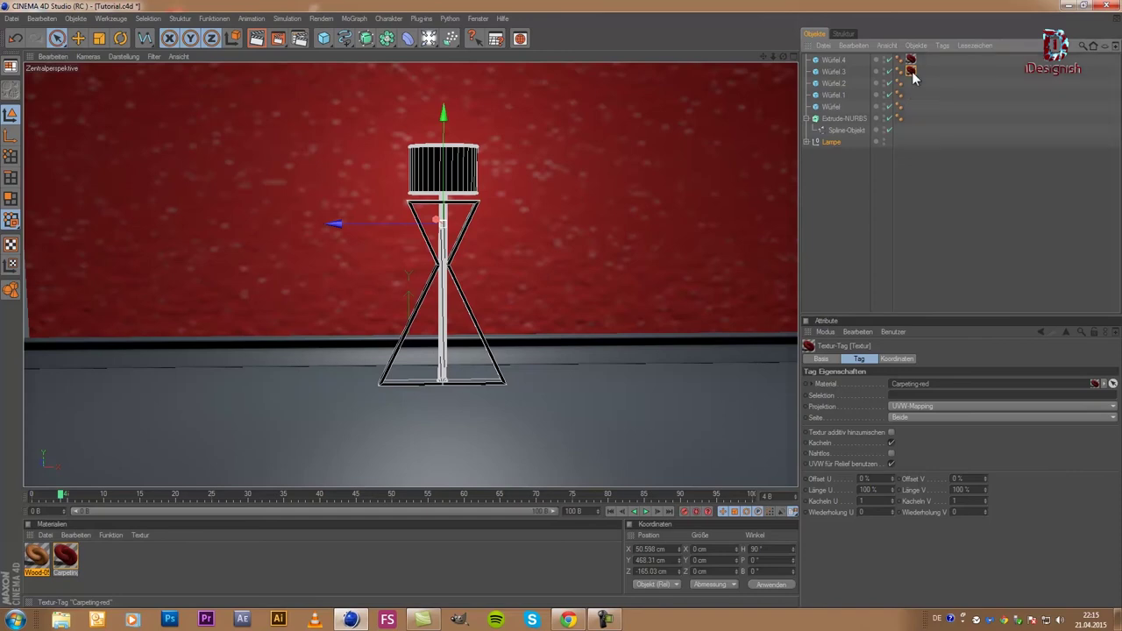
{"action": "scroll", "coordinate": [573, 215], "scroll_direction": "down", "scroll_amount": 3}
{"action": "scroll", "coordinate": [561, 221], "scroll_direction": "down", "scroll_amount": 3}
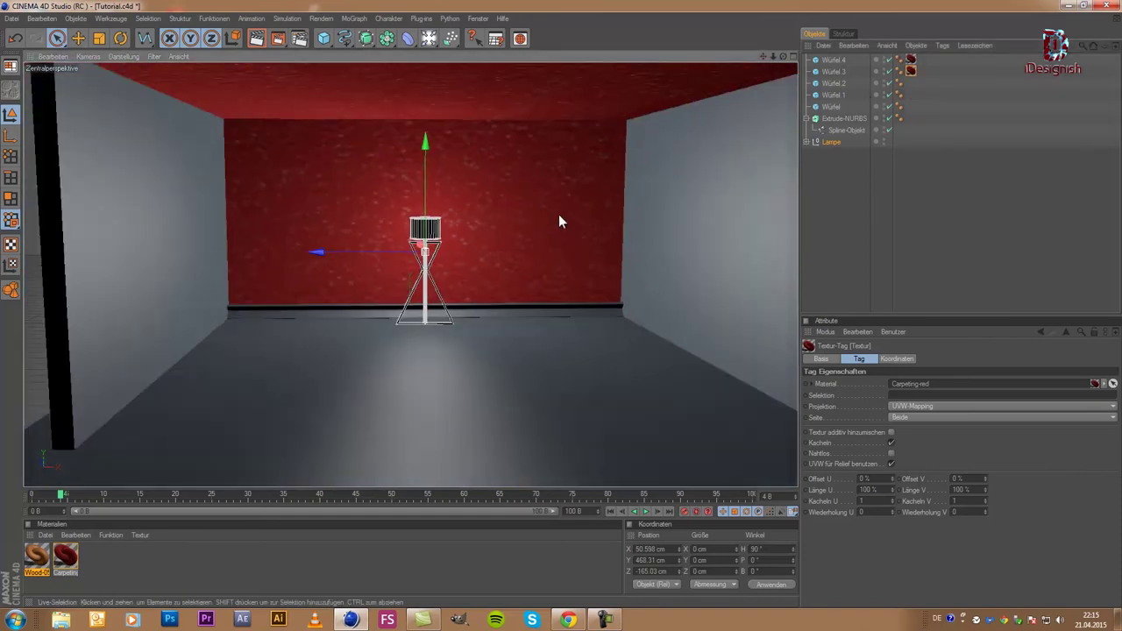
{"action": "scroll", "coordinate": [561, 221], "scroll_direction": "down", "scroll_amount": 3}
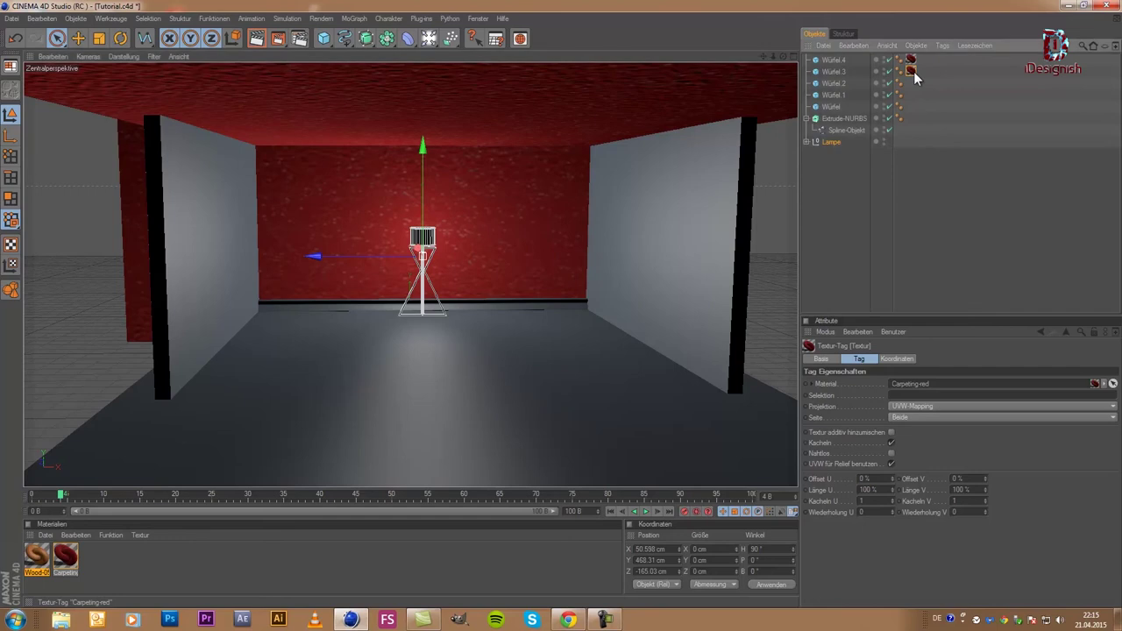
{"action": "key", "text": "Delete"}
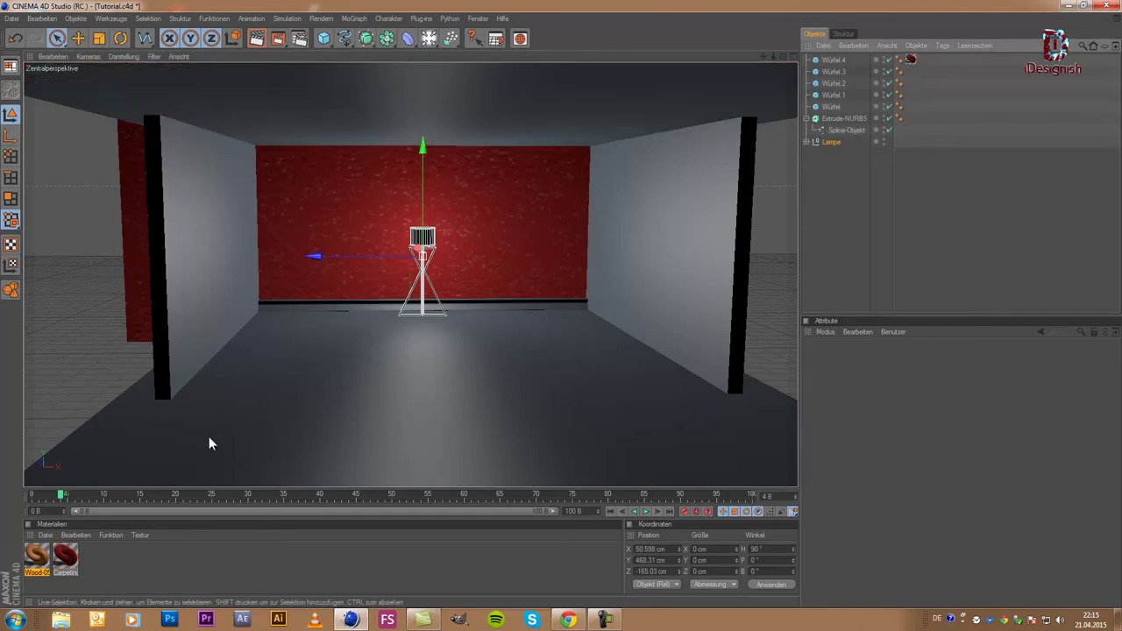
- Apply Carpeting-red to the left and right walls and reopen the Content Browser
{"action": "left_click_drag", "start_coordinate": [64, 555], "coordinate": [216, 280]}
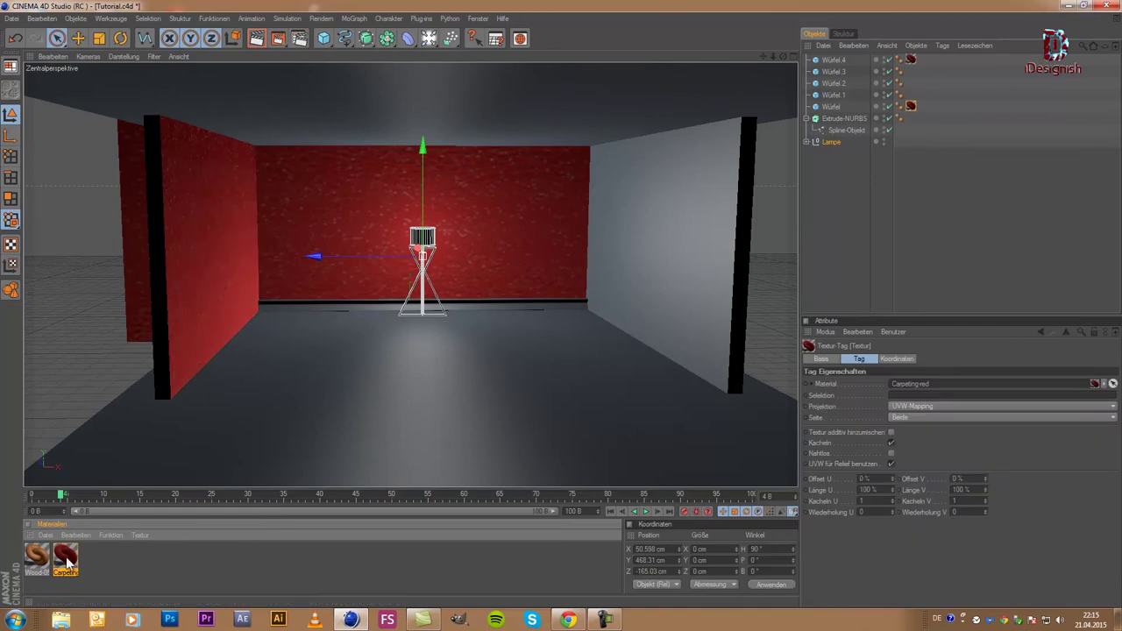
{"action": "left_click_drag", "start_coordinate": [69, 561], "coordinate": [666, 237]}
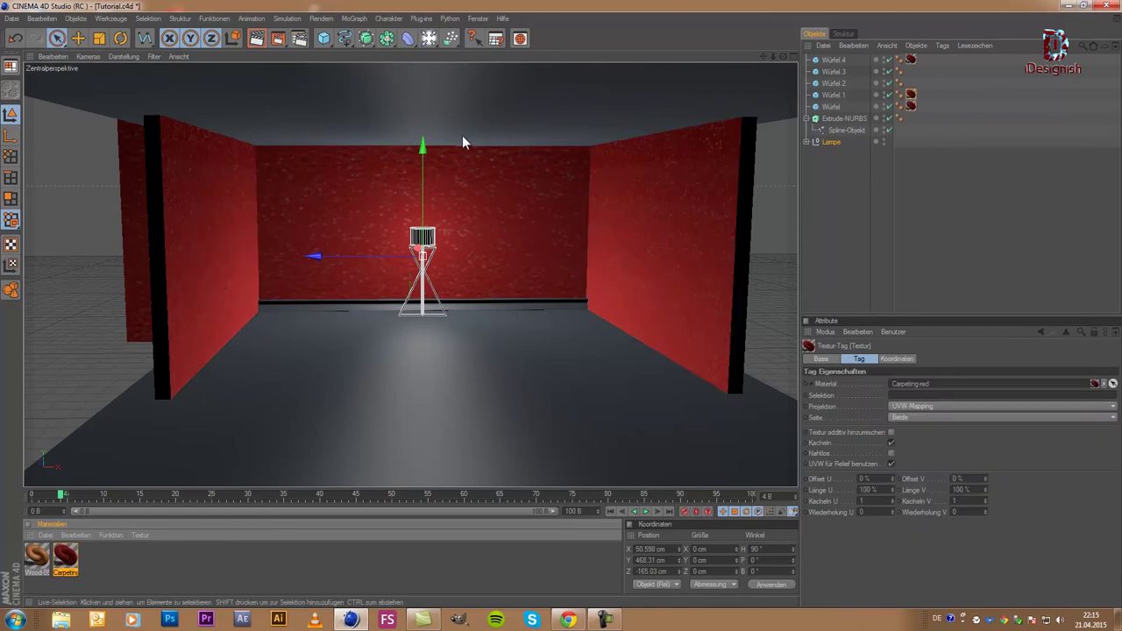
{"action": "left_click", "coordinate": [520, 39]}
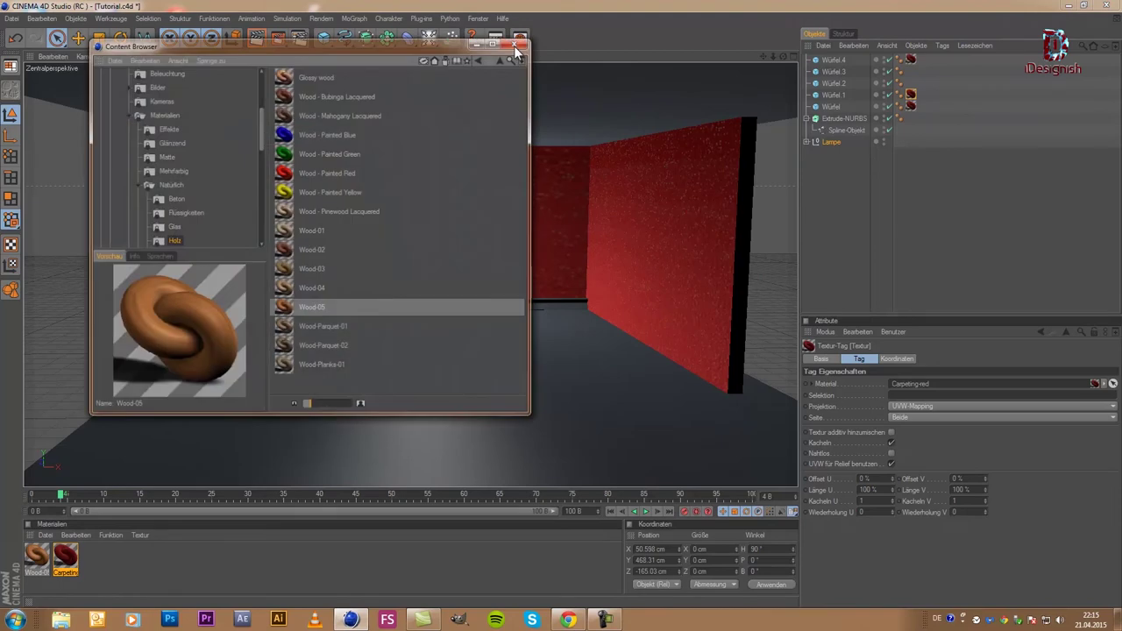
- Compare the Natürlich > Beton concrete presets and load Concrete Bright into the scene
{"action": "left_click", "coordinate": [175, 200]}
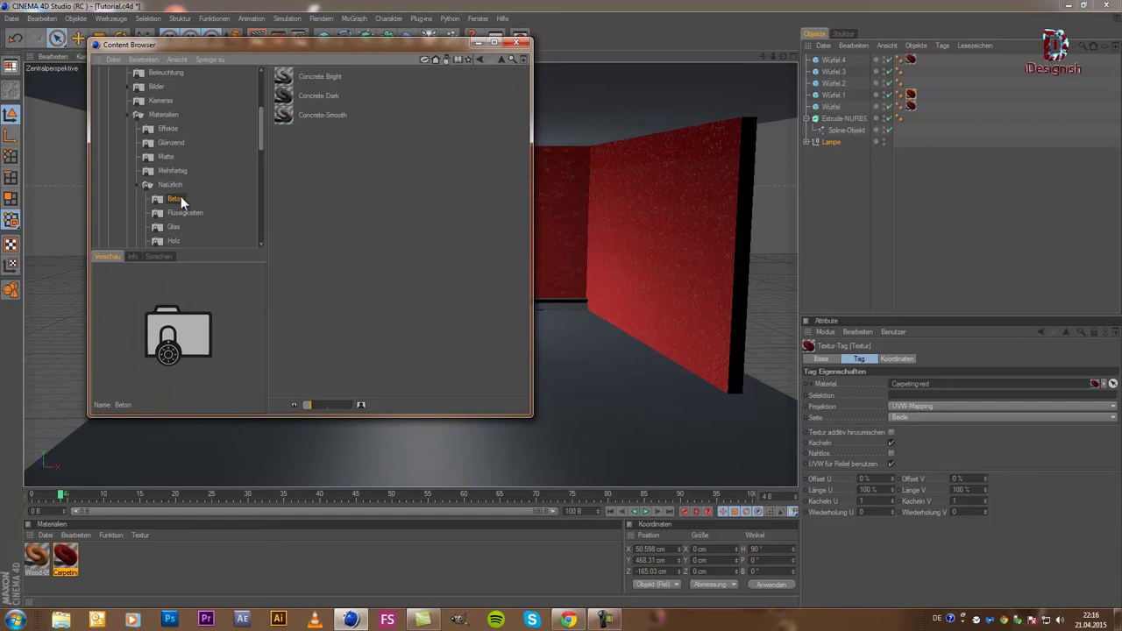
{"action": "left_click", "coordinate": [180, 210]}
{"action": "left_click", "coordinate": [177, 202]}
{"action": "scroll", "coordinate": [173, 233], "scroll_direction": "down", "scroll_amount": 3}
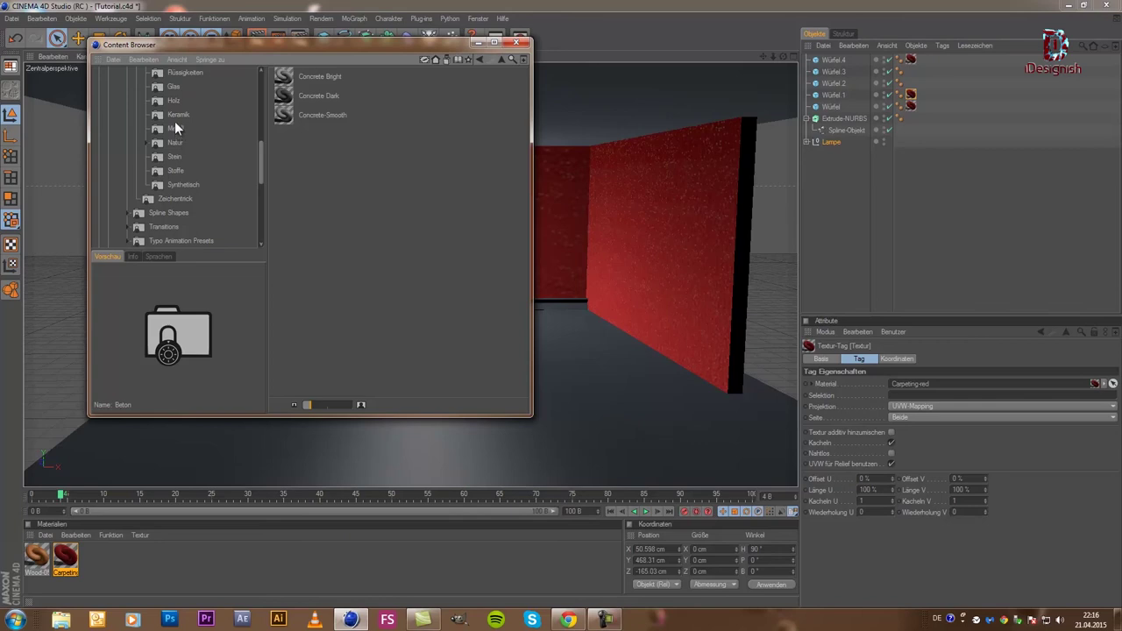
{"action": "scroll", "coordinate": [176, 129], "scroll_direction": "up", "scroll_amount": 2}
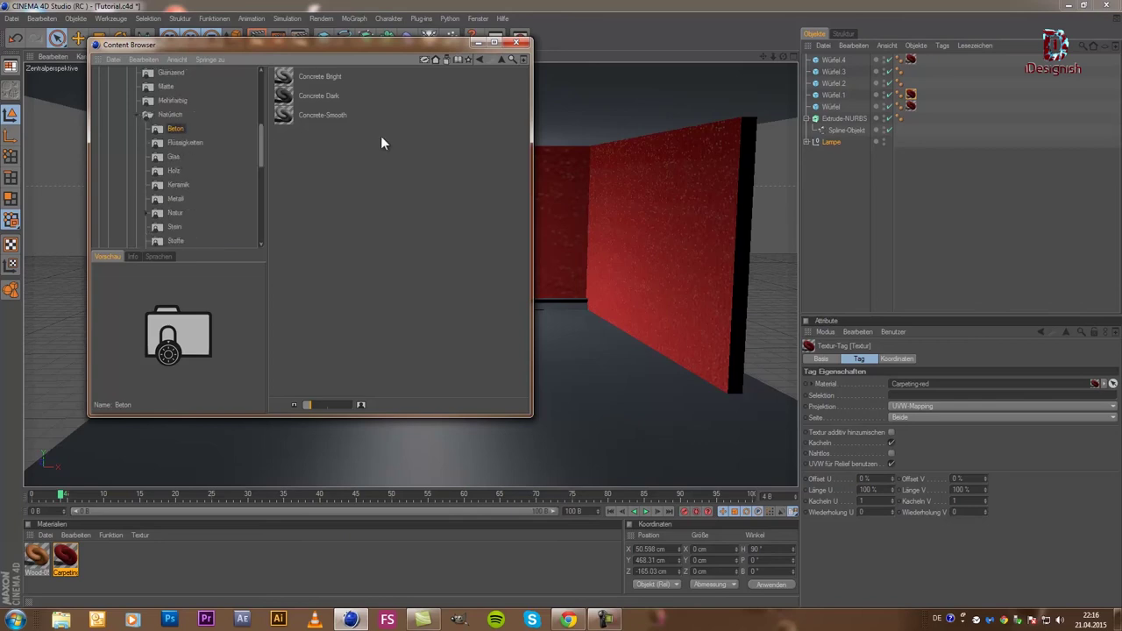
{"action": "left_click", "coordinate": [308, 114]}
{"action": "left_click", "coordinate": [302, 93]}
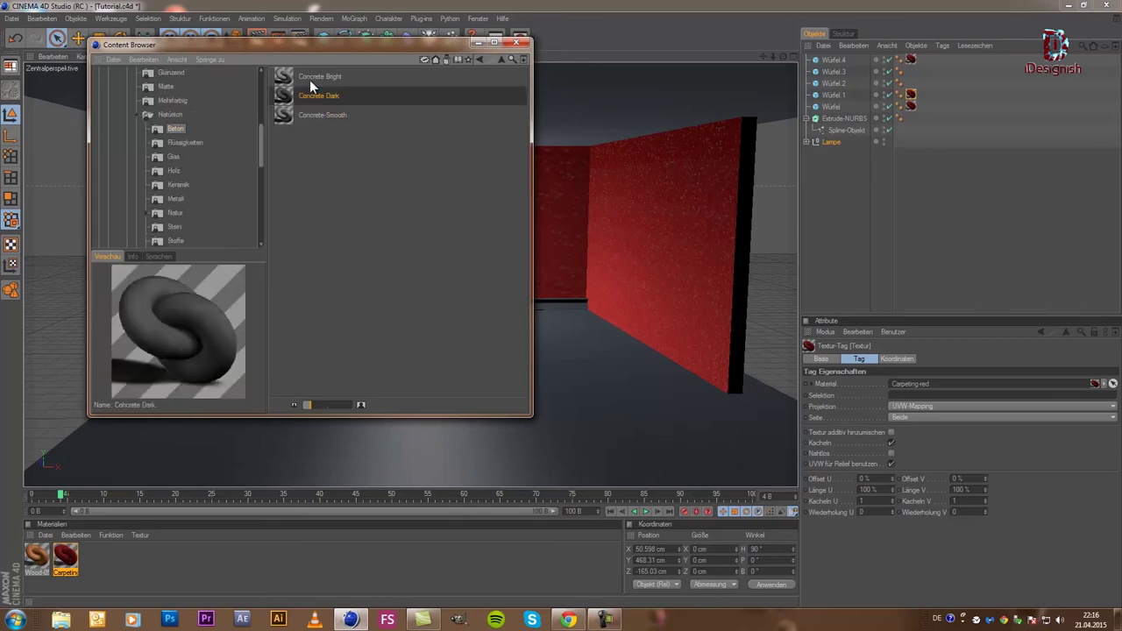
{"action": "left_click", "coordinate": [310, 80]}
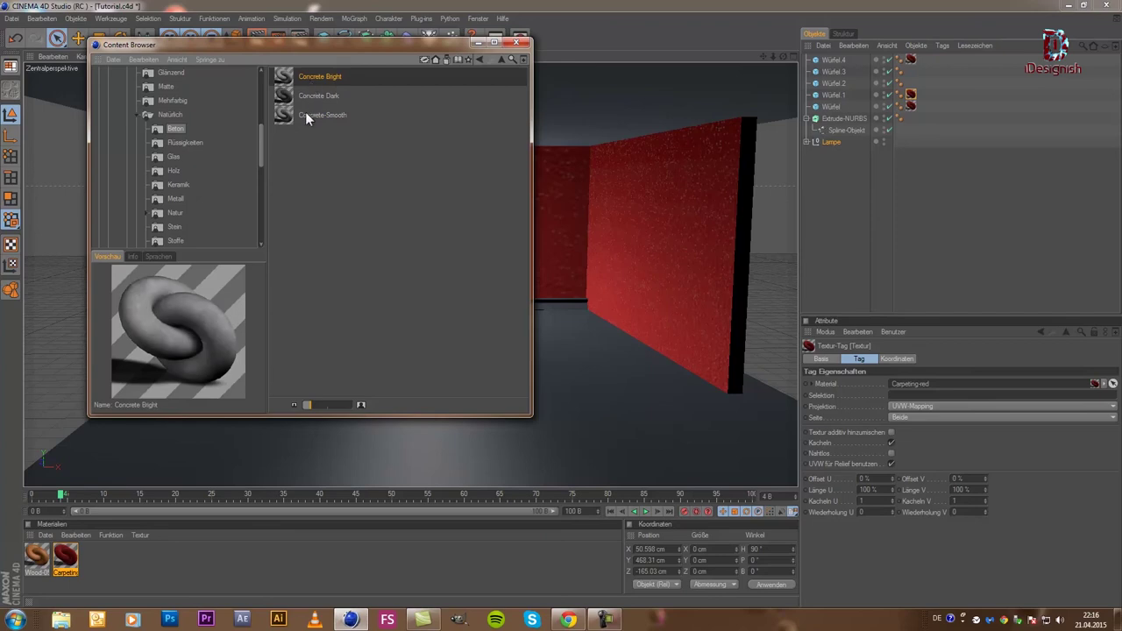
{"action": "left_click", "coordinate": [306, 115]}
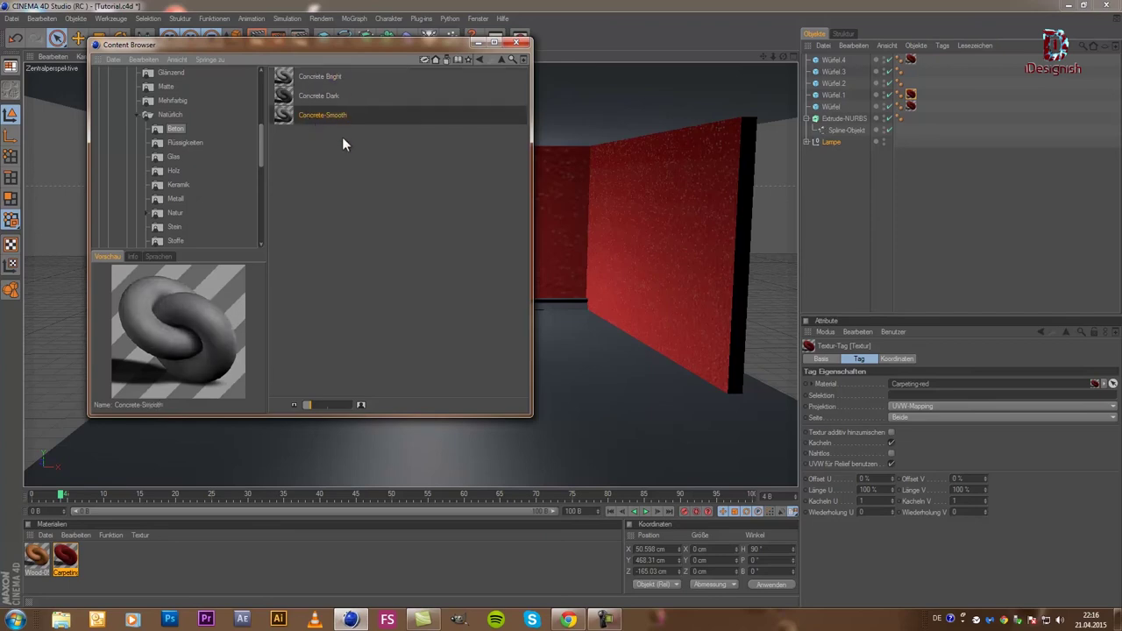
{"action": "double_click", "coordinate": [337, 78]}
- Apply Concrete Bright to the Würfel.3 ceiling
{"action": "left_click", "coordinate": [521, 43]}
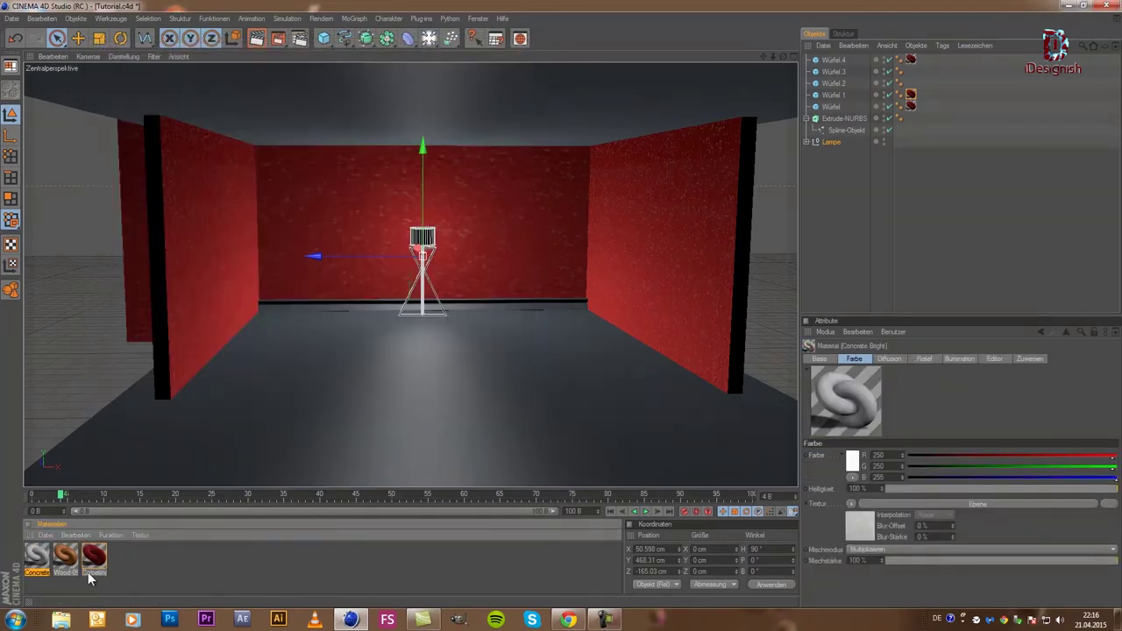
{"action": "left_click_drag", "start_coordinate": [44, 563], "coordinate": [478, 108]}
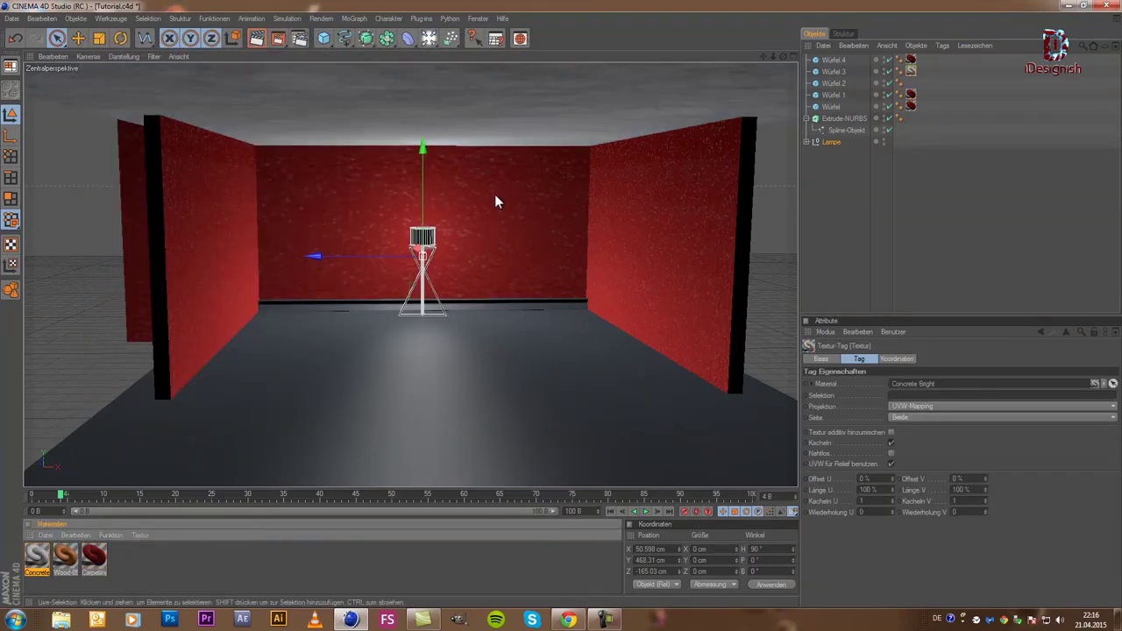
{"action": "scroll", "coordinate": [503, 249], "scroll_direction": "up", "scroll_amount": 2}
{"action": "scroll", "coordinate": [502, 250], "scroll_direction": "up", "scroll_amount": 2}
{"action": "scroll", "coordinate": [503, 250], "scroll_direction": "up", "scroll_amount": 1}
{"action": "scroll", "coordinate": [503, 244], "scroll_direction": "up", "scroll_amount": 1}
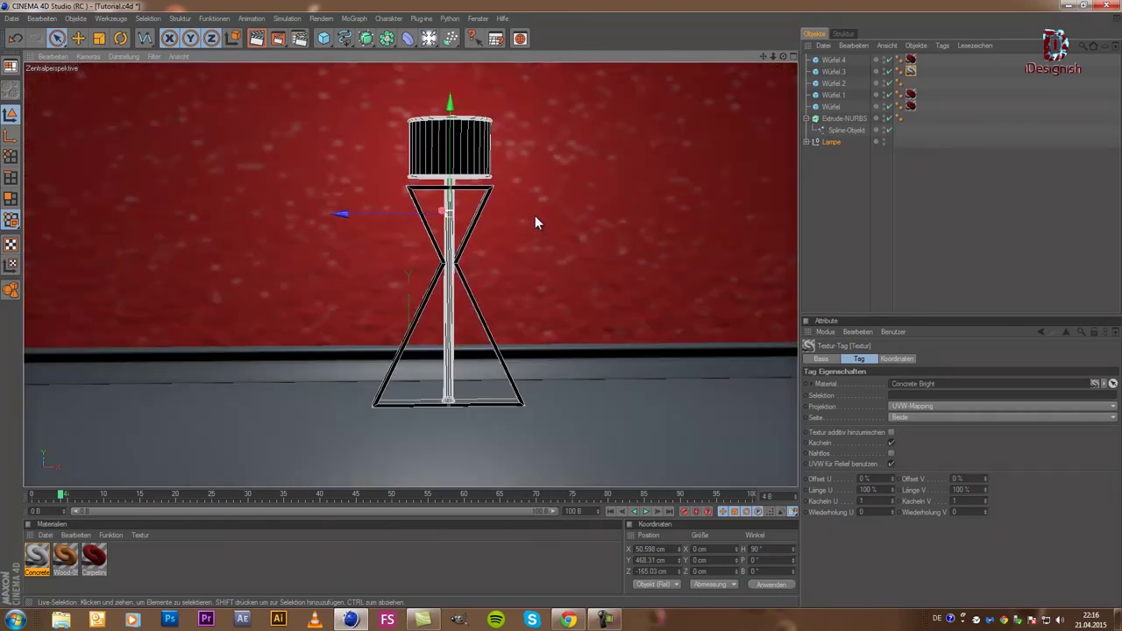
{"action": "scroll", "coordinate": [561, 306], "scroll_direction": "up", "scroll_amount": 1}
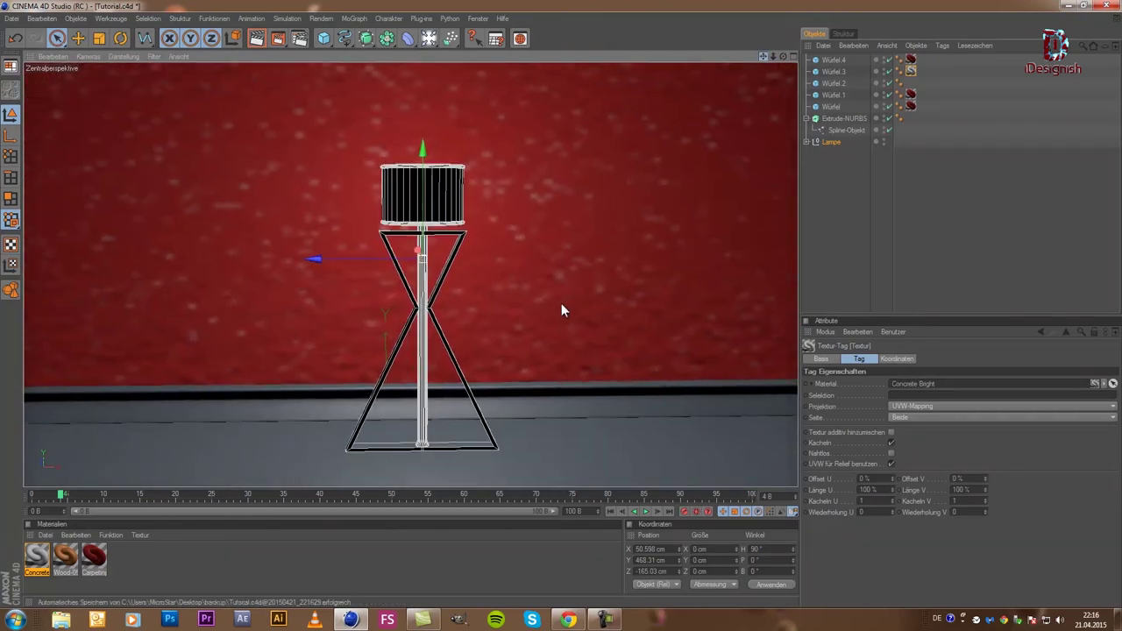
{"action": "middle_click_drag", "start_coordinate": [561, 305], "coordinate": [629, 395]}
- Apply Wood-05 to the Extrude-NURBS trim along the floor
{"action": "left_click", "coordinate": [64, 559]}
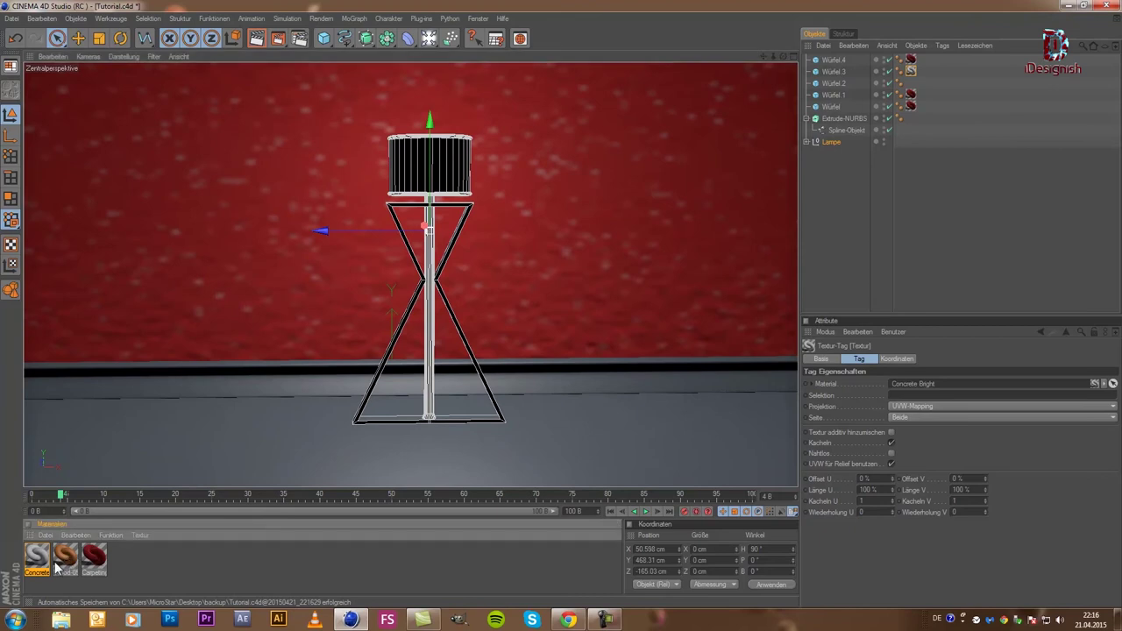
{"action": "mouse_move", "coordinate": [63, 568]}
{"action": "left_mouse_down"}
{"action": "mouse_move", "coordinate": [219, 377]}
{"action": "mouse_move", "coordinate": [235, 382]}
{"action": "left_mouse_up"}
{"action": "scroll", "coordinate": [424, 463], "scroll_direction": "down", "scroll_amount": 2}
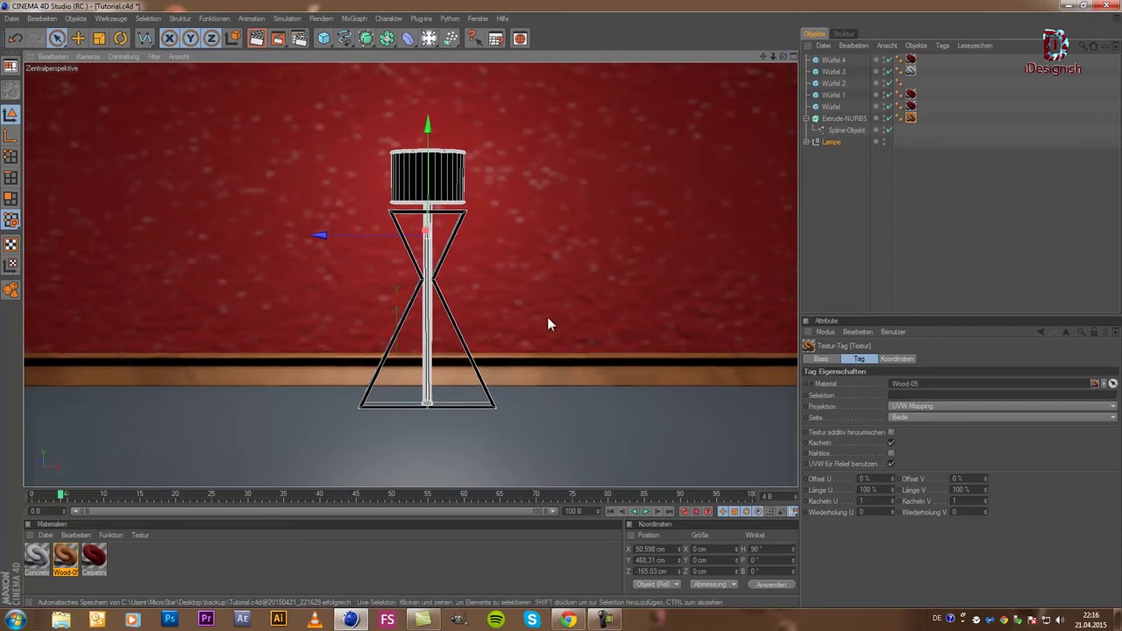
- Create a new material Mat and choose to load an image for its Farbe texture
{"action": "double_click", "coordinate": [160, 572]}
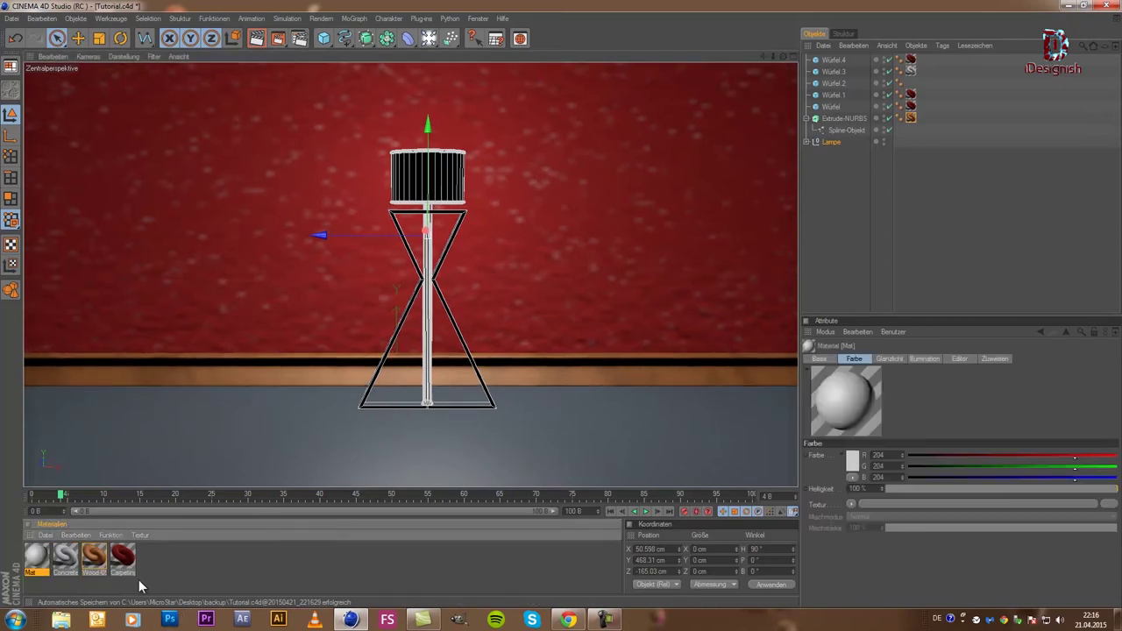
{"action": "double_click", "coordinate": [40, 561]}
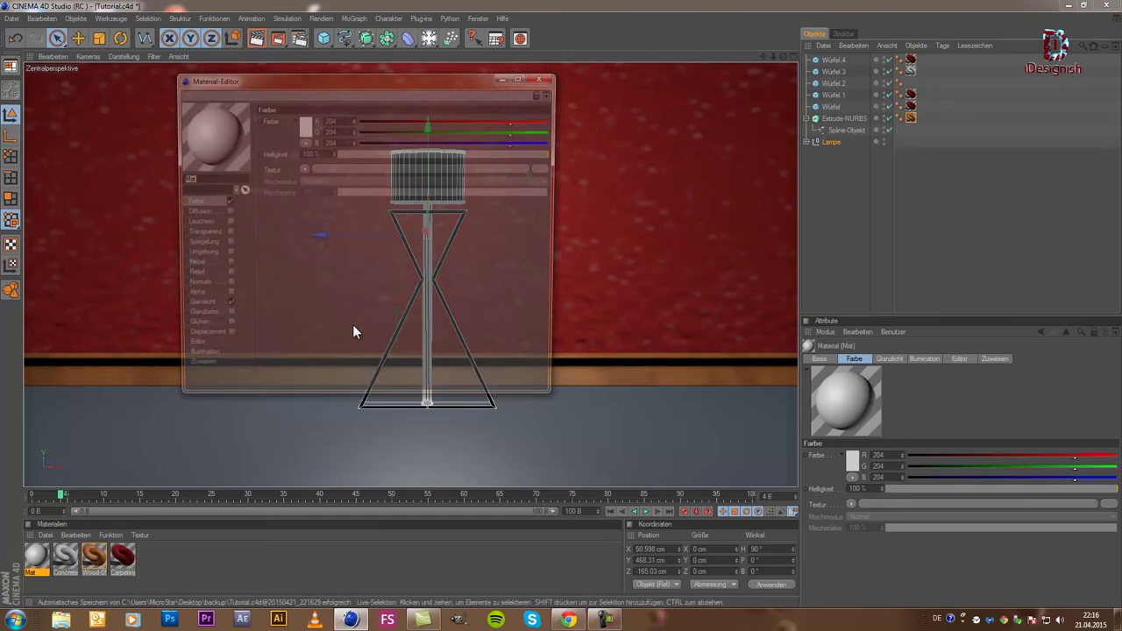
{"action": "left_click", "coordinate": [302, 168]}
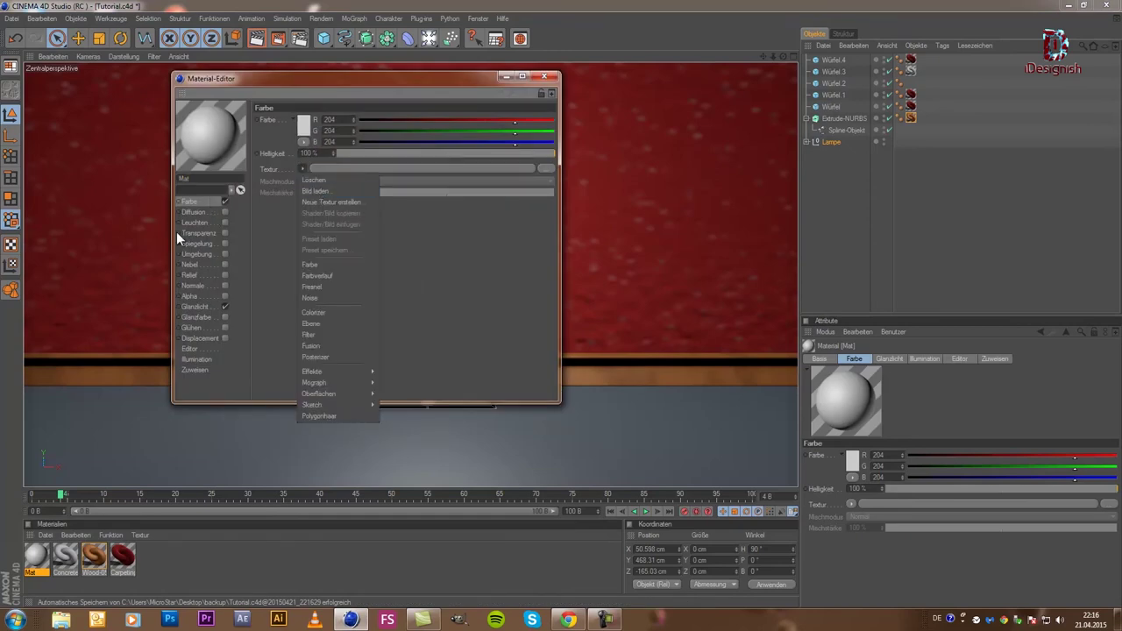
{"action": "left_click", "coordinate": [324, 185]}
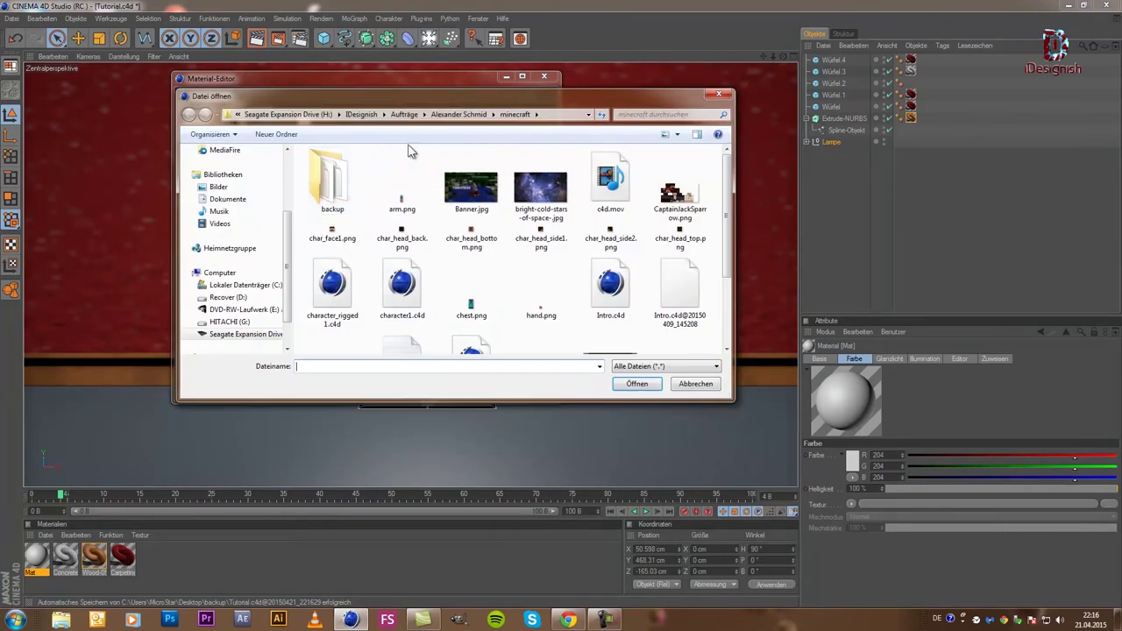
- Load the 205-104 Mahagoni parquet image from Textures > wood as the colour texture
{"action": "left_click", "coordinate": [362, 114]}
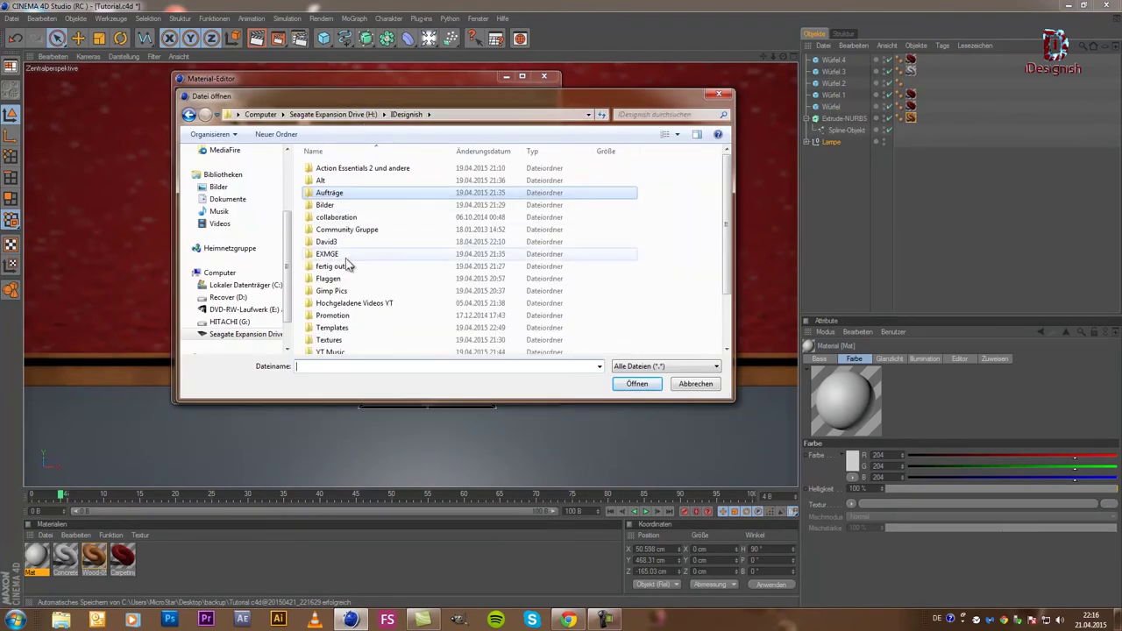
{"action": "double_click", "coordinate": [355, 341]}
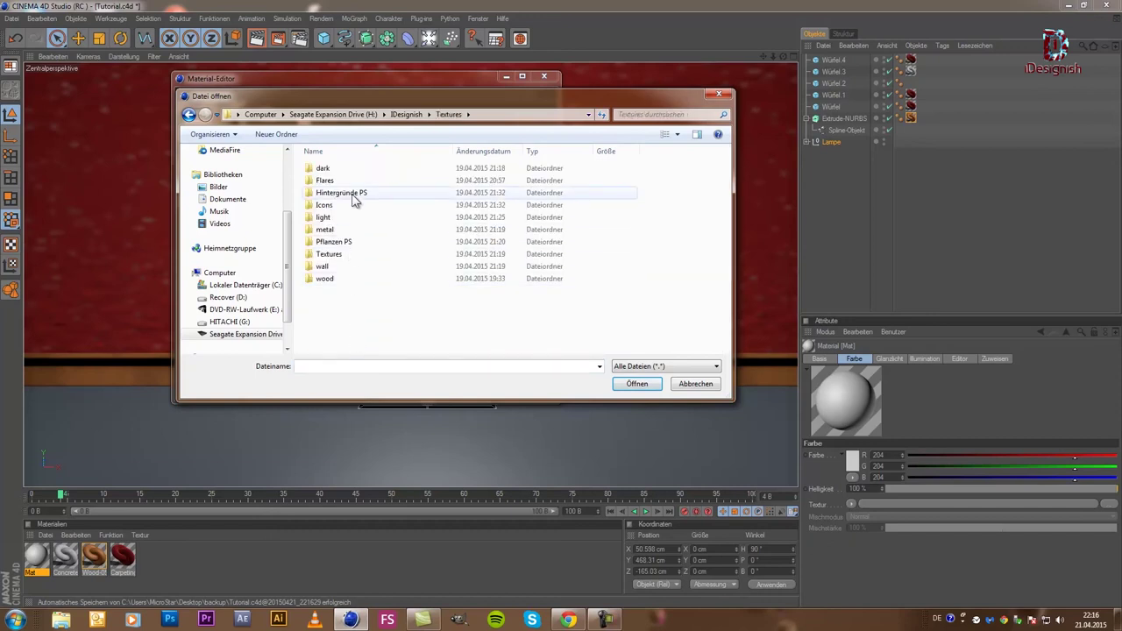
{"action": "double_click", "coordinate": [344, 279]}
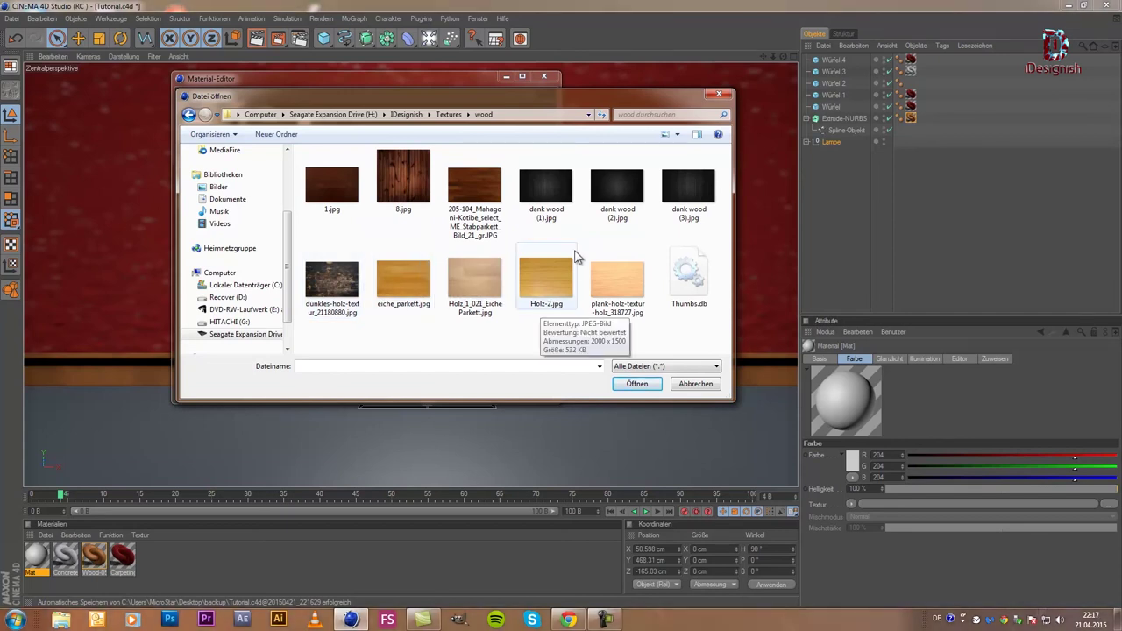
{"action": "left_click", "coordinate": [470, 306]}
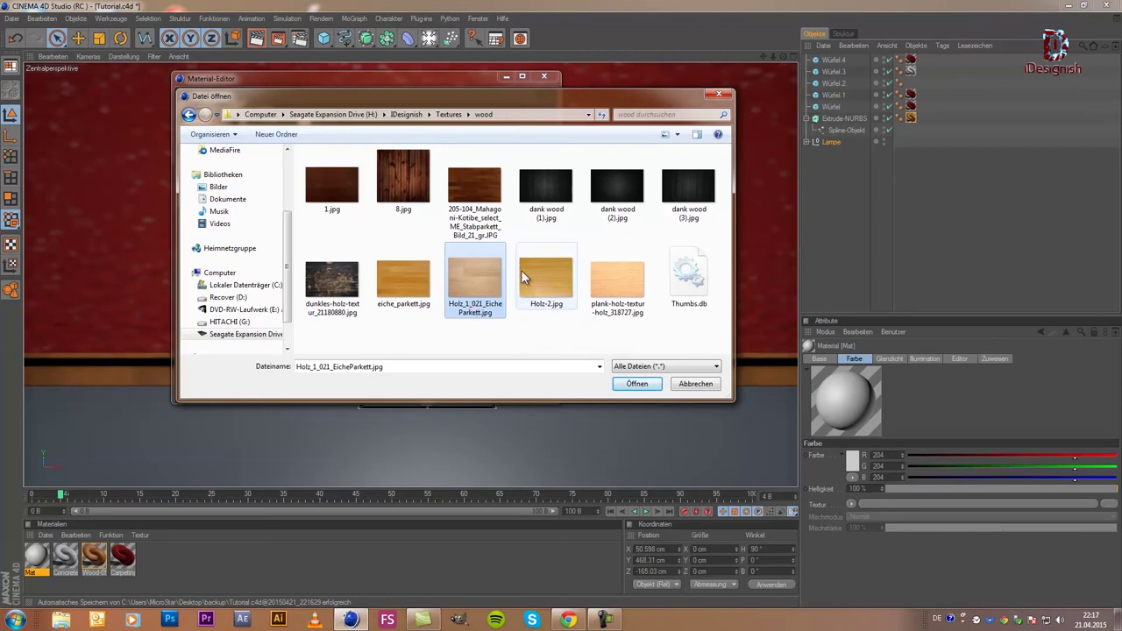
{"action": "left_click", "coordinate": [474, 200]}
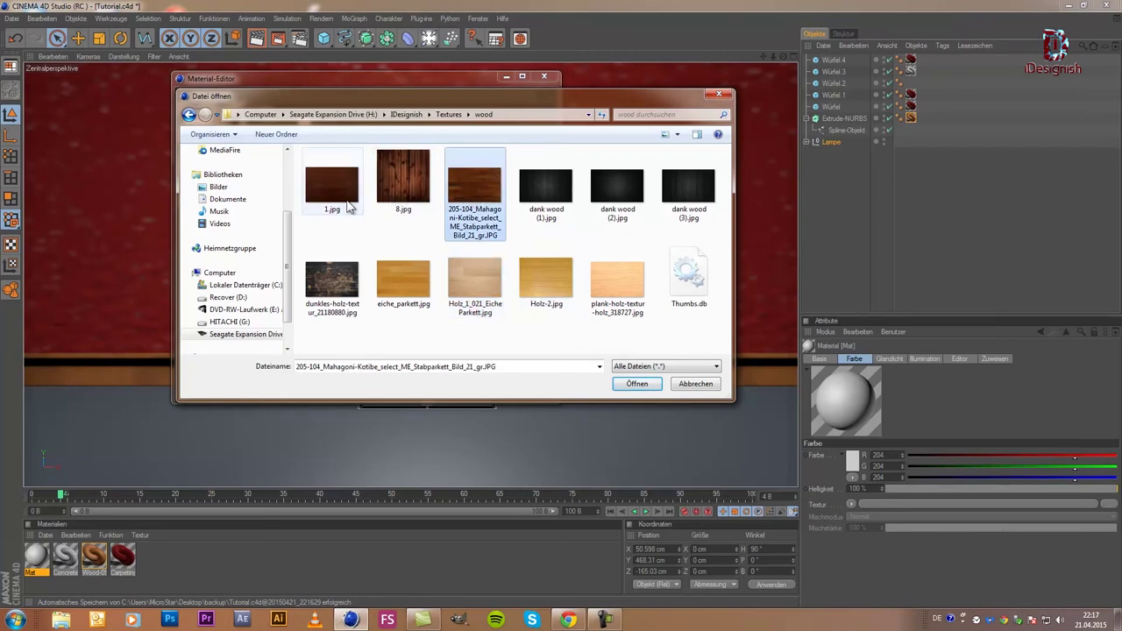
{"action": "left_click", "coordinate": [327, 207]}
{"action": "left_click", "coordinate": [474, 200]}
{"action": "double_click", "coordinate": [474, 200]}
{"action": "left_click", "coordinate": [619, 346]}
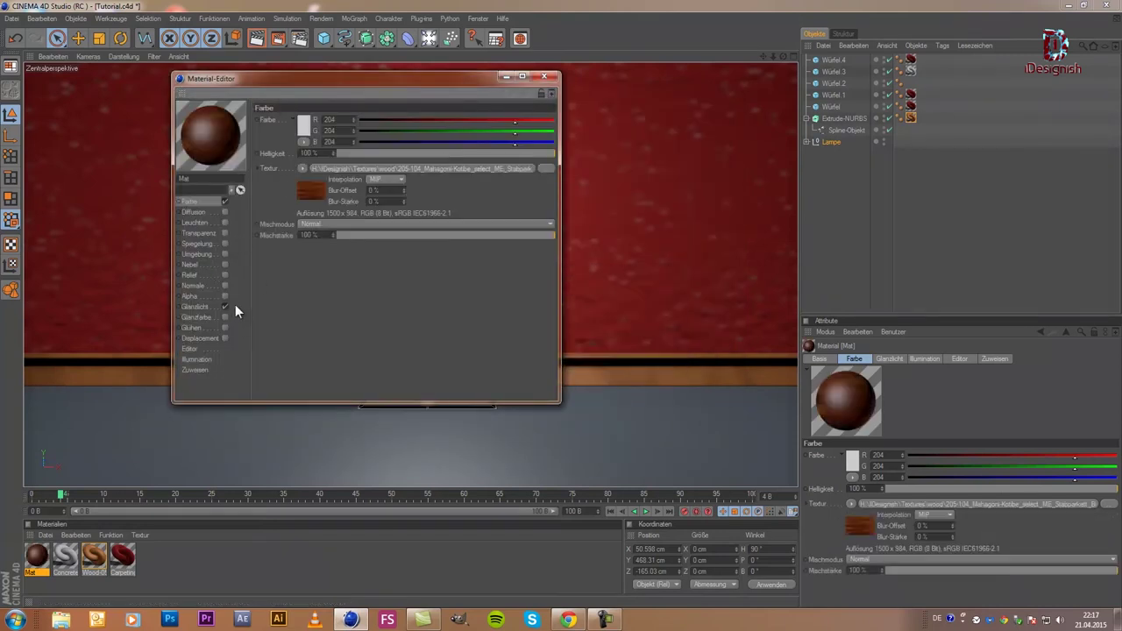
- Enable Spiegelung with a Fresnel texture, Helligkeit 20 % and Mischstärke 20 %
{"action": "left_click", "coordinate": [225, 244]}
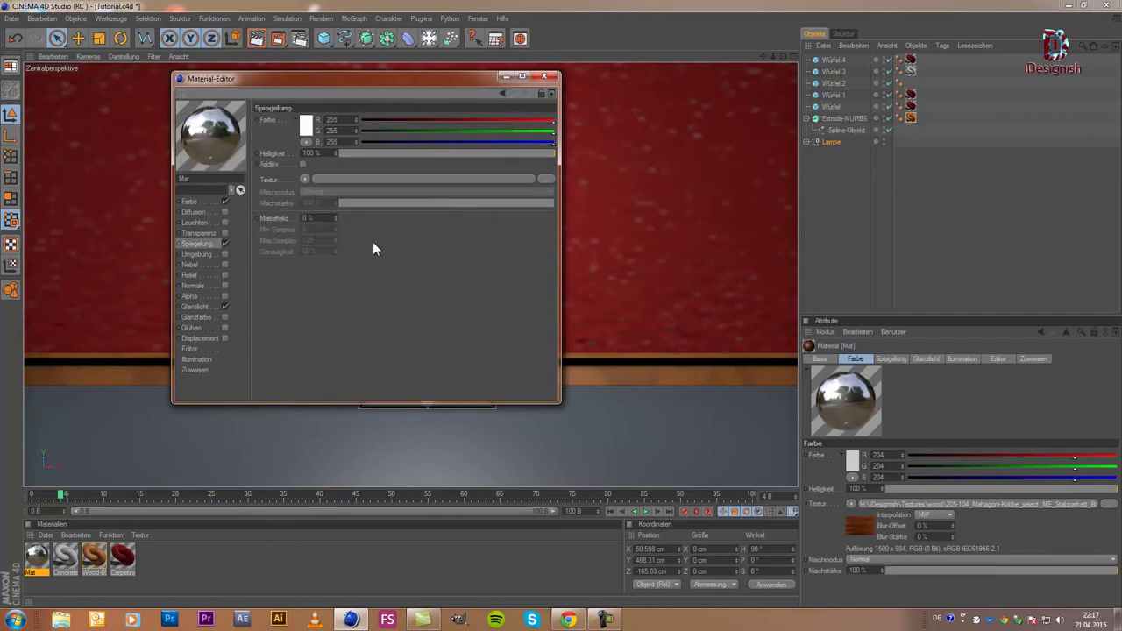
{"action": "left_click", "coordinate": [306, 178]}
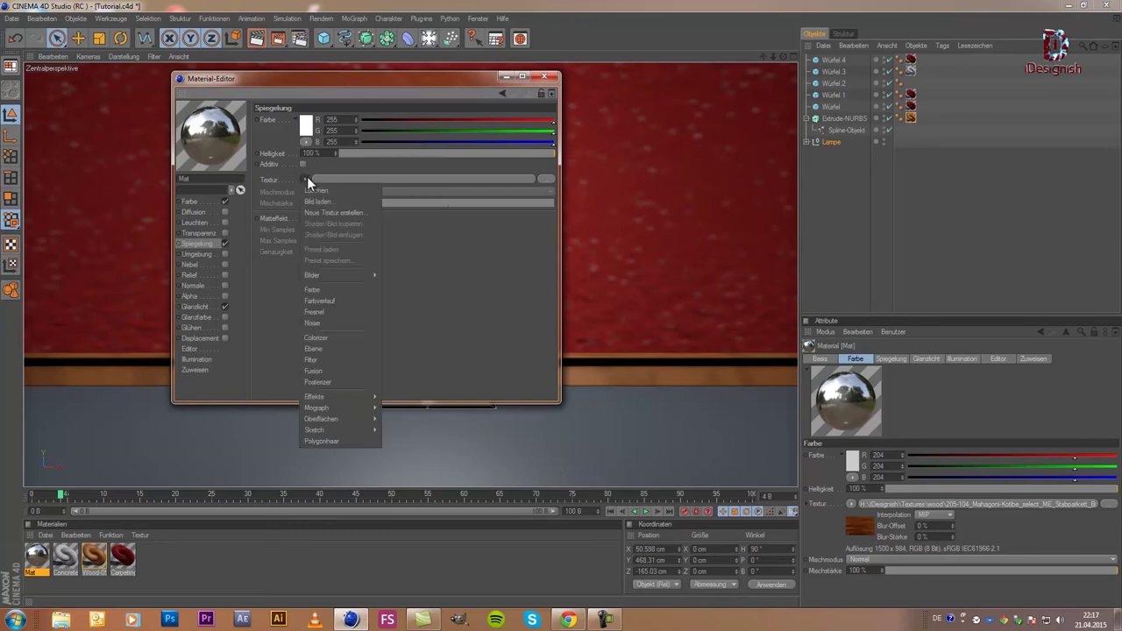
{"action": "left_click", "coordinate": [336, 313]}
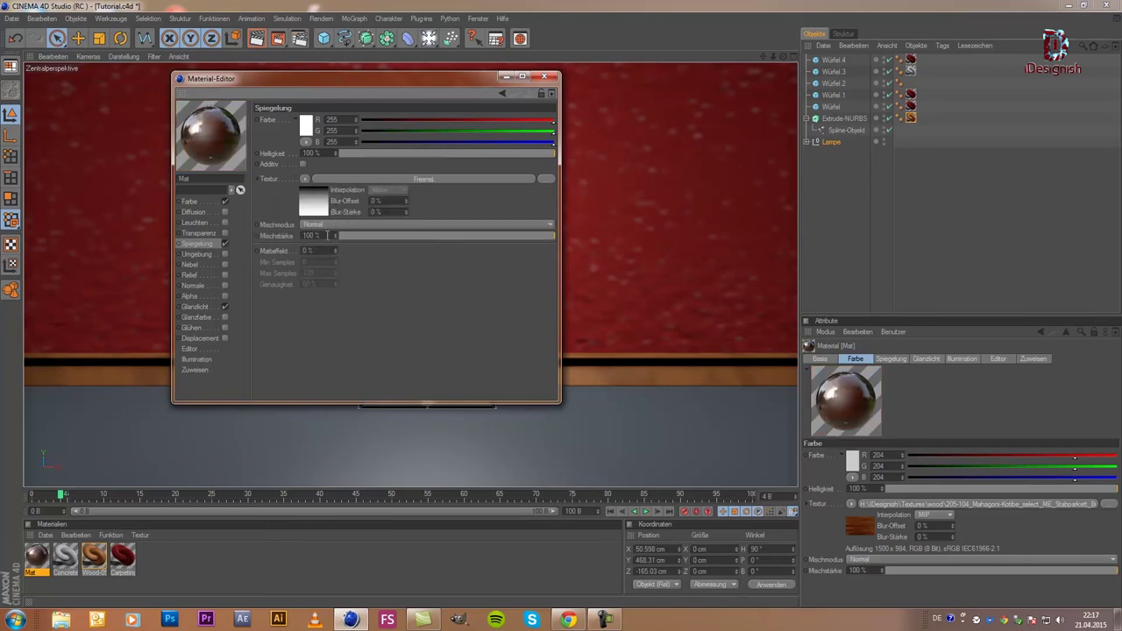
{"action": "left_click_drag", "start_coordinate": [356, 154], "coordinate": [363, 157]}
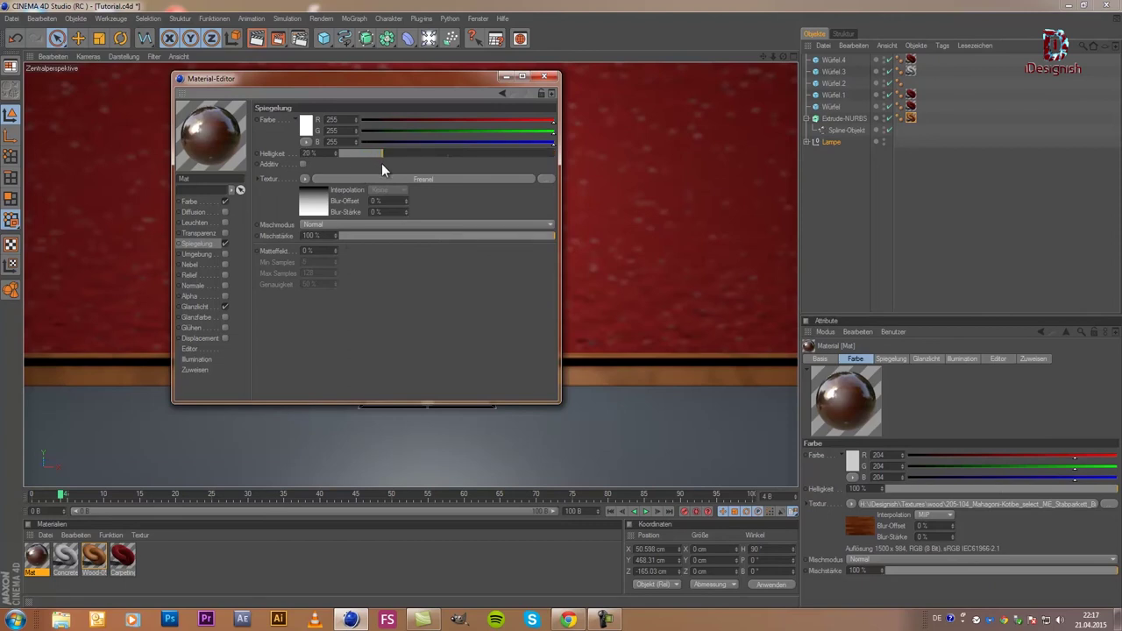
{"action": "left_click", "coordinate": [354, 237]}
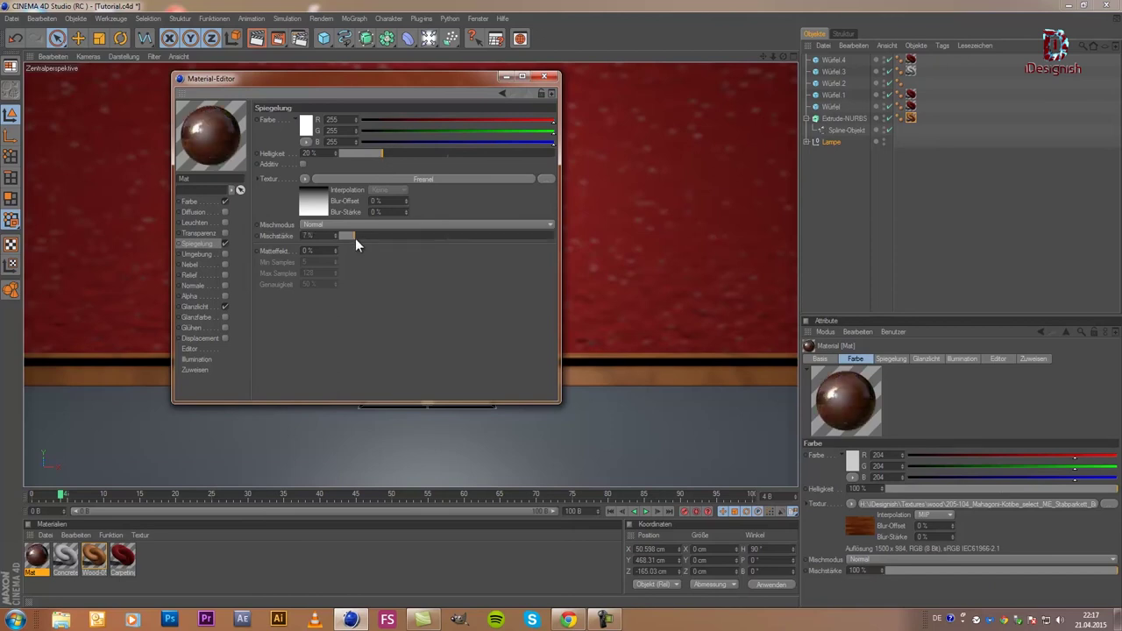
{"action": "left_click_drag", "start_coordinate": [359, 237], "coordinate": [362, 239]}
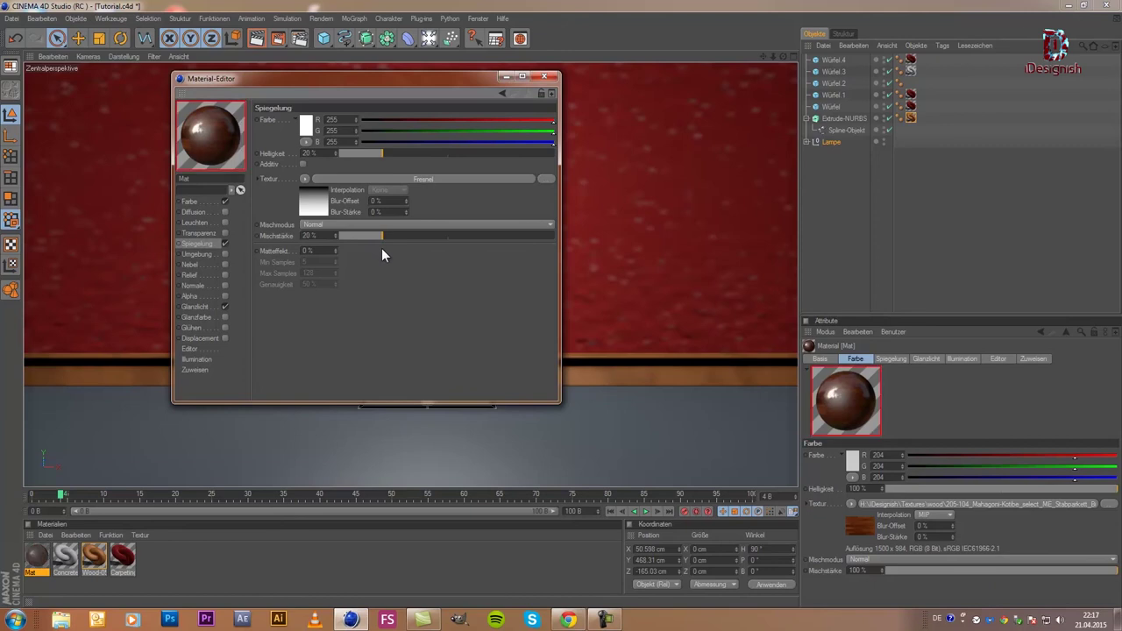
- Enable Relief using the Mahagoni image at 100 % Stärke, disable Glanzlicht, and close the editor
{"action": "left_click", "coordinate": [225, 275]}
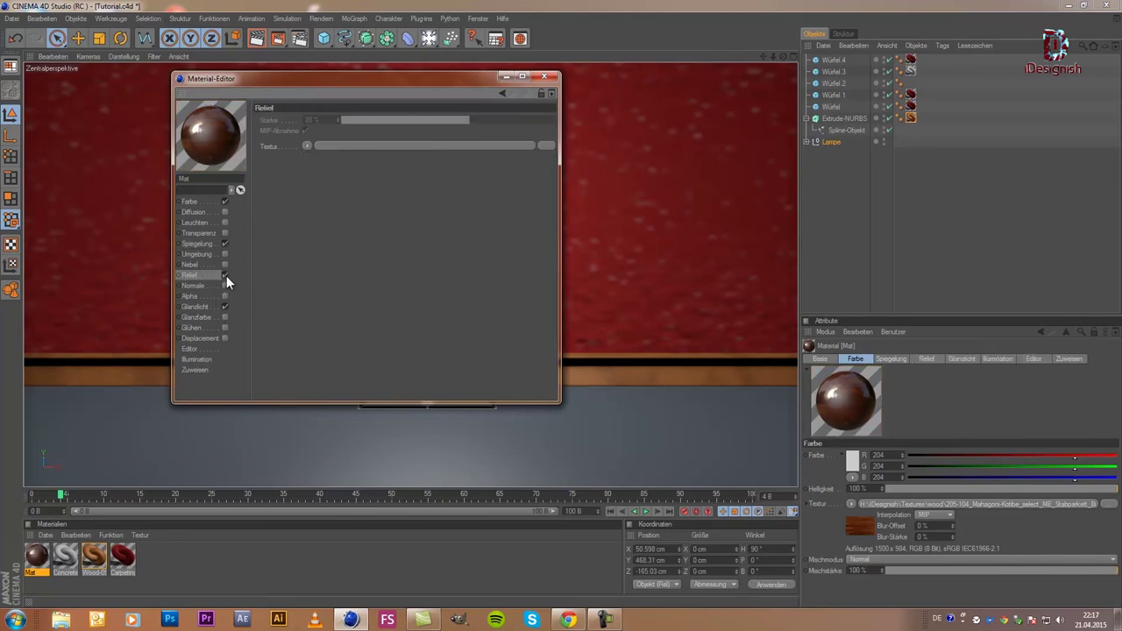
{"action": "left_click", "coordinate": [306, 146]}
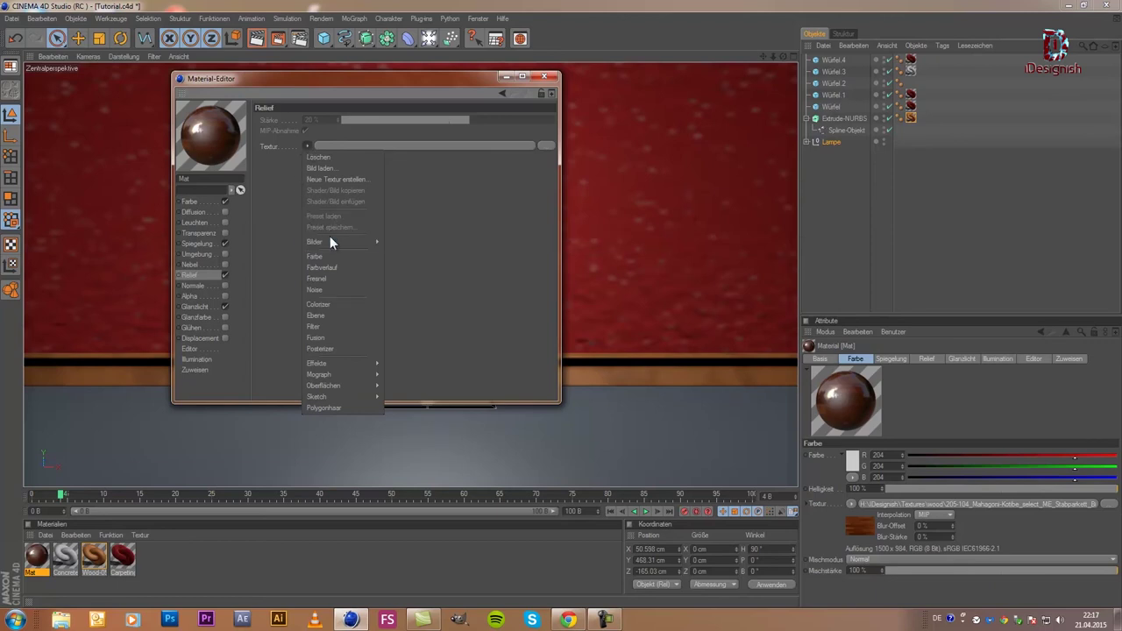
{"action": "left_click", "coordinate": [342, 168]}
{"action": "double_click", "coordinate": [447, 191]}
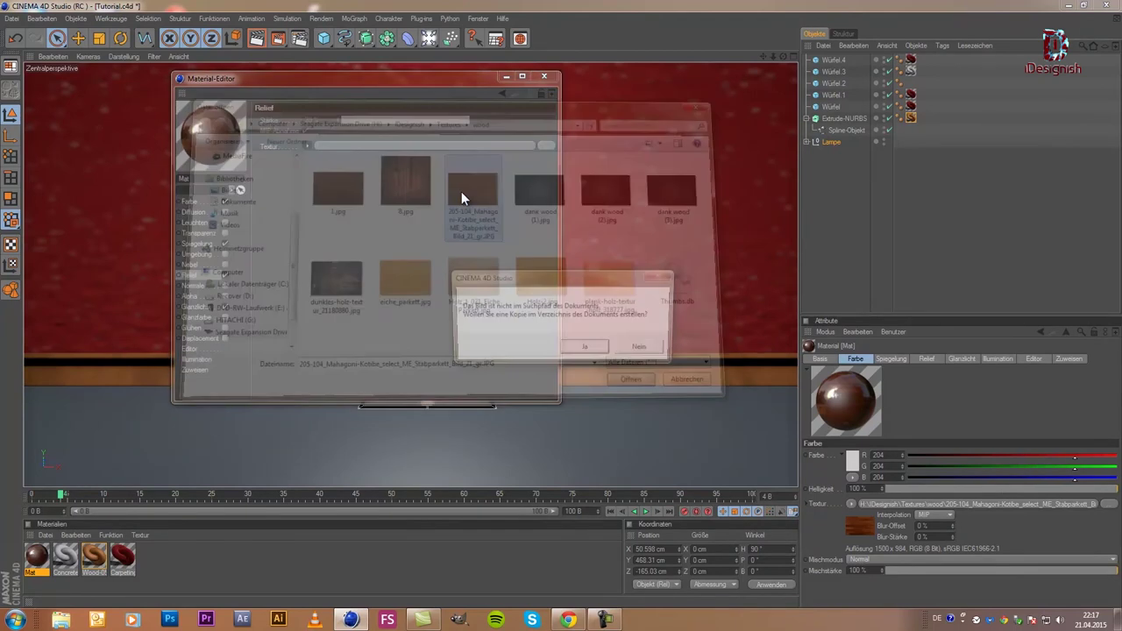
{"action": "left_click", "coordinate": [643, 348]}
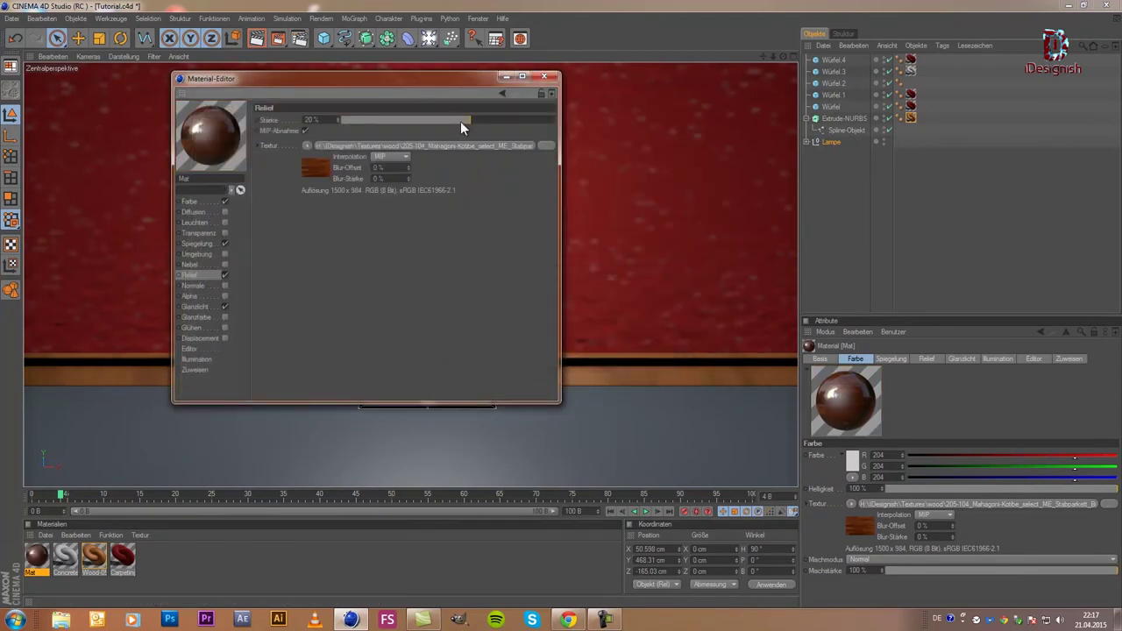
{"action": "left_click_drag", "start_coordinate": [460, 120], "coordinate": [631, 113]}
{"action": "left_click", "coordinate": [226, 306]}
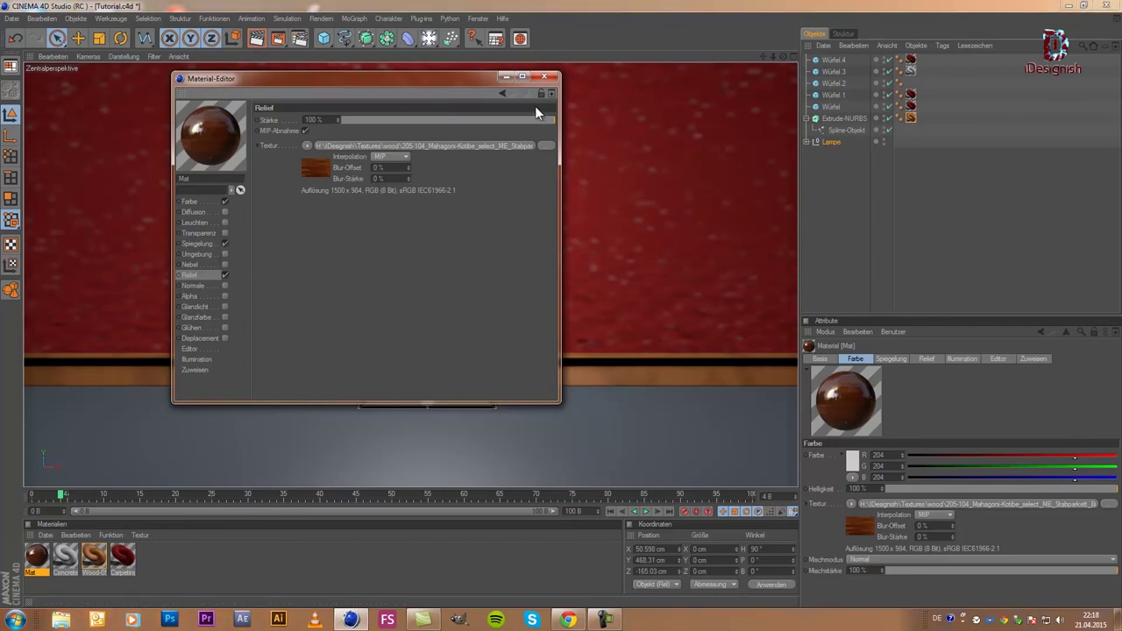
{"action": "left_click", "coordinate": [544, 76]}
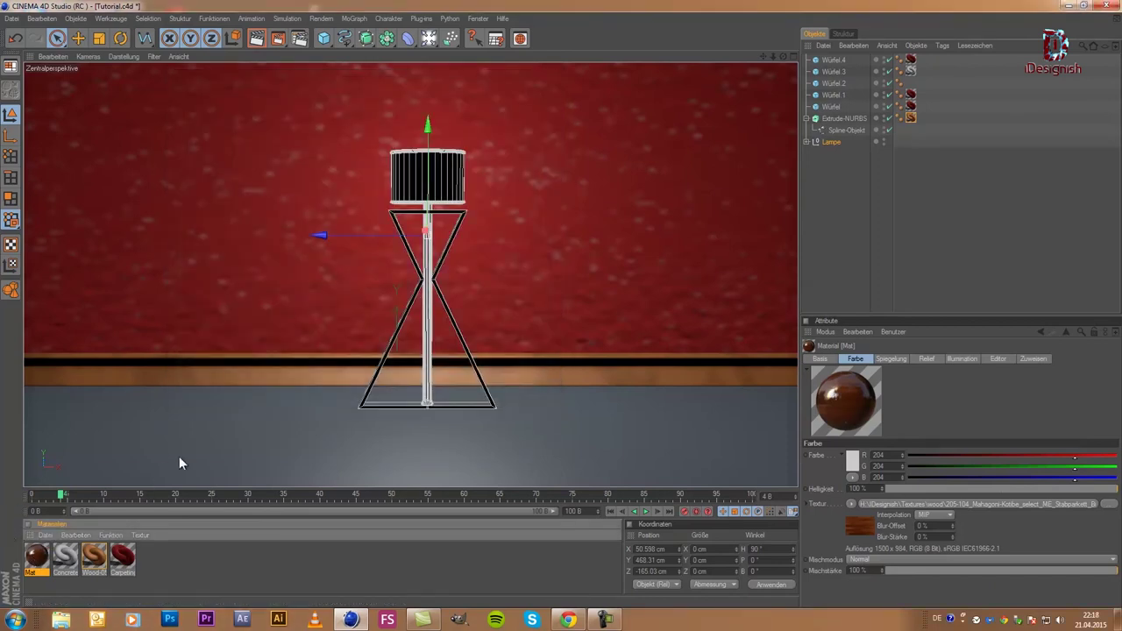
- Apply the Mat mahogany material to the floor and render a preview of the view
{"action": "left_click_drag", "start_coordinate": [37, 556], "coordinate": [184, 454]}
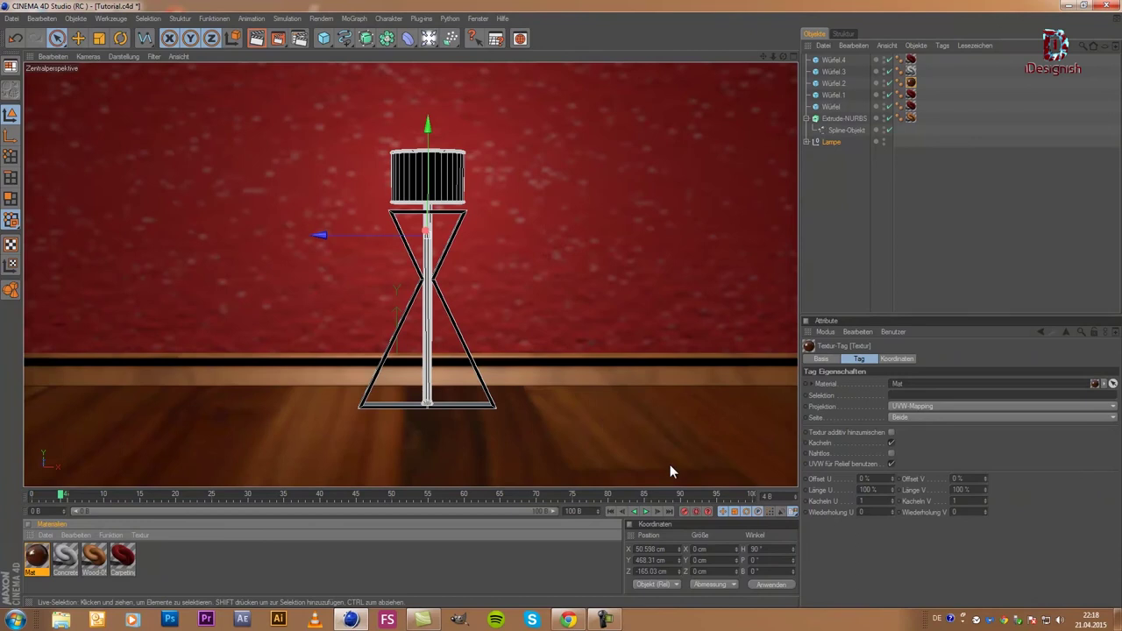
{"action": "left_click", "coordinate": [256, 38]}
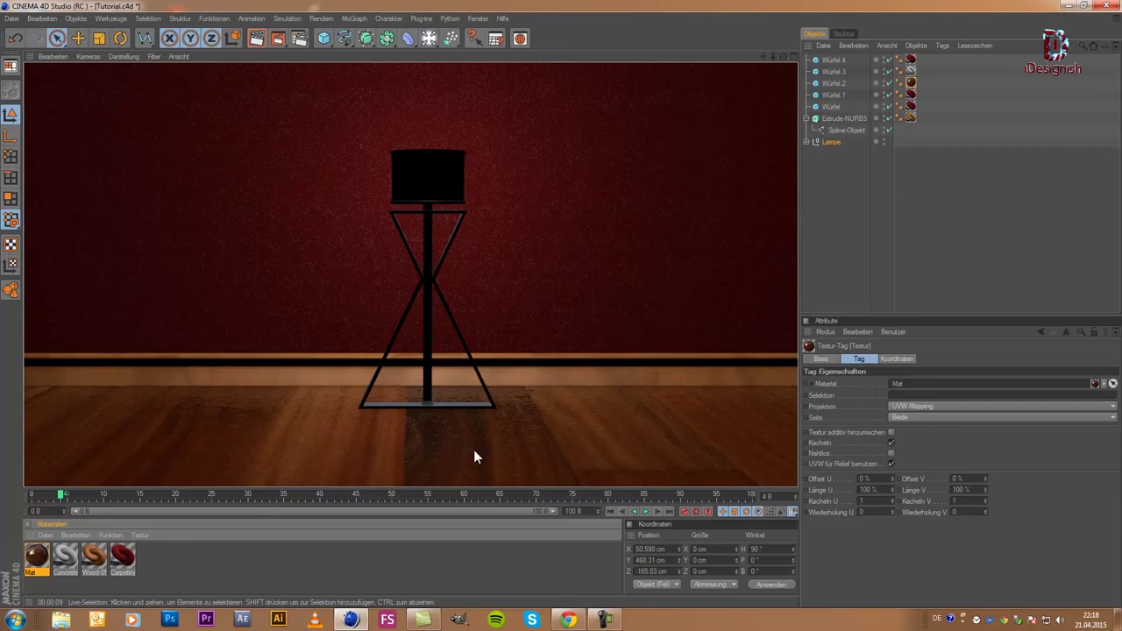
- Switch the floor's texture to cubic projection and render the view to check it
{"action": "left_click", "coordinate": [554, 431]}
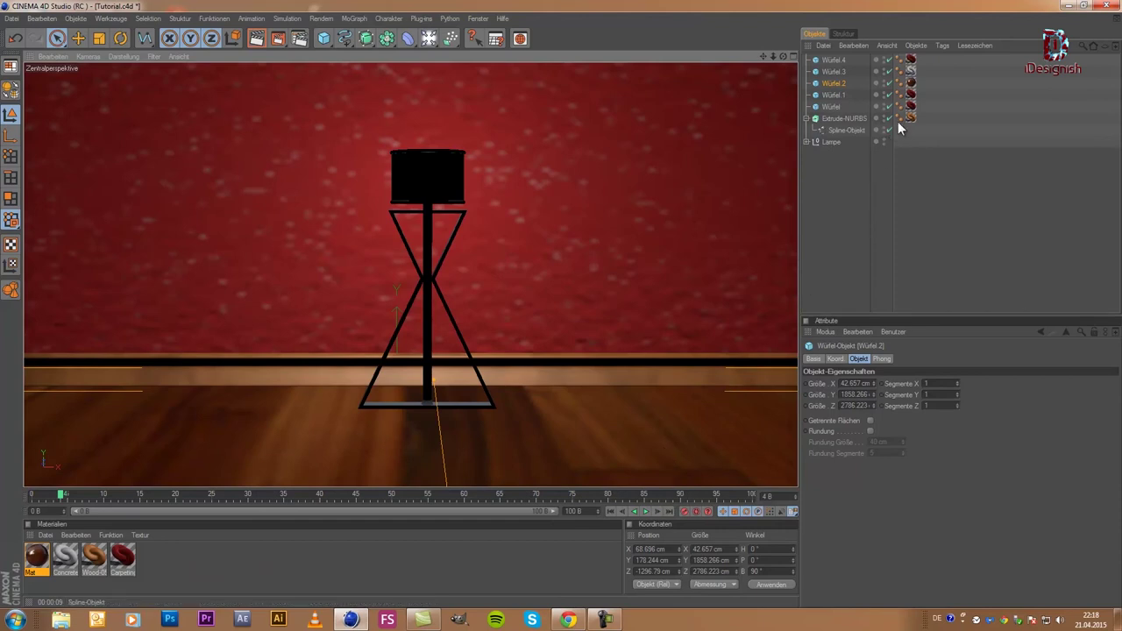
{"action": "left_click", "coordinate": [910, 85]}
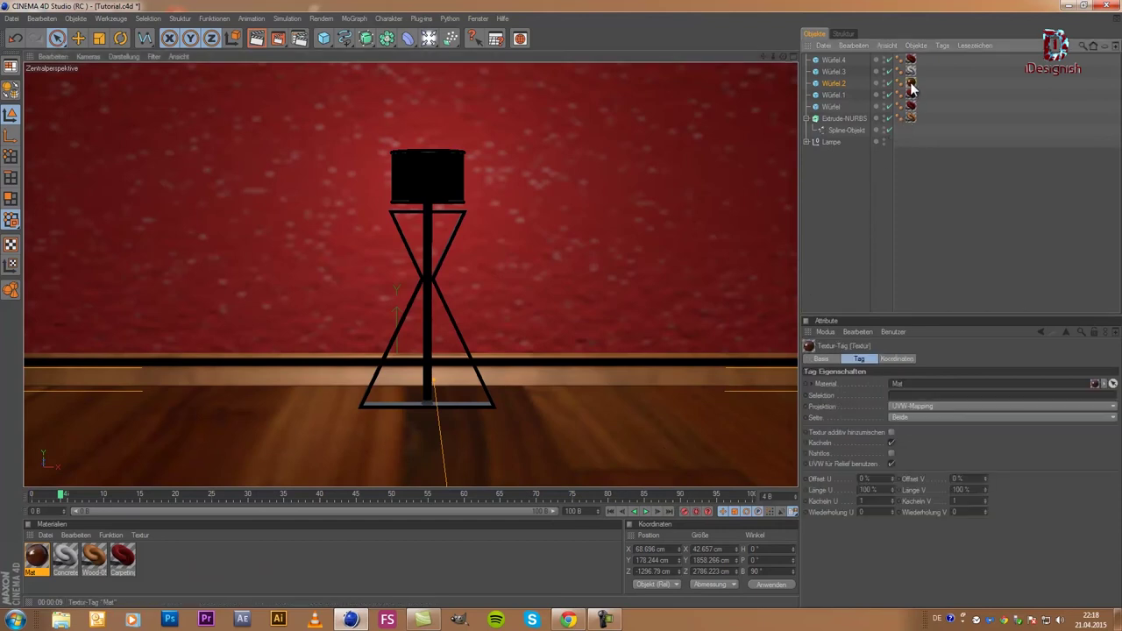
{"action": "left_click", "coordinate": [914, 406]}
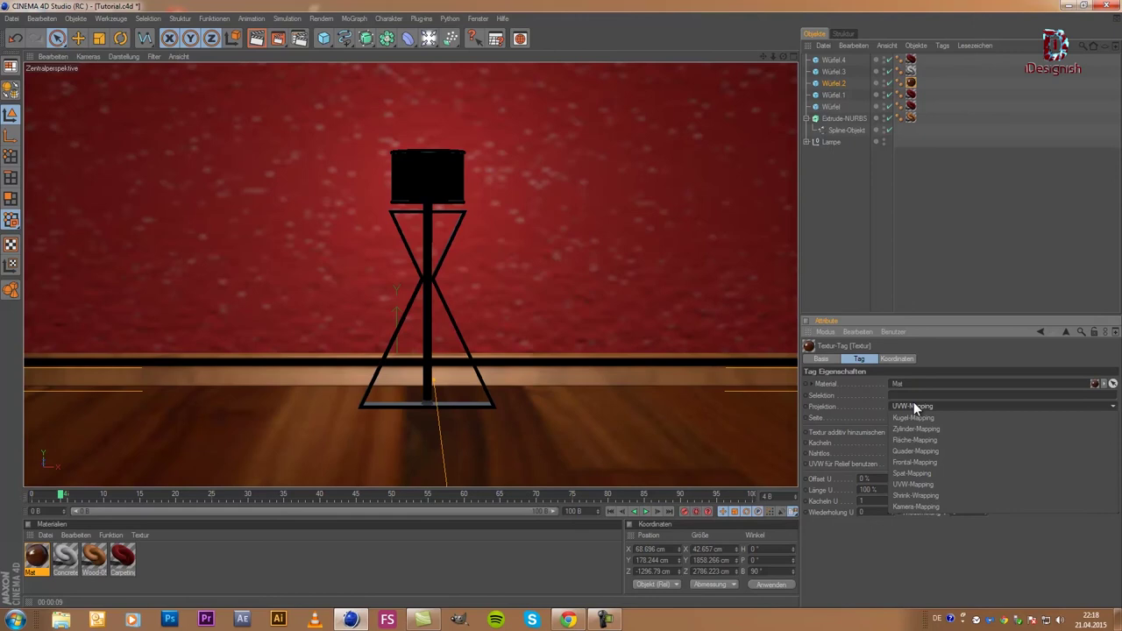
{"action": "left_click", "coordinate": [913, 85]}
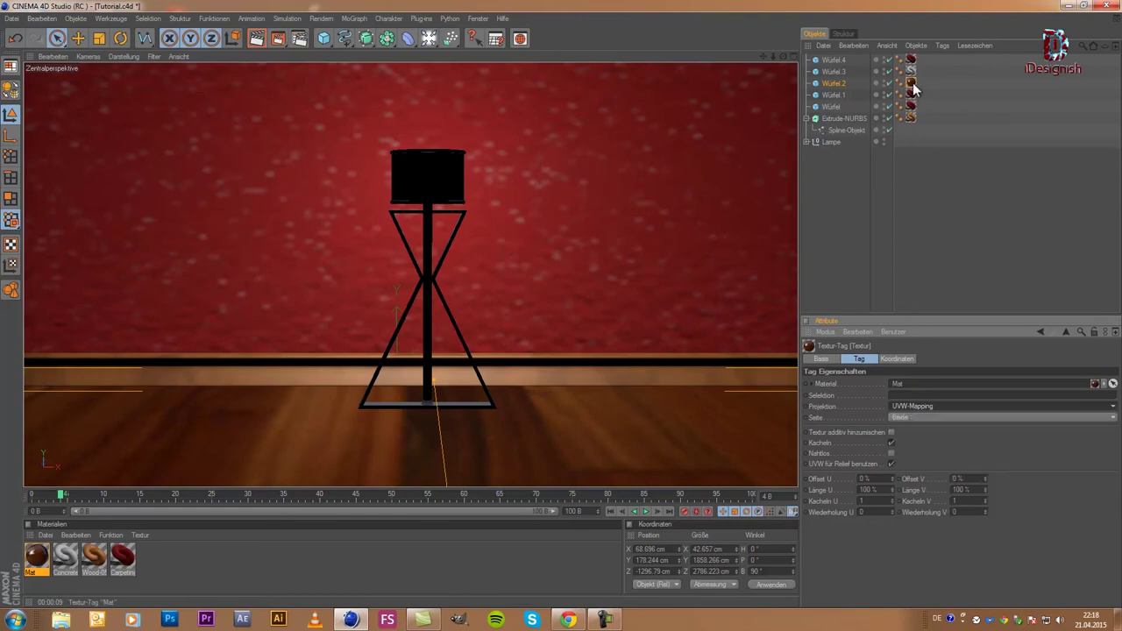
{"action": "left_click", "coordinate": [928, 405]}
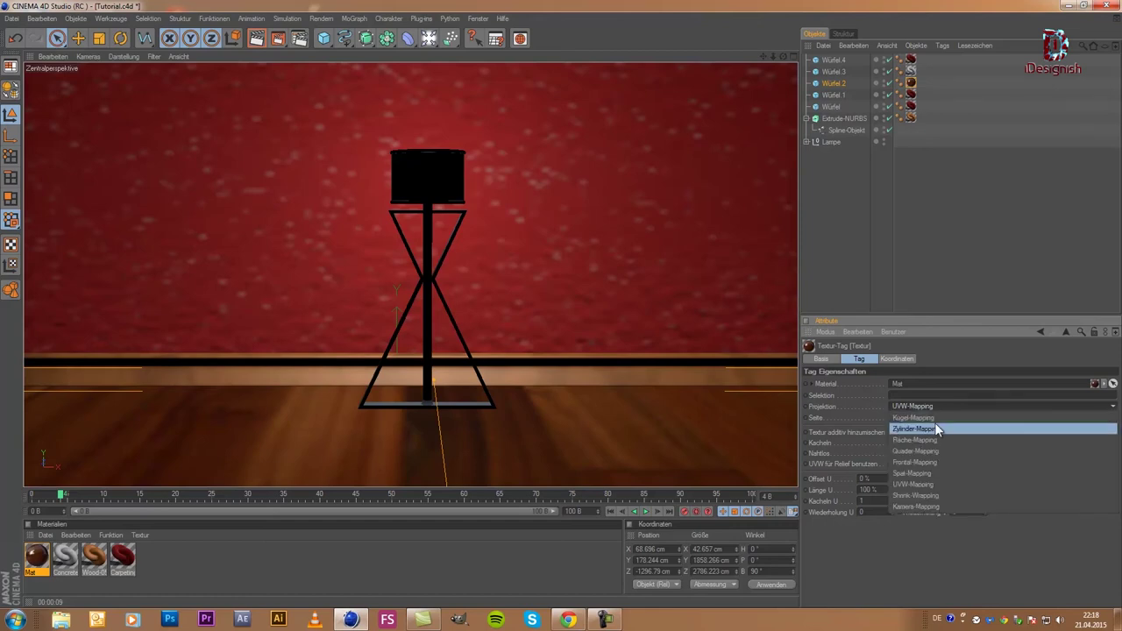
{"action": "left_click", "coordinate": [938, 445]}
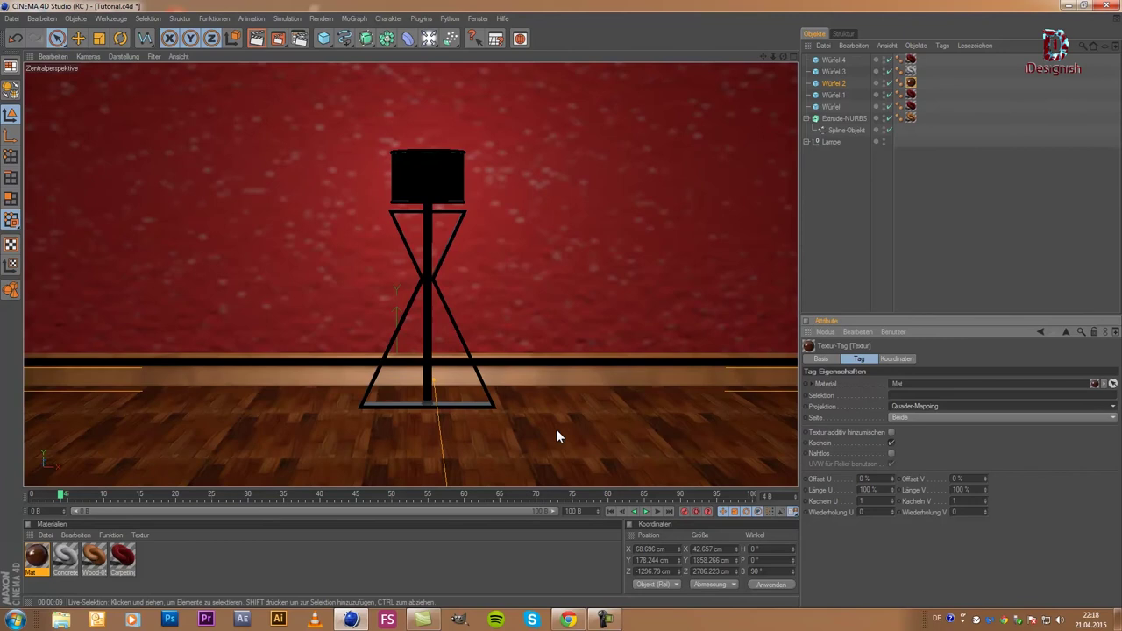
{"action": "left_click", "coordinate": [249, 44]}
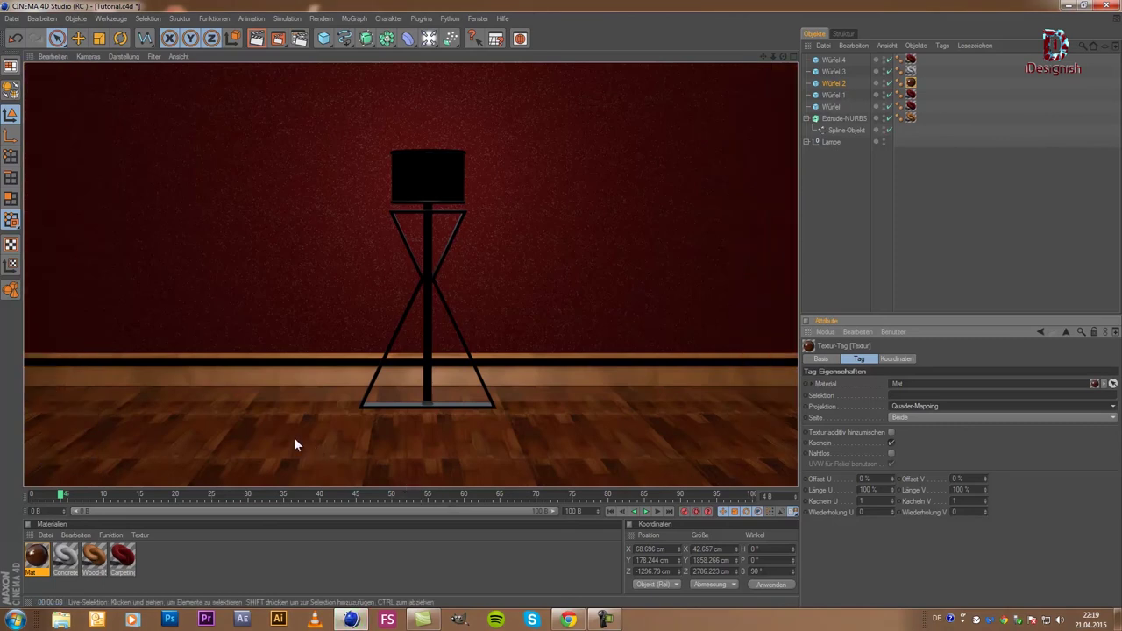
- Switch the baseboard's Wood-05 texture to cubic projection and re-render the view
{"action": "left_click", "coordinate": [683, 371]}
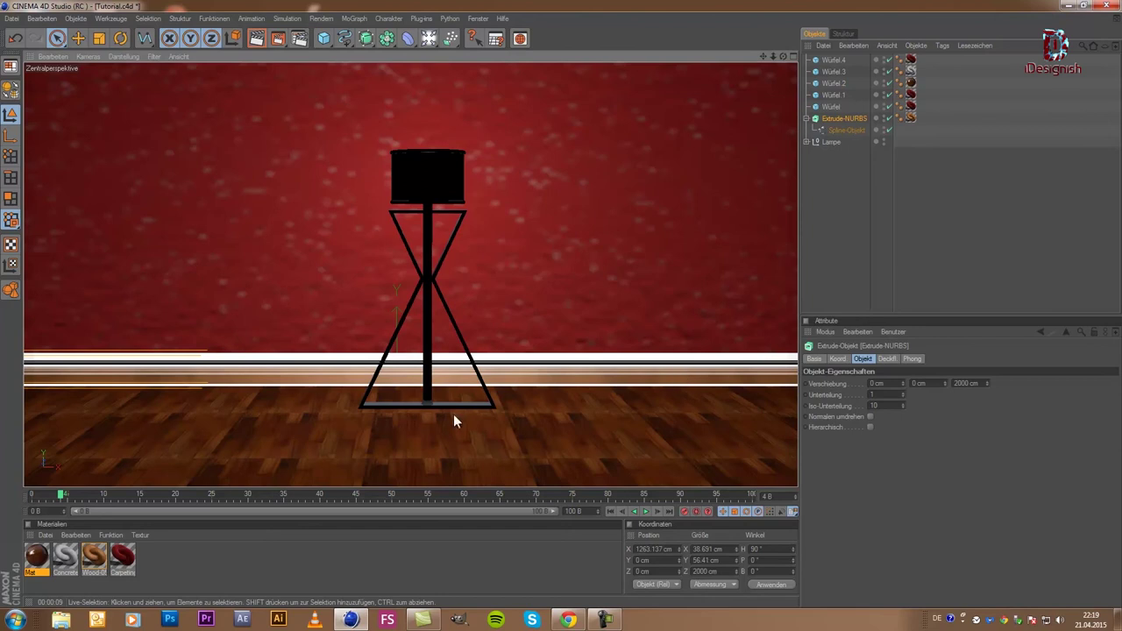
{"action": "left_click", "coordinate": [911, 118]}
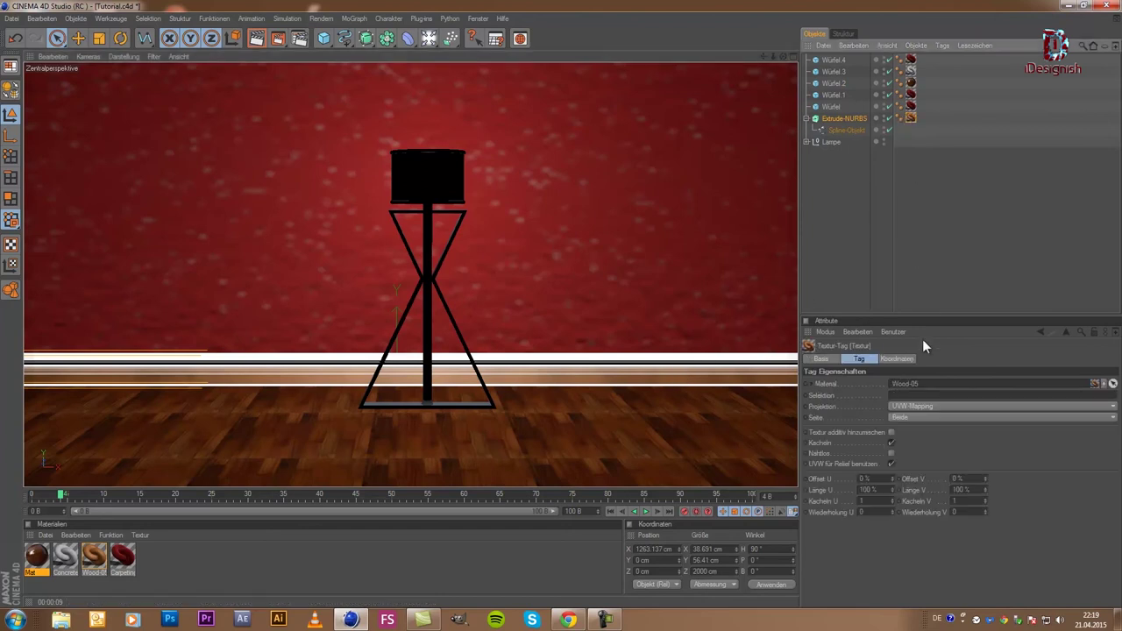
{"action": "left_click", "coordinate": [920, 407]}
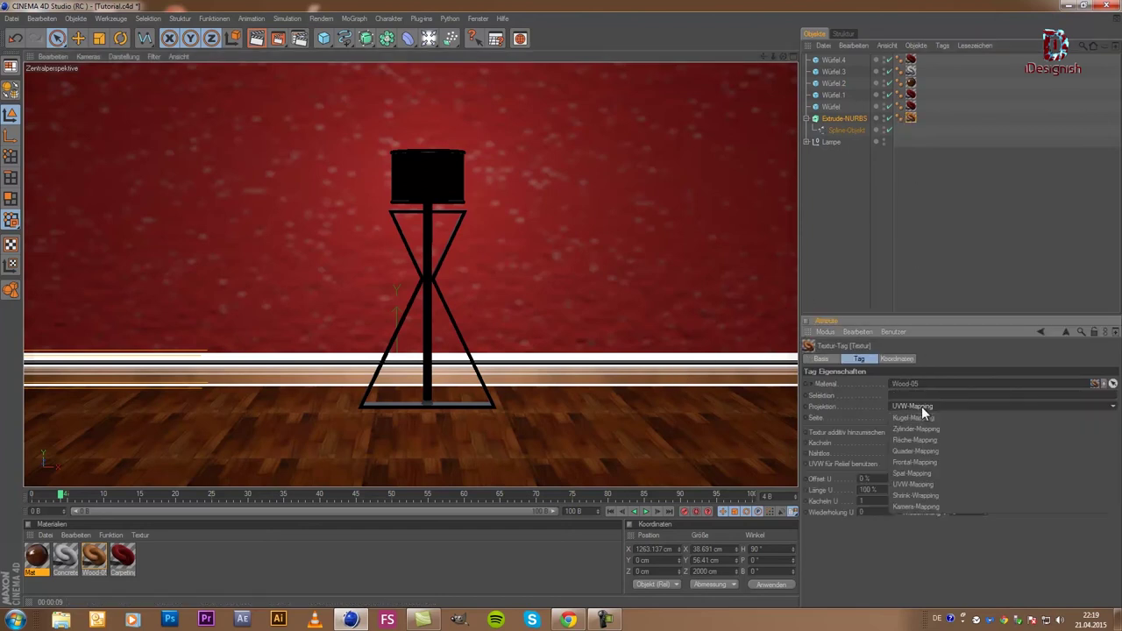
{"action": "left_click", "coordinate": [929, 451]}
{"action": "left_click", "coordinate": [922, 260]}
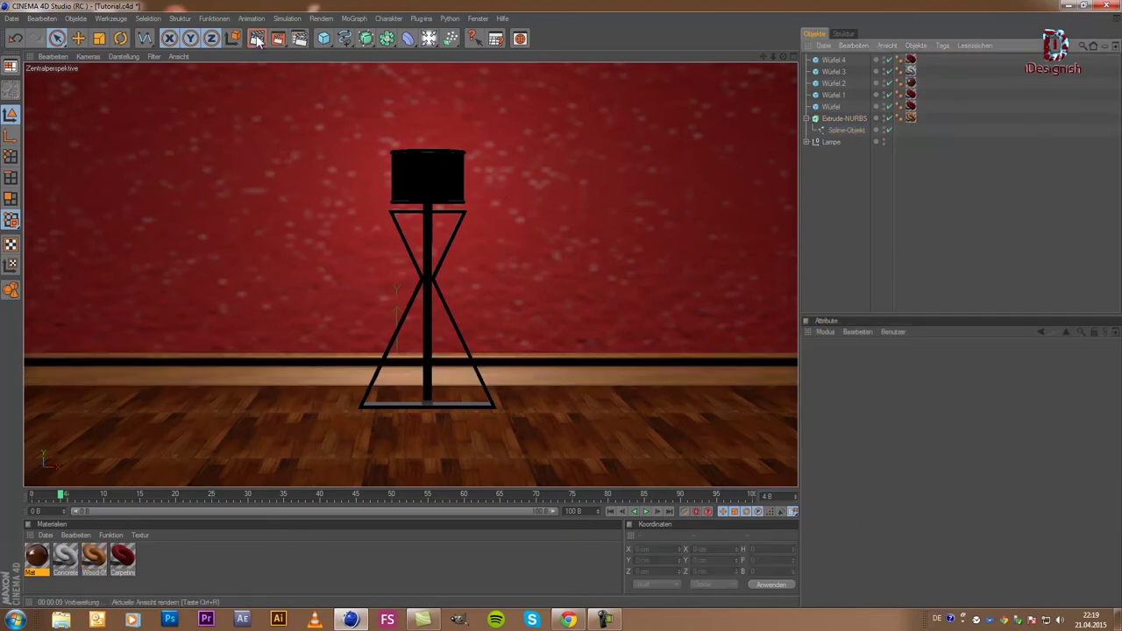
{"action": "key", "text": "ctrl+r"}
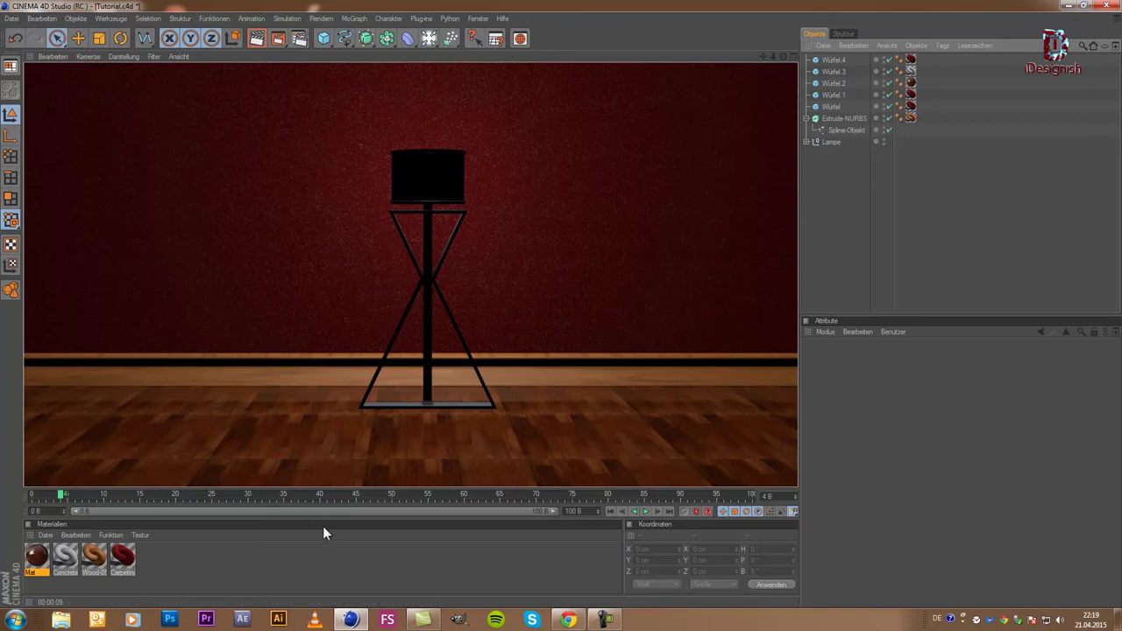
- Create a new material Mat.1 and set its colour to cream 255/215/151
{"action": "double_click", "coordinate": [280, 575]}
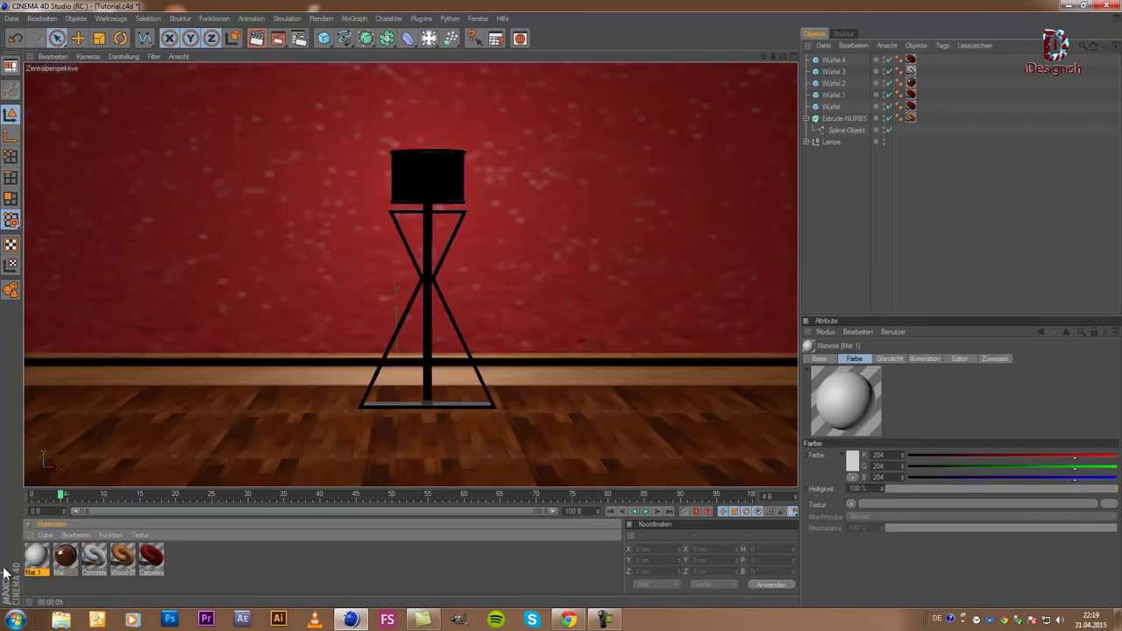
{"action": "double_click", "coordinate": [32, 566]}
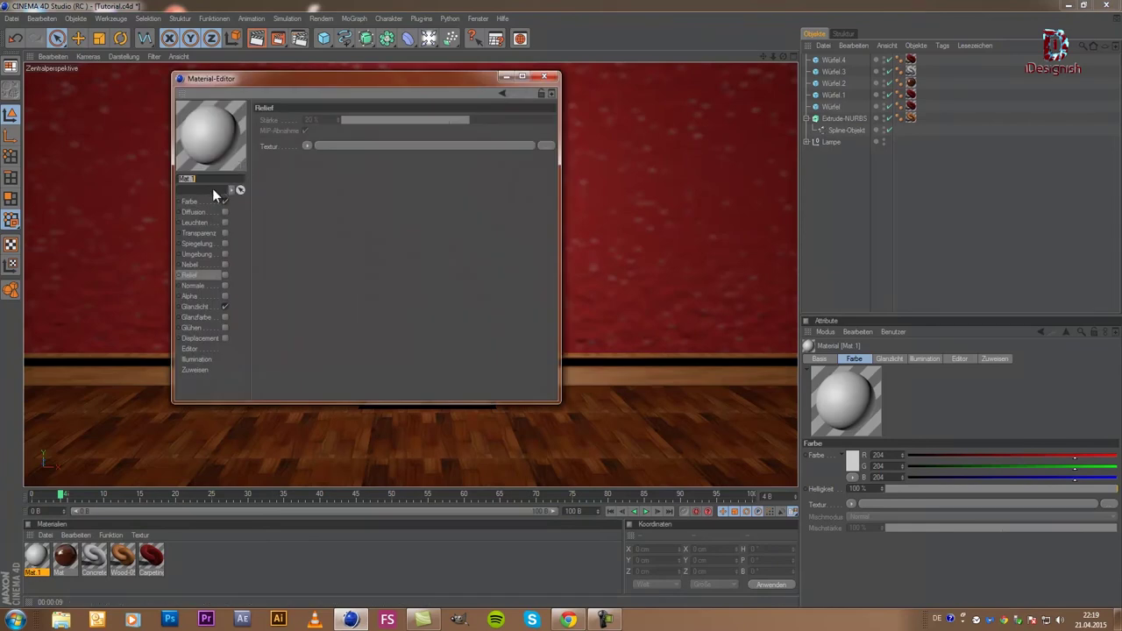
{"action": "left_click", "coordinate": [202, 202]}
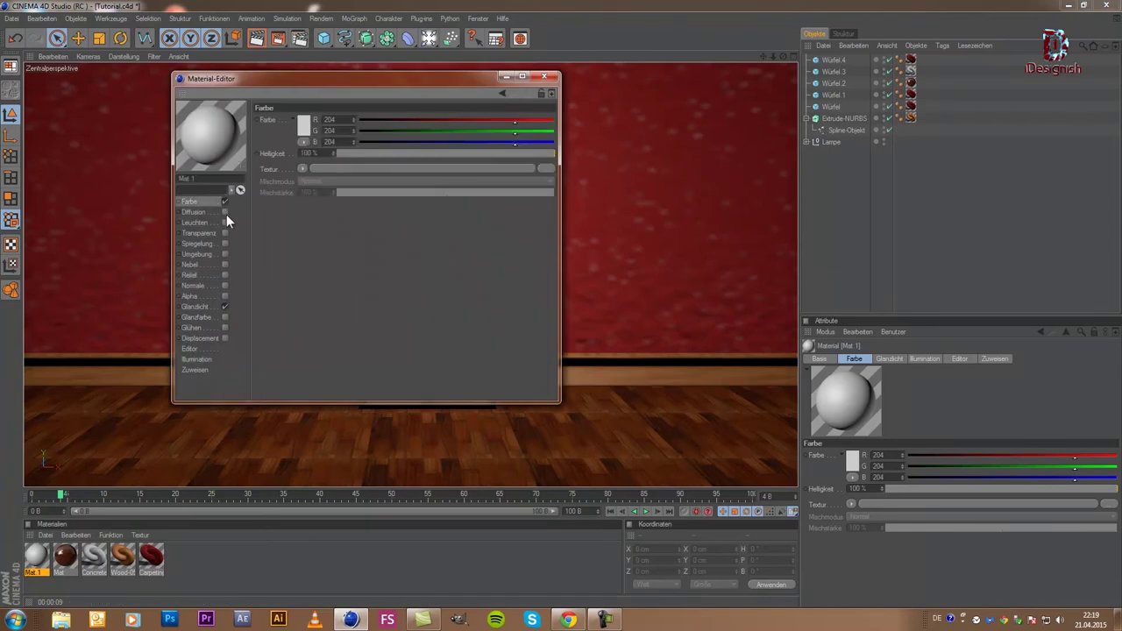
{"action": "left_click", "coordinate": [301, 127]}
{"action": "mouse_move", "coordinate": [289, 82]}
{"action": "left_mouse_down"}
{"action": "mouse_move", "coordinate": [270, 90]}
{"action": "mouse_move", "coordinate": [259, 71]}
{"action": "mouse_move", "coordinate": [261, 89]}
{"action": "mouse_move", "coordinate": [258, 72]}
{"action": "left_mouse_up"}
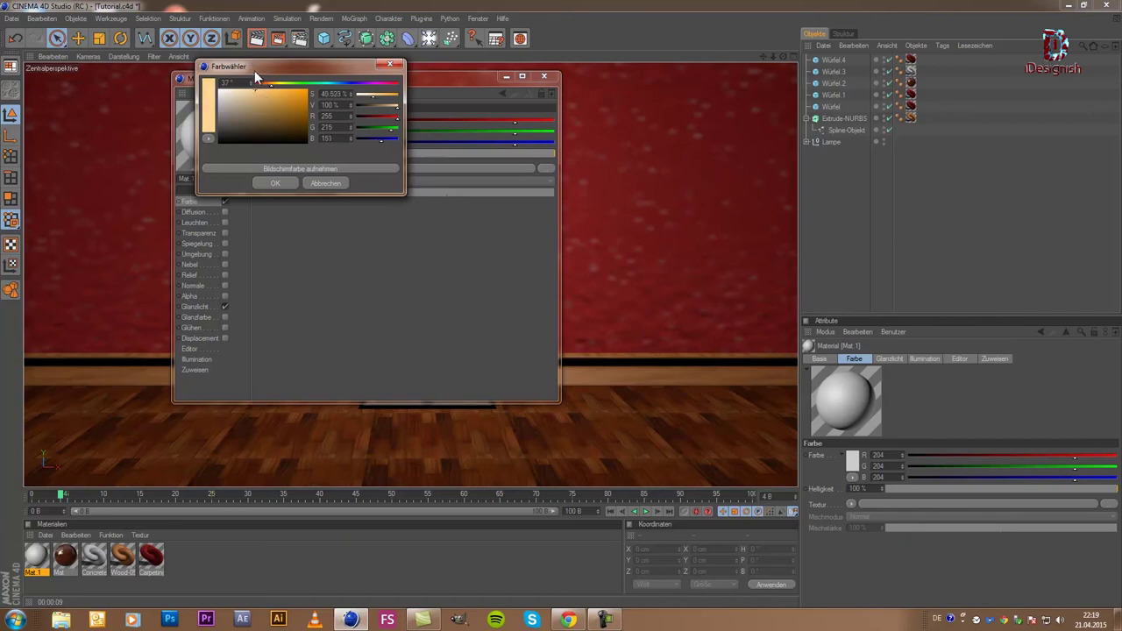
{"action": "left_click", "coordinate": [291, 185]}
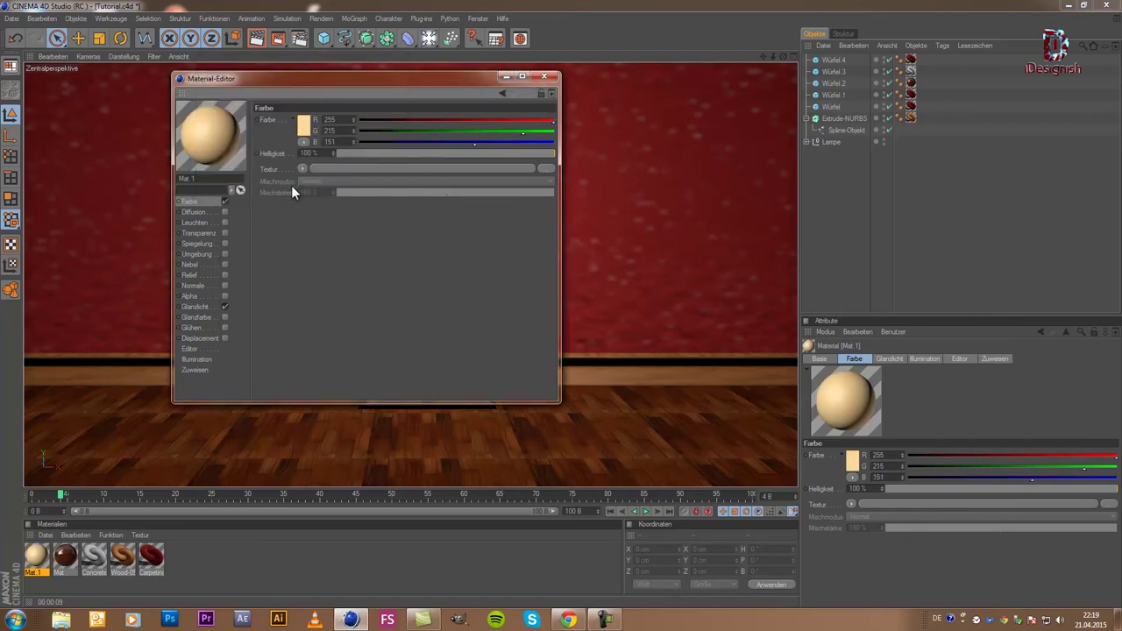
- Enable the Leuchten luminance channel on Mat.1
{"action": "left_click", "coordinate": [194, 223]}
{"action": "left_click", "coordinate": [225, 223]}
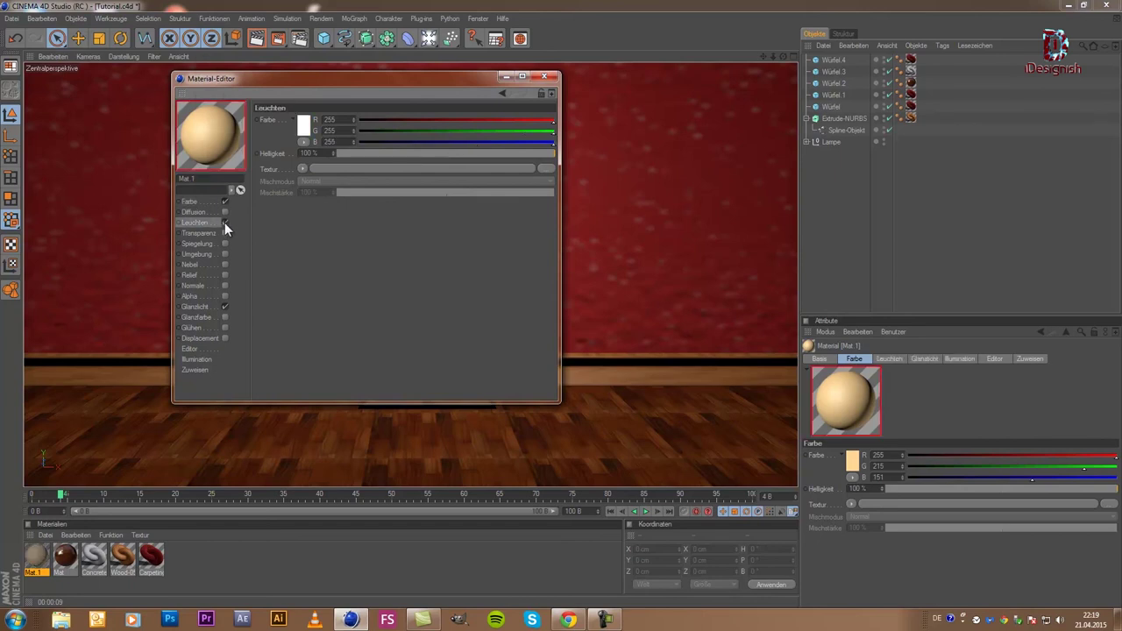
{"action": "left_click", "coordinate": [300, 168]}
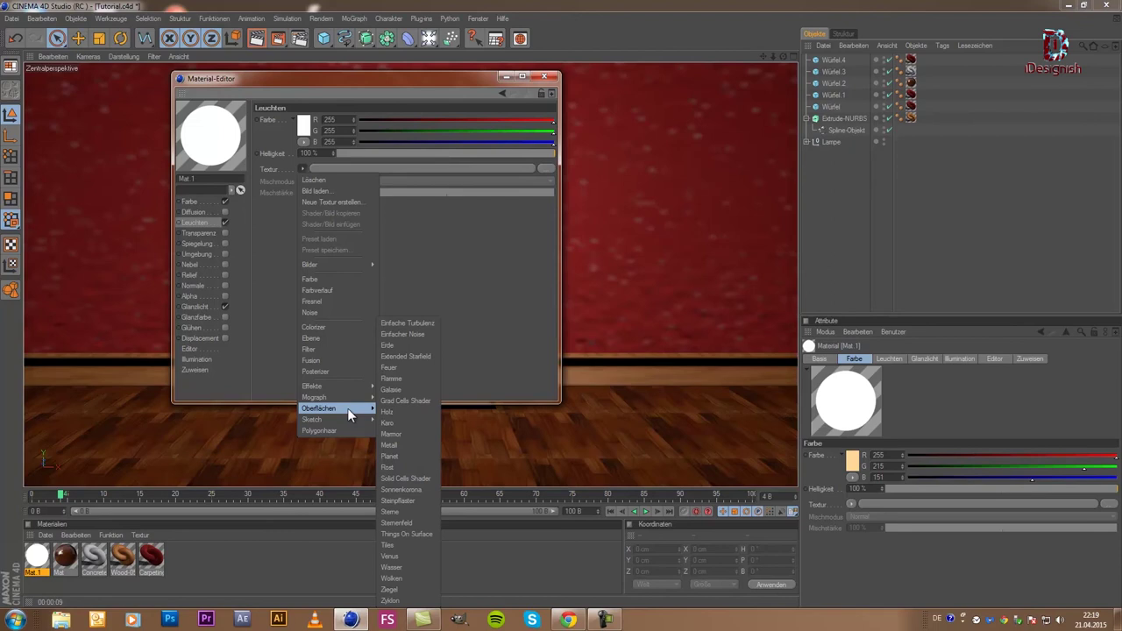
{"action": "mouse_move", "coordinate": [312, 386]}
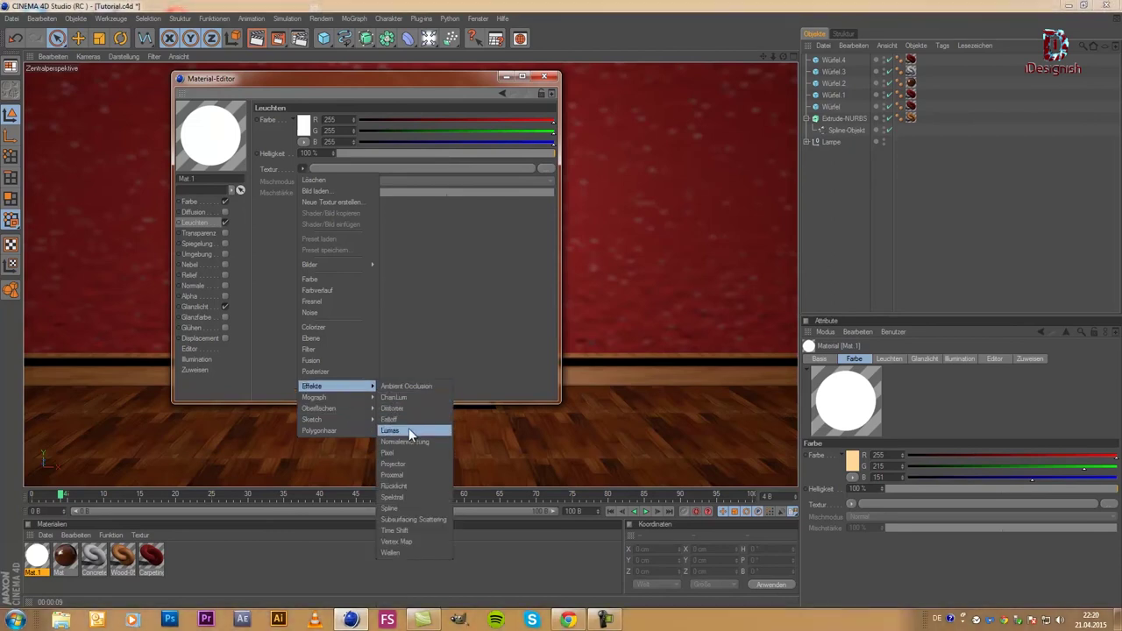
- Load a Rücklicht shader into Mat.1's Leuchten texture, coloured light orange 255/220/160
{"action": "left_click", "coordinate": [409, 483]}
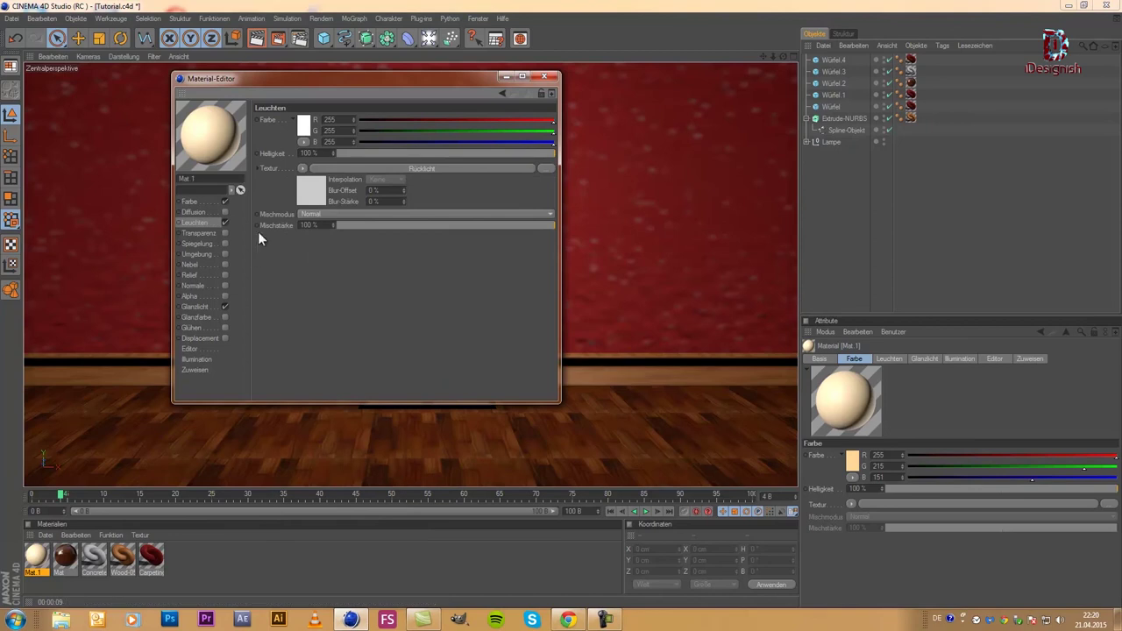
{"action": "left_click", "coordinate": [302, 186]}
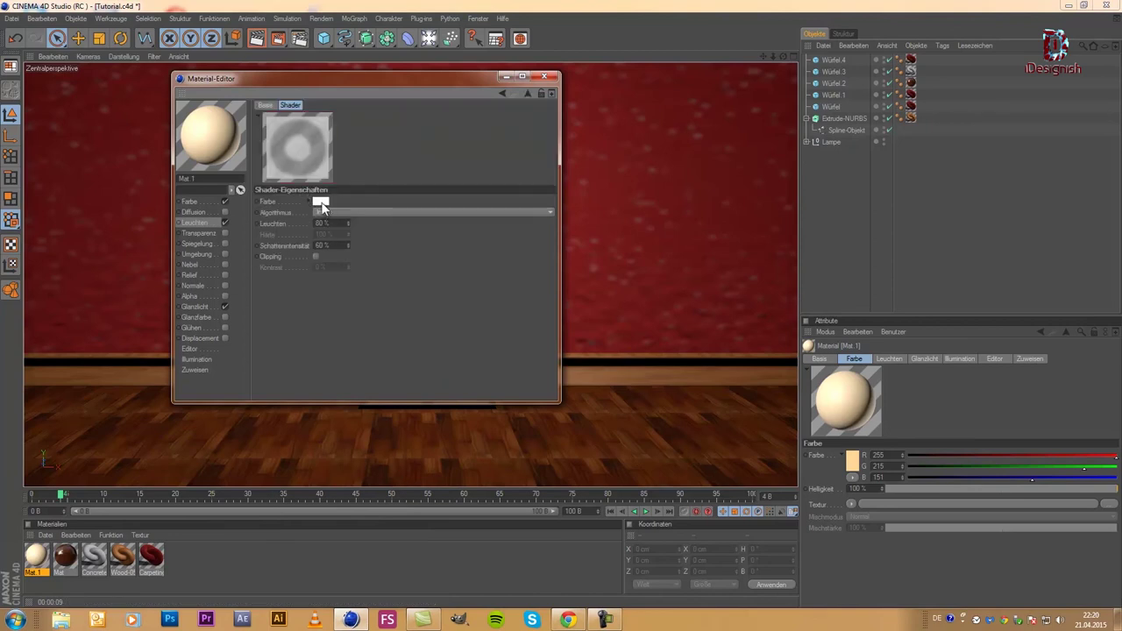
{"action": "left_click", "coordinate": [323, 195]}
{"action": "left_click_drag", "start_coordinate": [301, 159], "coordinate": [292, 160]}
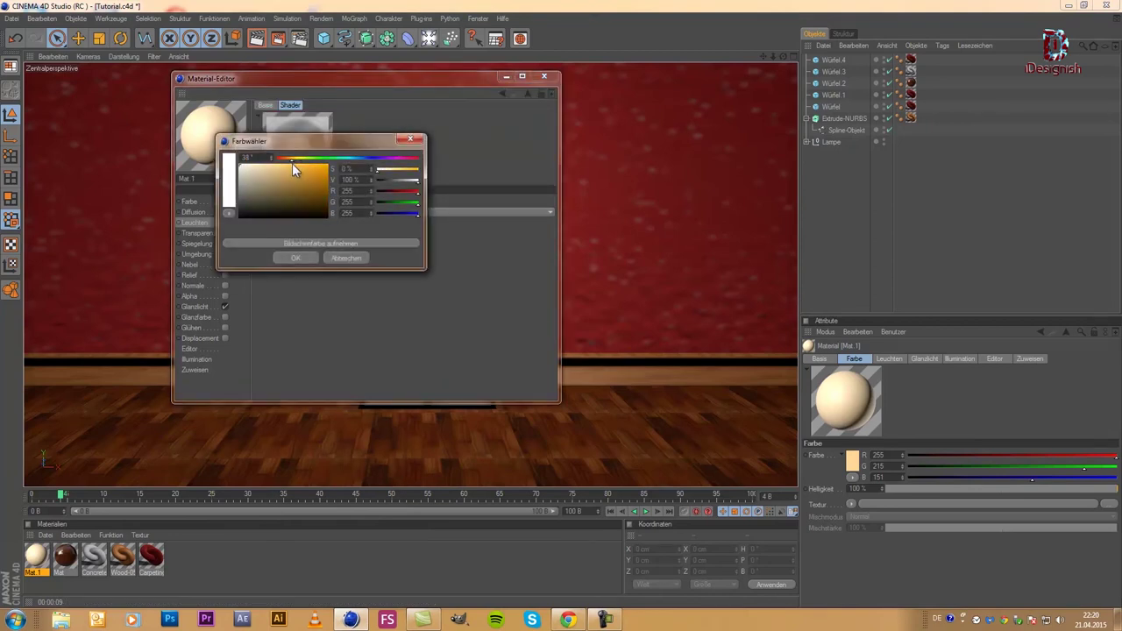
{"action": "left_click", "coordinate": [293, 165]}
{"action": "left_click_drag", "start_coordinate": [268, 146], "coordinate": [272, 145]}
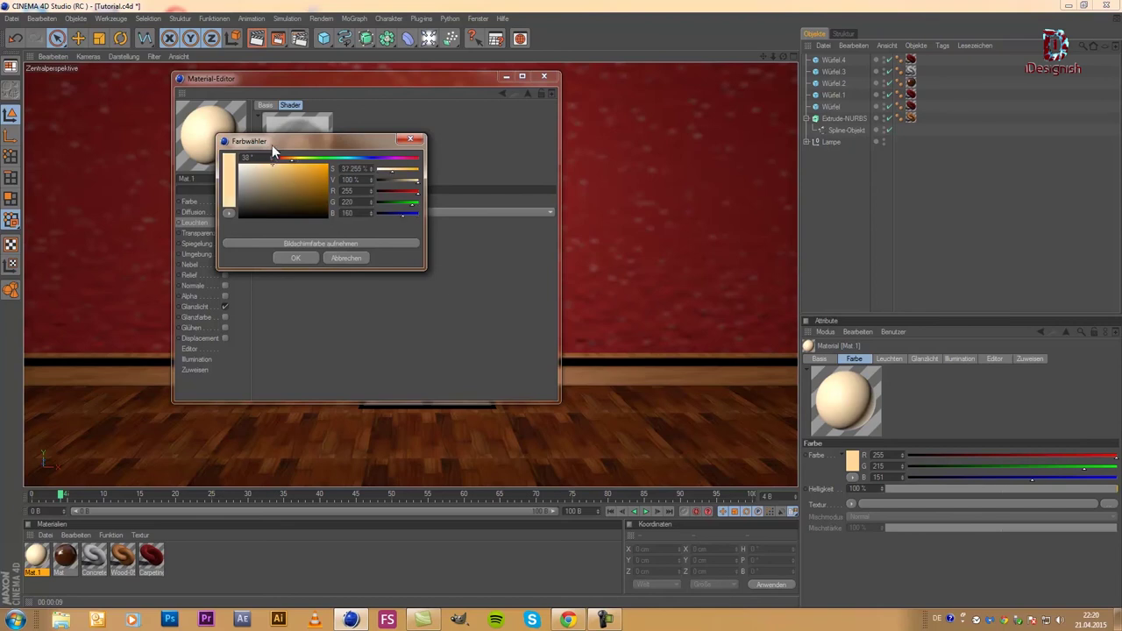
{"action": "left_click", "coordinate": [296, 259]}
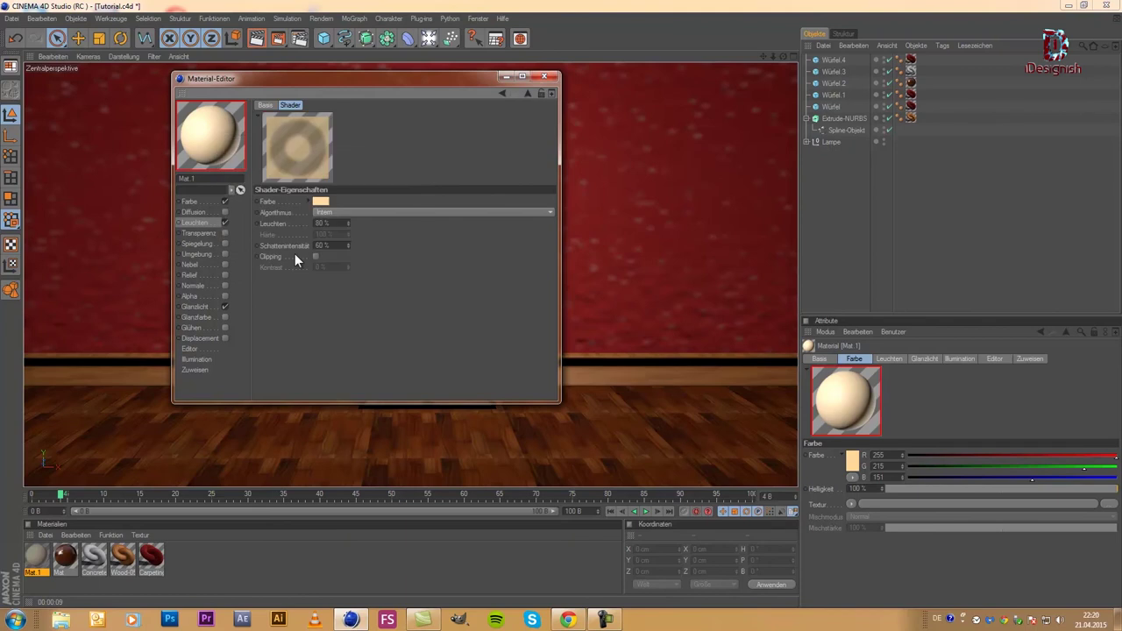
- Set the shader's Leuchten strength to 120 % and apply Mat.1 to the lamp shade
{"action": "left_click", "coordinate": [323, 223]}
{"action": "type", "text": "120"}
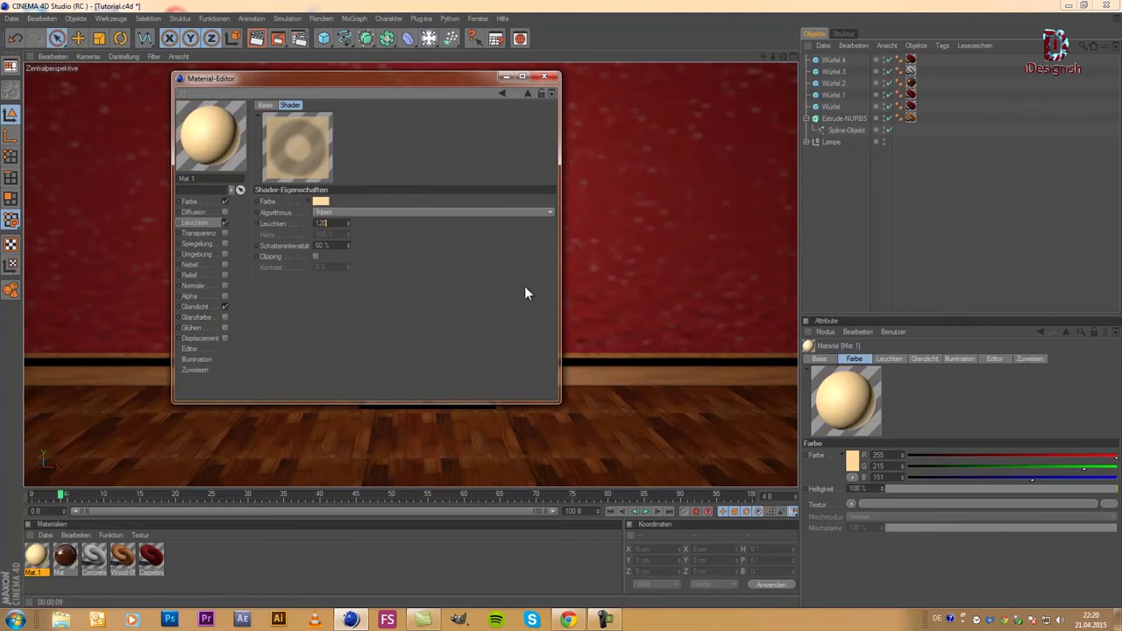
{"action": "key", "text": "Return"}
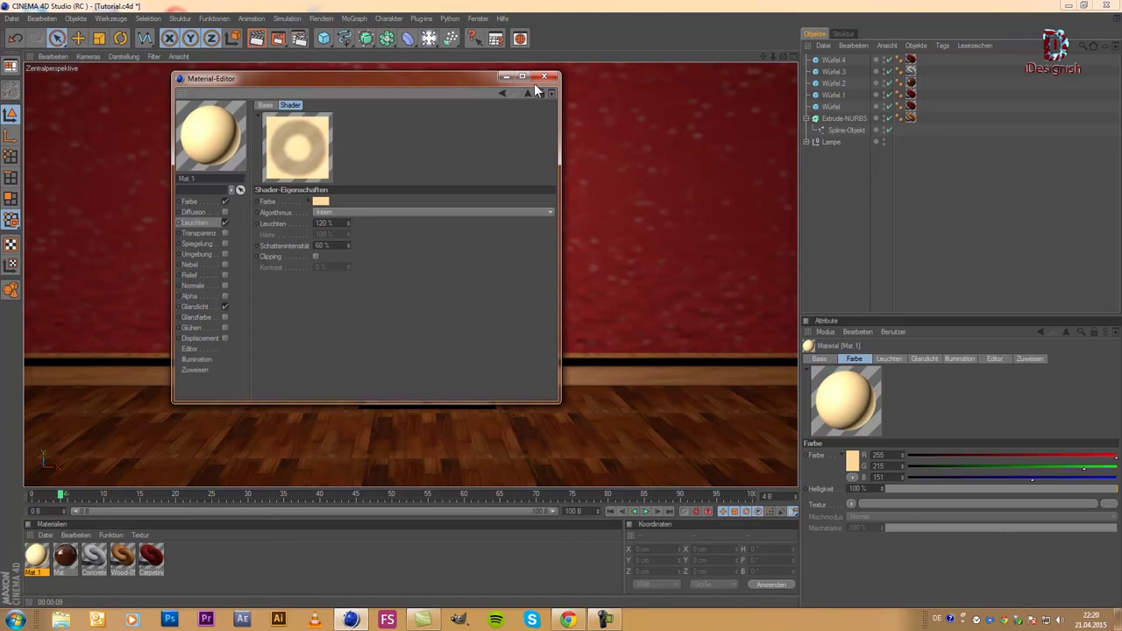
{"action": "left_click", "coordinate": [544, 76]}
{"action": "left_click_drag", "start_coordinate": [39, 561], "coordinate": [414, 176]}
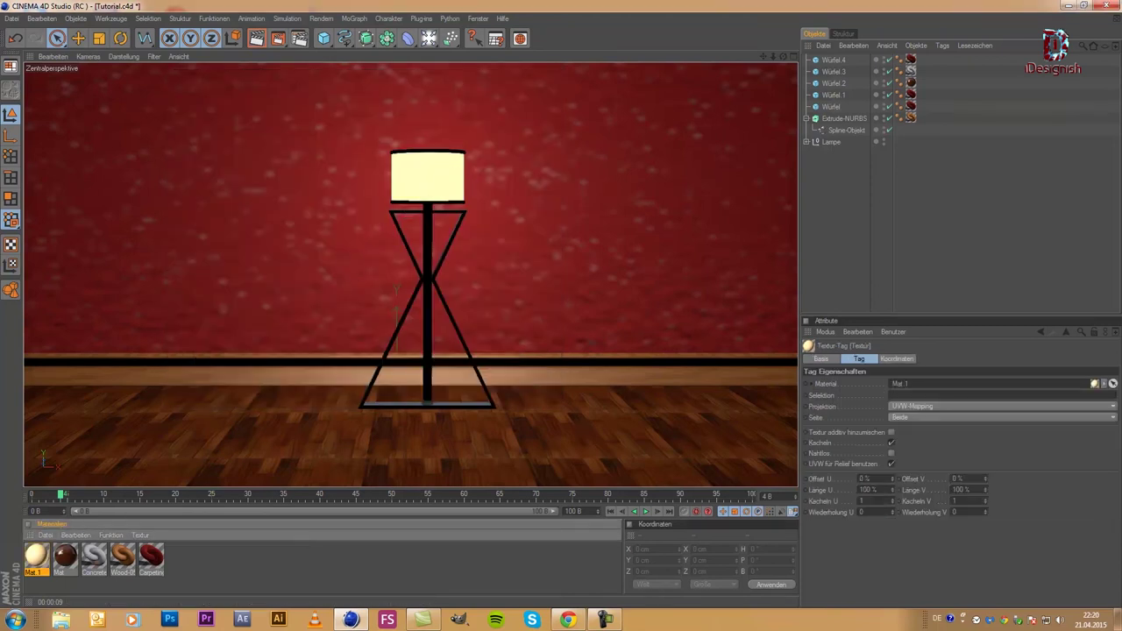
- Give the Licht light inside Lampe soft Shadow-Maps (Weich) shadows
{"action": "left_click", "coordinate": [808, 138]}
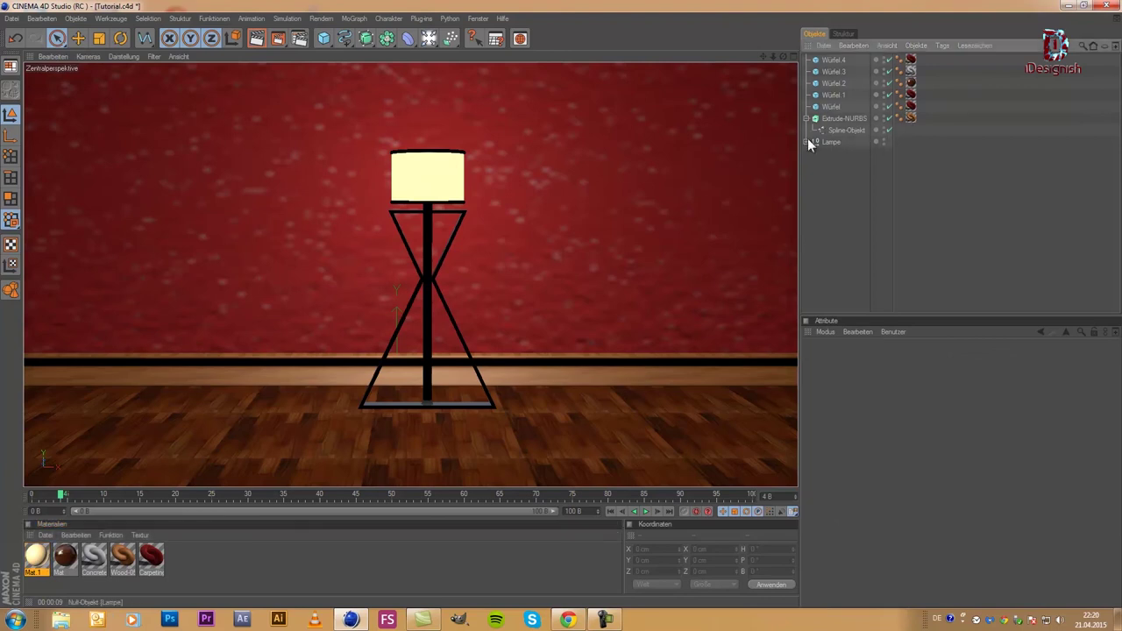
{"action": "left_click", "coordinate": [808, 139]}
{"action": "left_click", "coordinate": [838, 188]}
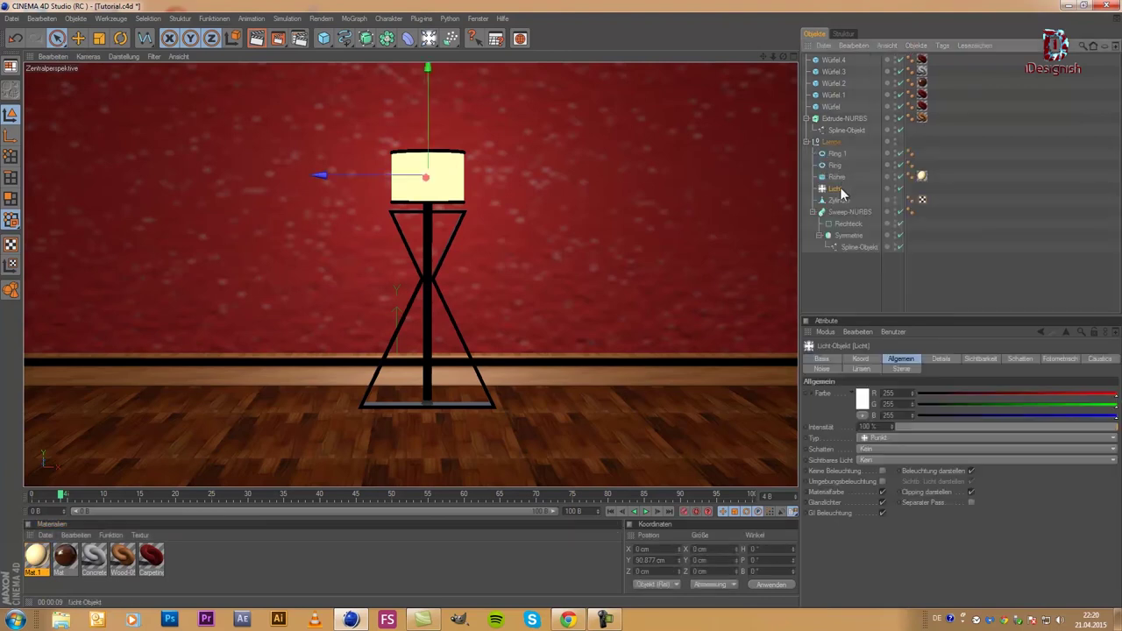
{"action": "left_click", "coordinate": [870, 450]}
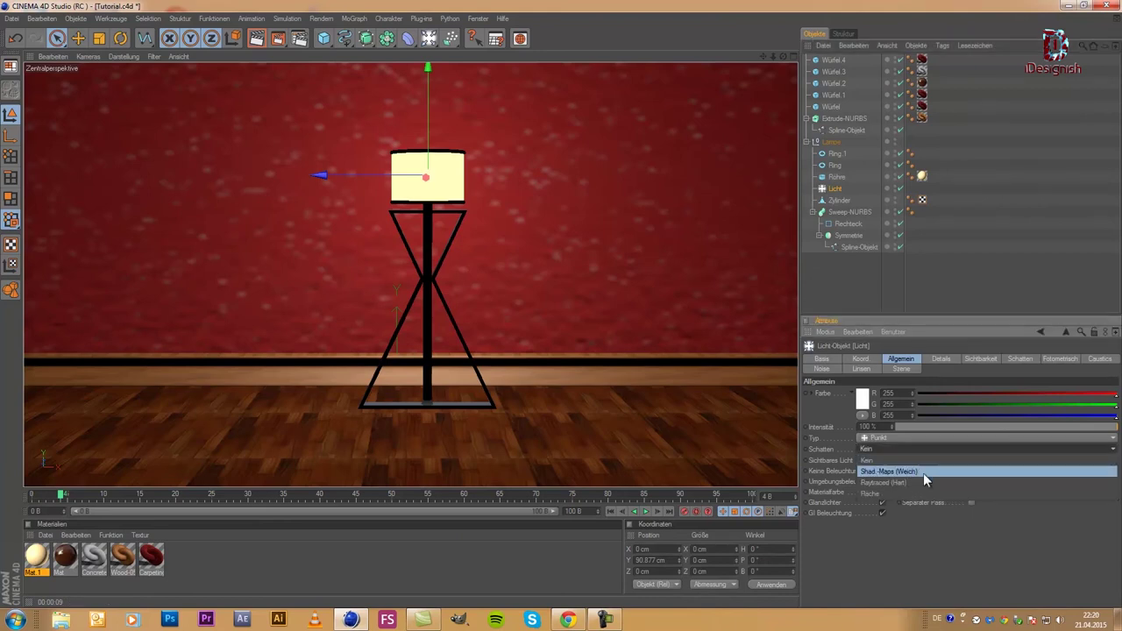
{"action": "left_click", "coordinate": [923, 472]}
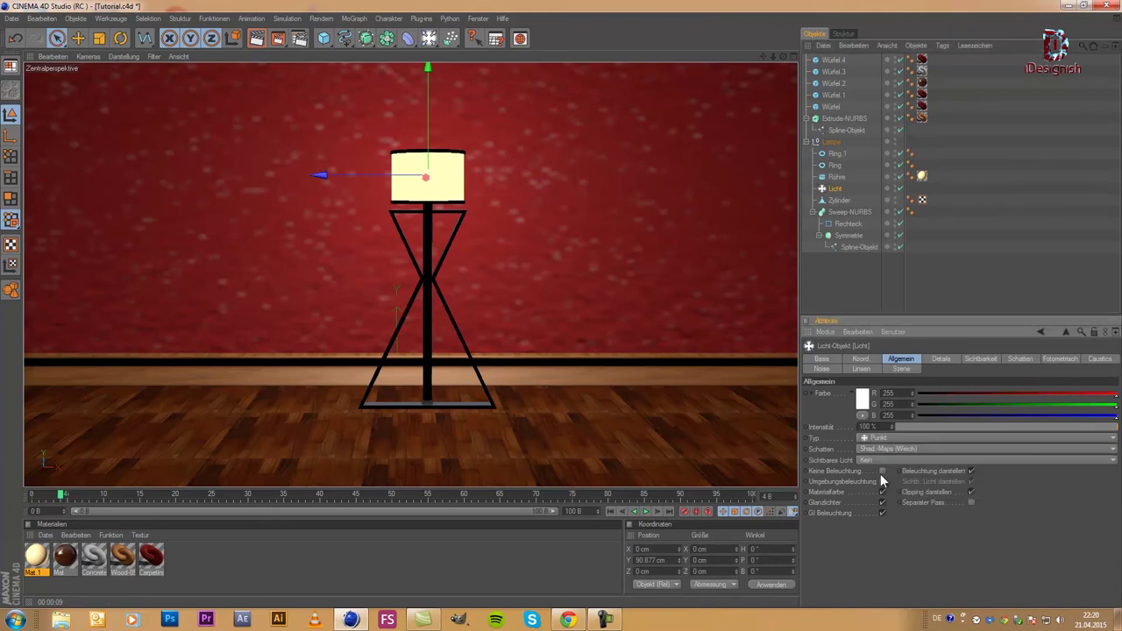
- Set the light's Abnahme falloff to Inv. quadratisch
{"action": "left_click", "coordinate": [953, 358]}
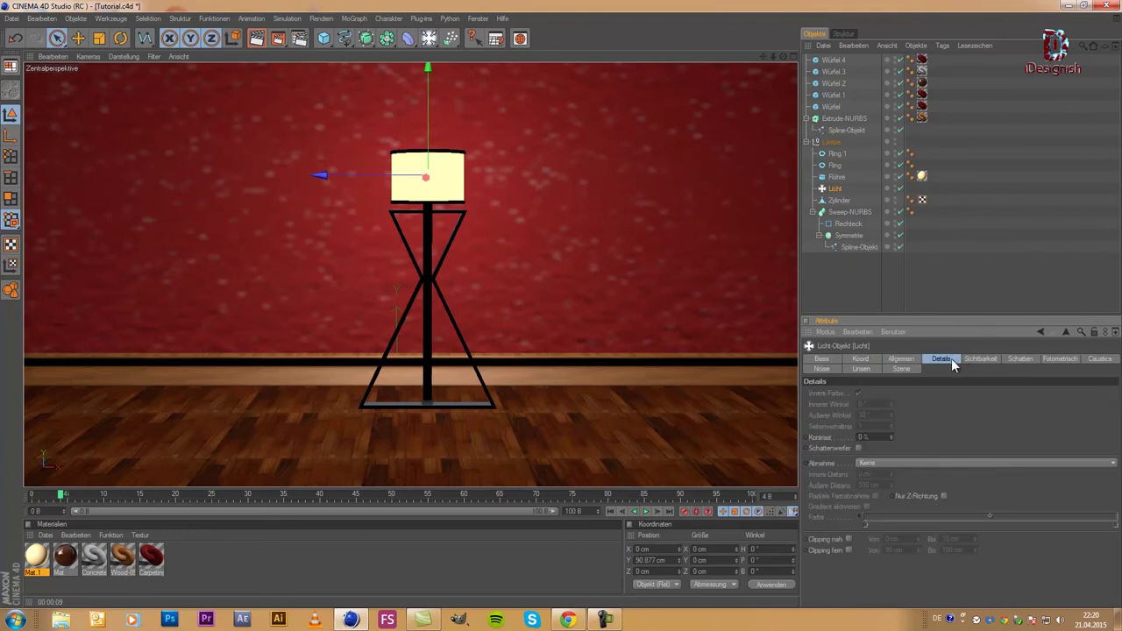
{"action": "left_click", "coordinate": [857, 463]}
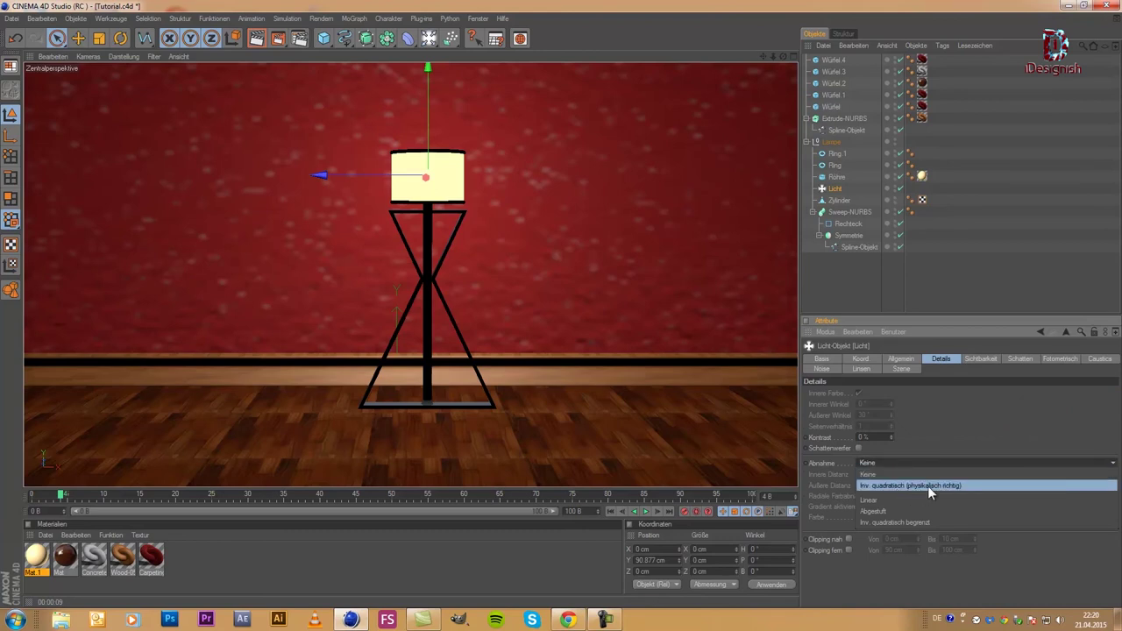
{"action": "left_click", "coordinate": [926, 487]}
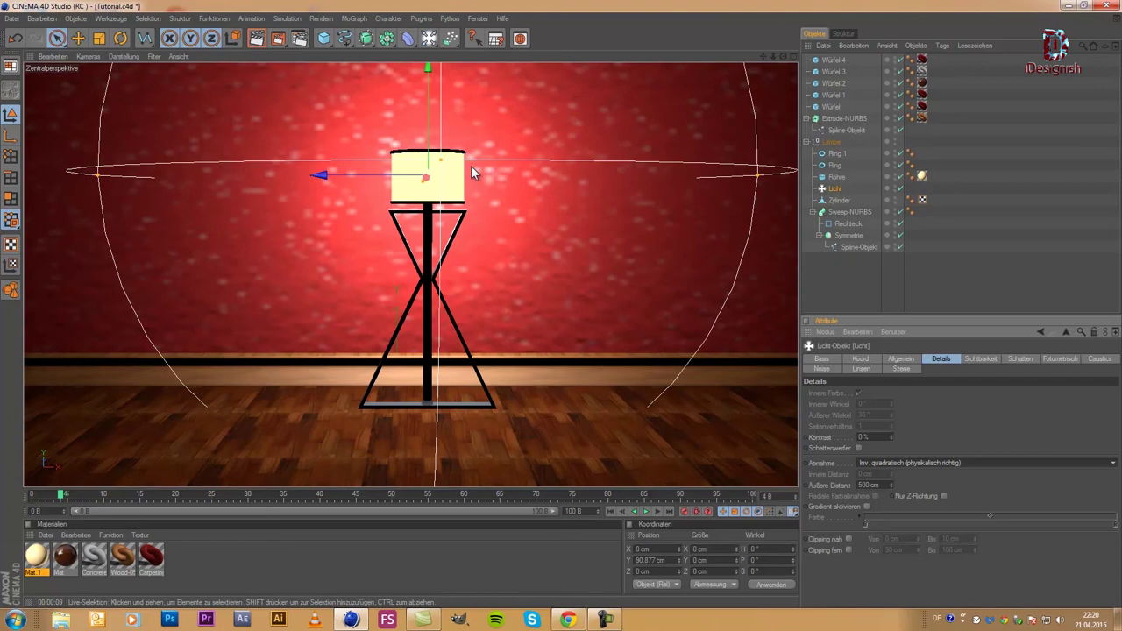
- Shrink the lamp light's outer falloff distance from 500 cm to about 312 cm
{"action": "scroll", "coordinate": [750, 131], "scroll_direction": "down", "scroll_amount": 2}
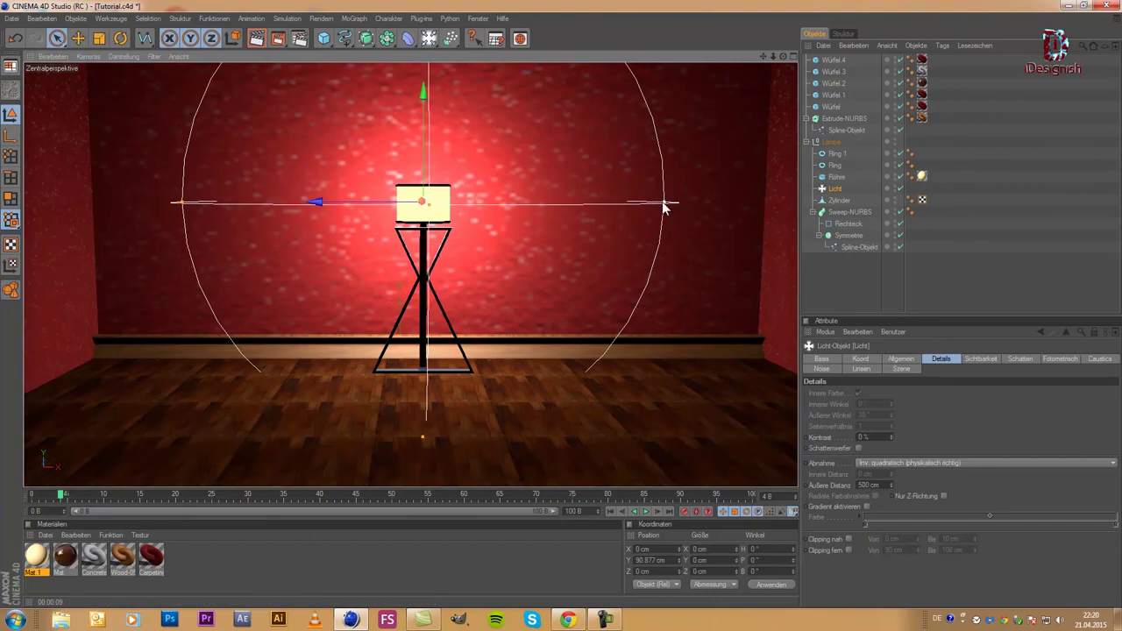
{"action": "left_click_drag", "start_coordinate": [664, 207], "coordinate": [568, 303]}
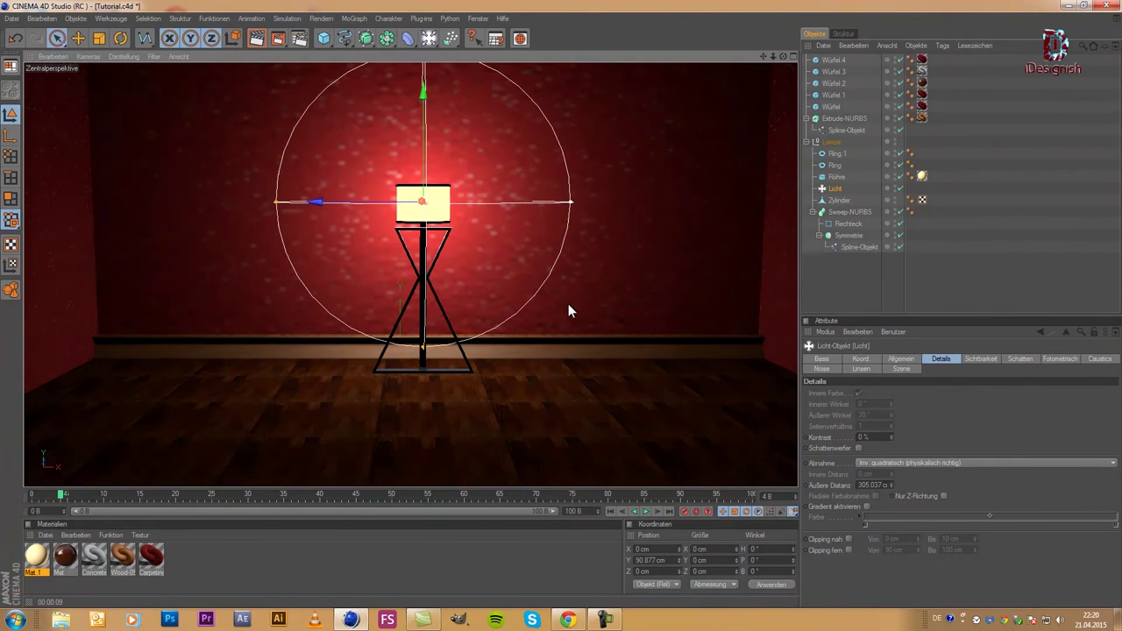
{"action": "scroll", "coordinate": [573, 203], "scroll_direction": "up", "scroll_amount": 1}
{"action": "scroll", "coordinate": [573, 204], "scroll_direction": "up", "scroll_amount": 2}
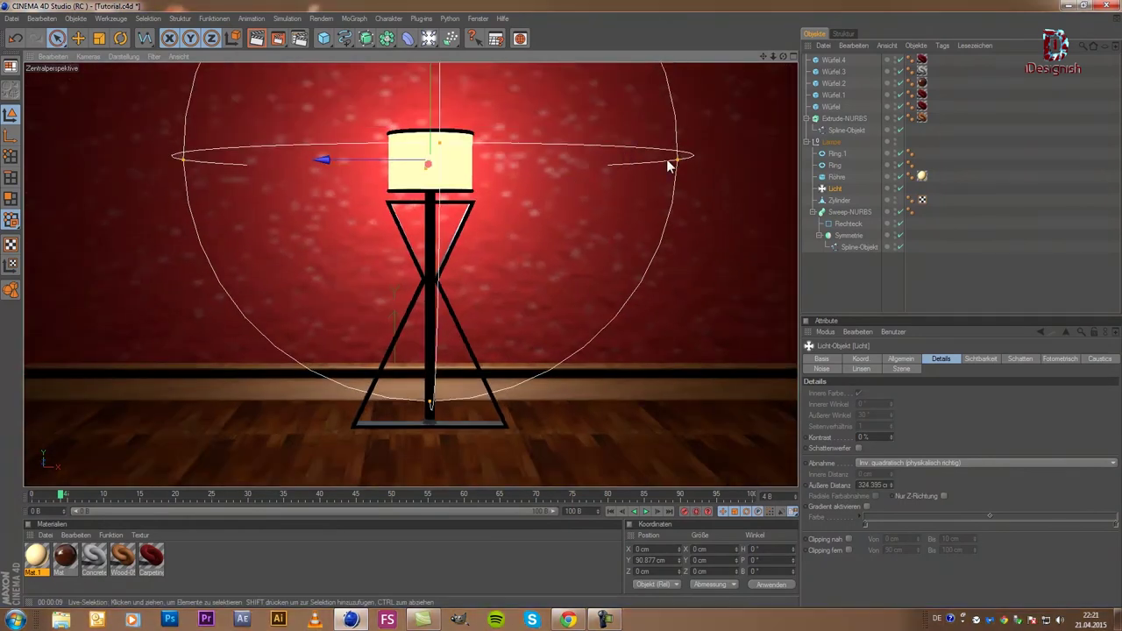
{"action": "left_click_drag", "start_coordinate": [675, 165], "coordinate": [561, 310]}
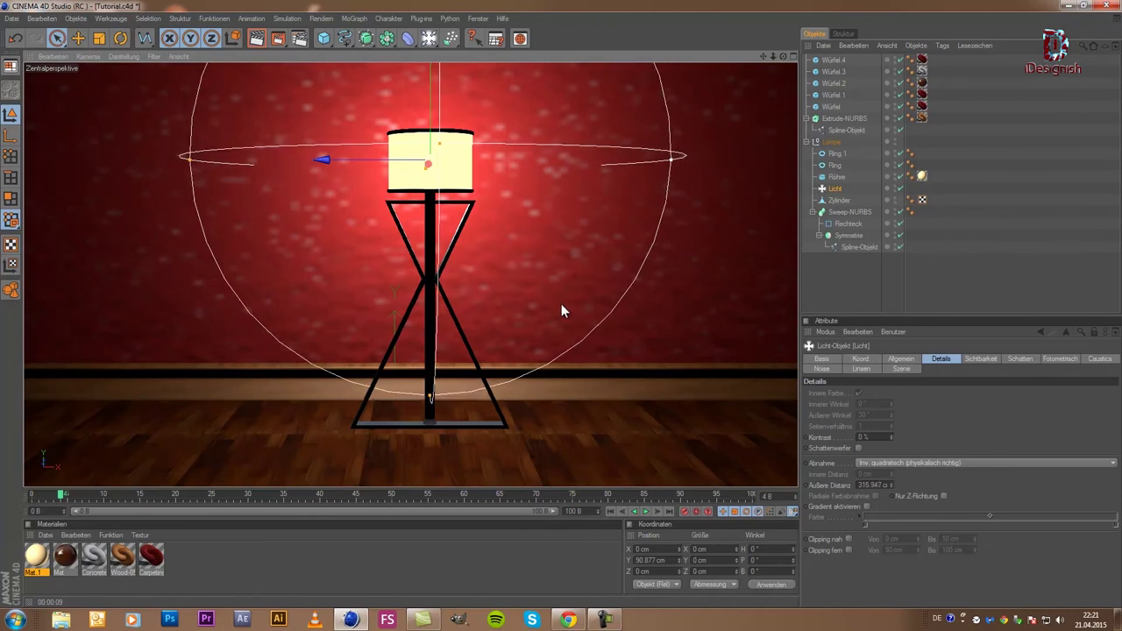
{"action": "scroll", "coordinate": [613, 221], "scroll_direction": "down", "scroll_amount": 1}
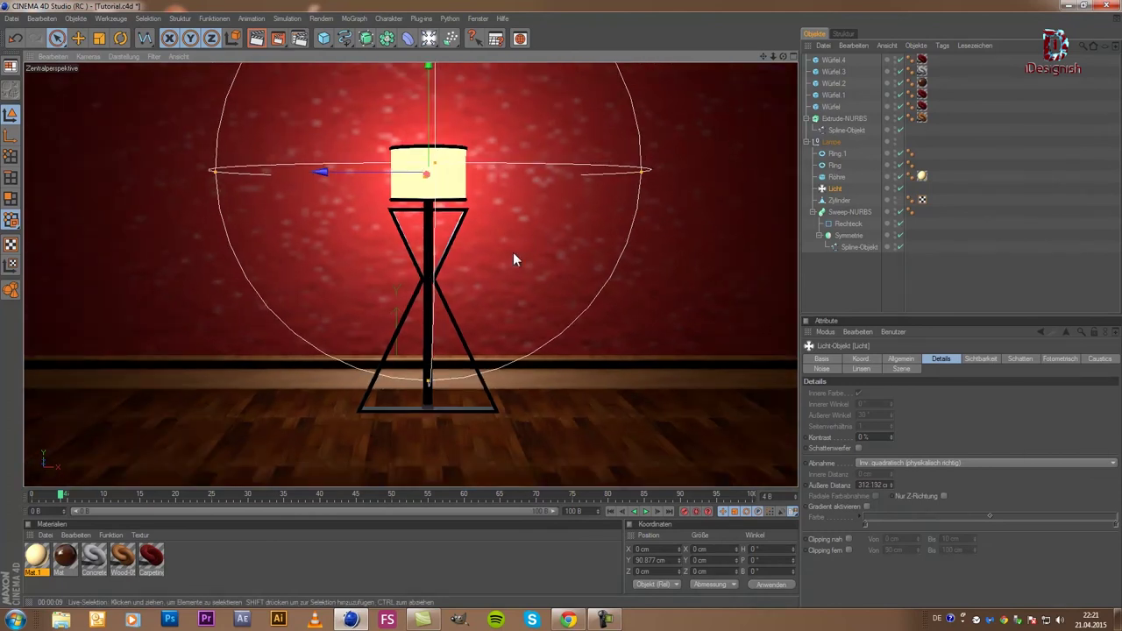
{"action": "left_click", "coordinate": [426, 273]}
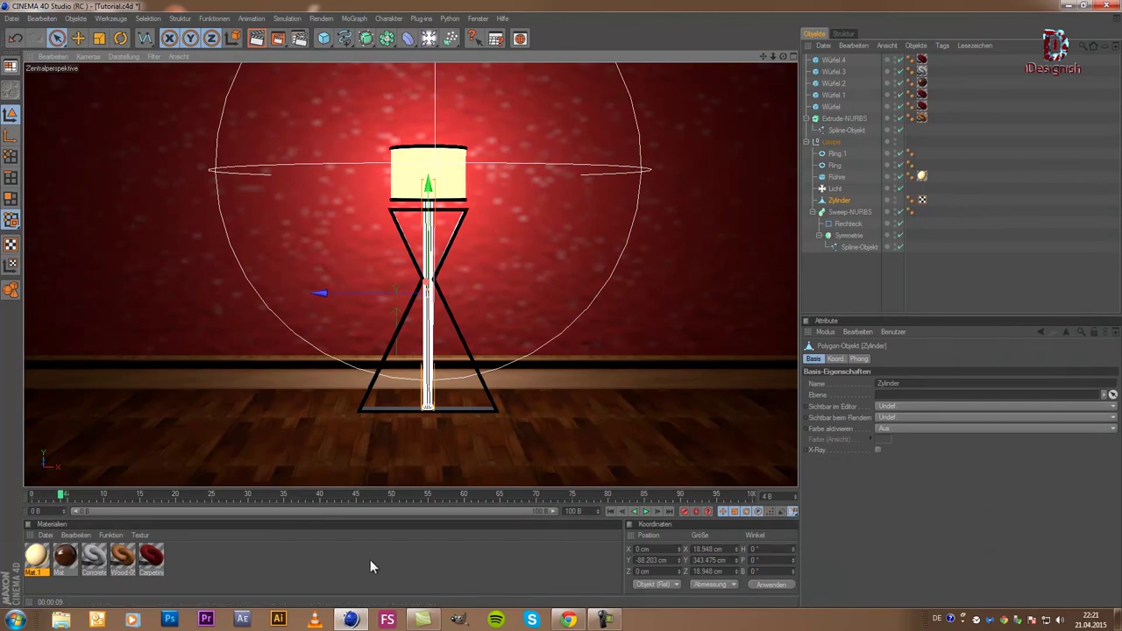
- Create a new material Mat.2 and set its colour to pure black
{"action": "double_click", "coordinate": [411, 558]}
{"action": "double_click", "coordinate": [35, 559]}
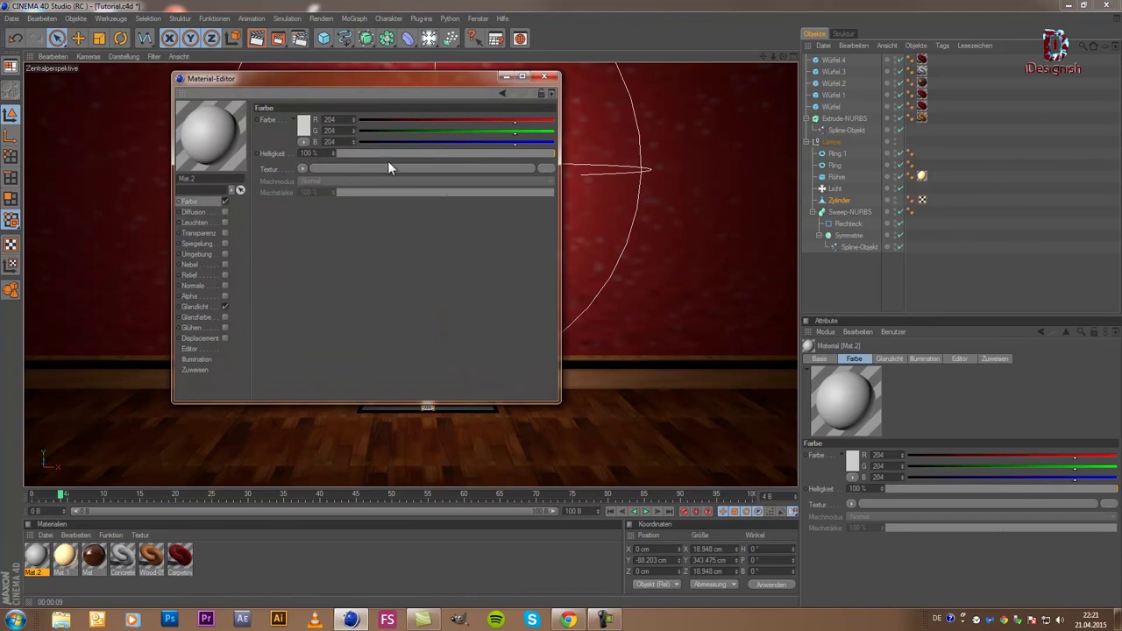
{"action": "left_click", "coordinate": [303, 168]}
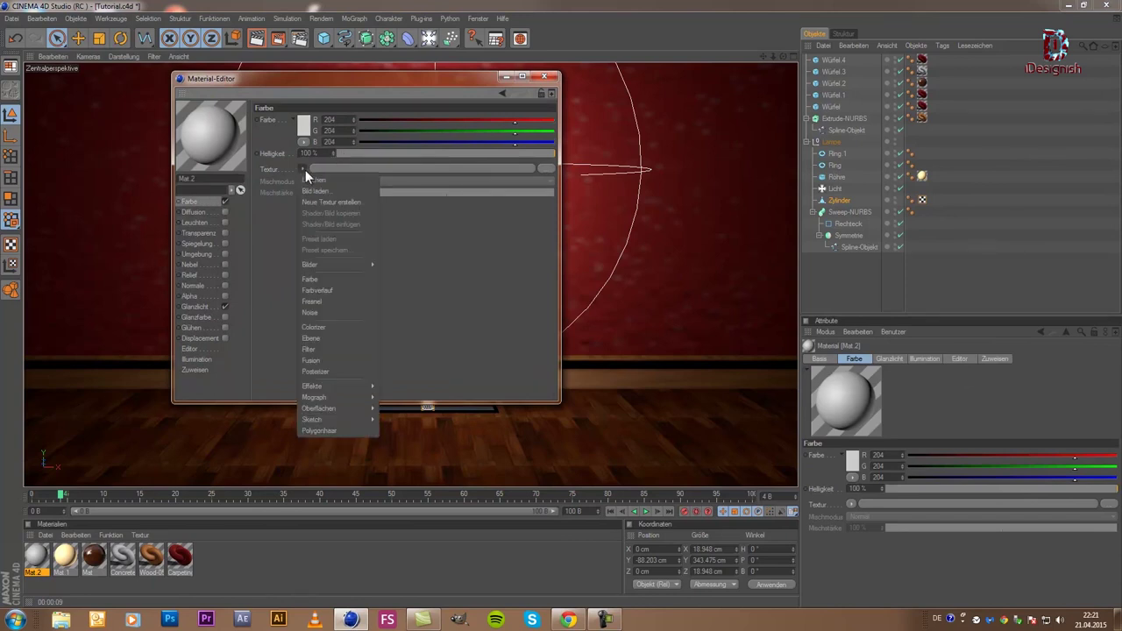
{"action": "key", "text": "Escape"}
{"action": "left_click", "coordinate": [303, 127]}
{"action": "left_click_drag", "start_coordinate": [304, 154], "coordinate": [393, 187]}
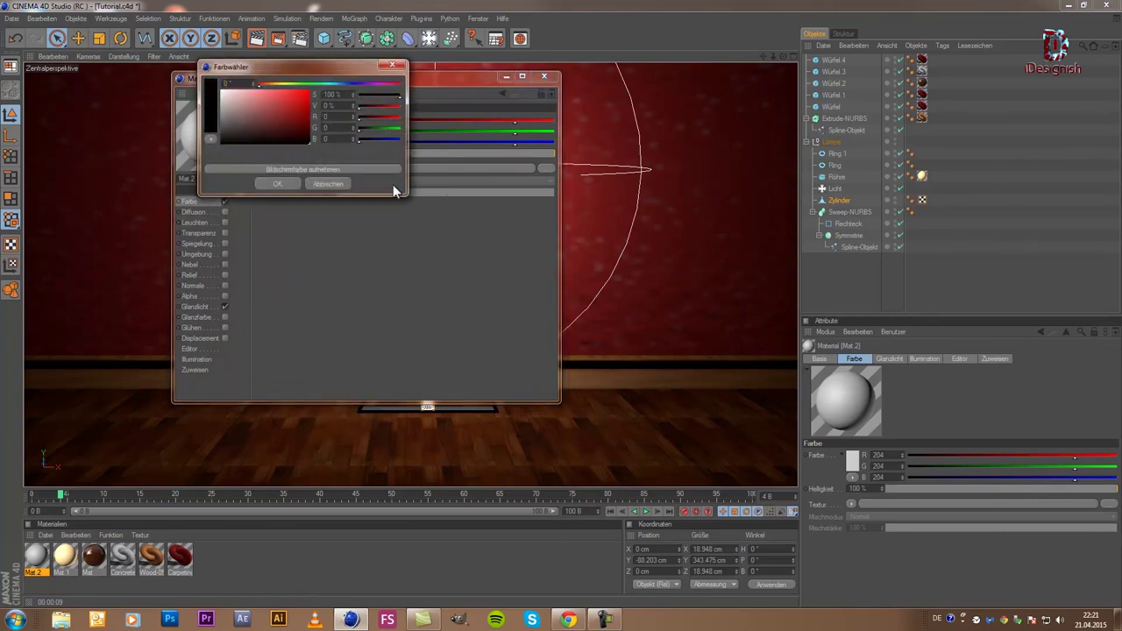
{"action": "left_click", "coordinate": [279, 185]}
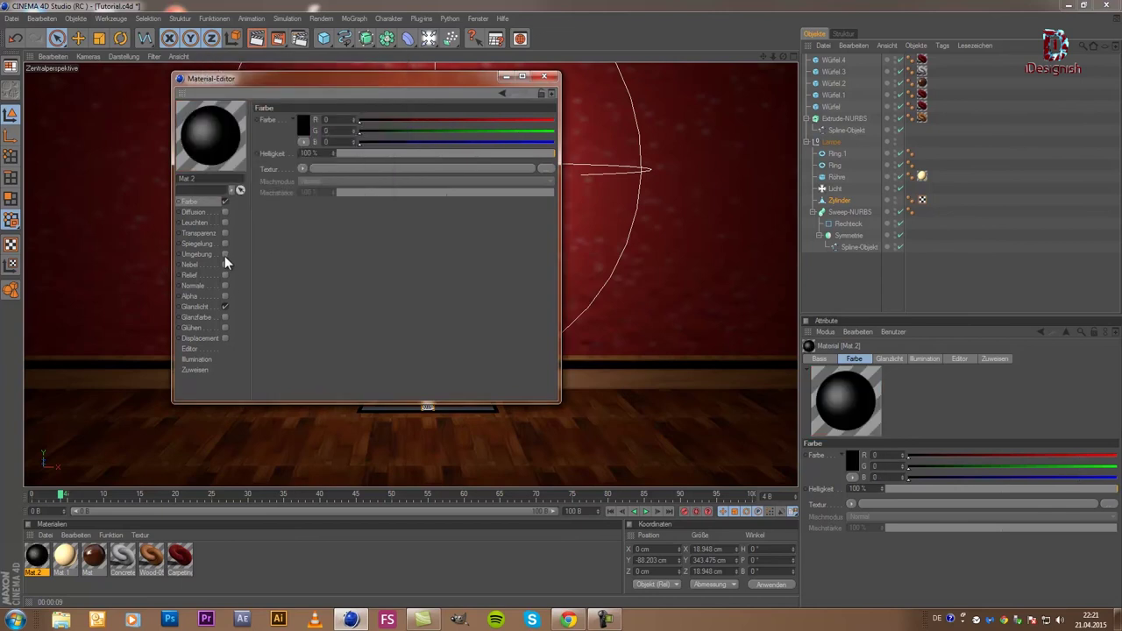
- Enable Spiegelung reflection on Mat.2 at 100 % brightness
{"action": "left_click", "coordinate": [224, 243]}
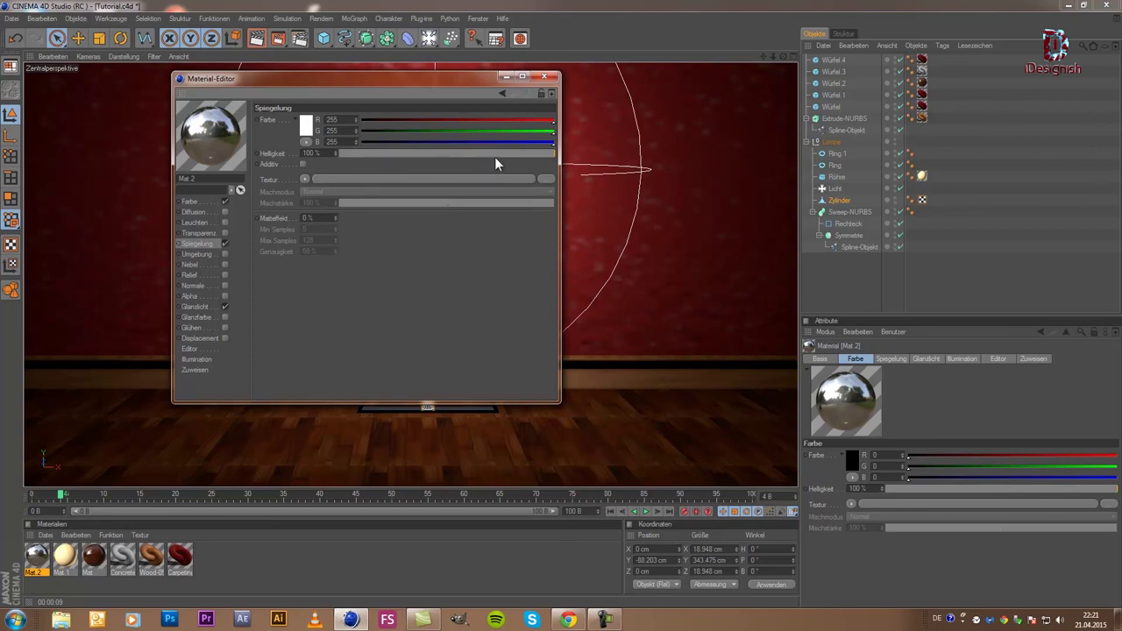
{"action": "left_click", "coordinate": [525, 154]}
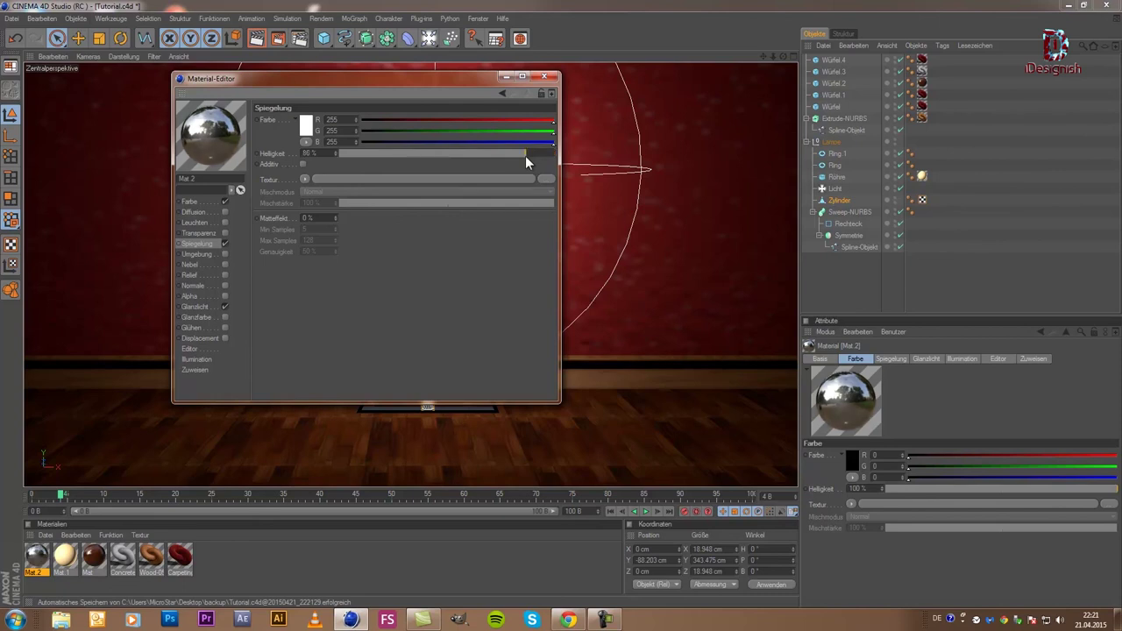
{"action": "key", "text": "ctrl+z"}
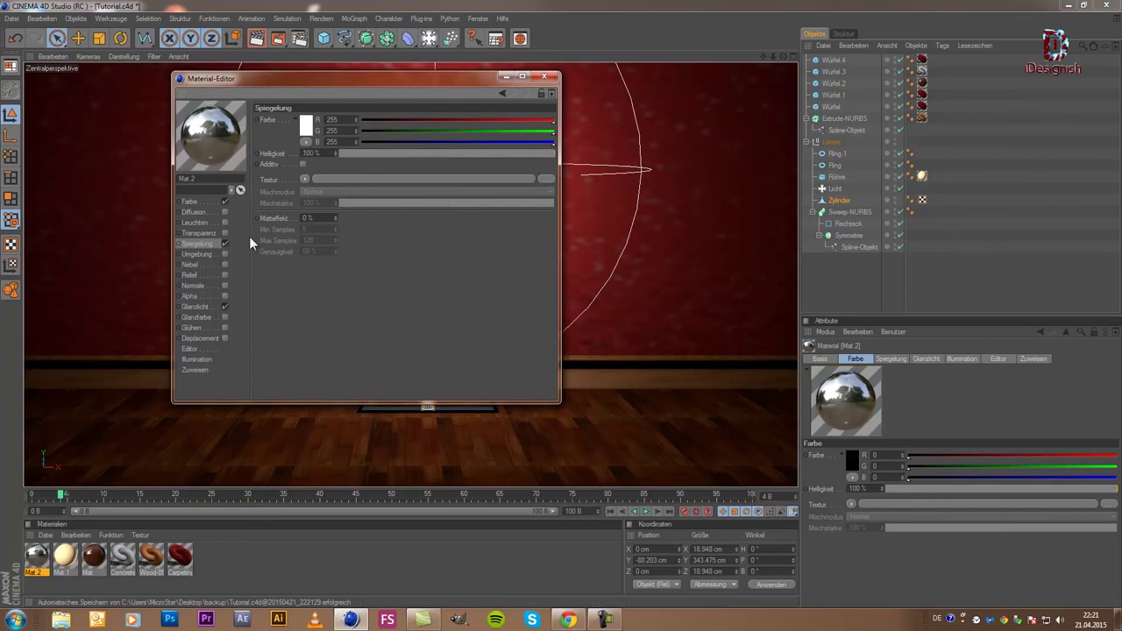
{"action": "left_click", "coordinate": [305, 180]}
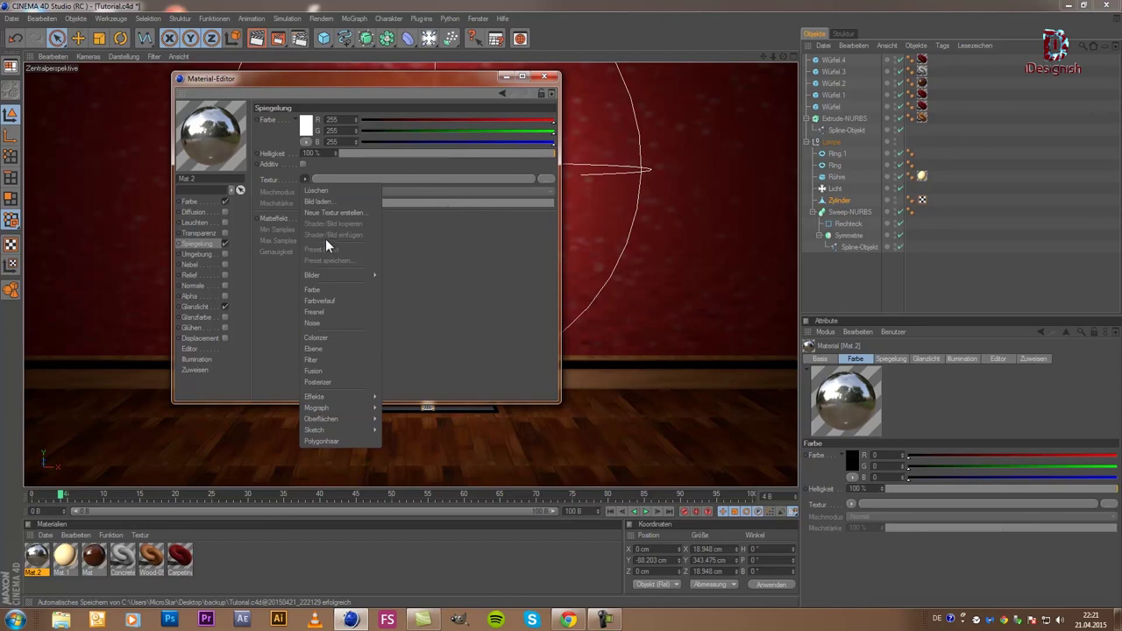
- Drive Mat.2's reflection with Fresnel at 40 % mix, 88 % brightness, and disable Glanzlicht
{"action": "left_click", "coordinate": [343, 313]}
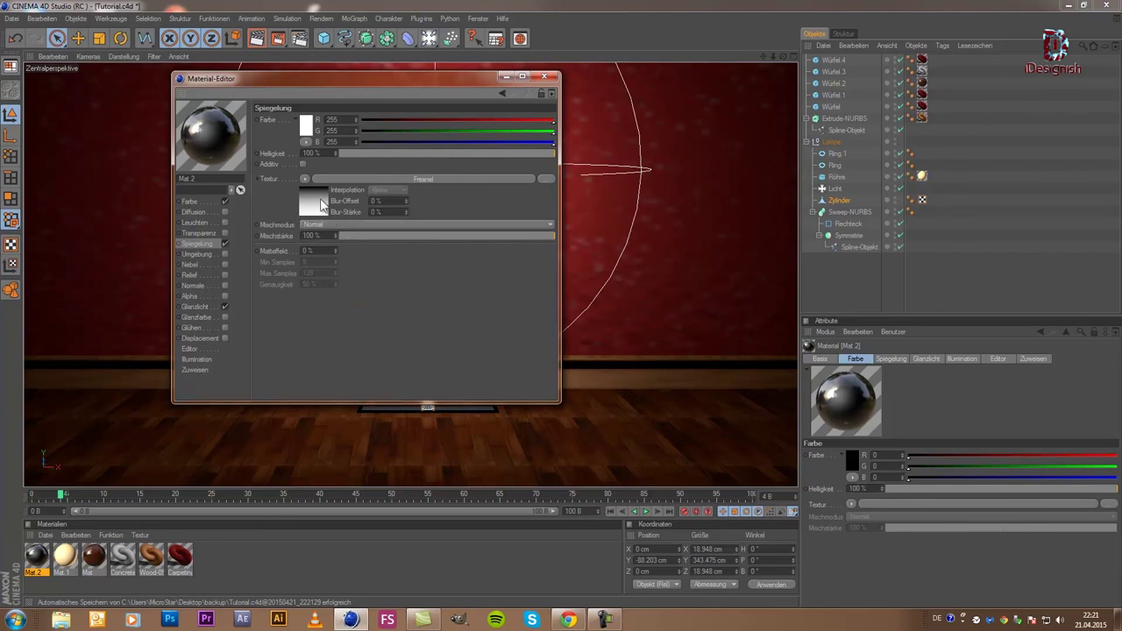
{"action": "left_click", "coordinate": [518, 155]}
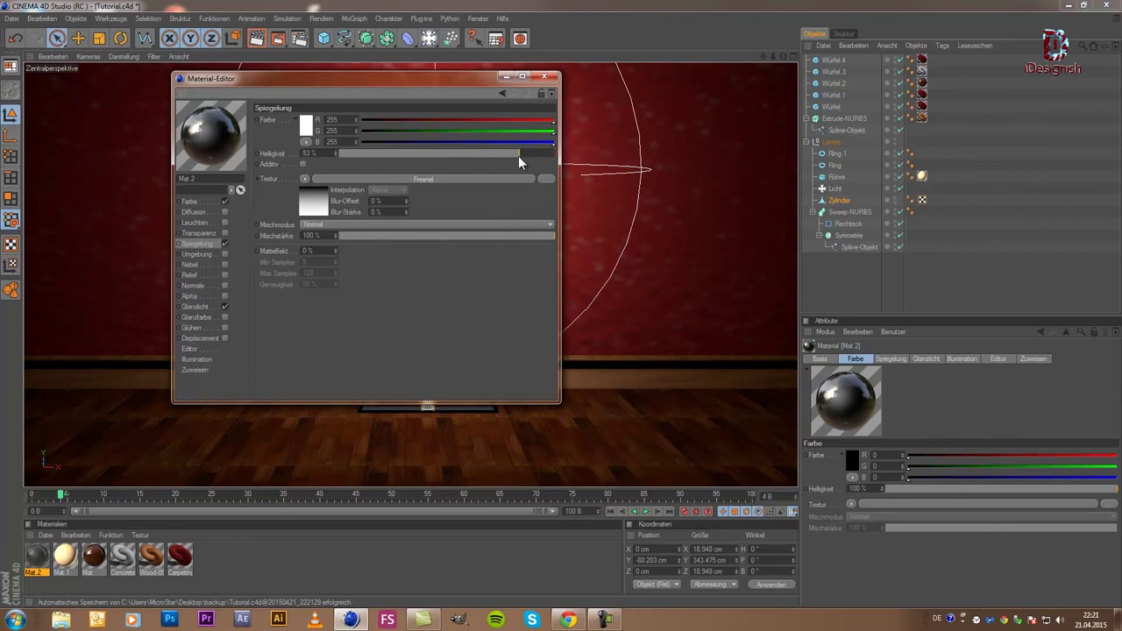
{"action": "left_click_drag", "start_coordinate": [517, 157], "coordinate": [558, 160]}
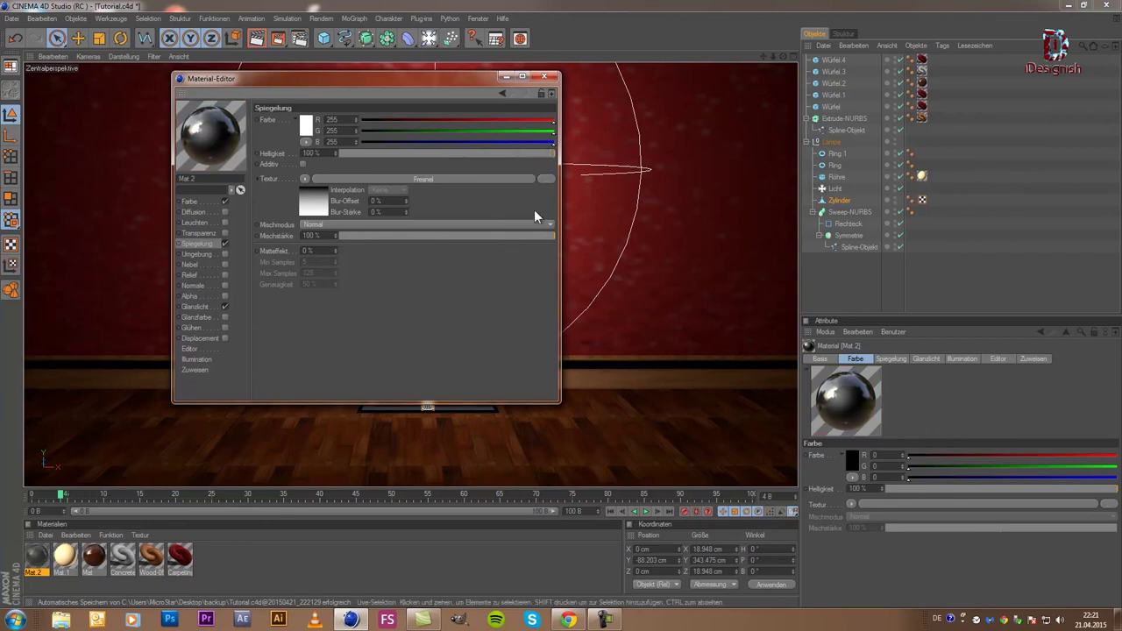
{"action": "left_click", "coordinate": [225, 306]}
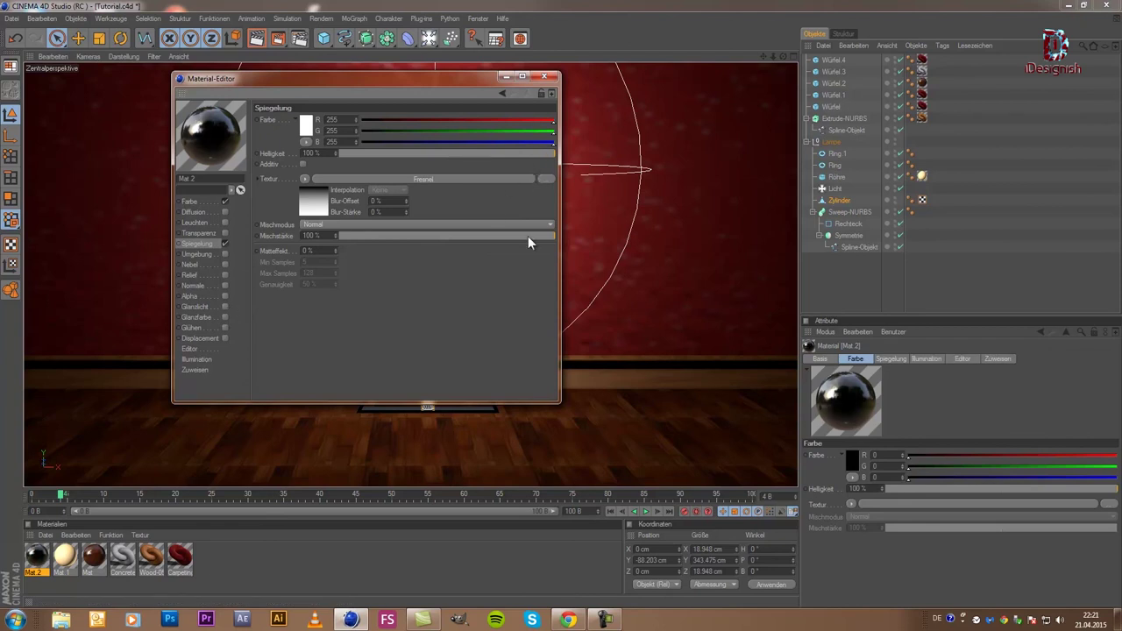
{"action": "left_click_drag", "start_coordinate": [527, 237], "coordinate": [497, 241]}
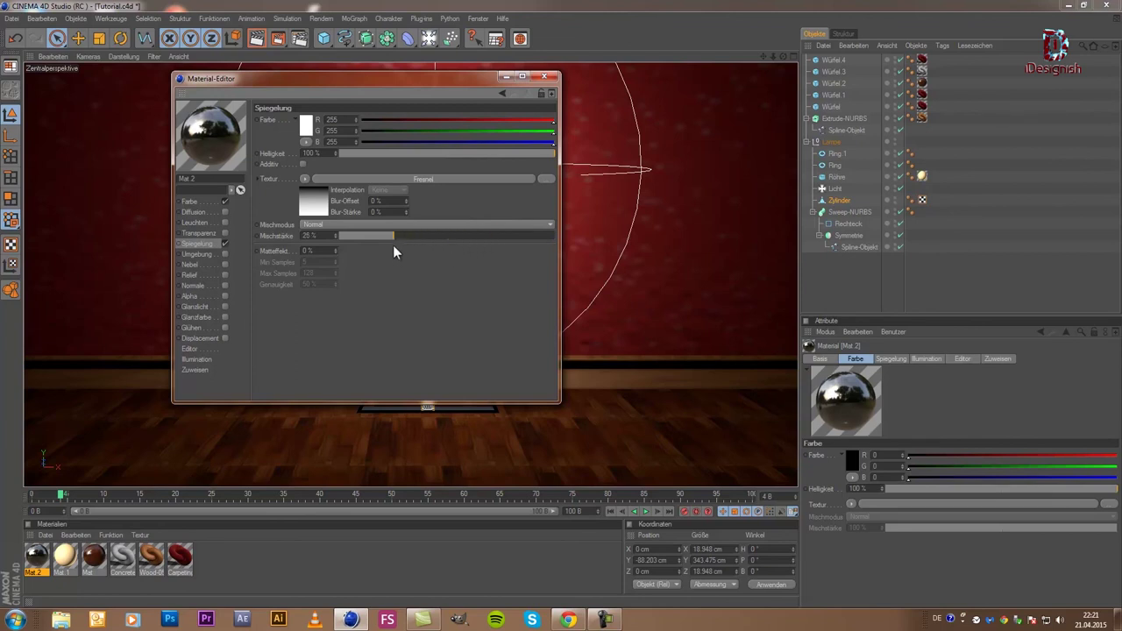
{"action": "left_click_drag", "start_coordinate": [405, 235], "coordinate": [426, 246]}
{"action": "left_click", "coordinate": [530, 153]}
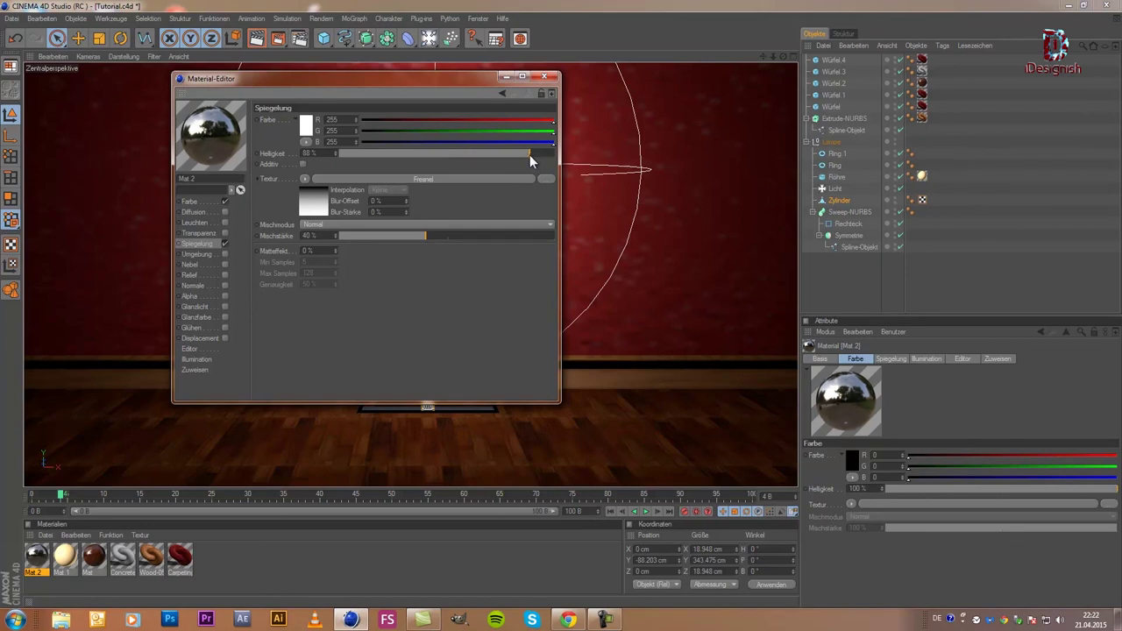
{"action": "left_click", "coordinate": [545, 78]}
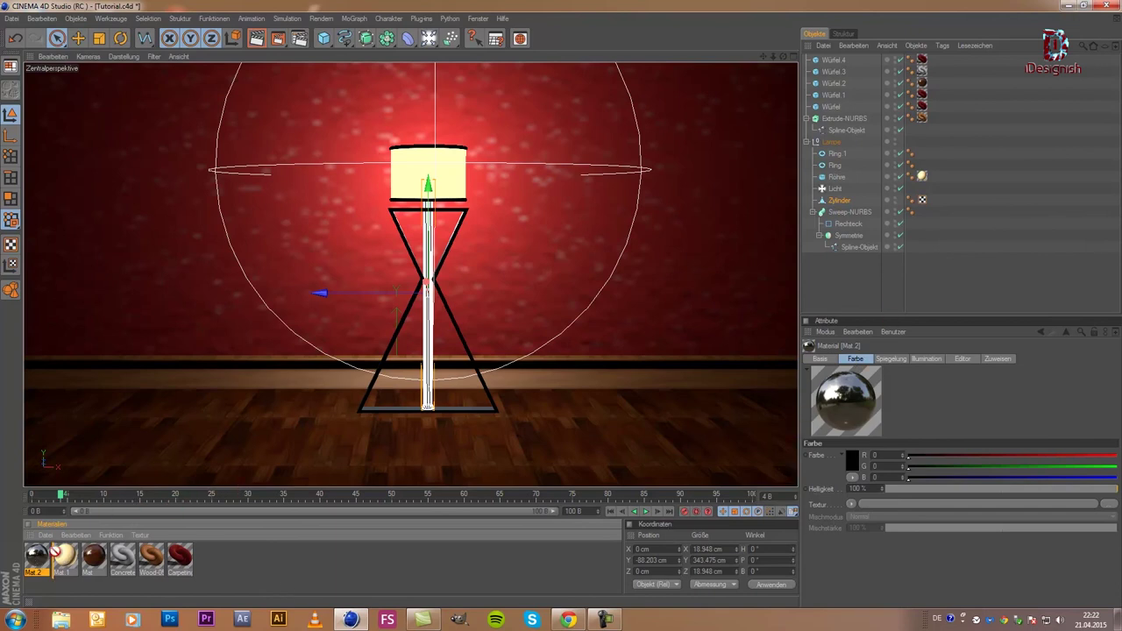
- Apply Mat.2 to Ring 1
{"action": "left_click_drag", "start_coordinate": [35, 563], "coordinate": [838, 158]}
{"action": "left_click", "coordinate": [836, 160]}
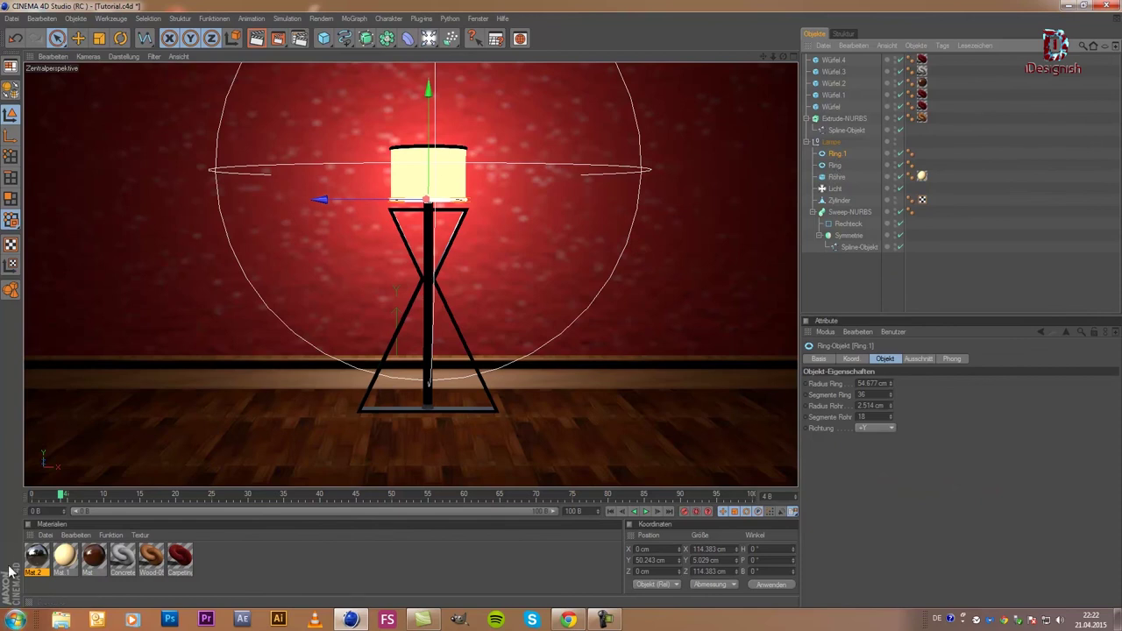
{"action": "left_click_drag", "start_coordinate": [35, 558], "coordinate": [839, 156]}
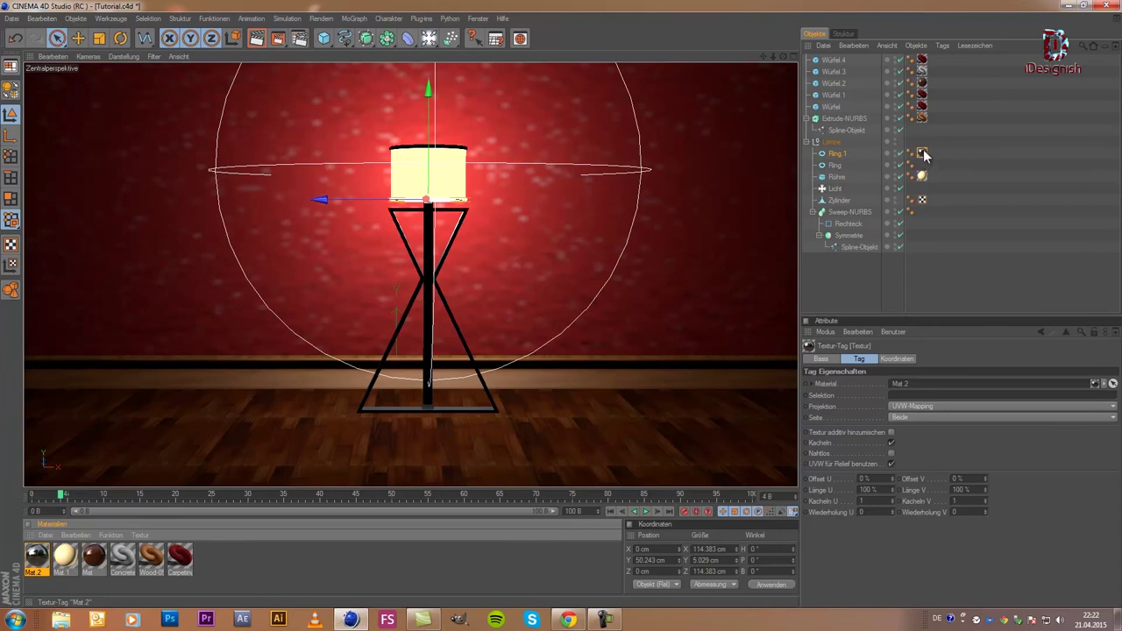
- Copy Ring 1's Mat.2 tag onto Ring, Sweep-NURBS and Symmetrie
{"action": "mouse_move", "coordinate": [925, 156]}
{"action": "left_mouse_down"}
{"action": "mouse_move", "coordinate": [931, 168]}
{"action": "mouse_move", "coordinate": [920, 172]}
{"action": "left_mouse_up"}
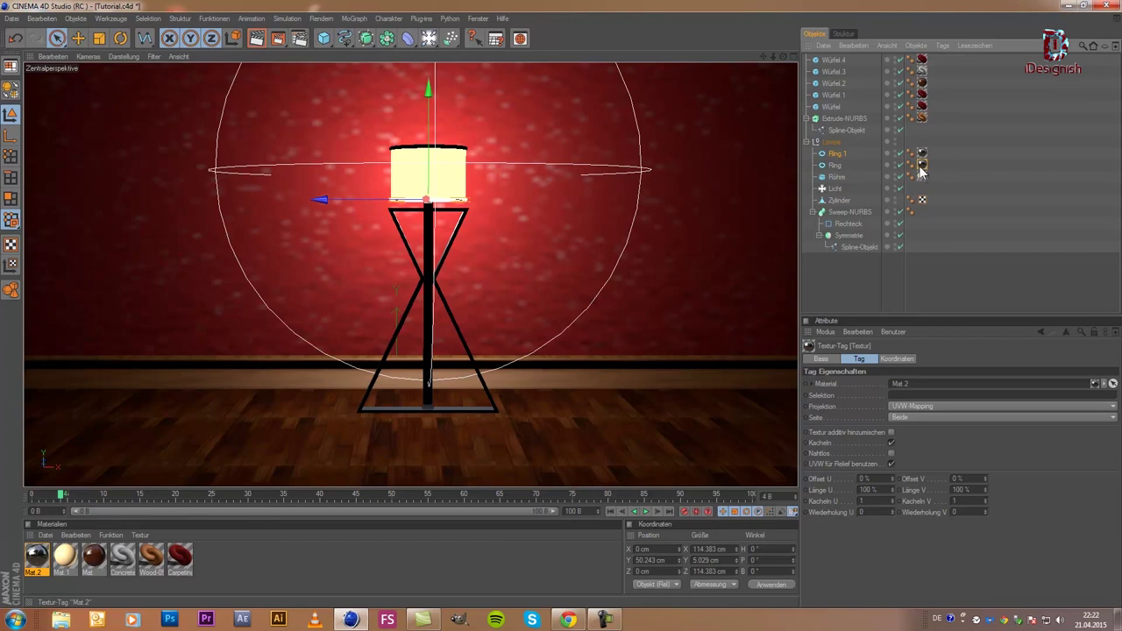
{"action": "left_click", "coordinate": [923, 172], "text": "ctrl"}
{"action": "left_click_drag", "start_coordinate": [922, 155], "coordinate": [935, 203]}
{"action": "left_click_drag", "start_coordinate": [931, 227], "coordinate": [919, 214]}
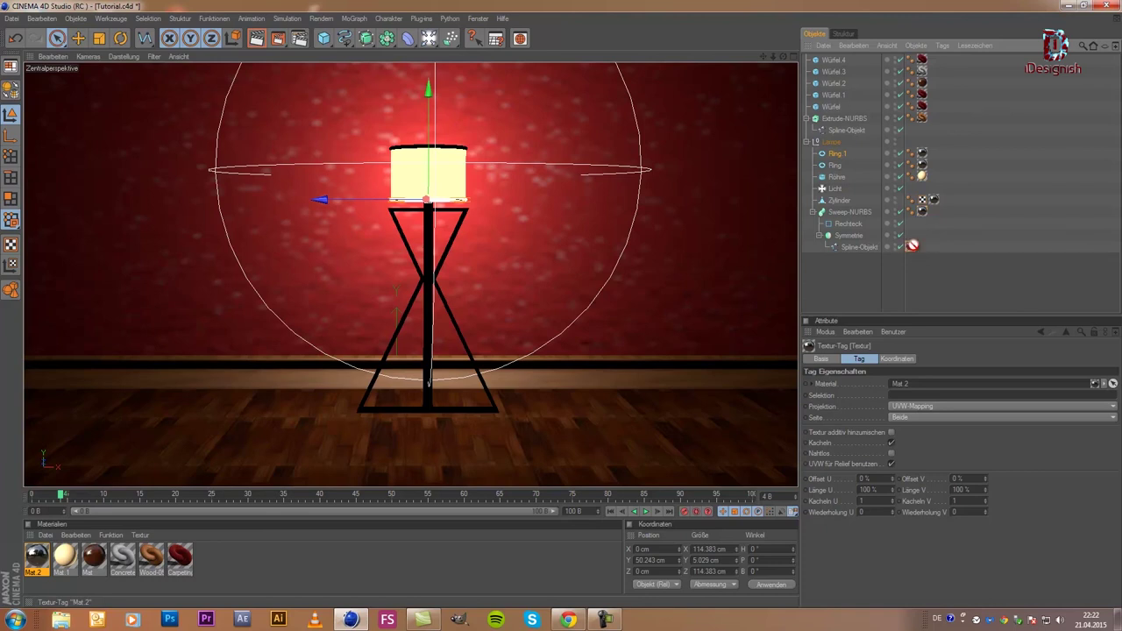
{"action": "left_click_drag", "start_coordinate": [912, 247], "coordinate": [916, 236], "text": "ctrl"}
- Add Ambient Occlusion and Global Illumination effects to the render settings
{"action": "left_click", "coordinate": [301, 43]}
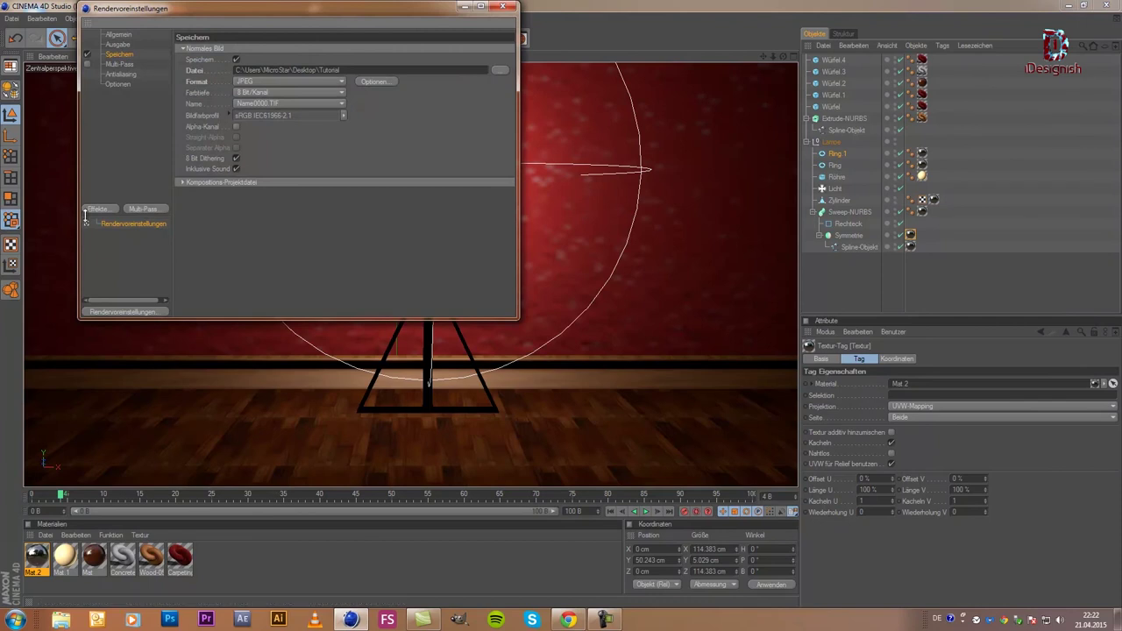
{"action": "left_click", "coordinate": [93, 210]}
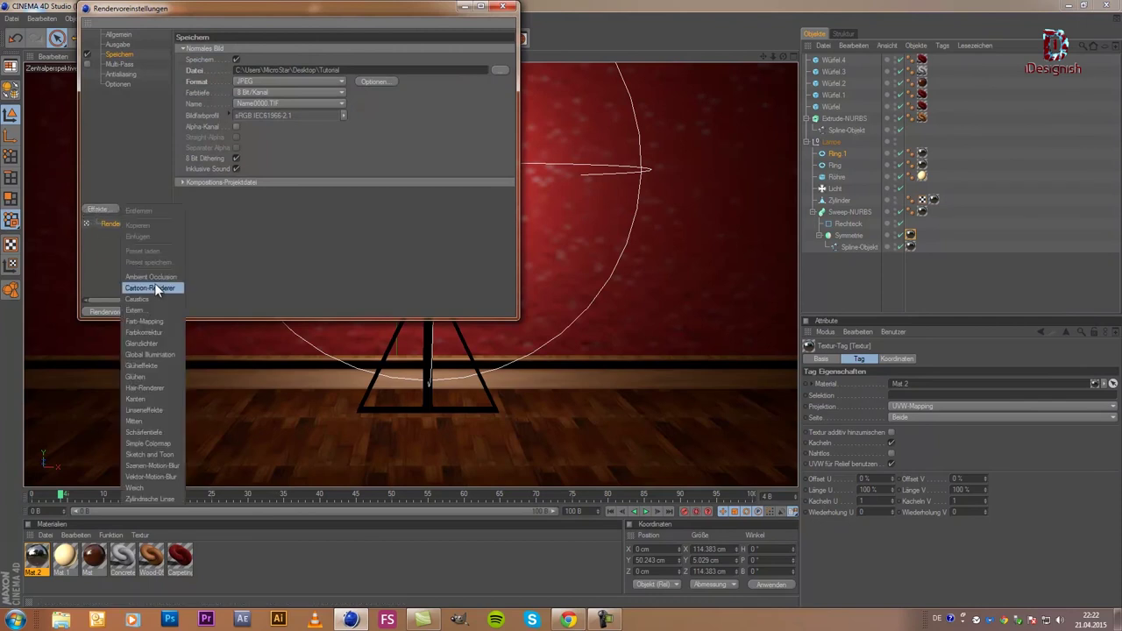
{"action": "left_click", "coordinate": [155, 284]}
{"action": "left_click", "coordinate": [109, 210]}
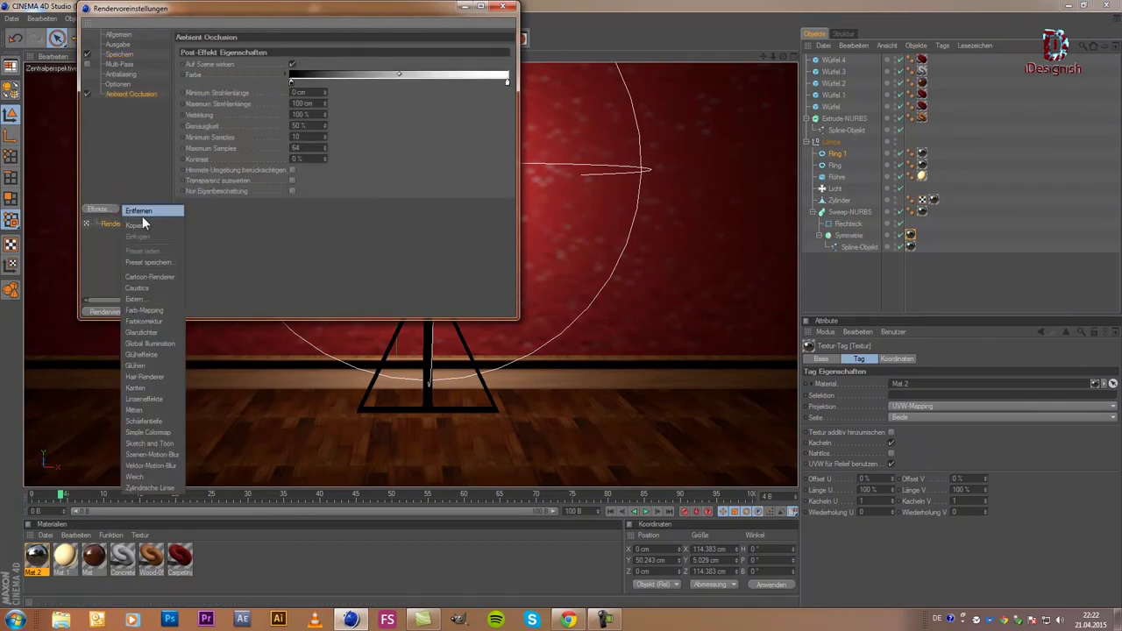
{"action": "left_click", "coordinate": [159, 344]}
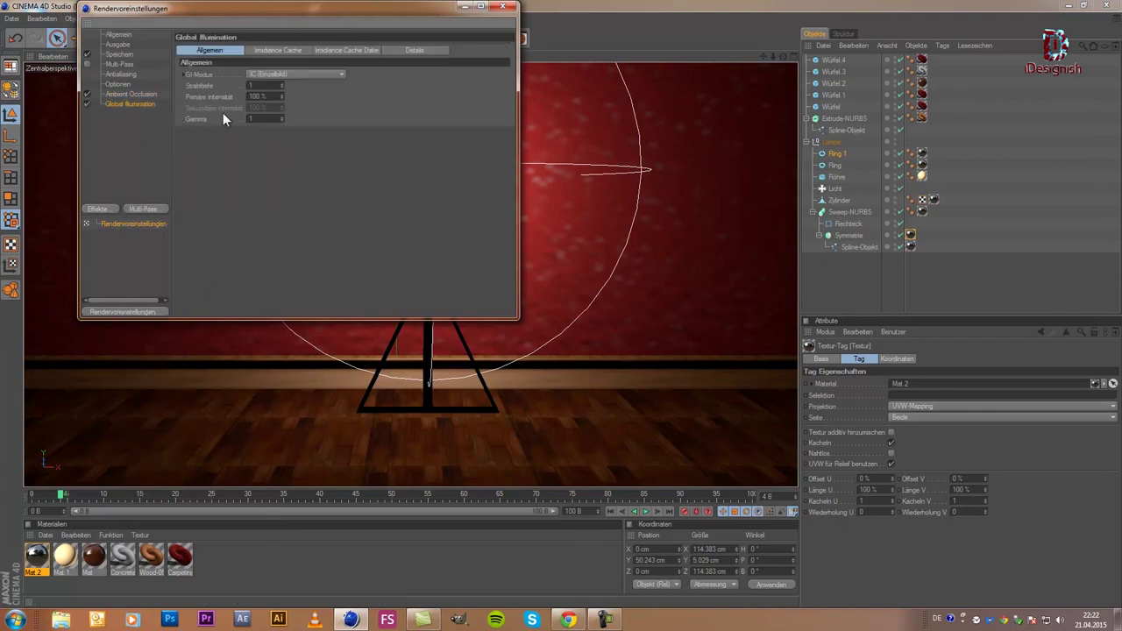
- Set GI mode to IC + QMC (Einzelbild), gamma 1.8 and ray depth 2
{"action": "left_click", "coordinate": [262, 78]}
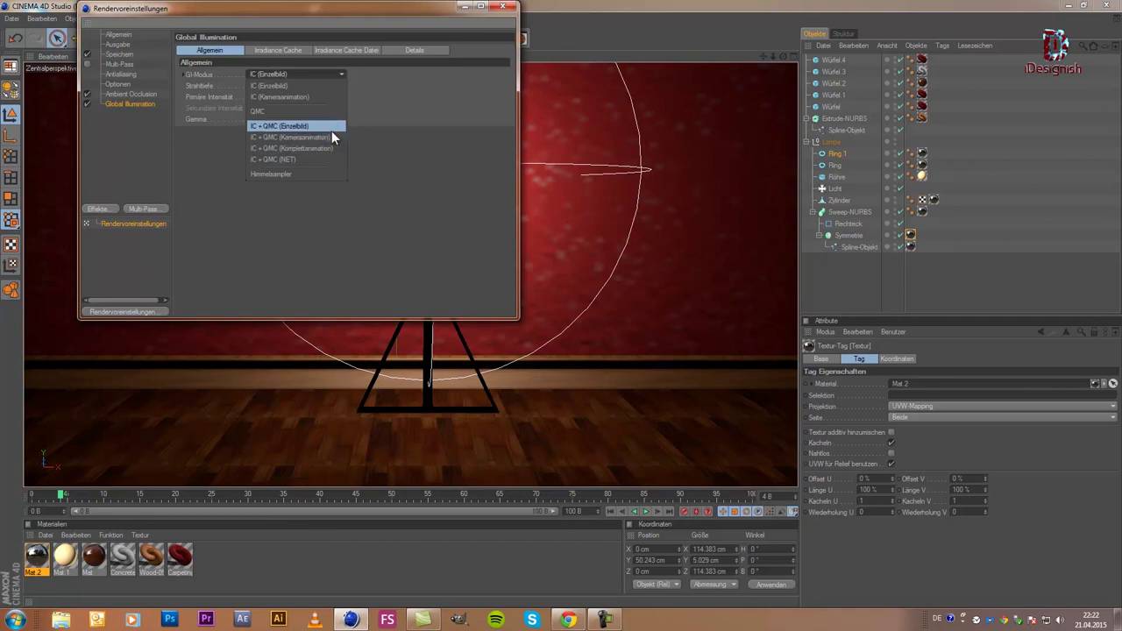
{"action": "left_click", "coordinate": [332, 128]}
{"action": "double_click", "coordinate": [263, 119]}
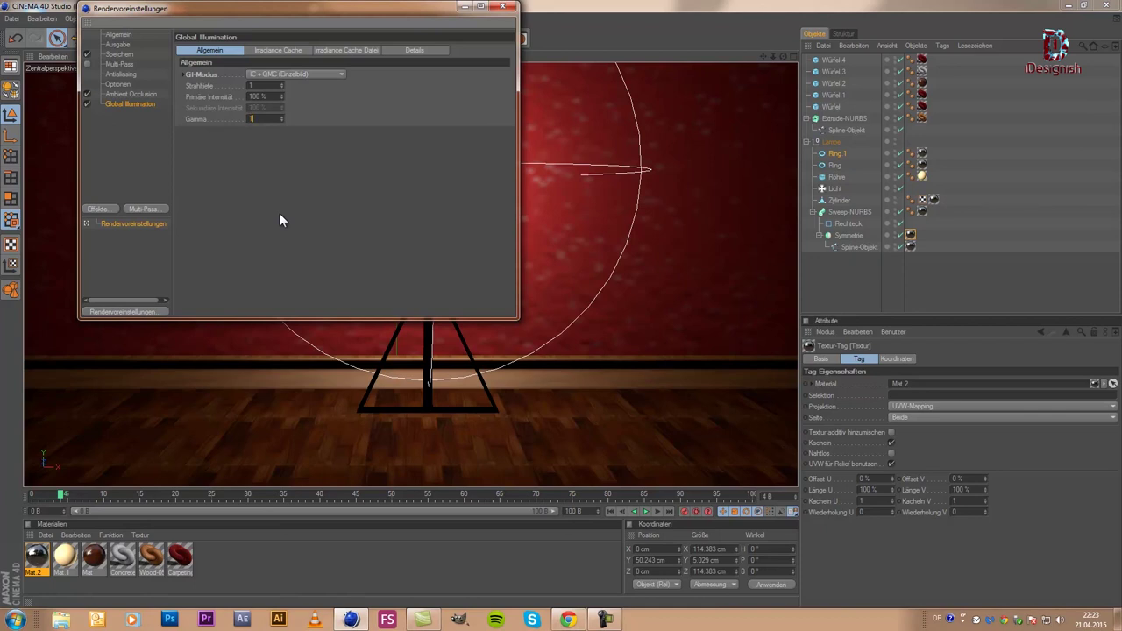
{"action": "type", "text": "1"}
{"action": "type", "text": ".8"}
{"action": "key", "text": "Return"}
{"action": "left_click", "coordinate": [284, 78]}
{"action": "left_click", "coordinate": [284, 80]}
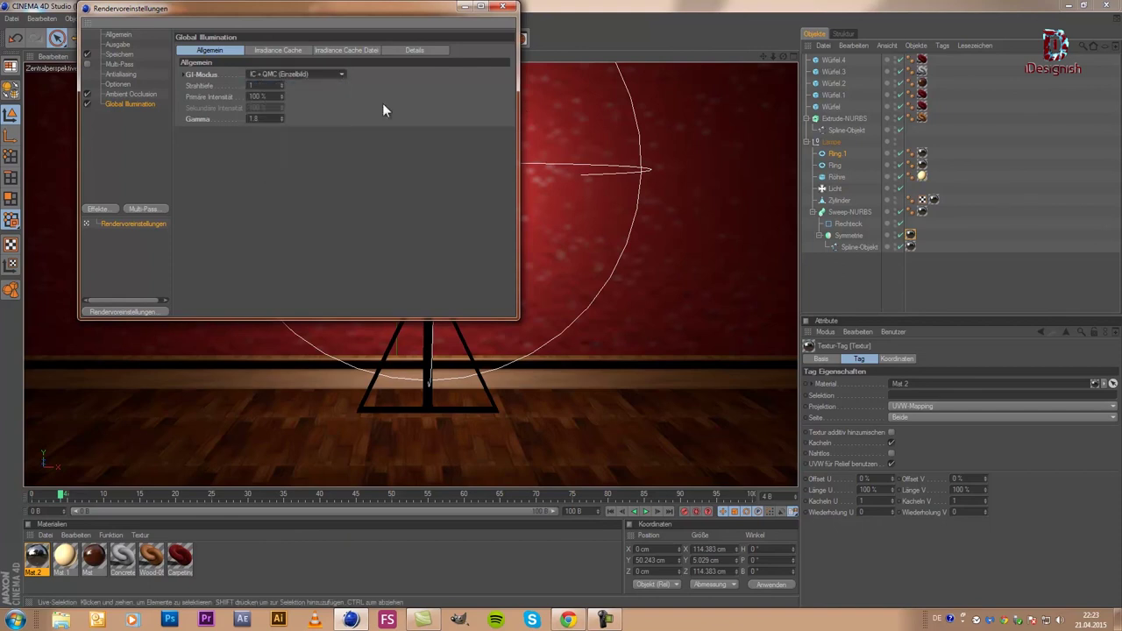
{"action": "left_click", "coordinate": [281, 83]}
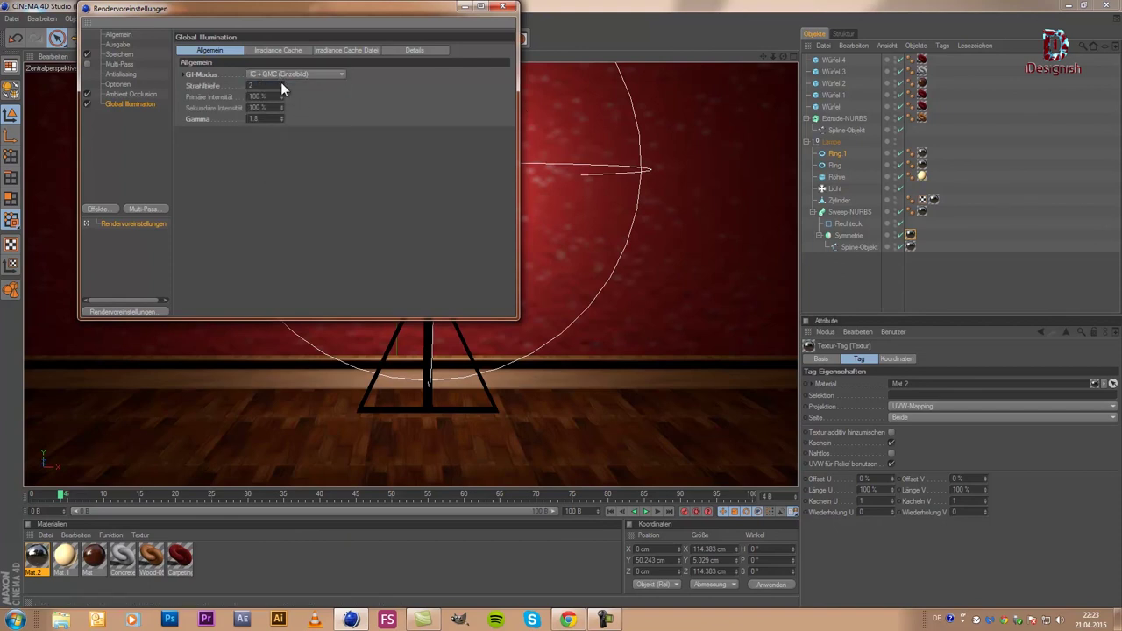
{"action": "left_click", "coordinate": [502, 6]}
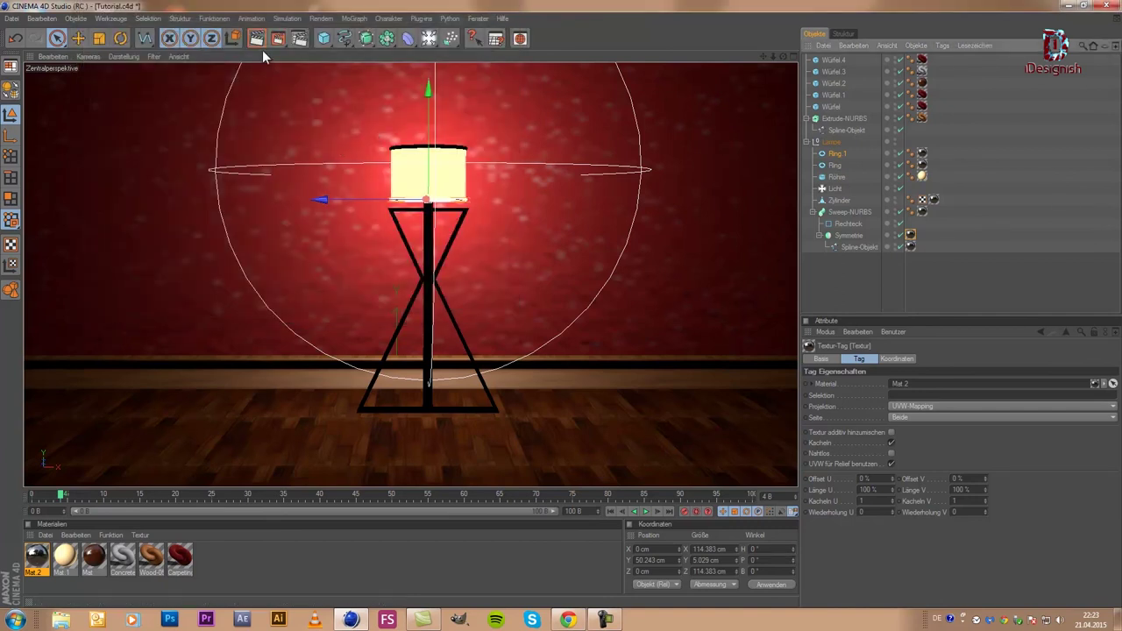
- Start a Global Illumination test render of the room in the viewport
{"action": "left_click", "coordinate": [258, 41]}
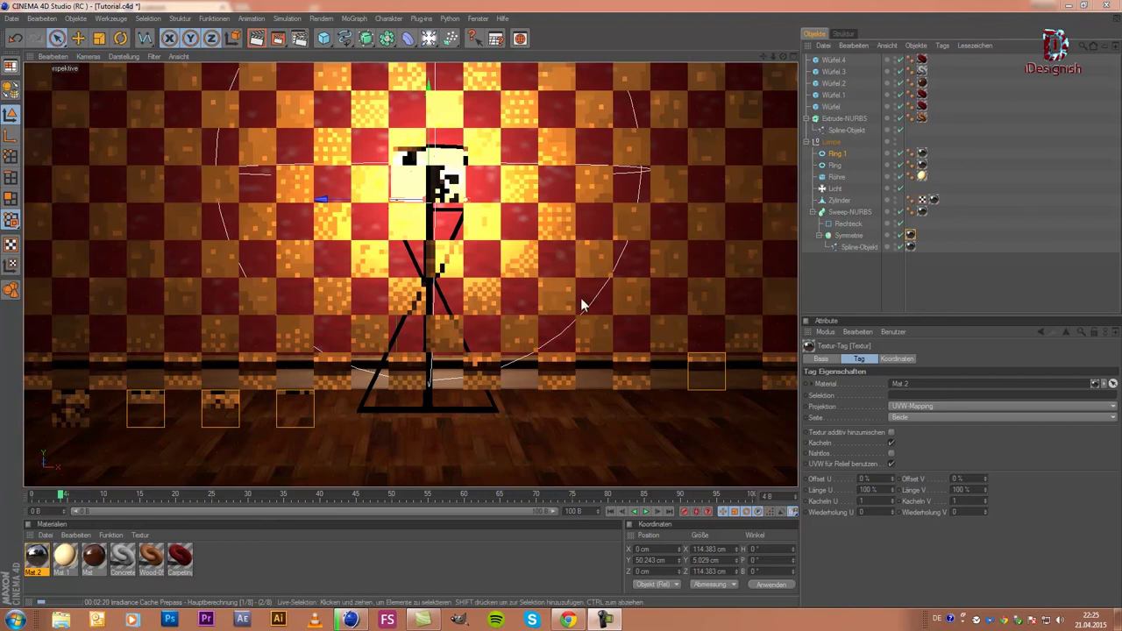
- Stop the running test render and bring up the Irradiance Cache render settings
{"action": "left_click", "coordinate": [368, 164]}
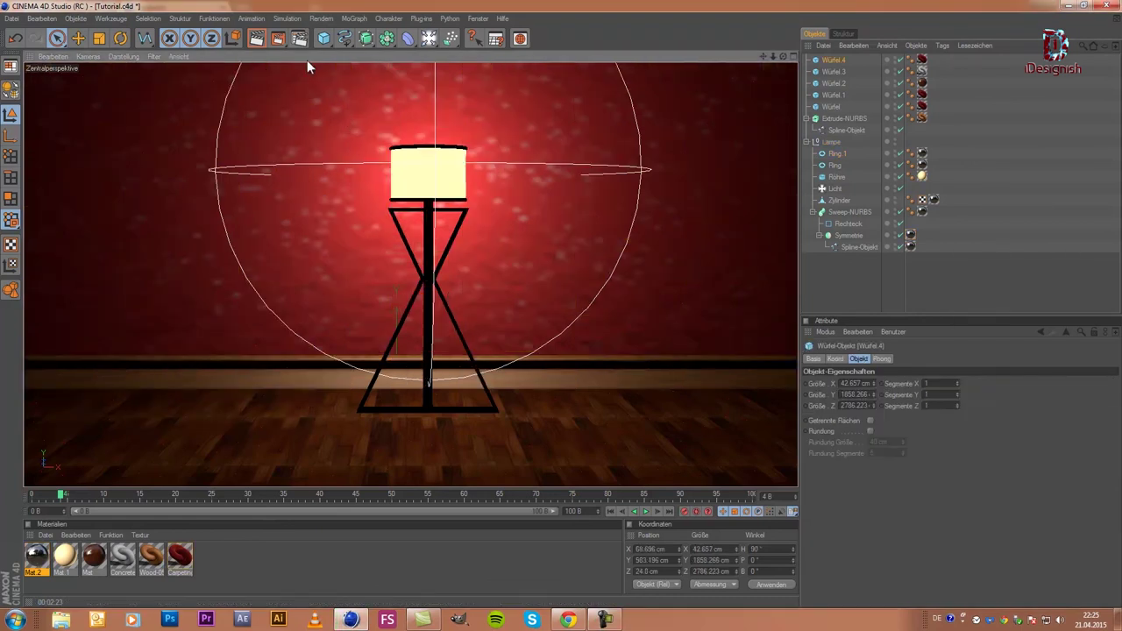
{"action": "left_click", "coordinate": [299, 39]}
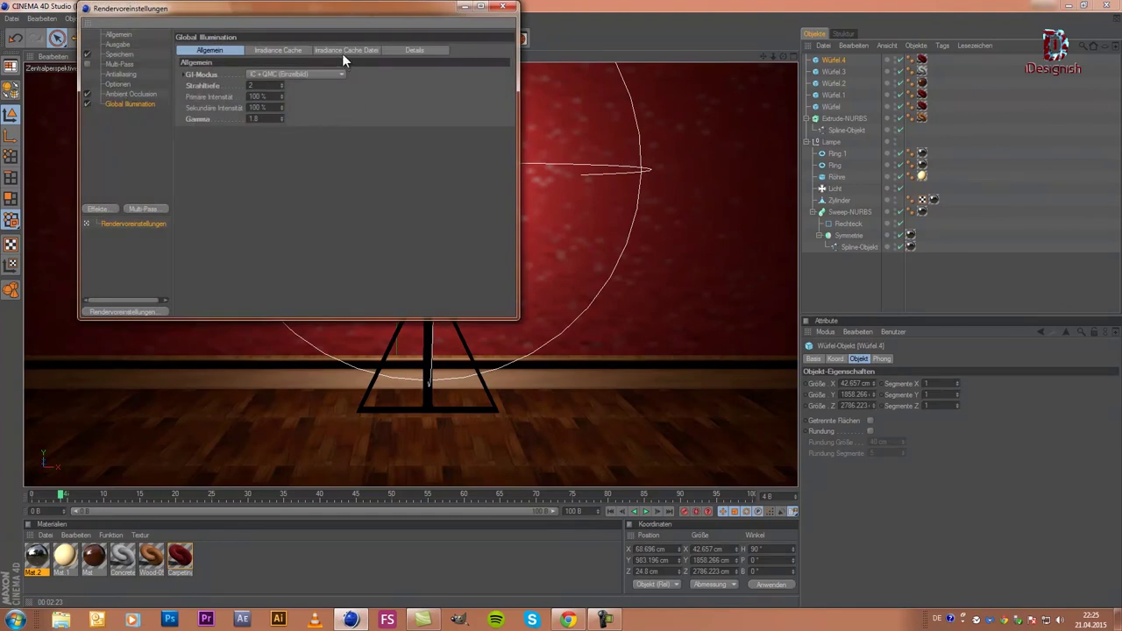
{"action": "left_click", "coordinate": [280, 49]}
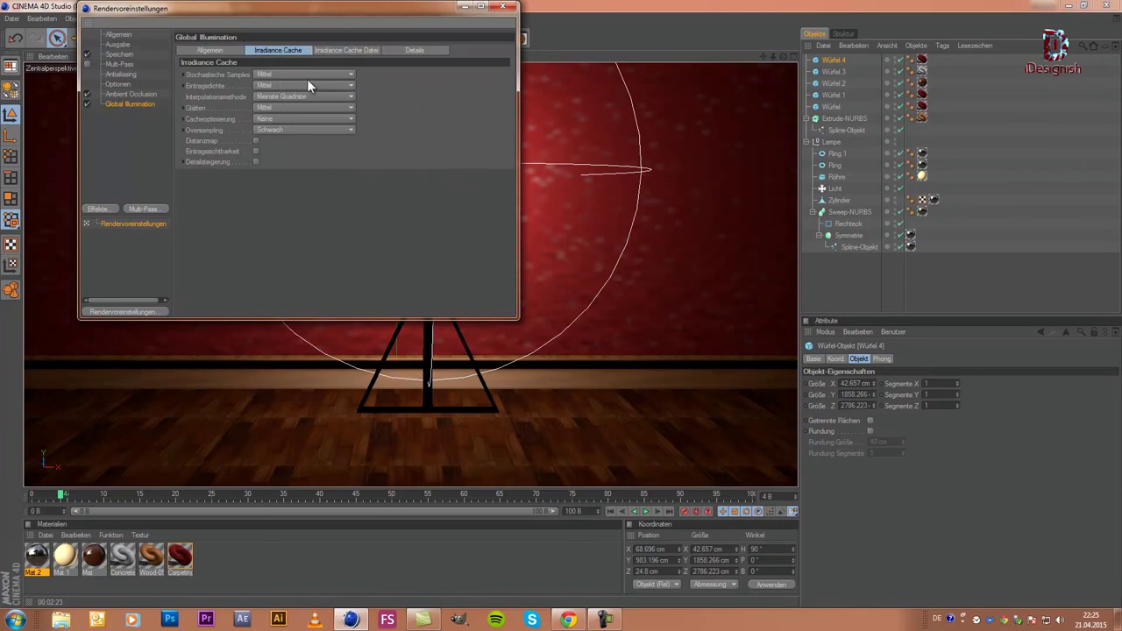
- Set the irradiance cache to Niedrig entry density, Minimal smoothing and Schwach oversampling
{"action": "left_click", "coordinate": [303, 76]}
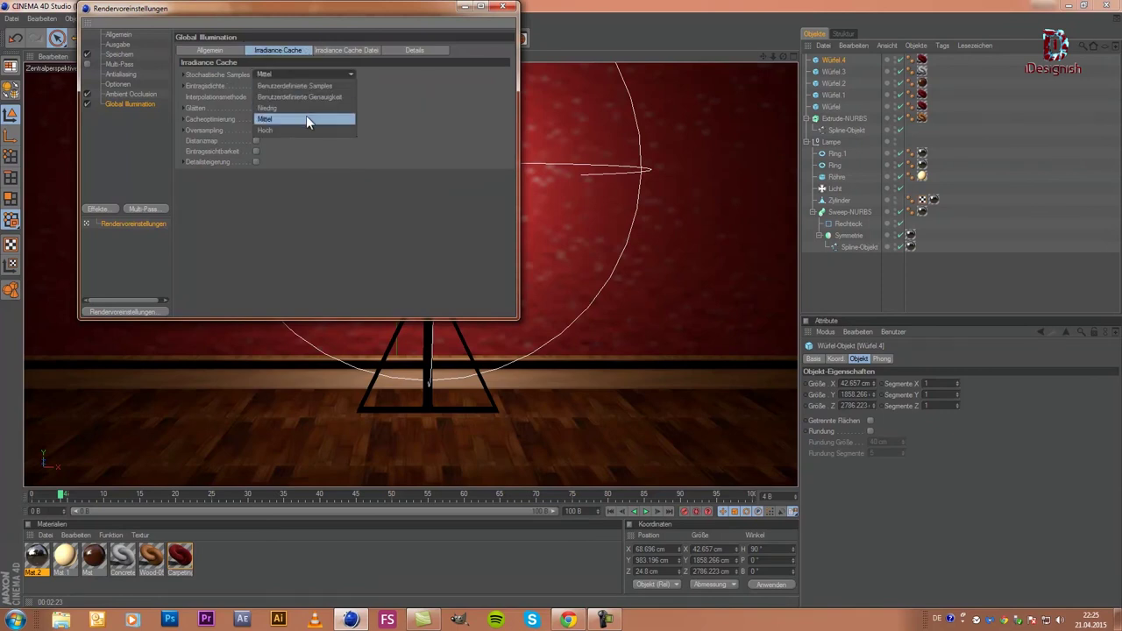
{"action": "left_click", "coordinate": [305, 110]}
{"action": "left_click", "coordinate": [301, 87]}
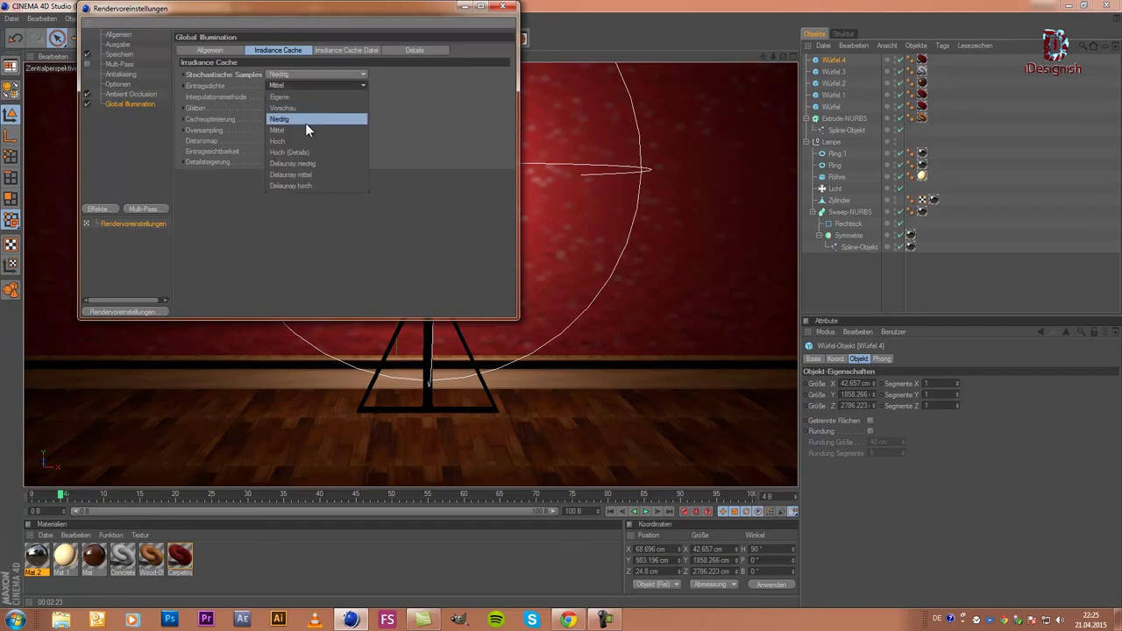
{"action": "left_click", "coordinate": [306, 122]}
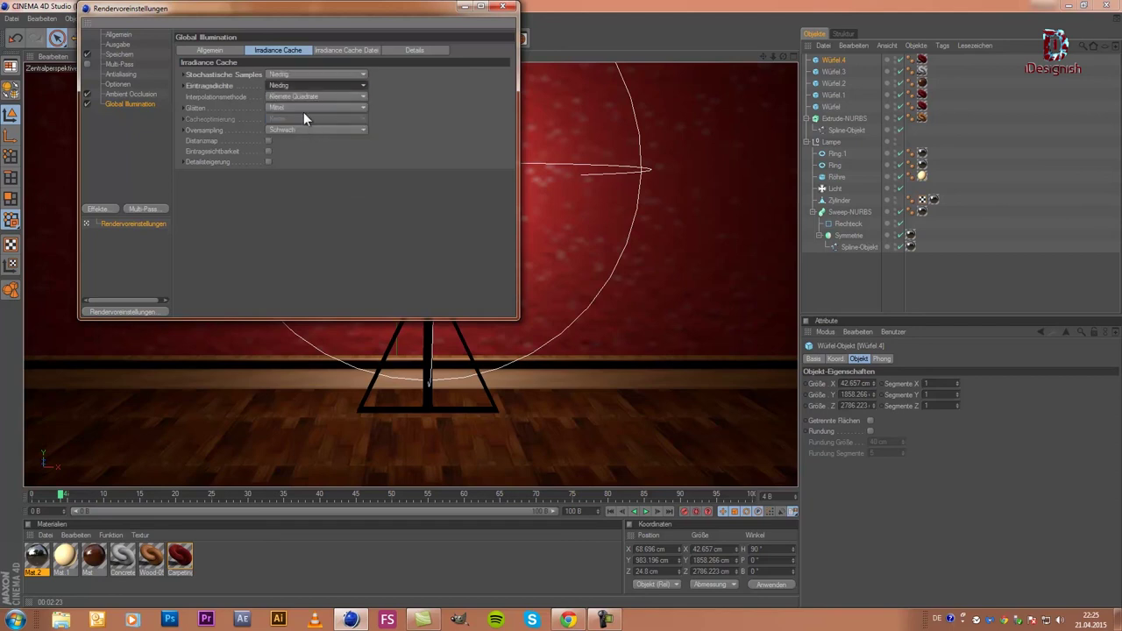
{"action": "left_click", "coordinate": [300, 106]}
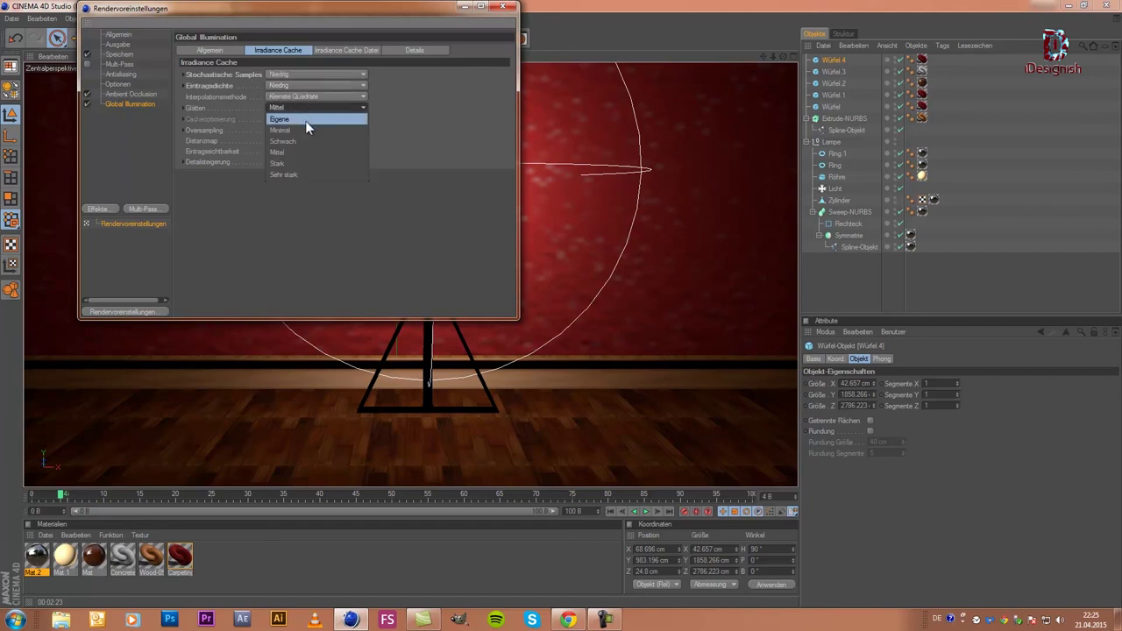
{"action": "left_click", "coordinate": [303, 129]}
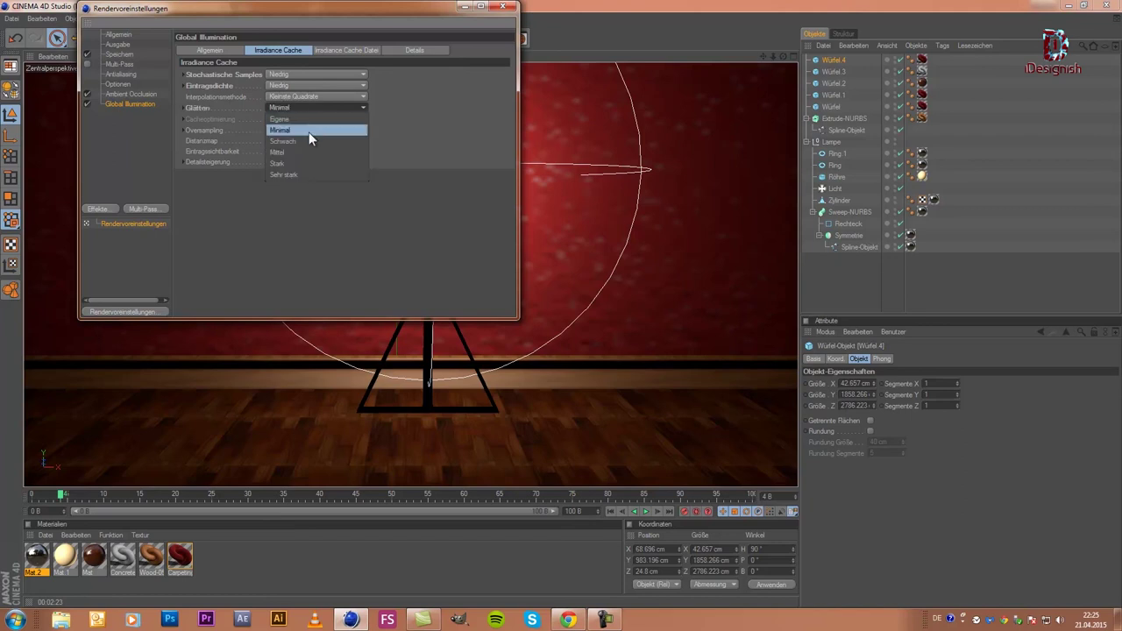
{"action": "left_click", "coordinate": [308, 132]}
{"action": "left_click", "coordinate": [304, 132]}
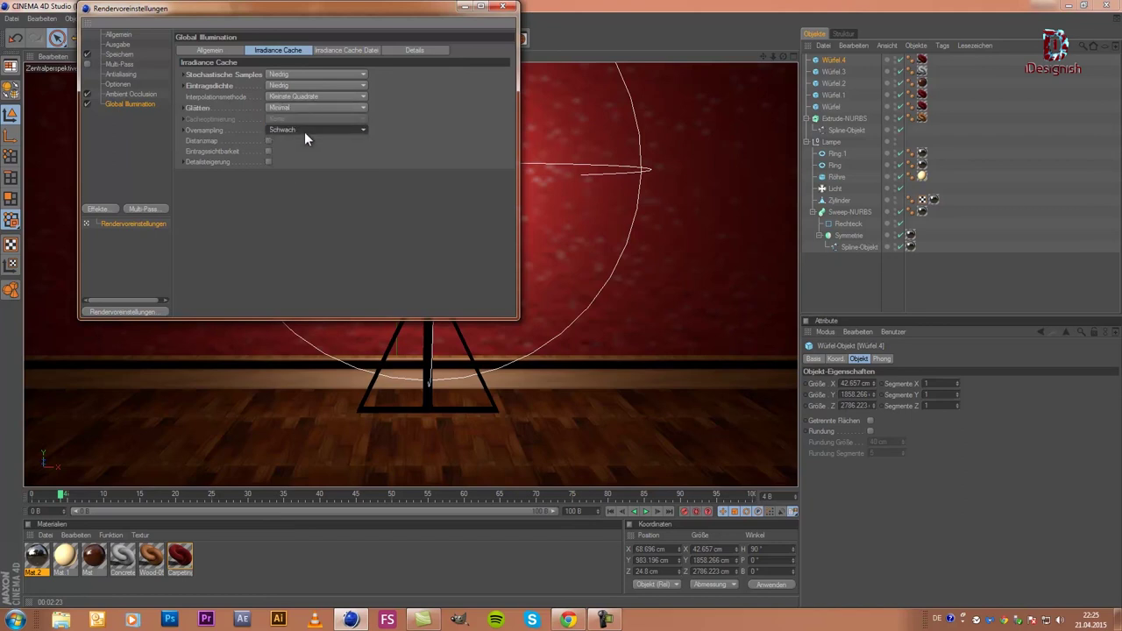
{"action": "left_click", "coordinate": [307, 85]}
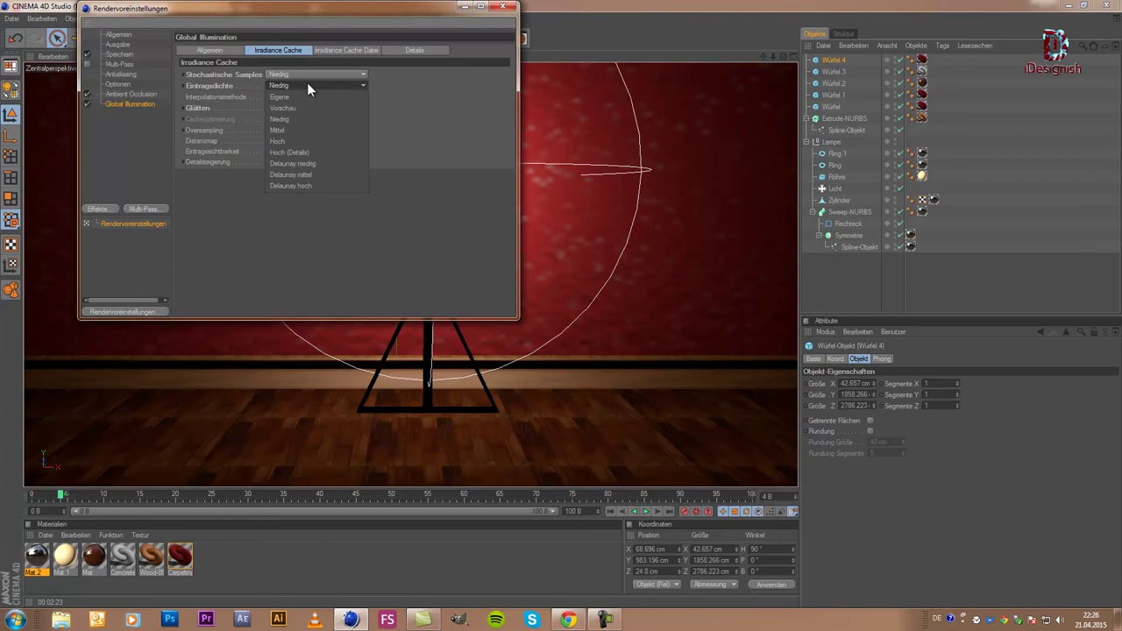
{"action": "left_click", "coordinate": [309, 86]}
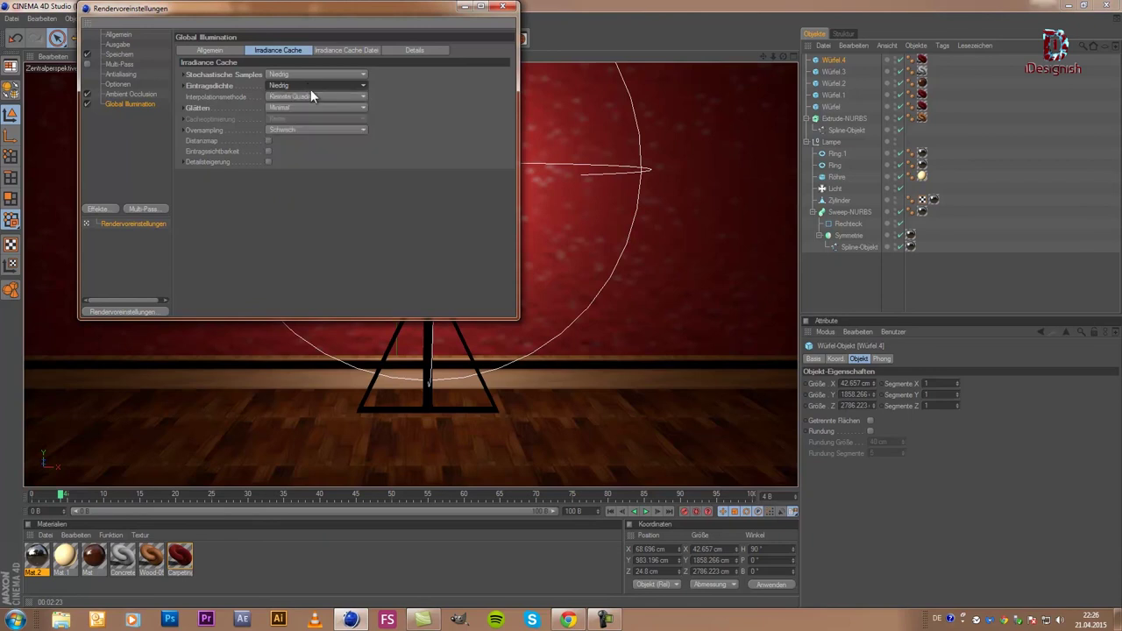
- Close the render settings and start a new test render of the viewport
{"action": "left_click", "coordinate": [200, 50]}
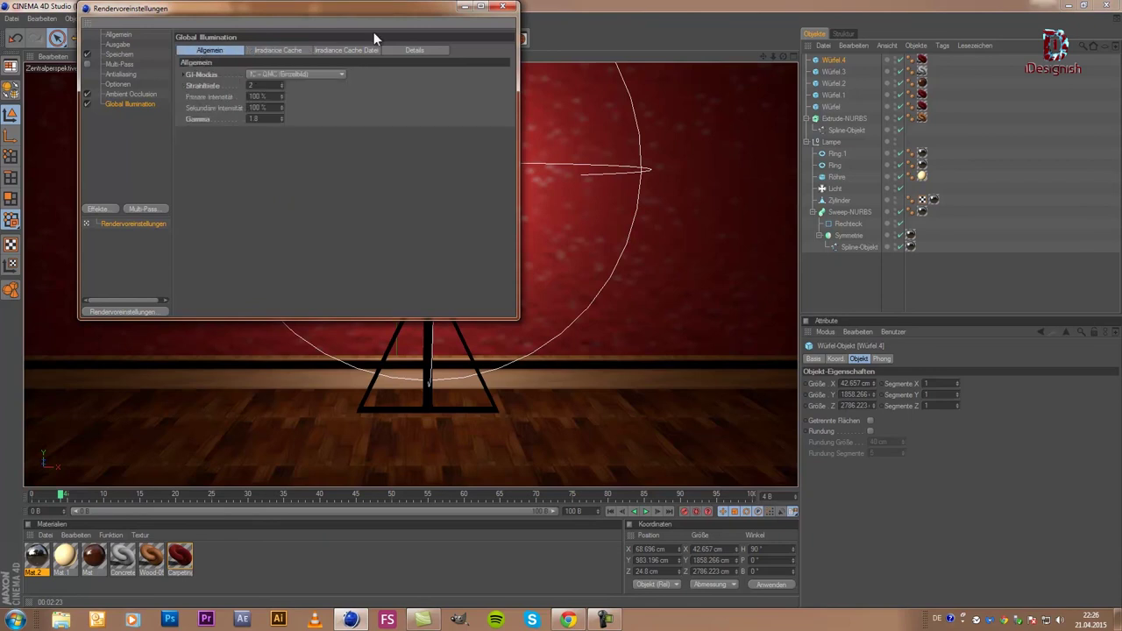
{"action": "left_click", "coordinate": [504, 9]}
{"action": "left_click", "coordinate": [259, 38]}
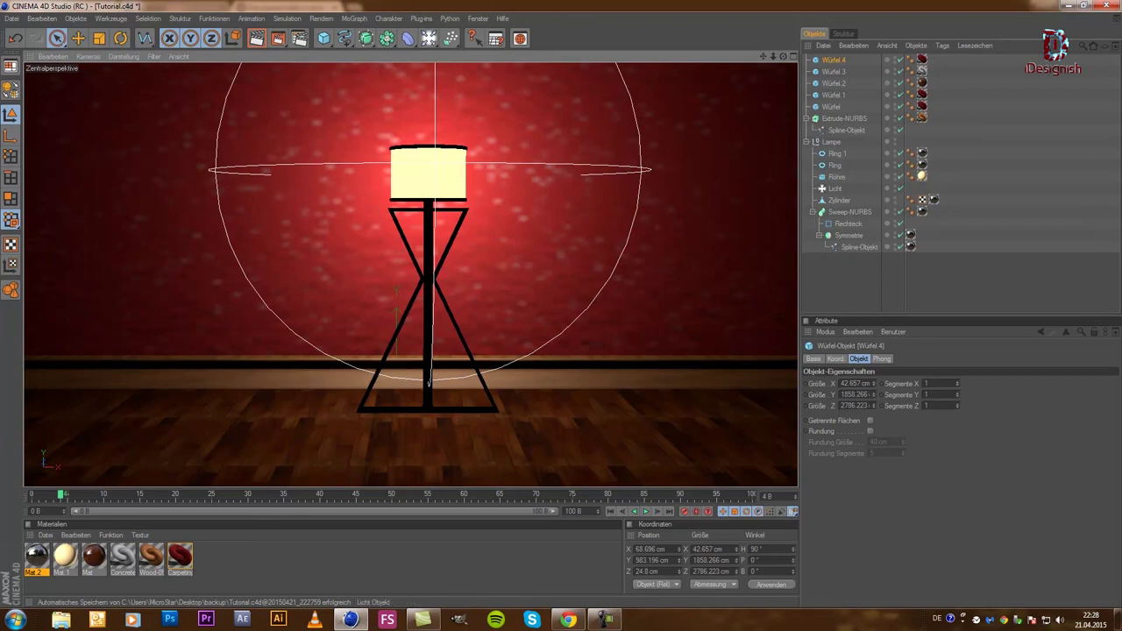
- Shrink the Licht light's outer falloff distance to about 218 cm and test-render it
{"action": "left_click", "coordinate": [428, 382]}
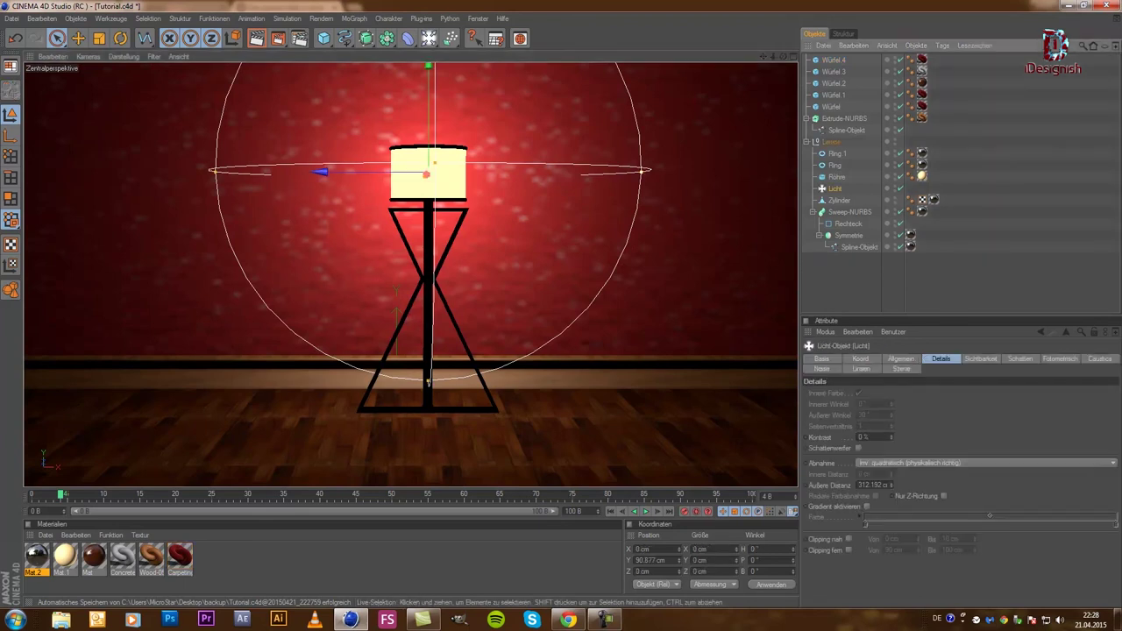
{"action": "left_click_drag", "start_coordinate": [429, 382], "coordinate": [428, 316]}
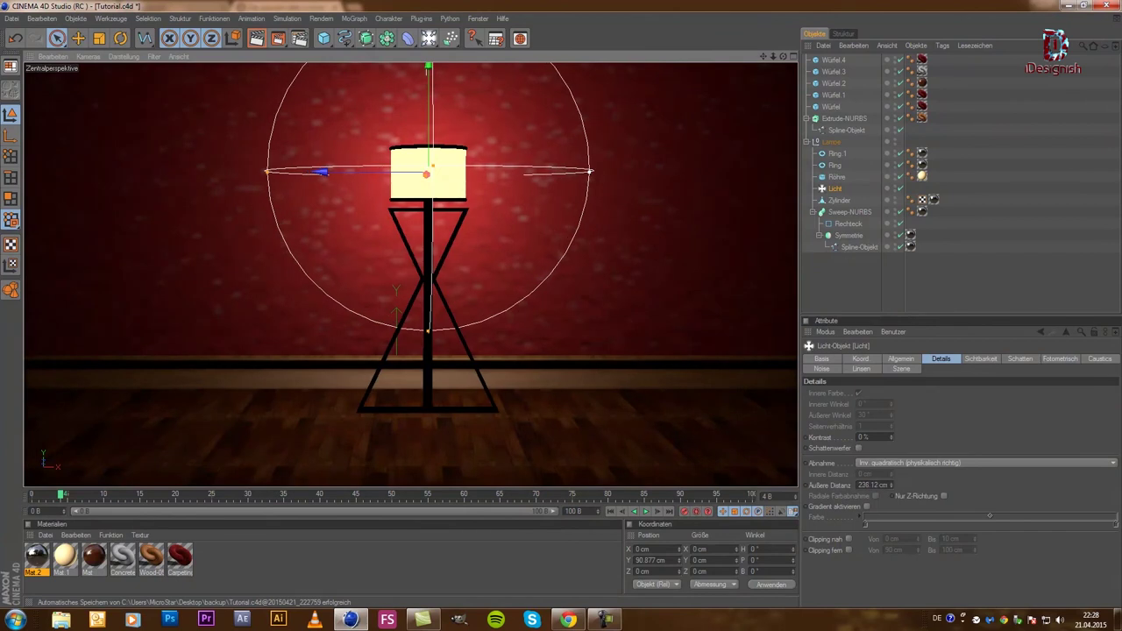
{"action": "left_click", "coordinate": [256, 39]}
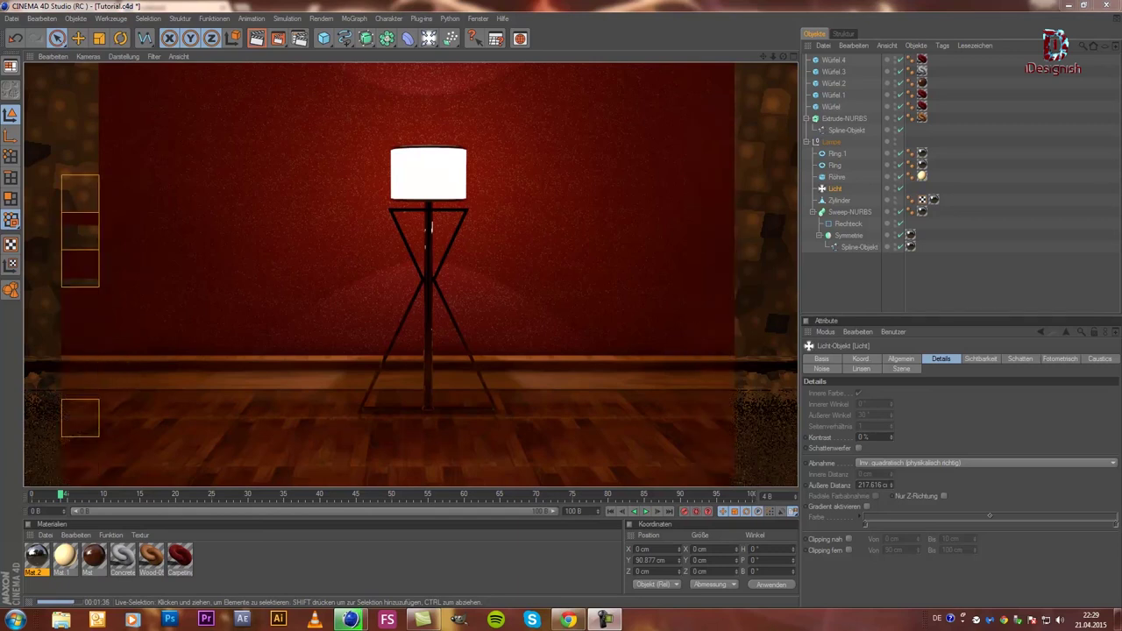
{"action": "left_click", "coordinate": [834, 59]}
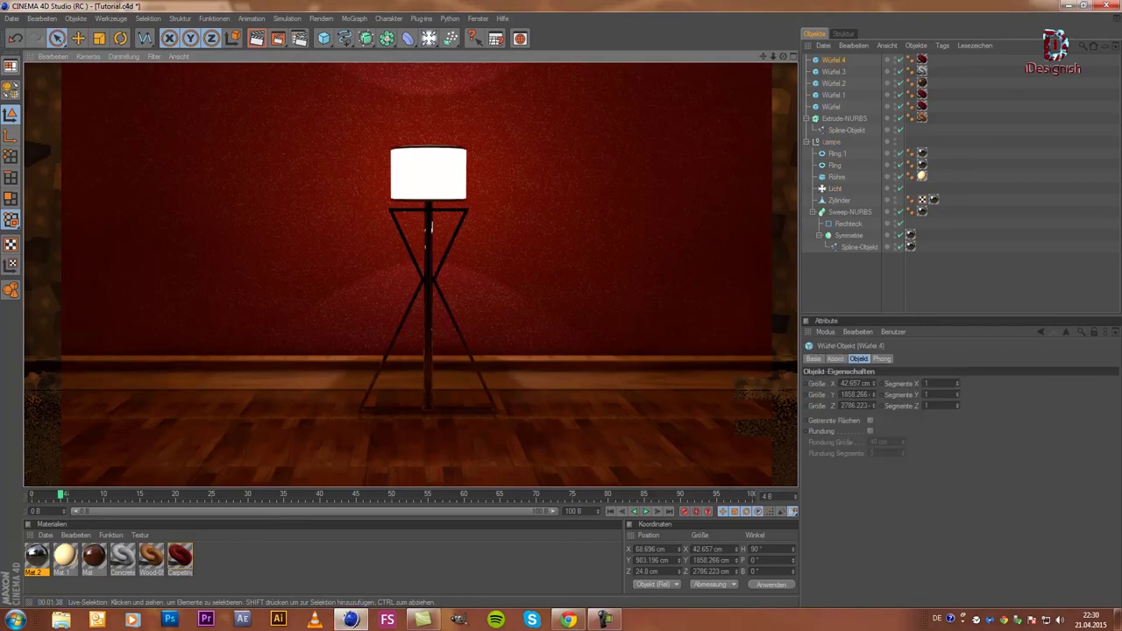
- Check the scene in the four-view layout, then return to the single Perspective view
{"action": "key", "text": "F5"}
{"action": "scroll", "coordinate": [212, 383], "scroll_direction": "down", "scroll_amount": 2}
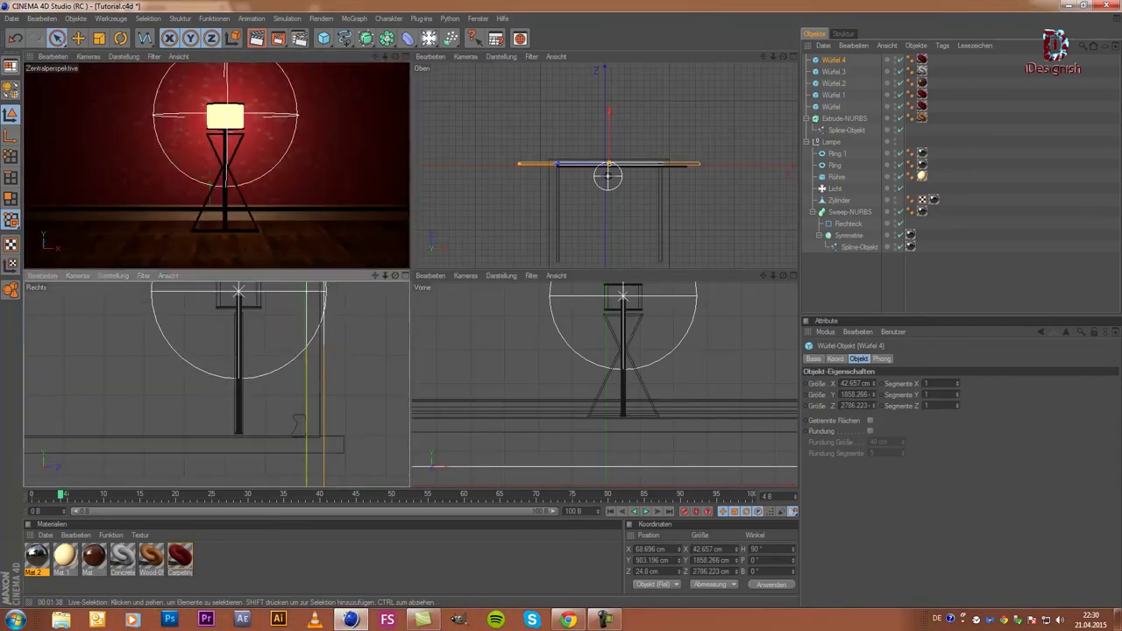
{"action": "scroll", "coordinate": [220, 385], "scroll_direction": "down", "scroll_amount": 2}
{"action": "scroll", "coordinate": [220, 385], "scroll_direction": "down", "scroll_amount": 1}
{"action": "scroll", "coordinate": [220, 385], "scroll_direction": "down", "scroll_amount": 1}
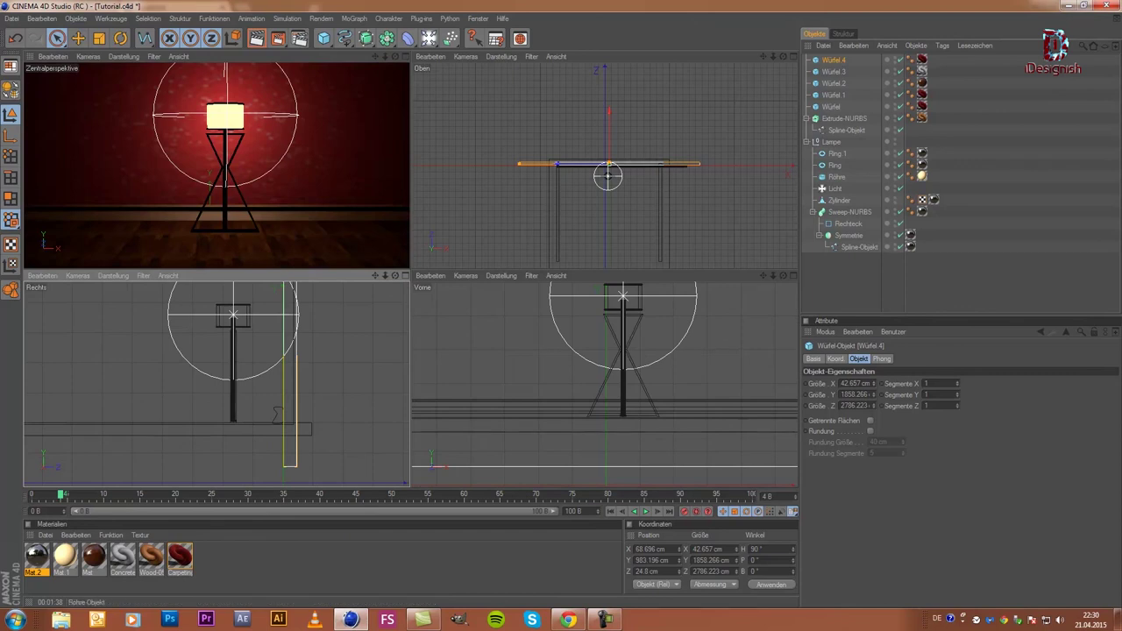
{"action": "key", "text": "F1"}
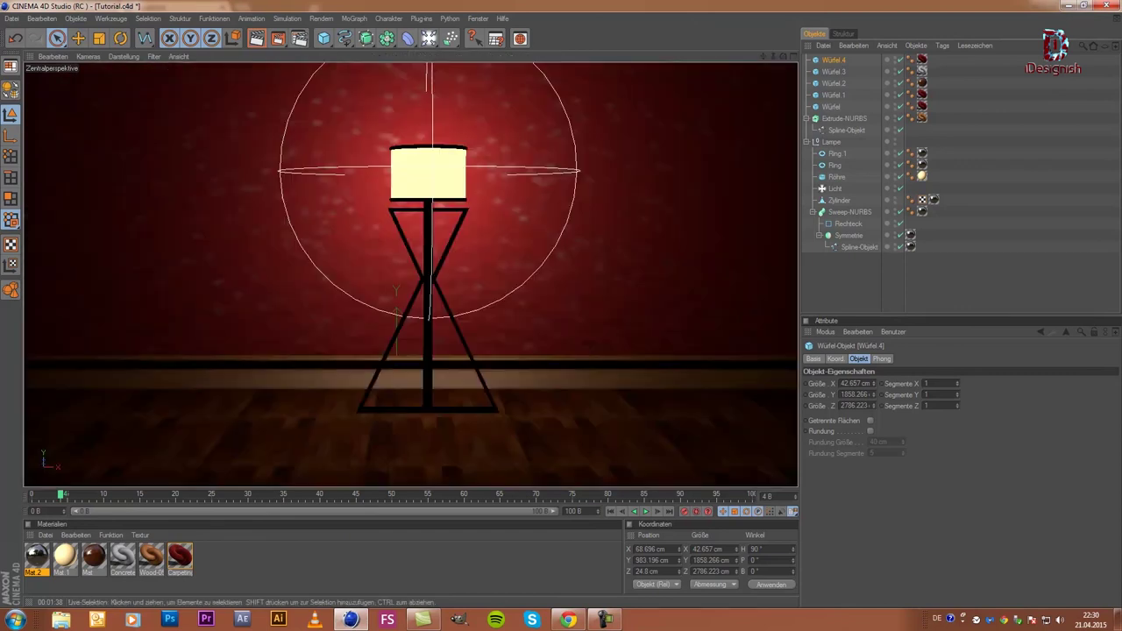
- Turn off Mat.1's colour channel and test-render the view to check the shade
{"action": "double_click", "coordinate": [64, 556]}
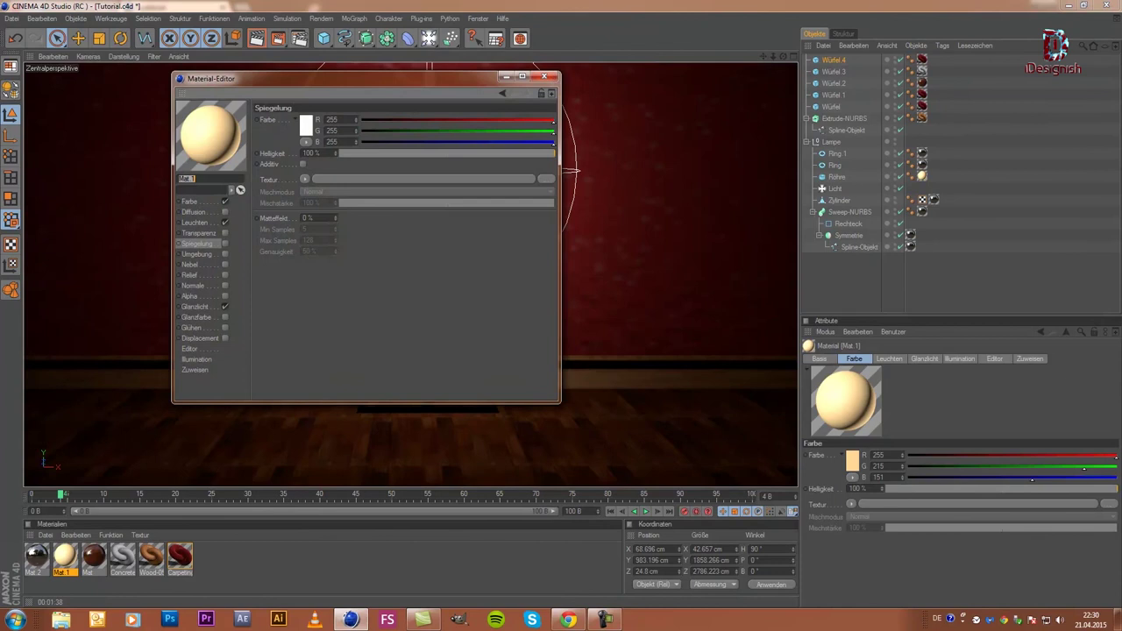
{"action": "left_click", "coordinate": [225, 201]}
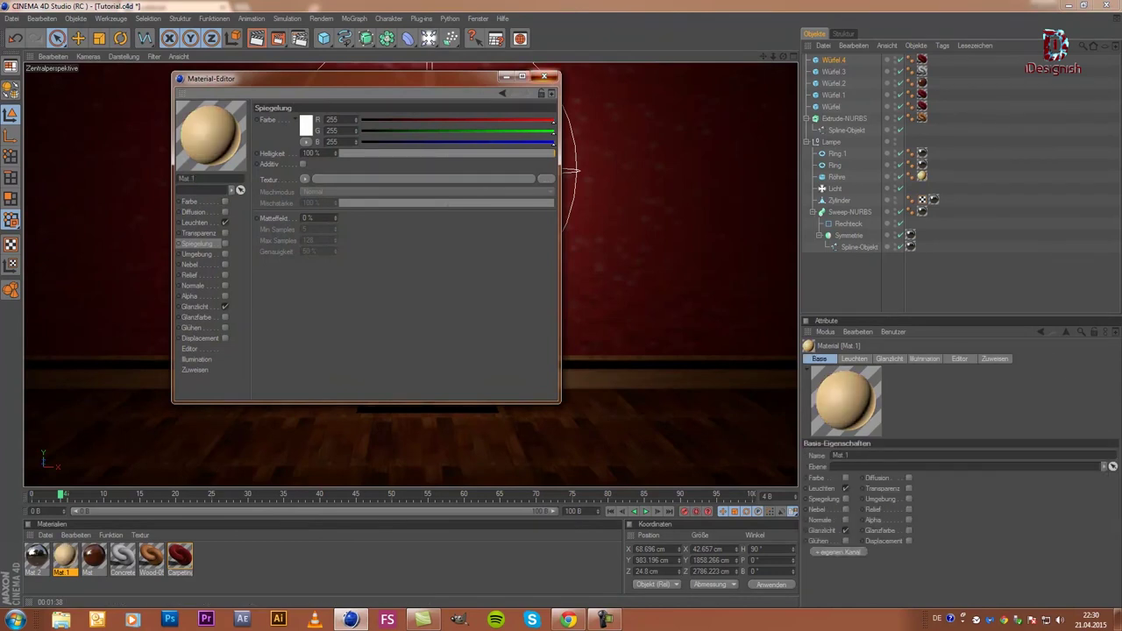
{"action": "left_click", "coordinate": [544, 76]}
{"action": "left_click", "coordinate": [256, 37]}
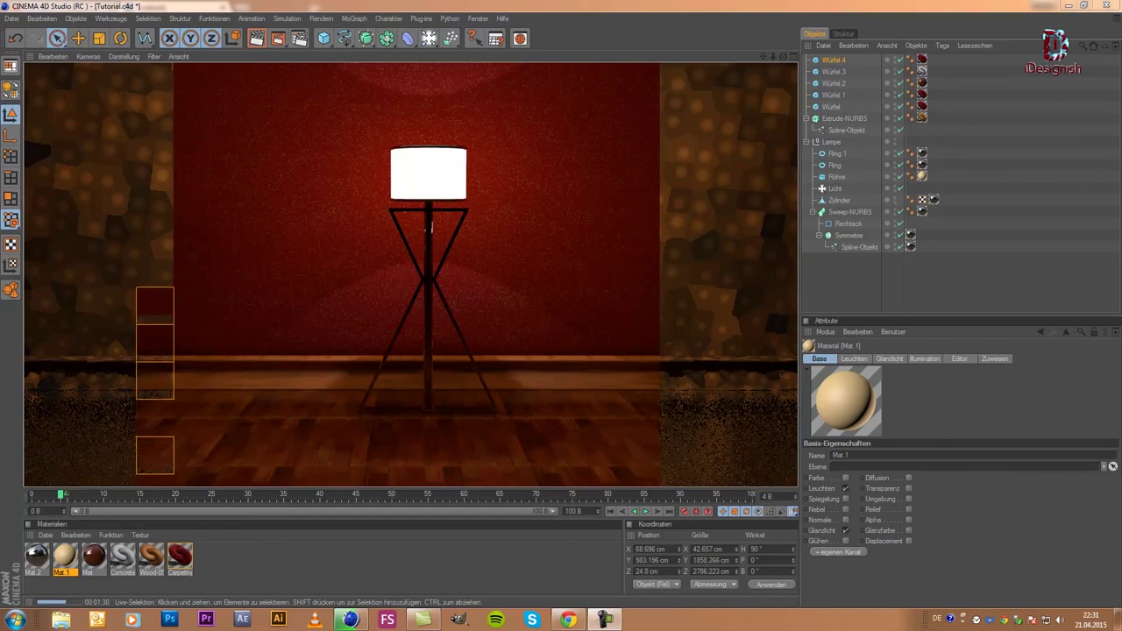
{"action": "left_click", "coordinate": [431, 226]}
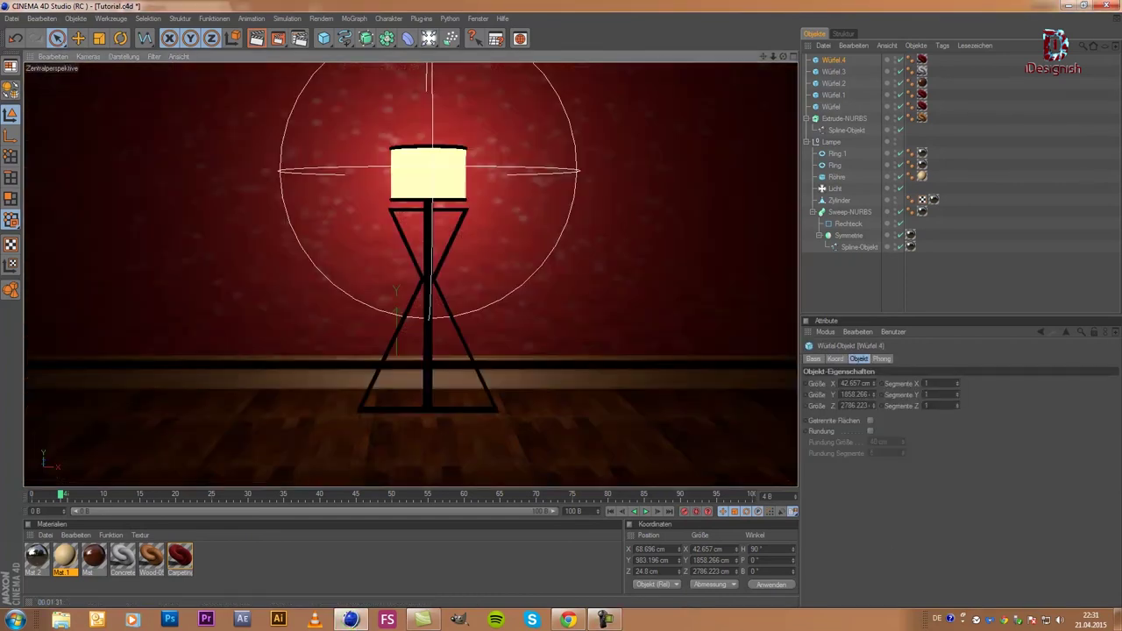
- In Mat.1's Leuchten channel, give the Rücklicht shader clipping and 100 % luminance
{"action": "double_click", "coordinate": [64, 557]}
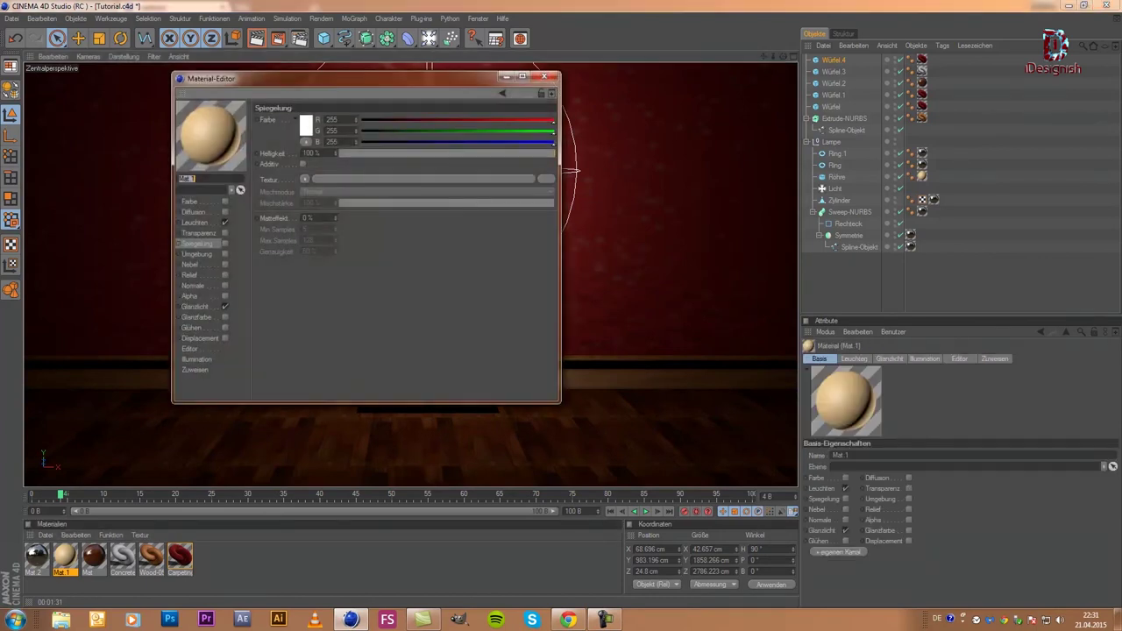
{"action": "left_click", "coordinate": [195, 222]}
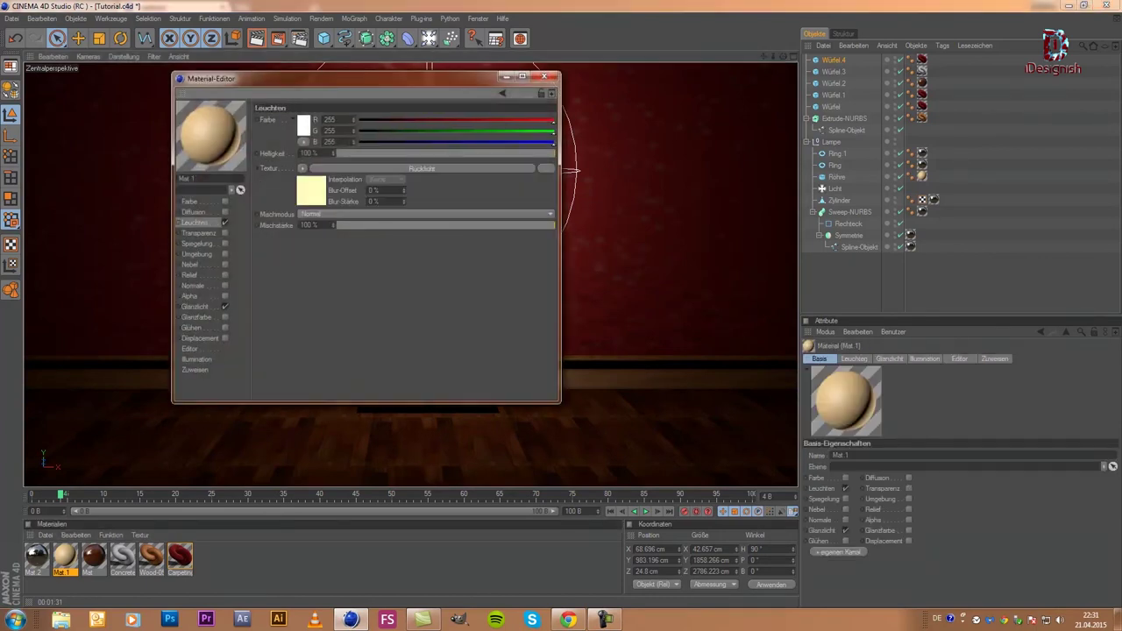
{"action": "left_click", "coordinate": [195, 306]}
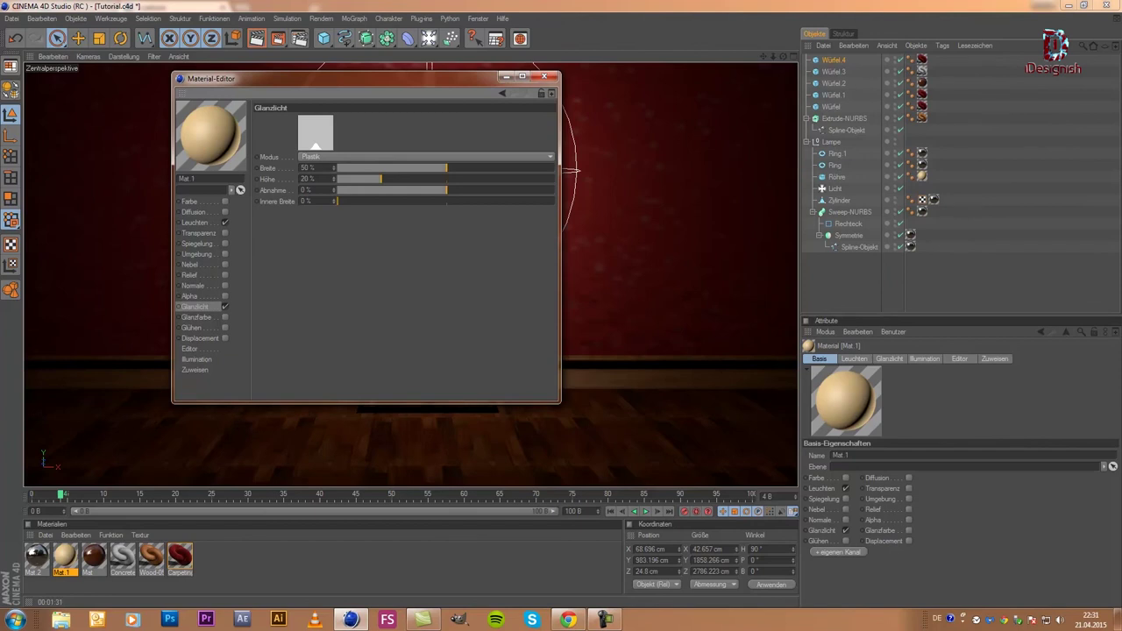
{"action": "left_click", "coordinate": [194, 222]}
{"action": "left_click", "coordinate": [421, 168]}
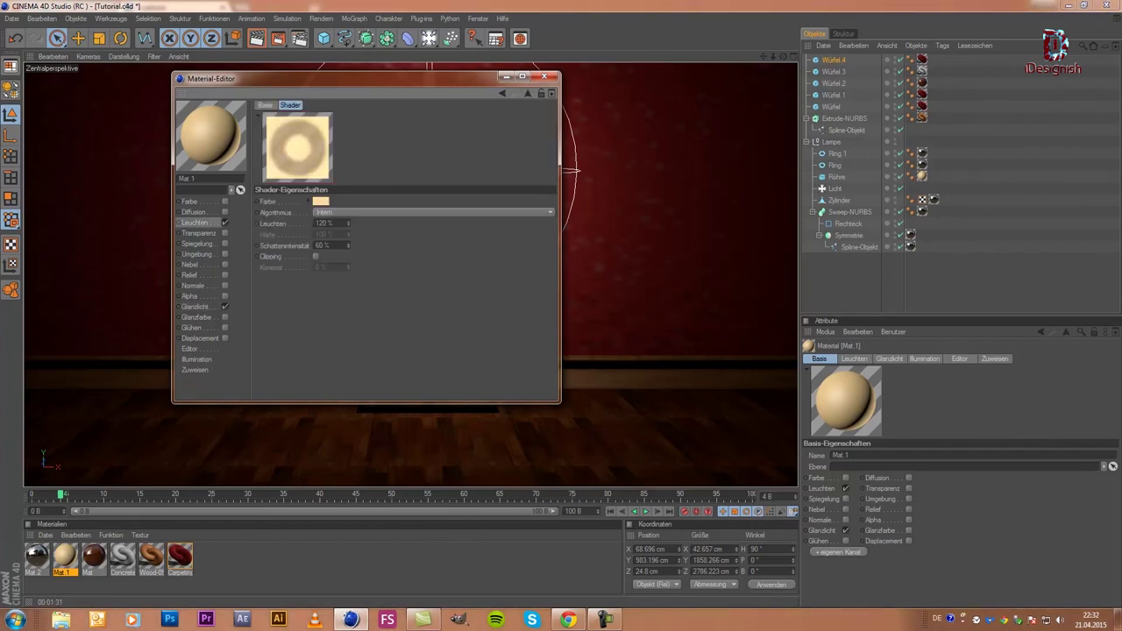
{"action": "left_click", "coordinate": [315, 256]}
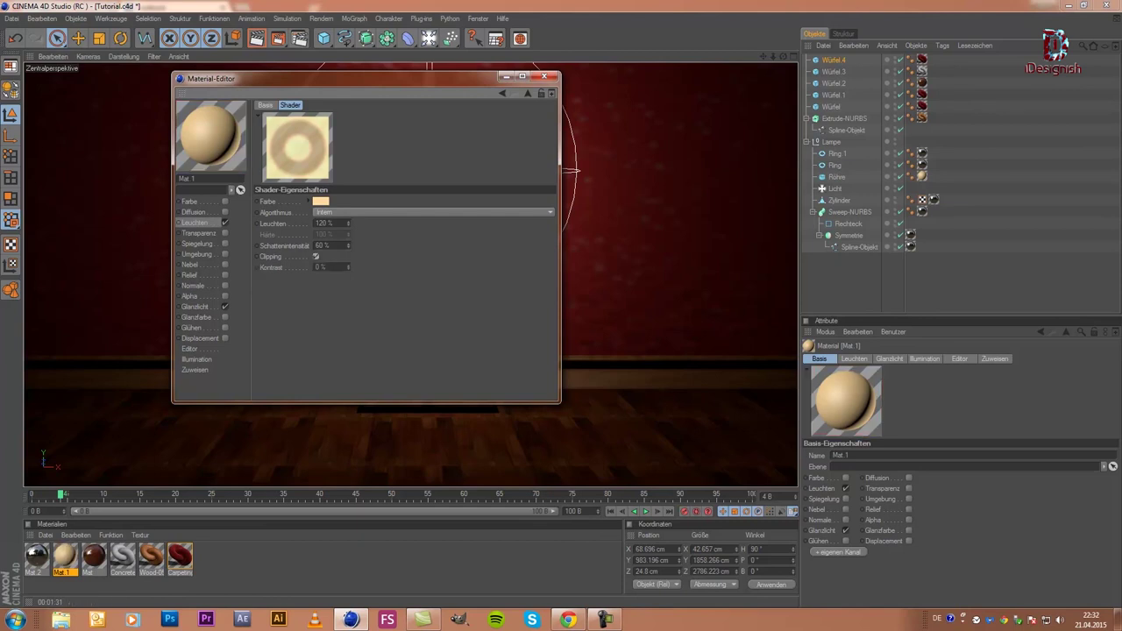
{"action": "left_click", "coordinate": [323, 223]}
{"action": "type", "text": "100"}
{"action": "key", "text": "Return"}
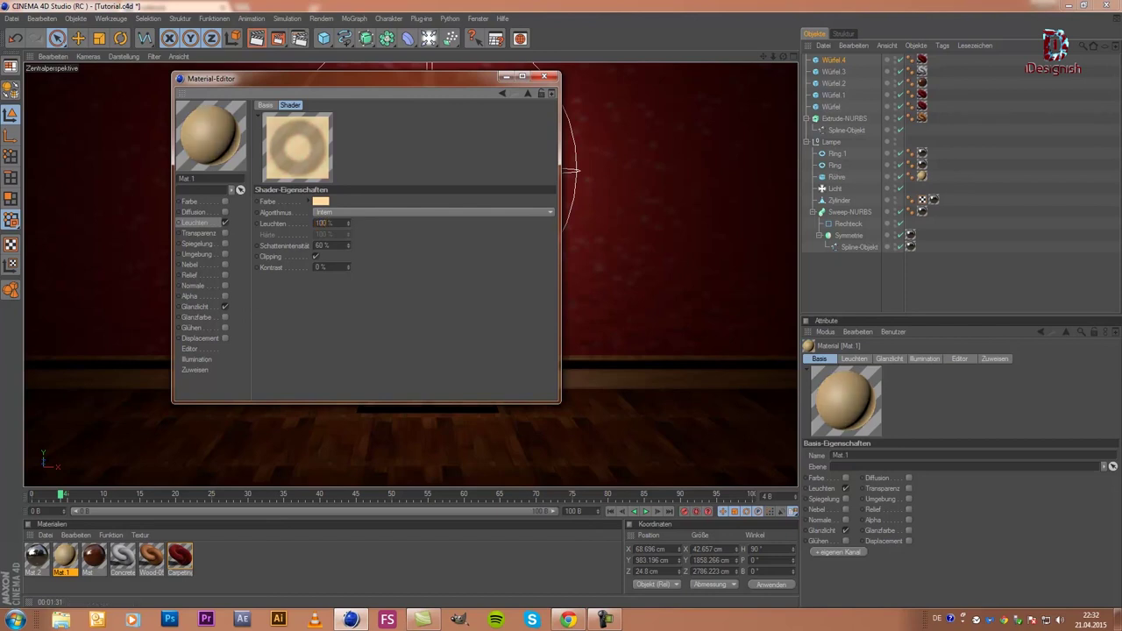
- Re-enable Mat.1's colour channel, close the material editor and render with Ctrl+R
{"action": "left_click", "coordinate": [189, 201]}
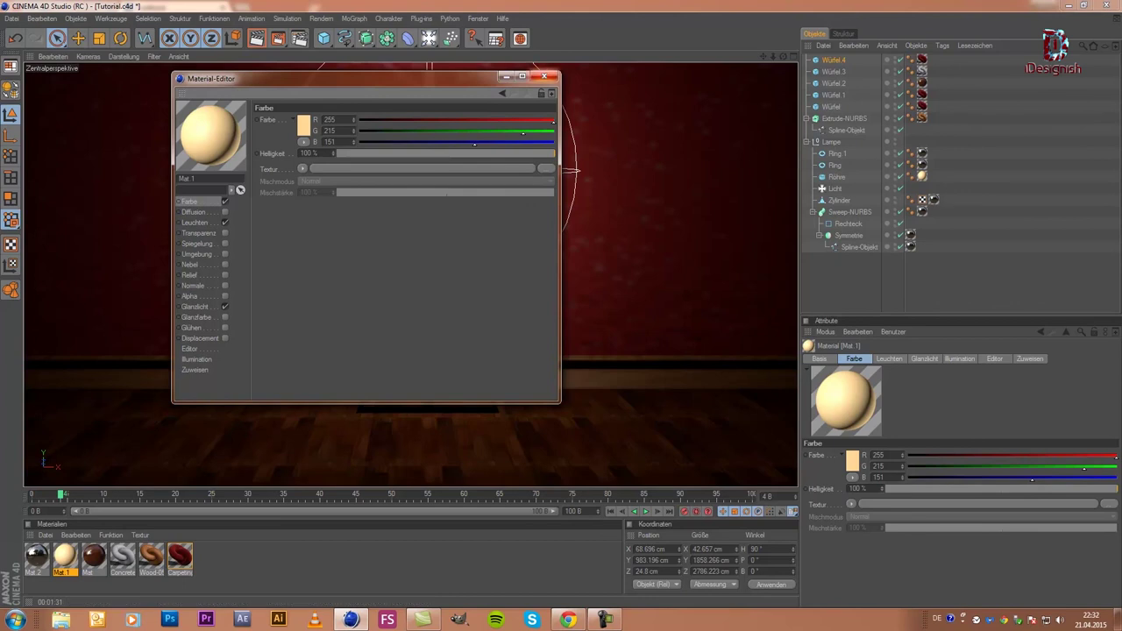
{"action": "left_click", "coordinate": [543, 76]}
{"action": "key", "text": "ctrl+r"}
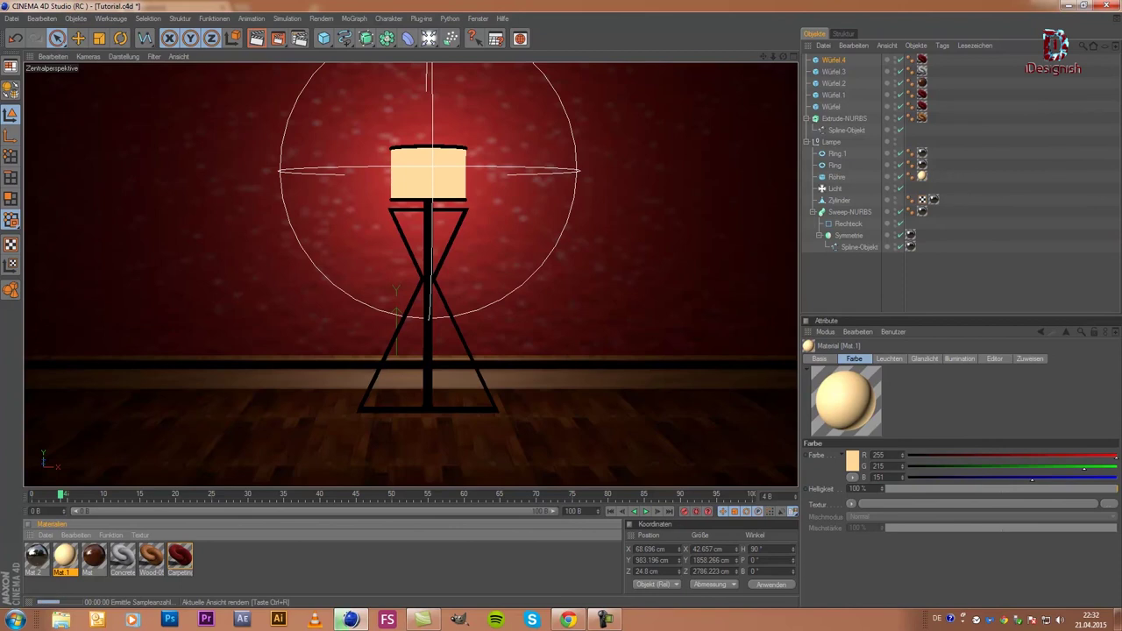